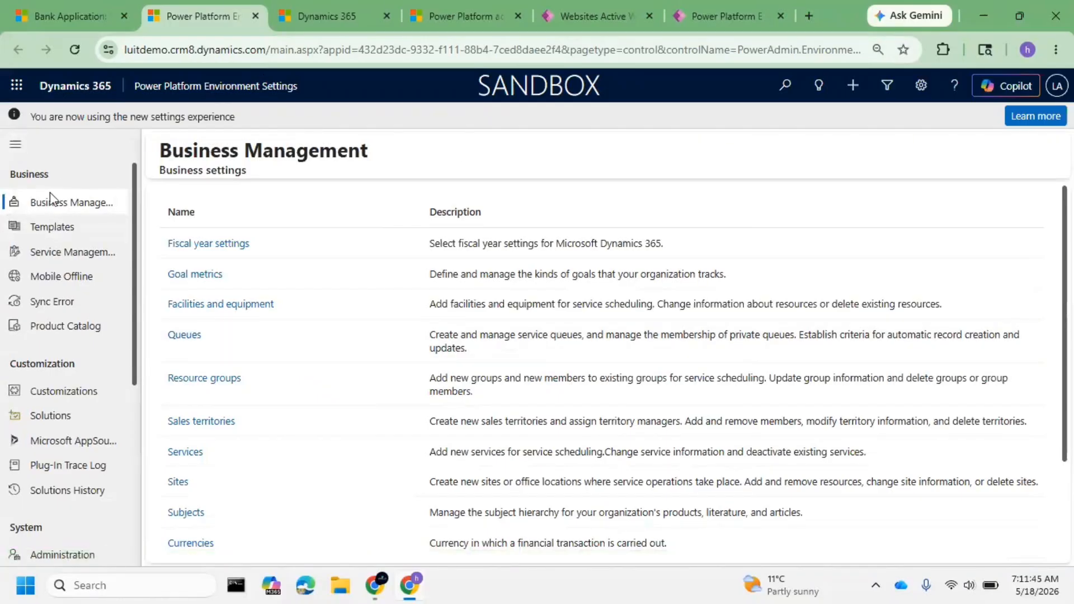
- Open the Security (Preview) system settings of the environment
scroll(78, 344, "down", 2)
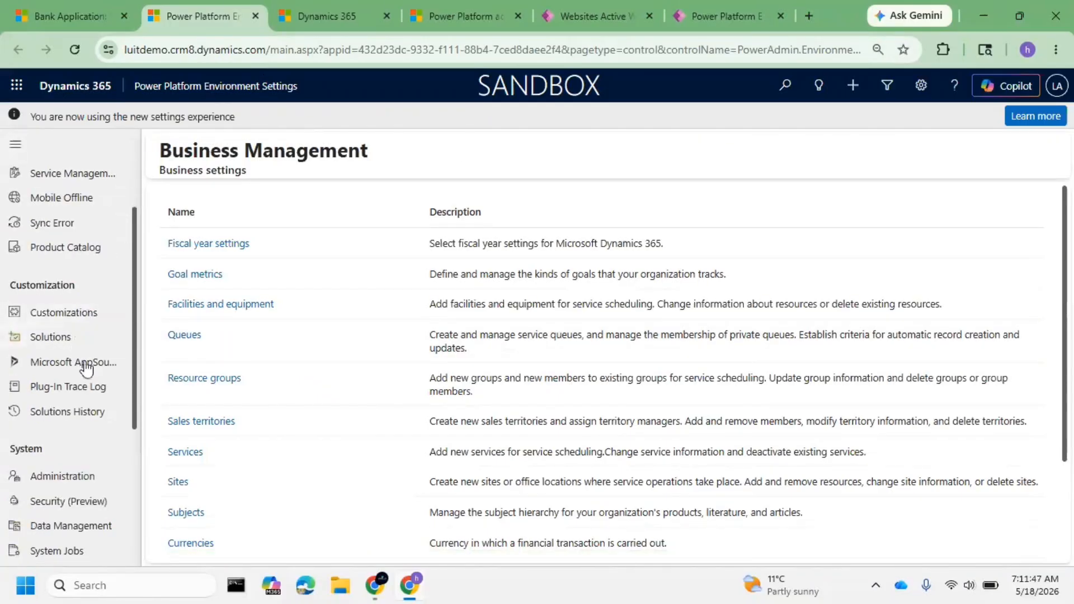
scroll(84, 364, "down", 4)
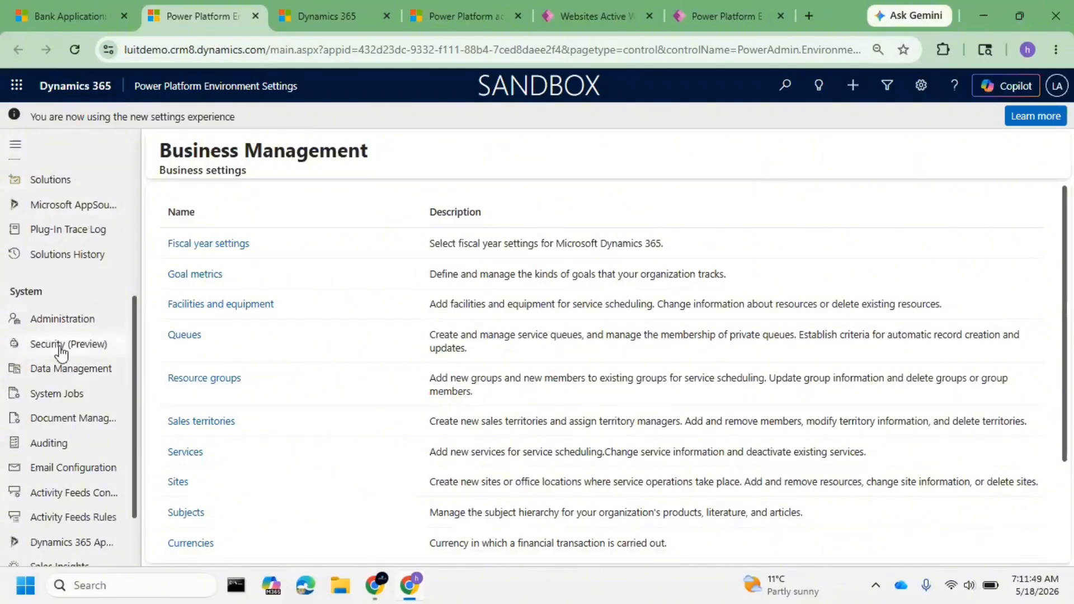
left_click(25, 343)
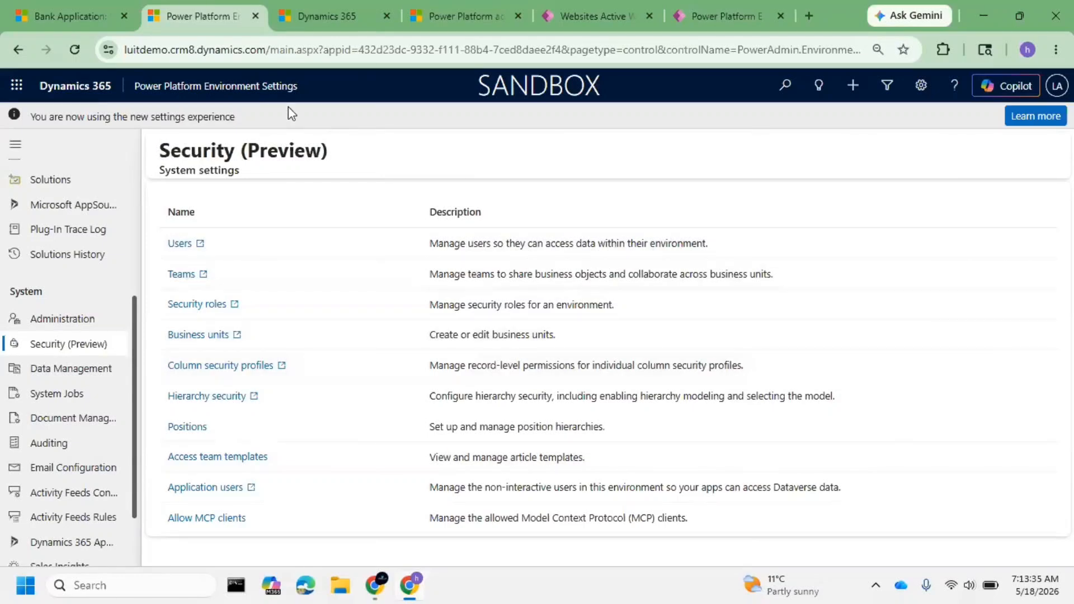
left_click_drag(275, 51, 126, 50)
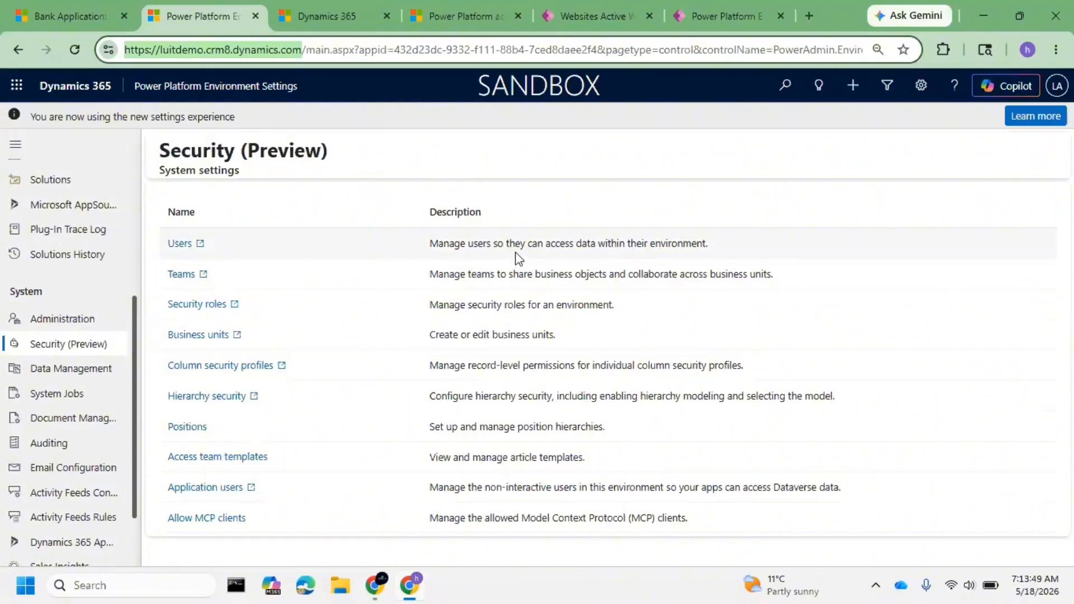
left_click_drag(515, 249, 738, 250)
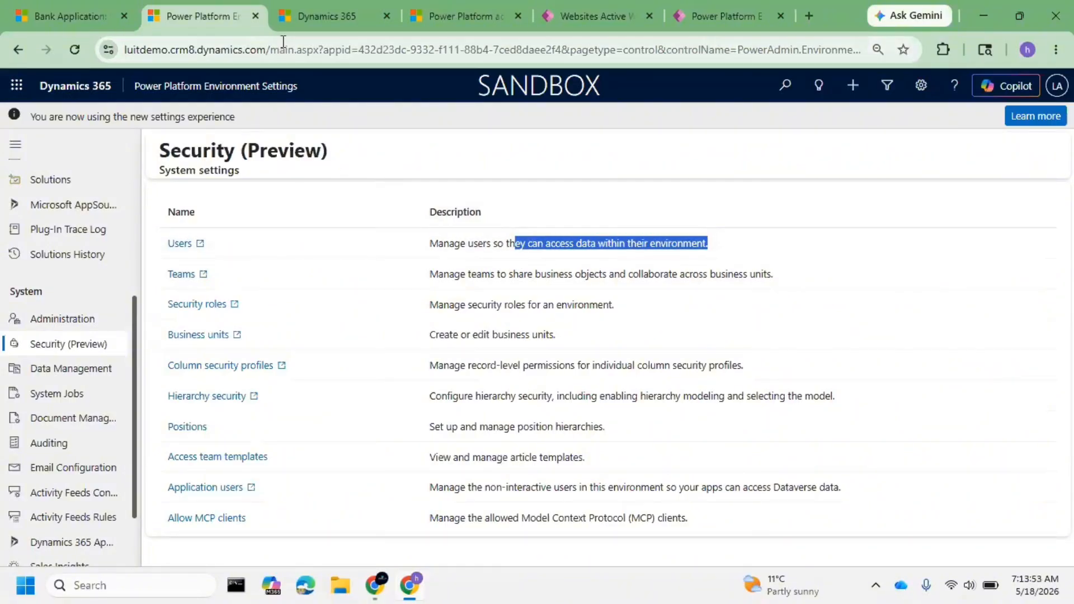
left_click_drag(271, 43, 52, 53)
key("ctrl+c")
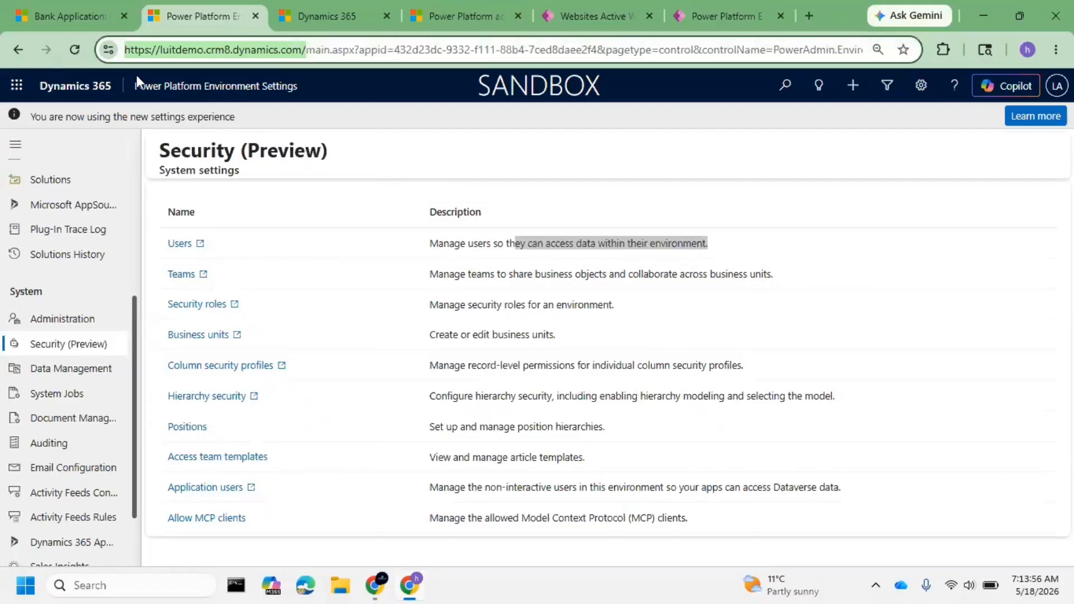
left_click(1056, 49)
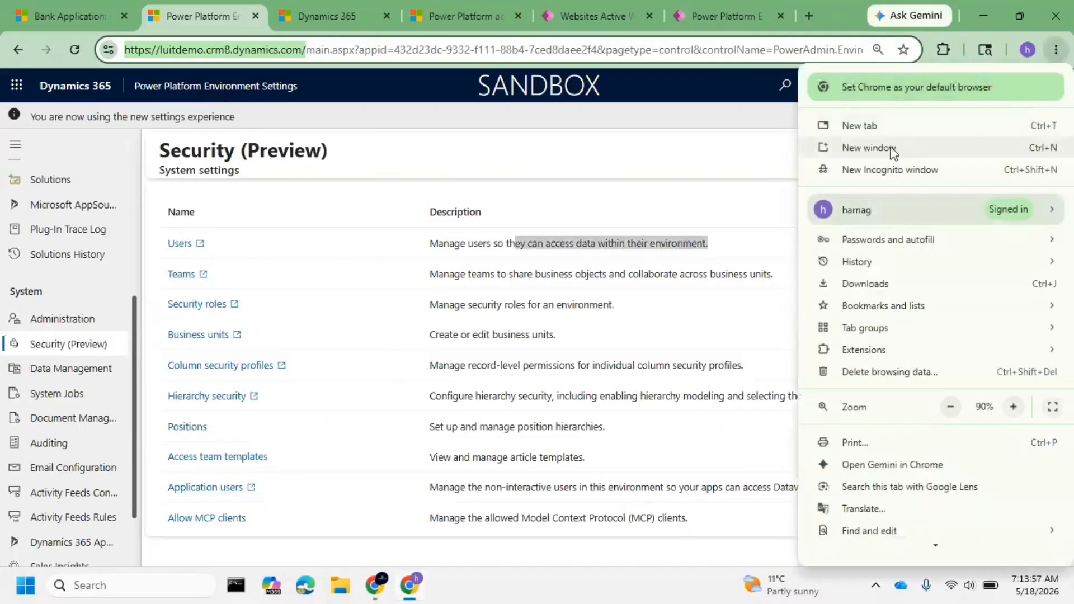
left_click(890, 169)
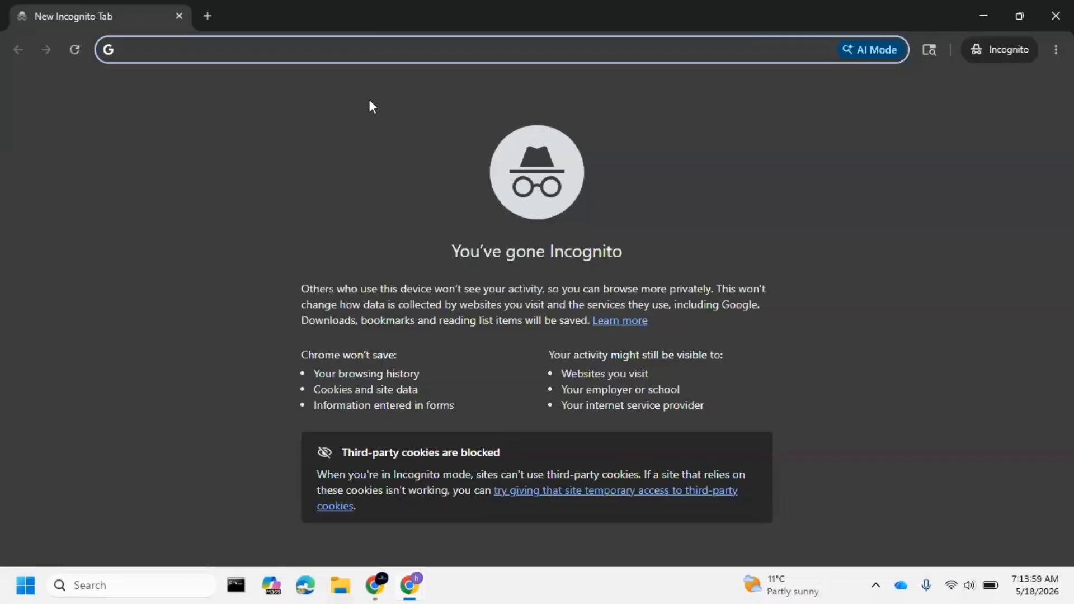
key("ctrl+v")
key("Return")
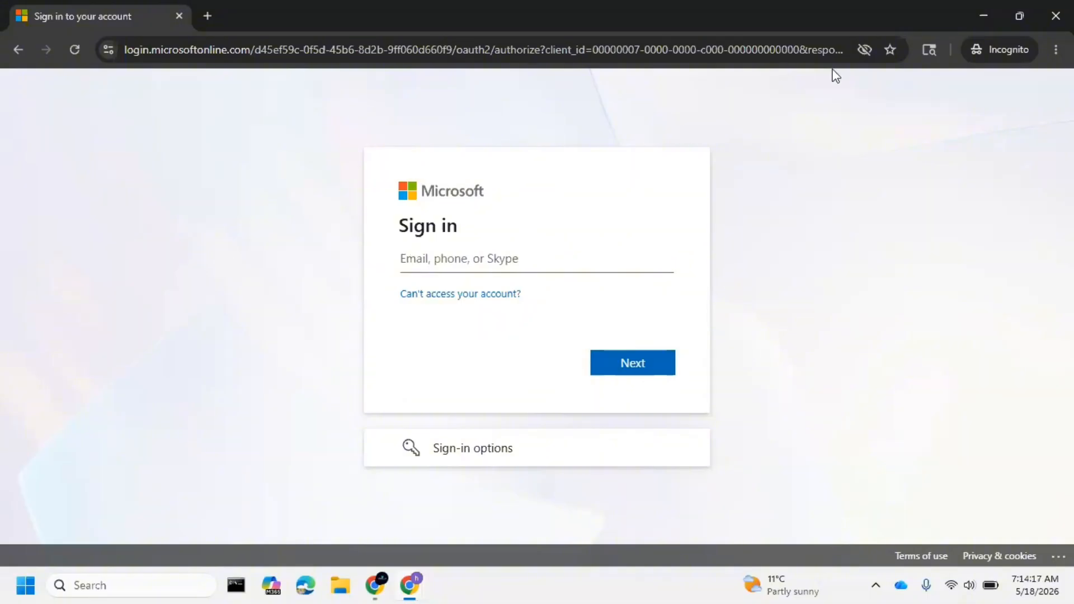
left_click(982, 8)
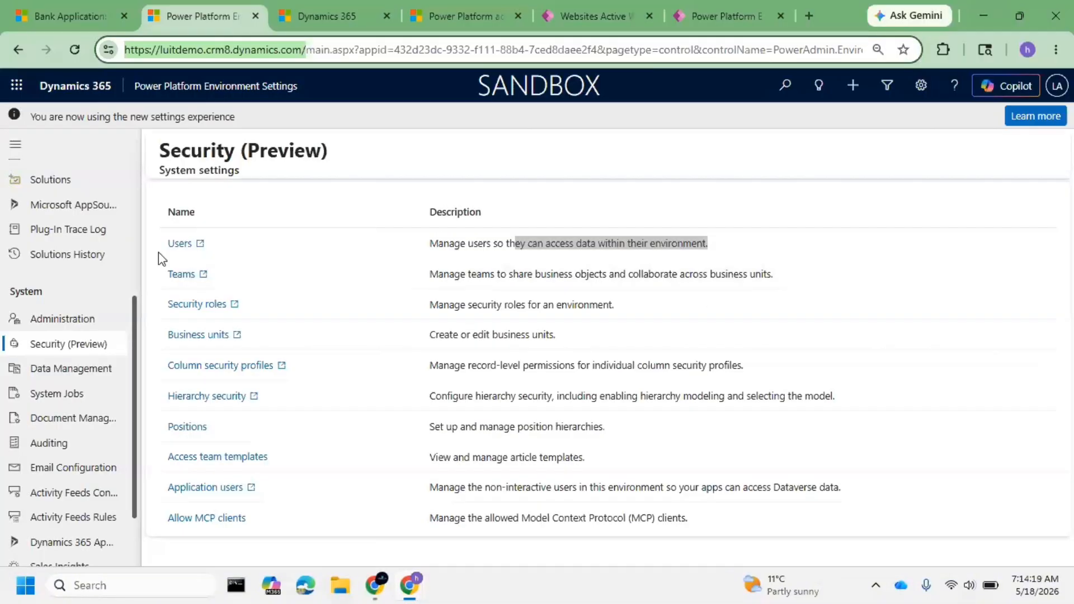
- Open the environment's Users page from the security settings, picking the signed-in admin account
left_click(178, 247)
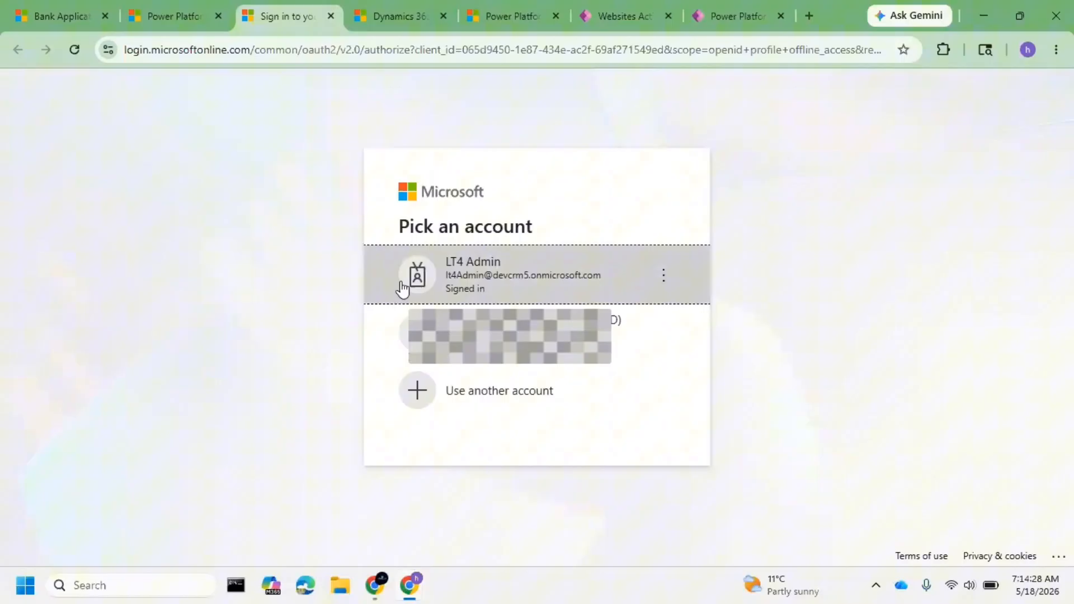
left_click(490, 286)
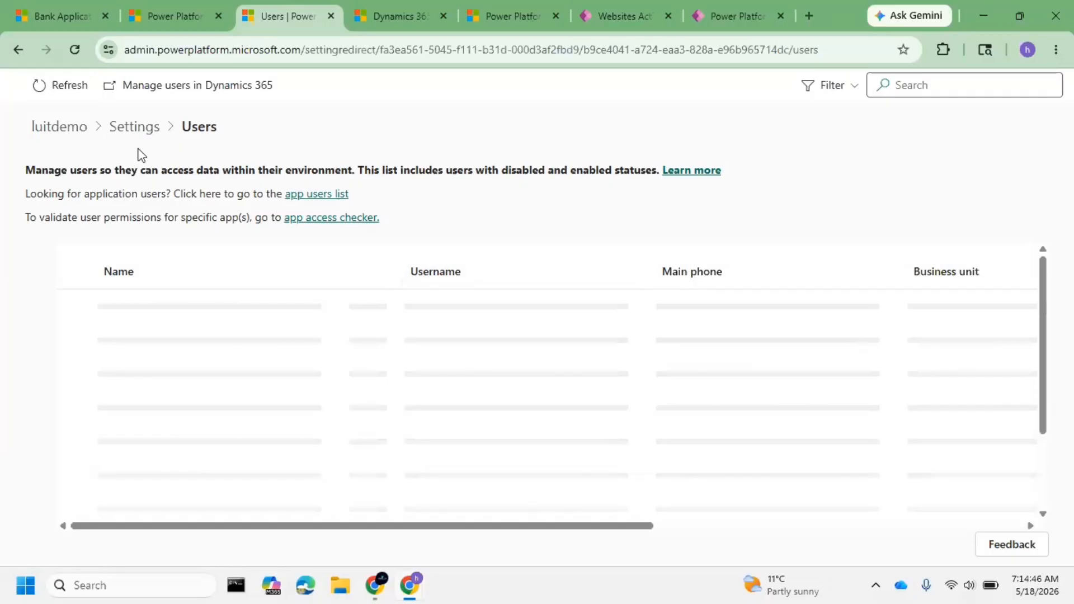
- Switch to the Power Platform admin center, open the luitdemo environment's details and examine which security group is assigned
left_click(508, 17)
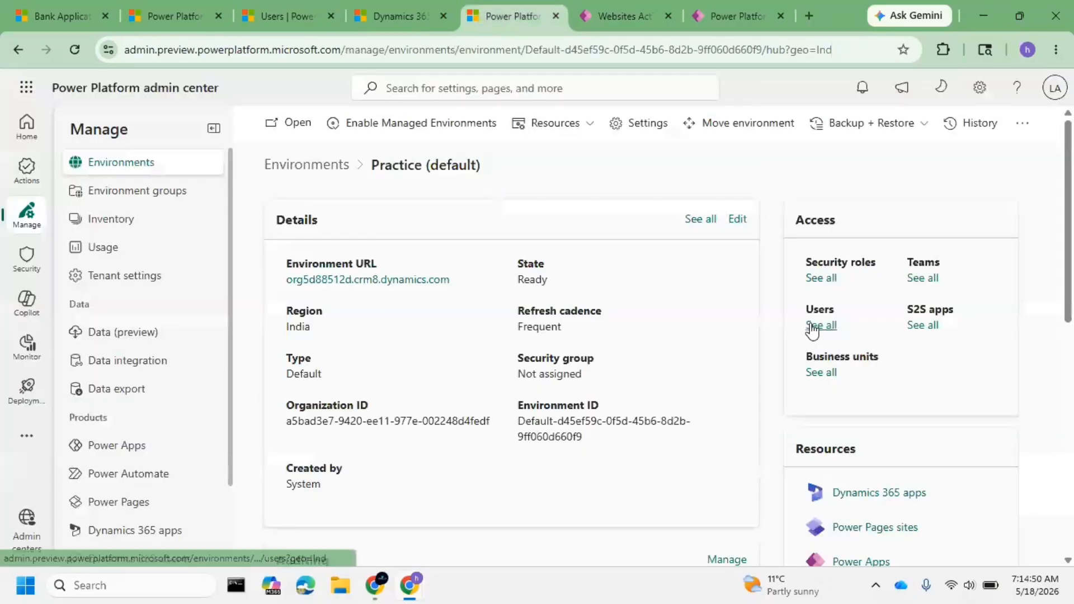
left_click_drag(587, 380, 516, 377)
left_click(321, 167)
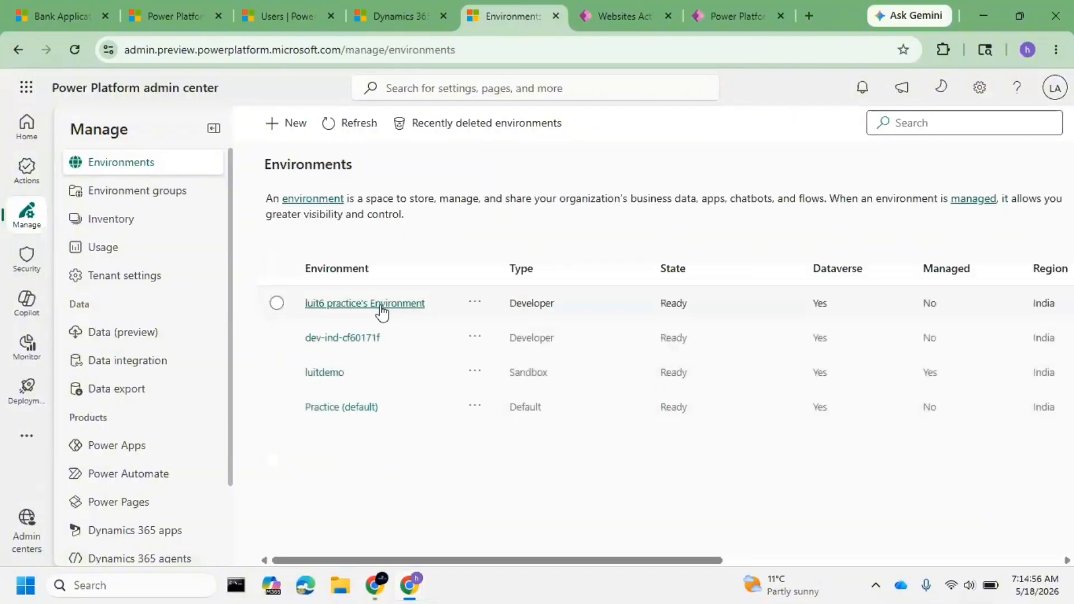
left_click(328, 380)
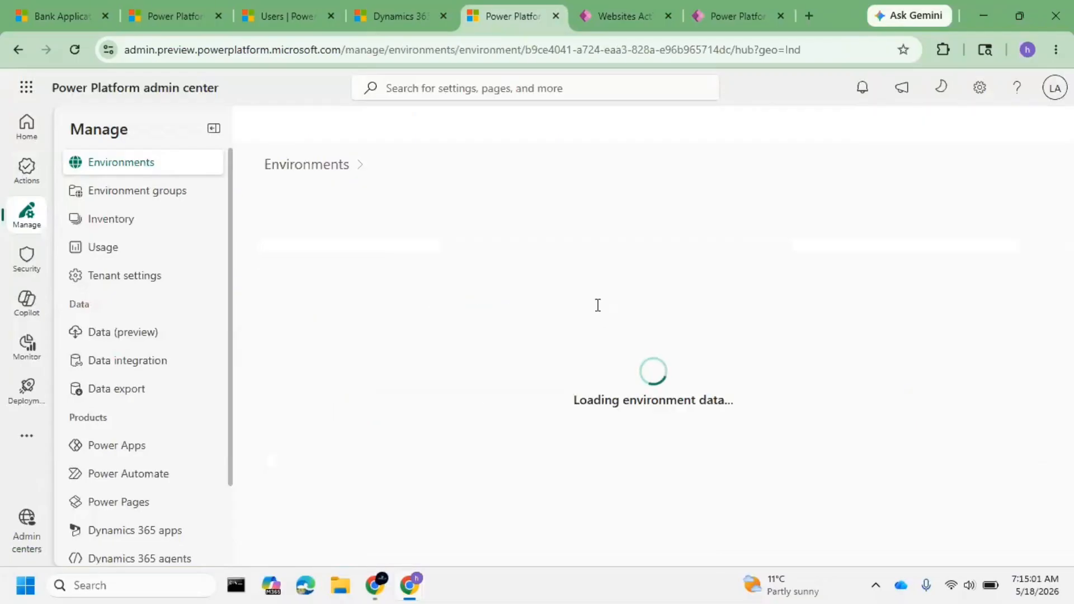
left_click_drag(547, 376, 520, 376)
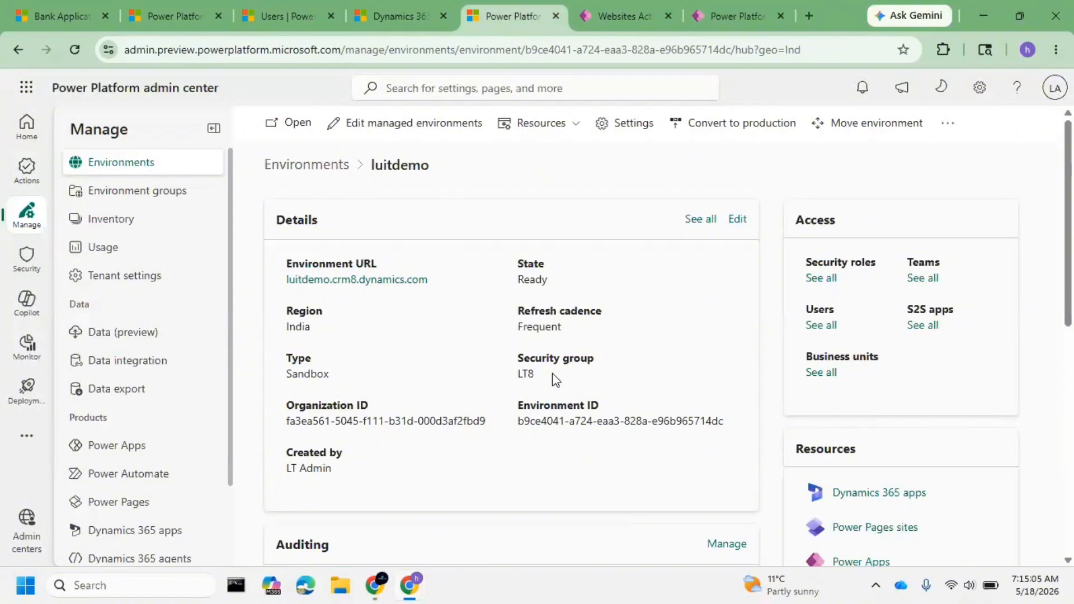
left_click_drag(550, 378, 523, 379)
left_click(520, 384)
triple_click(523, 374)
left_click(547, 378)
mouse_move(548, 377)
left_mouse_down()
mouse_move(501, 375)
mouse_move(538, 380)
left_mouse_up()
left_click(532, 374)
- Open portal.azure.com in a new browser tab, continuing with the signed-in admin account
left_click(805, 19)
type("portal.azure.com")
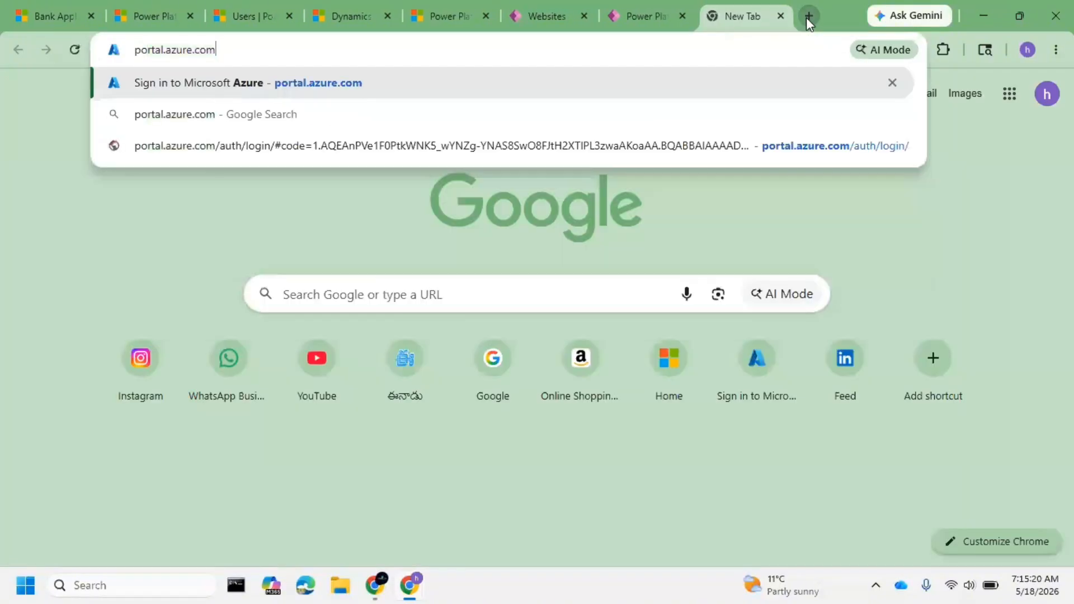
key("Return")
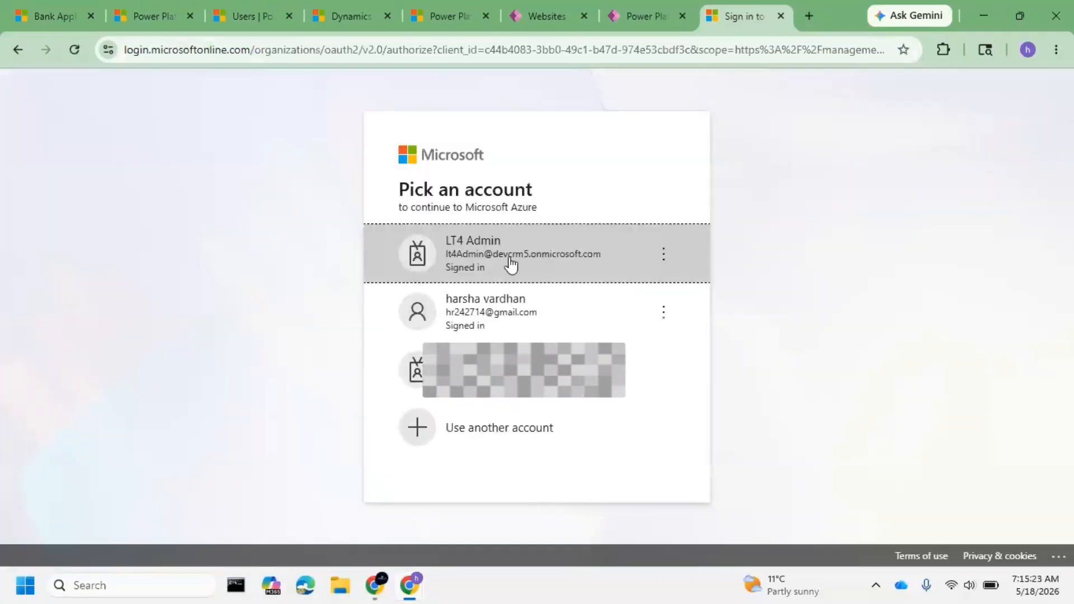
left_click(510, 260)
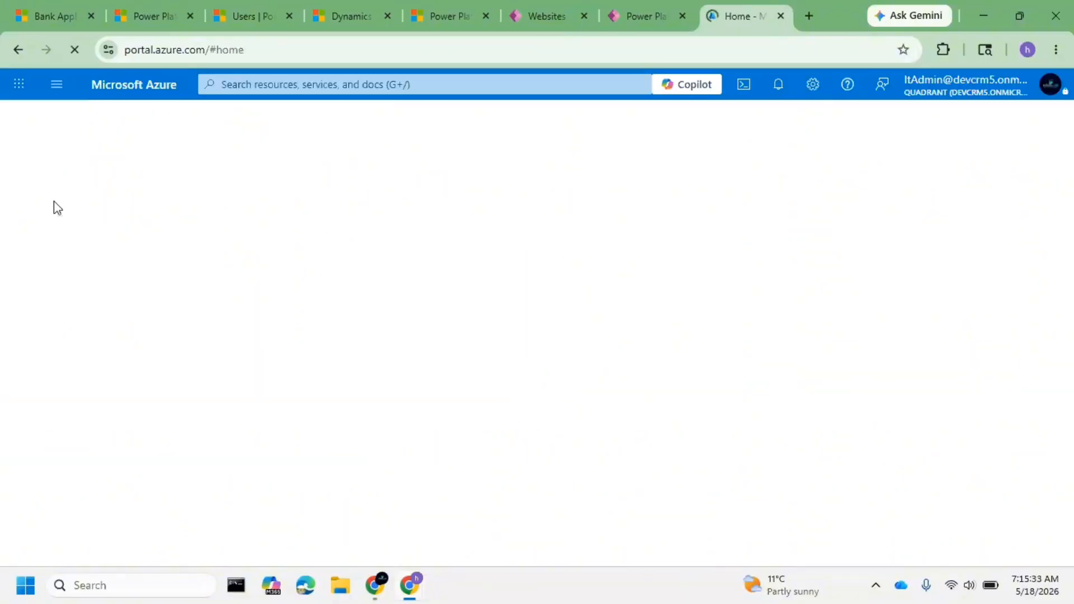
- Open the Groups page of Microsoft Entra ID from the Azure home page
scroll(193, 293, "down", 4)
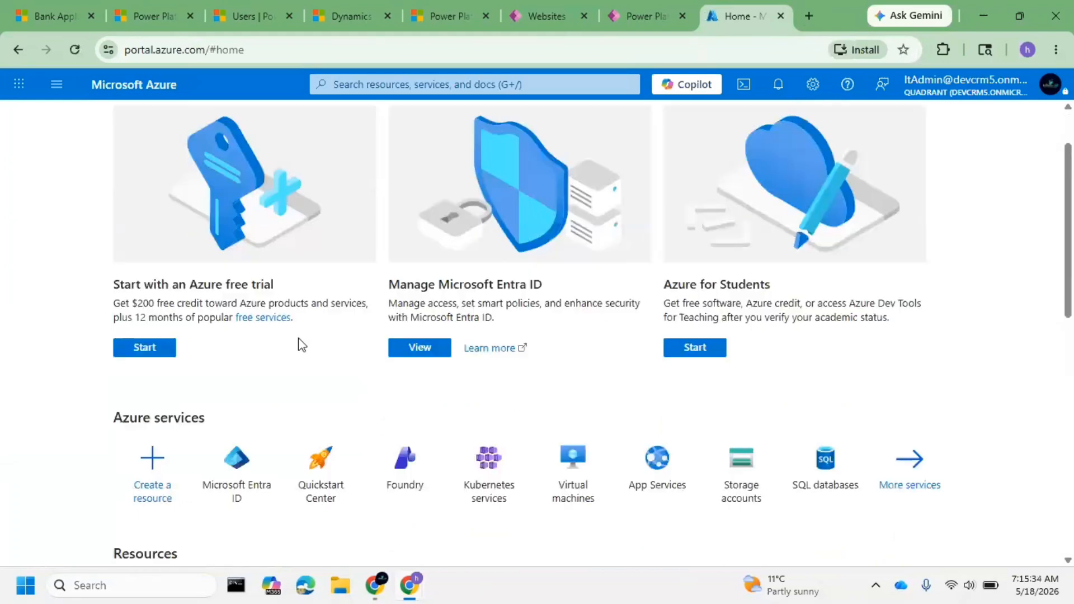
left_click(225, 309)
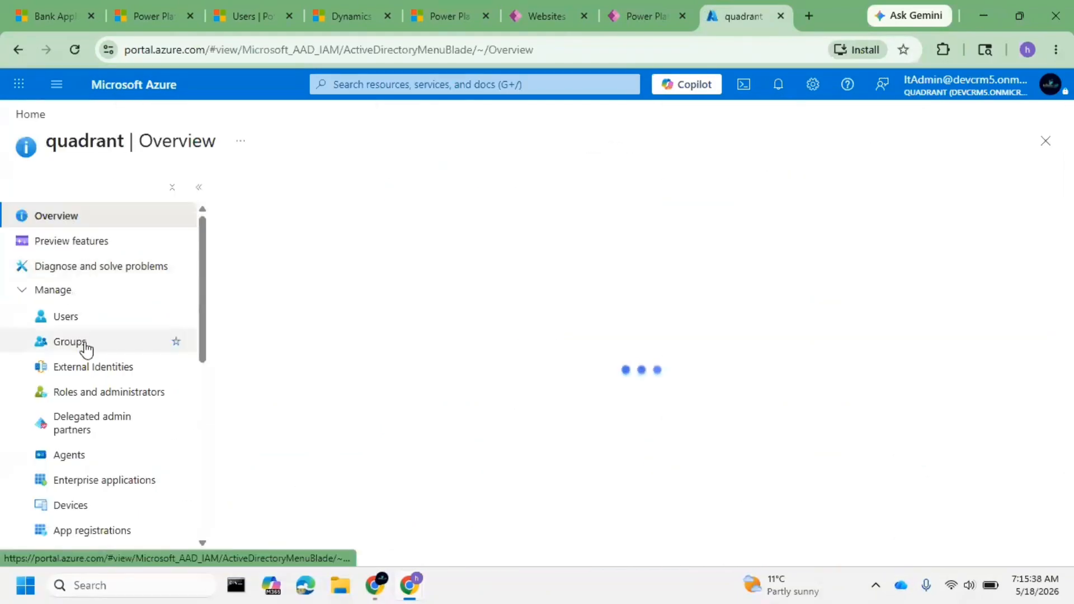
left_click(96, 346)
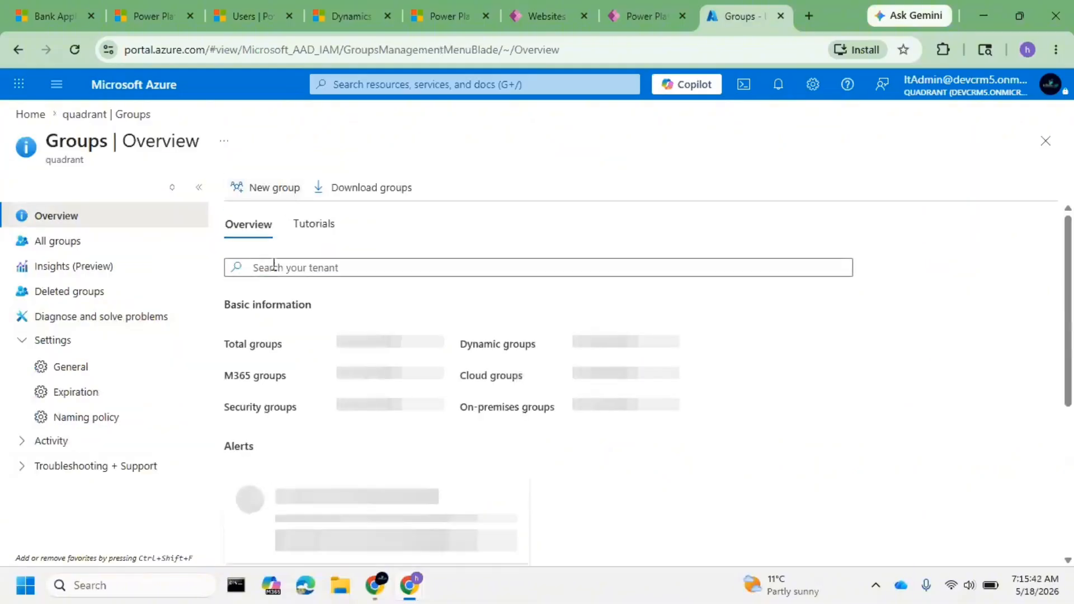
- Search the tenant's groups for lt8, open the LT8 group and show its members
left_click(274, 266)
type("lt8")
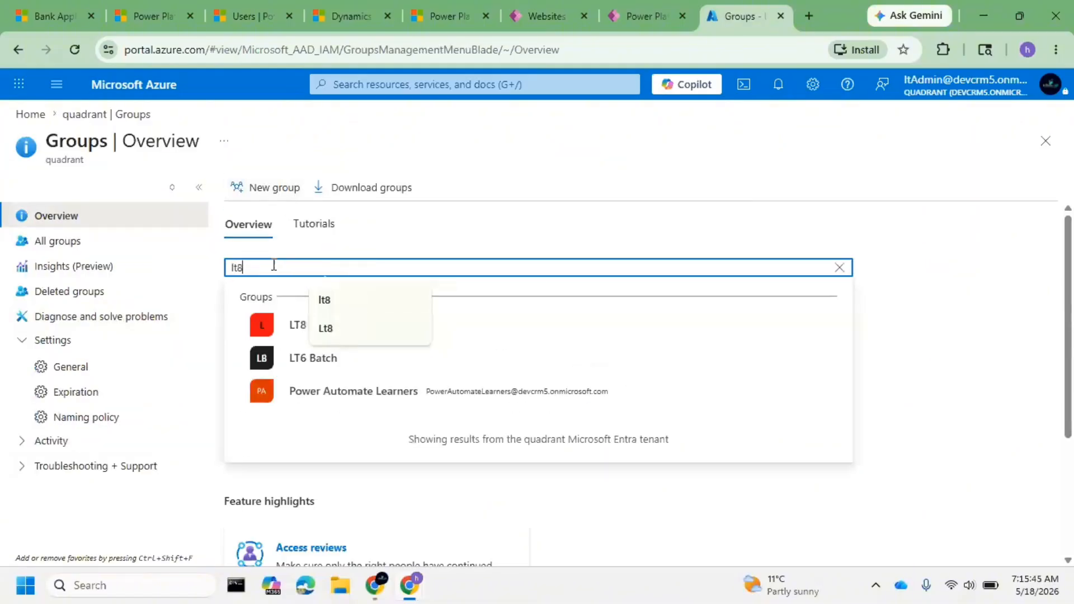
left_click(279, 328)
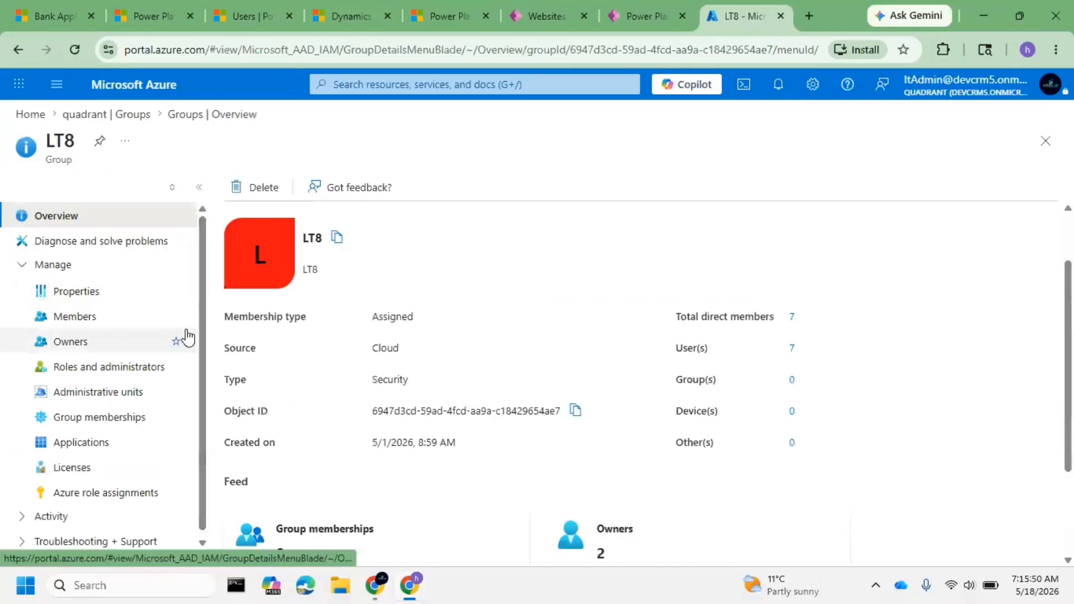
left_click(72, 317)
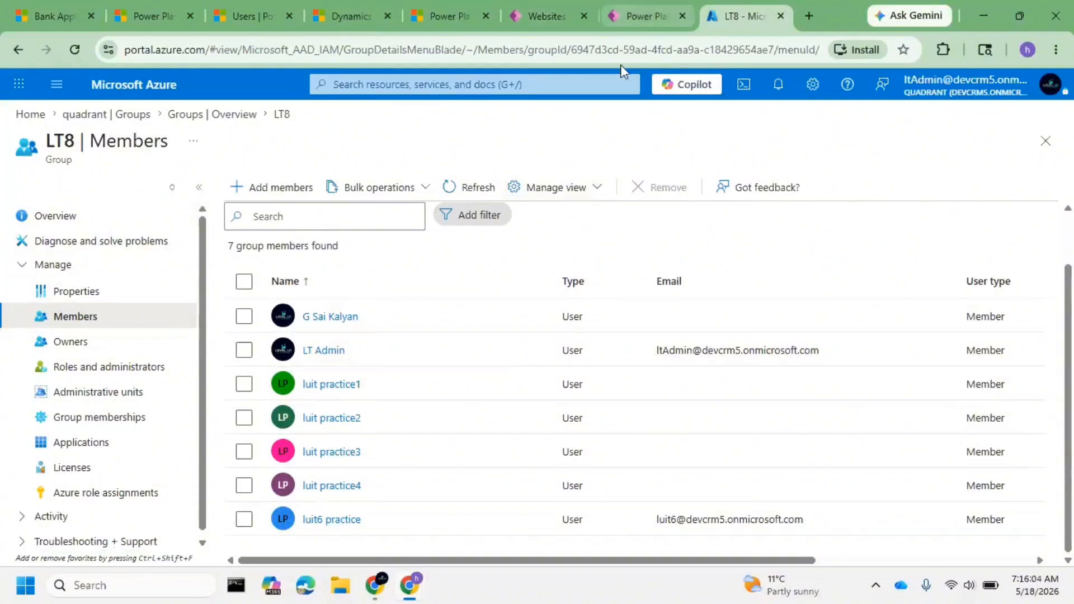
- Compare the luitdemo environment's user list in the Power Platform admin center with the LT8 group's members in Azure
left_click(250, 16)
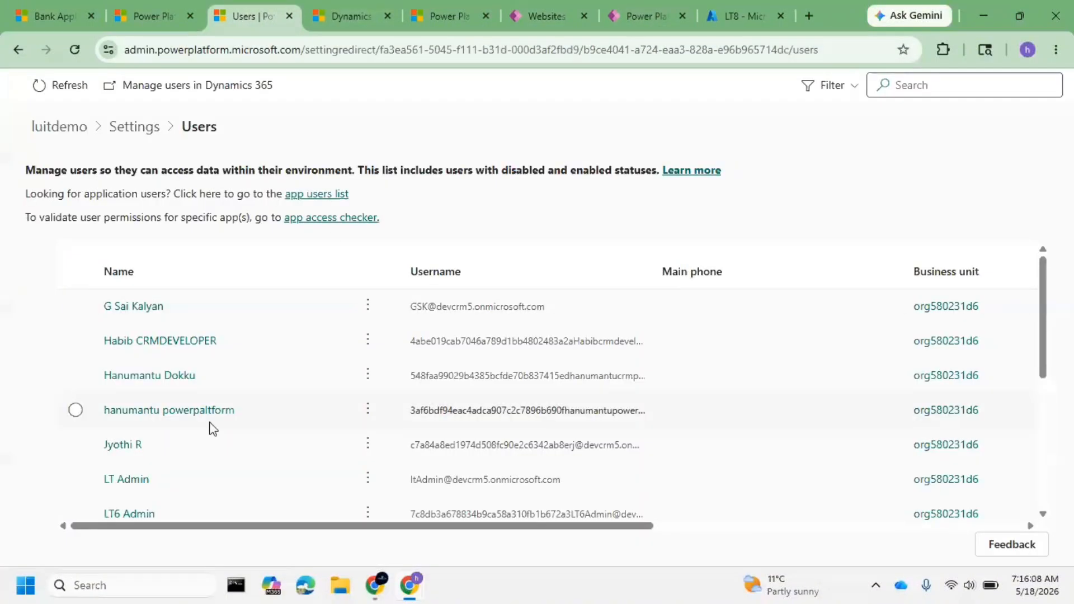
scroll(222, 419, "down", 4)
scroll(221, 418, "up", 3)
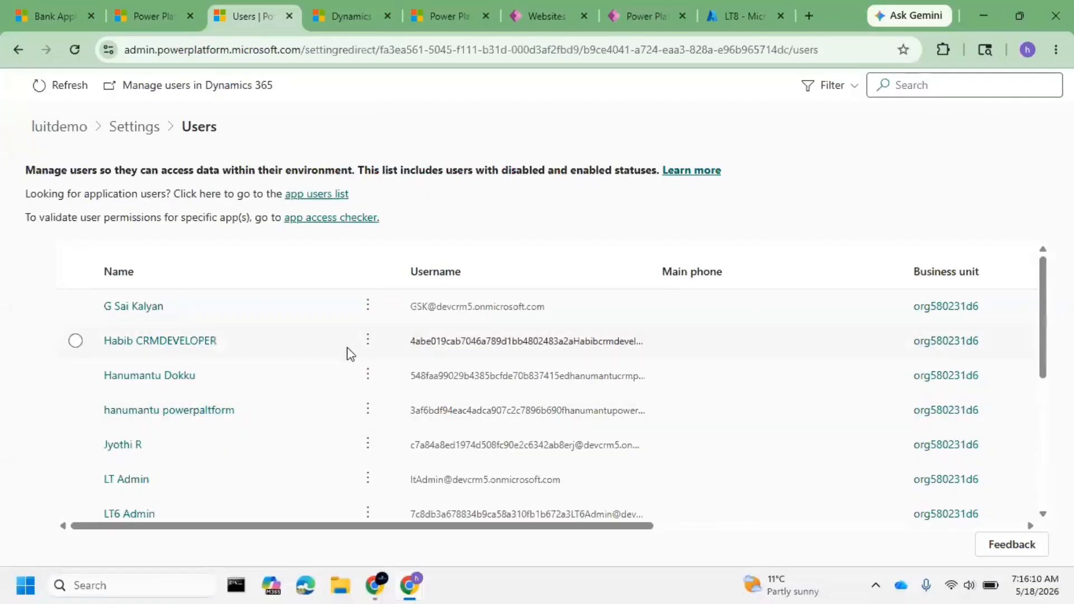
scroll(263, 352, "down", 3)
scroll(277, 353, "down", 2)
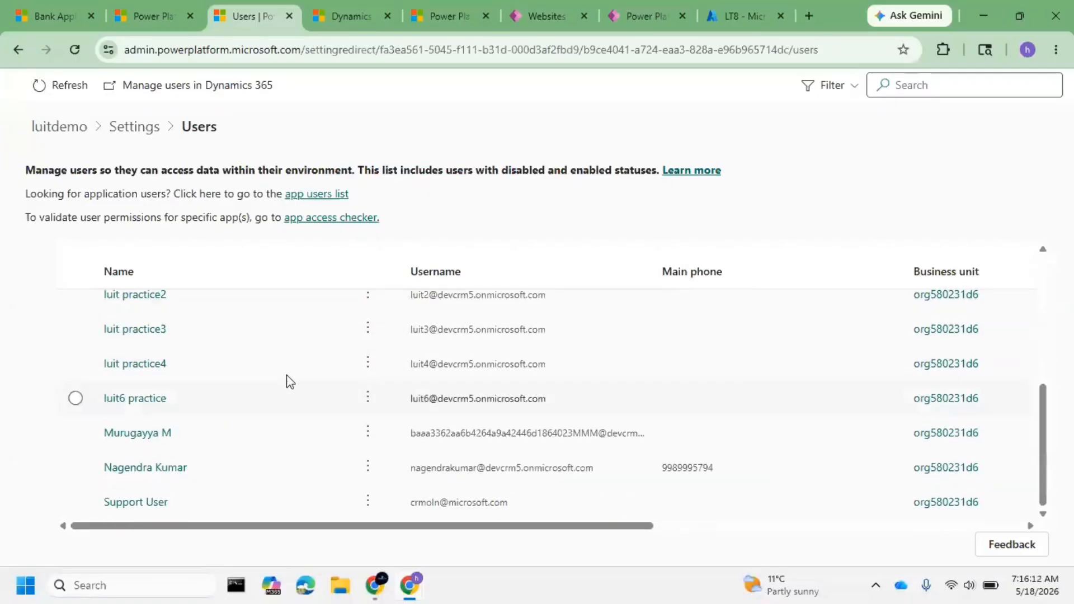
left_click(746, 13)
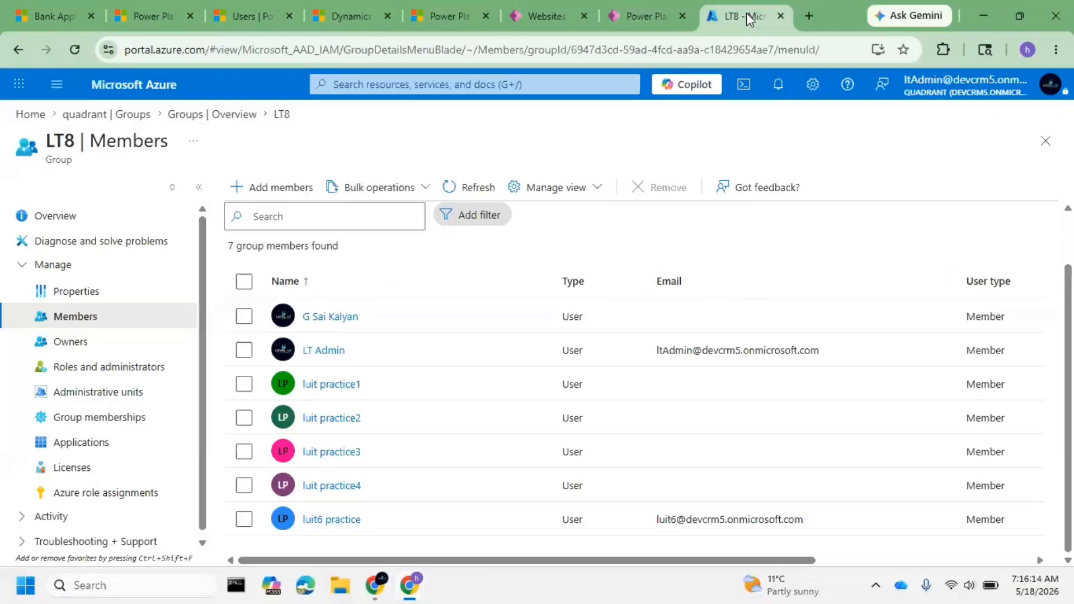
left_click(236, 16)
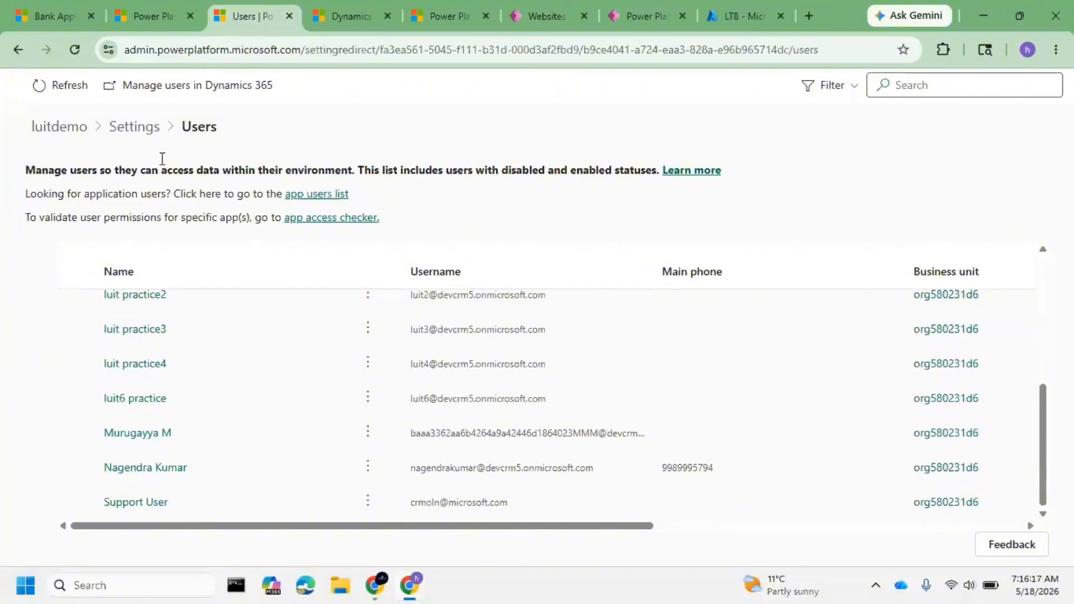
left_click_drag(32, 127, 216, 133)
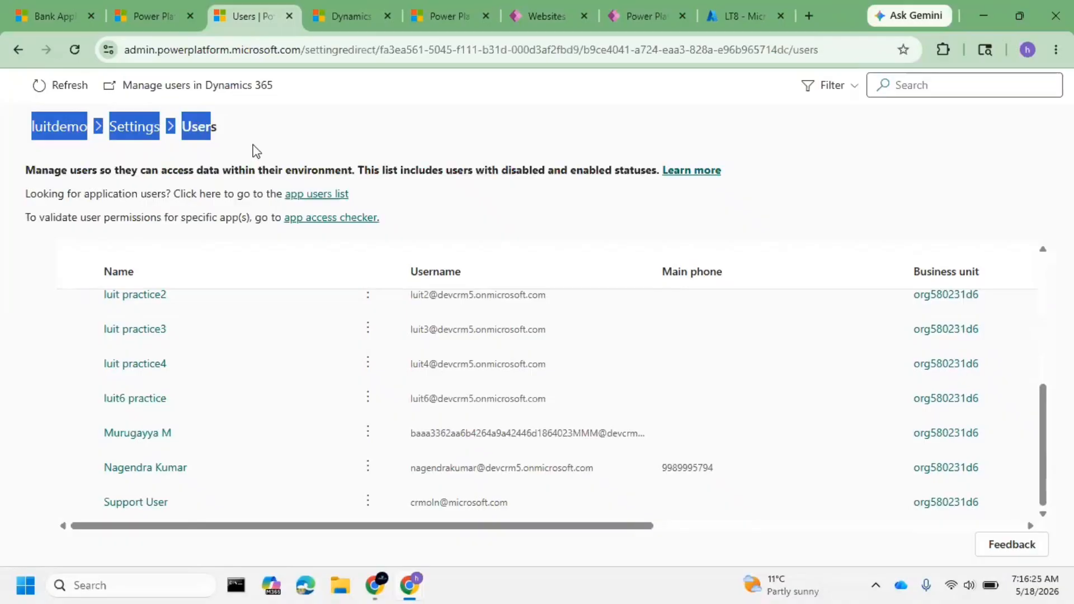
left_click(245, 117)
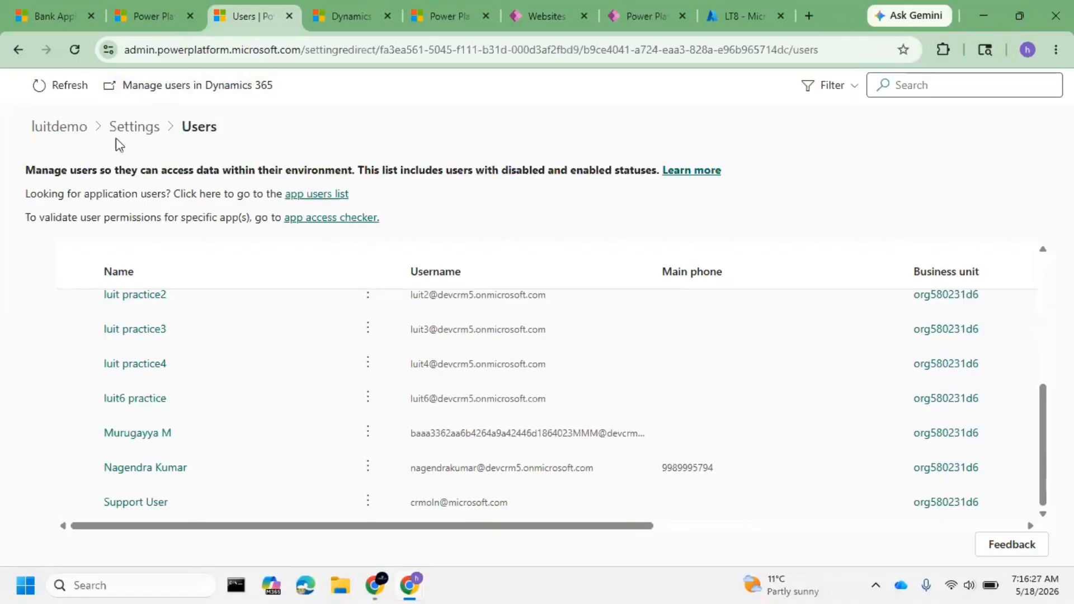
- Select the first user in the environment's user list to view the available actions, and return to the Security (Preview) settings
scroll(528, 344, "up", 5)
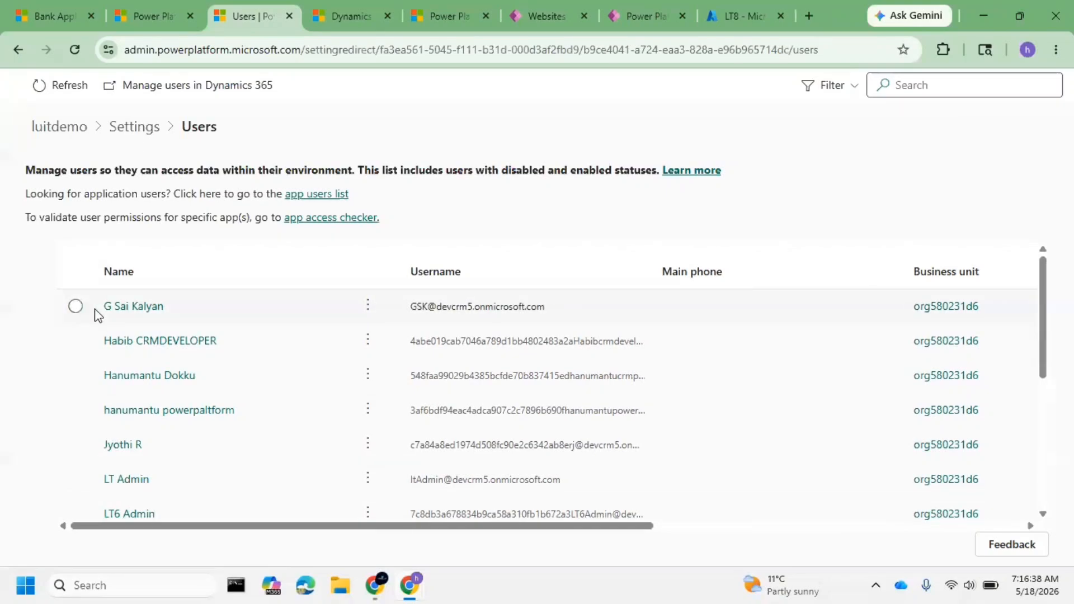
left_click(75, 305)
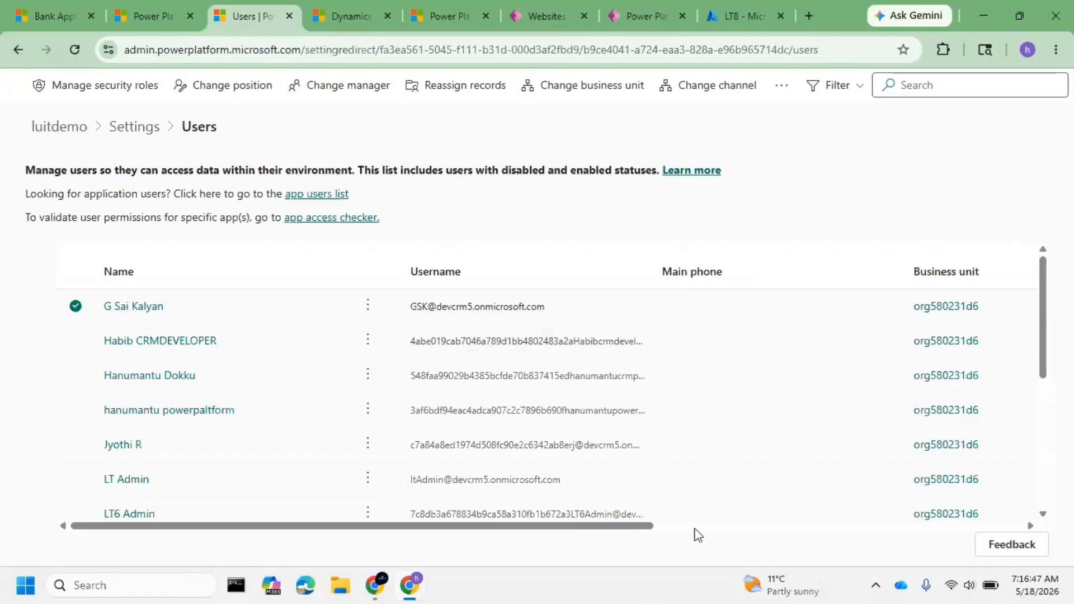
left_click(143, 7)
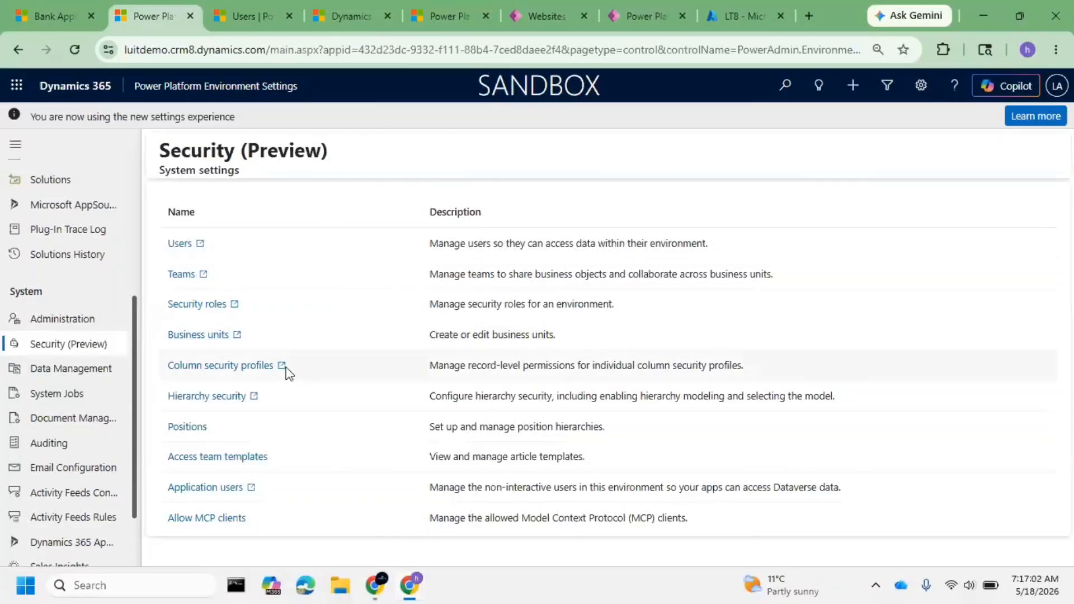
- Open the luitdemo environment's Business Units page from the Security (Preview) settings
left_click(236, 1)
left_click(159, 2)
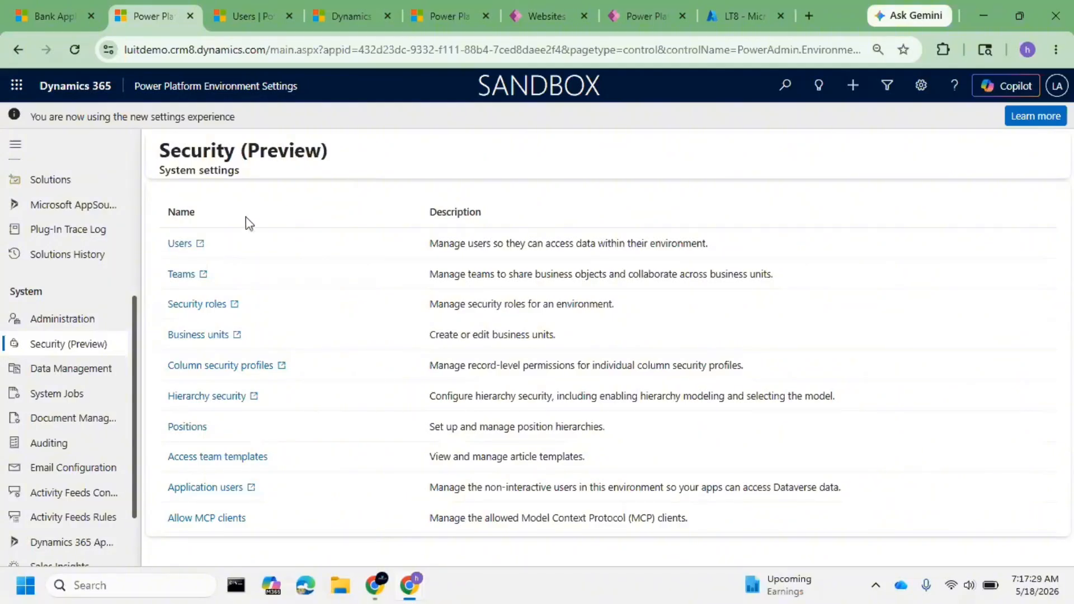
left_click(213, 334)
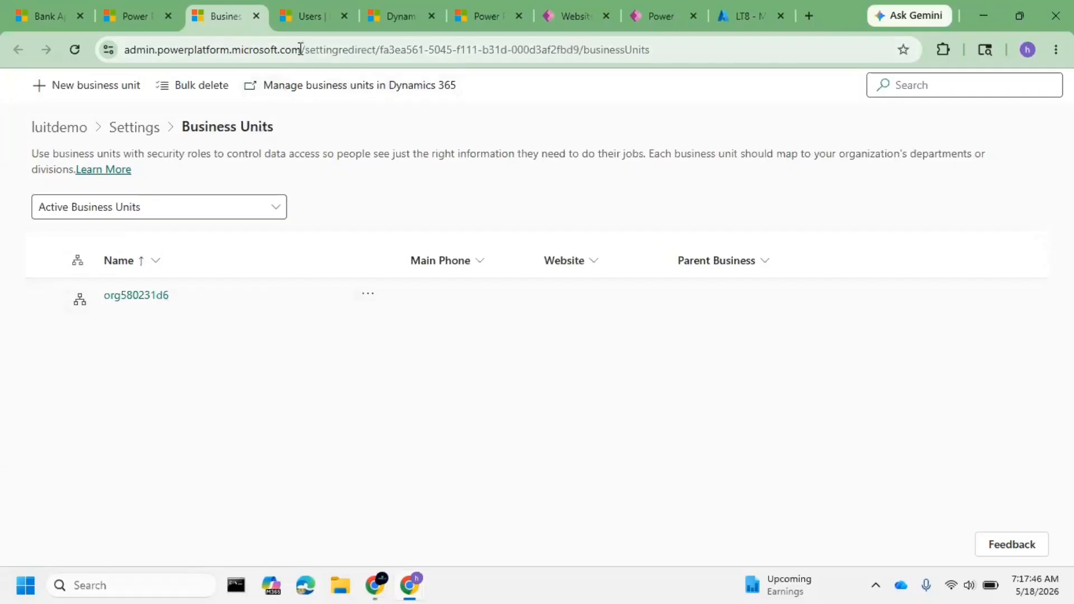
left_click_drag(301, 48, 99, 37)
left_click(192, 413)
- Start a new business unit under the default parent org580231d6 and name it TELANGANA
left_click(96, 91)
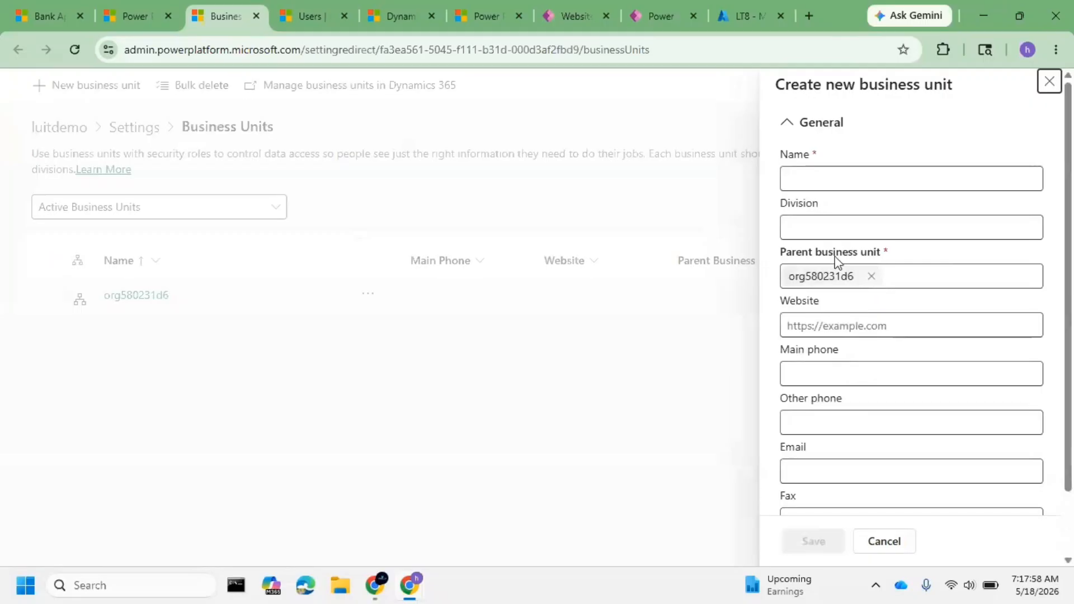
left_click_drag(904, 259, 779, 250)
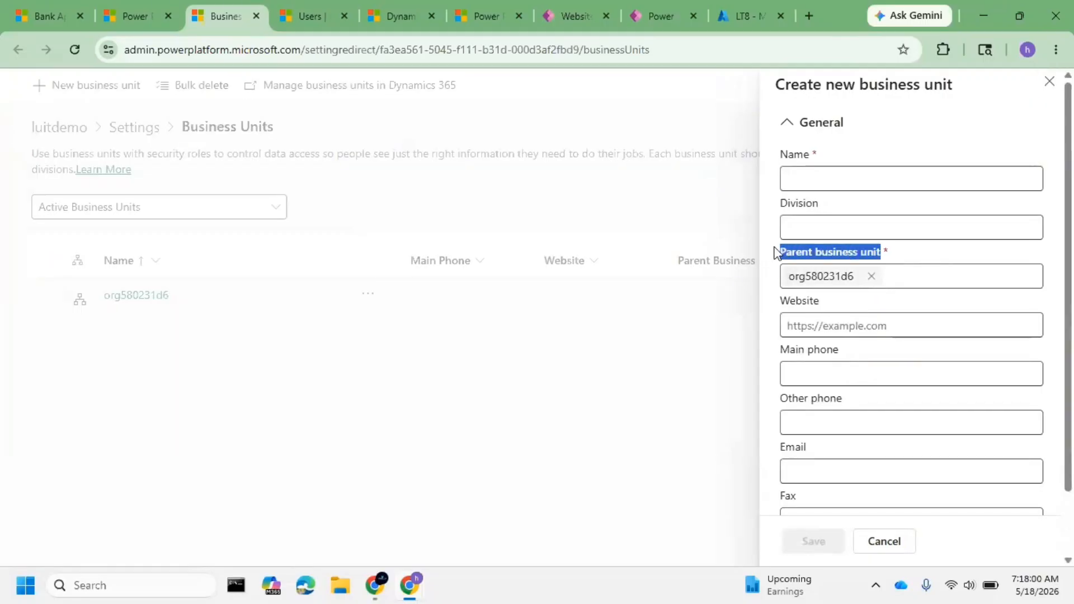
left_click(841, 321)
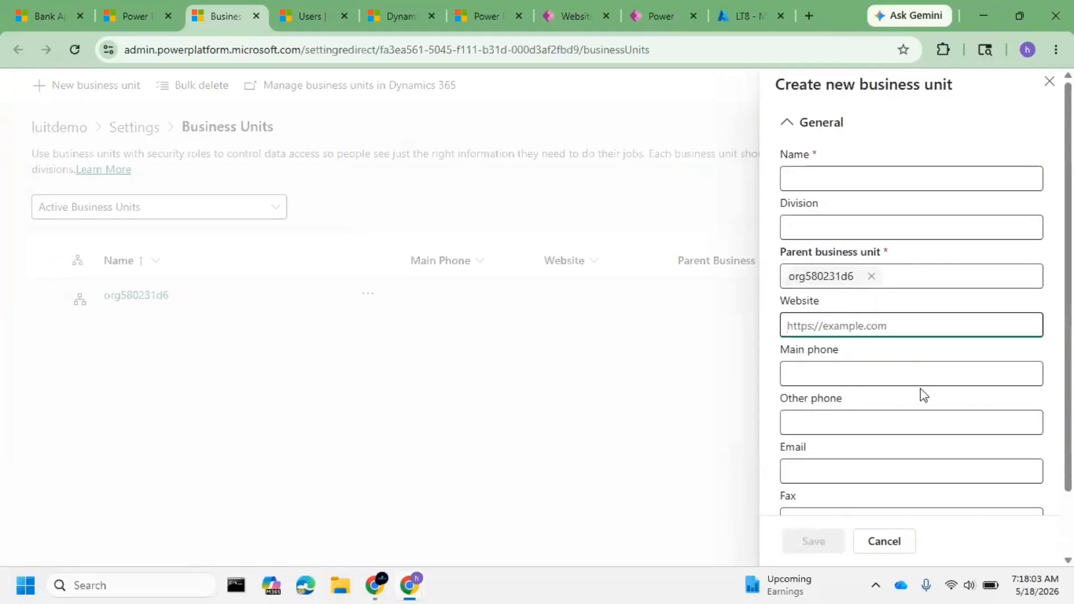
left_click(822, 184)
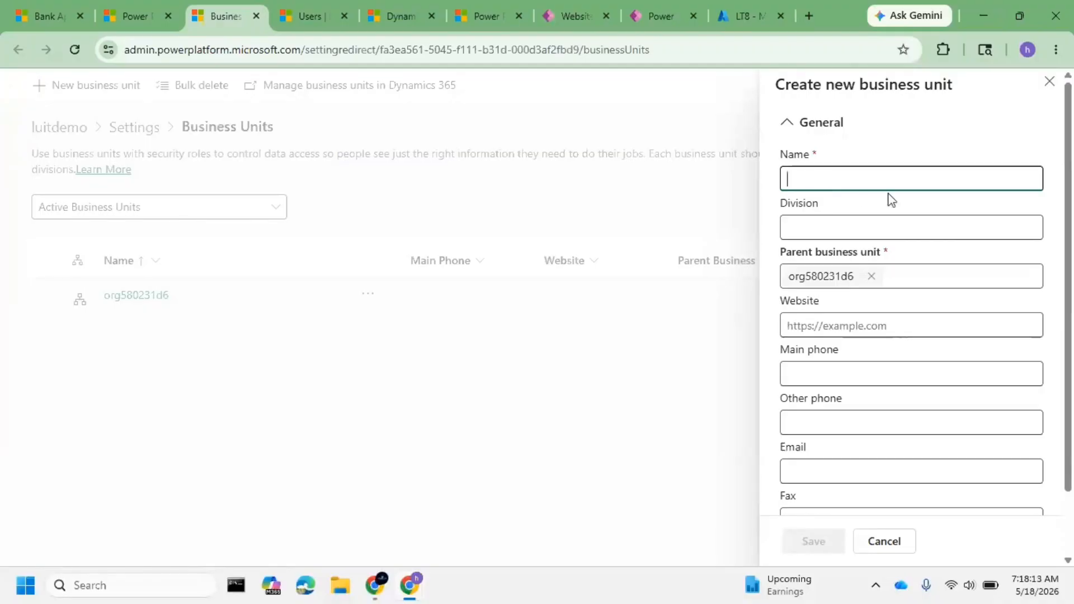
type("TE")
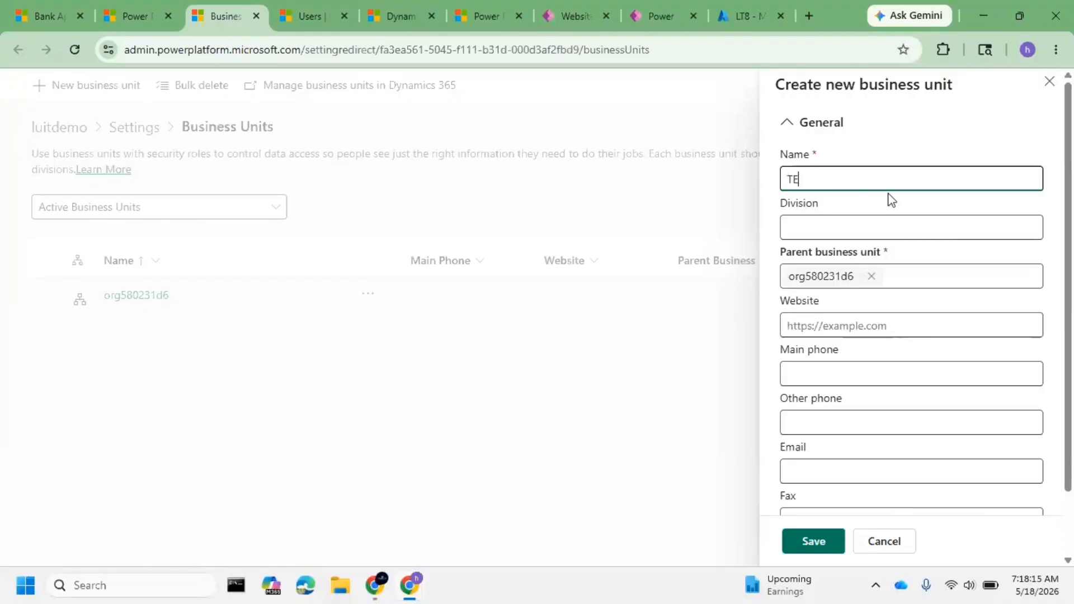
type("LANGA")
key("BackSpace")
key("BackSpace")
type("GABA")
key("BackSpace")
key("BackSpace")
type("BA")
type("A")
- Set the TELANGANA business unit's division to SOUTH and save the new unit
left_click(883, 223)
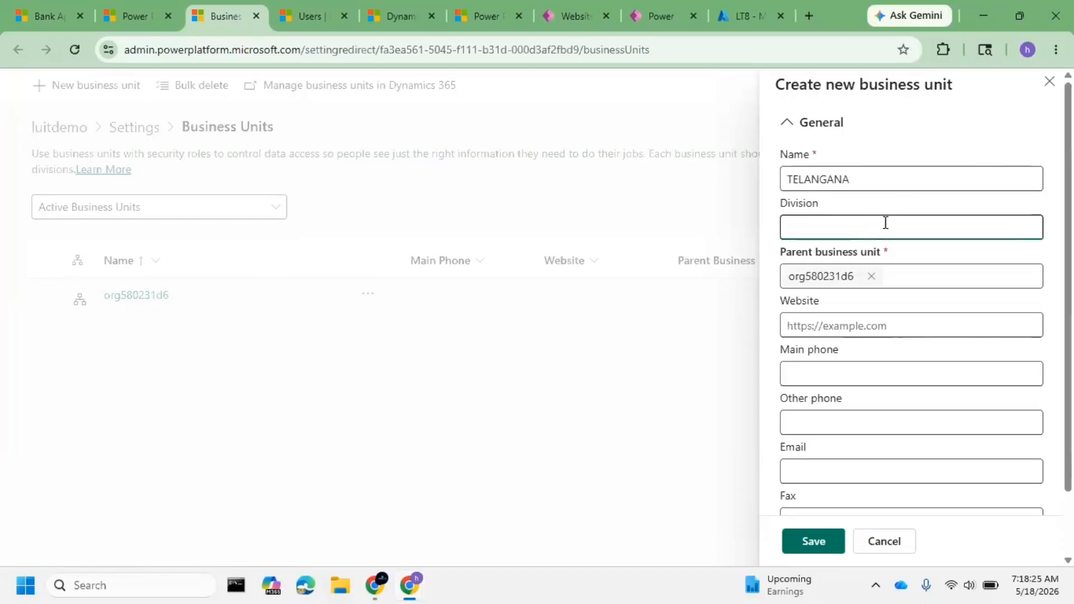
type("SOUTH")
scroll(832, 448, "down", 2)
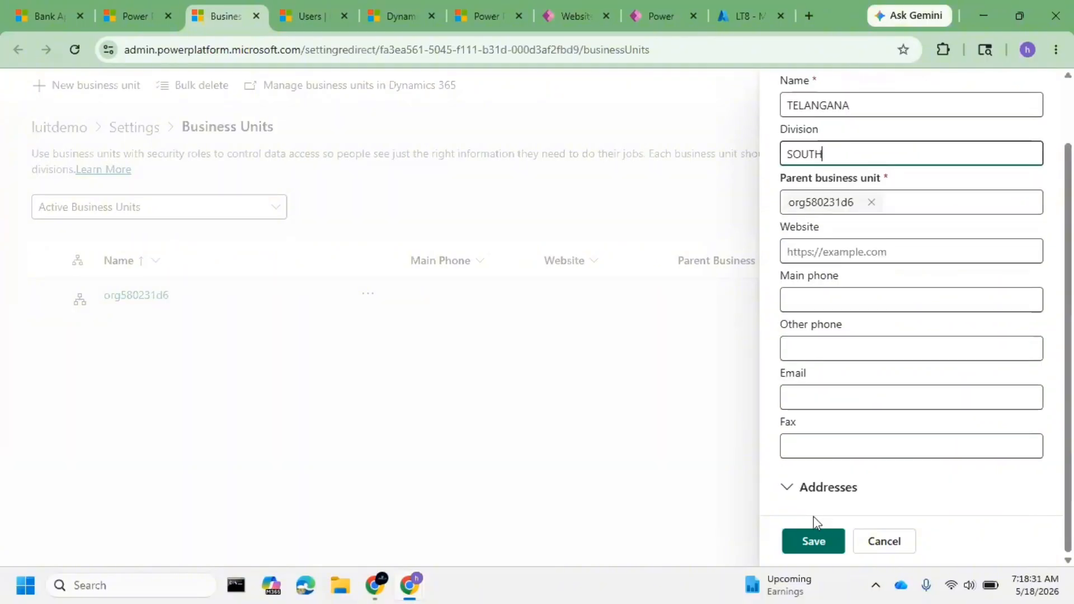
left_click(837, 545)
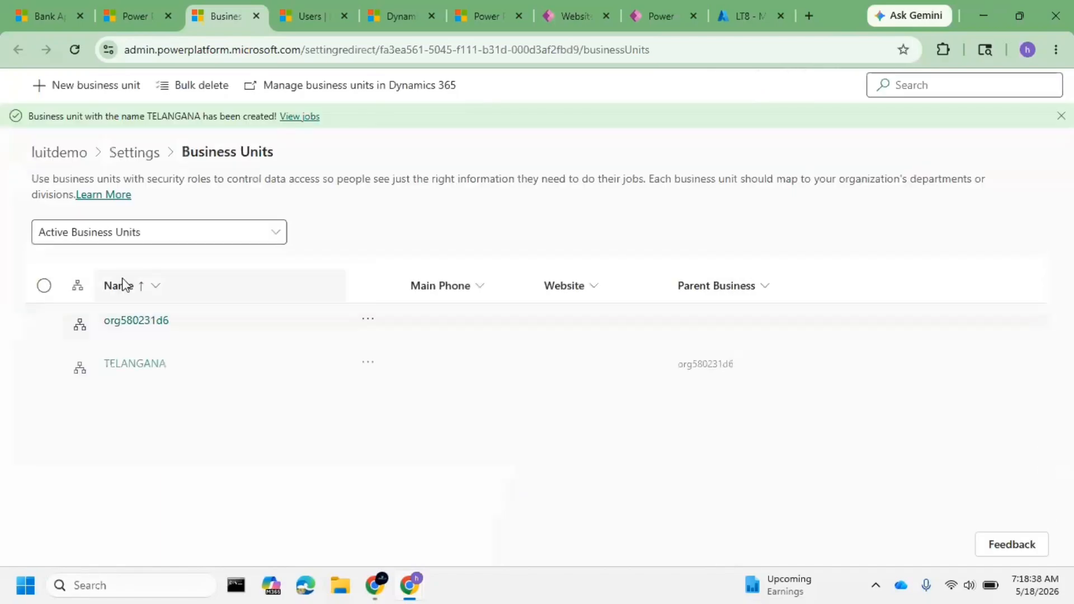
- Create a business unit named KERALA with the division SOUTH under the same default parent unit
left_click(55, 87)
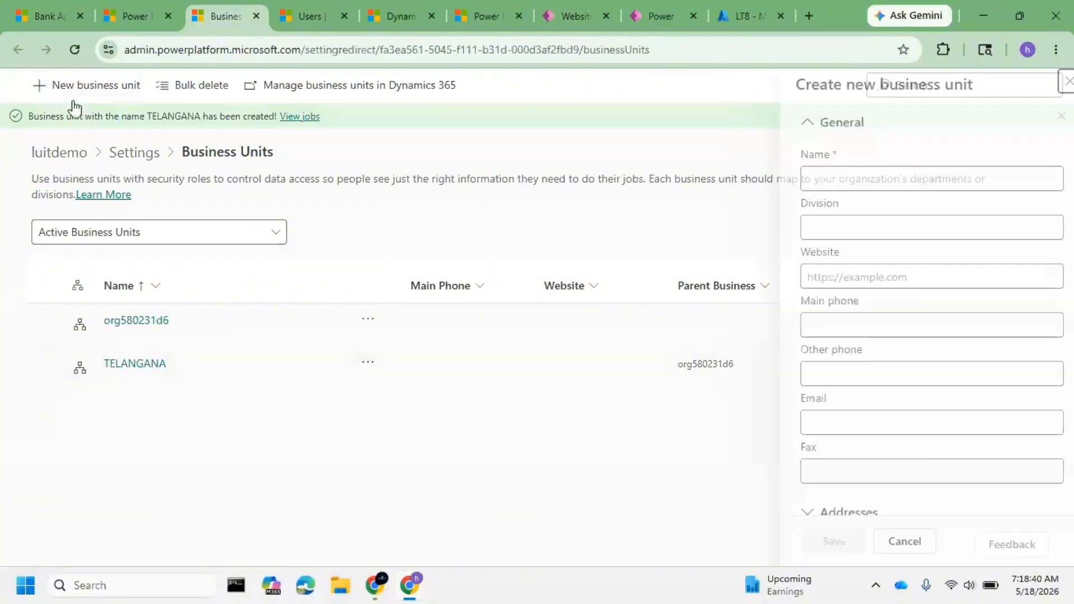
left_click(838, 175)
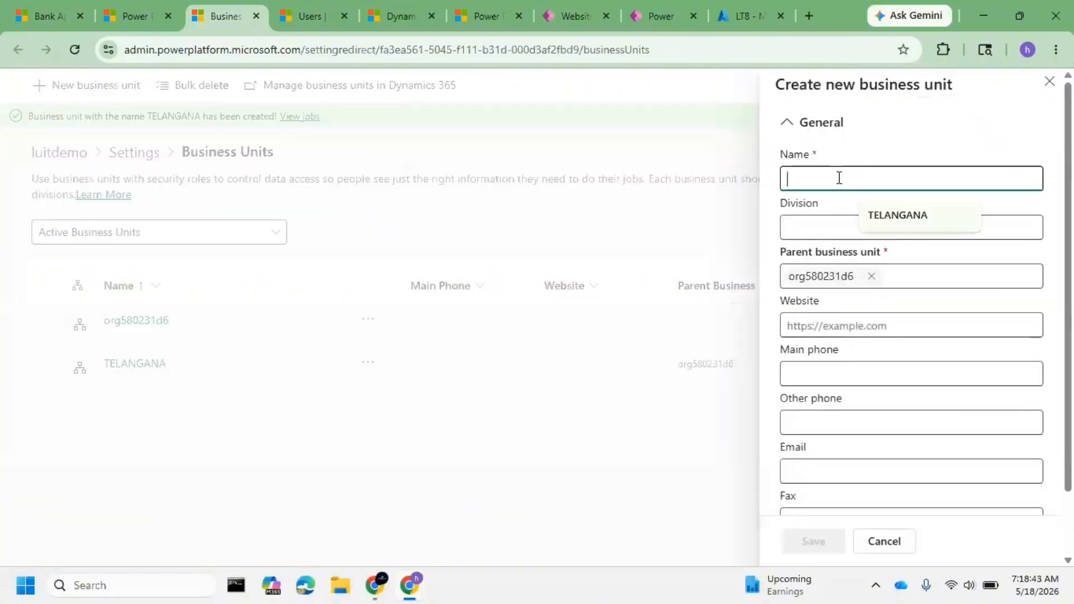
type("KERALA")
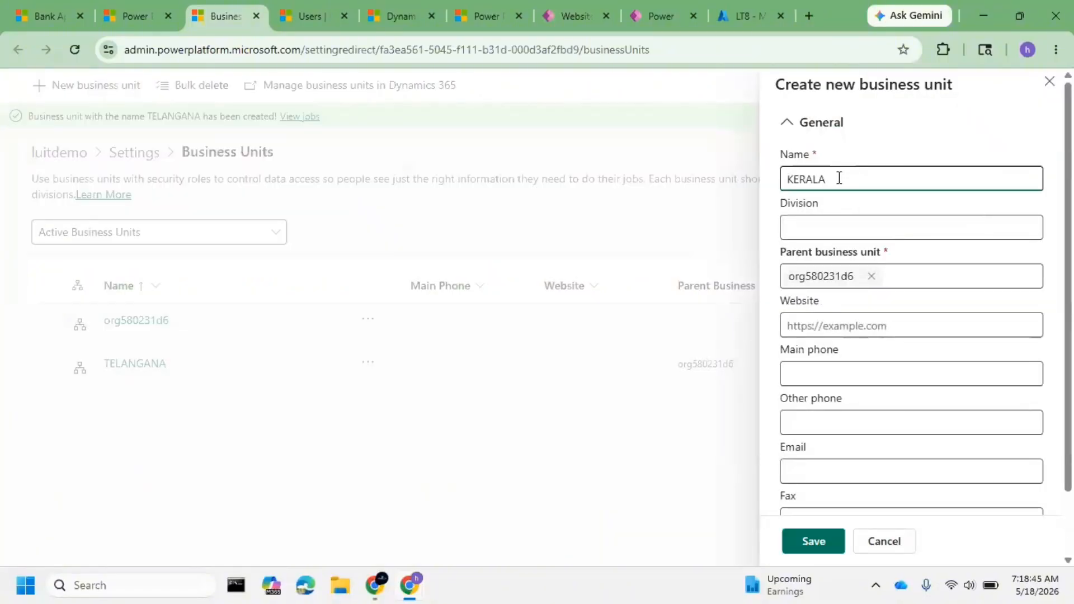
left_click(890, 226)
type("s")
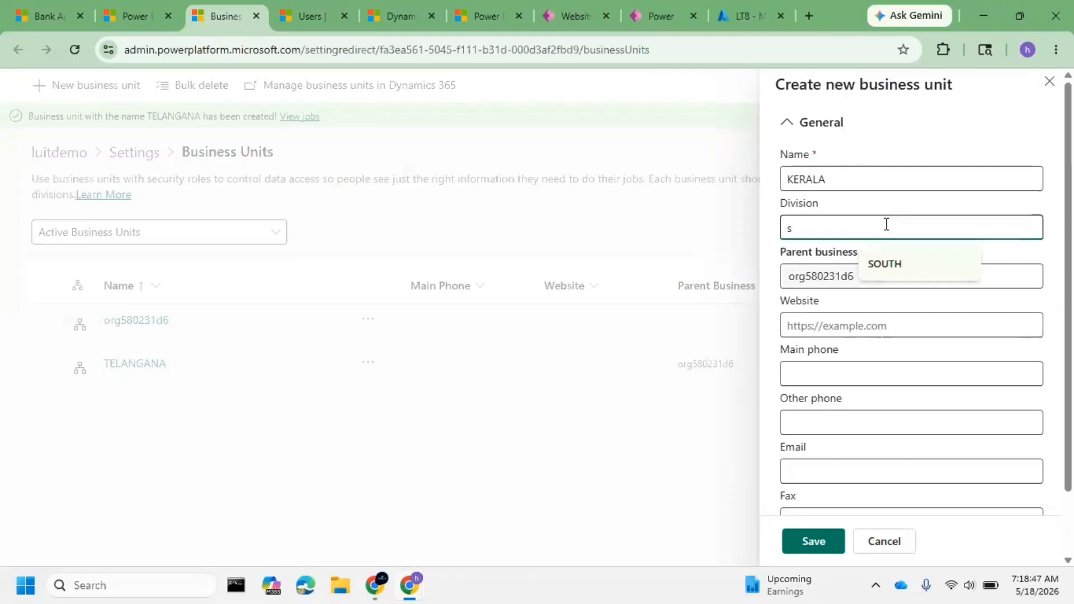
left_click(886, 273)
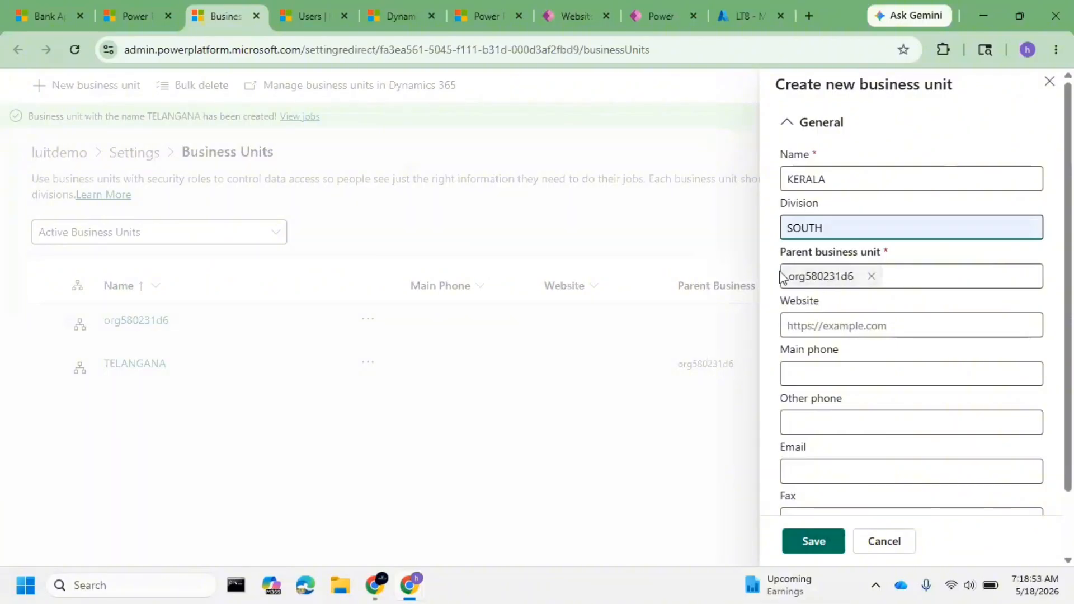
left_click(817, 541)
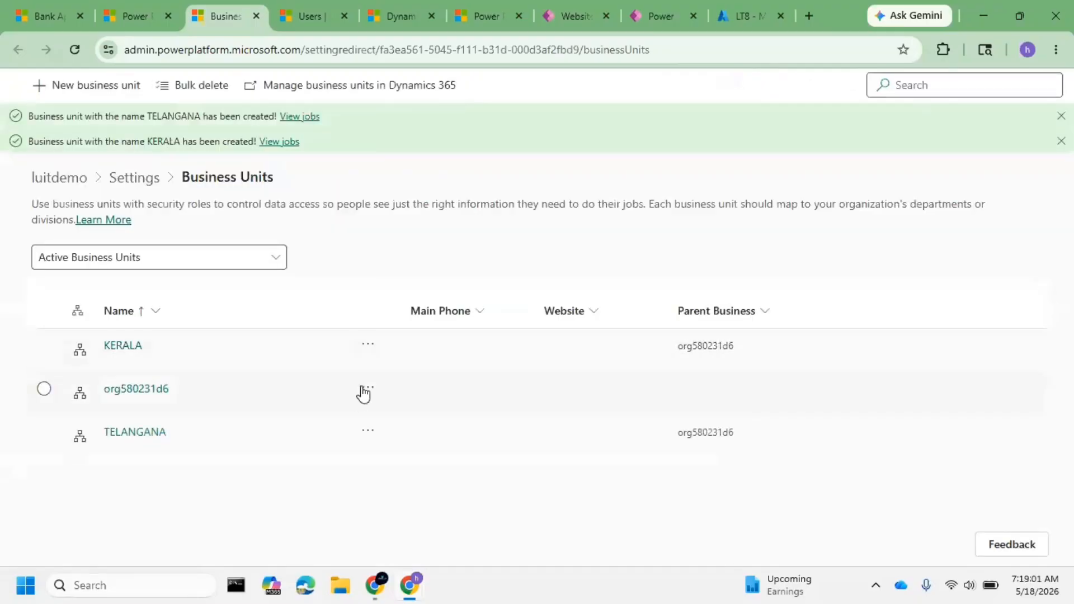
- Open the root business unit org580231d6, rename it as INDIA and save the change
left_click(366, 388)
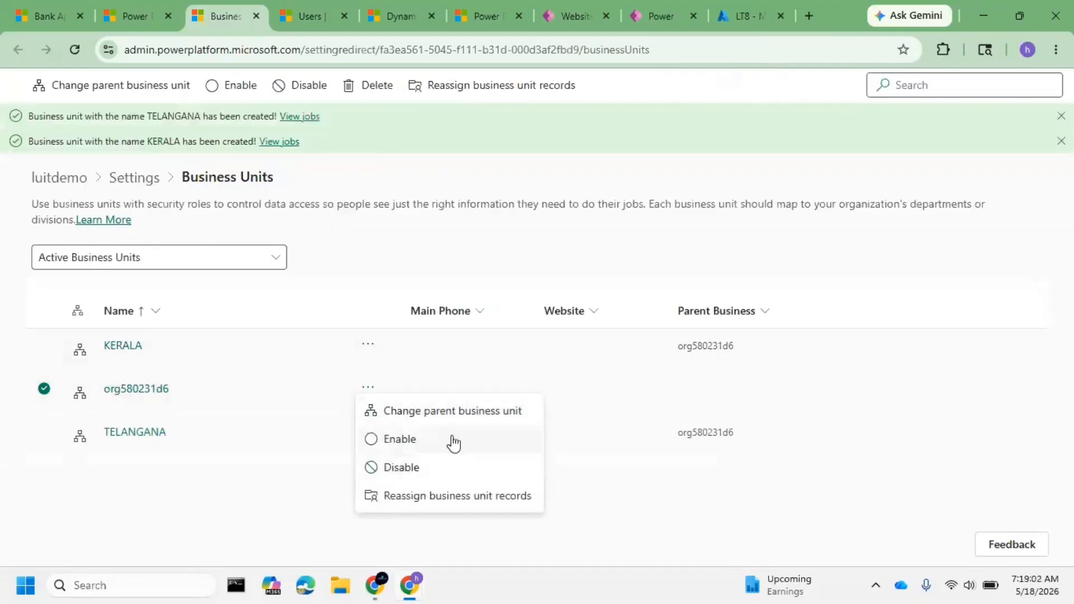
left_click(124, 395)
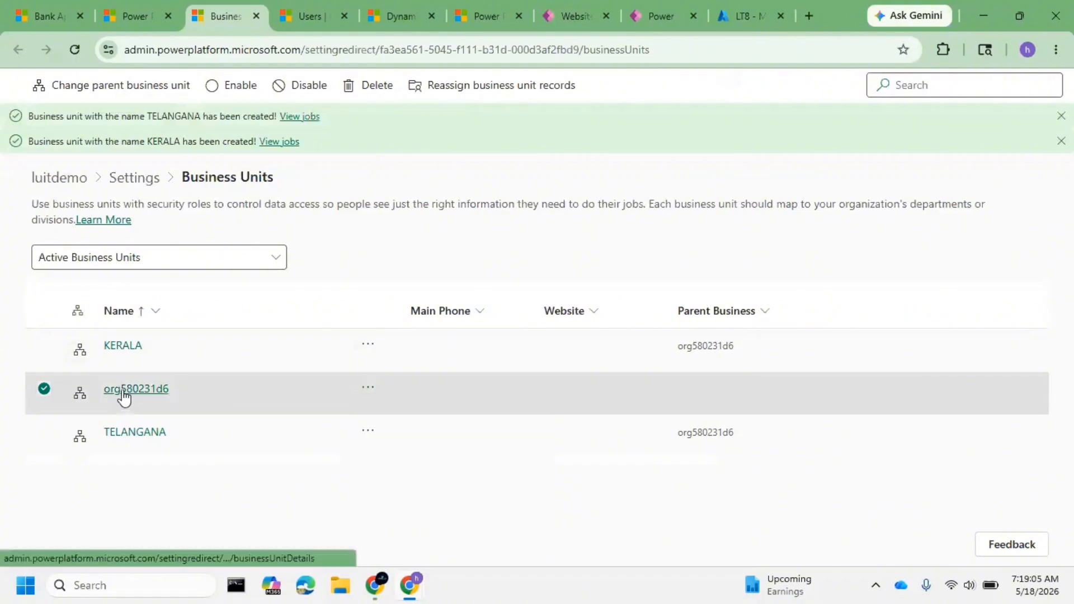
left_click(124, 395)
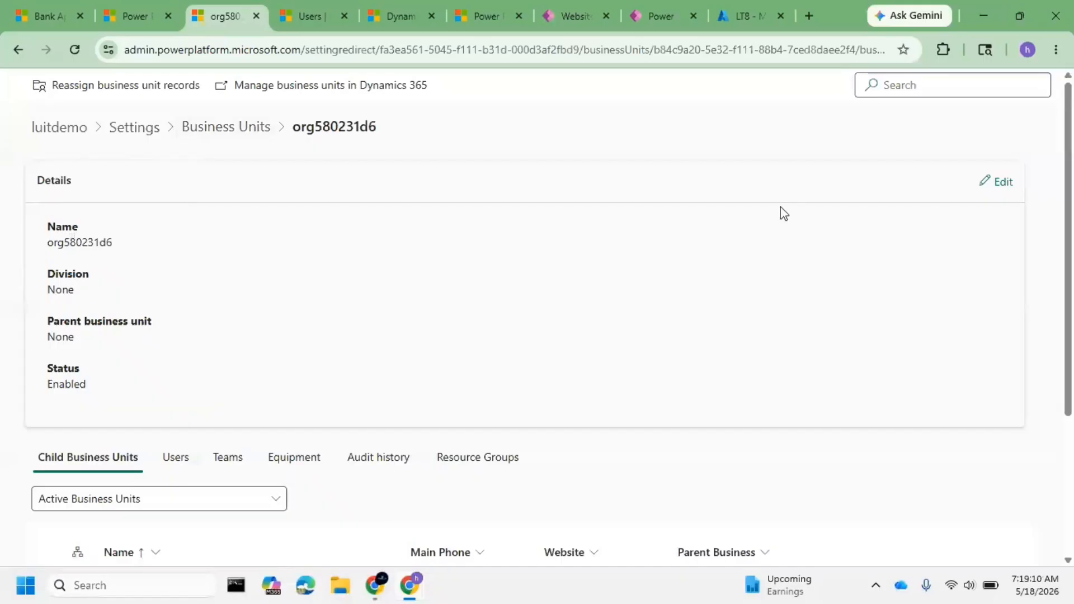
left_click(999, 182)
double_click(894, 178)
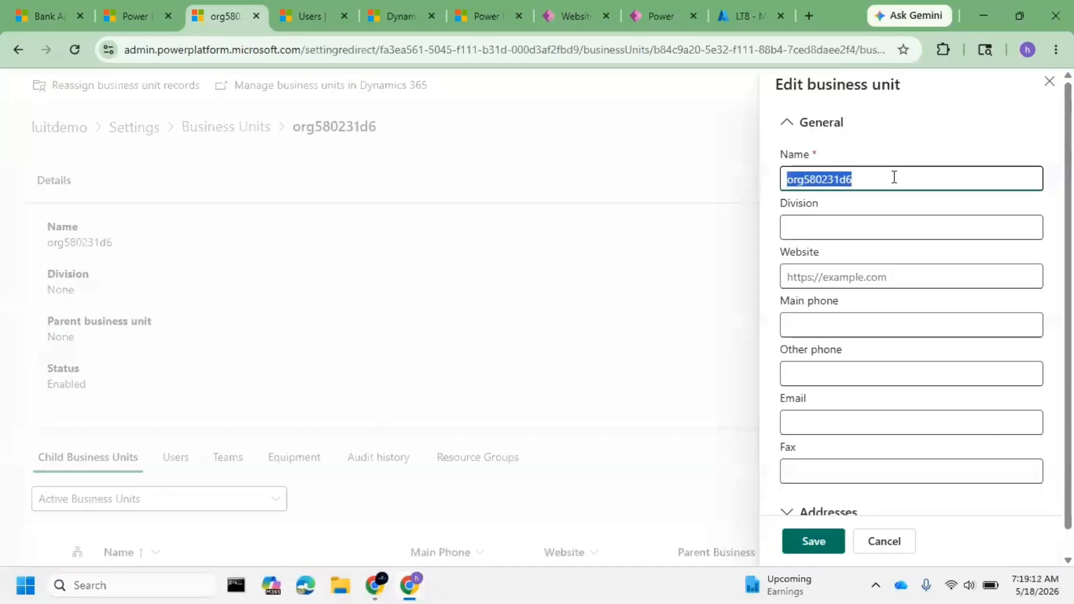
key("BackSpace")
type("INDI")
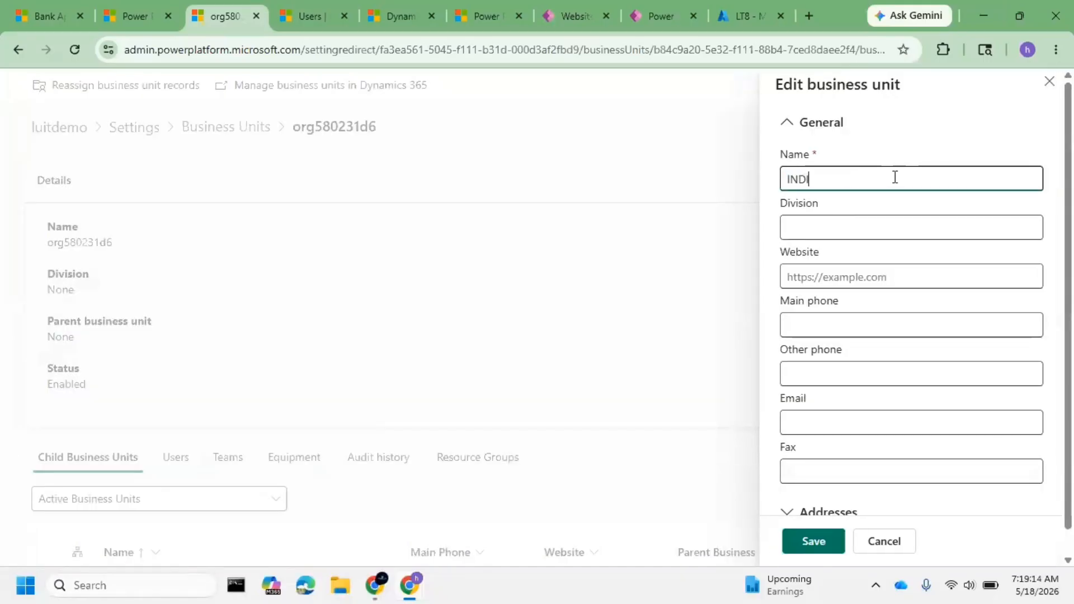
type("A")
left_click(812, 538)
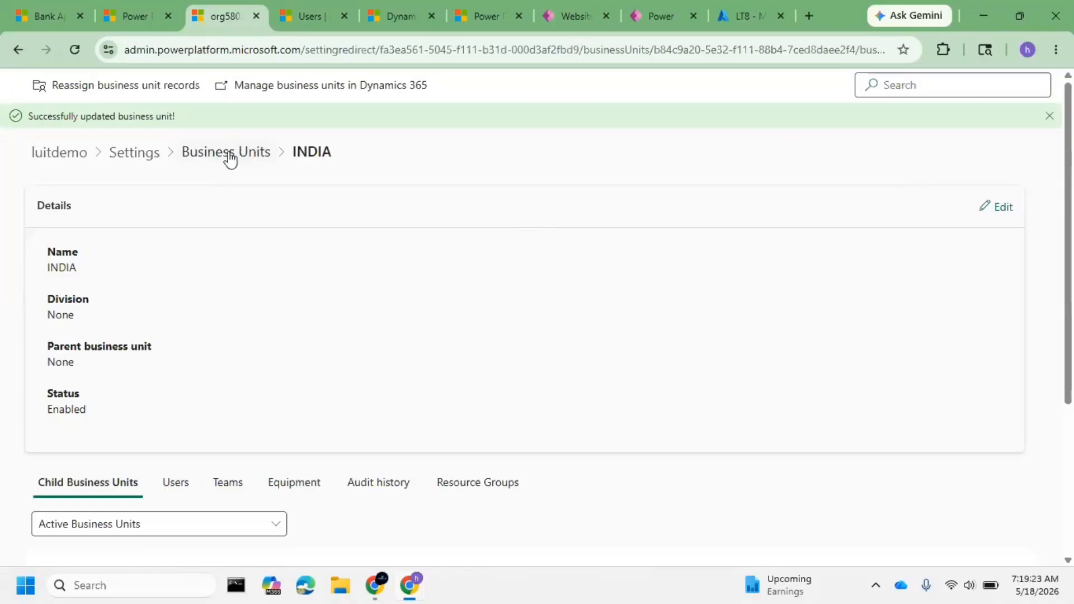
- Return to the business unit list and create a unit named BIHAR with the division NORTH under INDIA
left_click(204, 160)
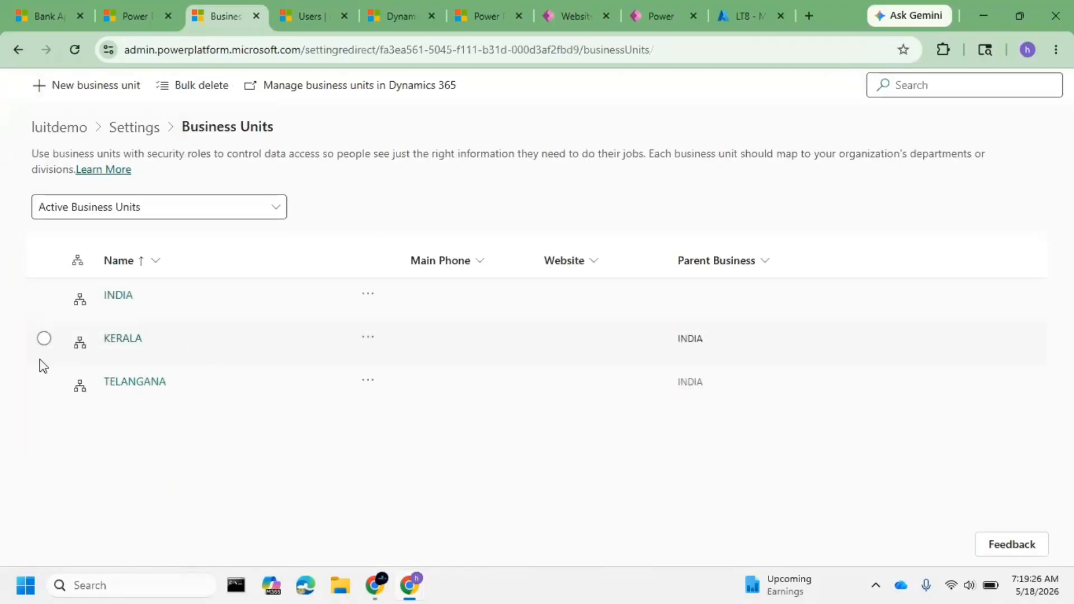
left_click(79, 88)
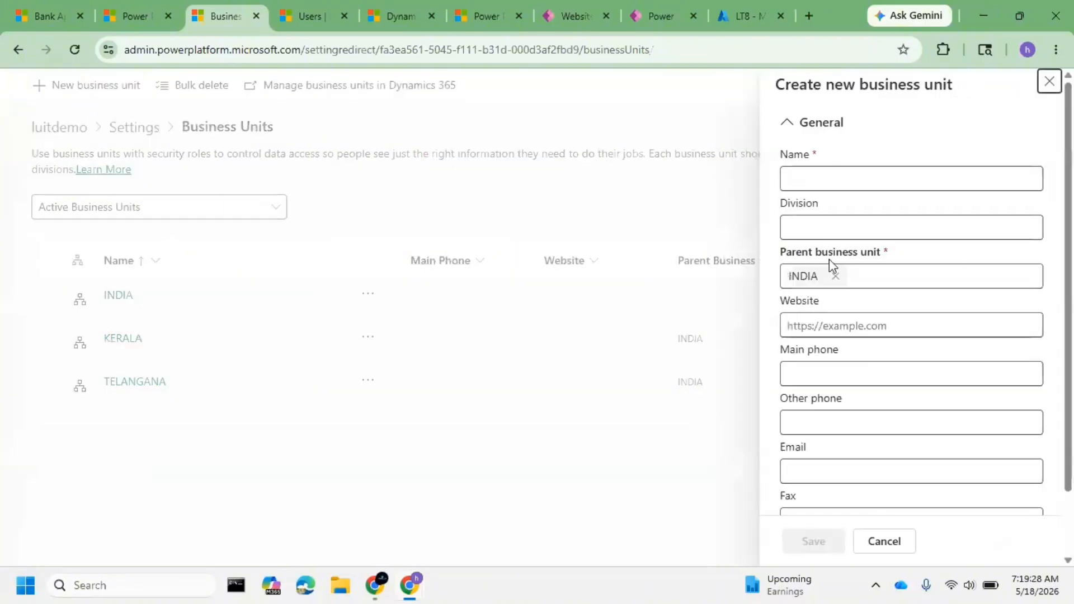
left_click(799, 176)
type("BIHAR")
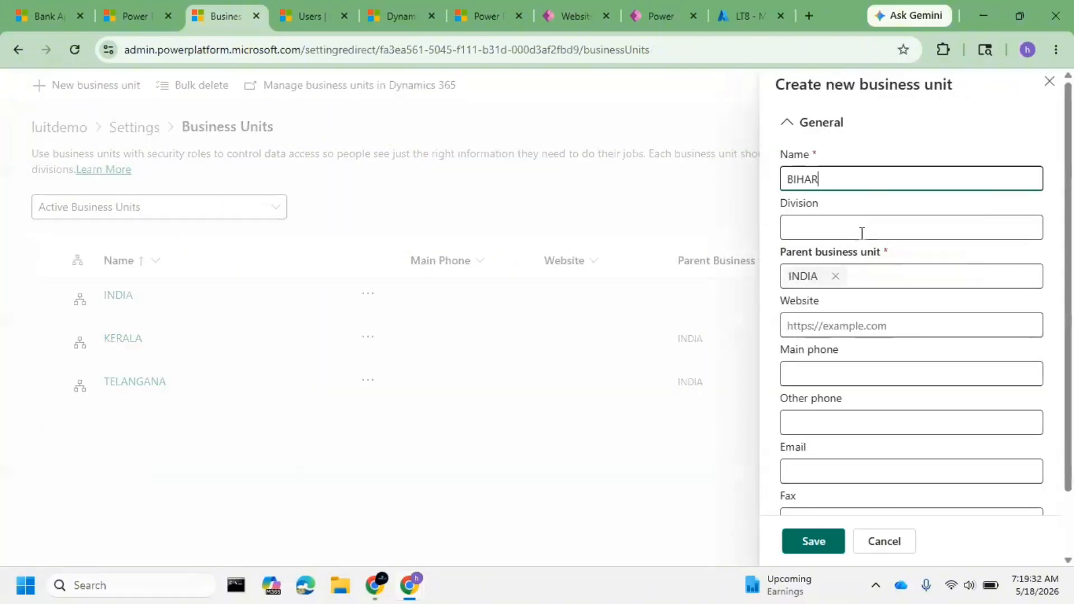
left_click(860, 229)
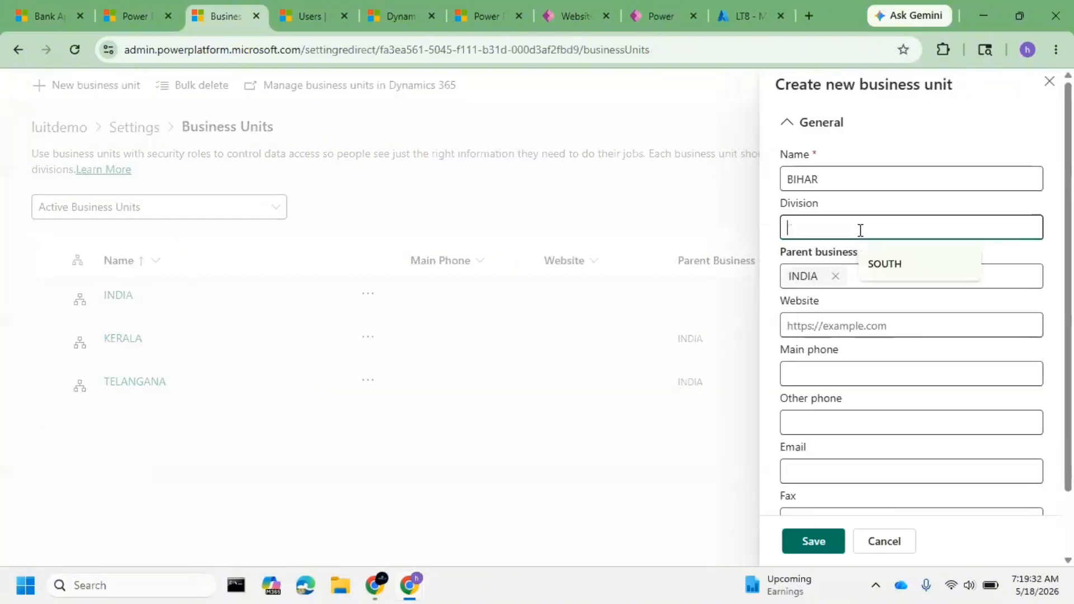
type("NOTH")
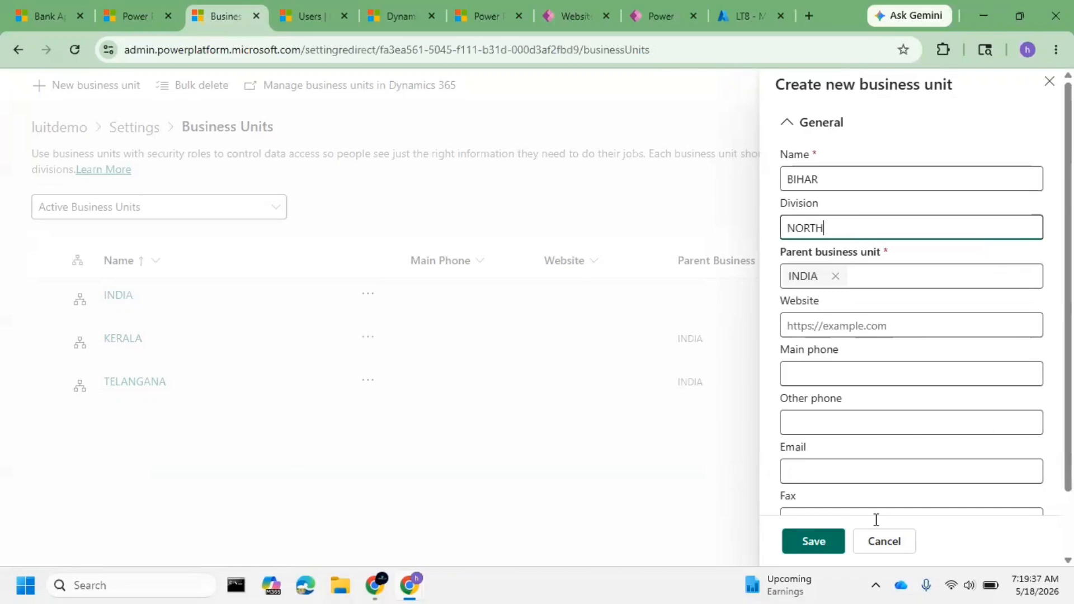
left_click(793, 549)
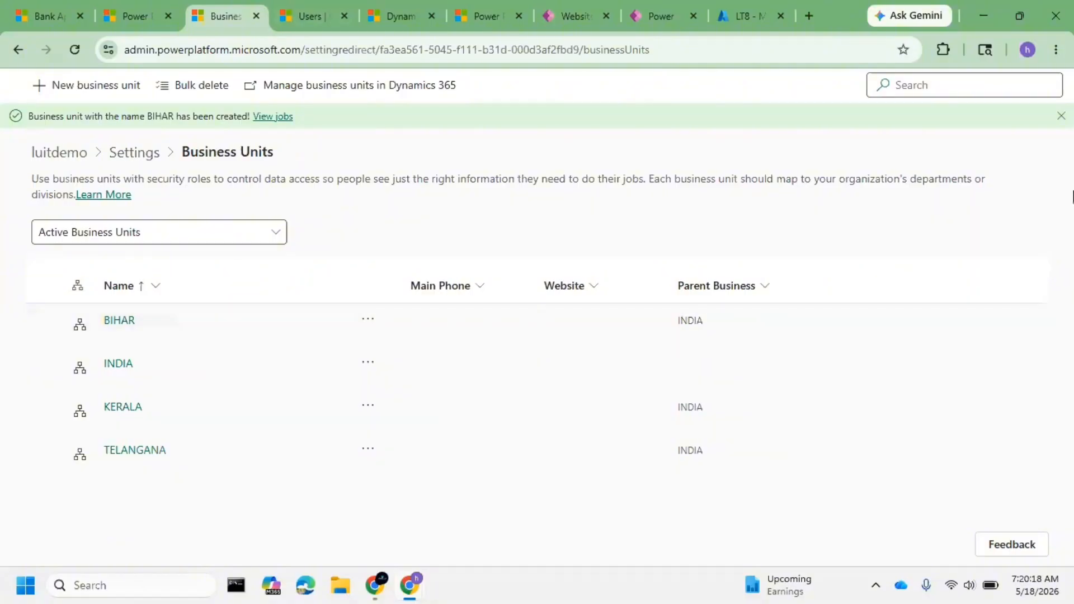
- Open the details of the first practice account in the environment's user list and check its team and business unit
left_click(130, 11)
left_click(310, 8)
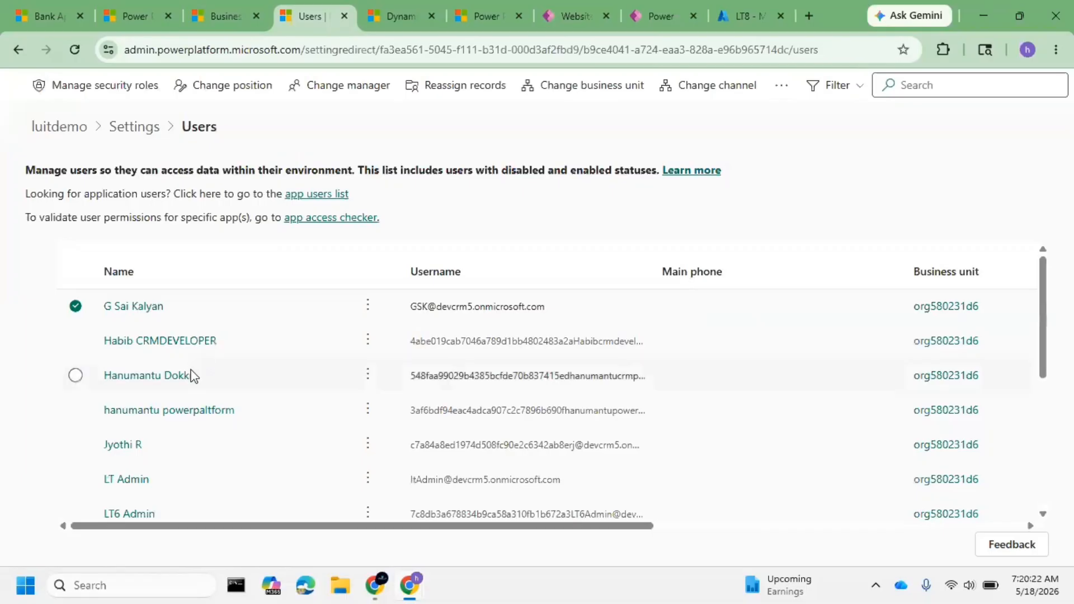
scroll(176, 433, "down", 2)
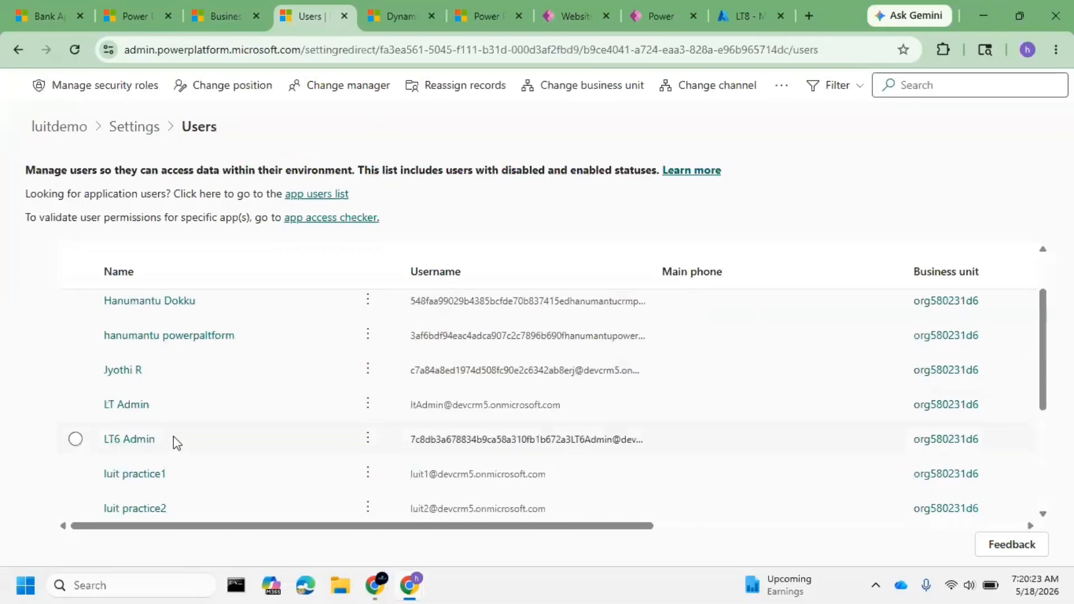
left_click(122, 480)
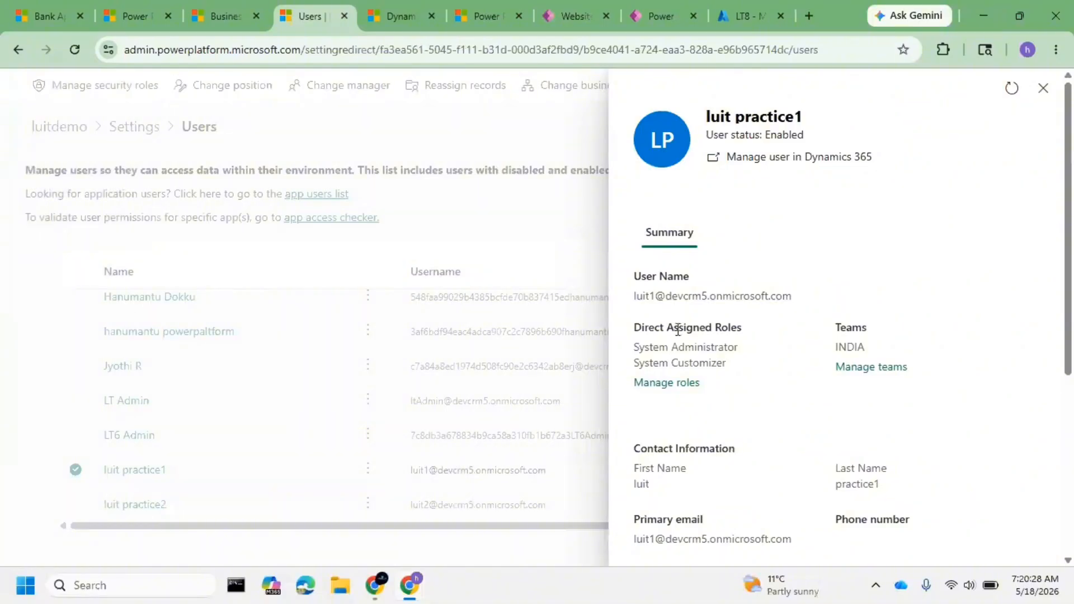
left_click_drag(870, 348, 837, 347)
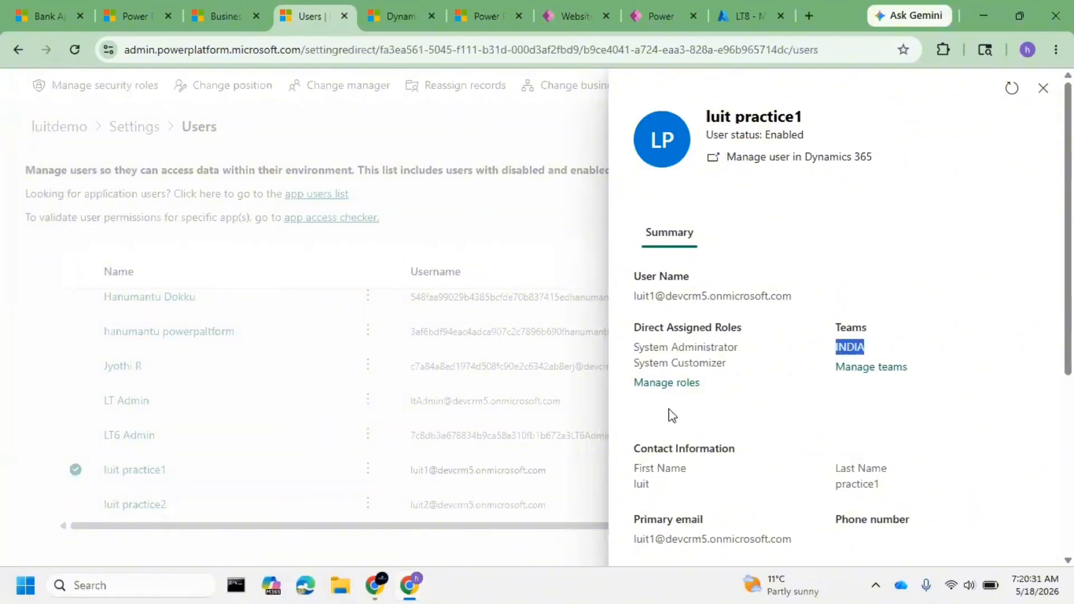
scroll(779, 470, "down", 3)
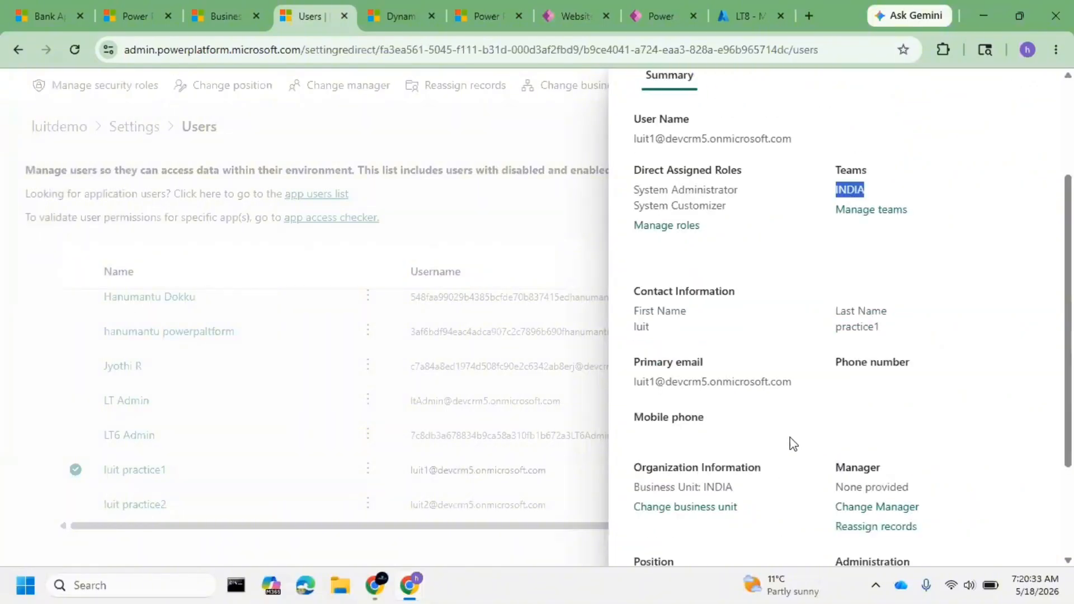
left_click_drag(750, 490, 646, 488)
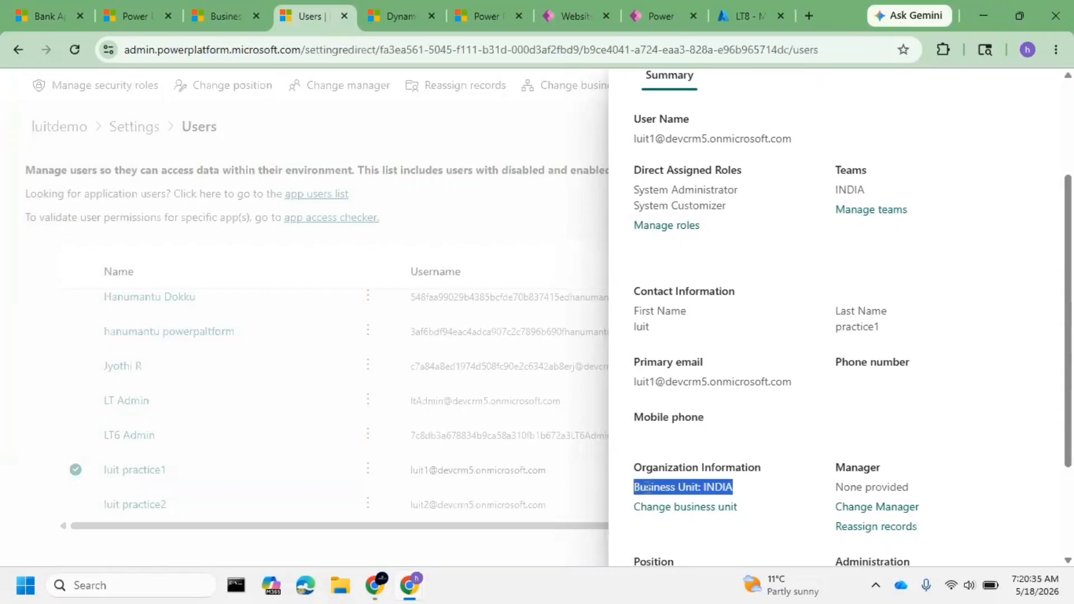
left_click(748, 468)
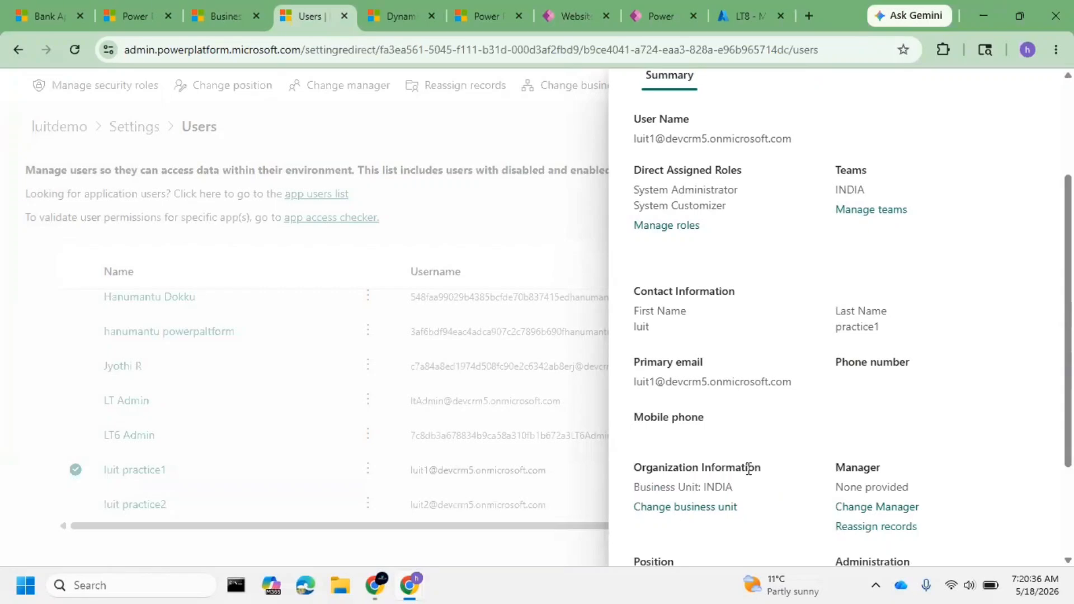
- Change the first practice account's business unit to KERALA and confirm the move
left_click_drag(746, 490, 638, 480)
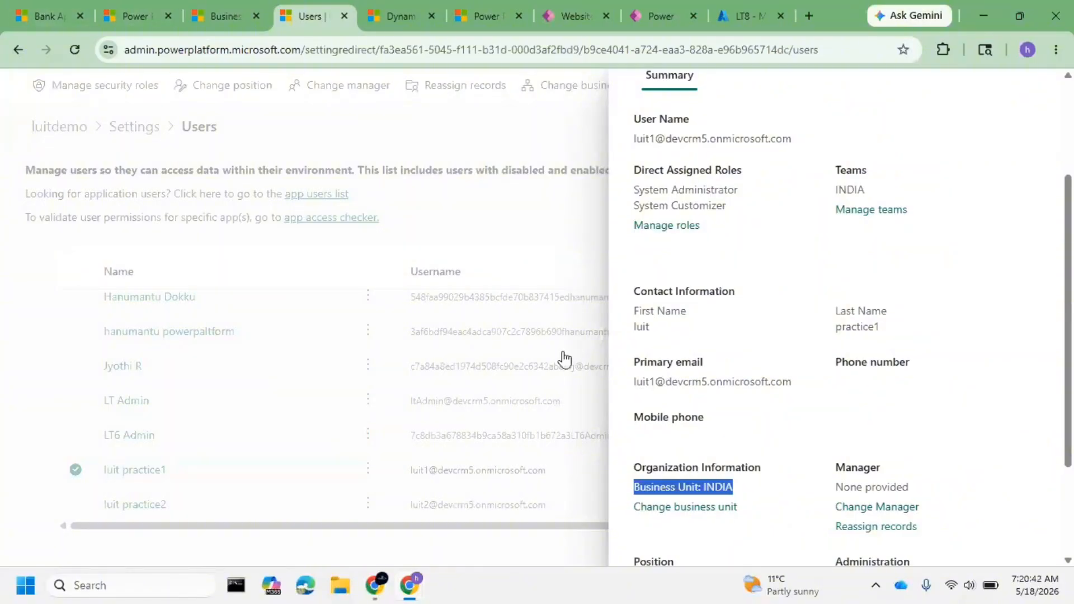
left_click(704, 509)
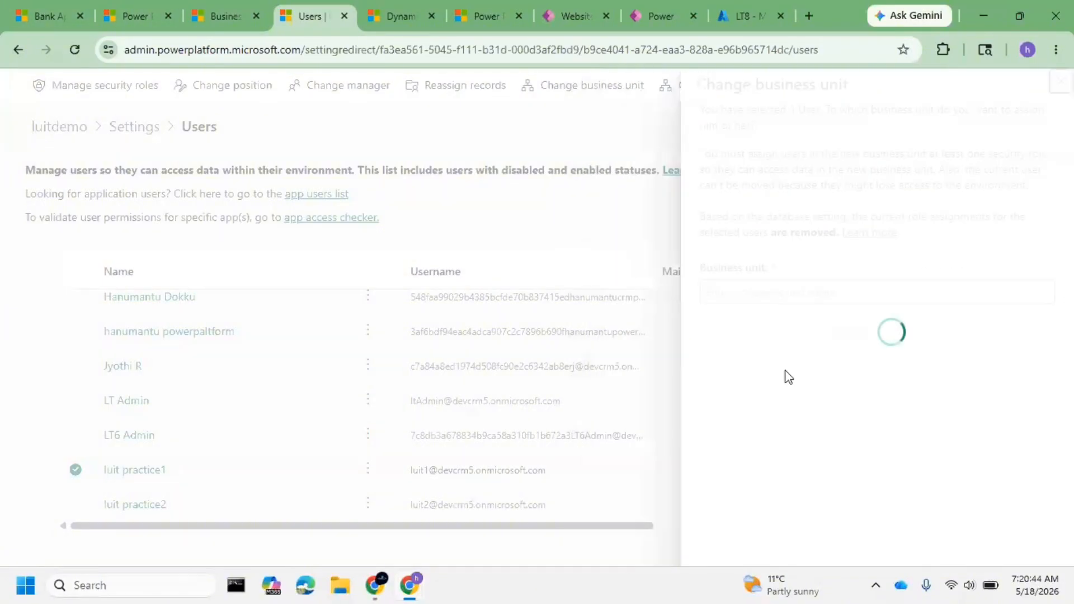
left_click(782, 294)
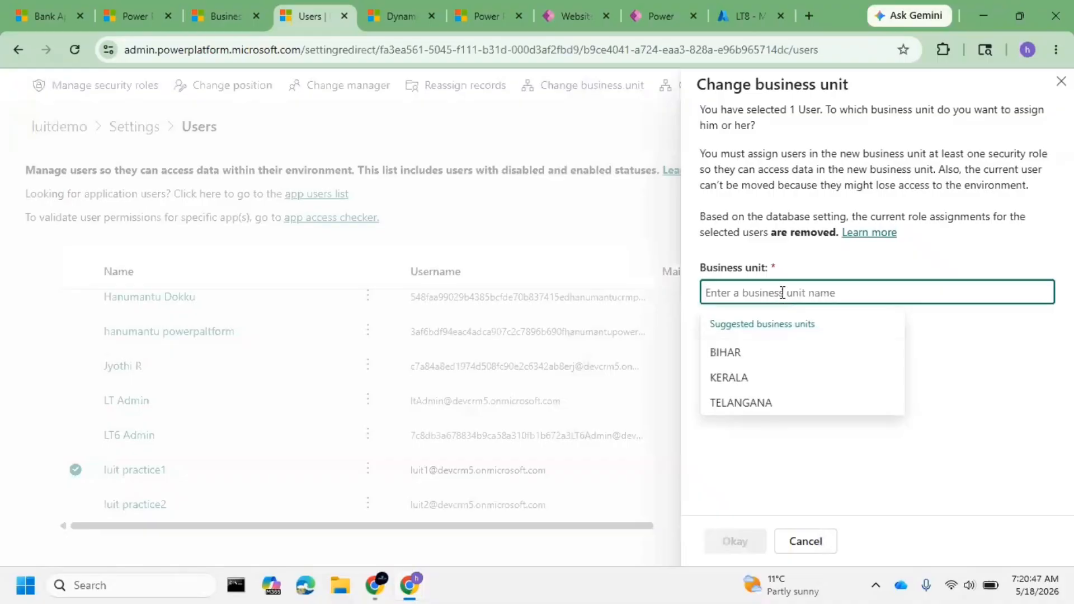
left_click(737, 385)
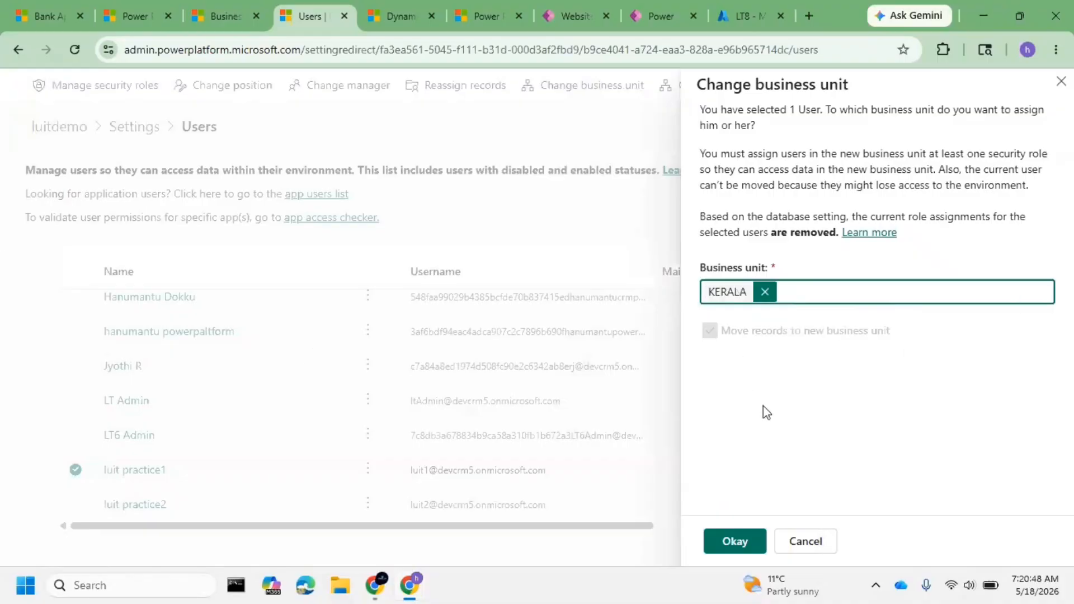
left_click(750, 543)
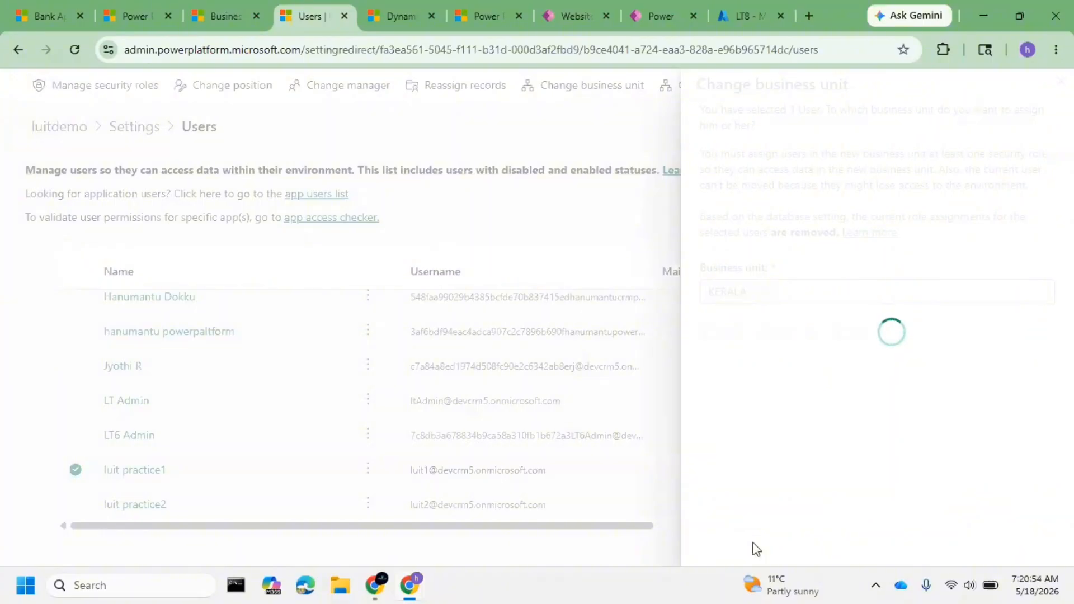
- Review the business units offered for reassigning the first practice account and the notes on role removal, and close the account details without another change
scroll(781, 431, "down", 5)
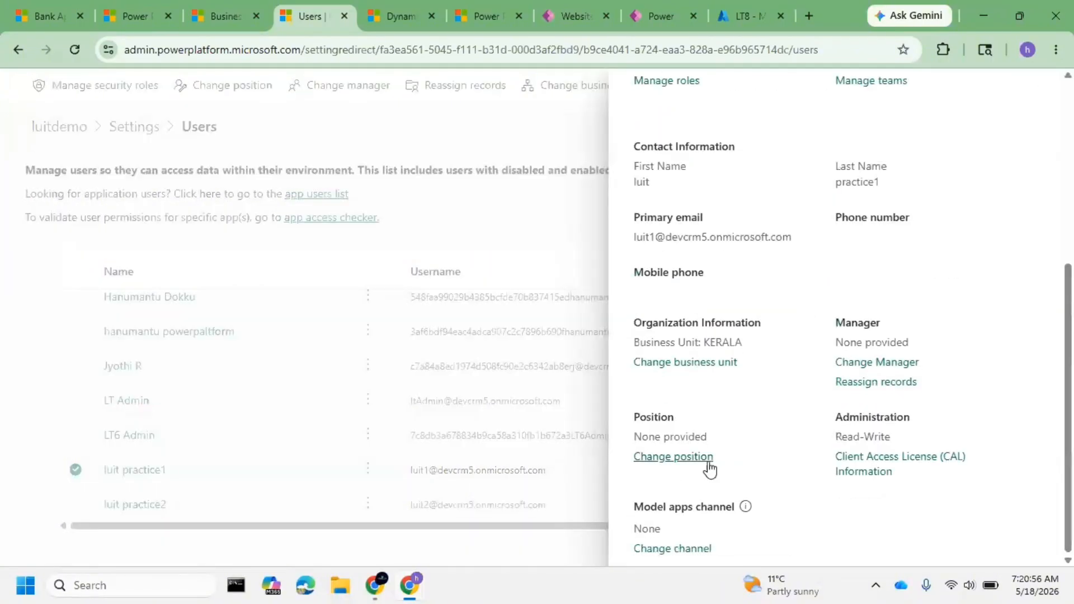
left_click(686, 363)
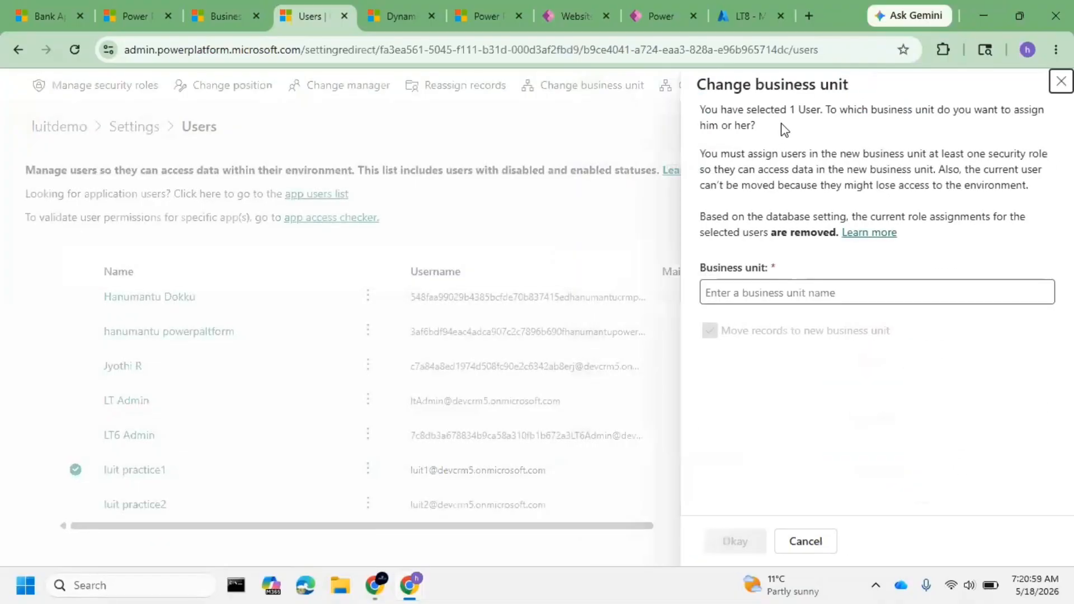
left_click(748, 291)
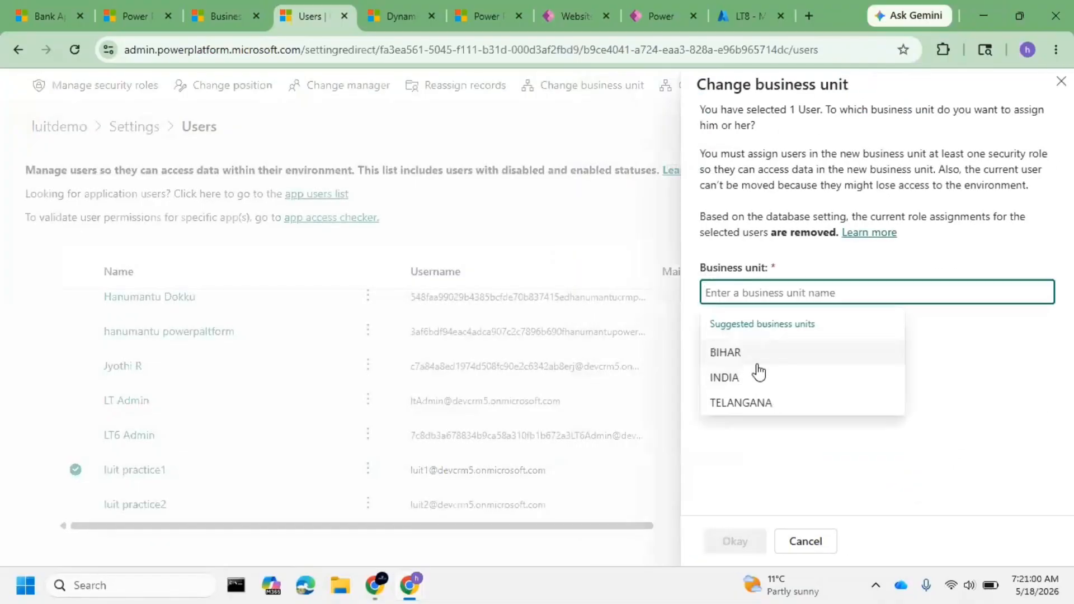
left_click(812, 128)
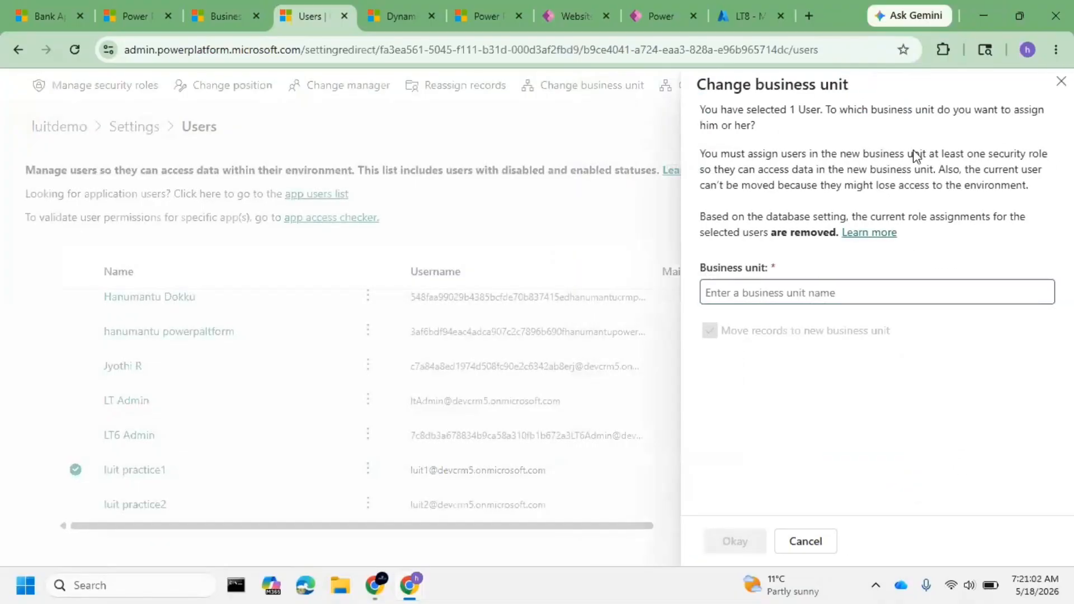
left_click_drag(813, 165, 825, 200)
left_click(852, 370)
left_click(1061, 86)
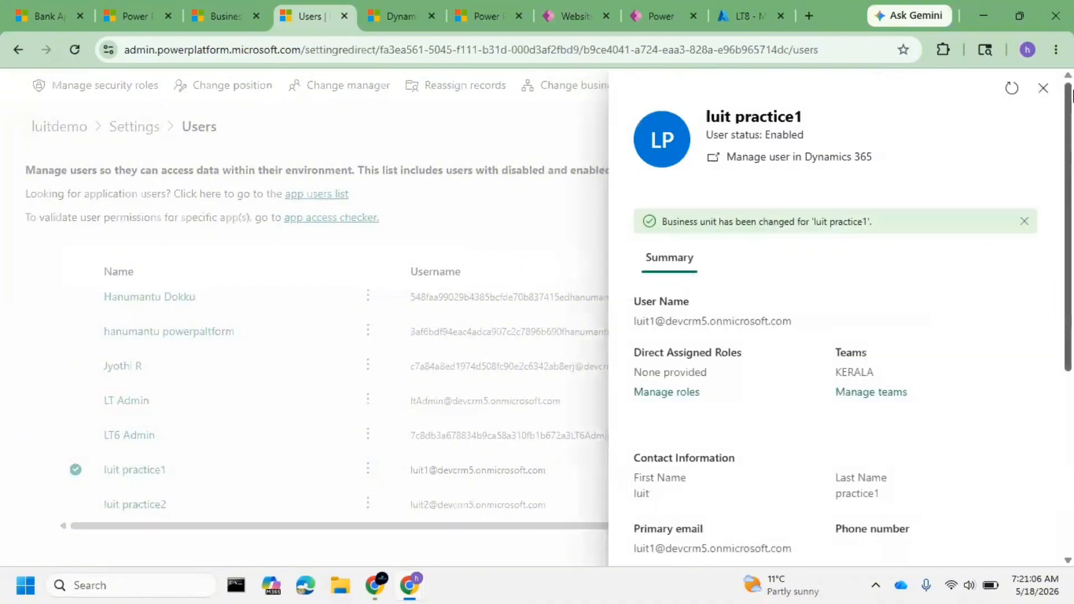
left_click(1043, 87)
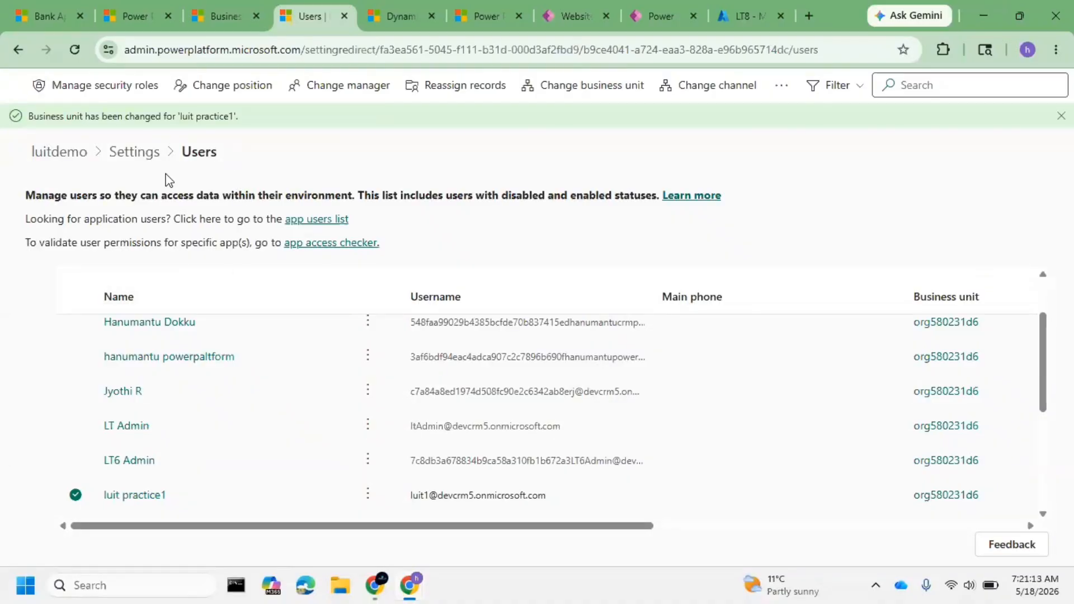
- Assign the security roles Customer service app access and Customer Service Representative to the first practice account and confirm the assignment
left_click(45, 15)
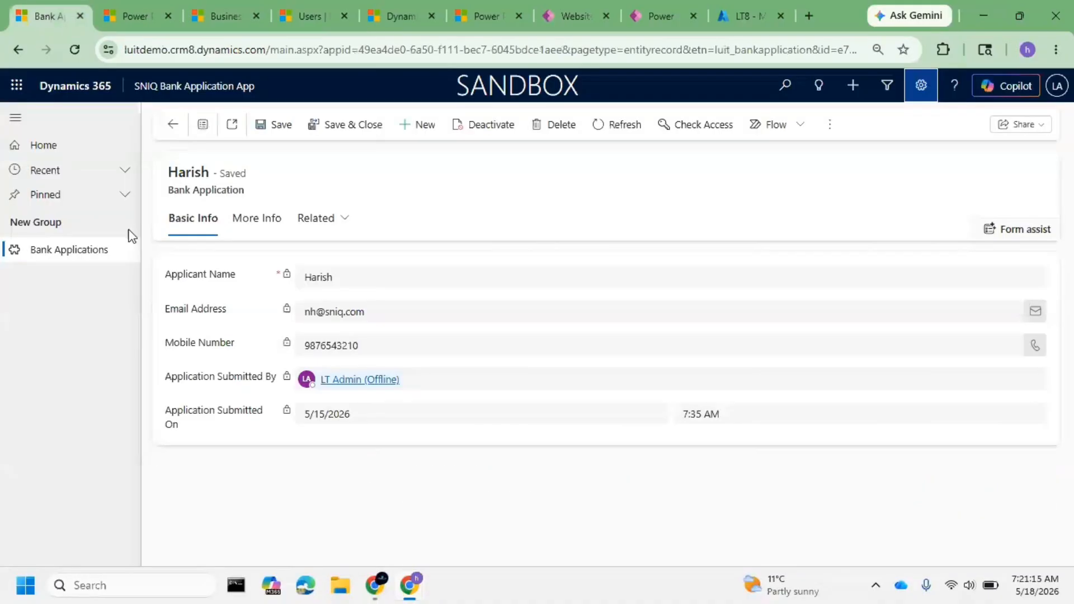
left_click(297, 23)
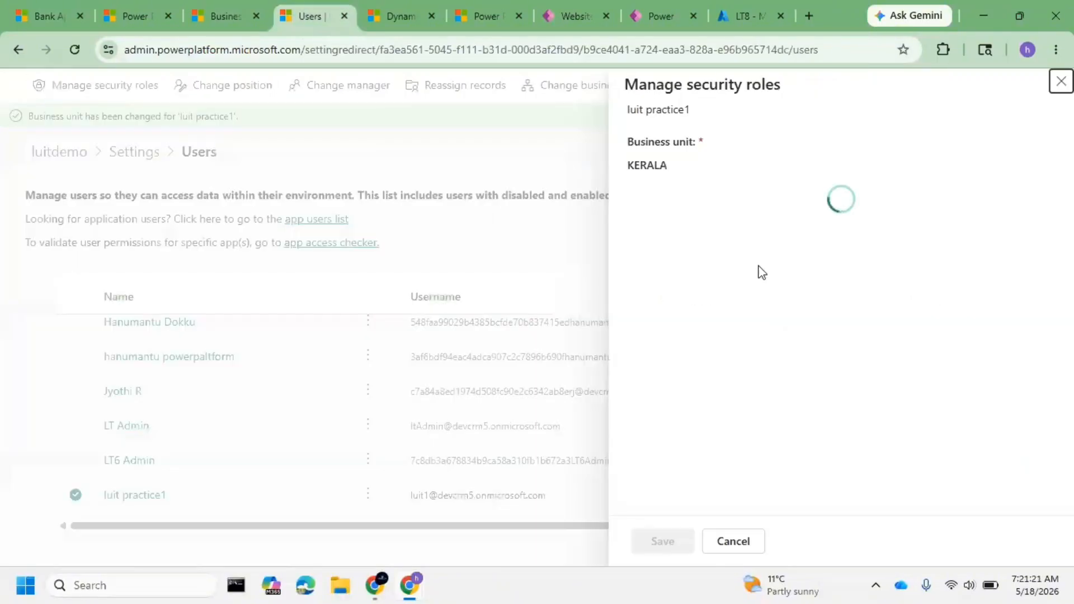
scroll(850, 423, "down", 5)
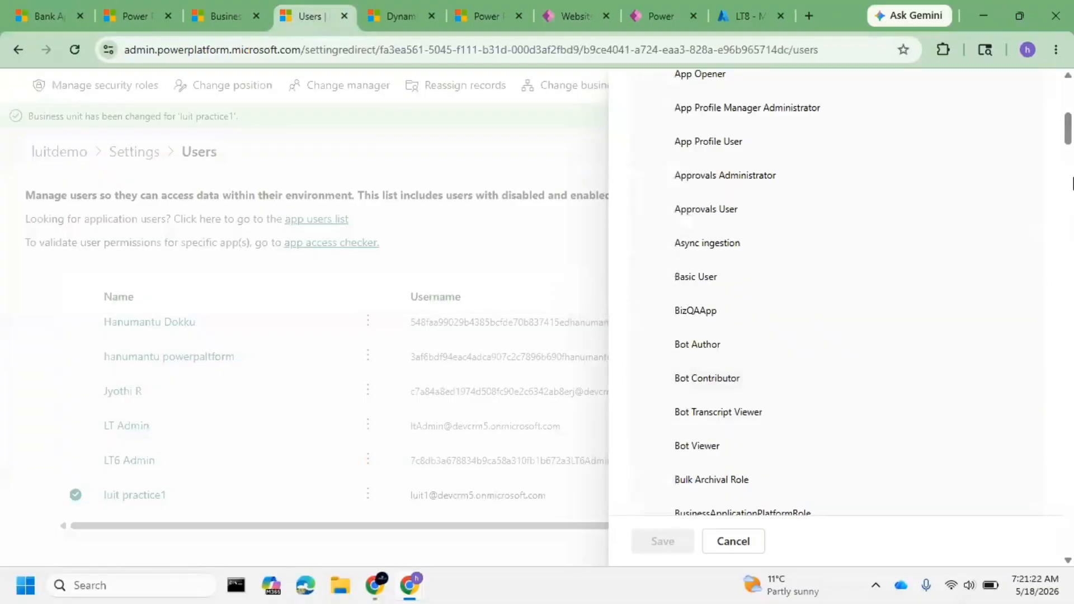
left_click_drag(1069, 134, 1071, 529)
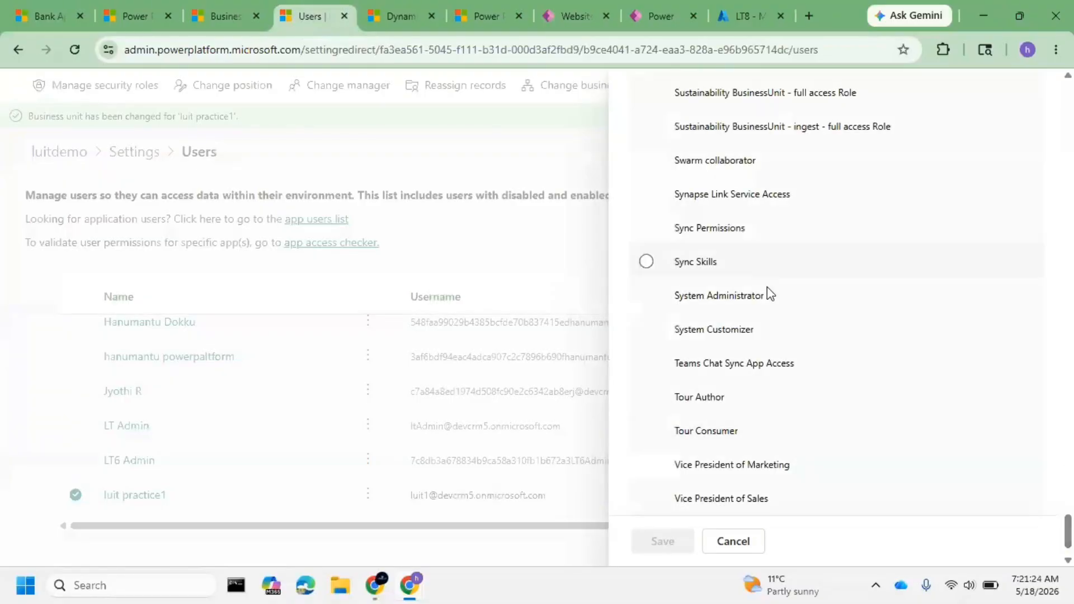
scroll(770, 296, "up", 15)
scroll(773, 294, "up", 15)
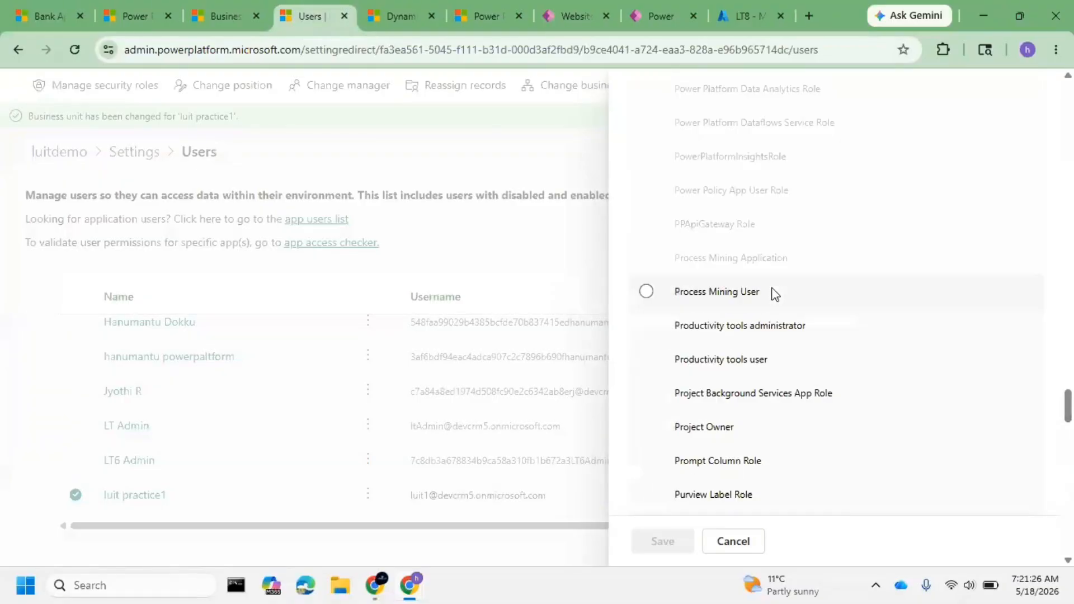
left_click_drag(1070, 296, 980, 199)
scroll(767, 257, "up", 3)
scroll(782, 376, "down", 10)
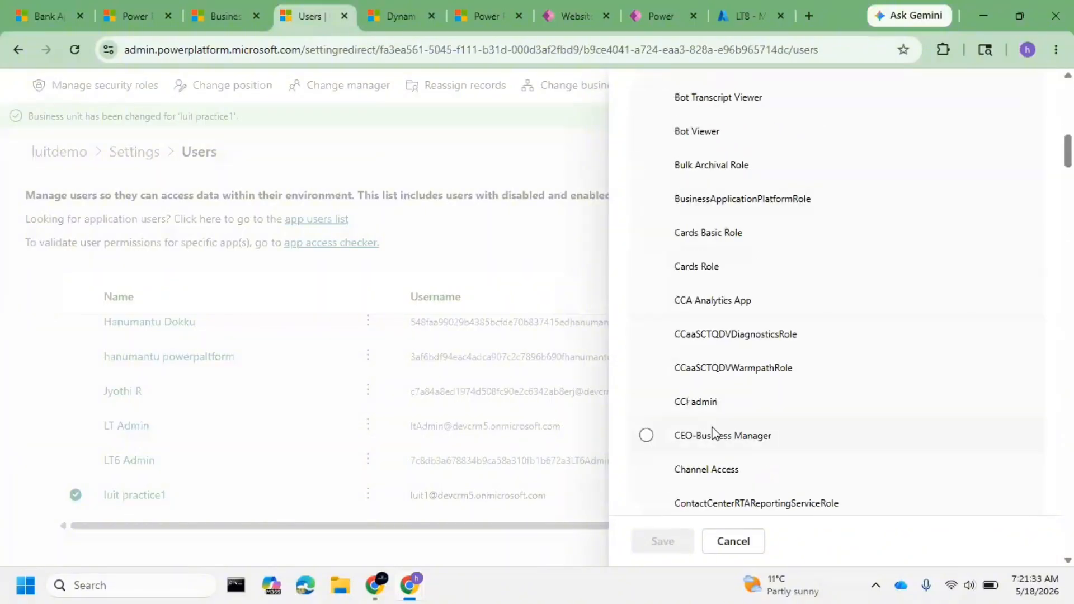
scroll(713, 431, "down", 7)
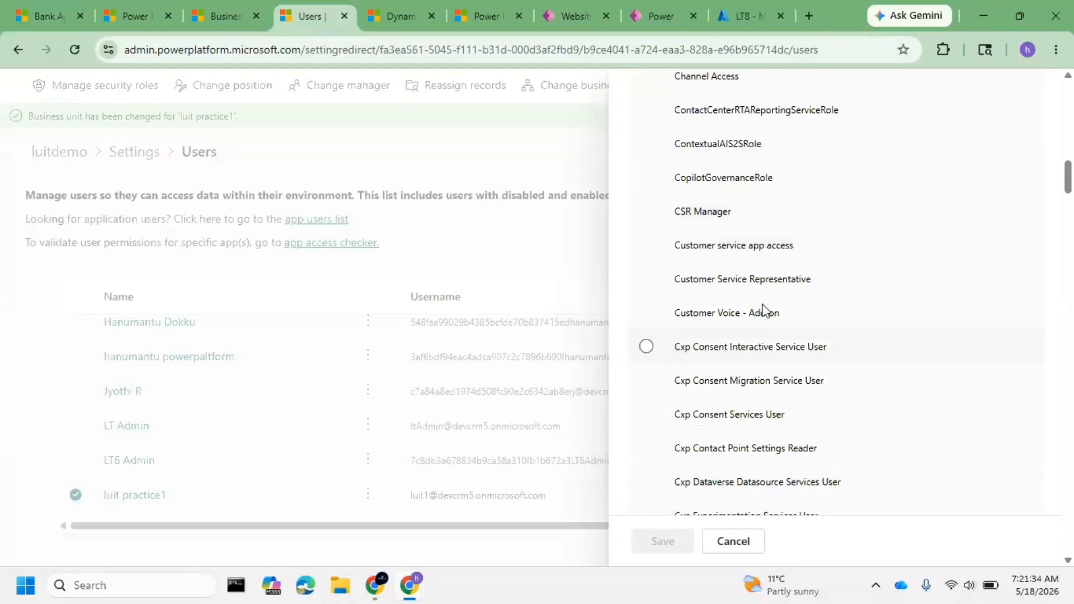
left_click(770, 254)
left_click(773, 280)
scroll(782, 347, "down", 6)
scroll(782, 356, "down", 4)
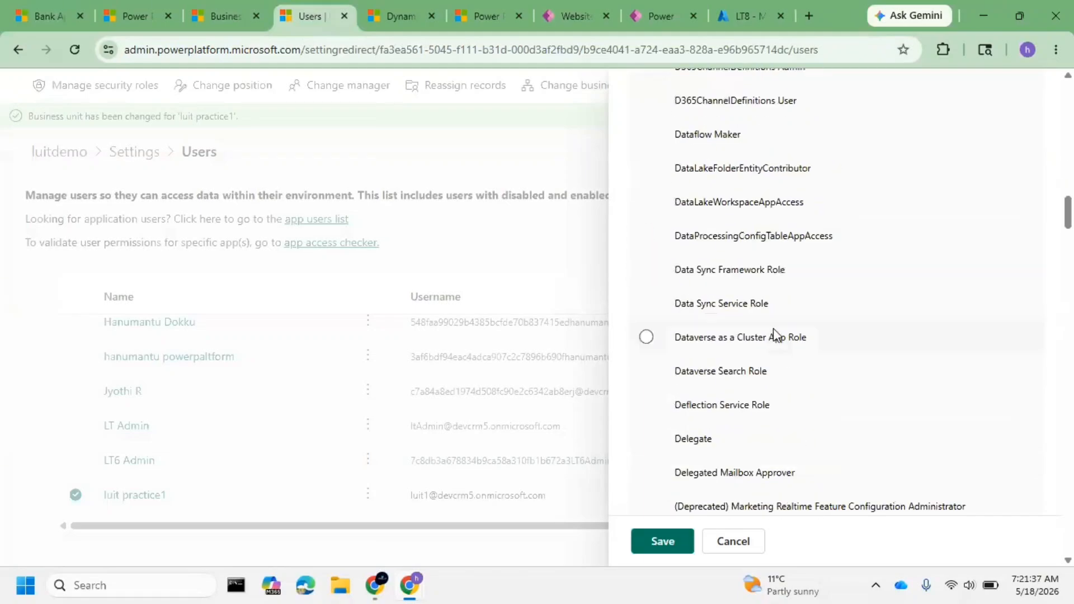
left_click(674, 551)
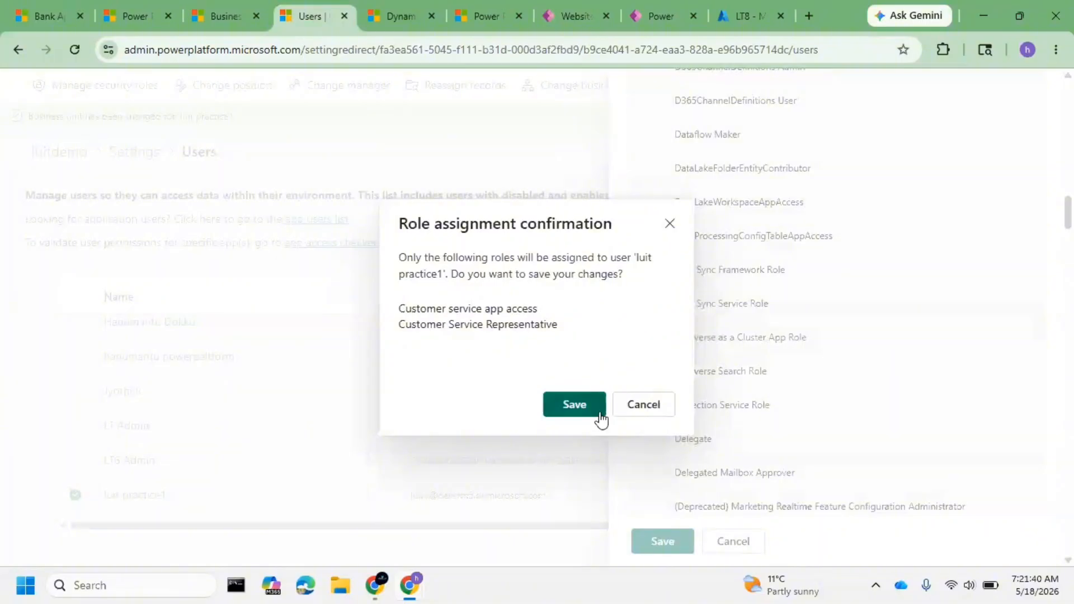
left_click(601, 417)
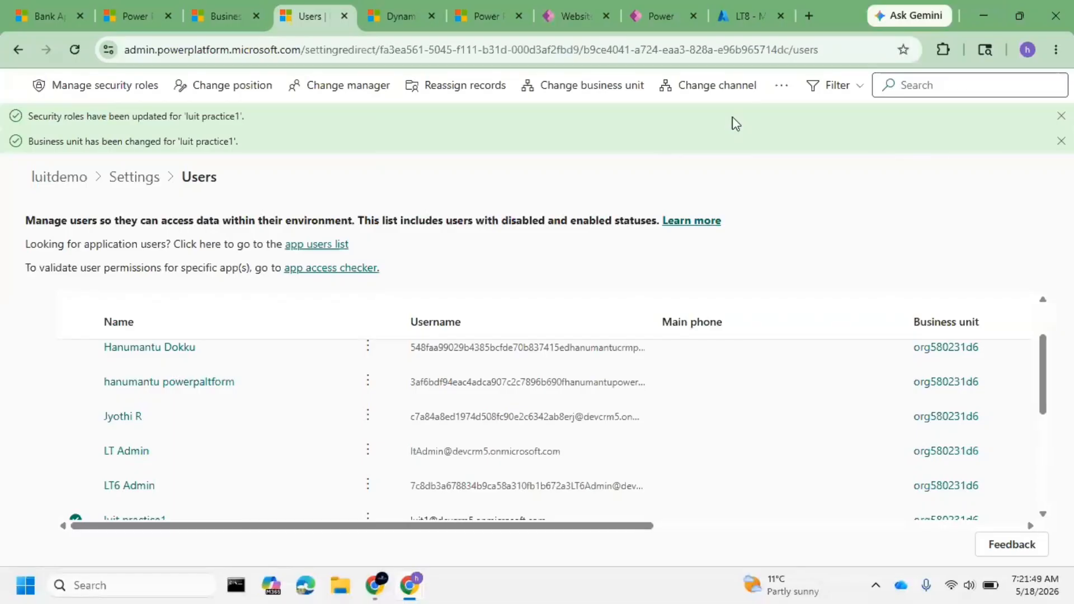
- Examine the user list's columns, the open bank application record and the business unit list, and return to the users
left_click_drag(635, 529, 993, 553)
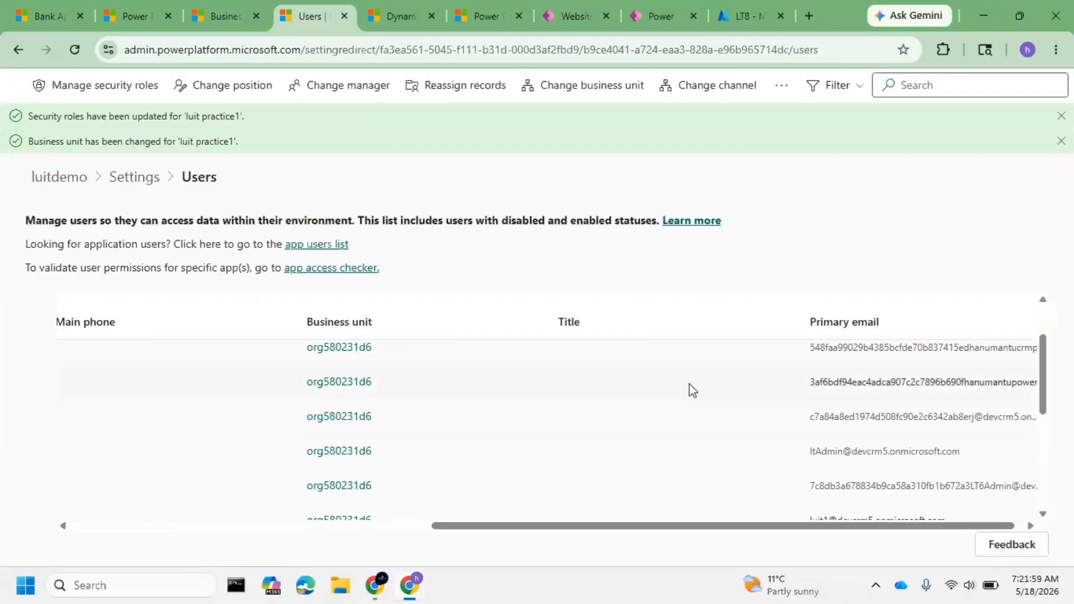
left_click_drag(669, 526, 355, 526)
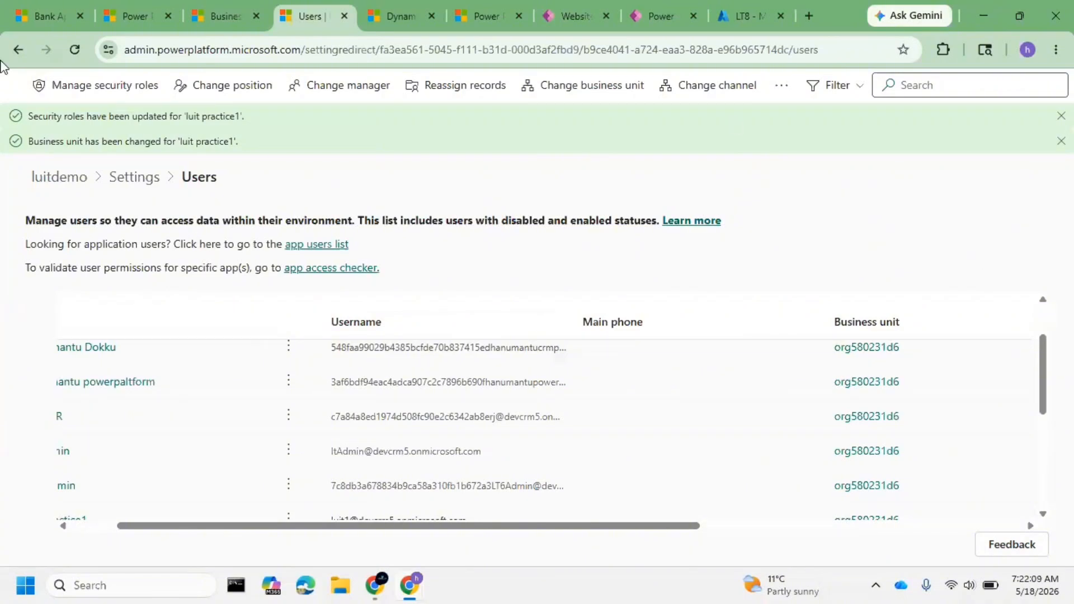
left_click(45, 16)
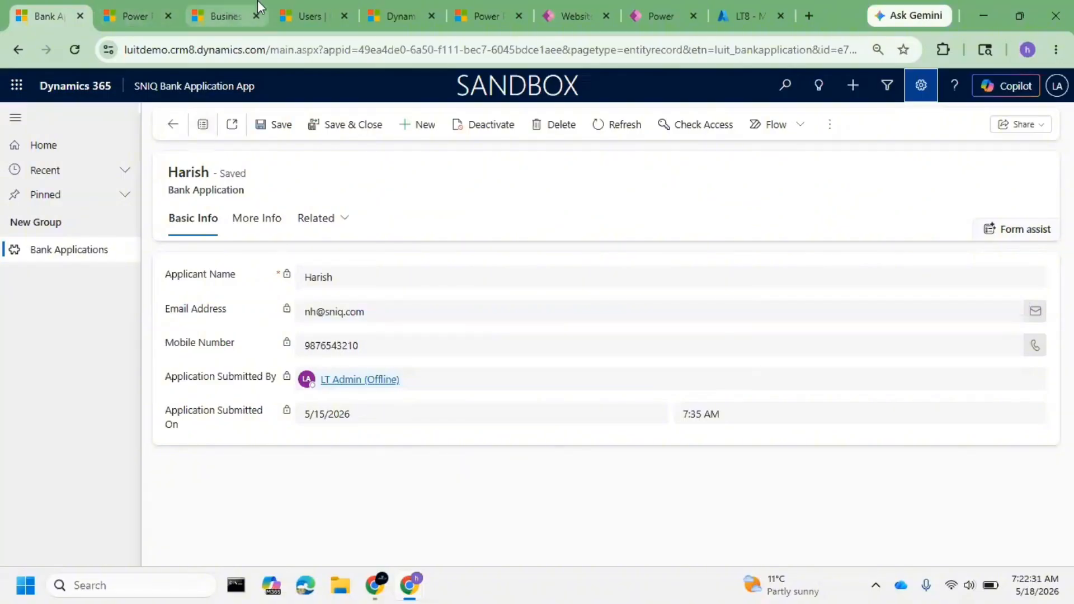
left_click(220, 8)
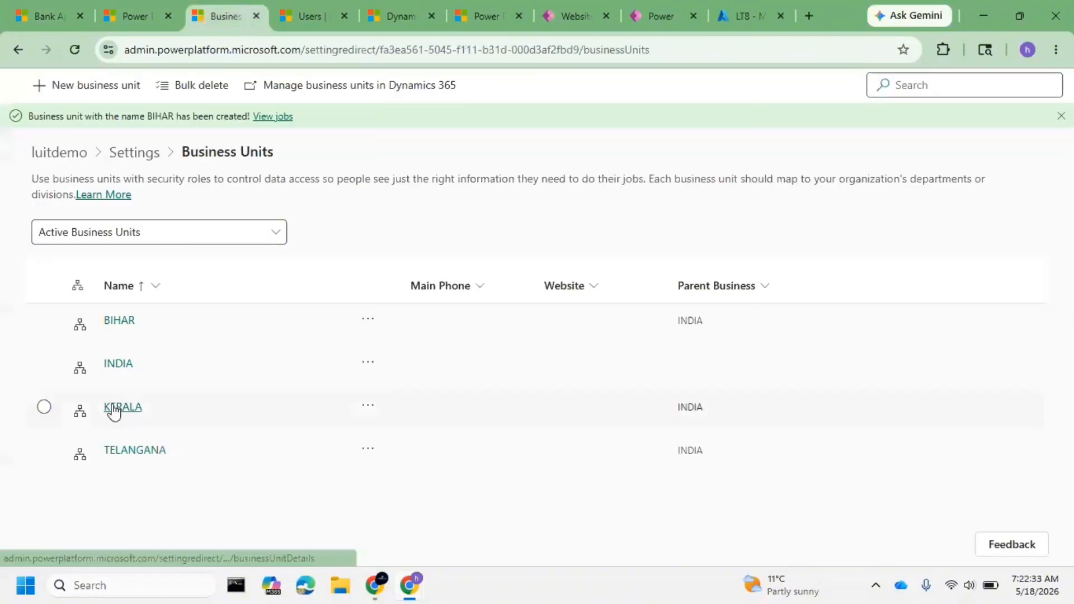
key("ctrl+Tab")
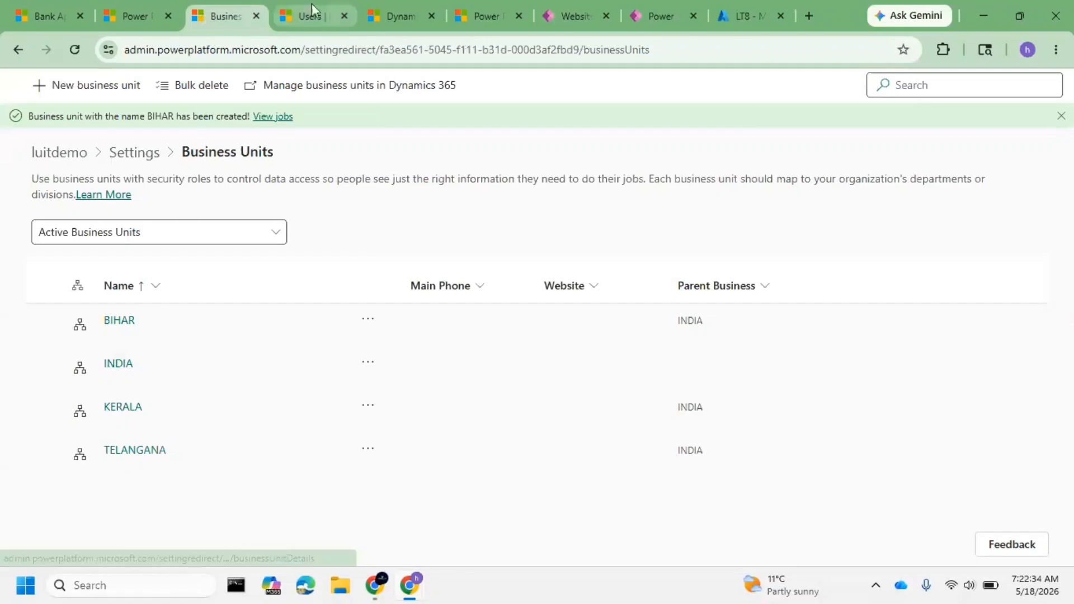
left_click_drag(353, 528, 127, 532)
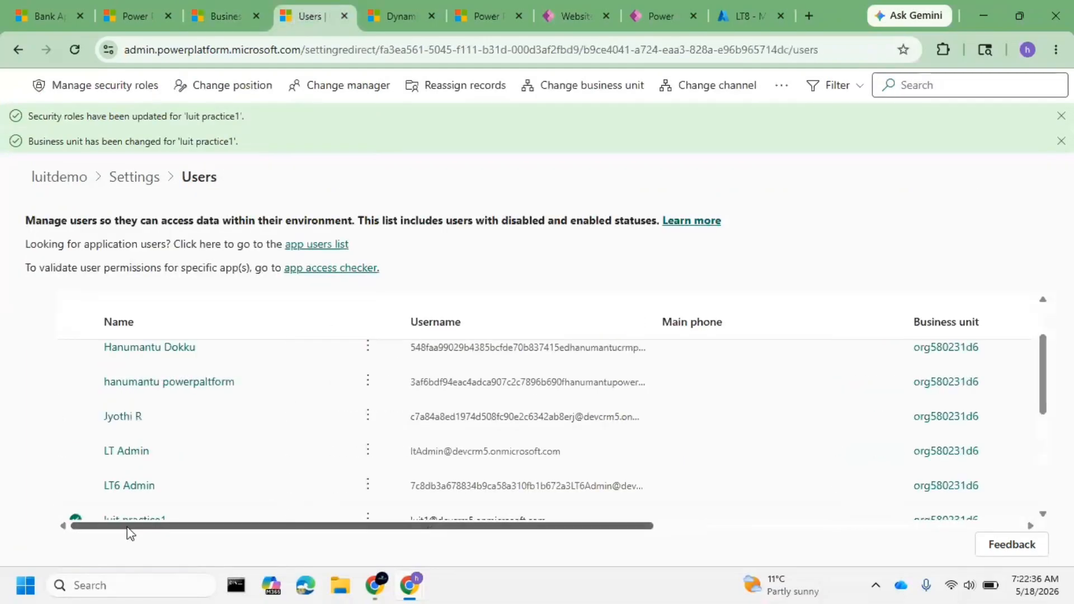
- Add the System Administrator and System Customizer roles to the first practice account in KERALA and confirm the assignment
scroll(114, 479, "down", 3)
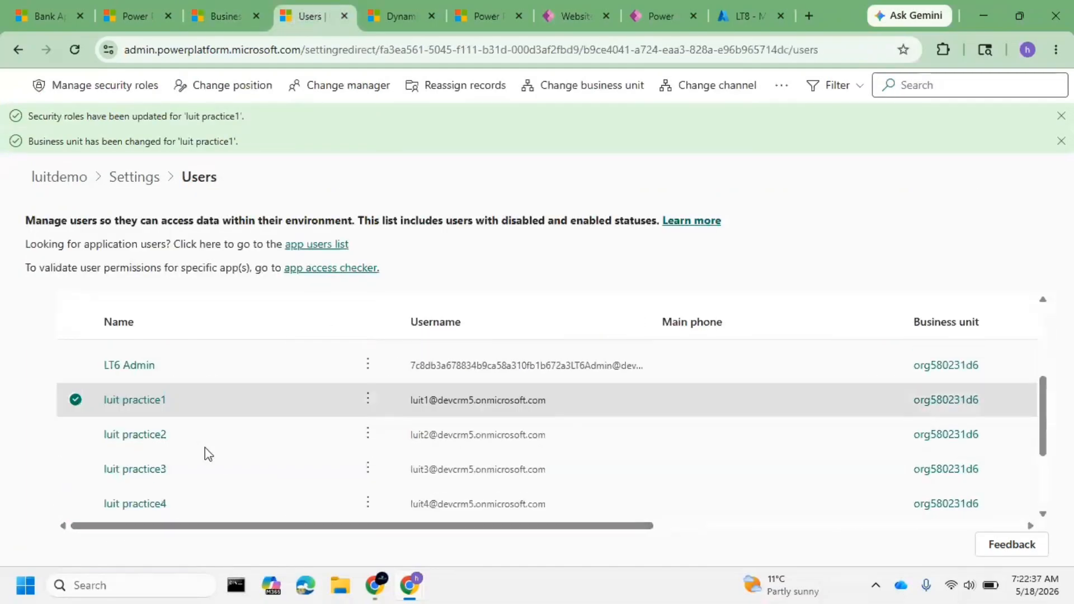
left_click(159, 88)
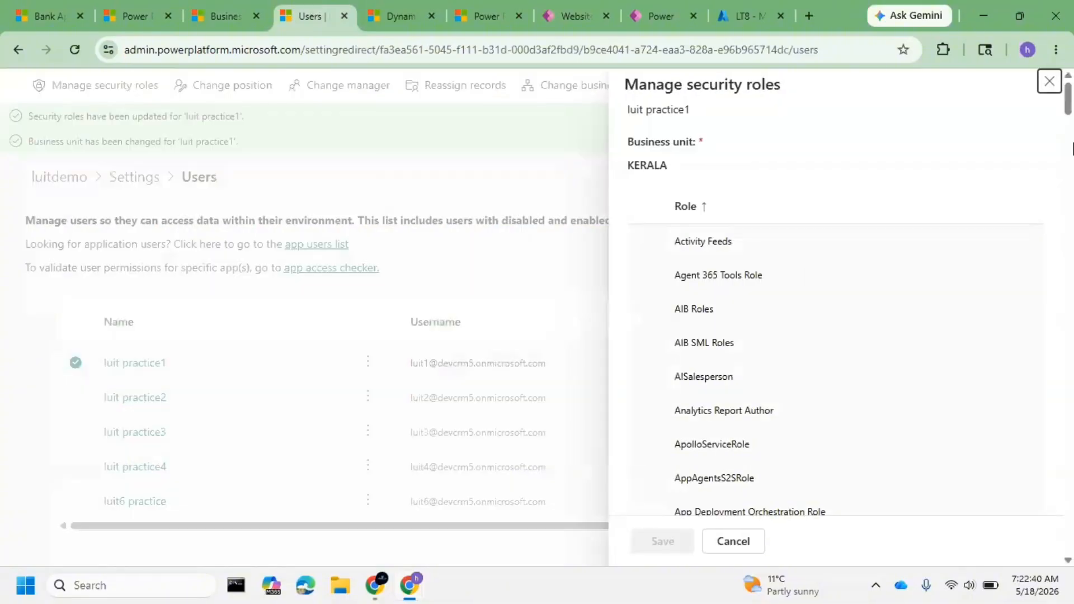
left_click_drag(1068, 100, 1063, 449)
left_click(769, 252)
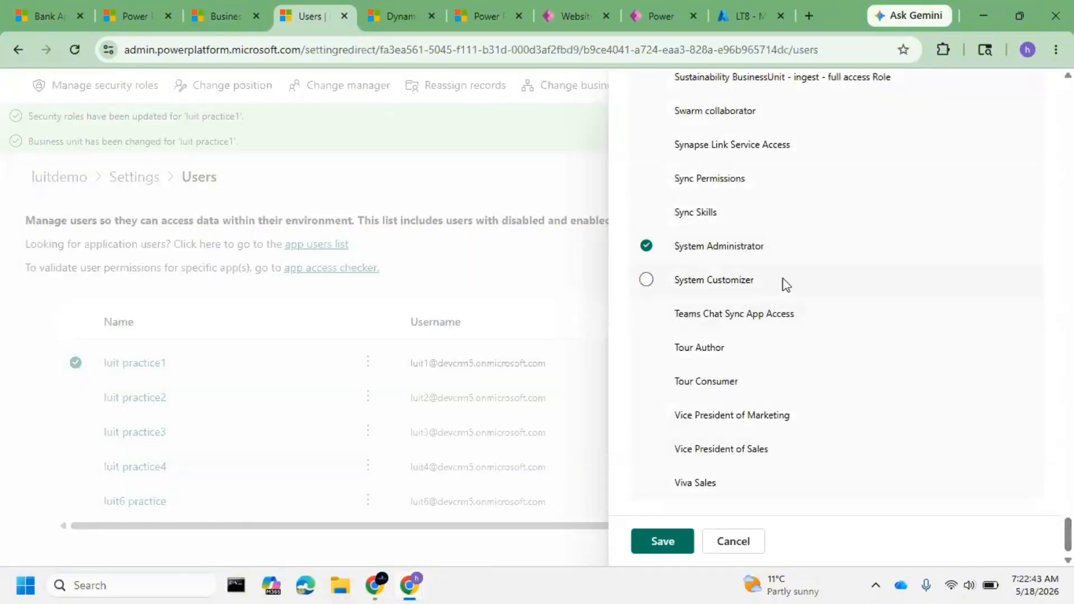
left_click(783, 280)
left_click(683, 546)
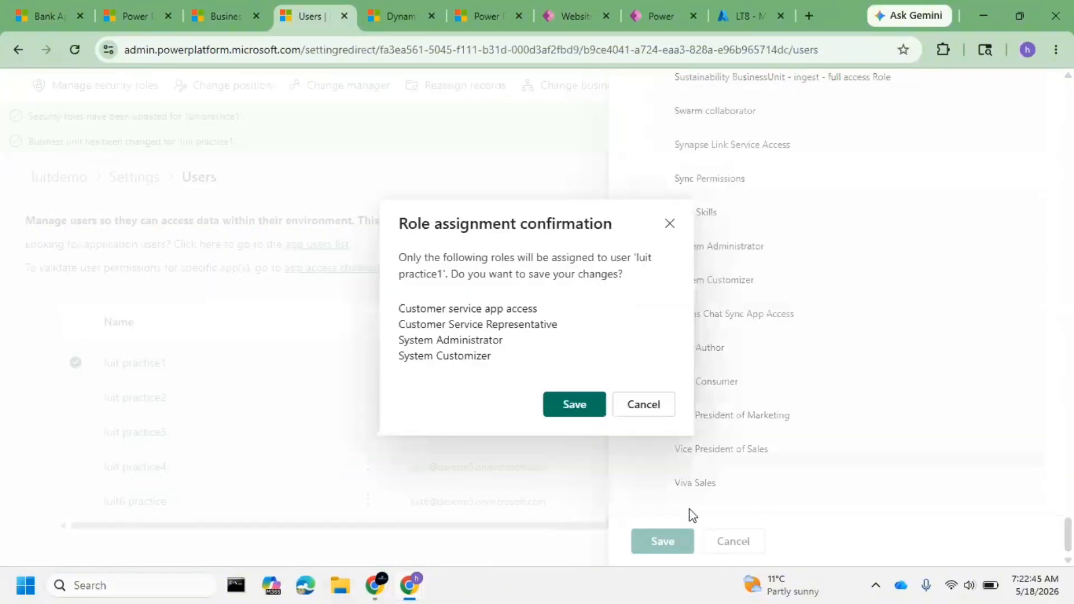
left_click(566, 407)
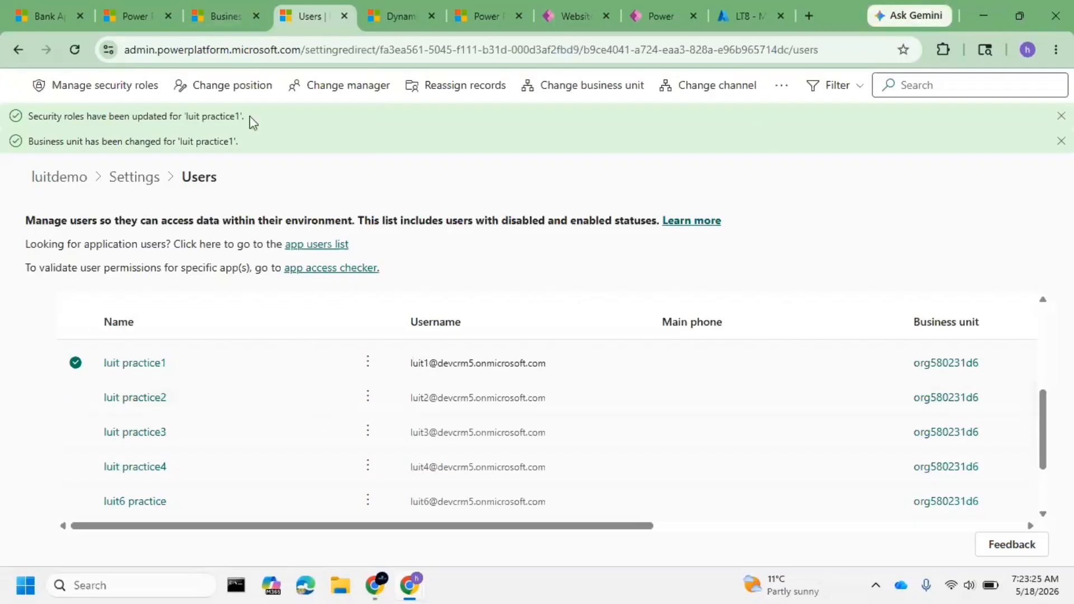
- Return to the environment's Security (Preview) settings and open the list of teams
left_click(227, 12)
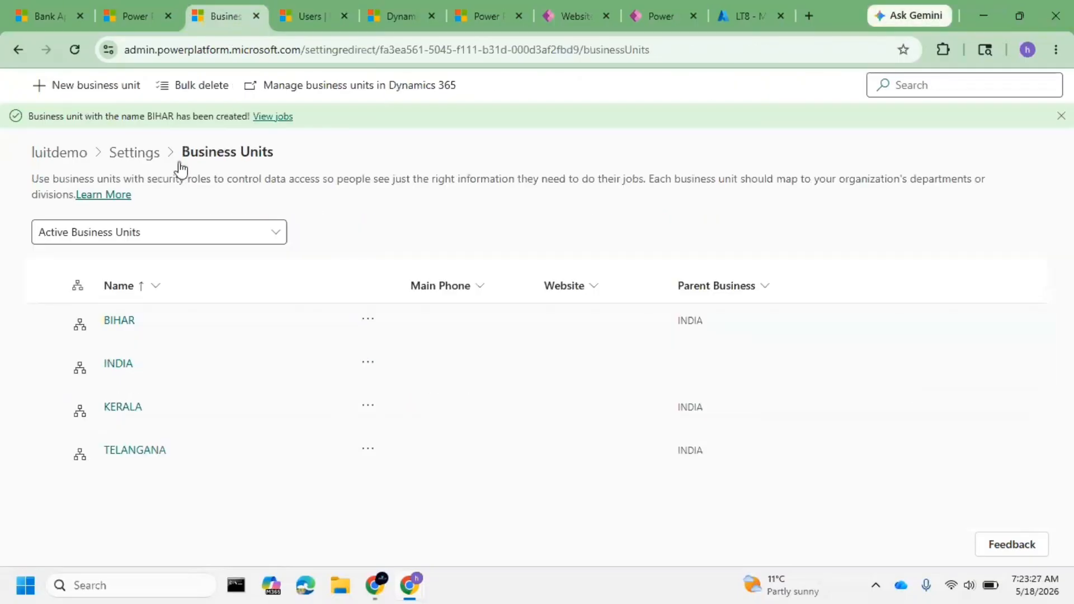
left_click(139, 12)
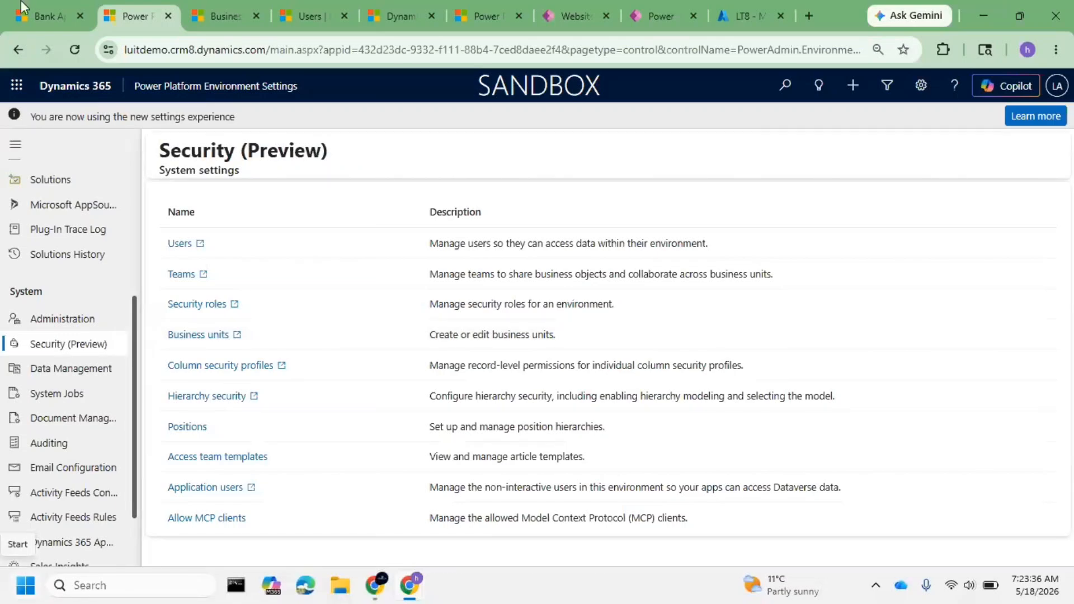
left_click(181, 275)
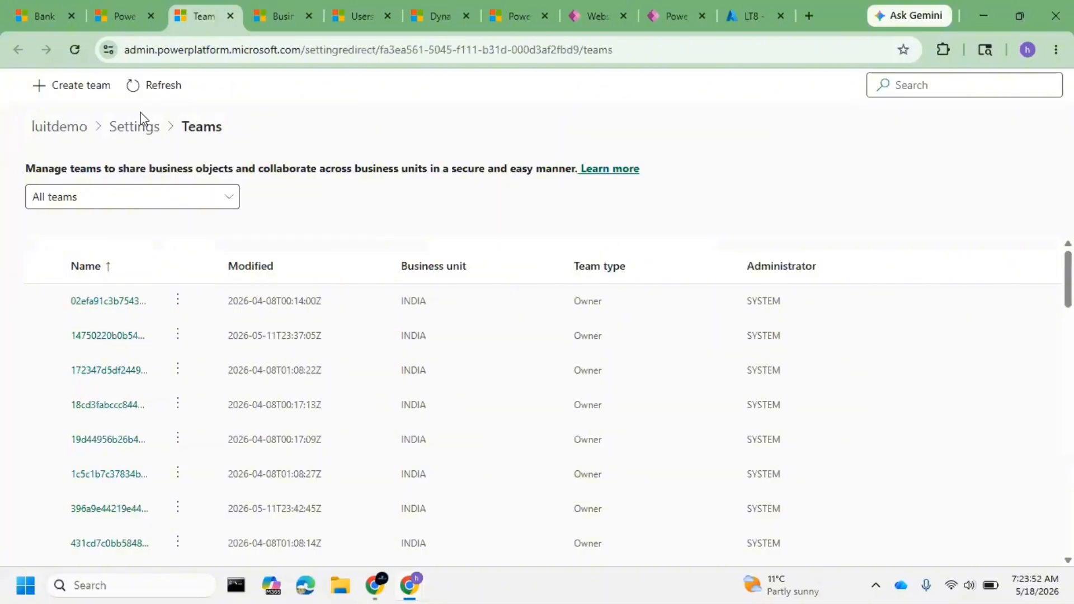
- Start a new team named ALAPUZA in the KERALA business unit
left_click(66, 93)
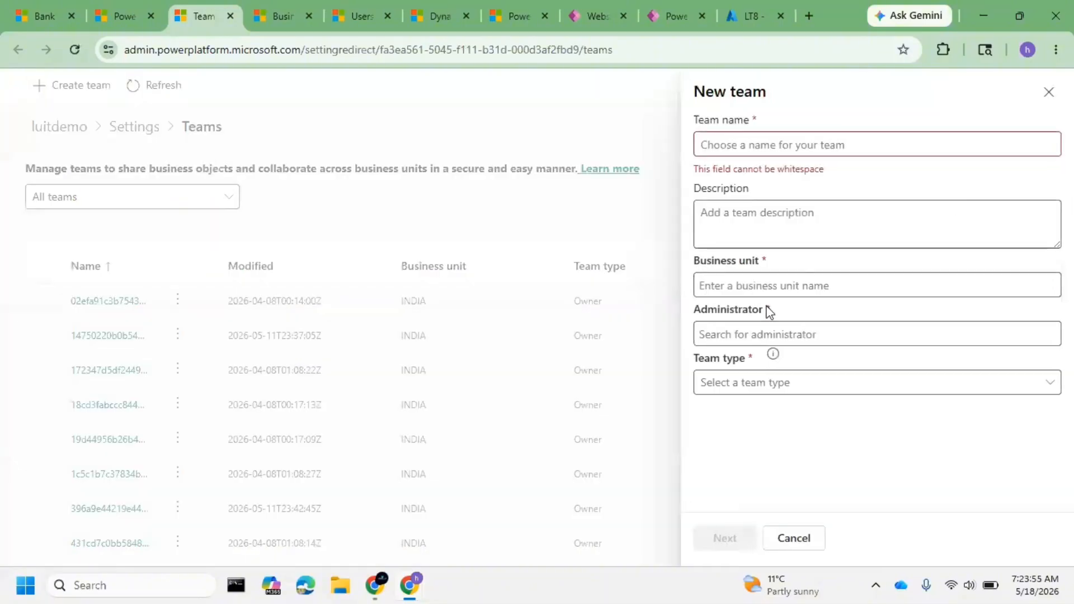
left_click(781, 286)
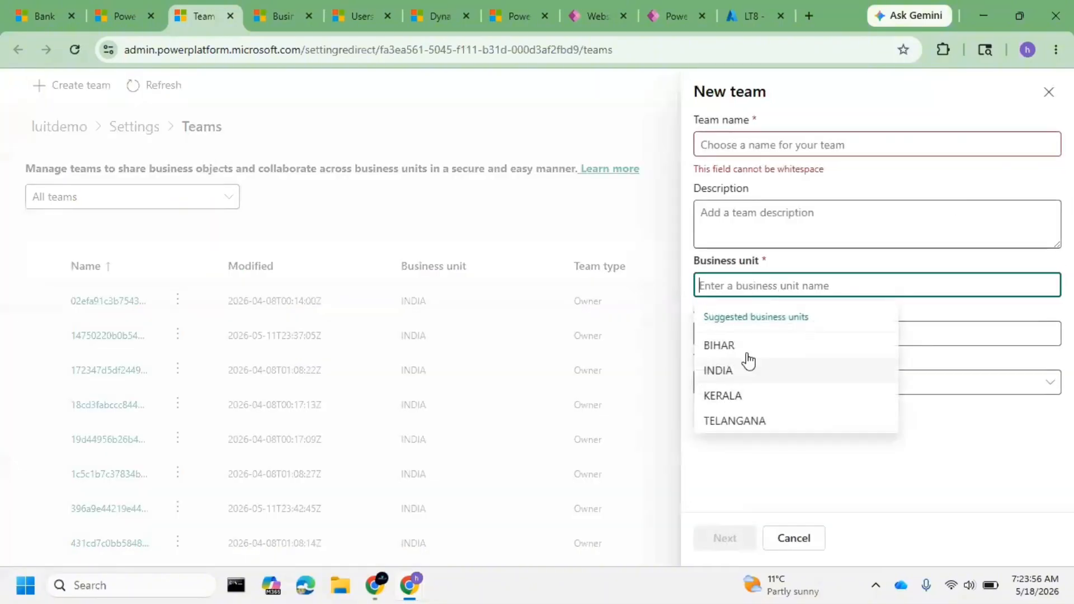
left_click(748, 397)
left_click(737, 147)
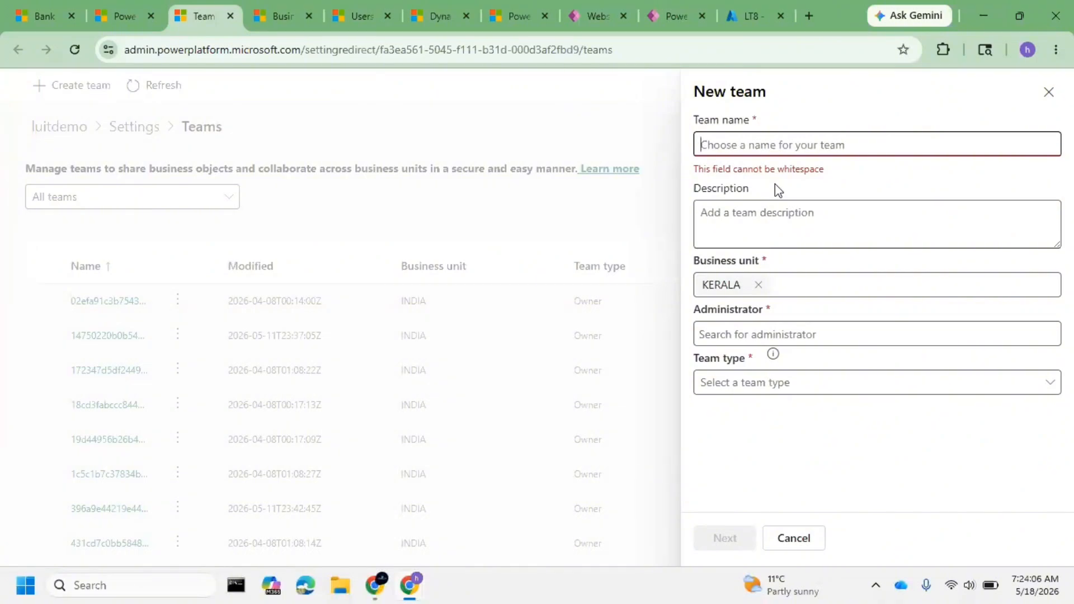
type("A")
key("BackSpace")
type("Al")
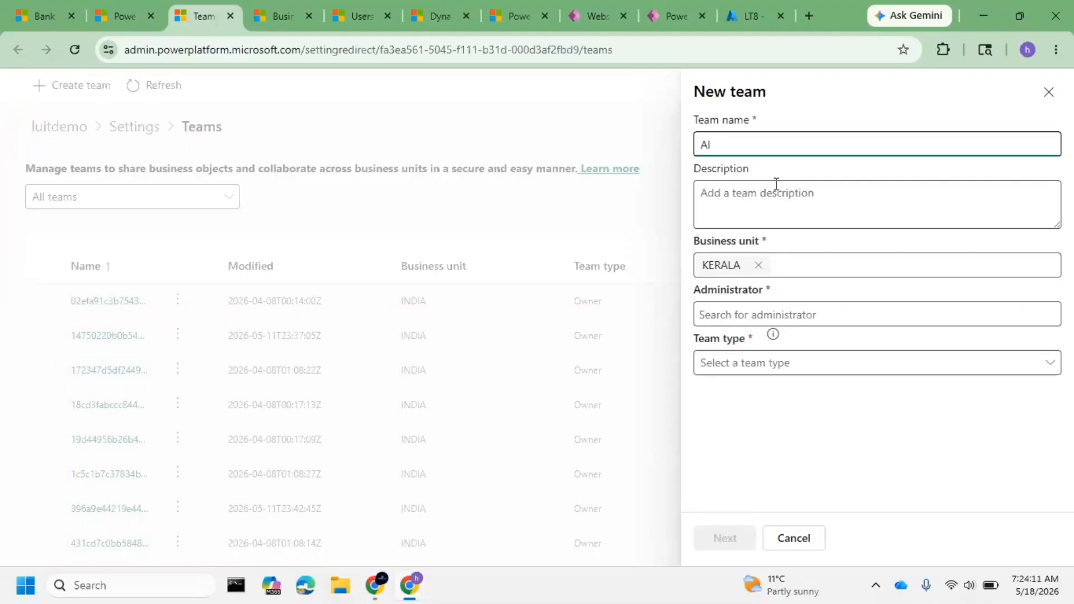
type("LAPUZA")
left_click(791, 206)
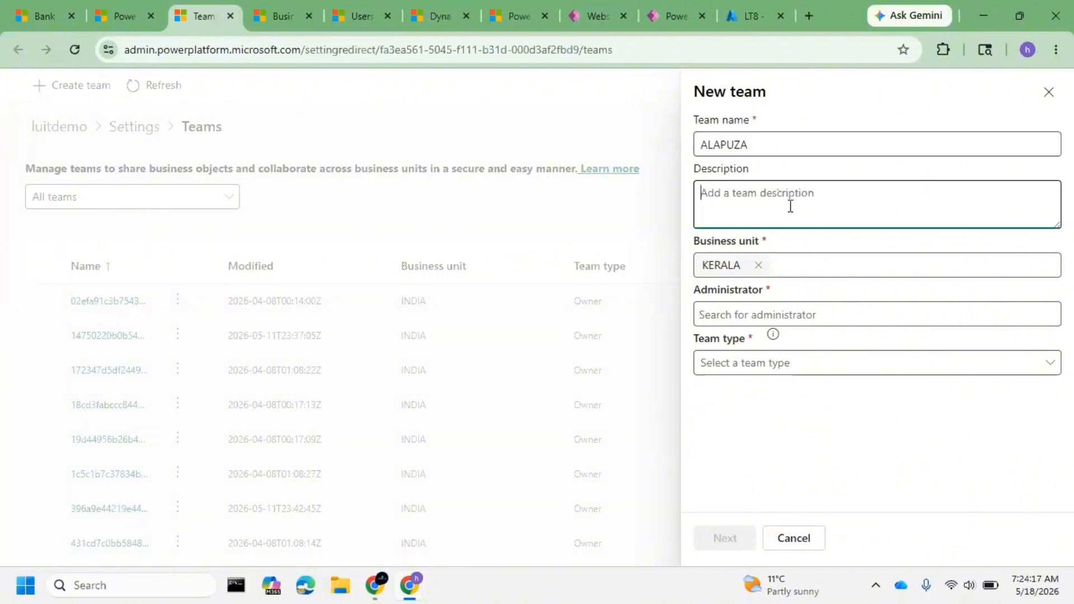
left_click(757, 140)
left_click_drag(757, 139, 704, 141)
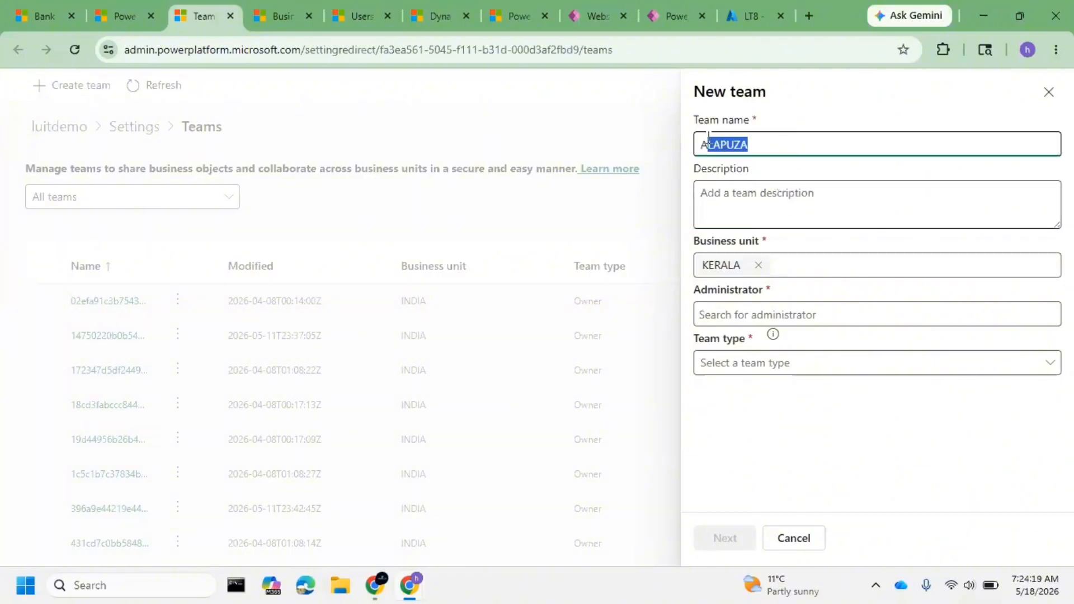
left_click(762, 221)
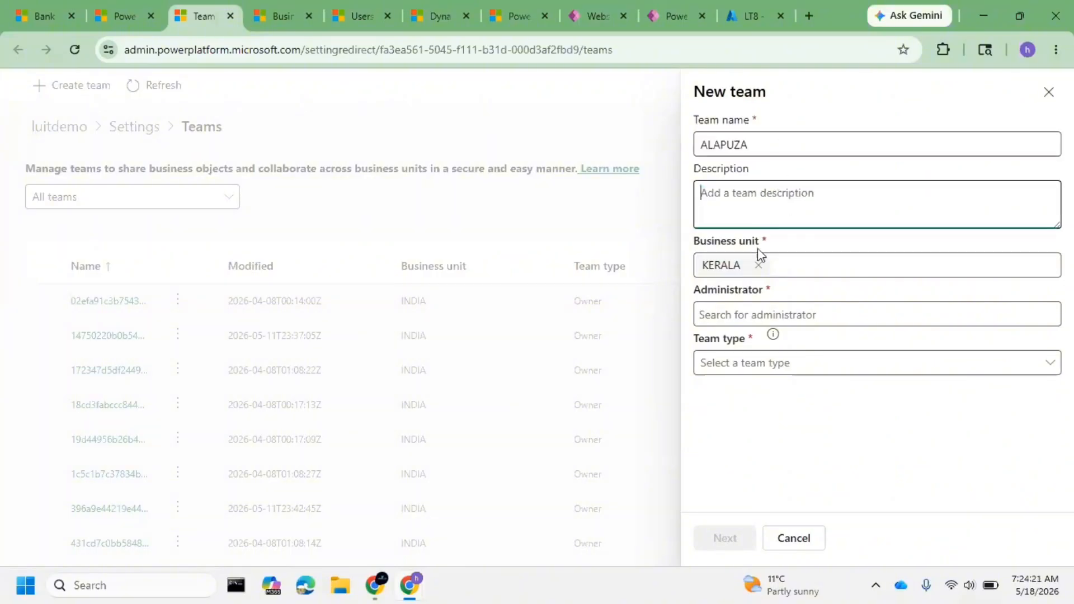
- Assign the first practice account as administrator, set the team type to Owner, and create the team without adding members
left_click(753, 313)
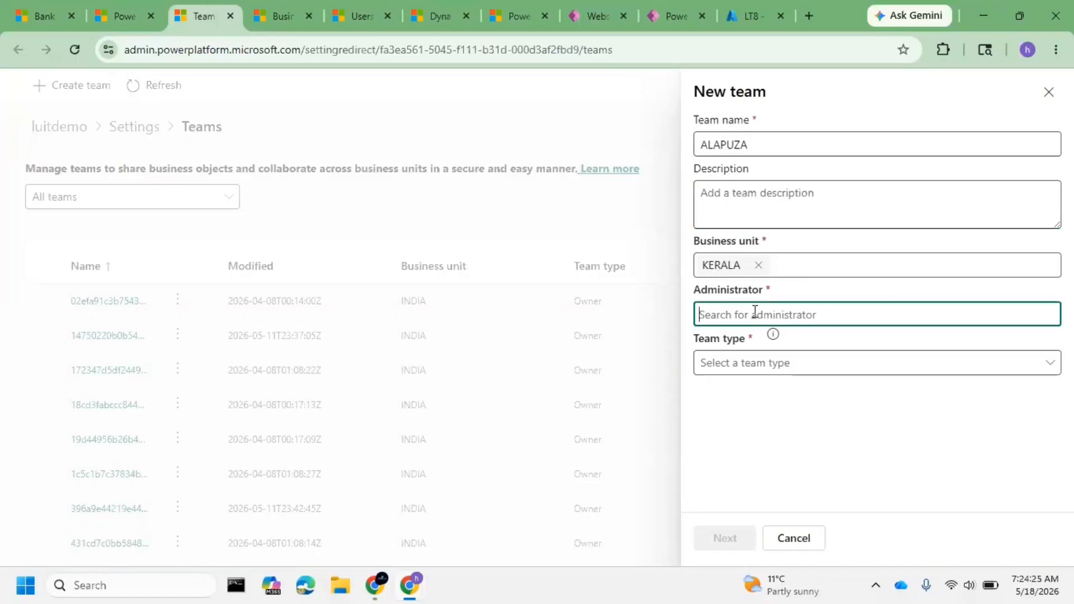
type("luit practice1")
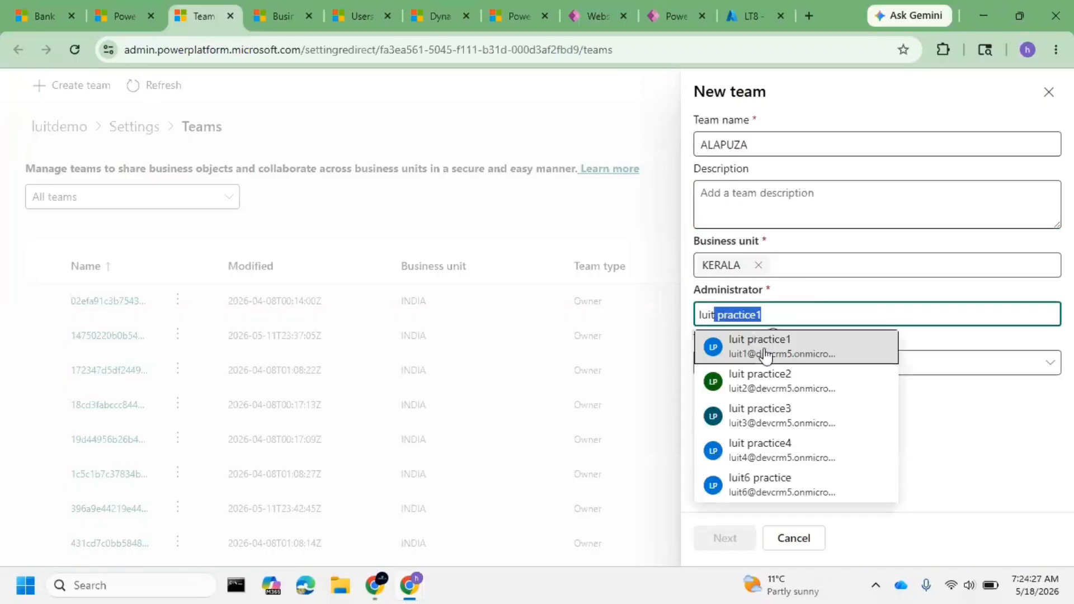
left_click(765, 353)
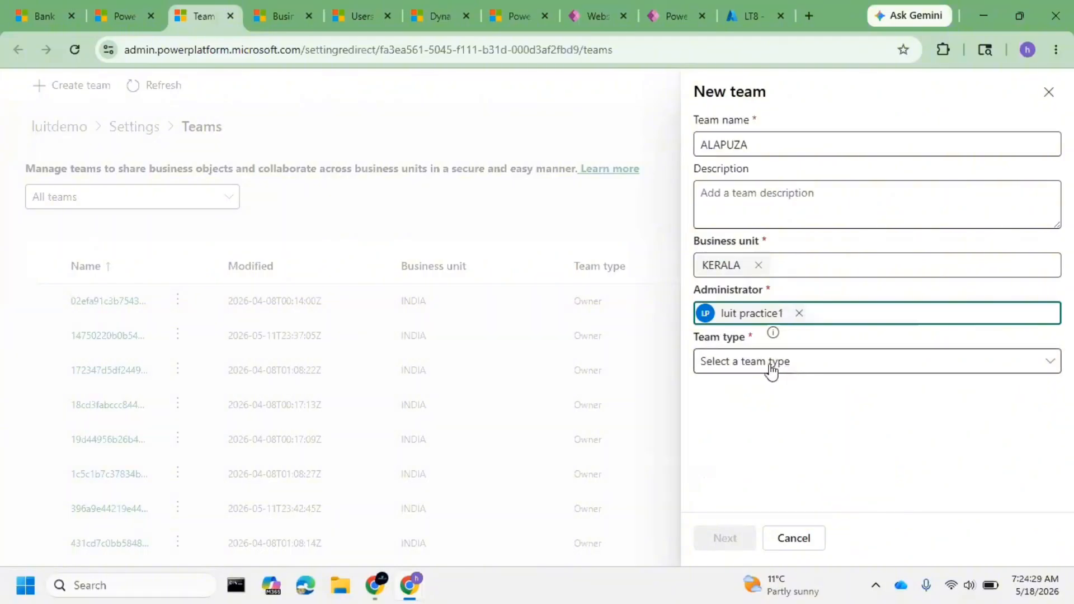
left_click(771, 367)
left_click(761, 388)
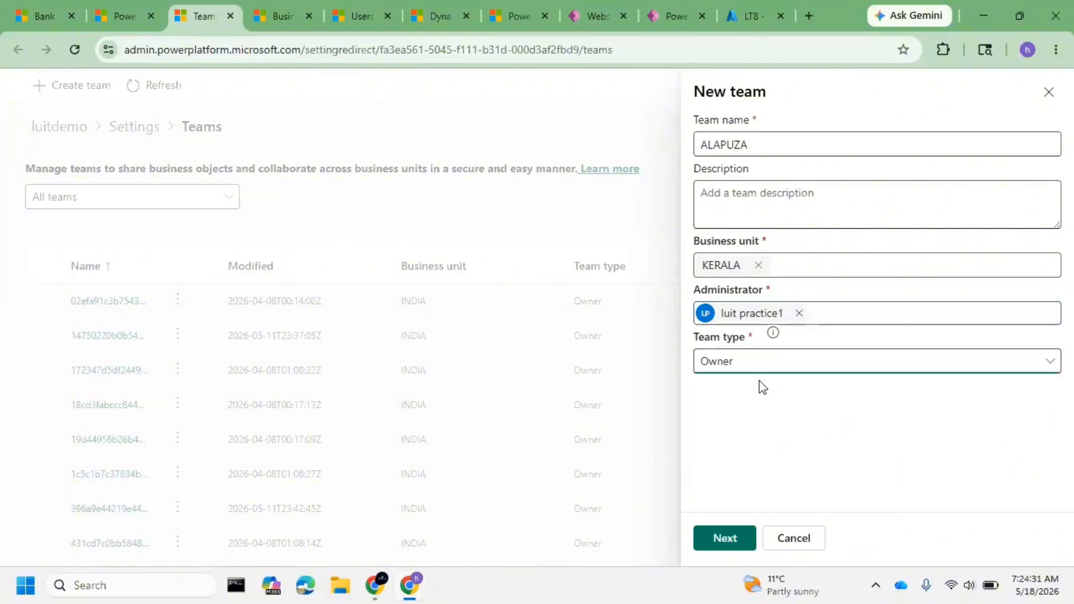
left_click(737, 539)
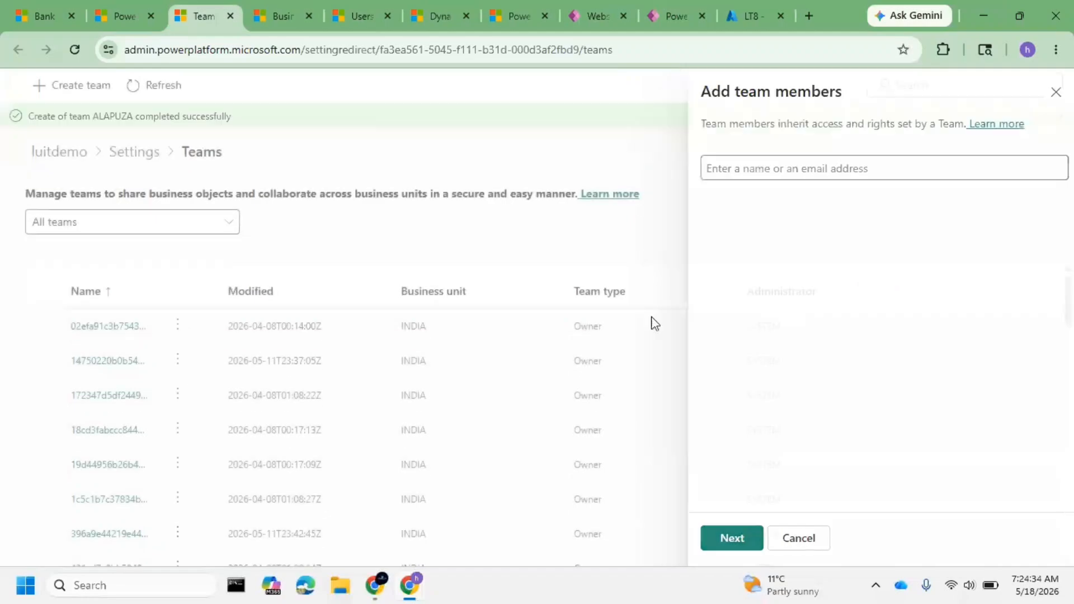
left_click(722, 537)
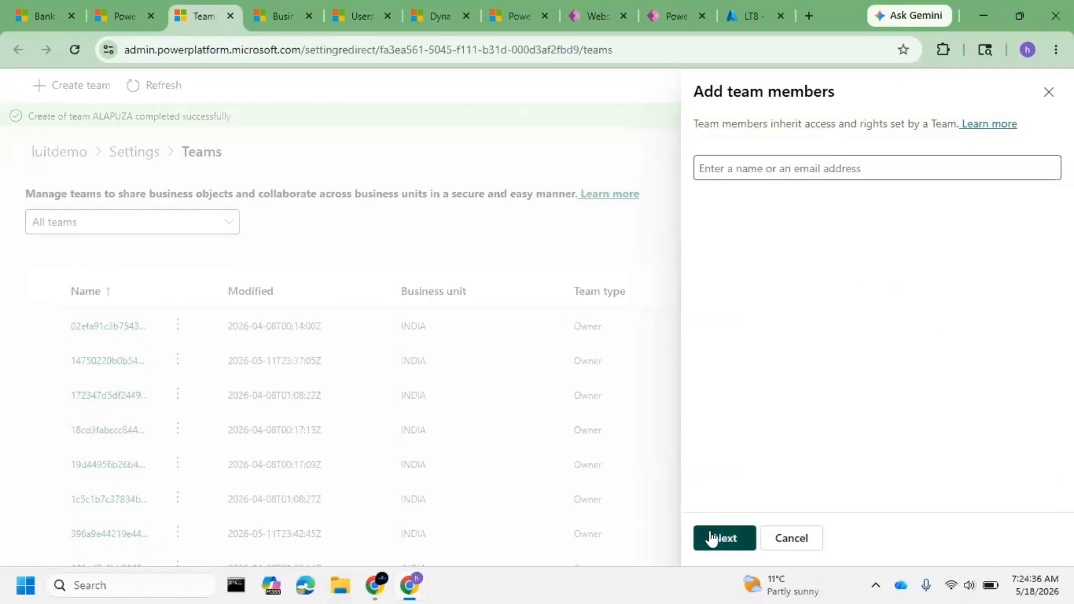
scroll(989, 330, "down", 5)
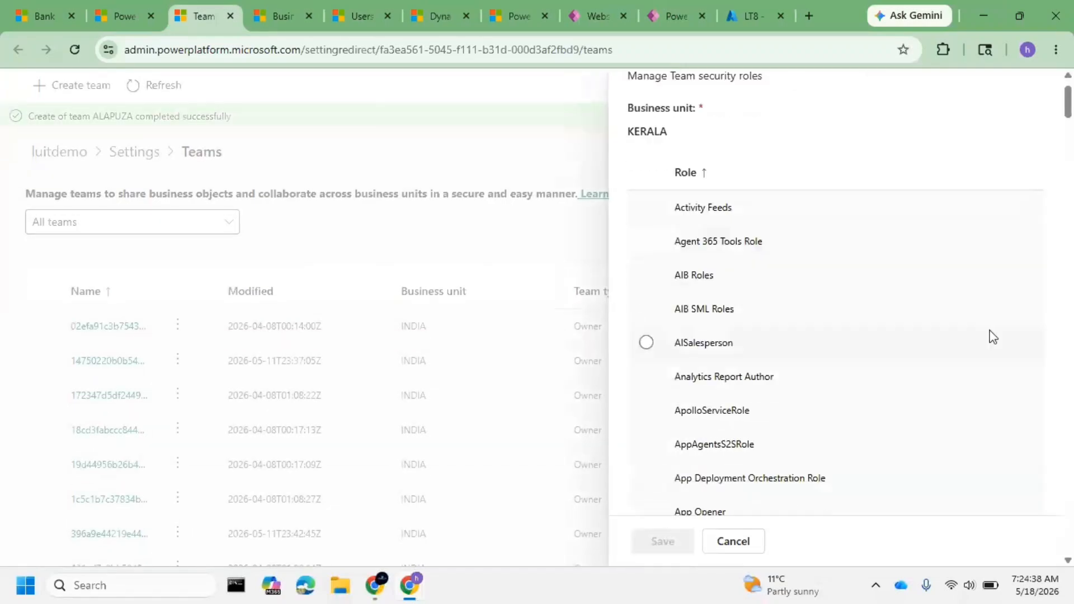
left_click_drag(1068, 128, 1068, 546)
scroll(808, 335, "up", 15)
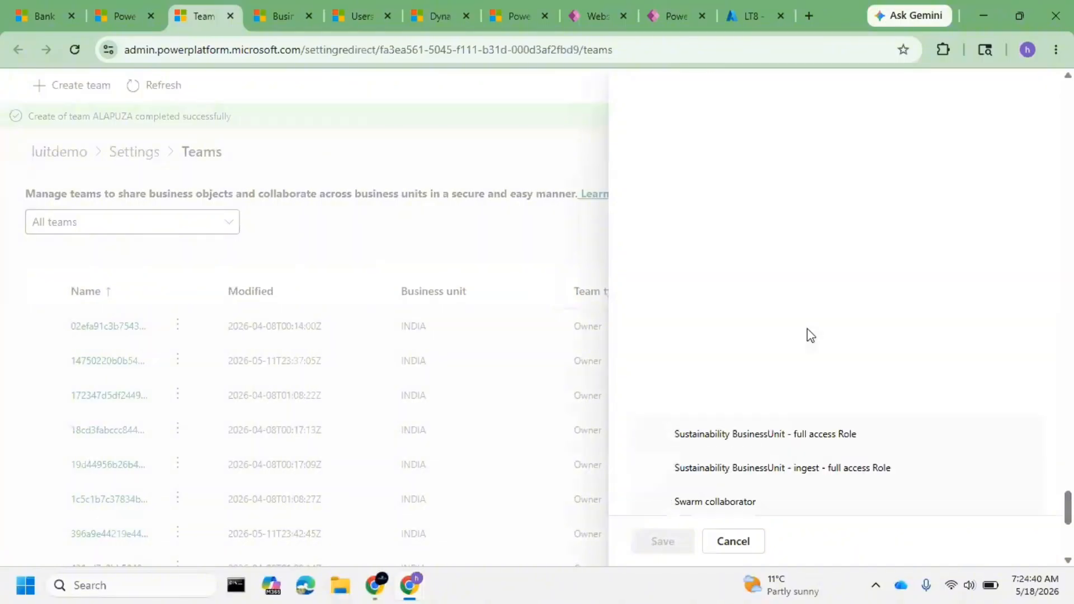
scroll(793, 268, "up", 15)
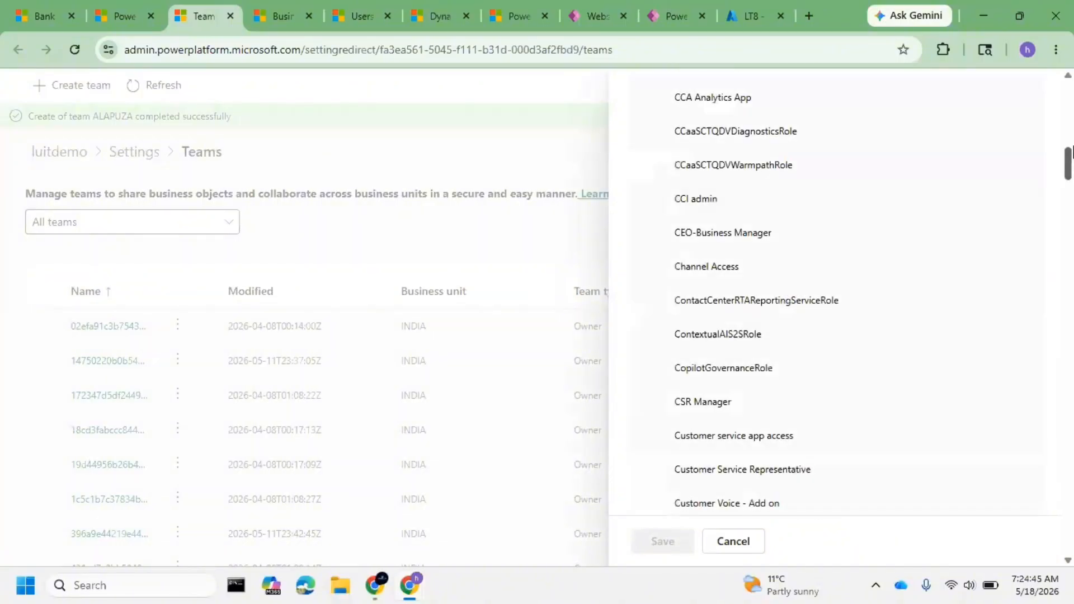
scroll(835, 305, "up", 10)
scroll(835, 305, "down", 20)
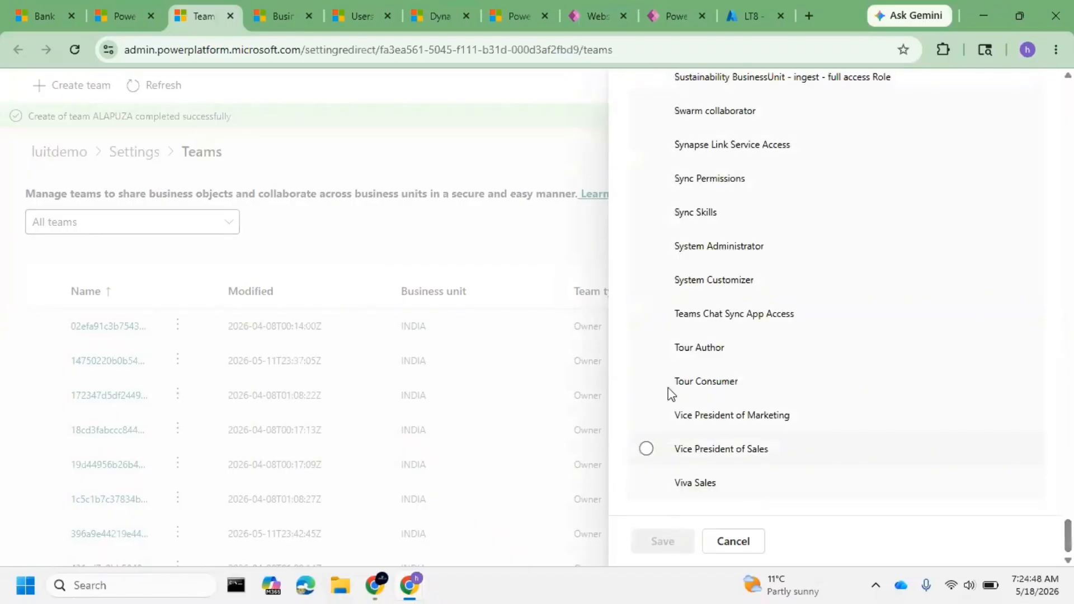
left_click(727, 256)
left_click(723, 258)
scroll(951, 317, "up", 1)
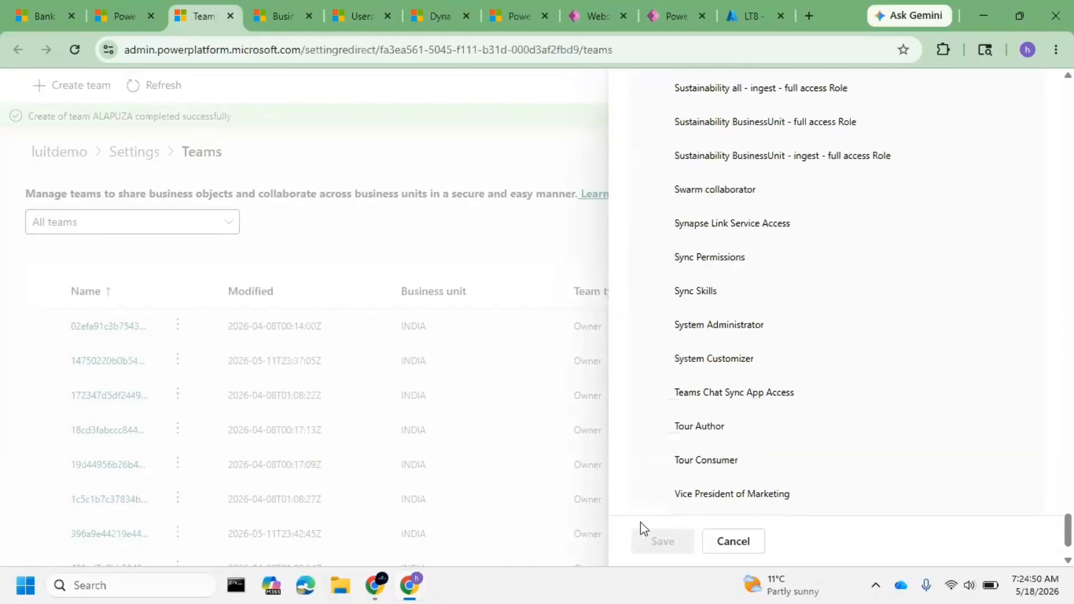
left_click(737, 341)
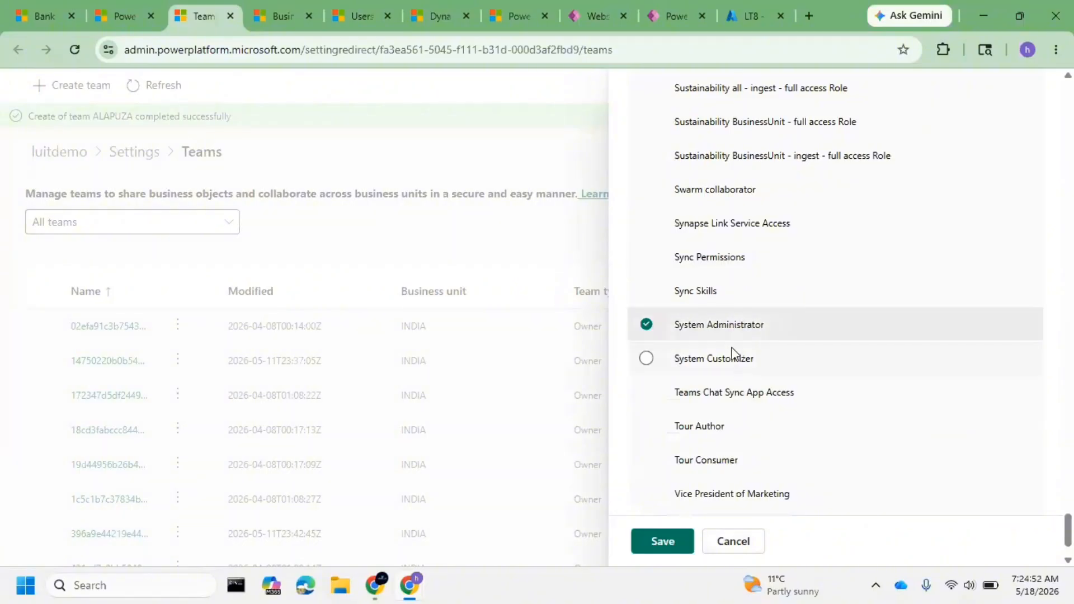
left_click(726, 322)
scroll(731, 318, "up", 8)
left_click_drag(1069, 484, 1069, 81)
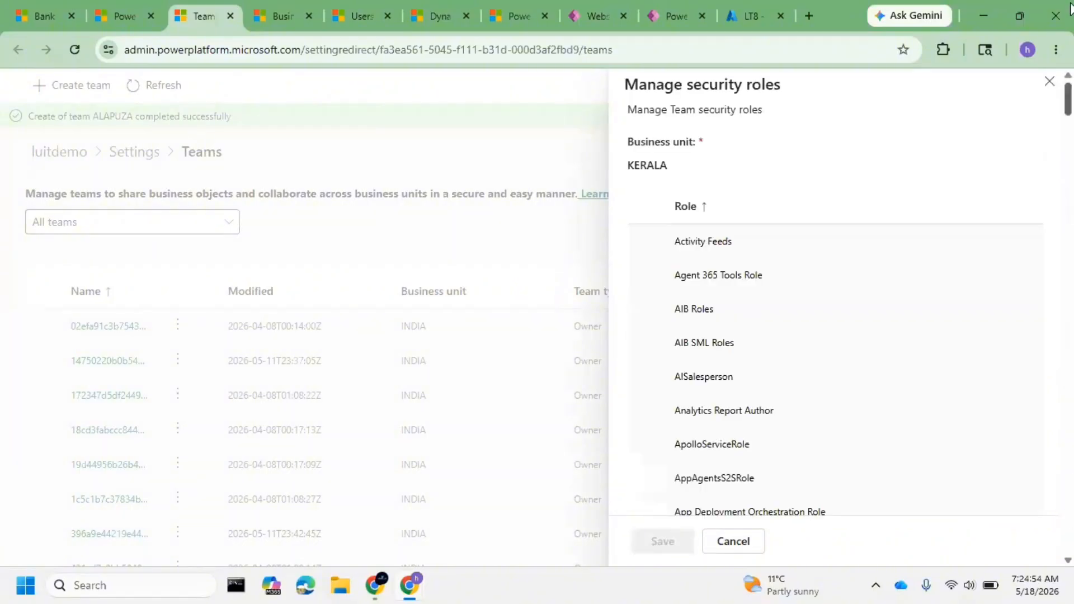
- Assign the Customer service app access and Customer Service Representative roles to the ALAPUZA team and save them
scroll(744, 352, "down", 4)
scroll(730, 299, "down", 10)
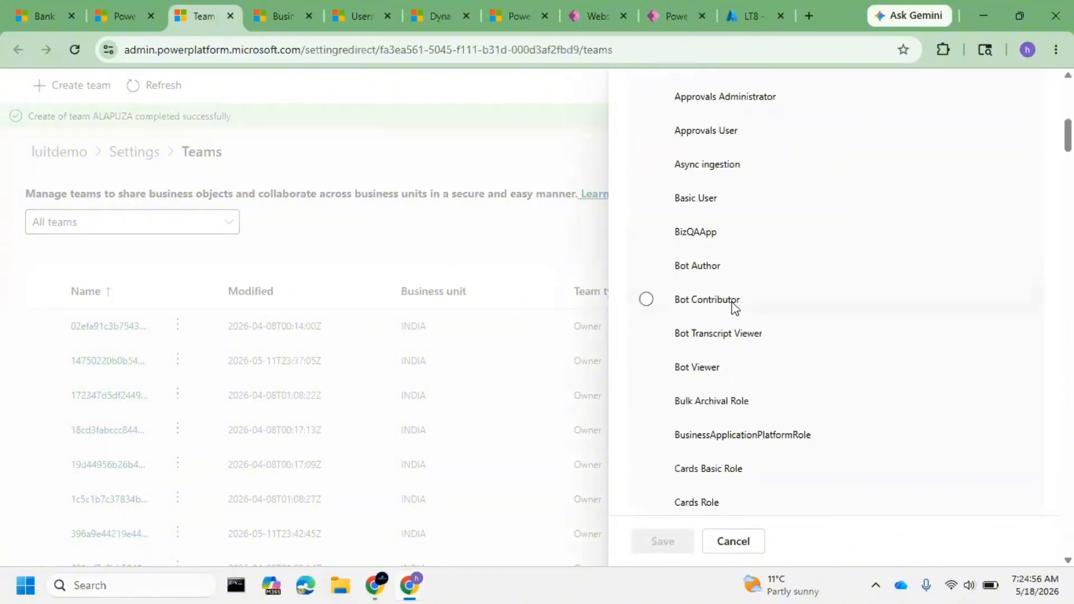
scroll(754, 358, "down", 4)
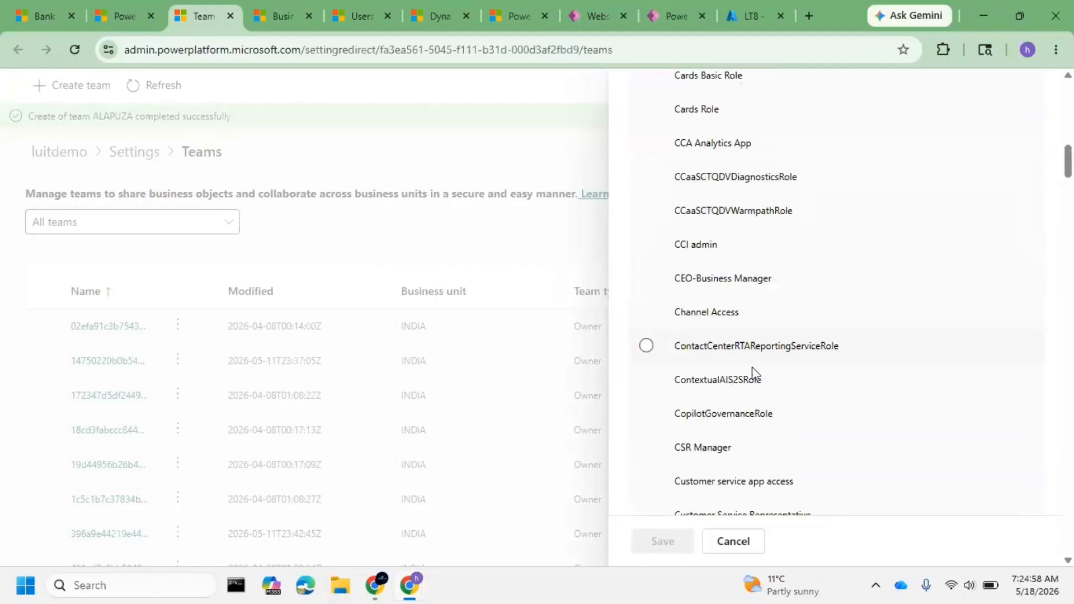
left_click(755, 404)
left_click(739, 437)
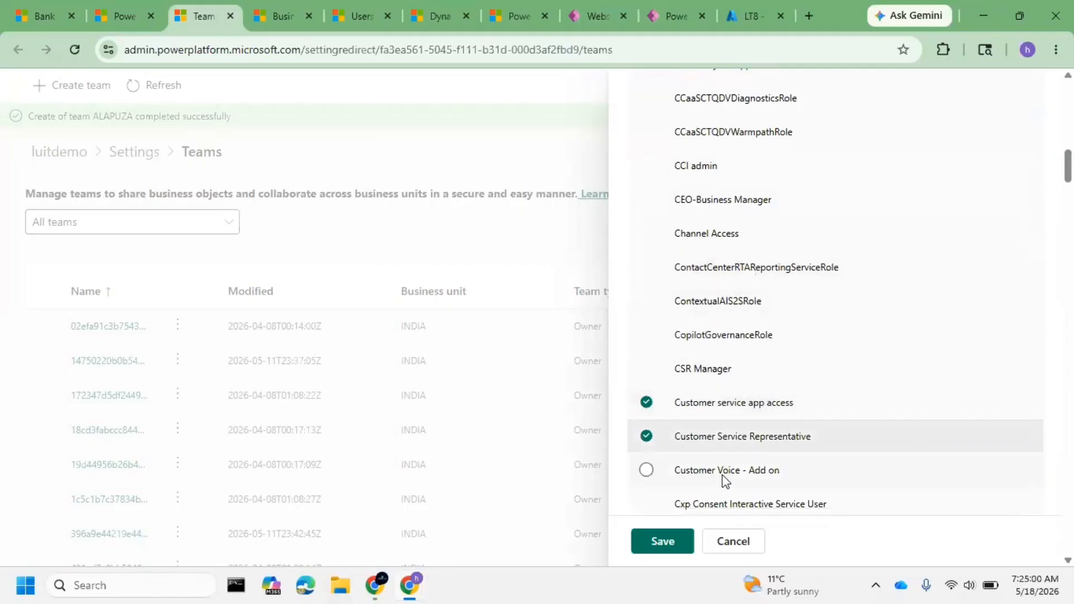
left_click(675, 542)
left_click(576, 412)
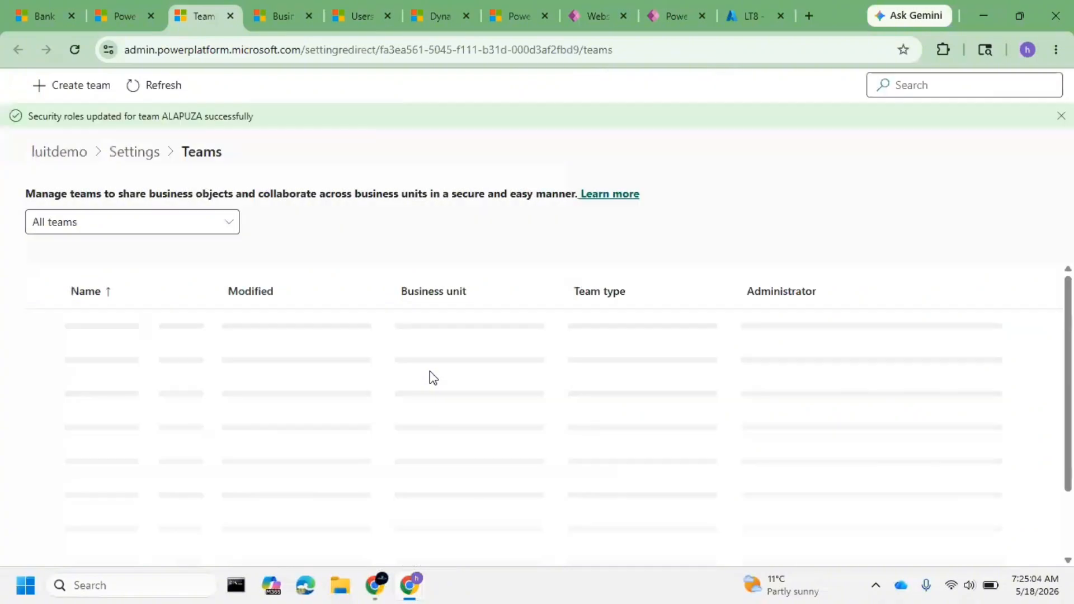
- Open the environment's security roles page from the Security (Preview) settings
left_click(126, 2)
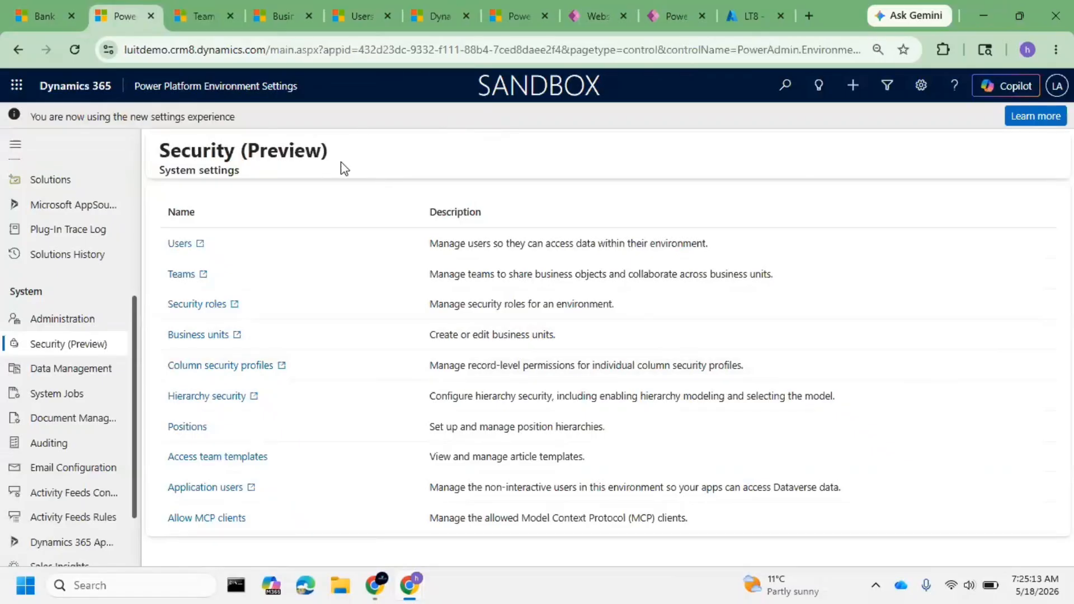
left_click(202, 307)
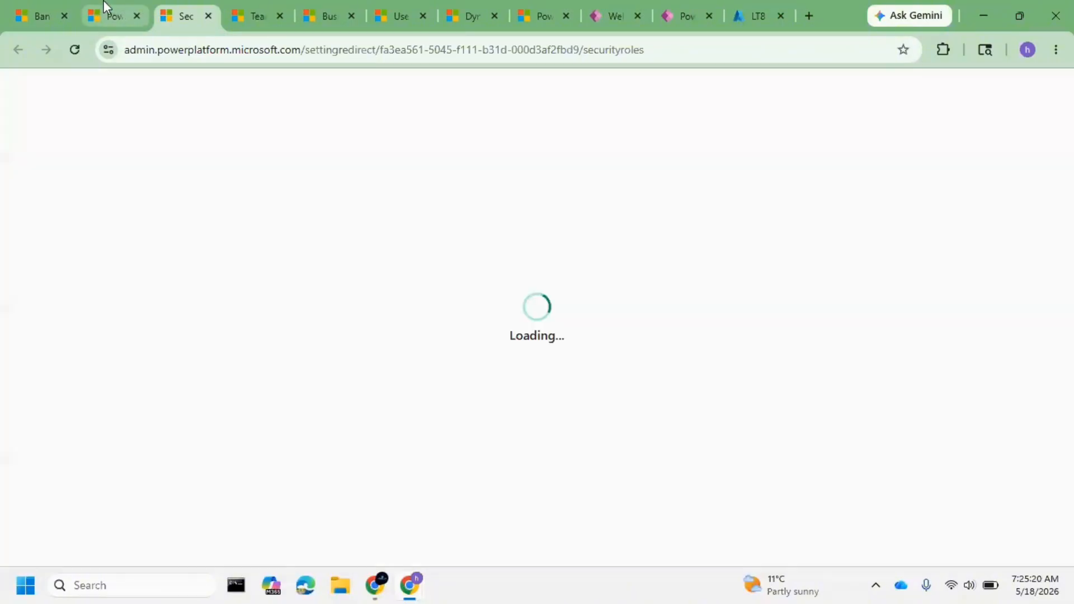
left_click(138, 2)
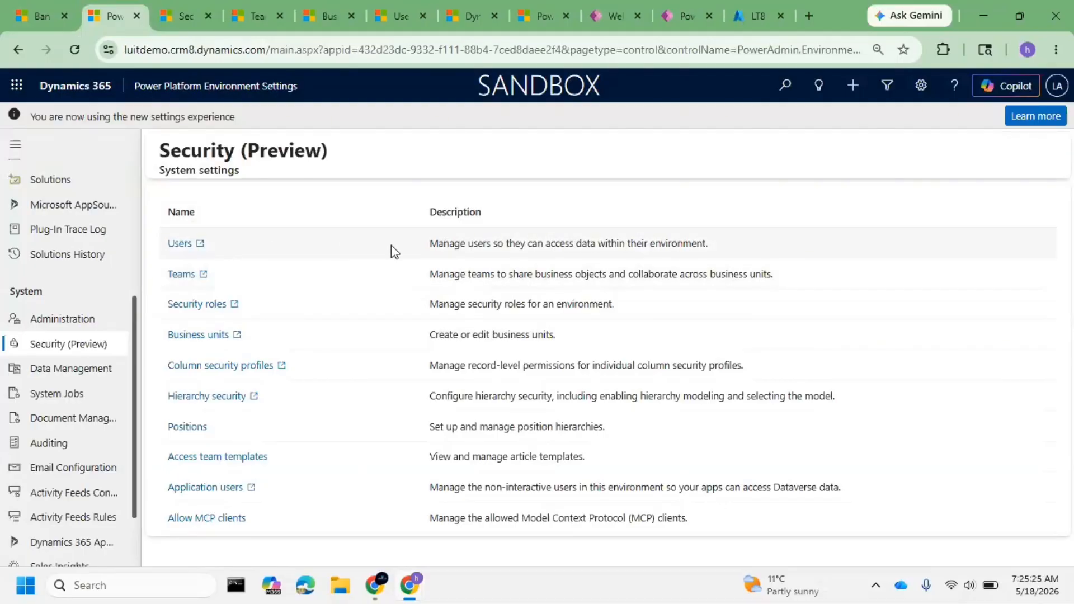
left_click_drag(414, 245, 731, 261)
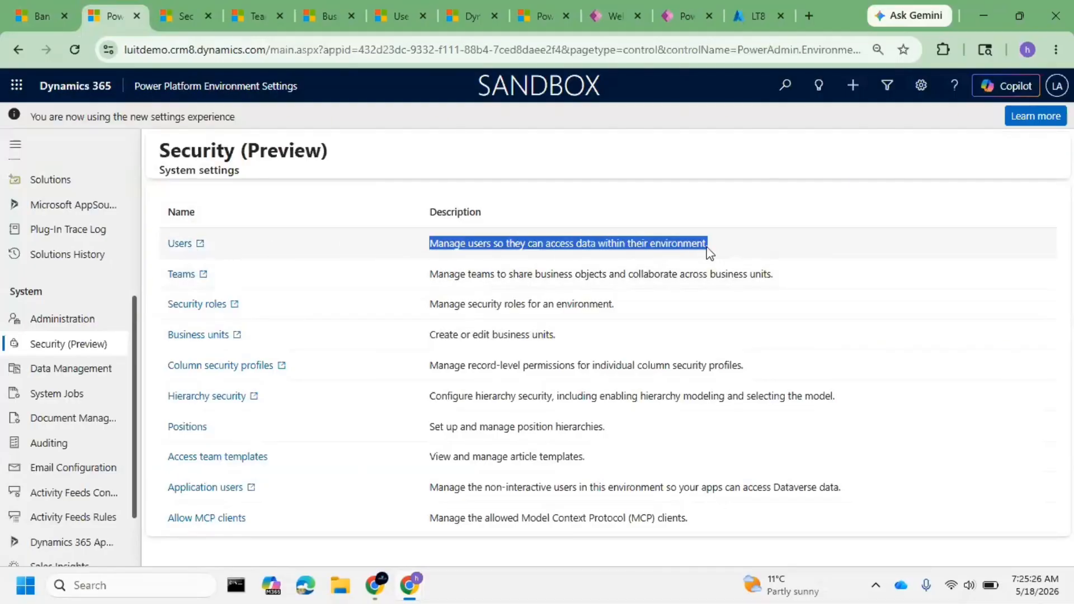
left_click(244, 51)
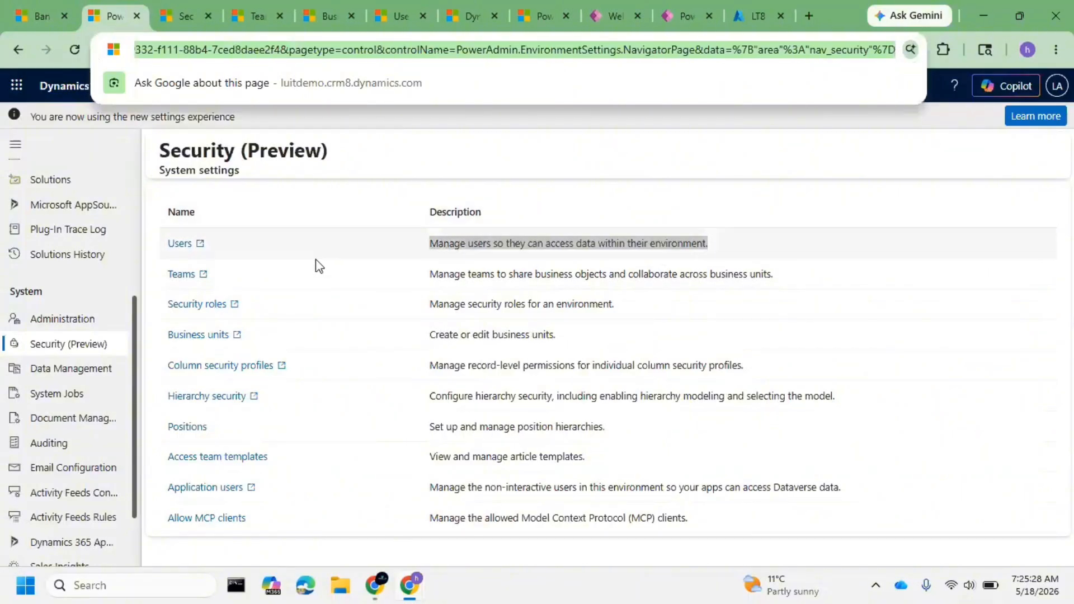
left_click(358, 199)
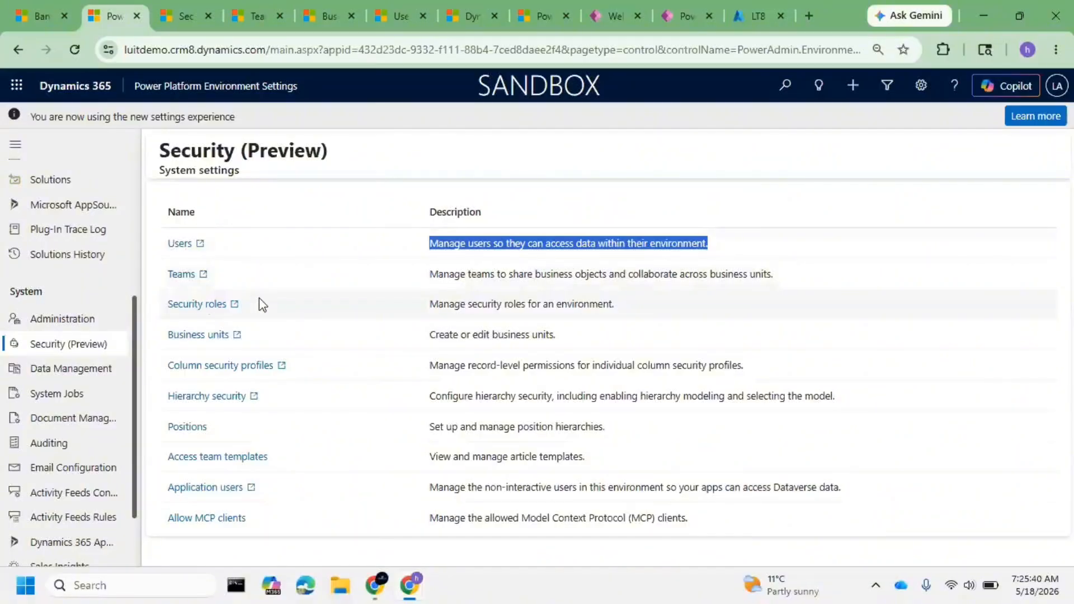
left_click(173, 19)
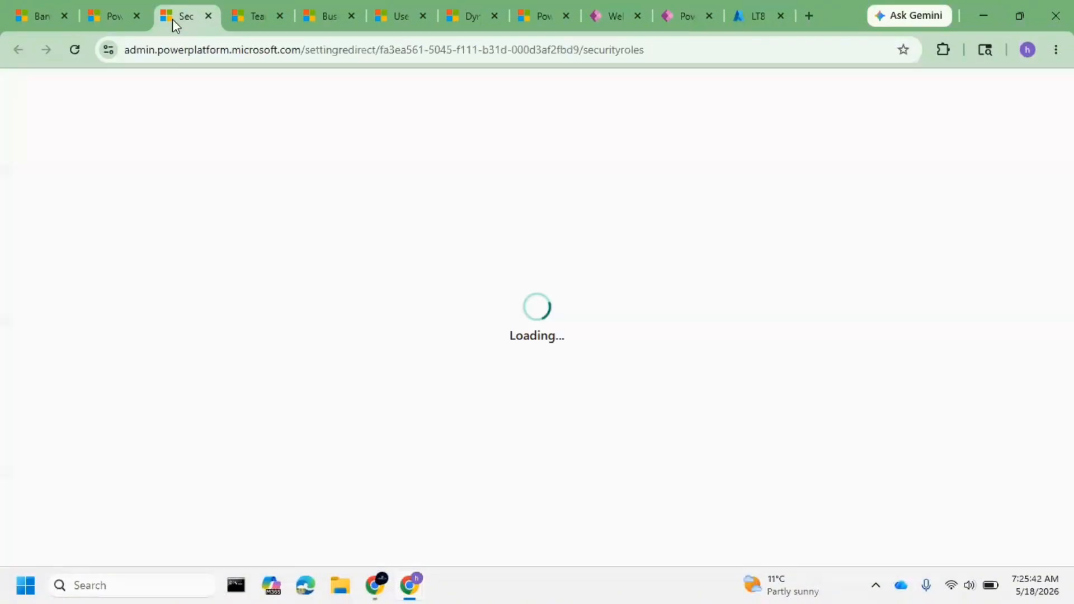
- Return to the open bank application record and examine its title and table name
left_click(37, 15)
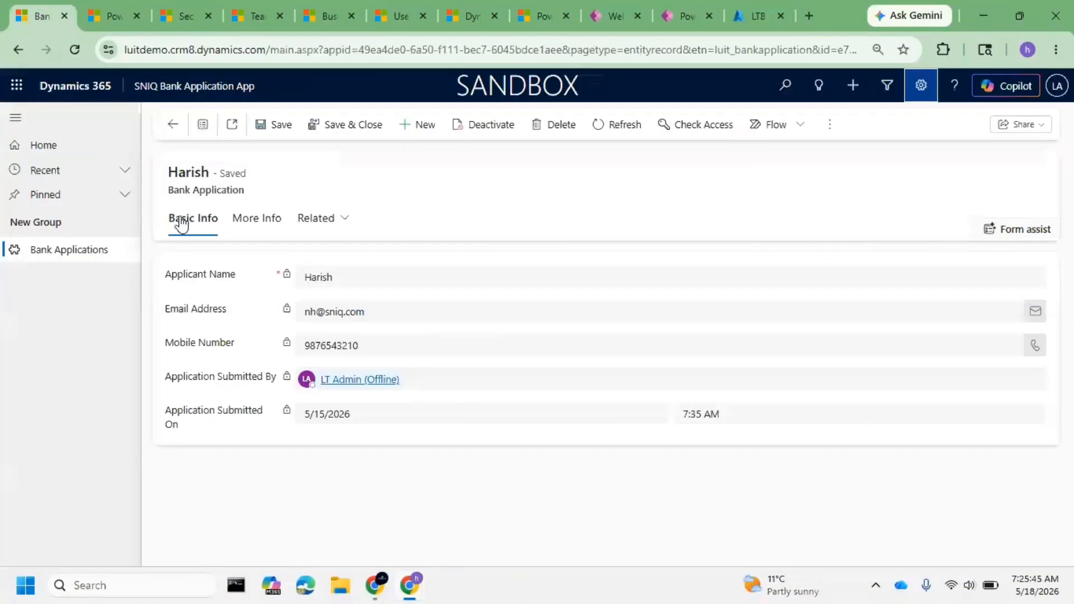
left_click_drag(168, 191, 244, 196)
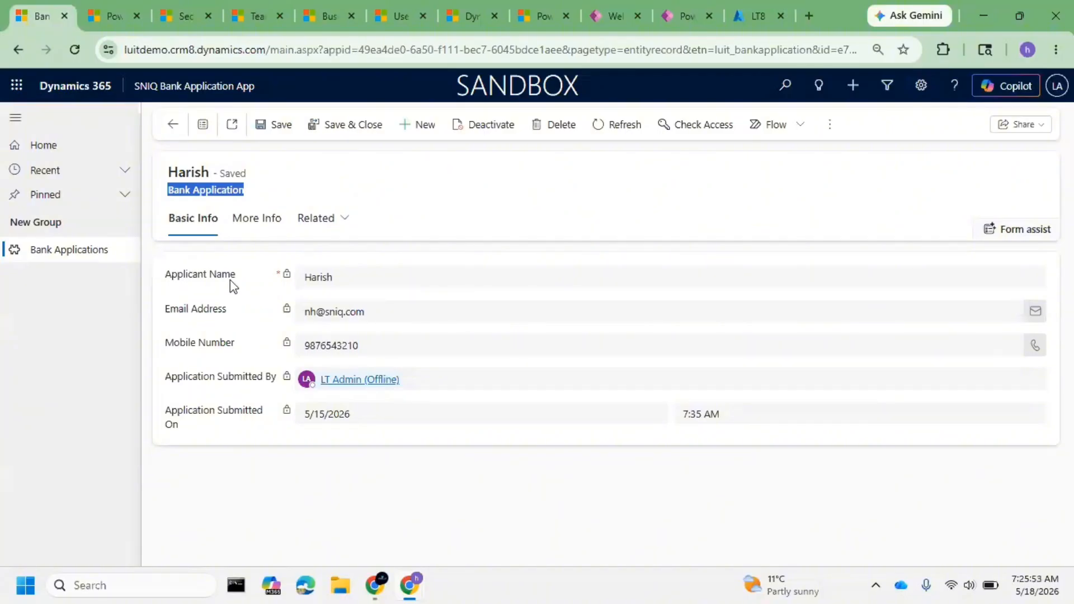
left_click_drag(284, 209, 182, 211)
left_click(216, 176)
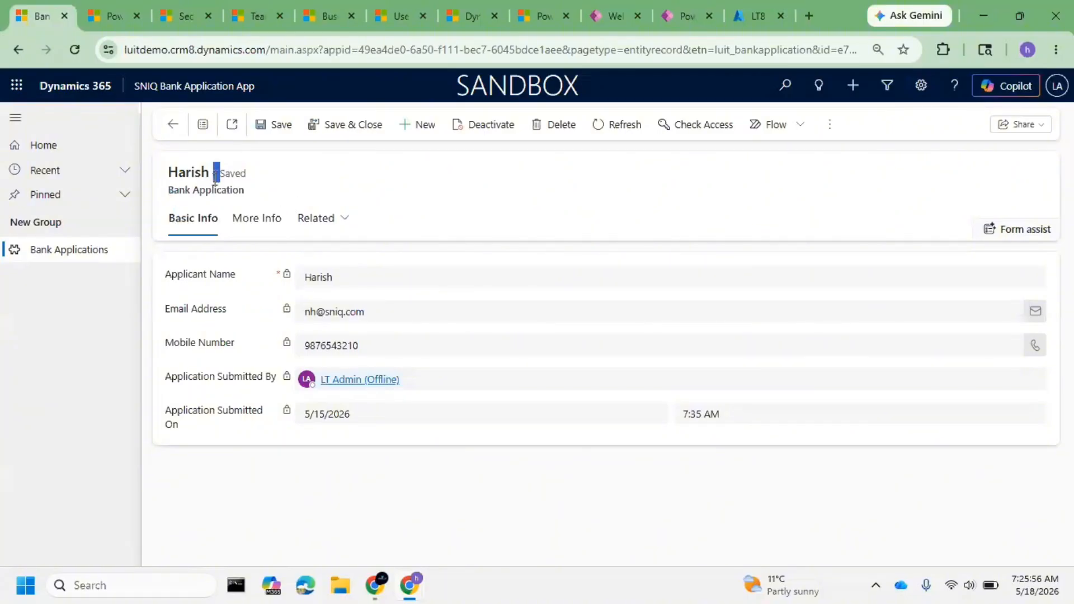
double_click(202, 189)
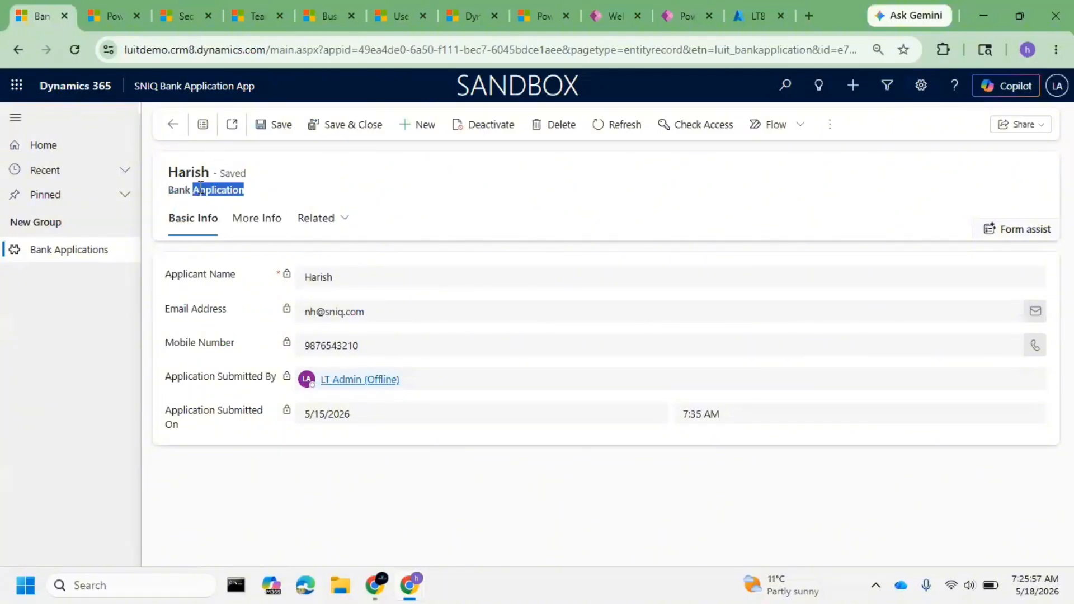
- Start a new security role named Branch Manager in the INDIA business unit from the security roles page
left_click(180, 17)
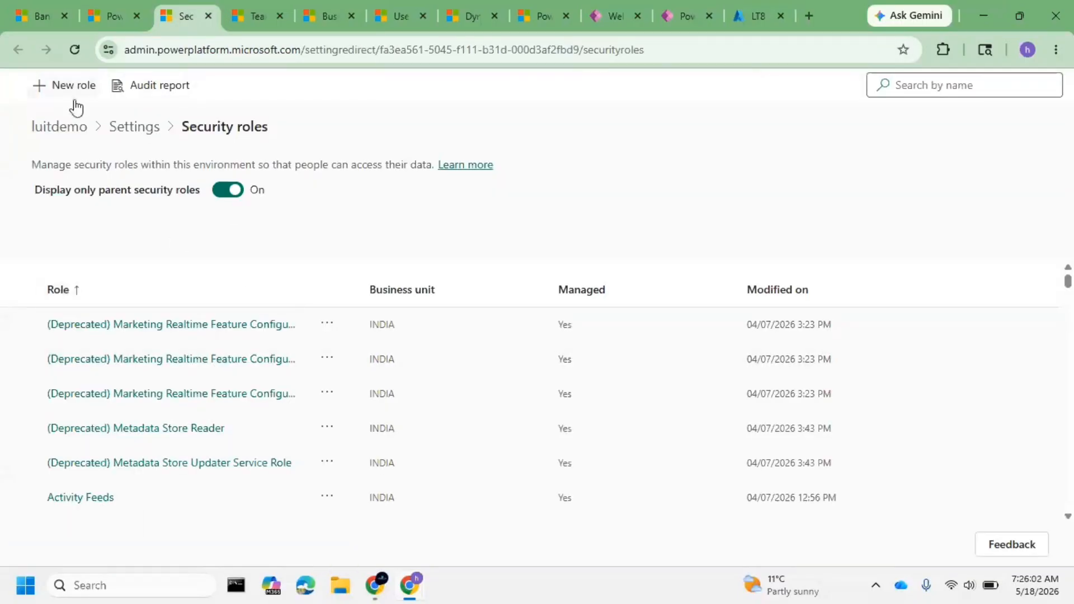
left_click(780, 147)
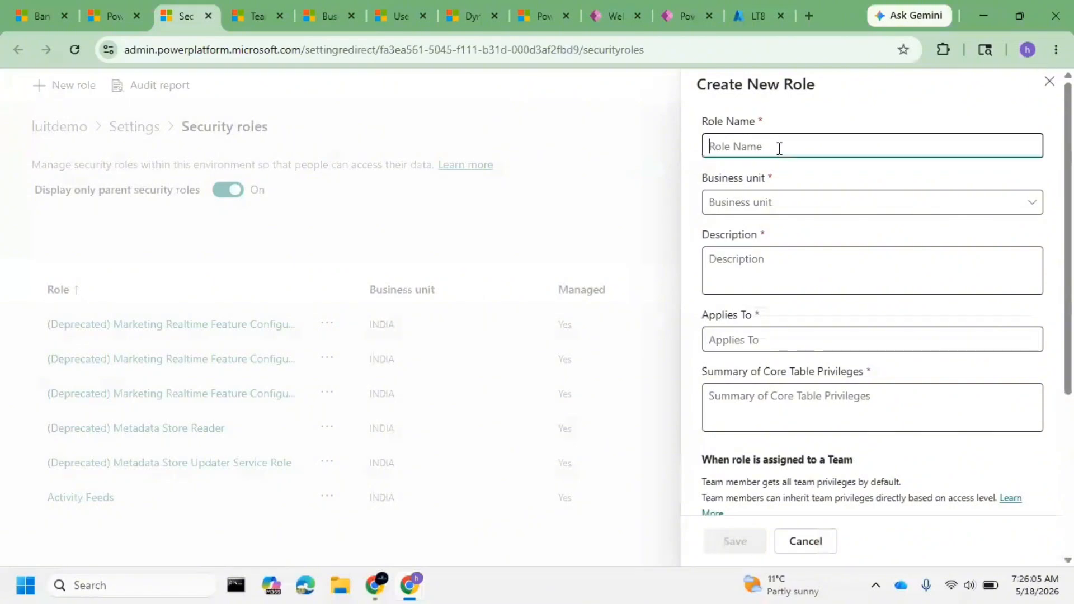
type("Branch Manager")
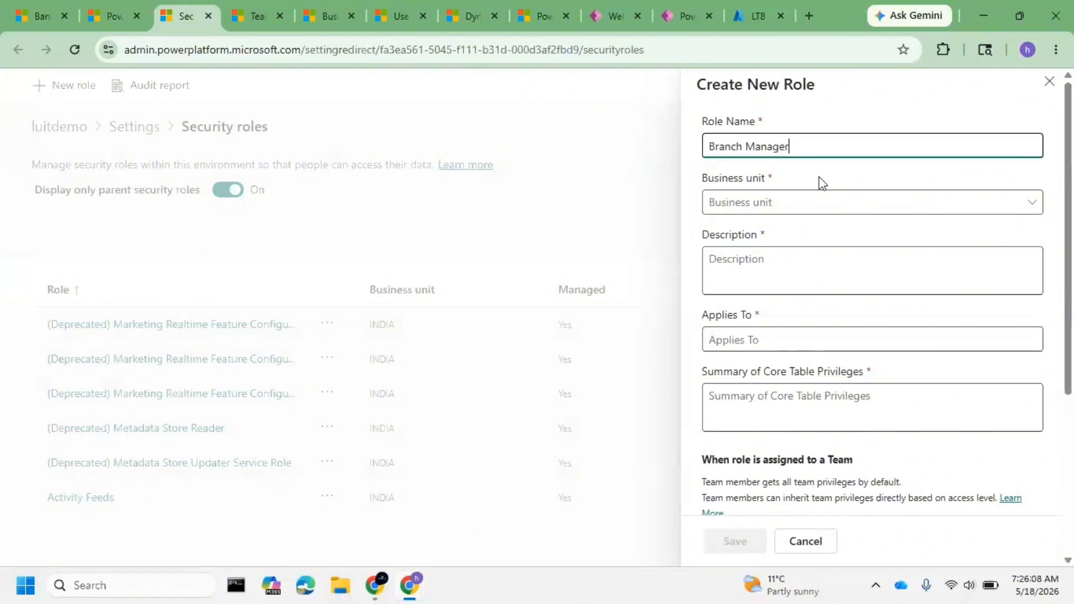
left_click(792, 212)
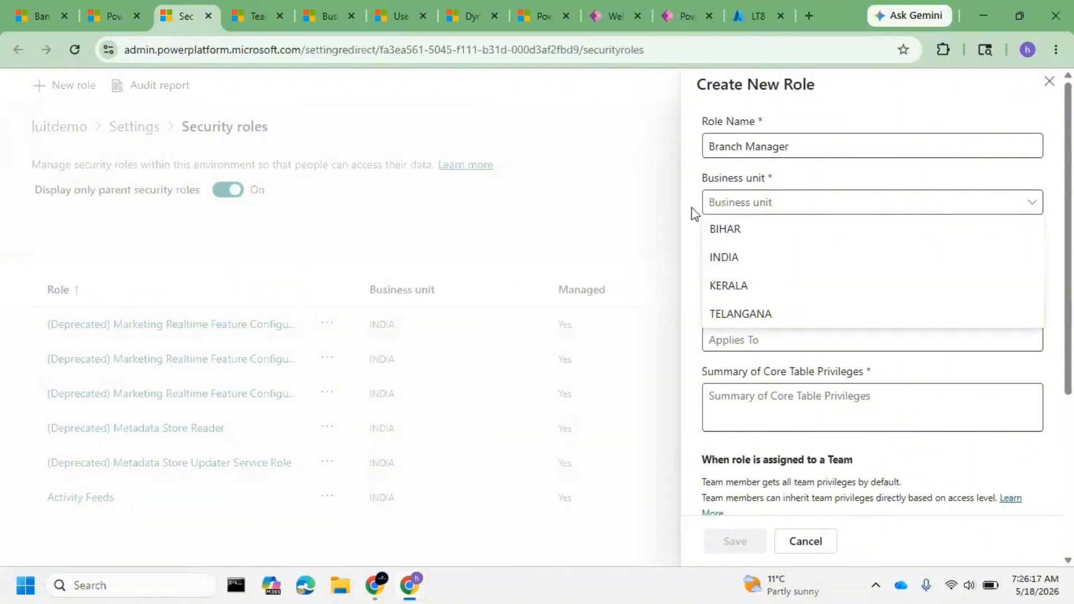
left_click(803, 258)
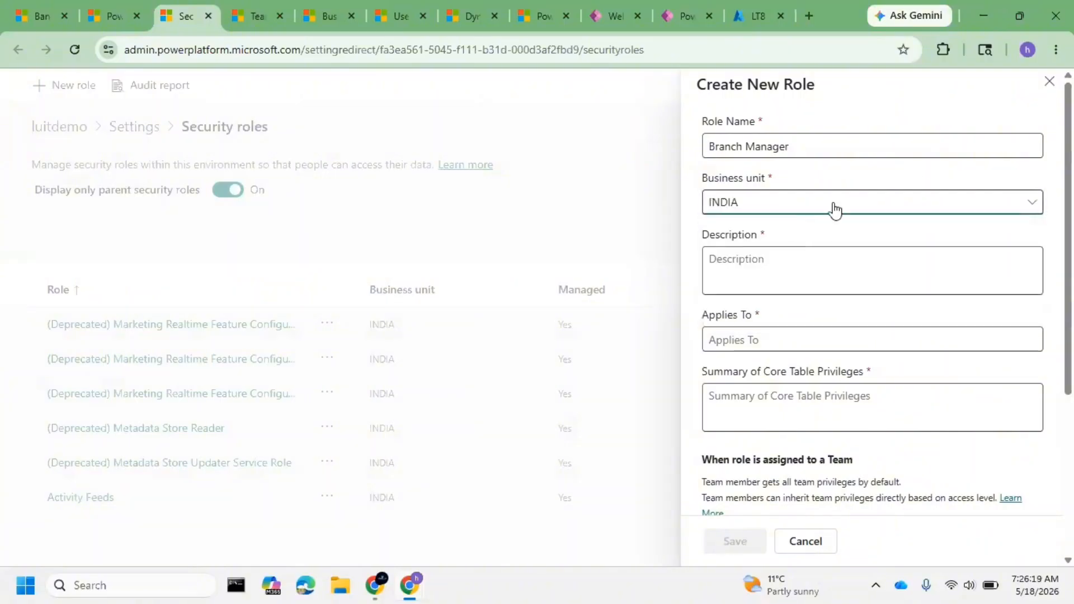
- Fill in the new role's Applies To and Summary of Core Table Privileges with "All branches"
left_click(766, 255)
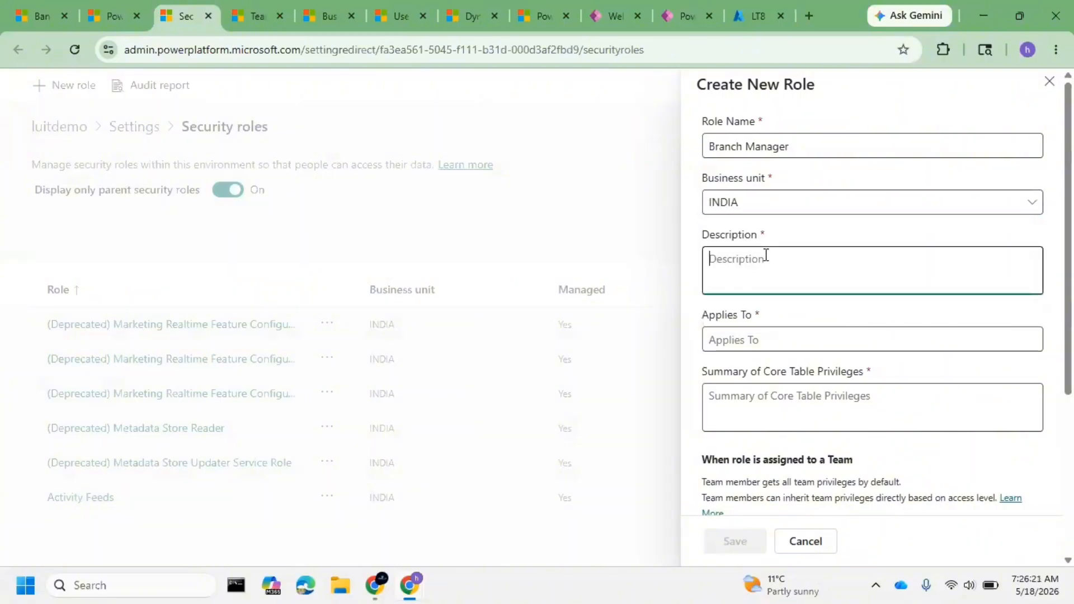
left_click(764, 347)
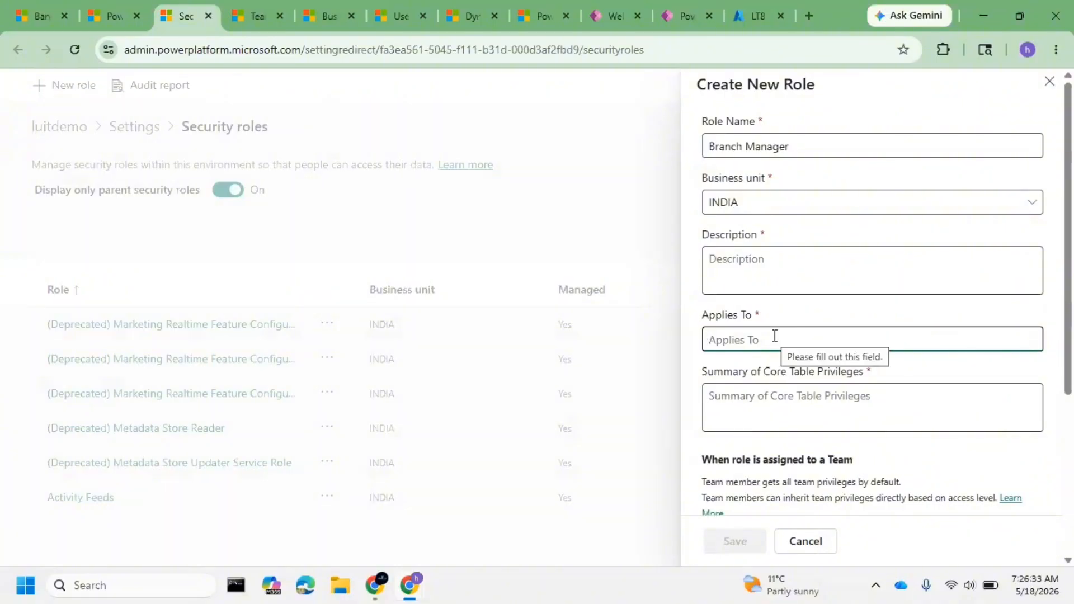
type("a")
key("BackSpace")
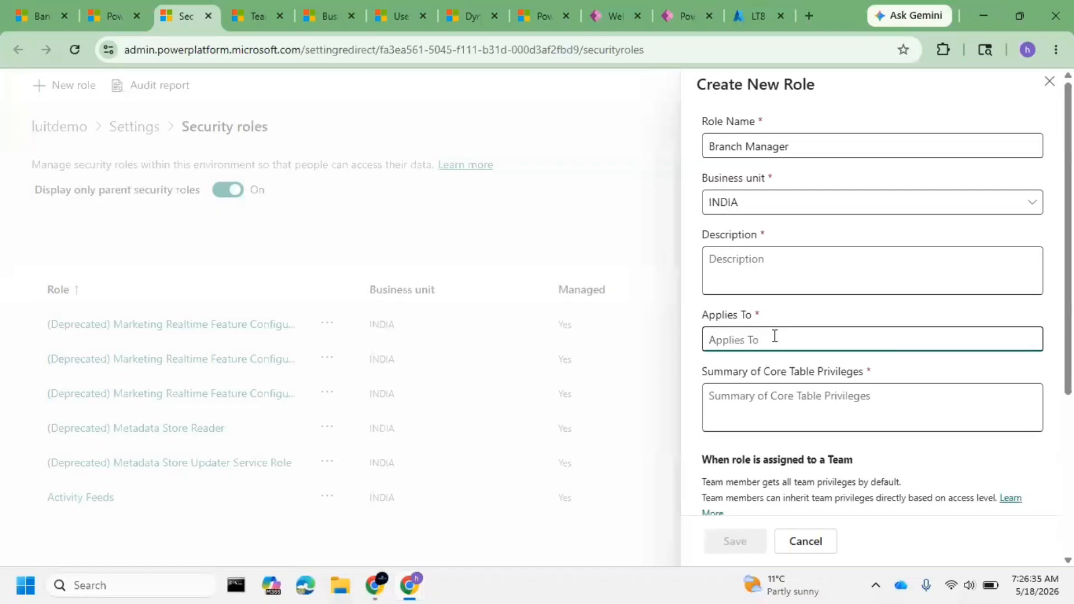
type("All branch")
key("ctrl+a")
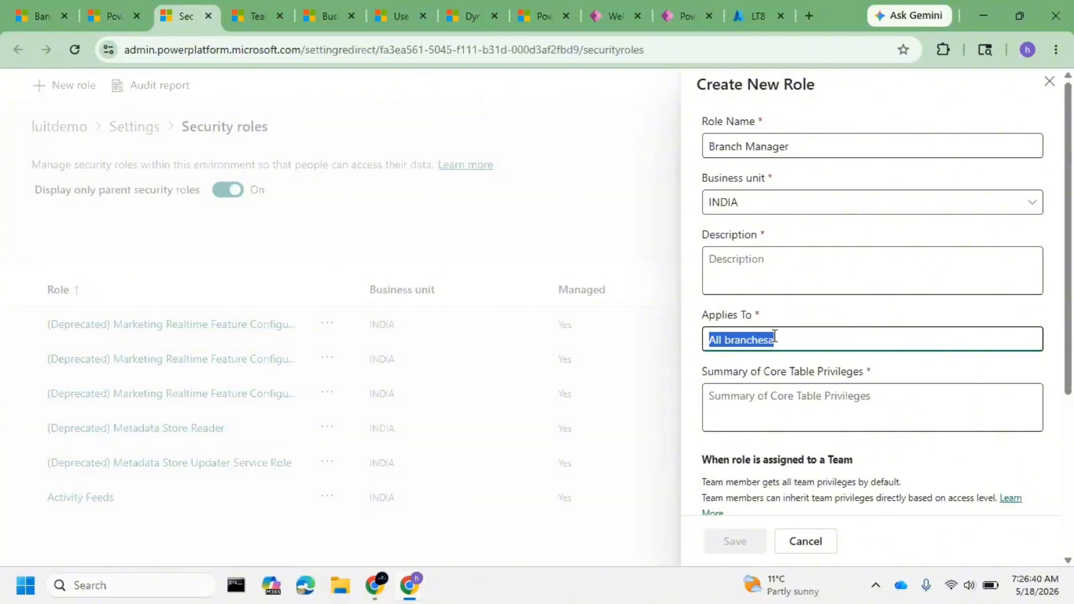
key("Right")
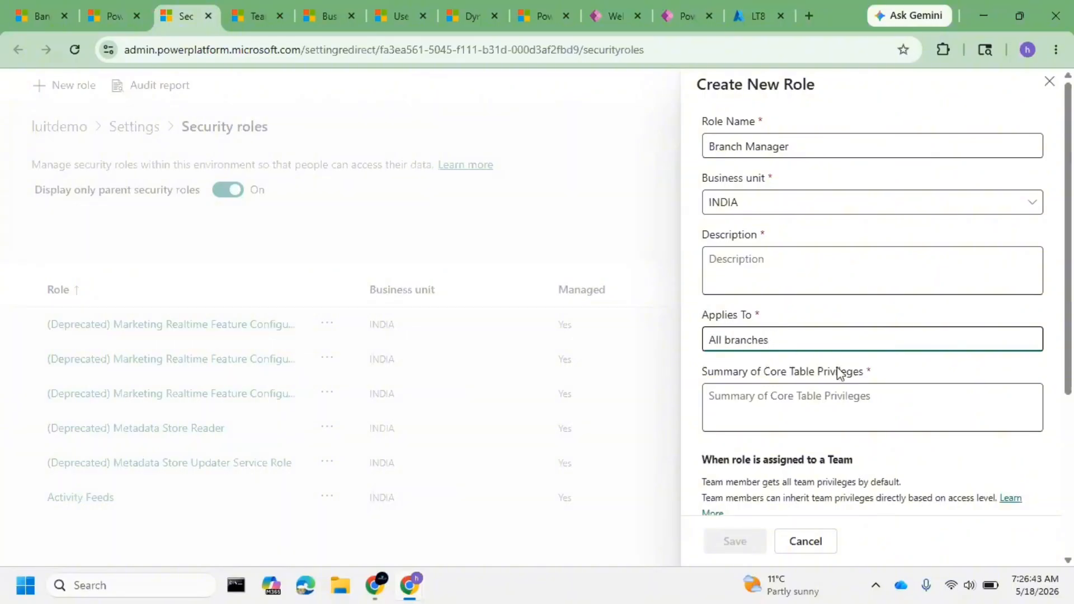
key("ctrl+a")
key("ctrl+c")
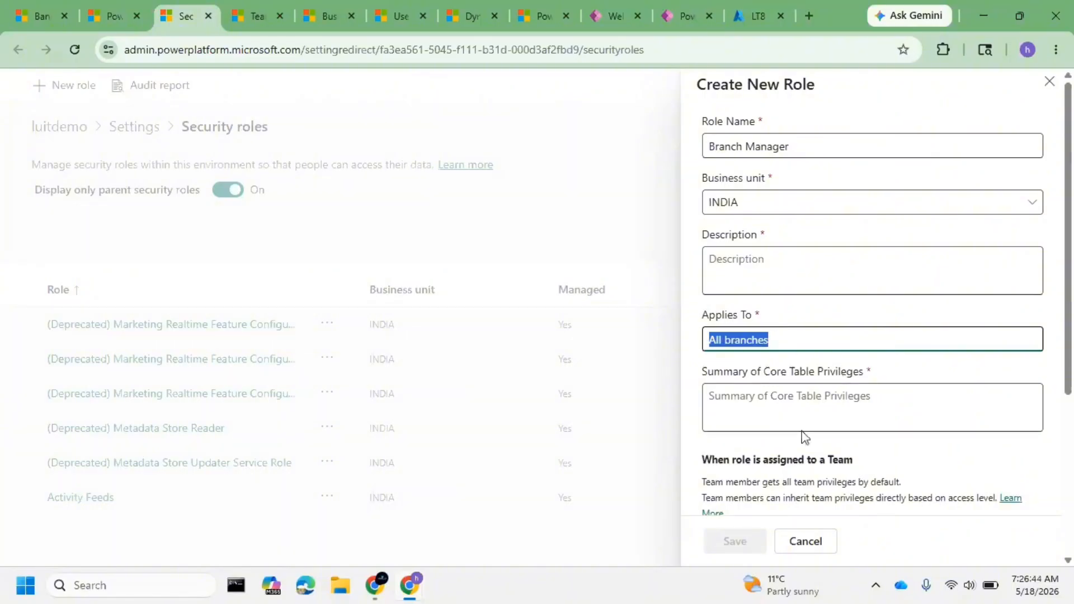
left_click(779, 405)
key("ctrl+v")
- Exclude App Opener privileges and set the member's privilege inheritance to Direct User (Basic) access level and Team privileges
scroll(787, 497, "down", 5)
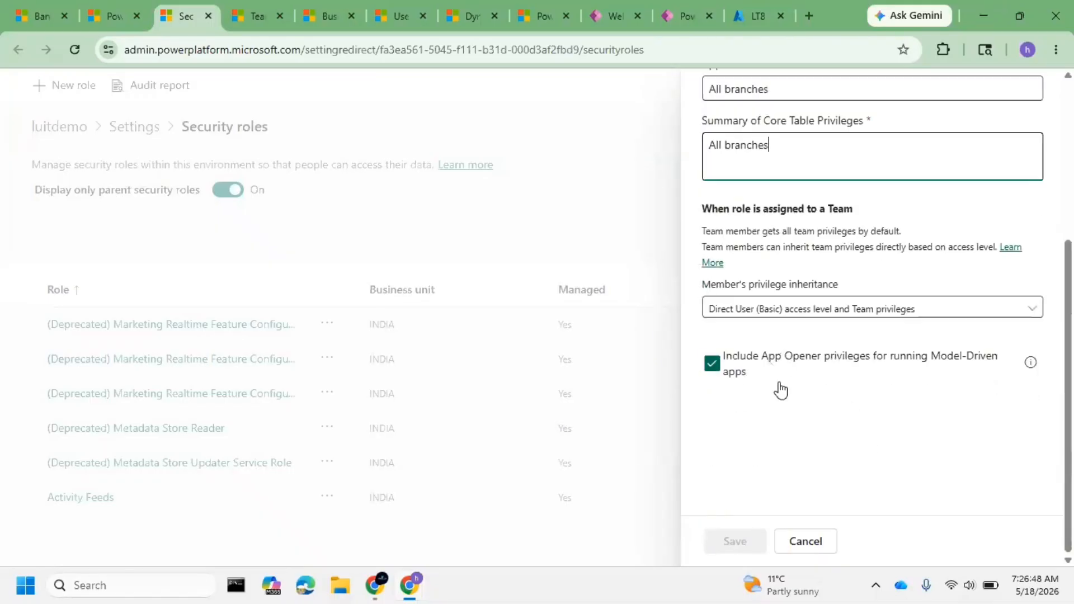
left_click(865, 311)
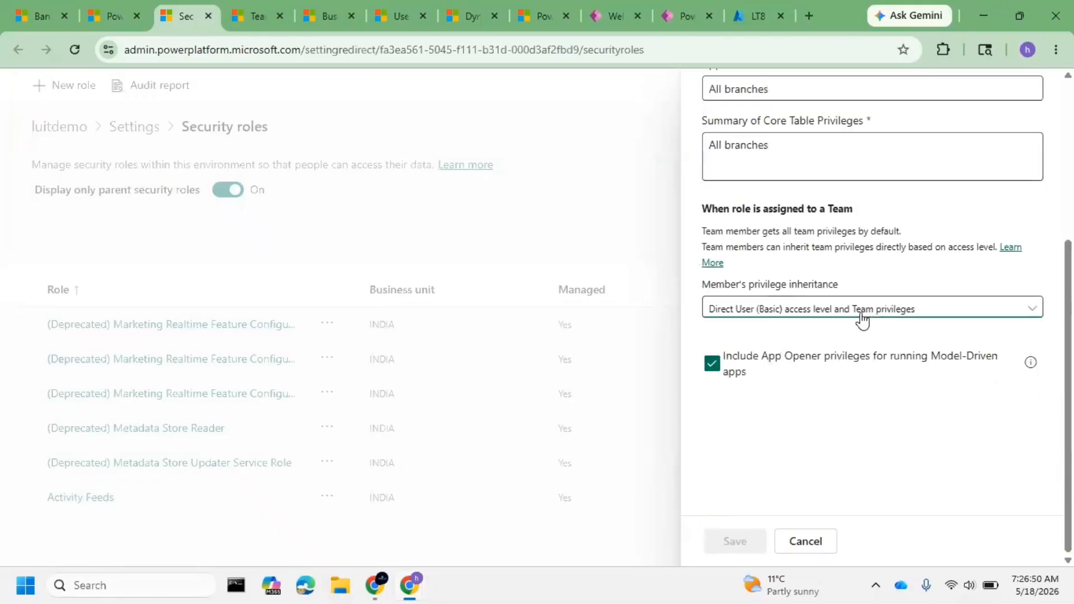
left_click(794, 334)
left_click(713, 364)
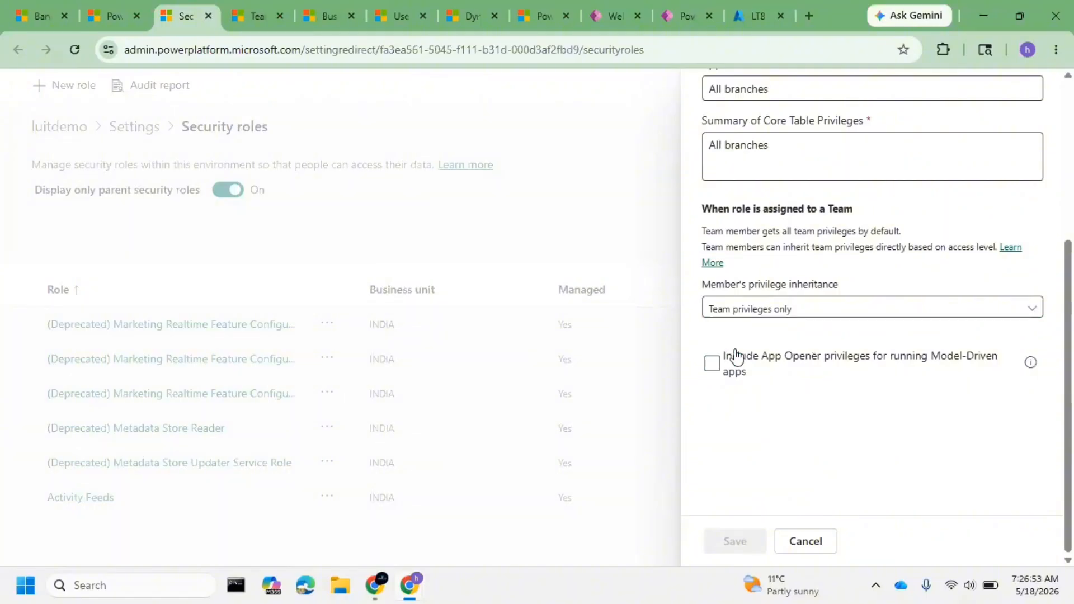
left_click(814, 311)
left_click(798, 358)
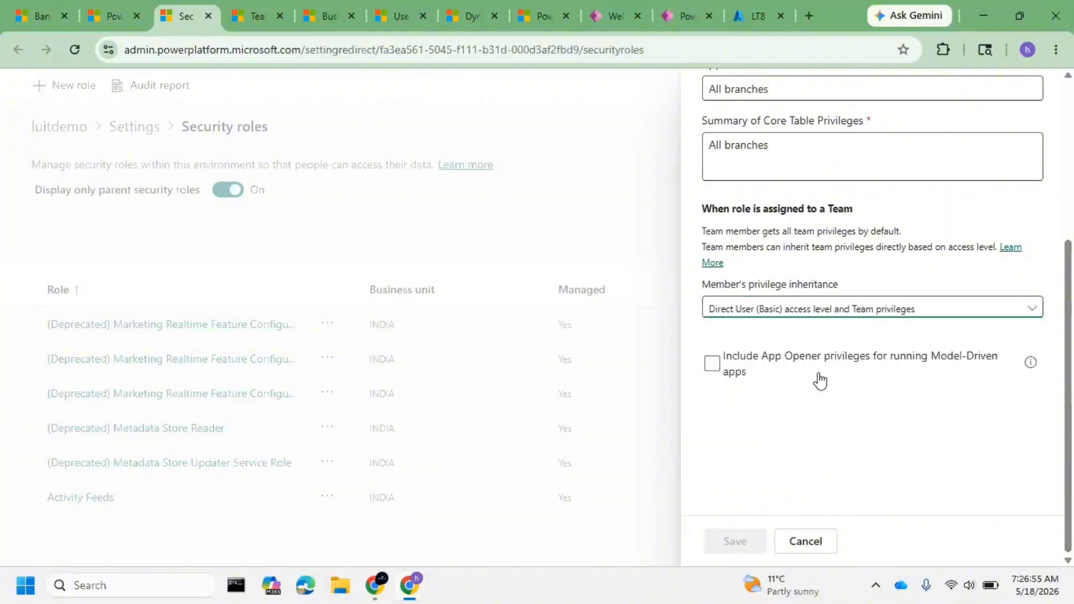
- Enter "All branches" as the role's description and save the new role
scroll(806, 364, "up", 5)
left_click(793, 261)
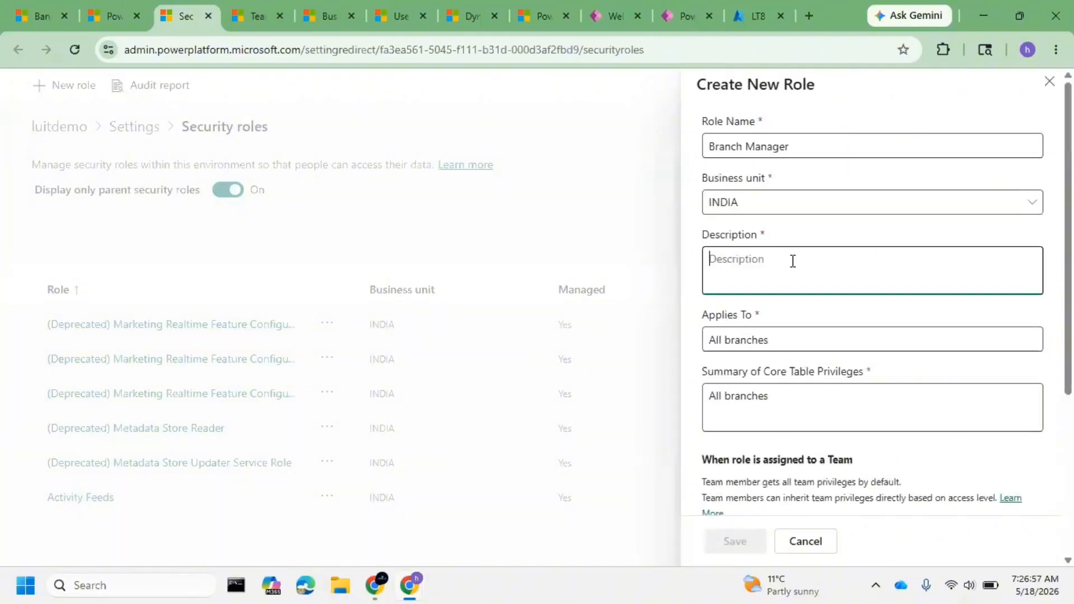
key("ctrl+v")
scroll(728, 448, "down", 4)
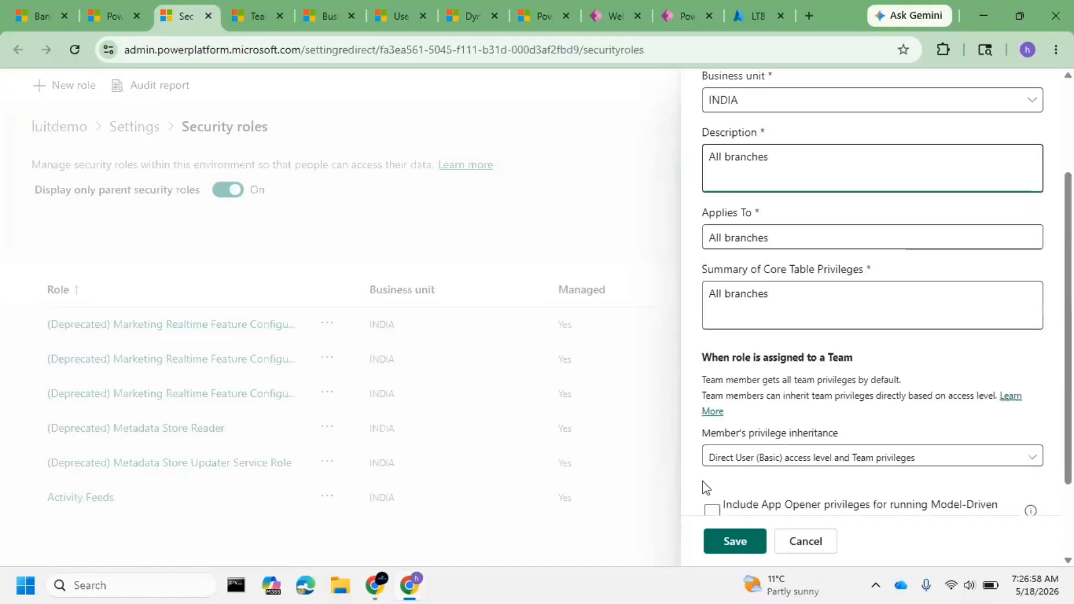
left_click(728, 539)
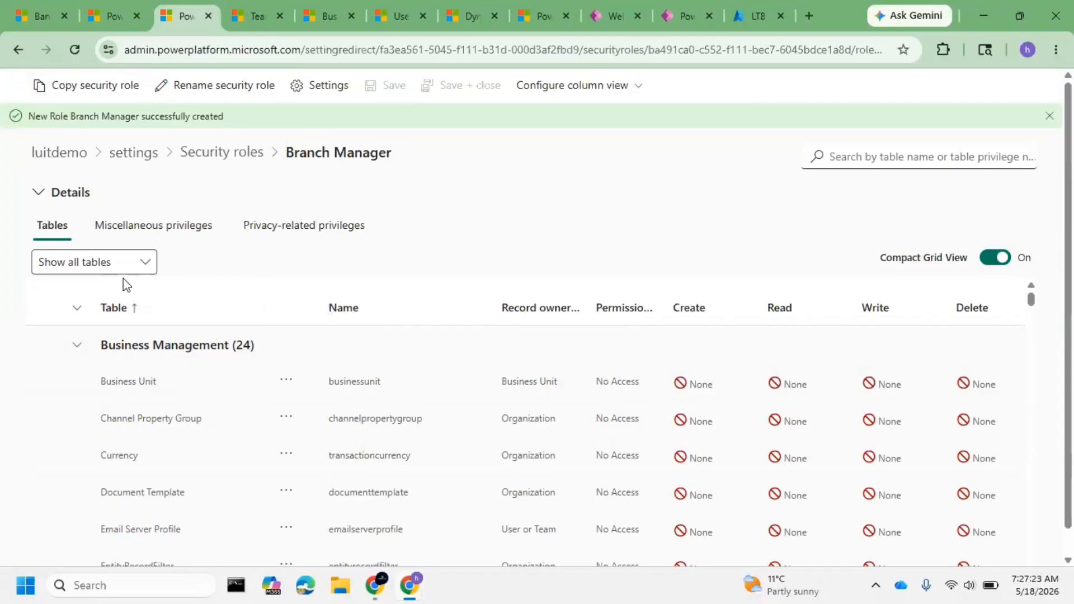
- View only the Branch Manager role's assigned tables, return to showing all tables, and look through the list
left_click(120, 263)
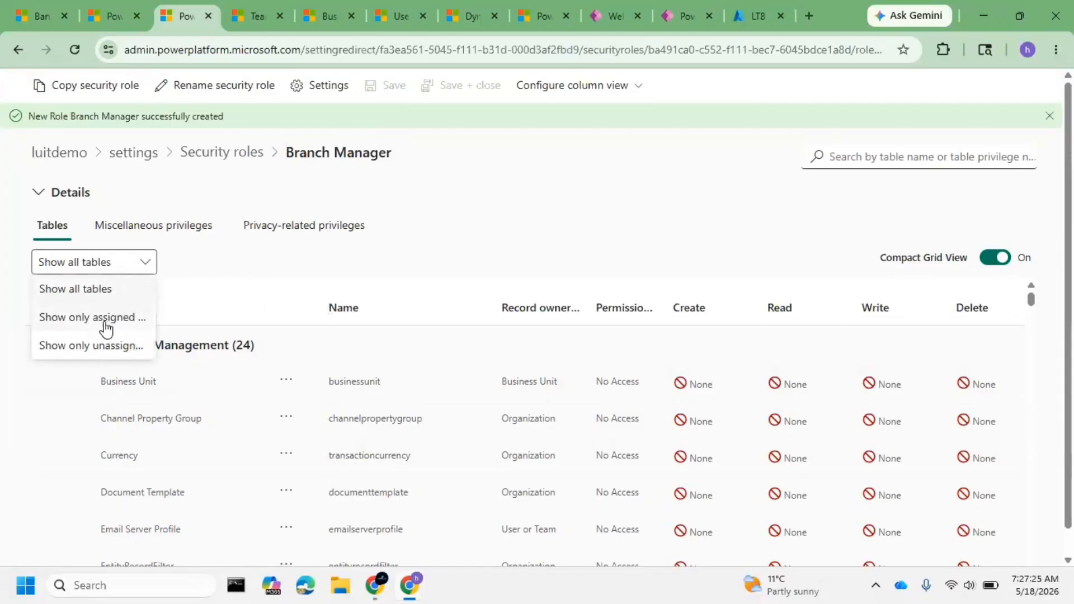
left_click(105, 325)
left_click(103, 264)
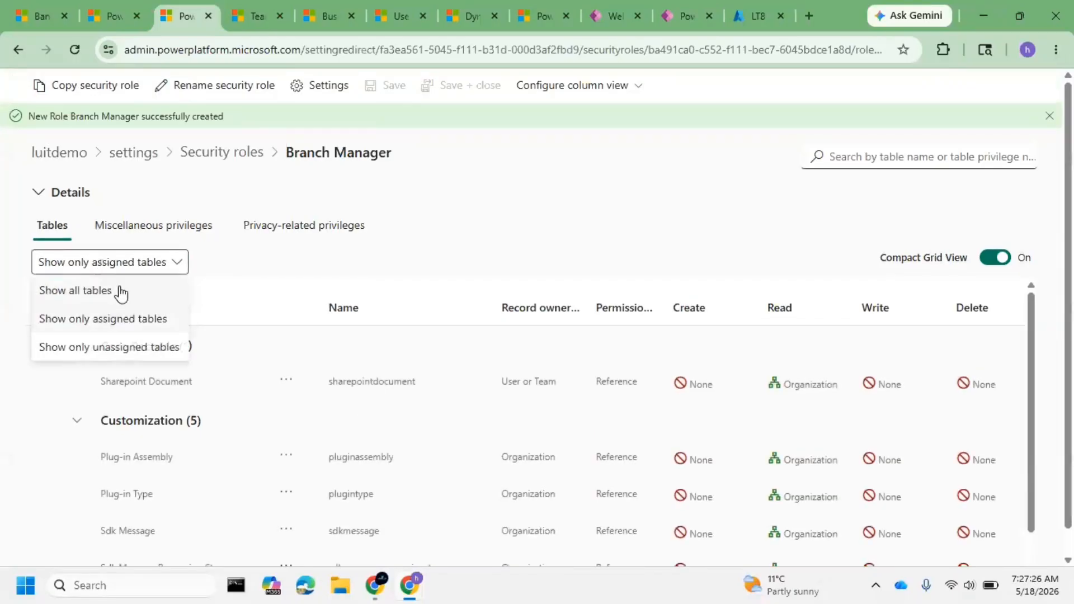
left_click(96, 290)
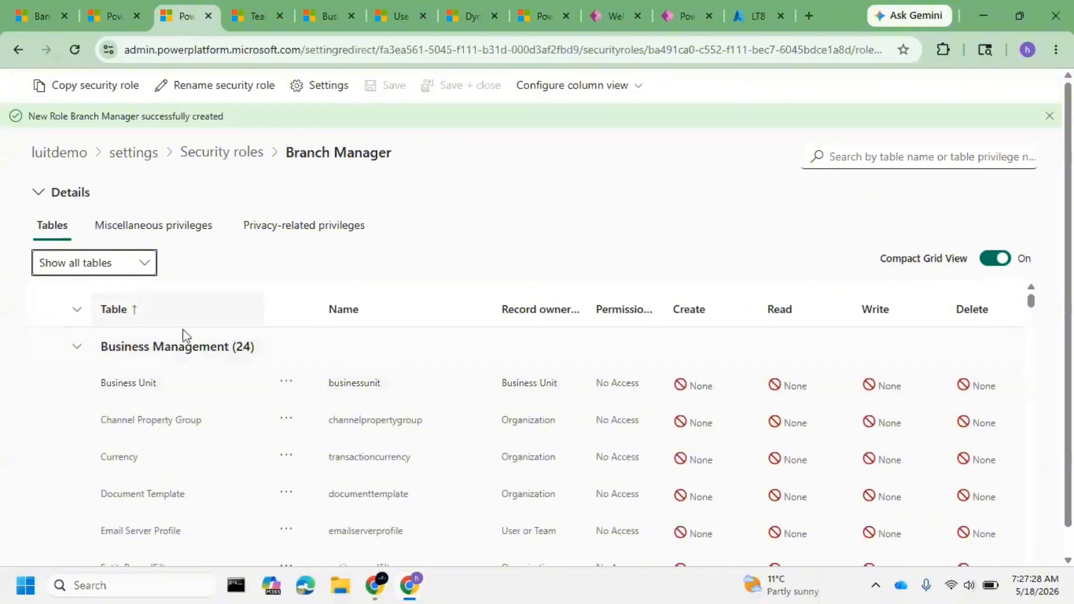
scroll(168, 389, "down", 6)
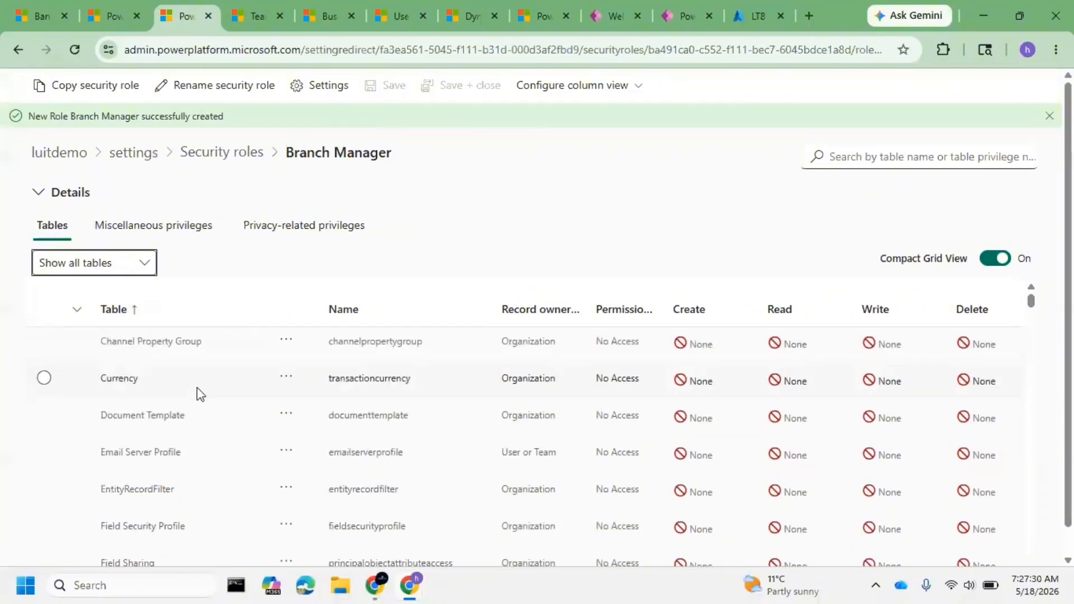
- Search the role's tables for "bank" and examine every privilege column from Create to Share
left_click(874, 165)
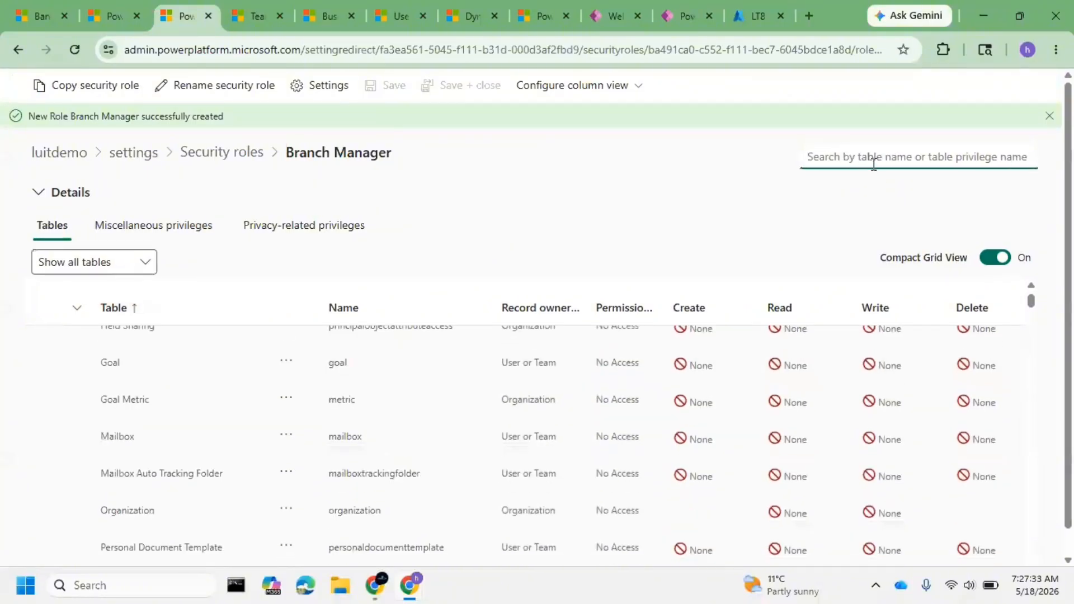
type("bank")
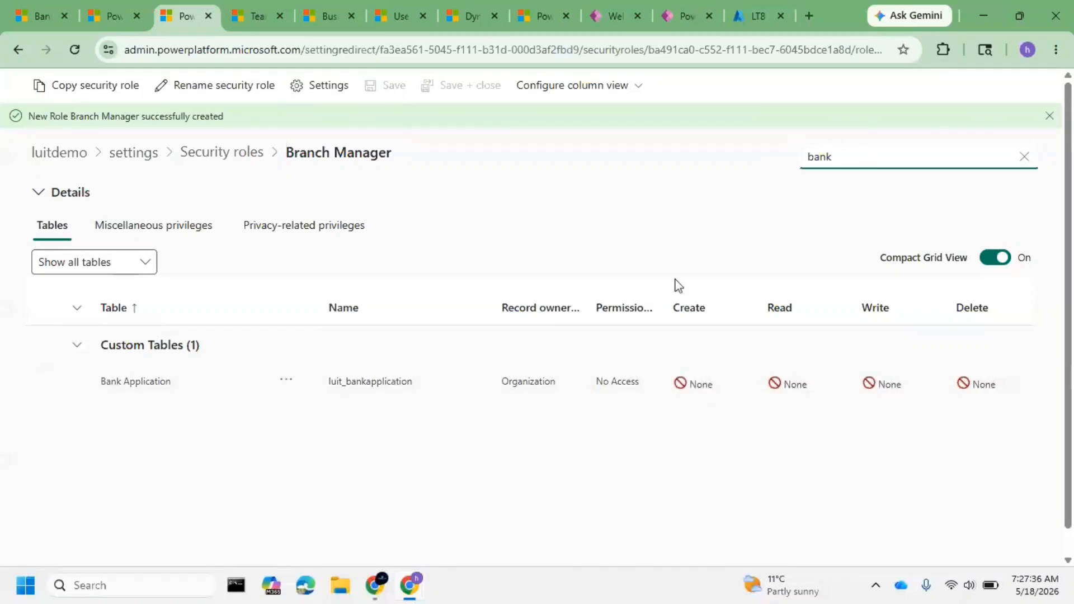
left_click(807, 411)
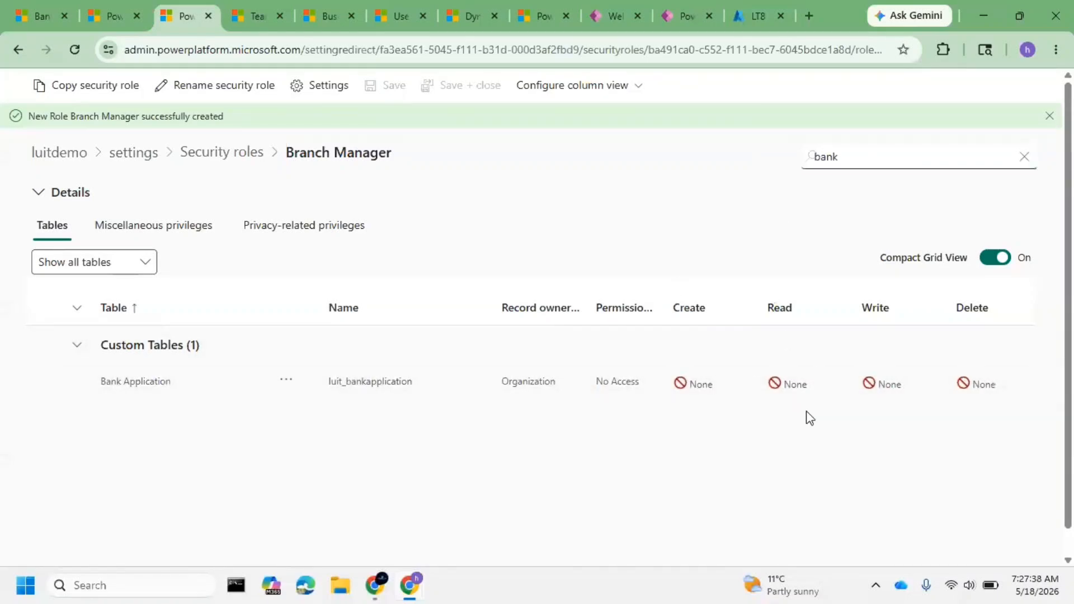
scroll(1062, 406, "down", 1)
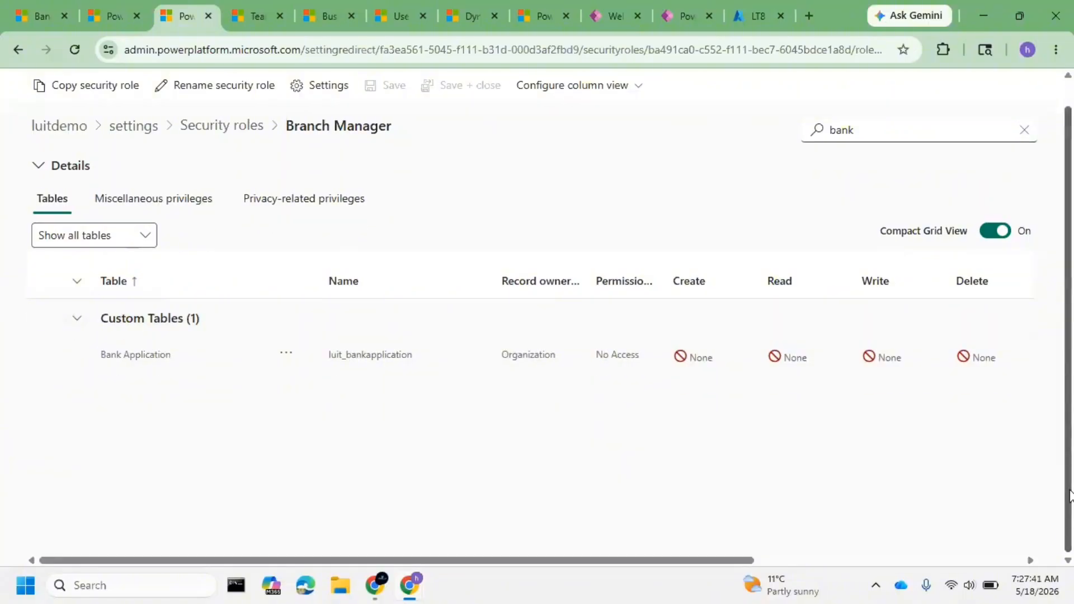
left_click_drag(674, 560, 1019, 563)
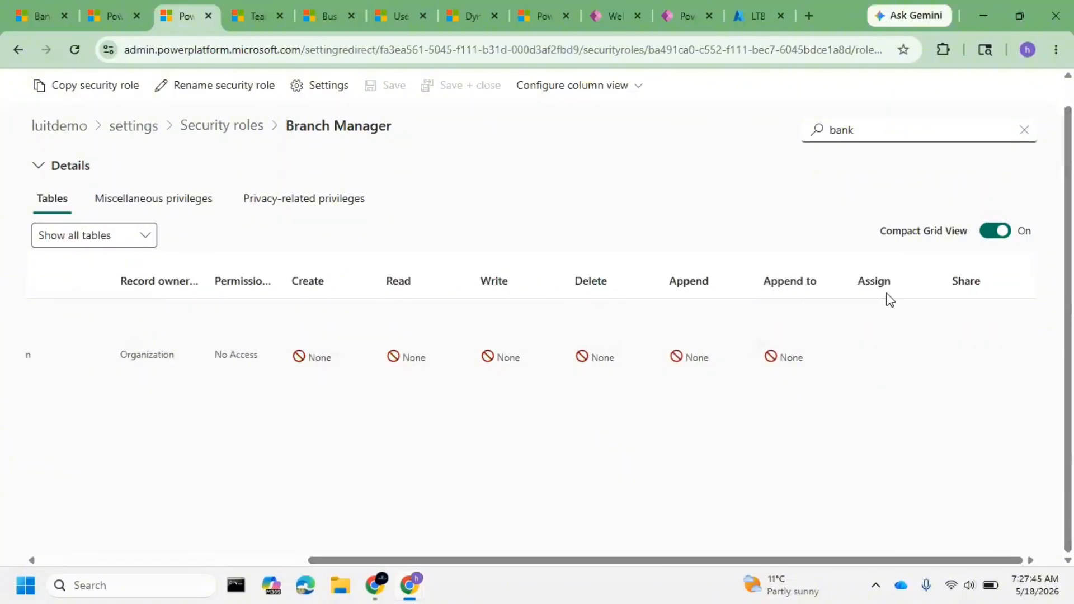
left_click_drag(785, 561, 250, 563)
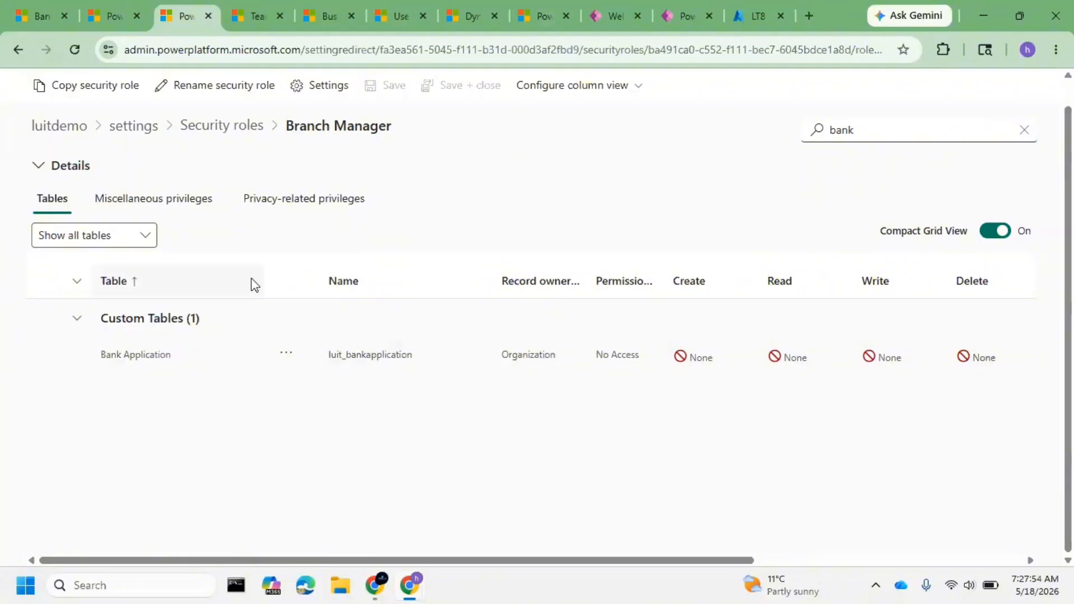
- Search the role's tables for the prefix "luit" and look through the custom tables
left_click(901, 127)
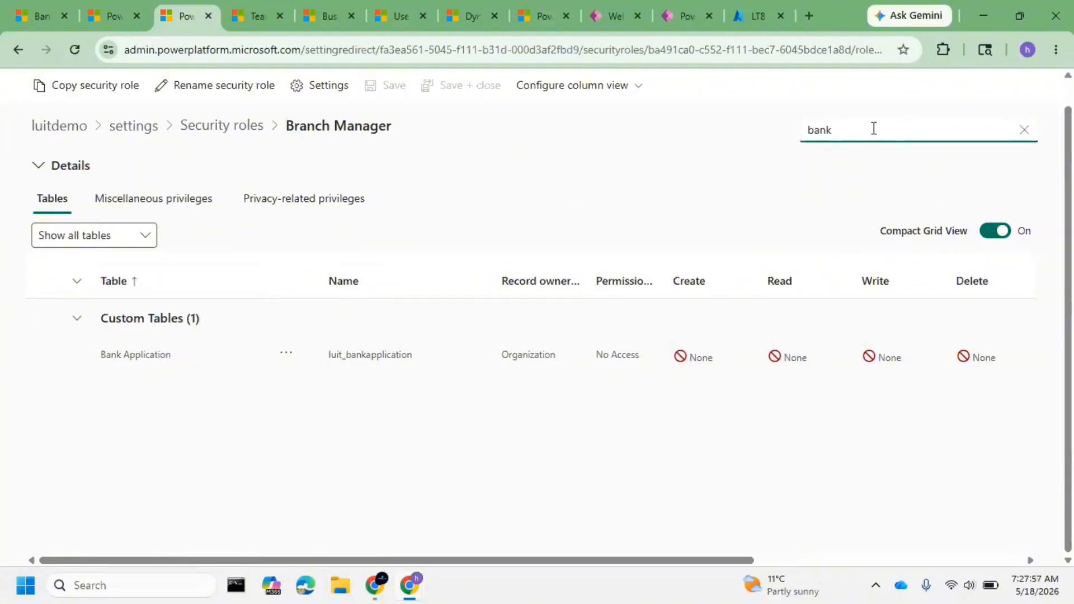
double_click(874, 128)
type("luit")
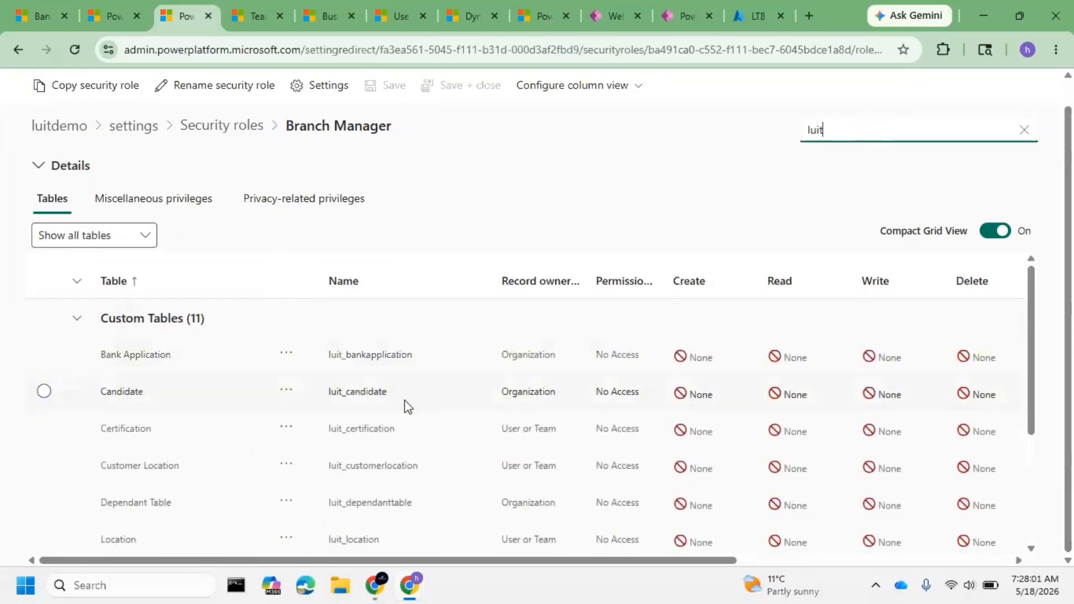
scroll(820, 392, "down", 3)
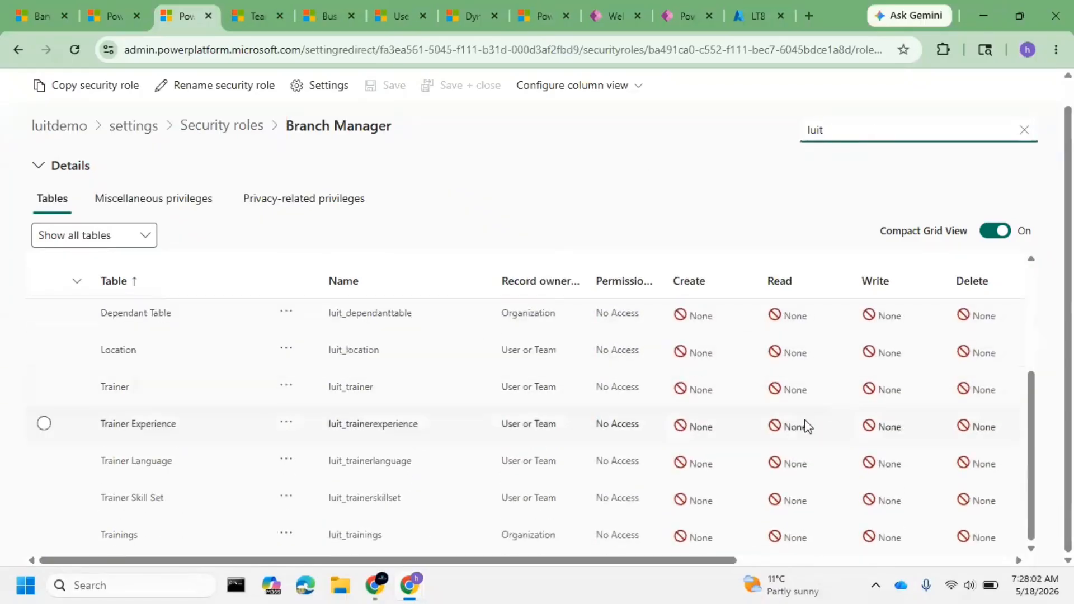
scroll(805, 426, "up", 3)
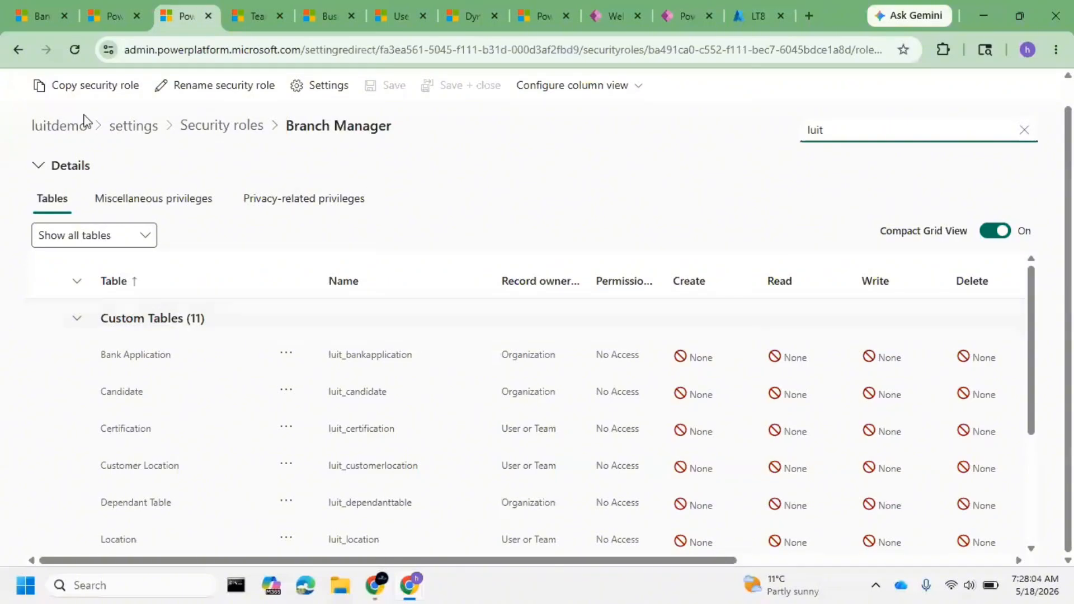
- Set the Create privilege on the Bank Application table to Organization for the Branch Manager role
left_click_drag(286, 132, 421, 140)
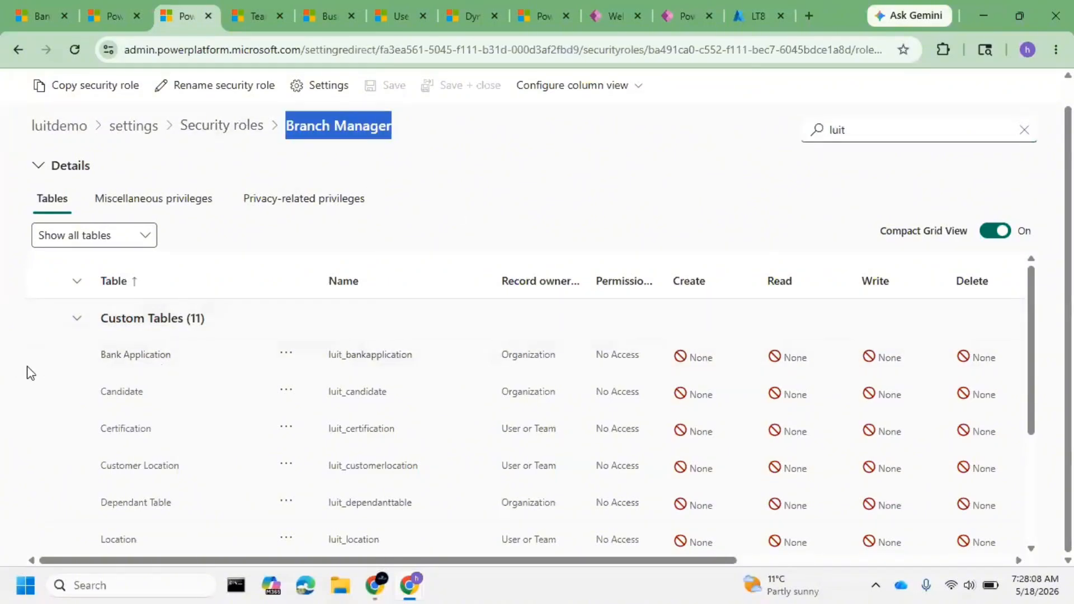
left_click(44, 355)
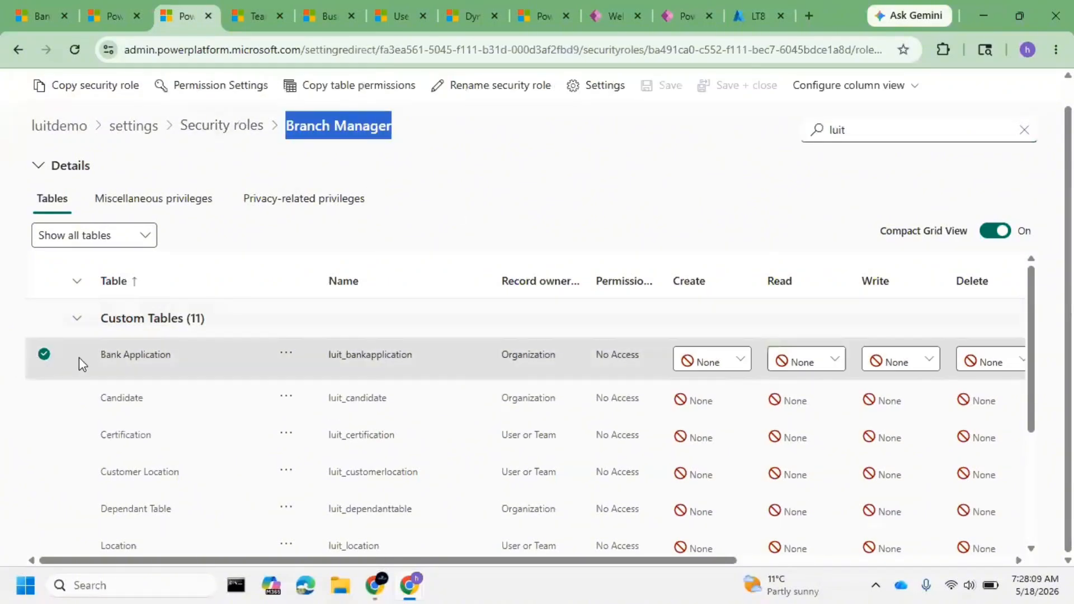
left_click(740, 369)
left_click(723, 392)
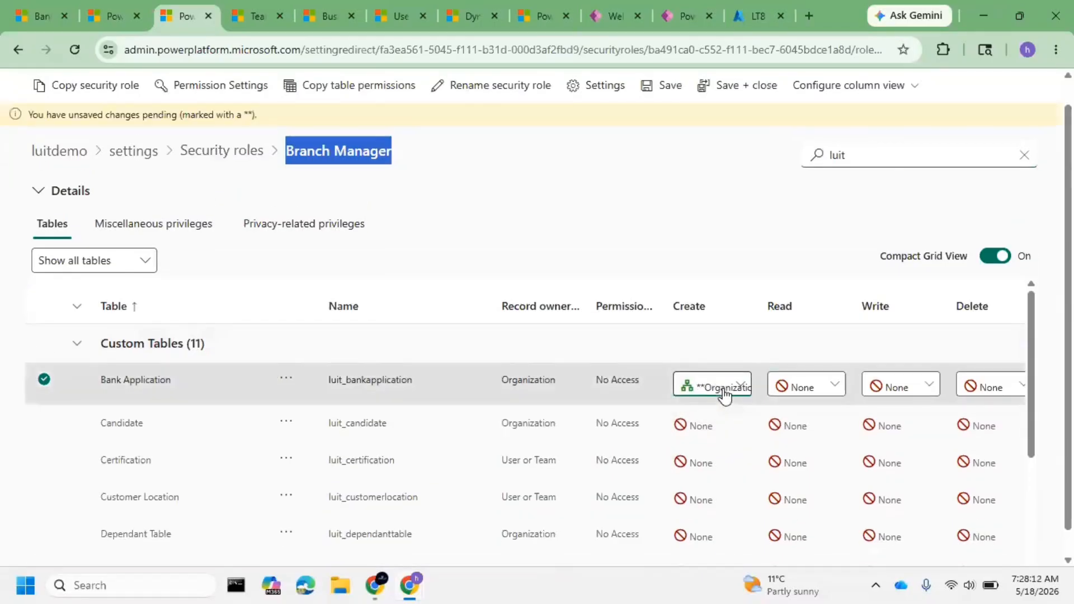
- Set the Read and Write privileges on the Bank Application table to Organization for the Branch Manager role
left_click(826, 386)
left_click(825, 412)
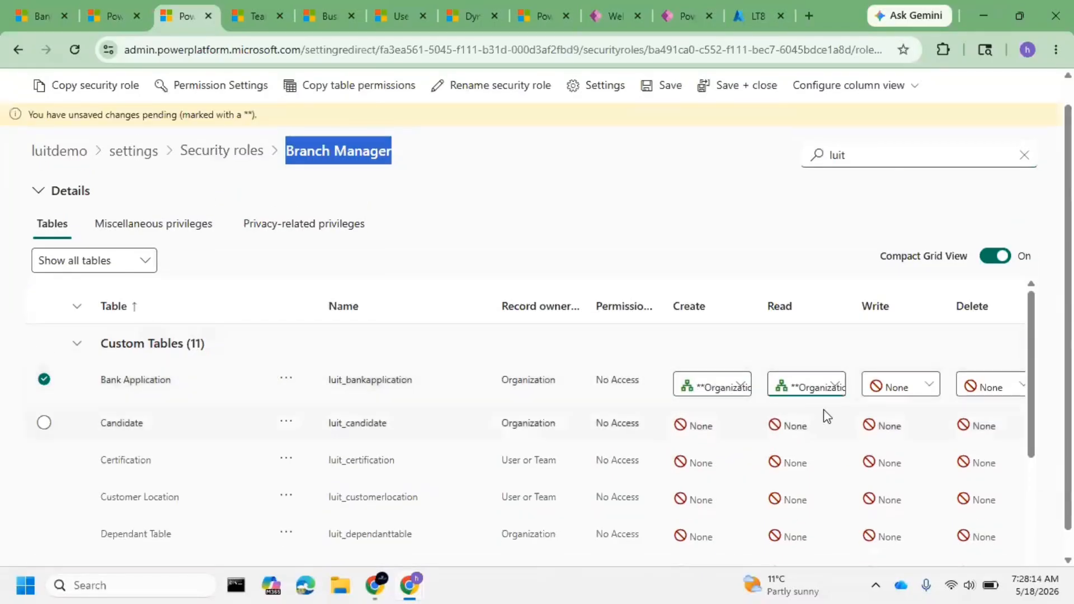
left_click(909, 391)
left_click(902, 414)
- Set the Delete, Append and Append to privileges on the Bank Application table to Organization and save the Branch Manager role
scroll(760, 522, "down", 5)
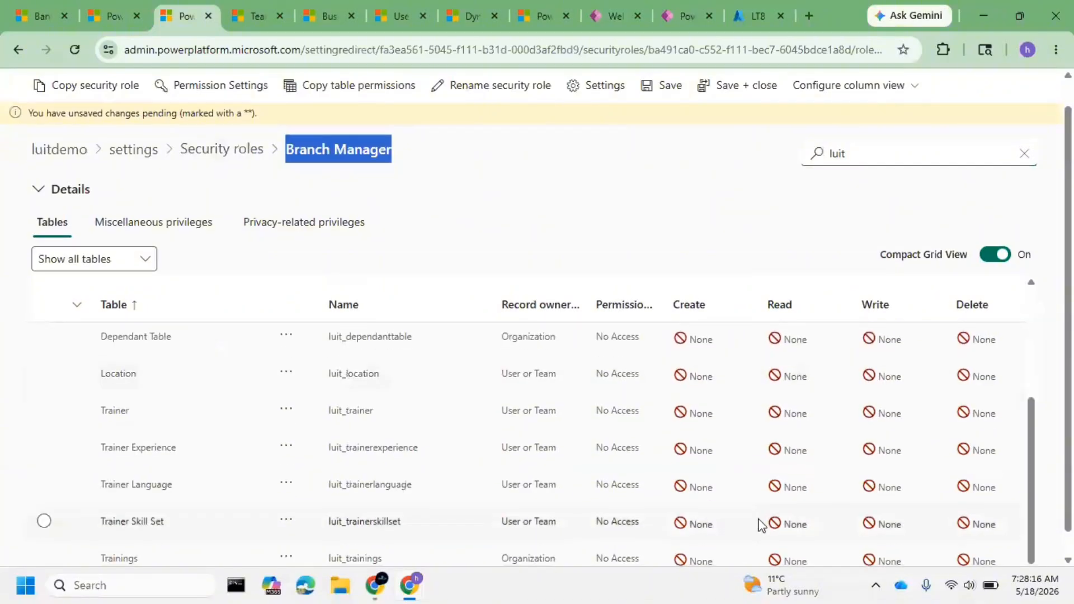
left_click_drag(707, 560, 980, 560)
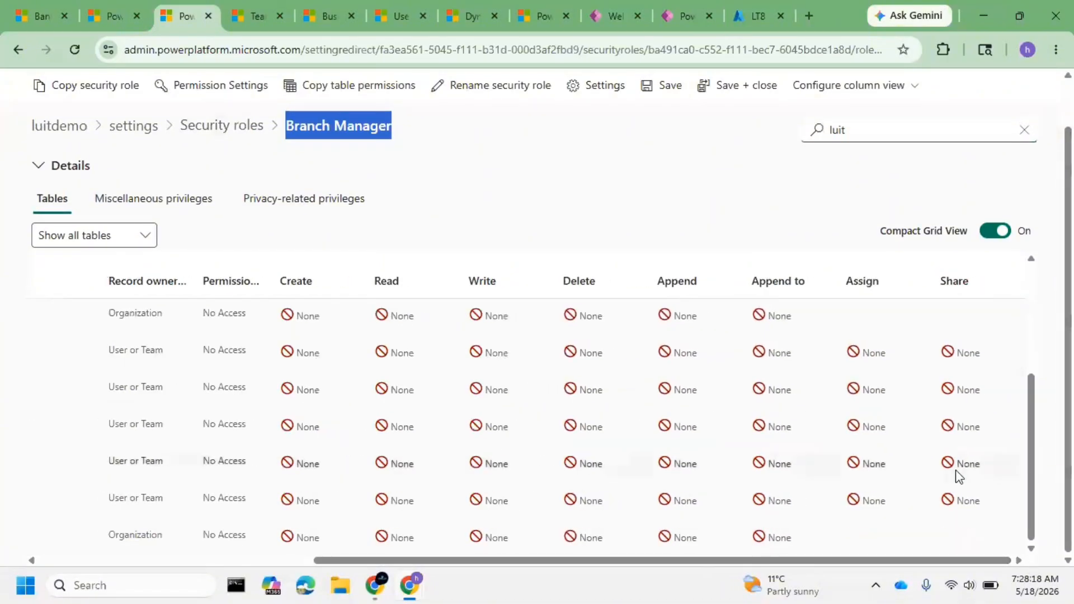
scroll(594, 376, "up", 5)
left_click(594, 369)
left_click(624, 385)
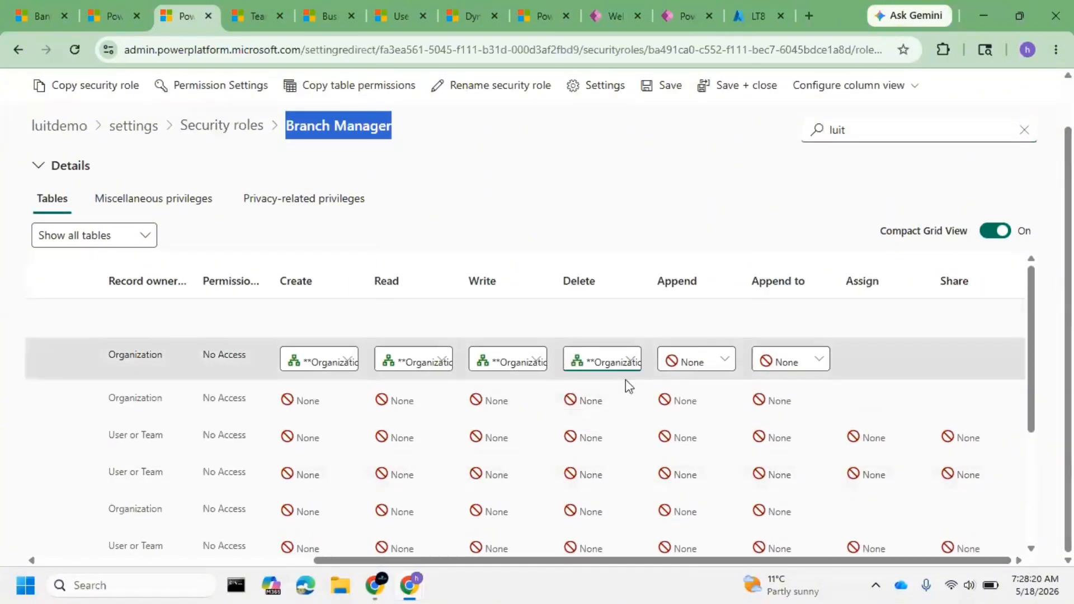
left_click(717, 364)
left_click(720, 399)
left_click(815, 364)
left_click(806, 387)
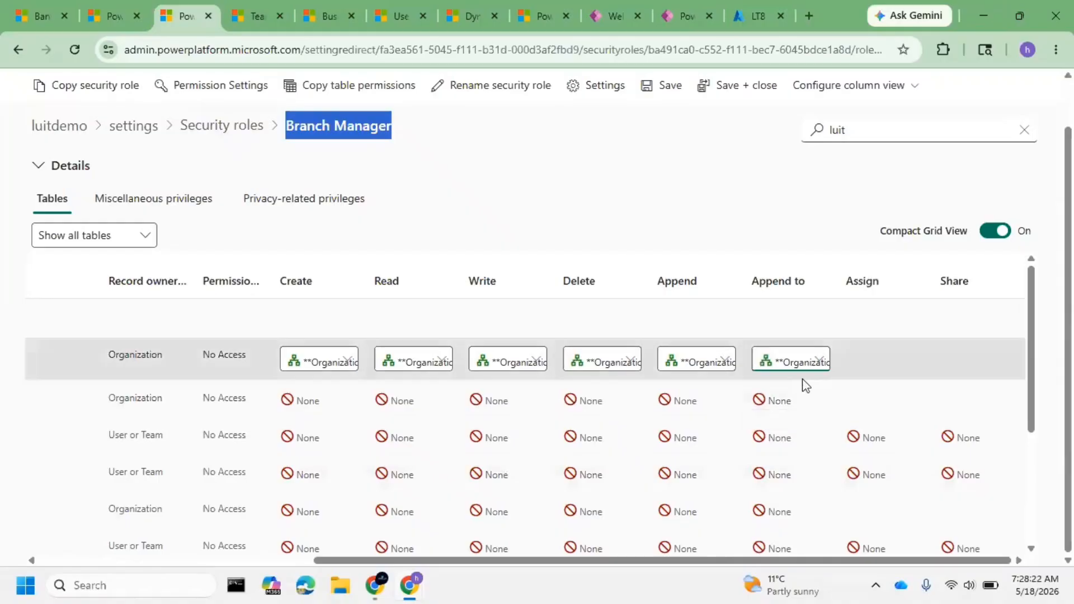
left_click(857, 570)
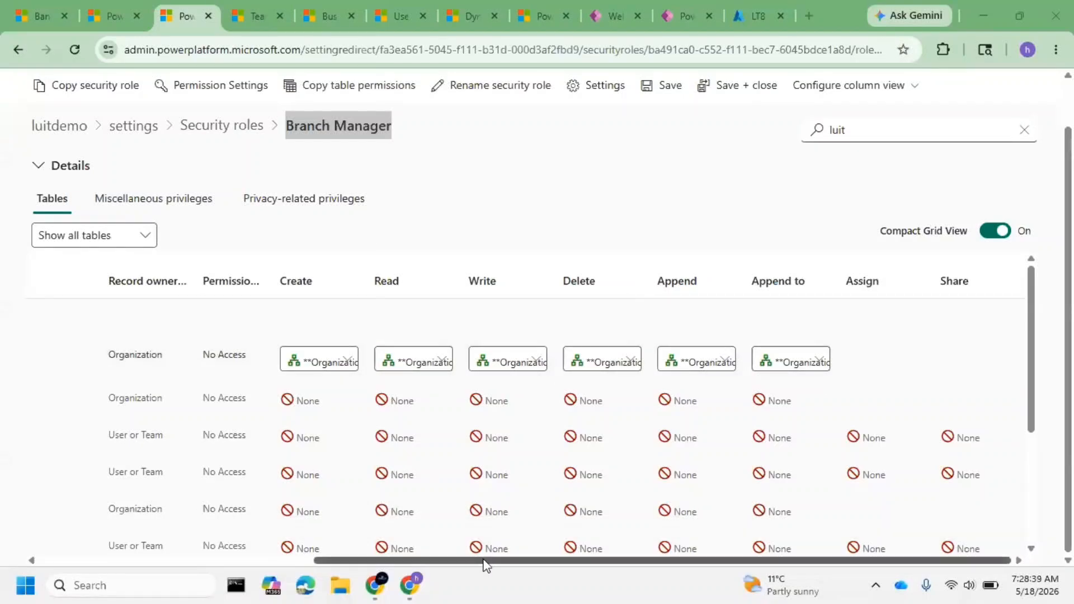
left_click_drag(493, 565, 230, 560)
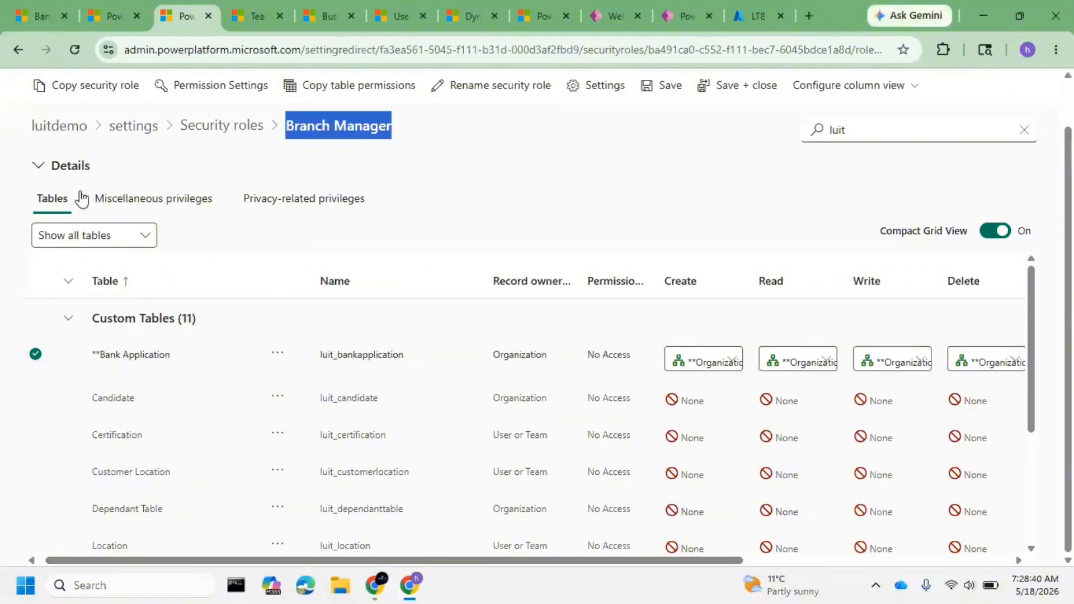
left_click(649, 94)
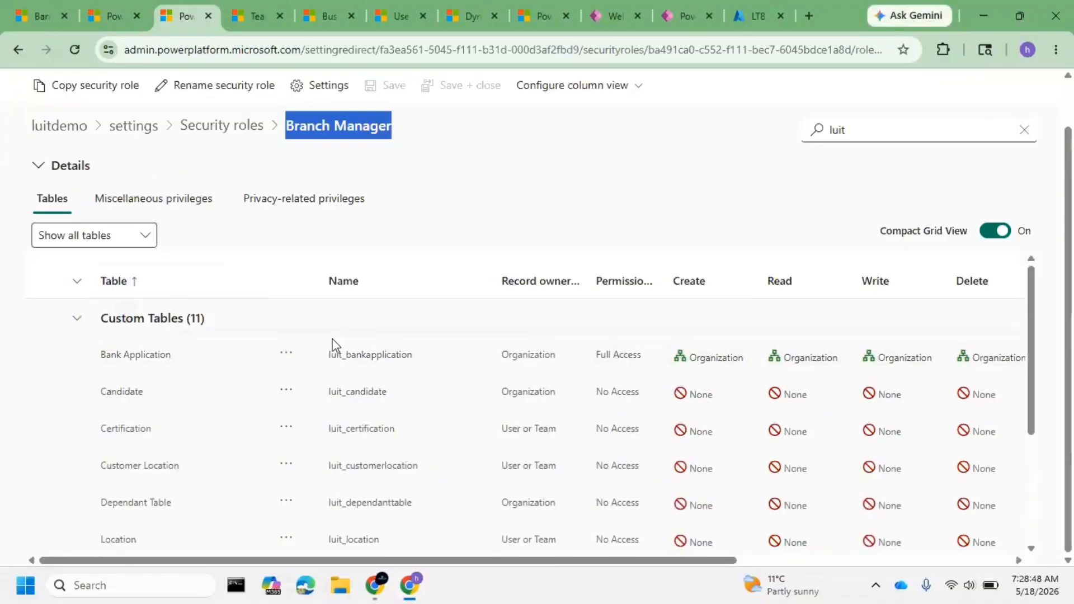
- Return to the security roles list and start a new role named Bank Assistant in the INDIA business unit
left_click(246, 138)
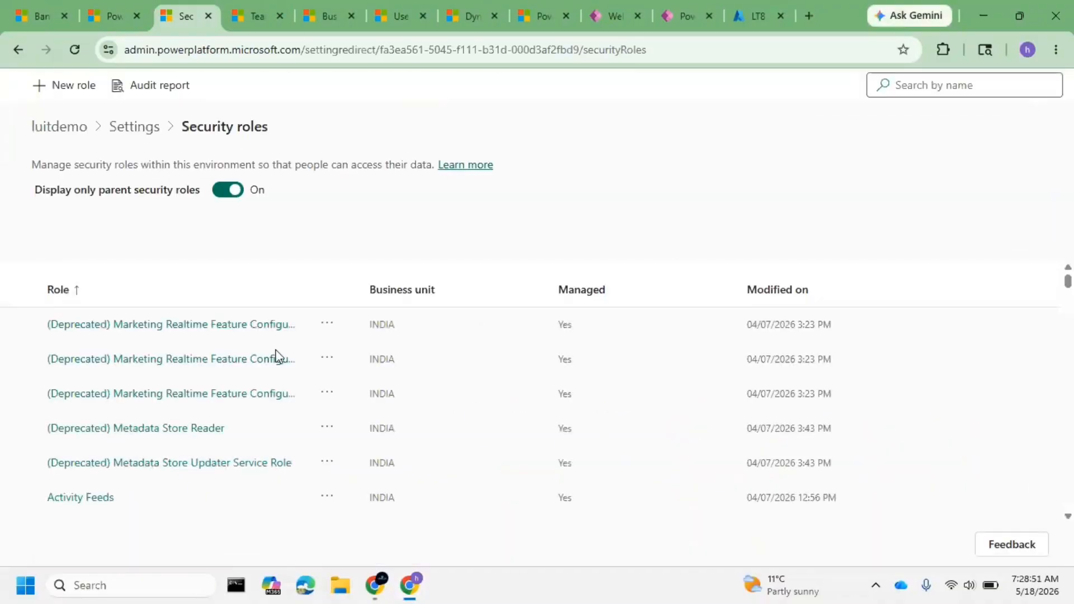
left_click(65, 86)
left_click(753, 147)
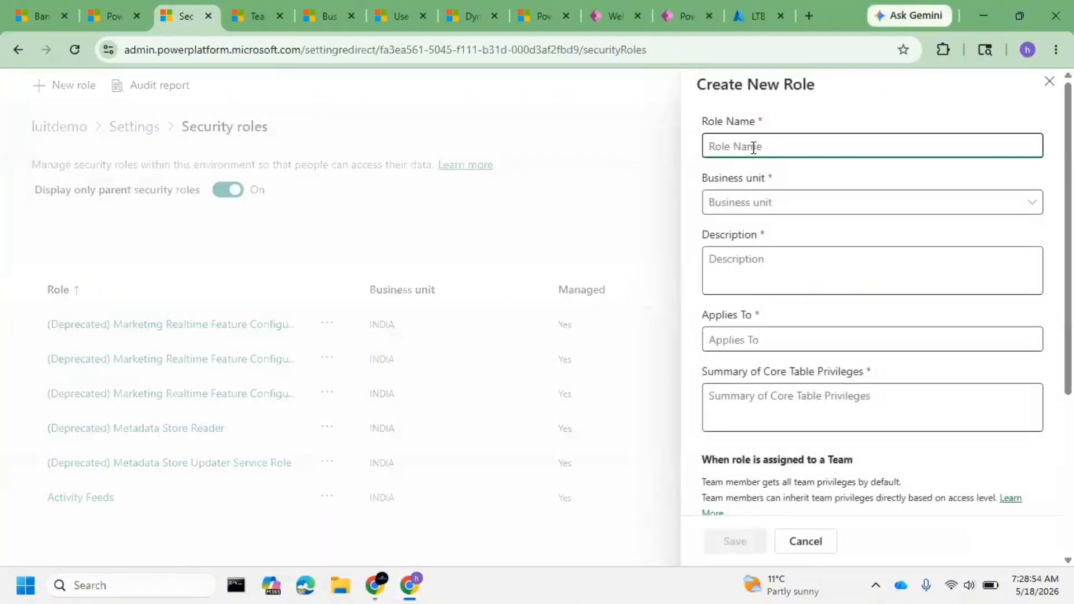
type("Bank Assistant")
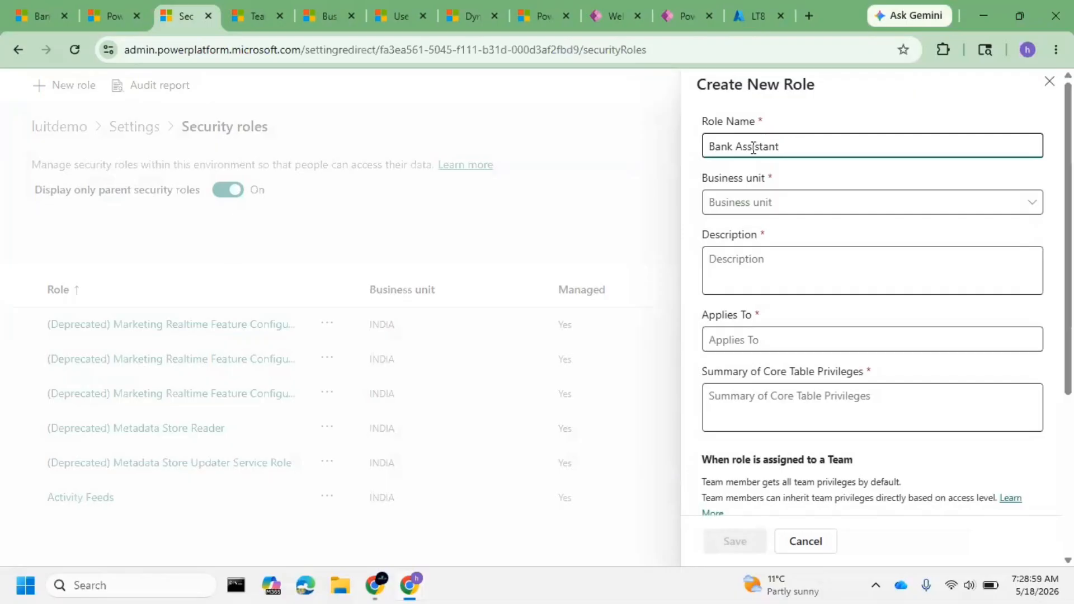
left_click(793, 204)
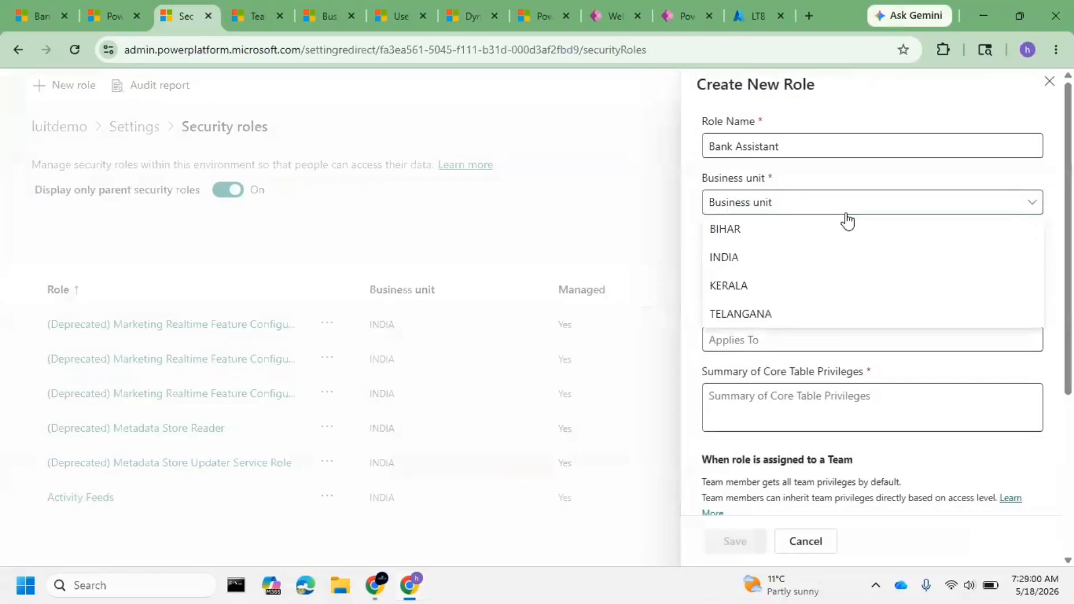
left_click(801, 259)
- Enter "Bank Assistant" as the new role's description, Applies To and summary of core table privileges, and save the role
left_click(784, 285)
left_click(773, 343)
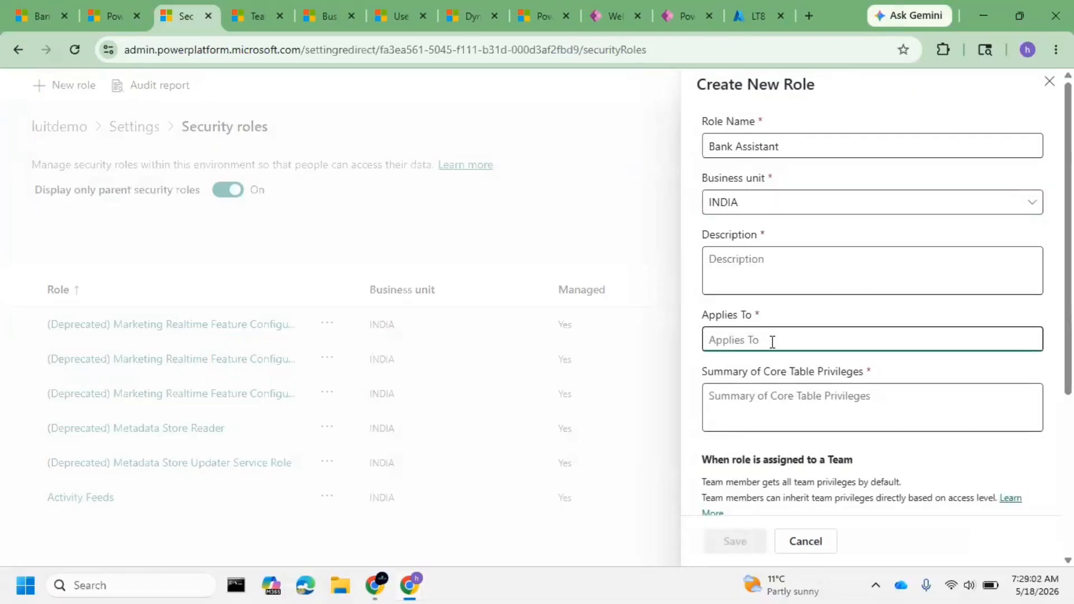
type("Bank Assistant")
key("ctrl+a")
key("ctrl+c")
left_click(762, 398)
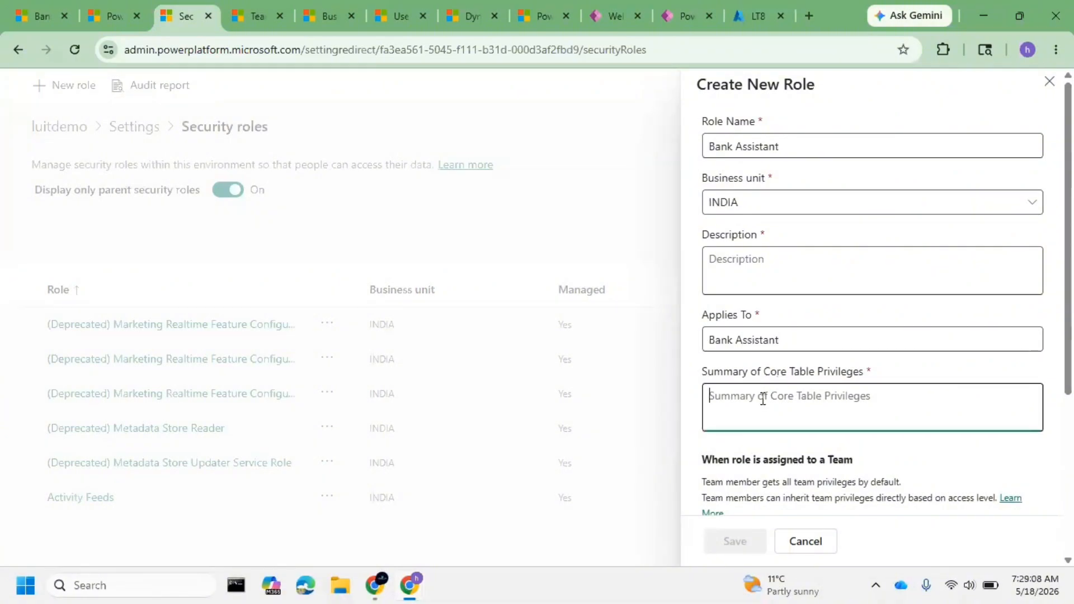
key("ctrl+v")
scroll(767, 237, "down", 3)
left_click(736, 123)
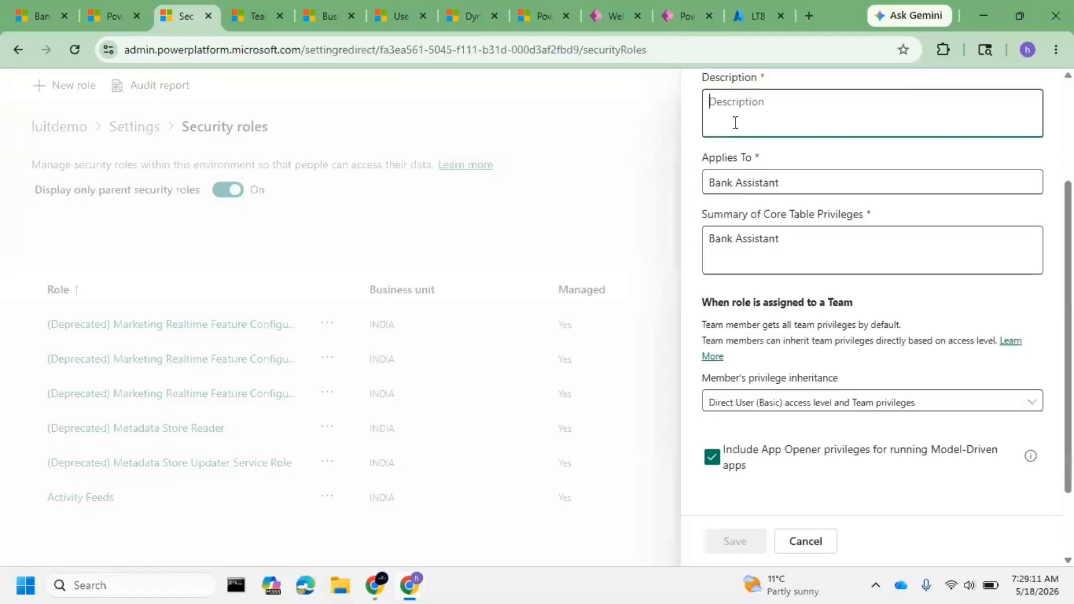
key("ctrl+v")
left_click(737, 541)
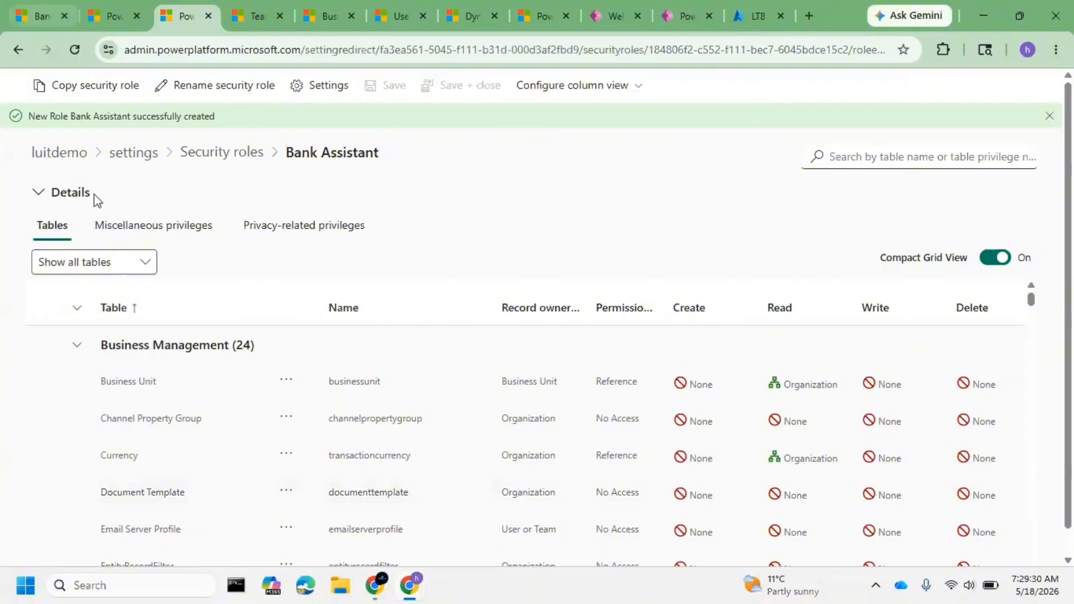
- Search the Bank Assistant role's tables for "bank", set the Read privilege on Bank Application to Organization, and save
left_click(912, 160)
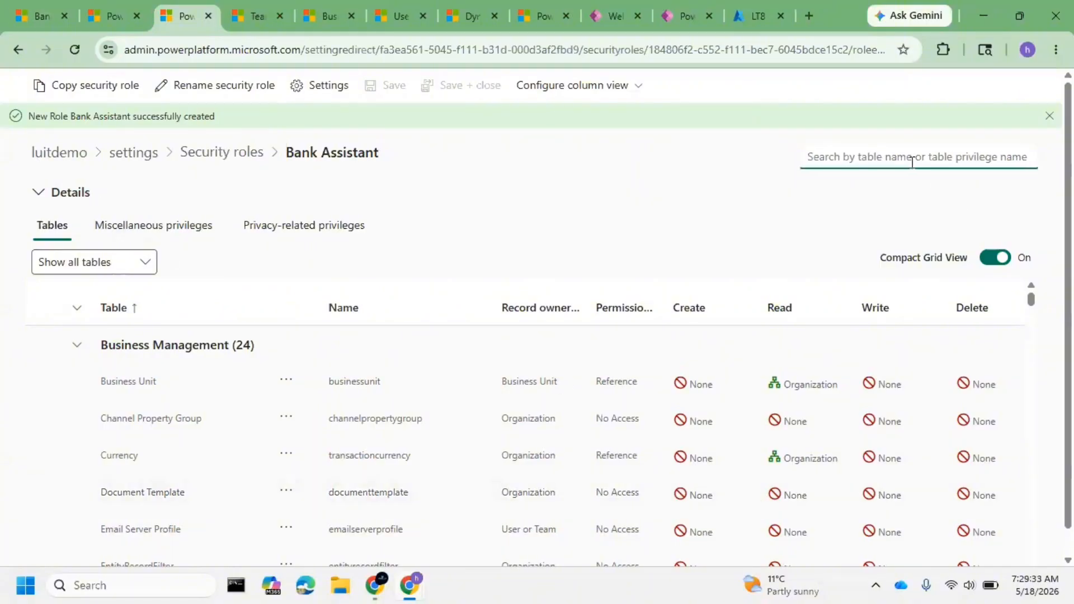
type("bank")
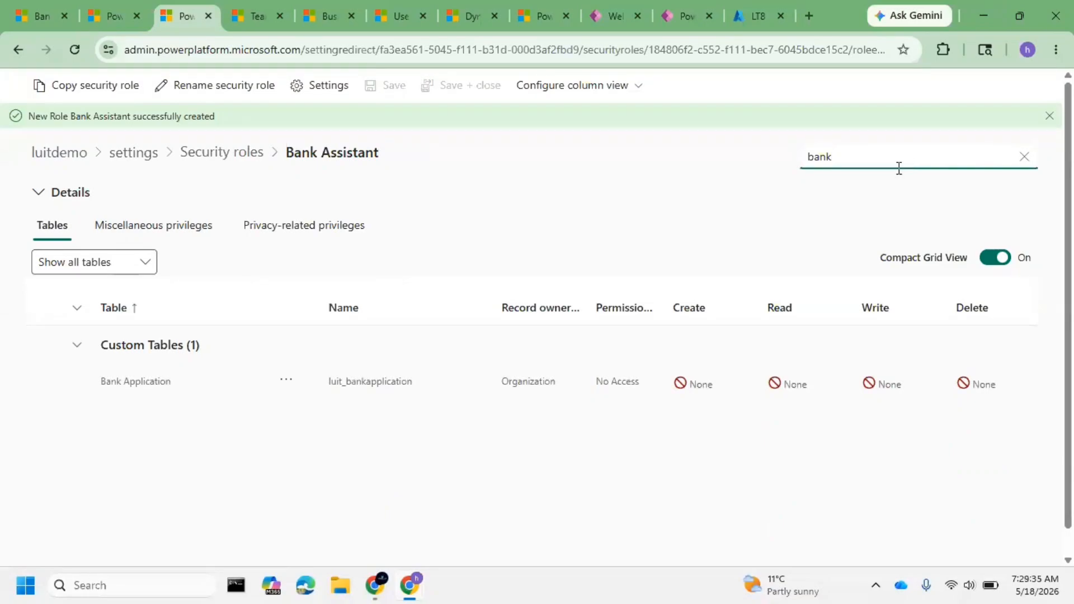
left_click(798, 396)
left_click(809, 398)
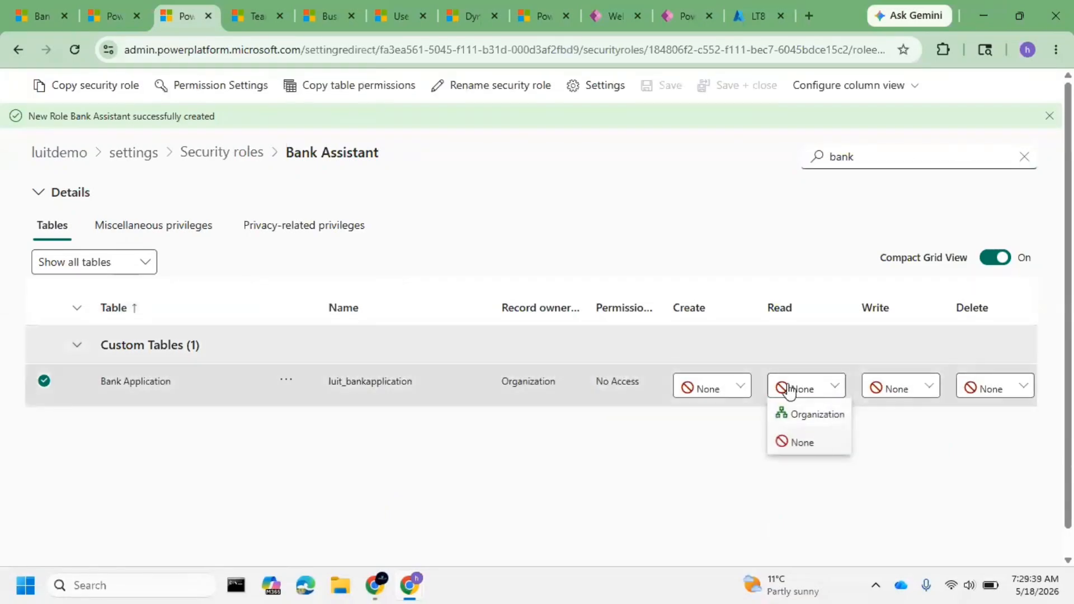
left_click(818, 414)
scroll(760, 481, "down", 1)
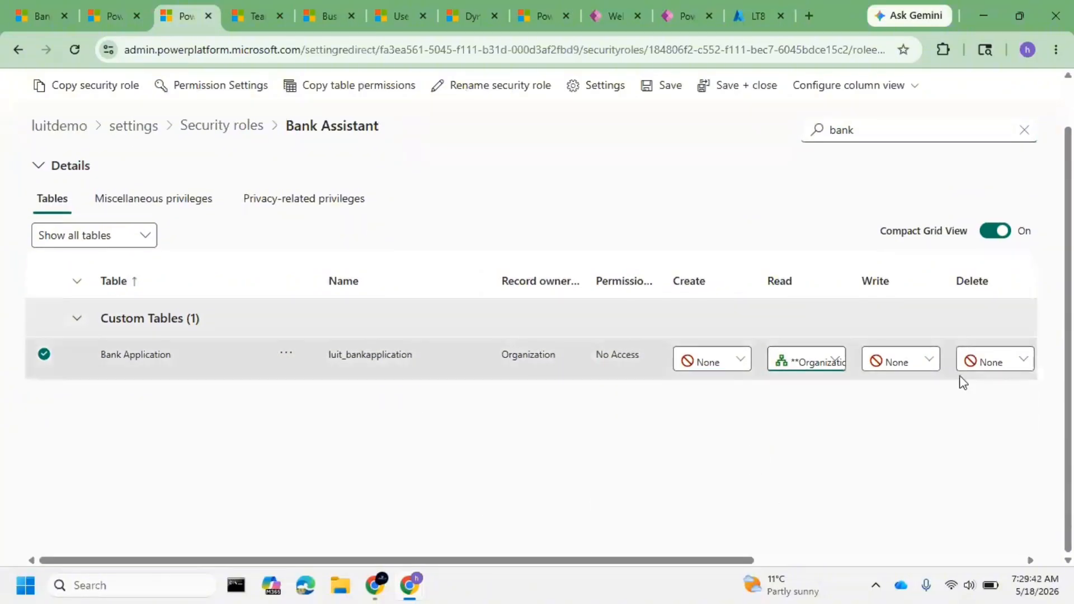
left_click_drag(616, 560, 336, 571)
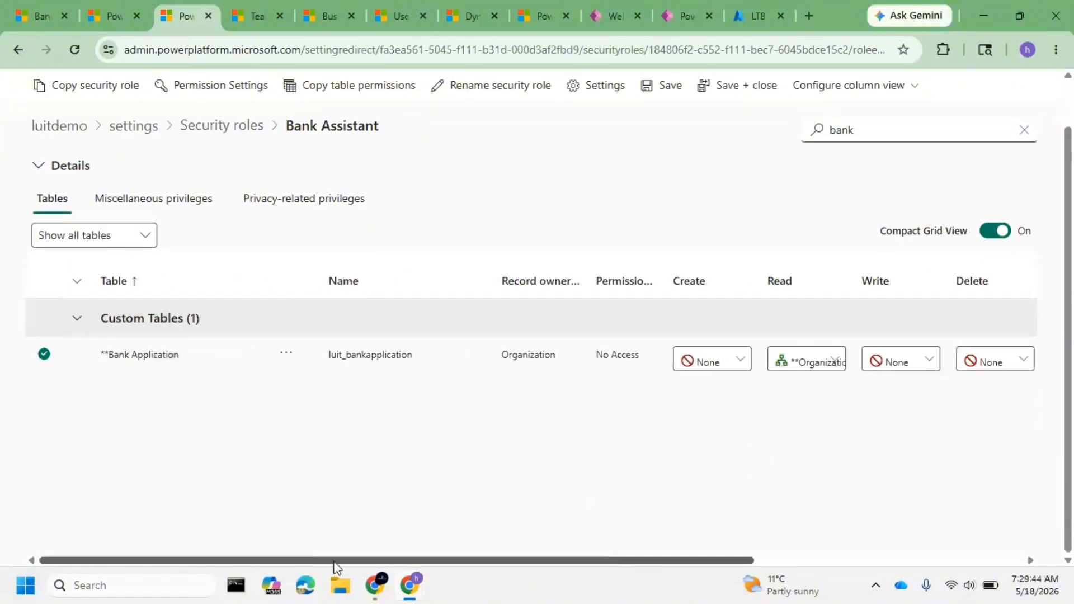
left_click(669, 95)
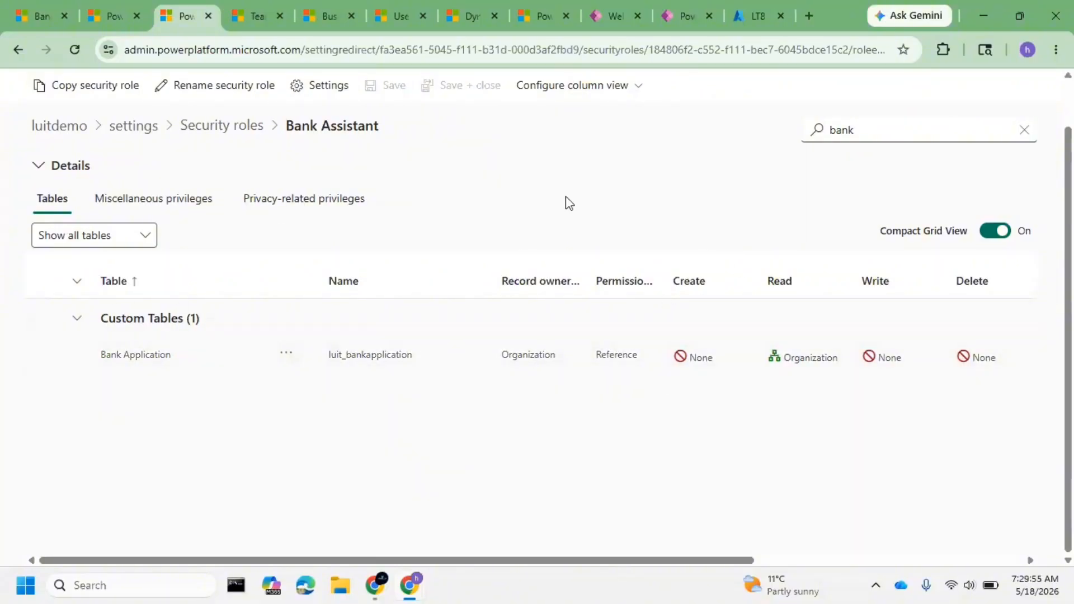
- Return to the security roles list and view the More Info section of the open Bank Application record
left_click(258, 132)
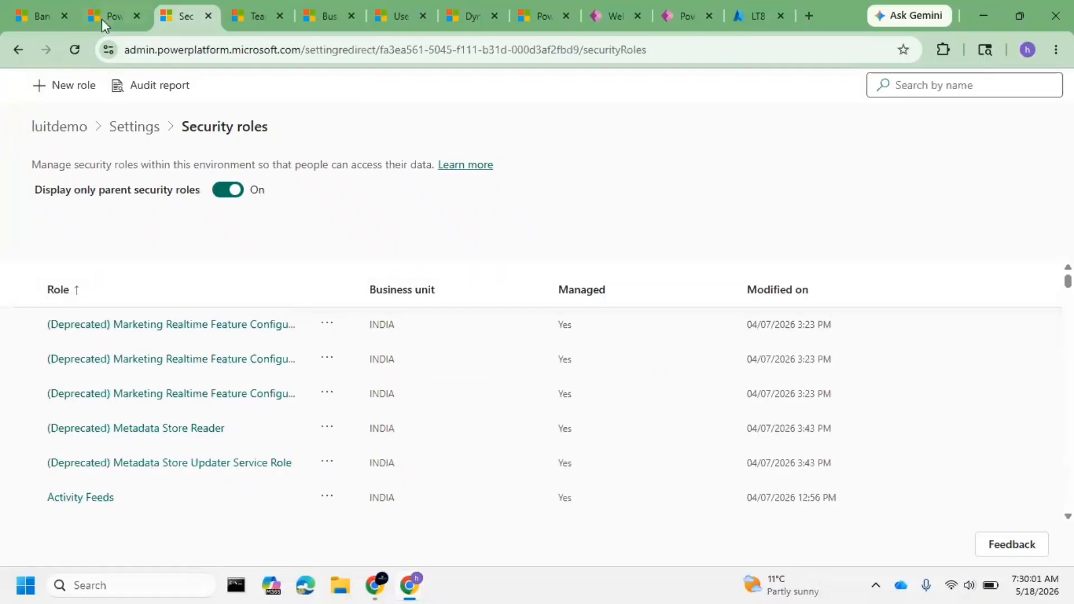
left_click(31, 8)
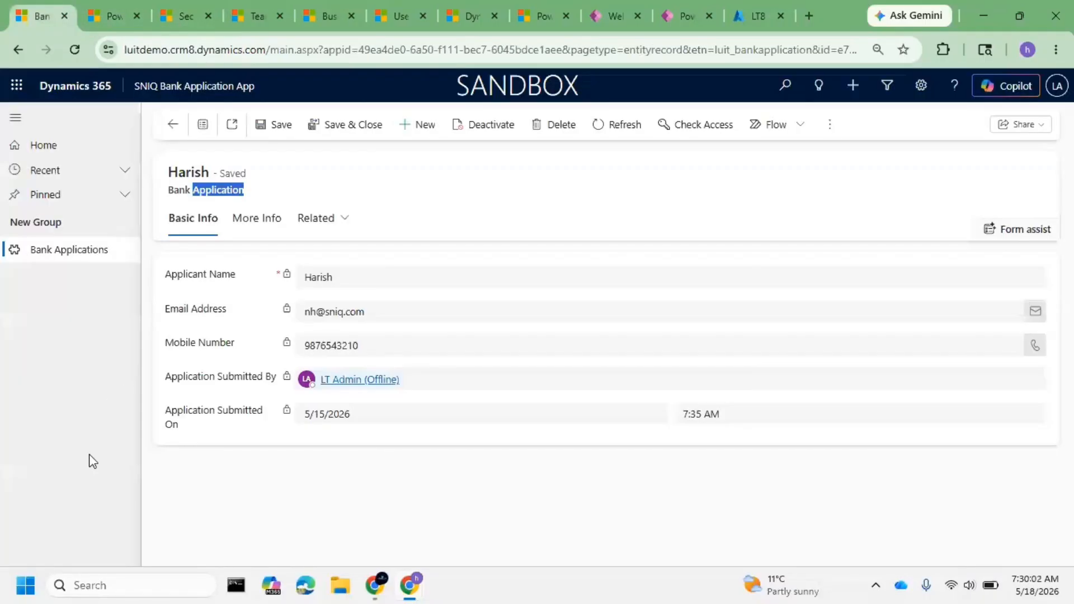
left_click(247, 221)
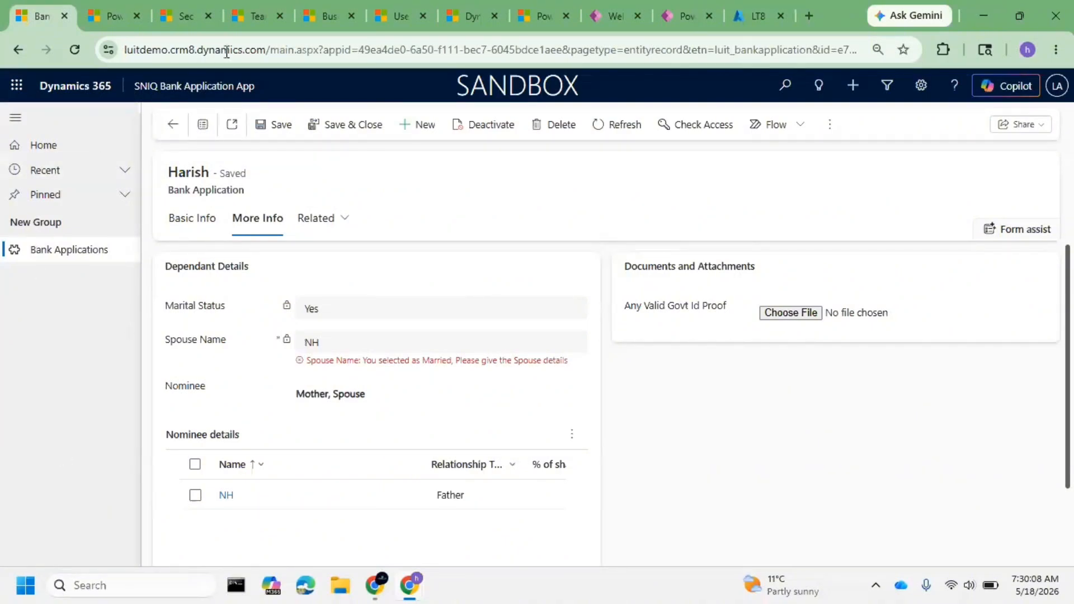
- Open the luitdemo environment's solutions list from the Power Platform Environment Settings
left_click(115, 16)
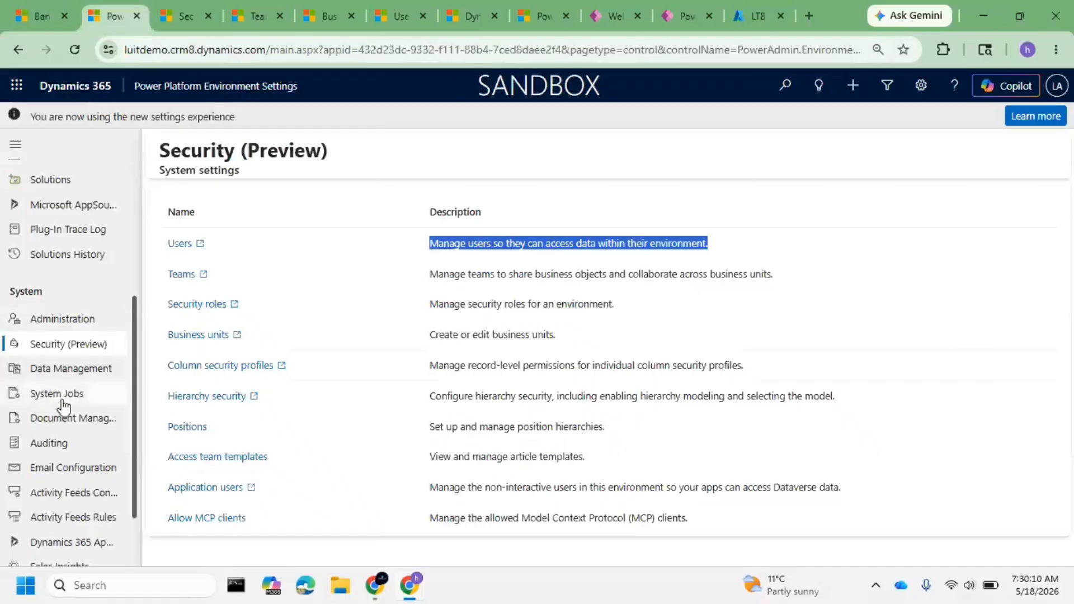
scroll(78, 375, "down", 2)
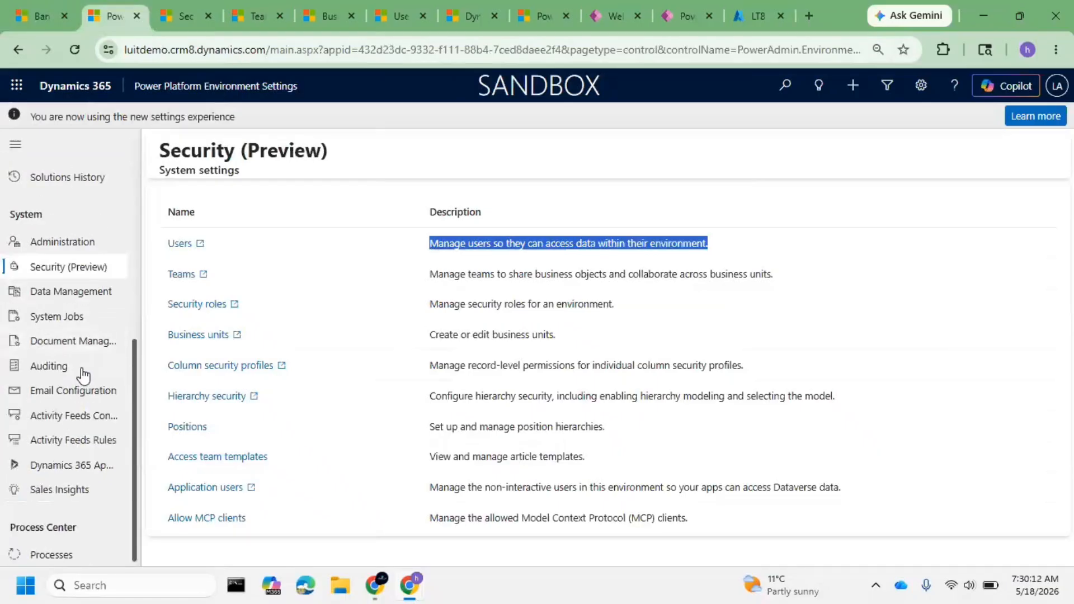
scroll(84, 372, "up", 5)
left_click(595, 17)
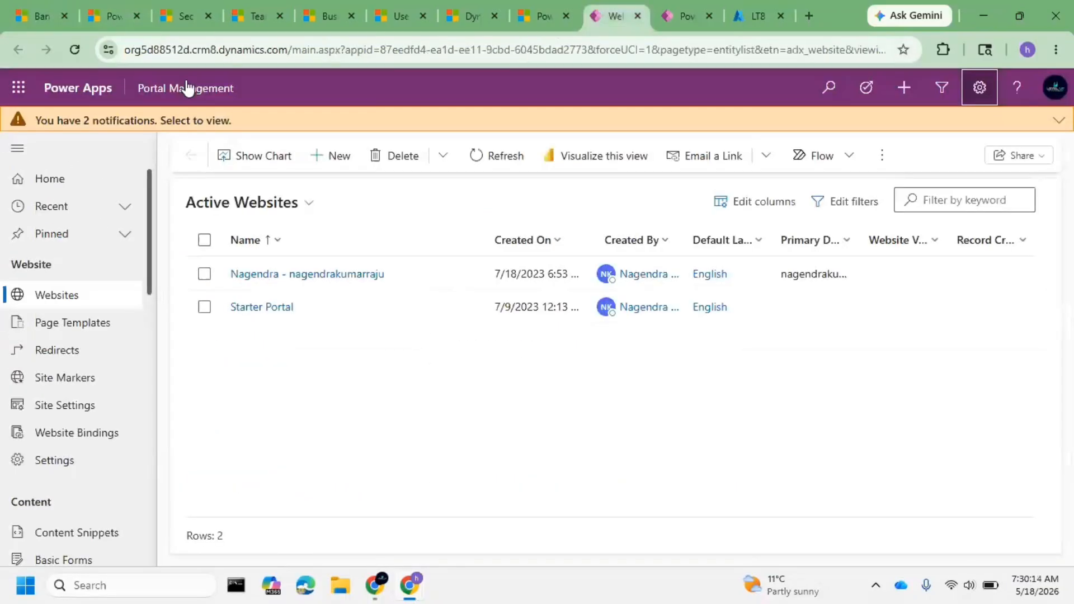
left_click(106, 15)
scroll(75, 381, "down", 4)
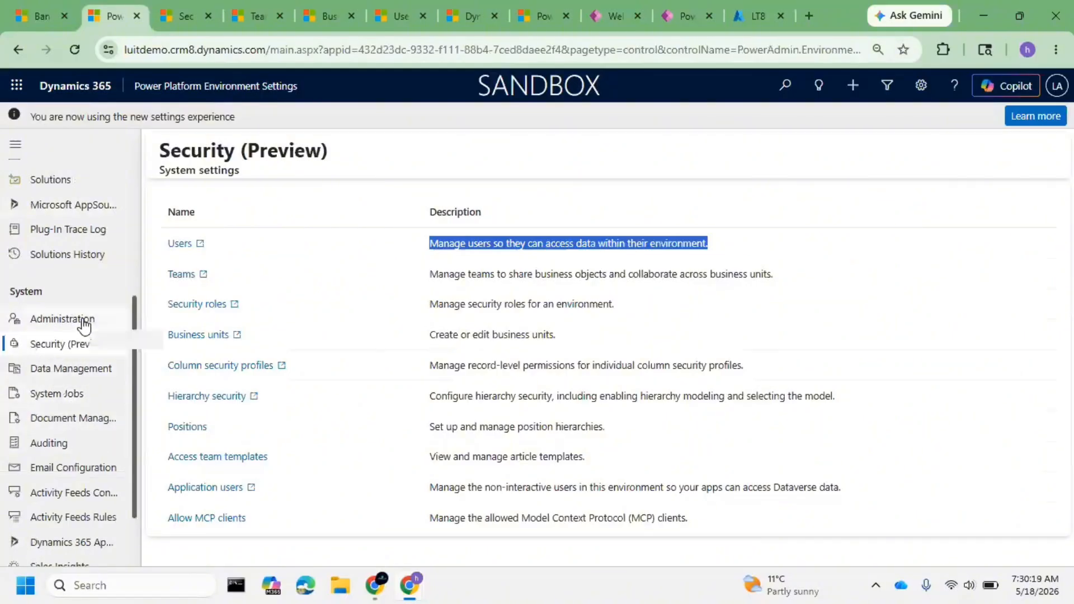
scroll(34, 358, "up", 4)
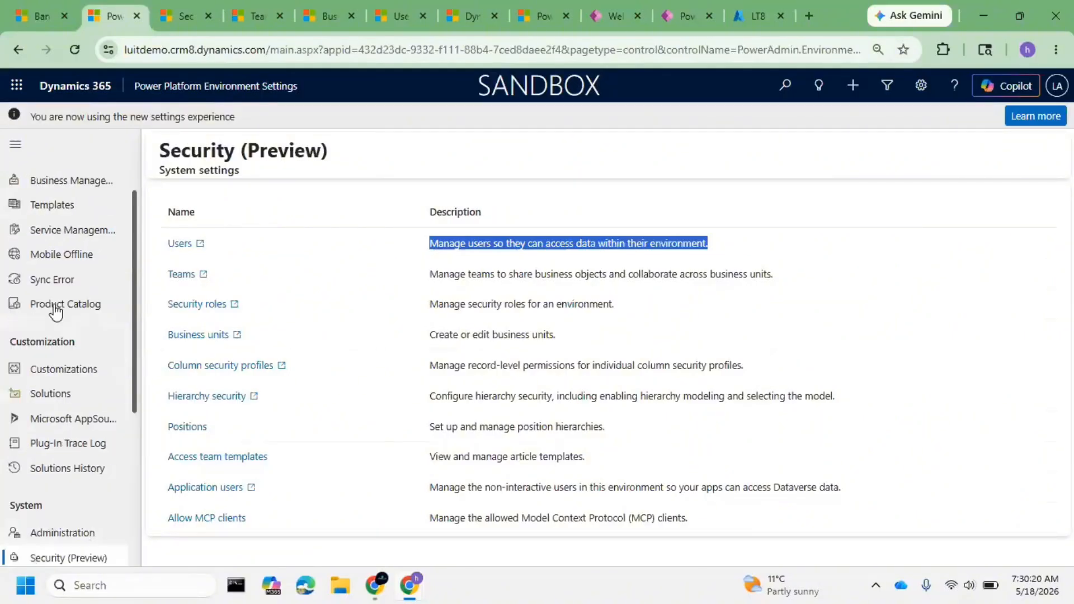
left_click(72, 416)
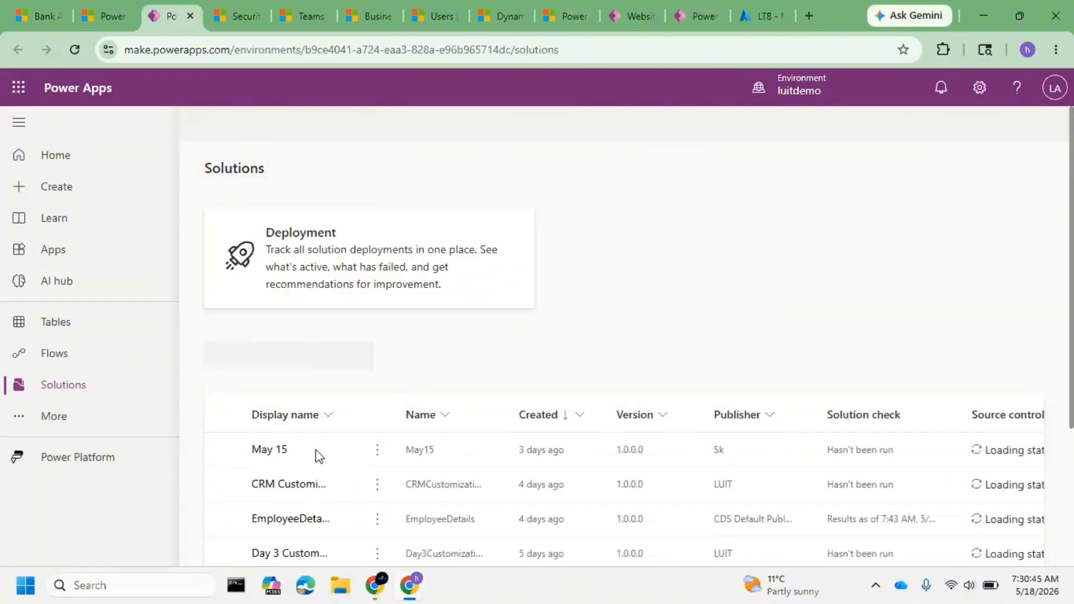
- Widen the solutions list's Display name column and open the objects of the Day 3 Customization Field Types solution
scroll(356, 398, "down", 3)
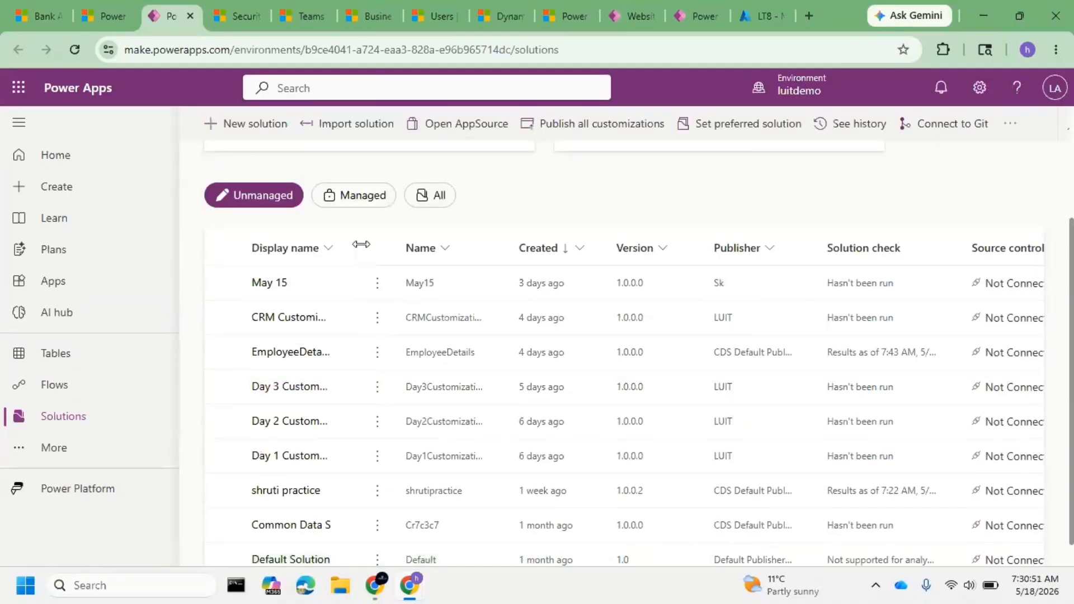
left_click_drag(353, 244, 438, 245)
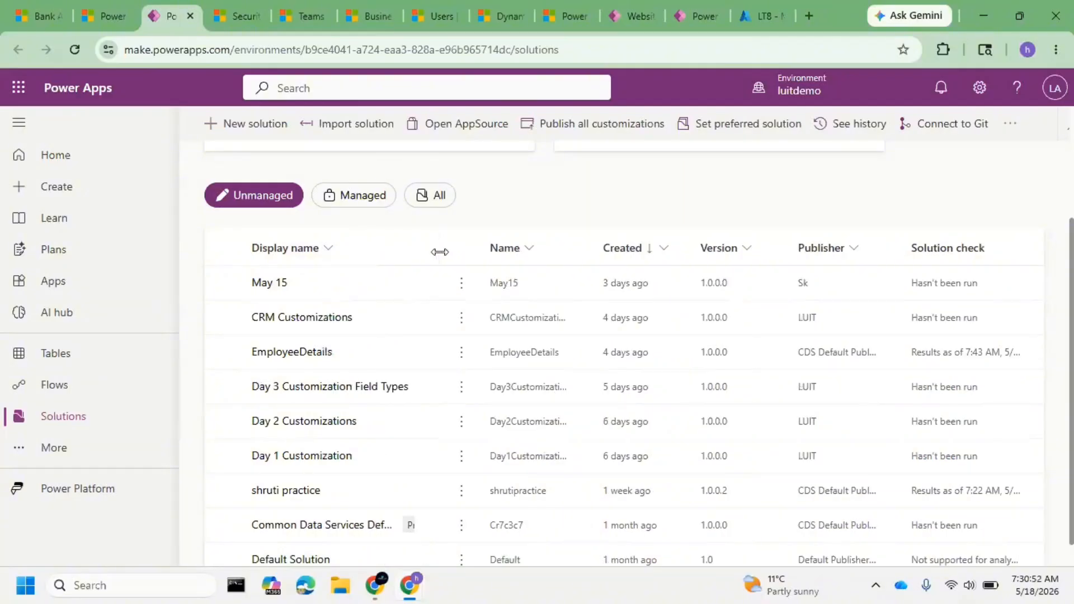
left_click(329, 393)
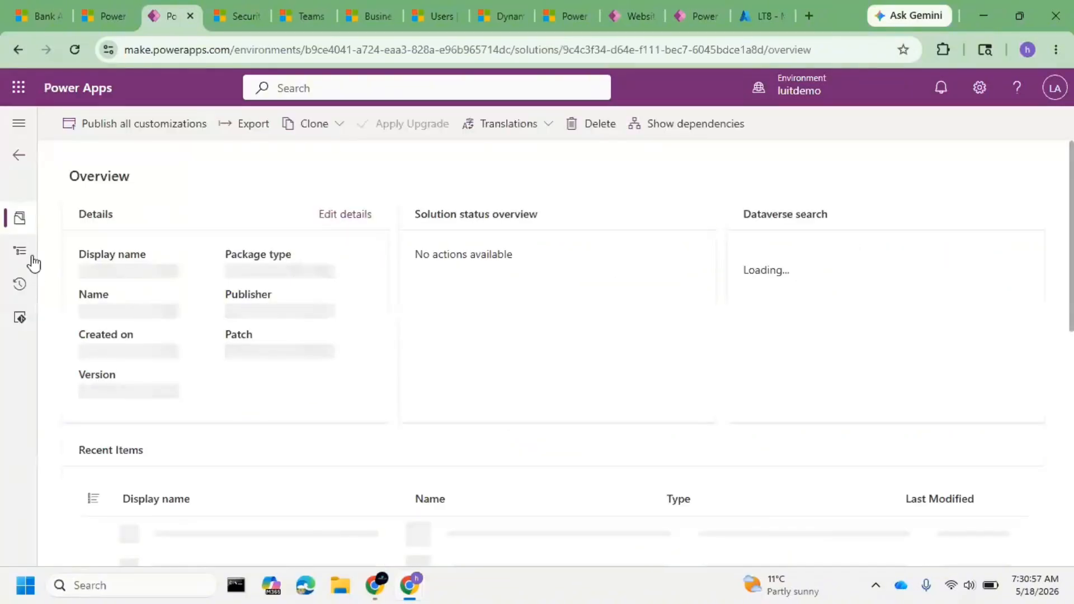
left_click(21, 258)
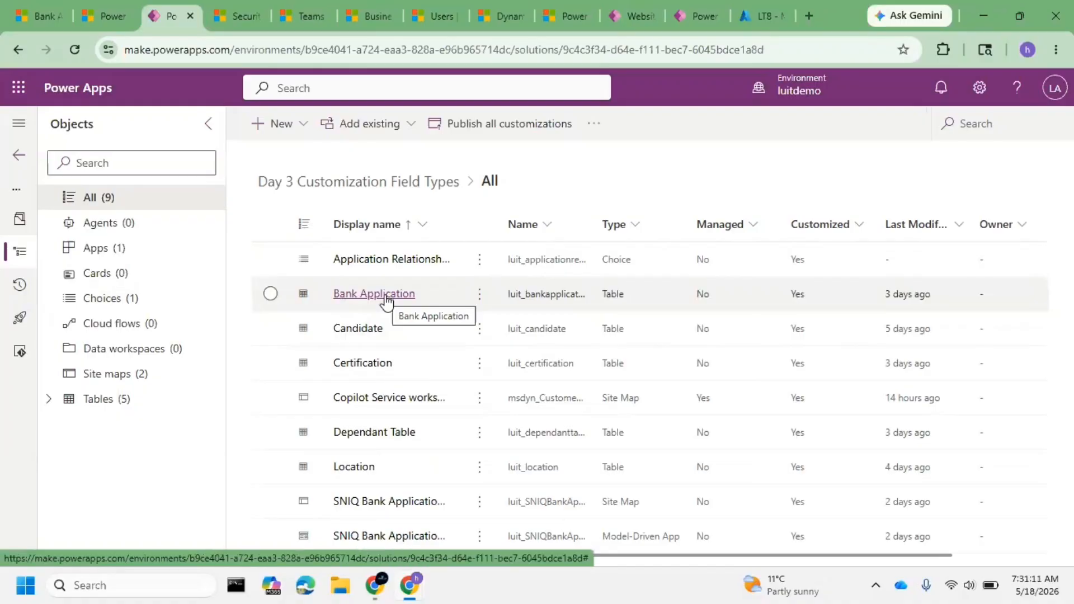
- Start a new table with advanced properties in the Day 3 Customization Field Types solution and name it Loan Details
left_click(295, 126)
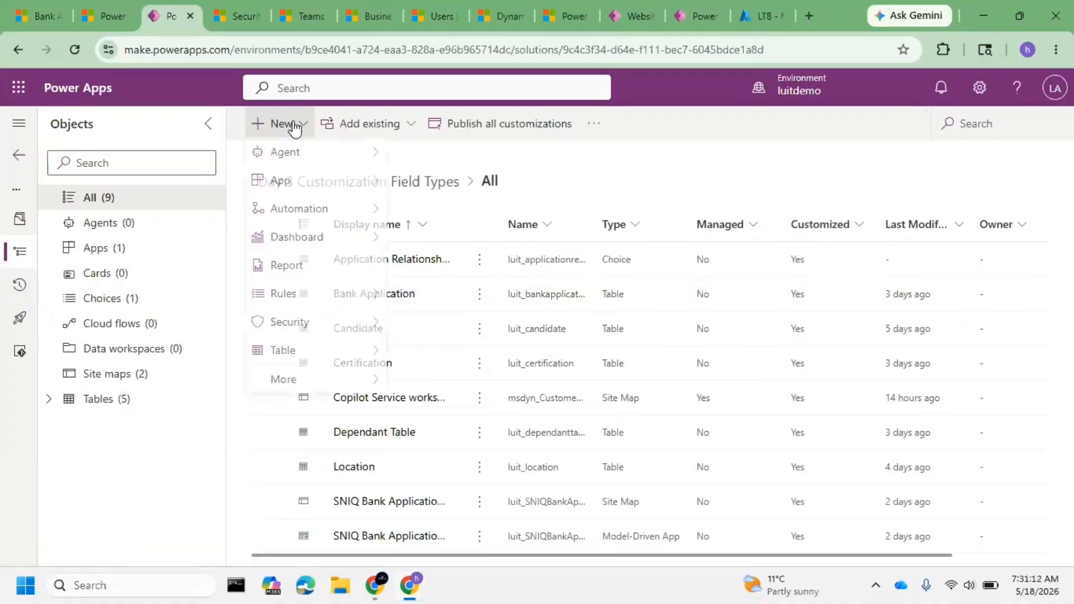
mouse_move(353, 208)
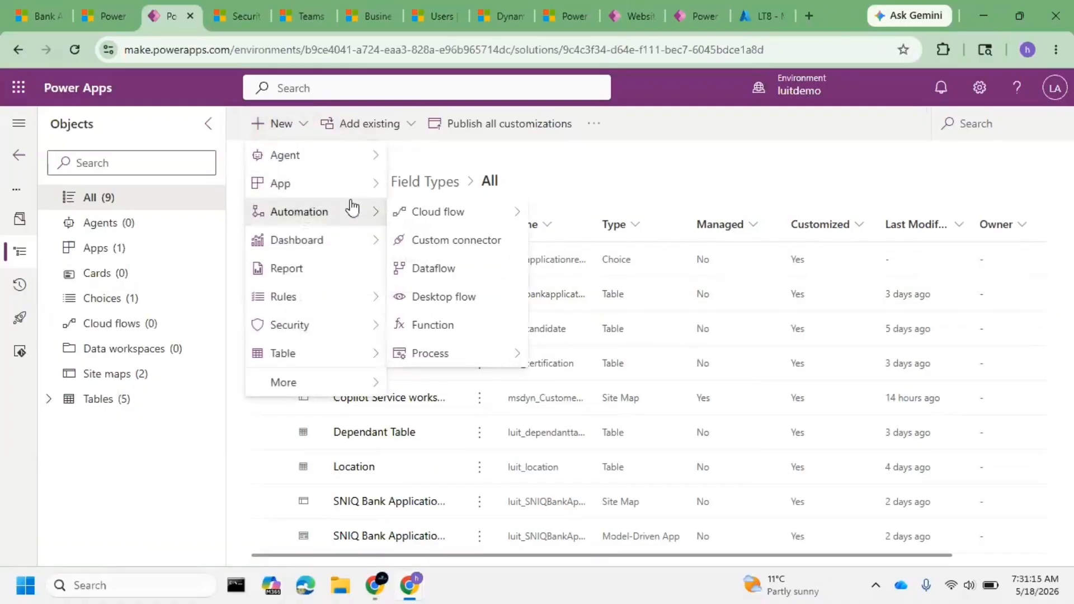
mouse_move(359, 354)
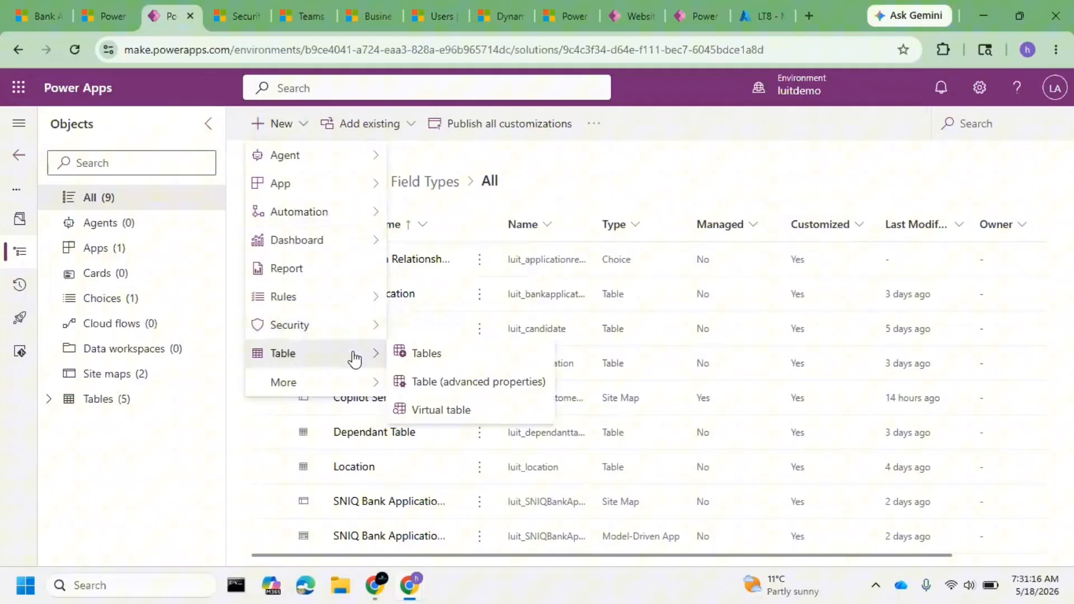
left_click(501, 386)
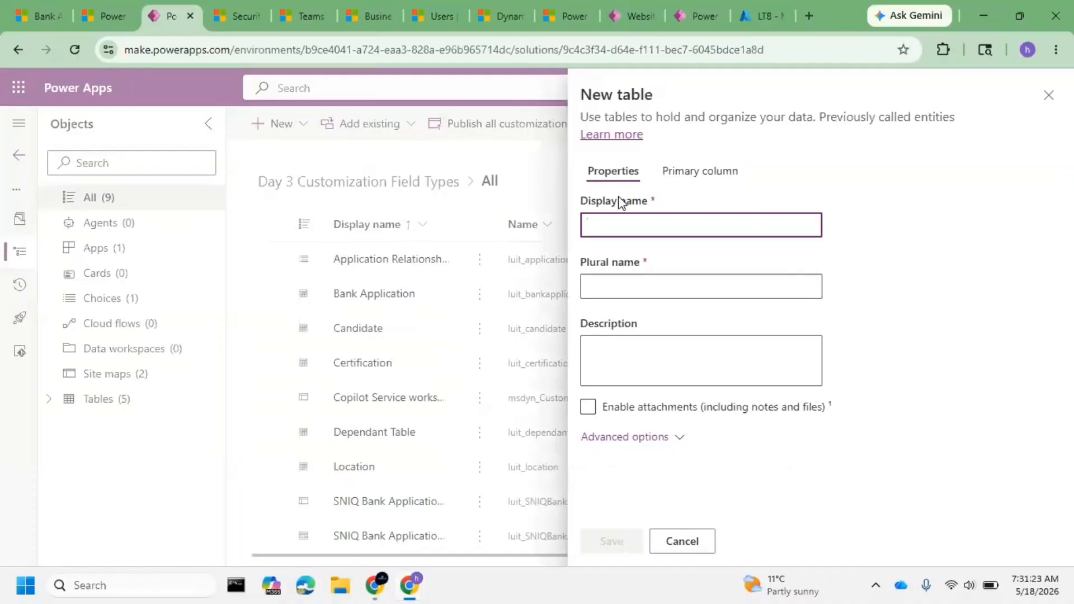
type("Loan Details")
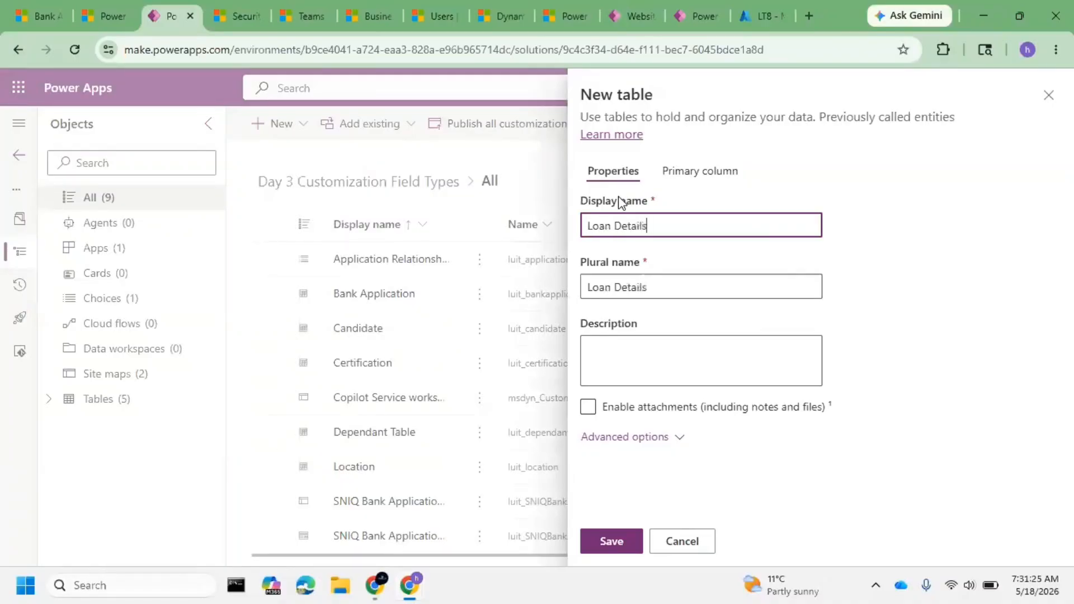
- Choose User or team as the Loan Details table's record ownership in the advanced options and save the table
left_click(678, 437)
scroll(708, 366, "down", 1)
scroll(708, 366, "down", 3)
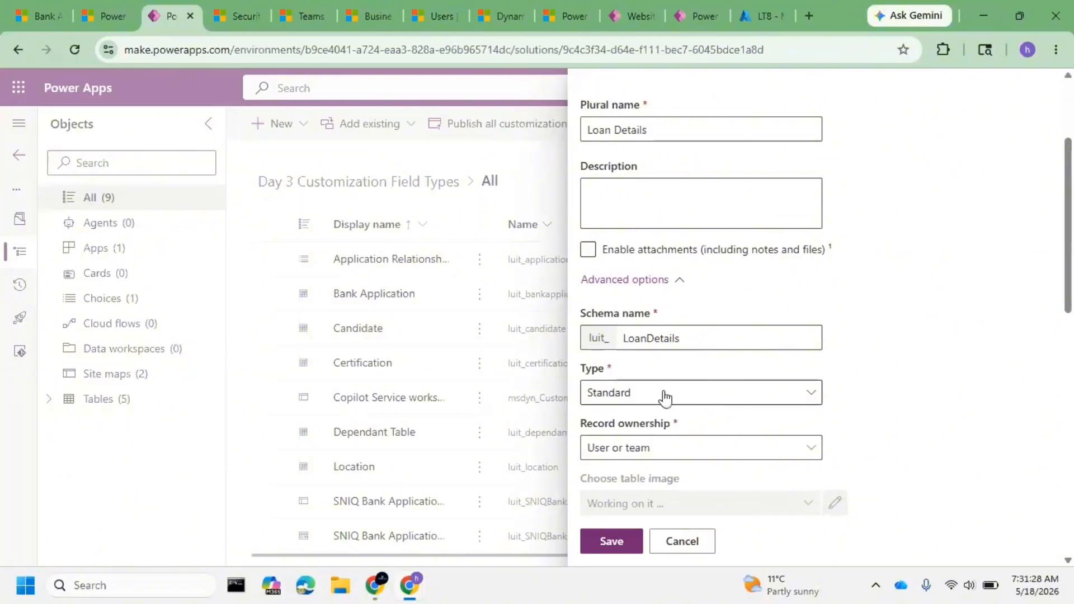
left_click(683, 455)
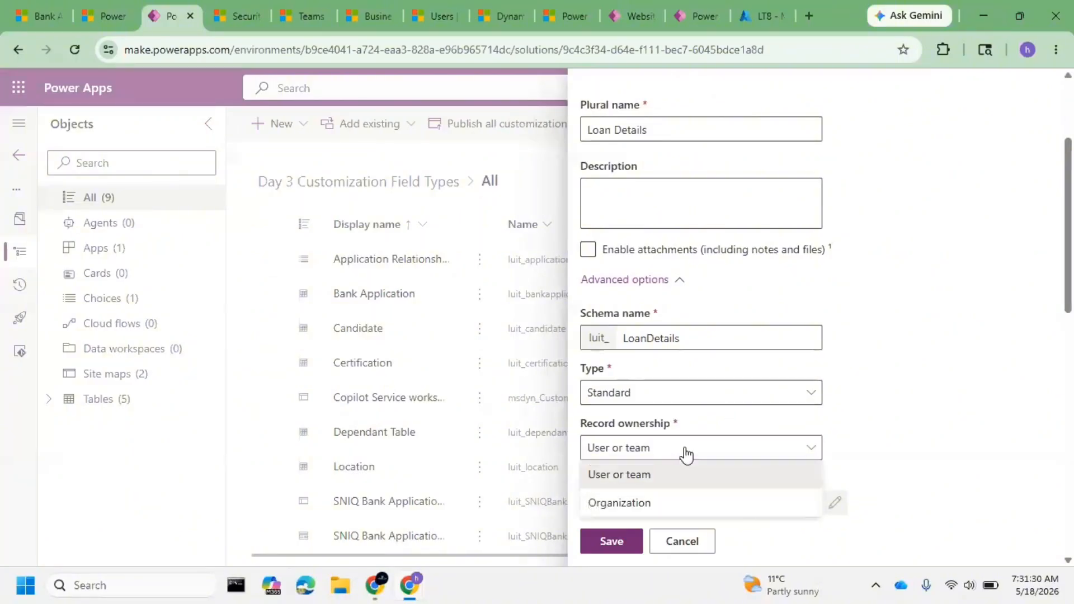
left_click(662, 479)
scroll(753, 413, "down", 5)
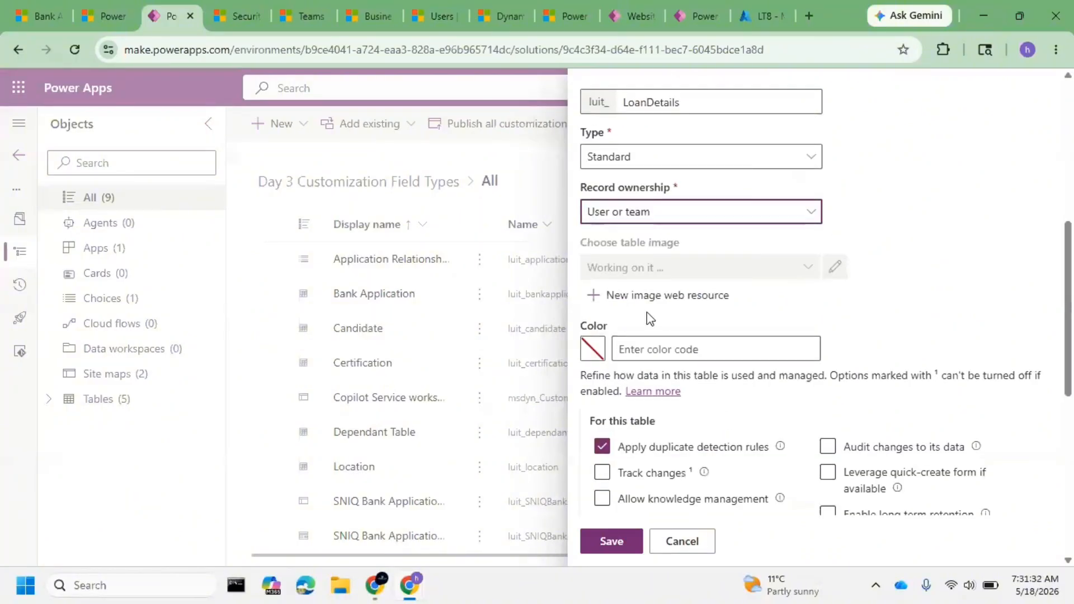
scroll(647, 316, "down", 6)
left_click(616, 542)
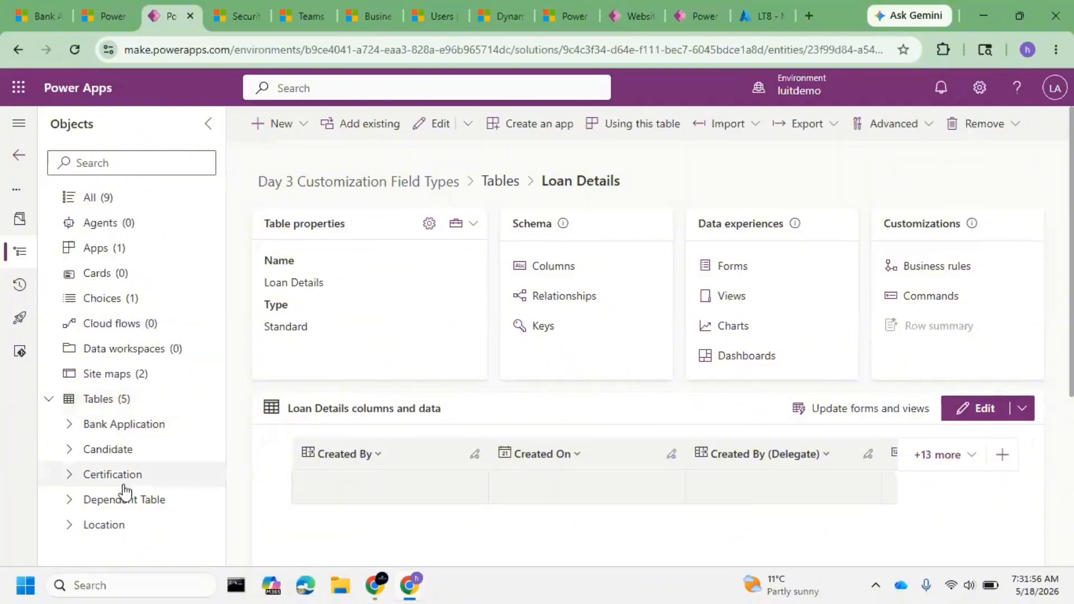
- Open the SNIQ Bank Application App site map from the solution's site maps for editing
left_click(129, 406)
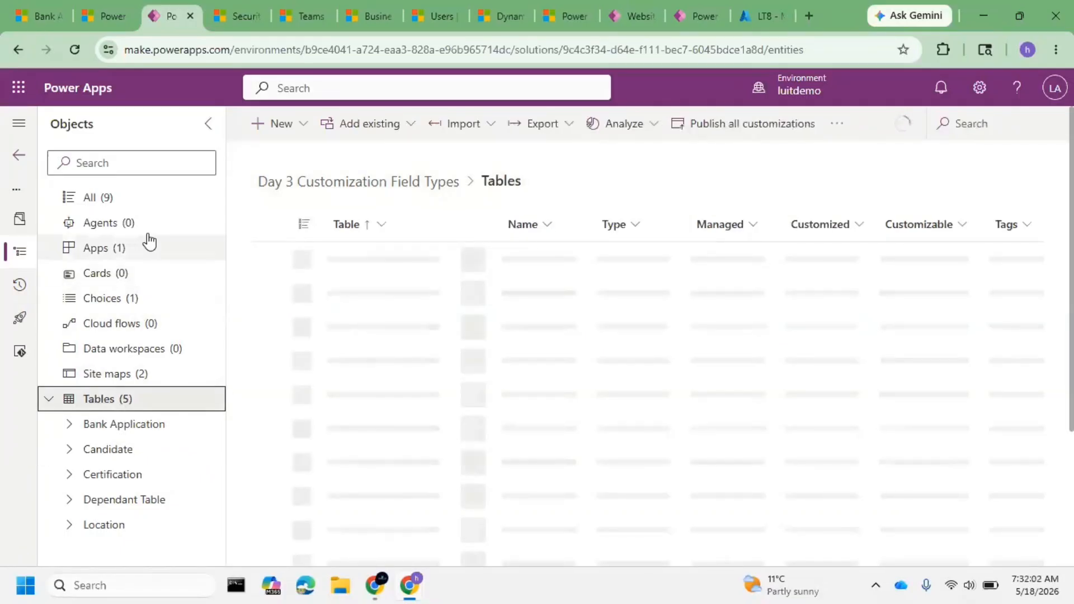
left_click(150, 384)
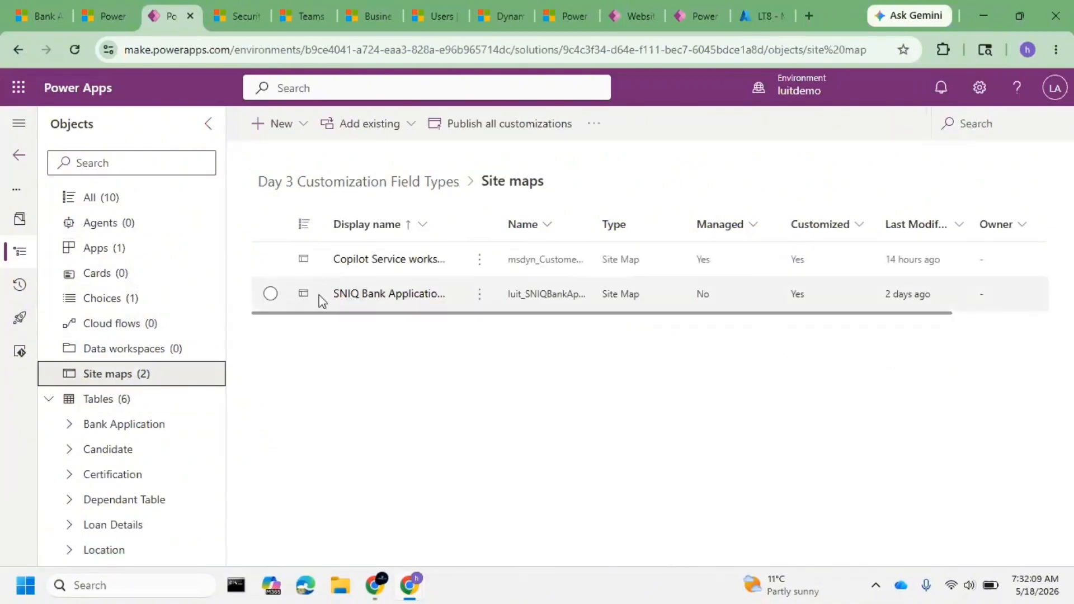
left_click(372, 295)
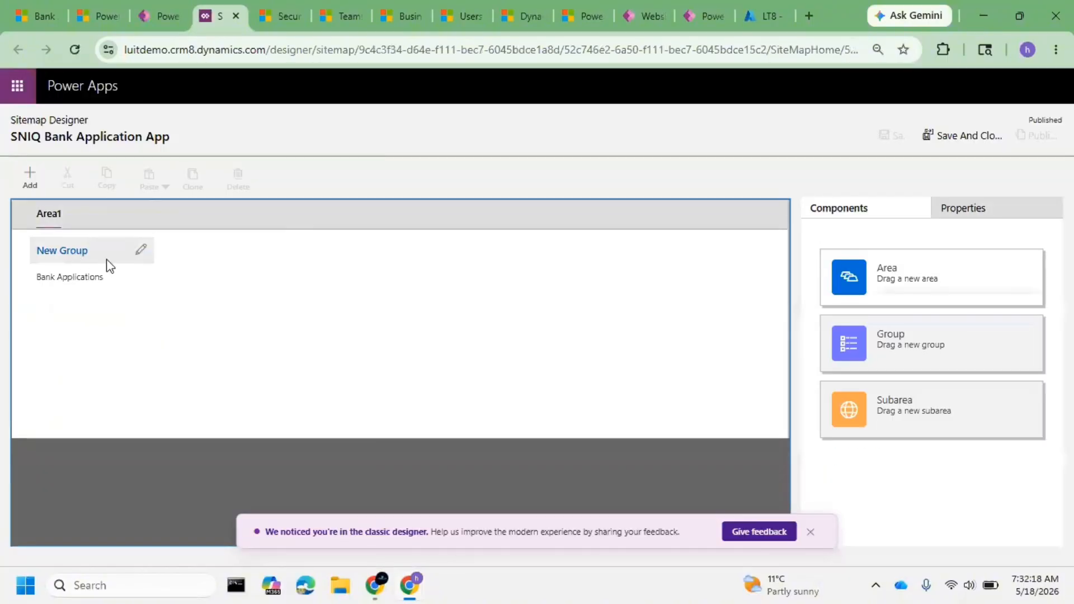
- Add a new area to the SNIQ Bank Application App site map beside Area1
left_click(30, 180)
left_click(35, 220)
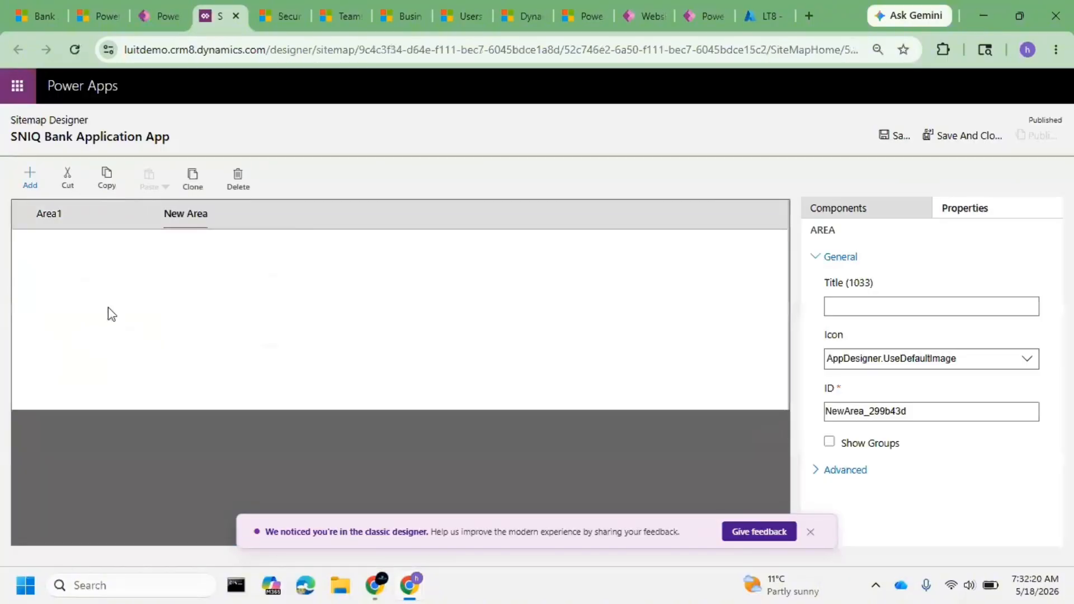
left_click(202, 282)
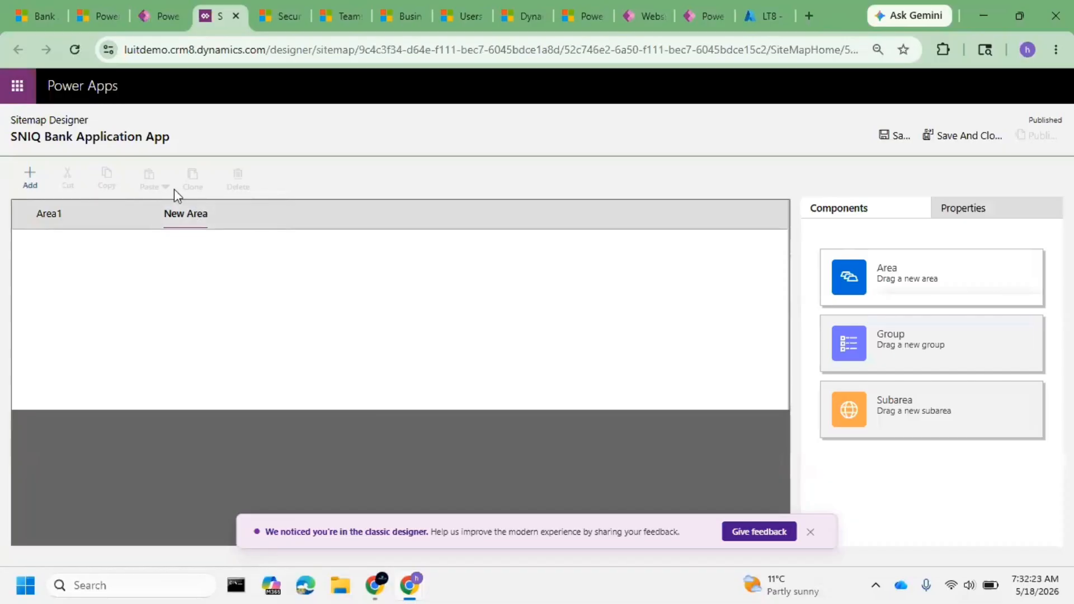
left_click(173, 218)
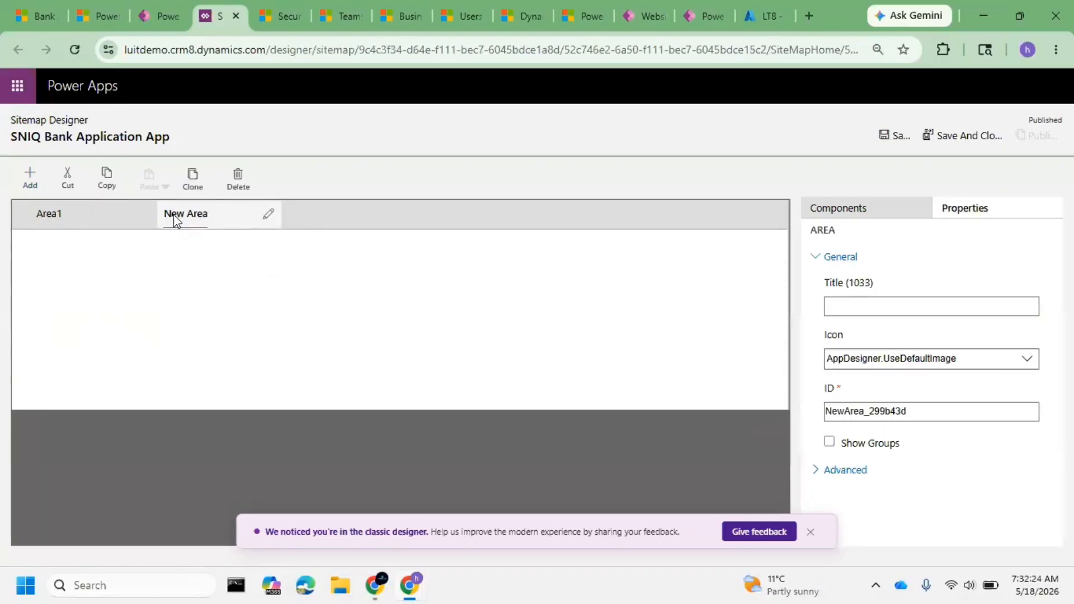
- Add an Entity subarea for Loan Details to Area1's New Group and save the site map
left_click(88, 222)
left_click(71, 261)
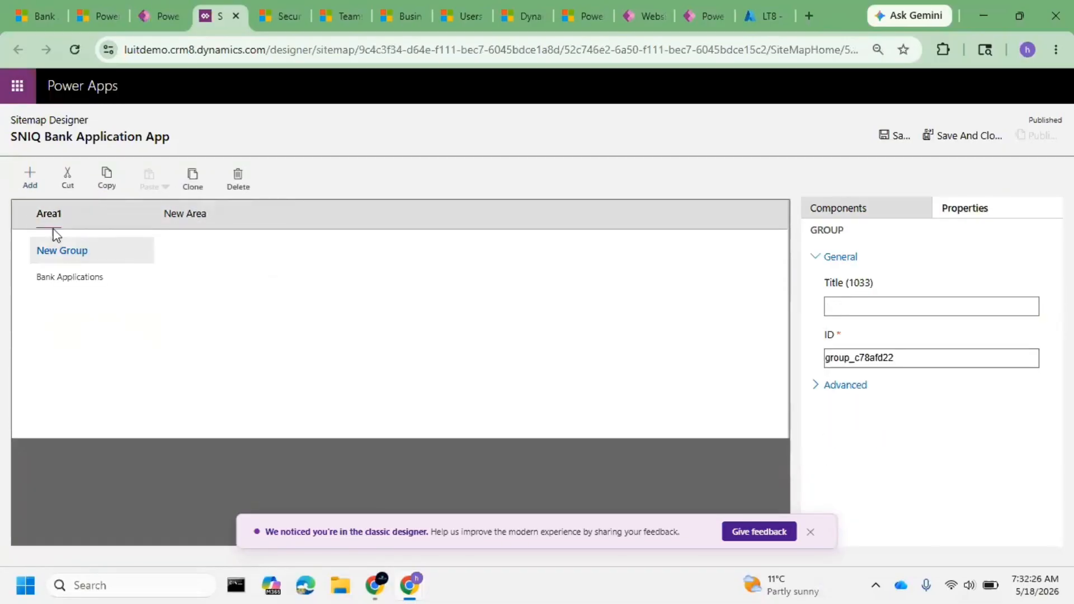
left_click(29, 178)
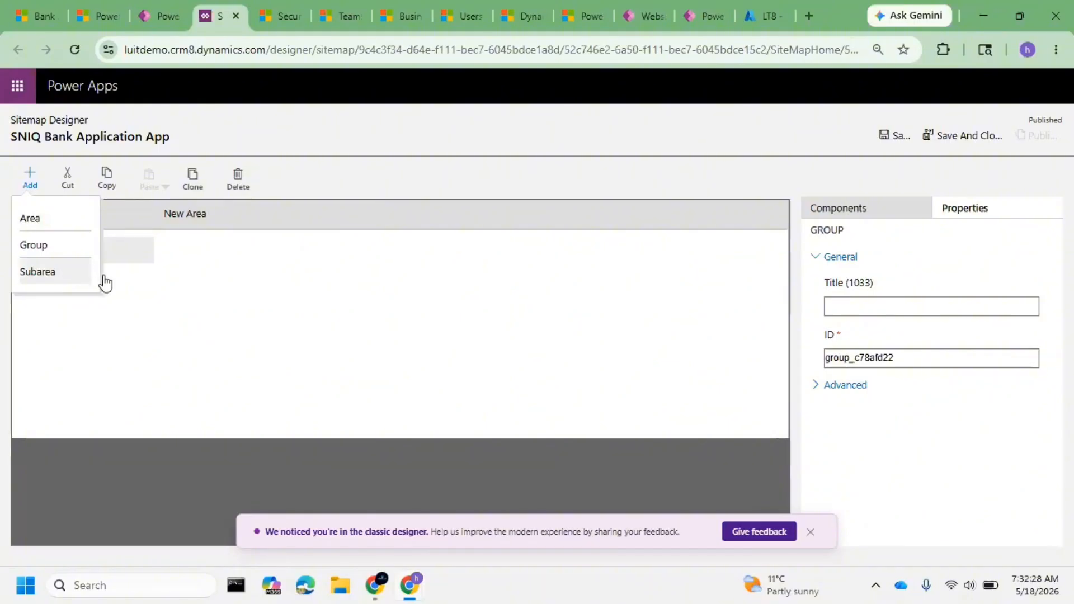
left_click(89, 274)
left_click(898, 309)
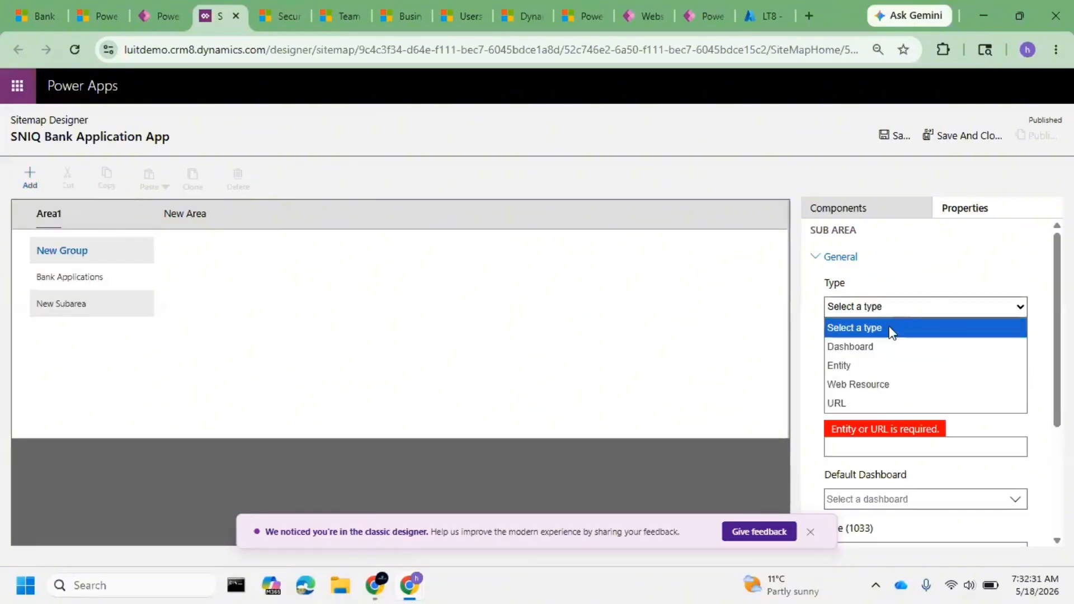
left_click(878, 362)
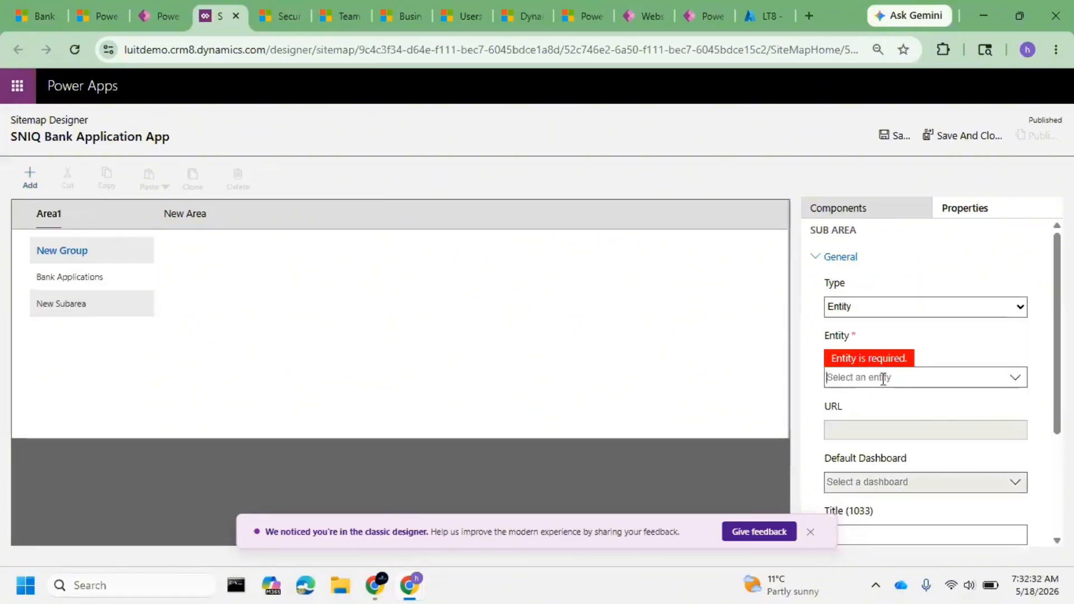
type("Loan")
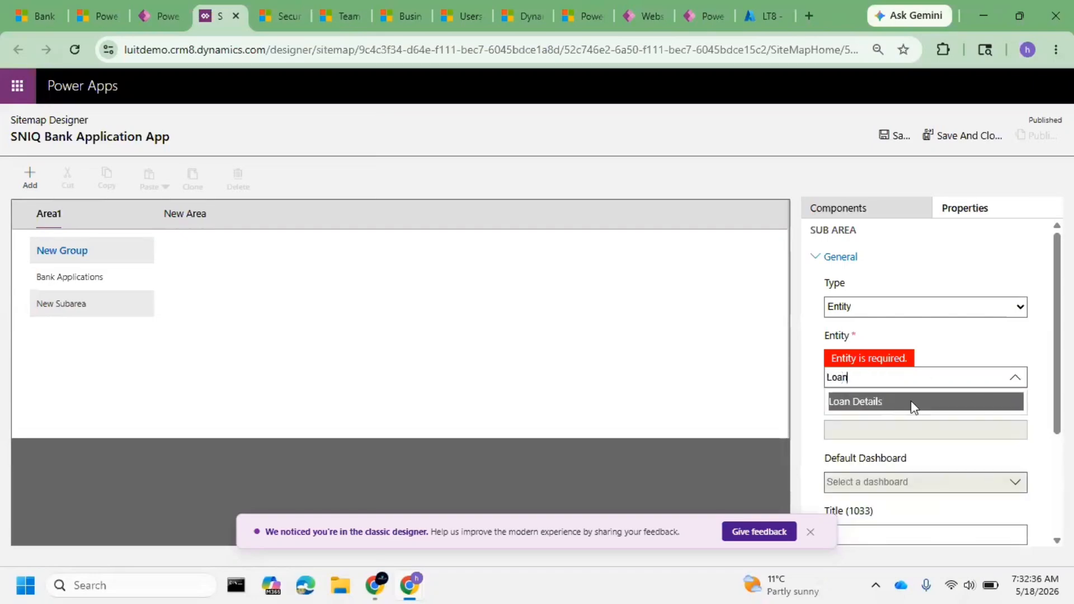
left_click(910, 401)
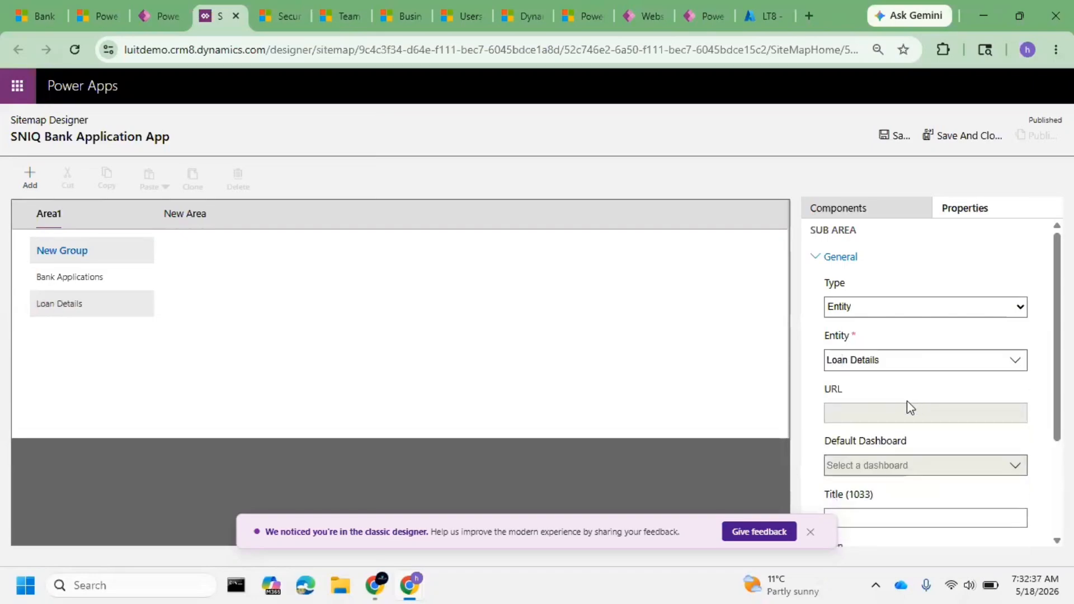
left_click(811, 532)
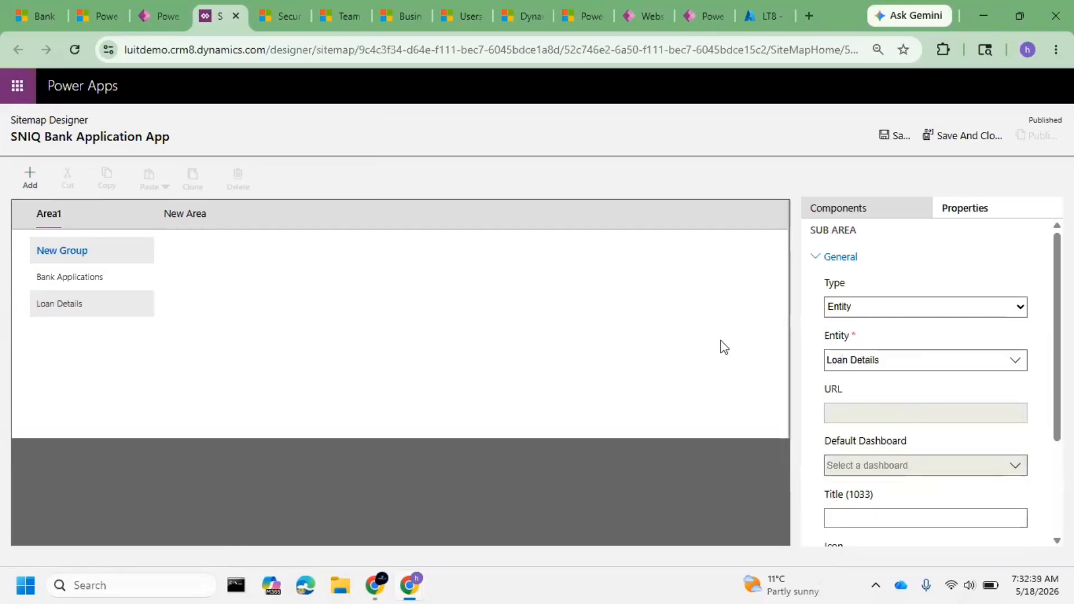
left_click(889, 131)
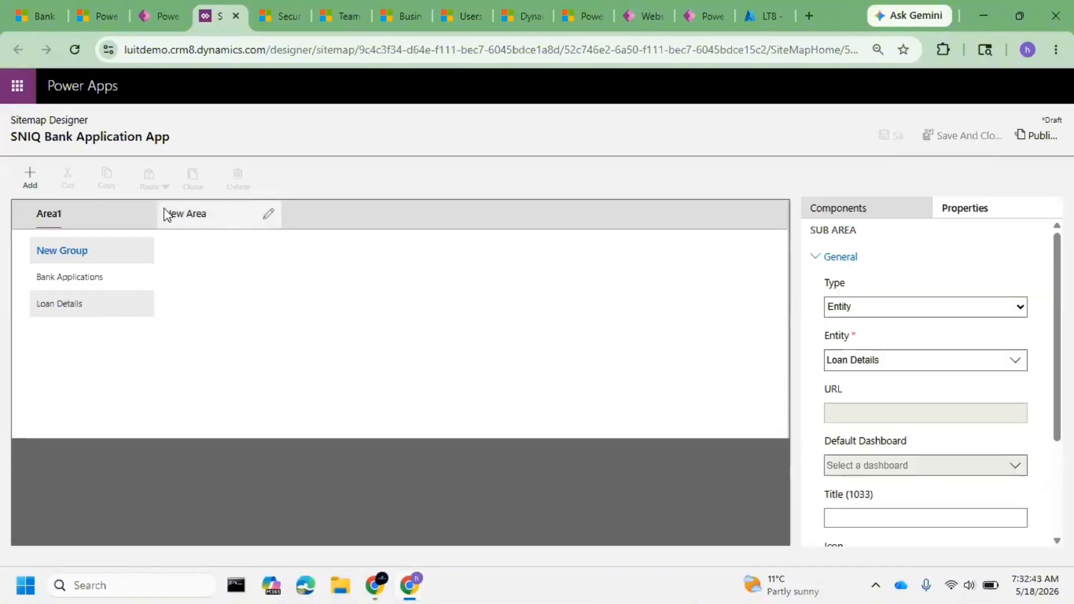
- Delete the empty New Area from the site map
left_click(191, 209)
left_click(207, 213)
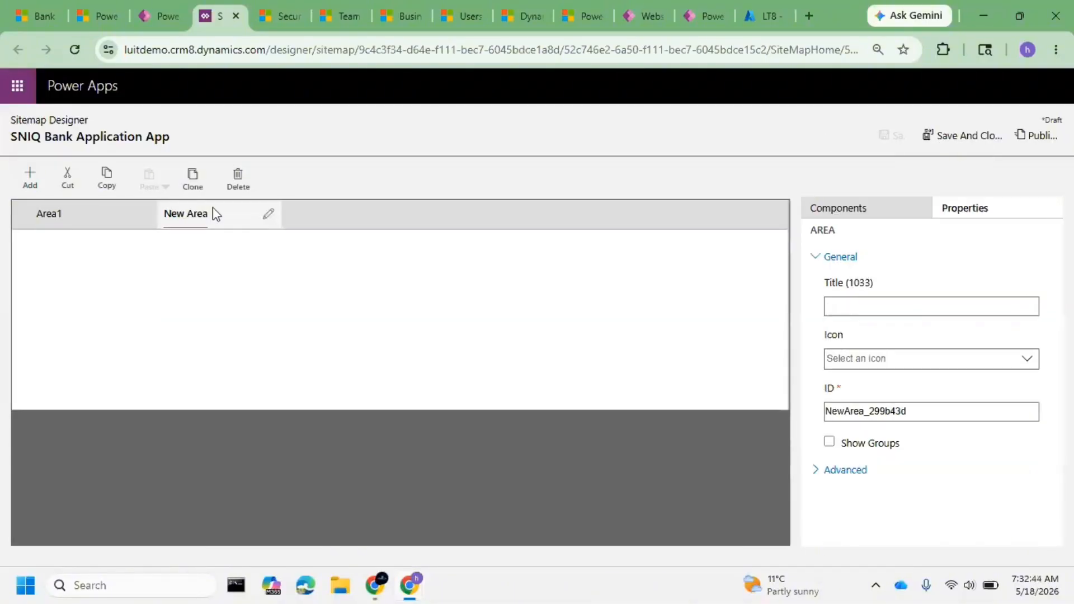
left_click(241, 183)
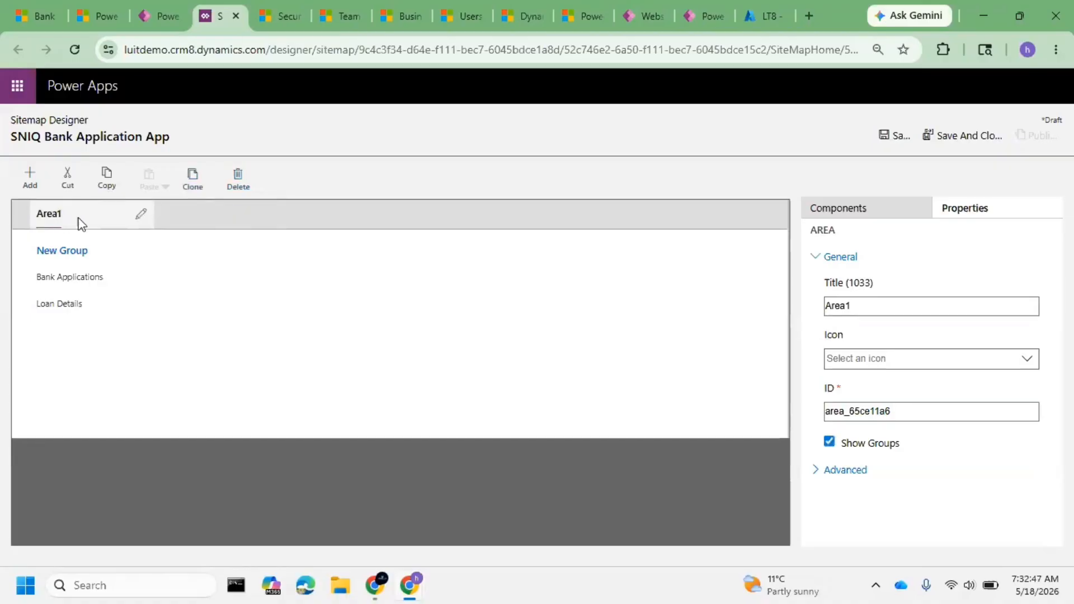
- Change the title of Area1 to SNIQ
left_click(143, 215)
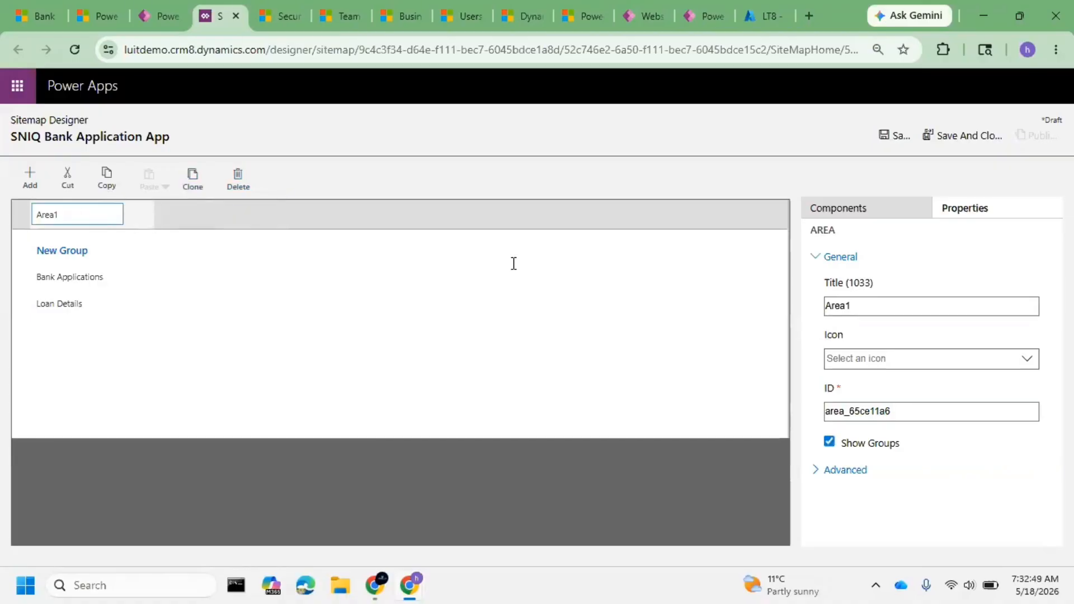
double_click(892, 313)
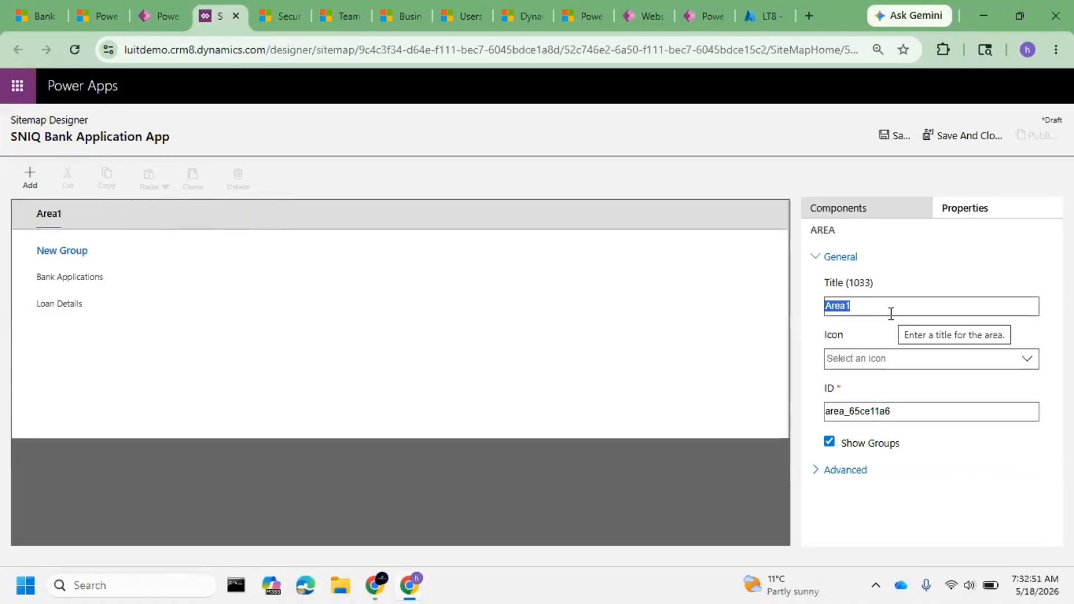
type("SNIQ")
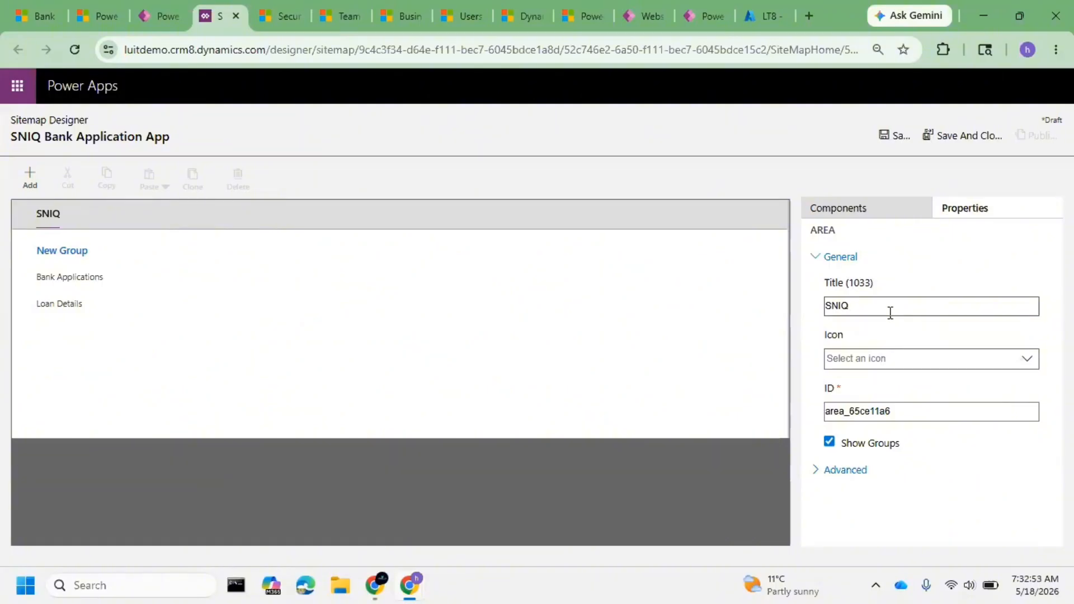
left_click(352, 324)
- Set the title of the group containing Bank Applications and Loan Details to Application
left_click(53, 256)
left_click(924, 307)
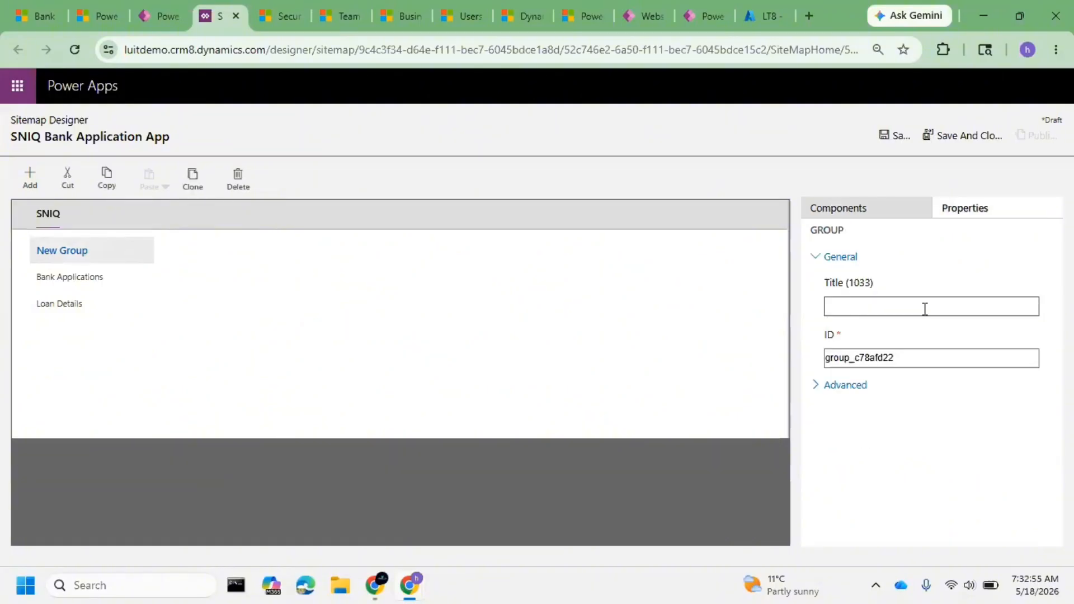
type("NA")
key("BackSpace")
key("BackSpace")
type("B")
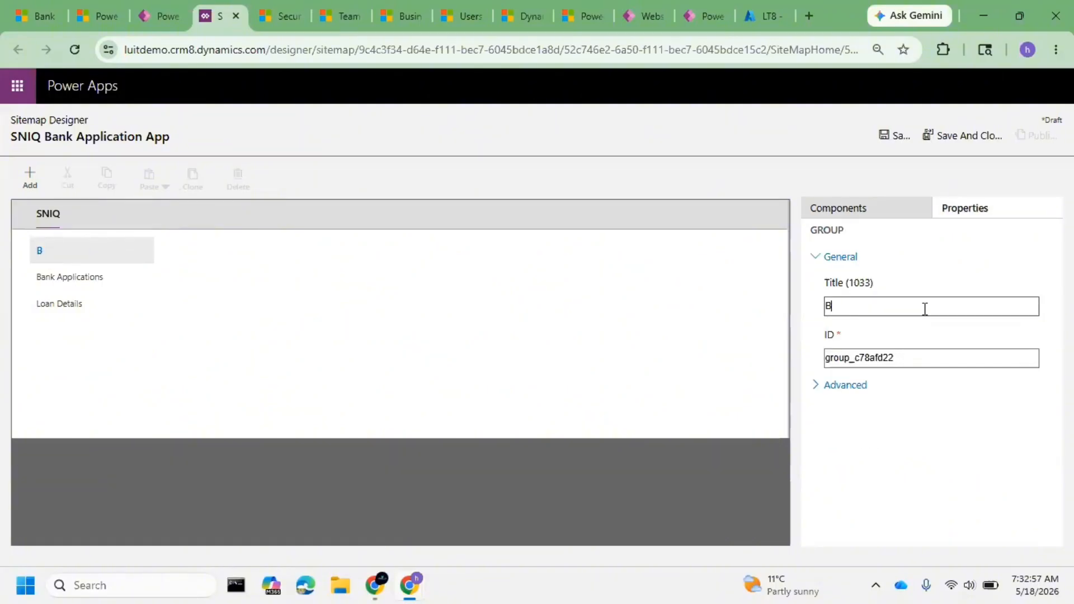
type("ANK")
key("BackSpace")
key("BackSpace")
key("BackSpace")
key("BackSpace")
type("Application")
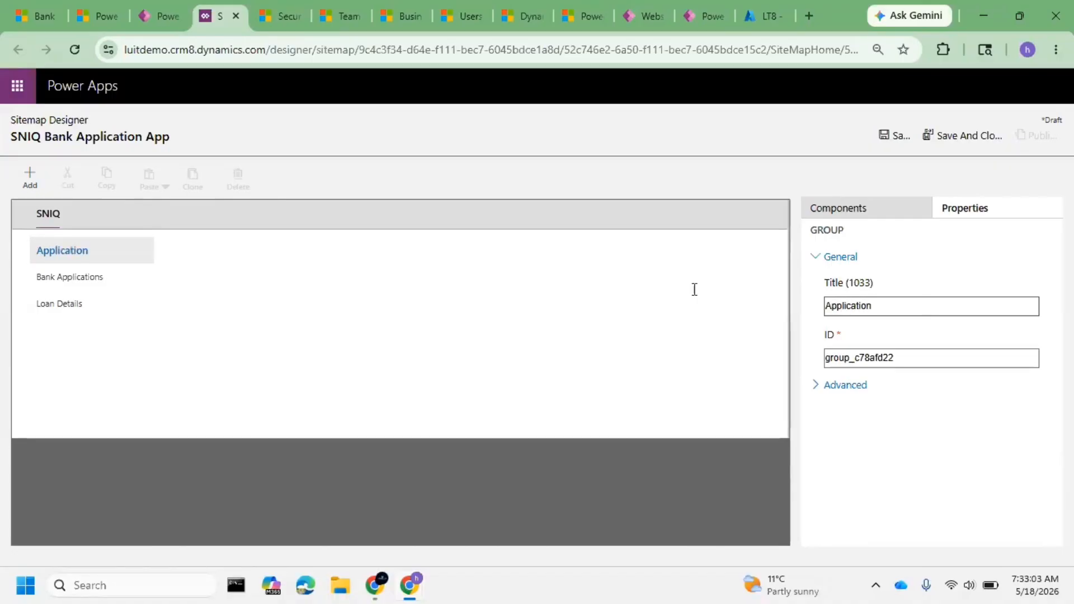
left_click(413, 341)
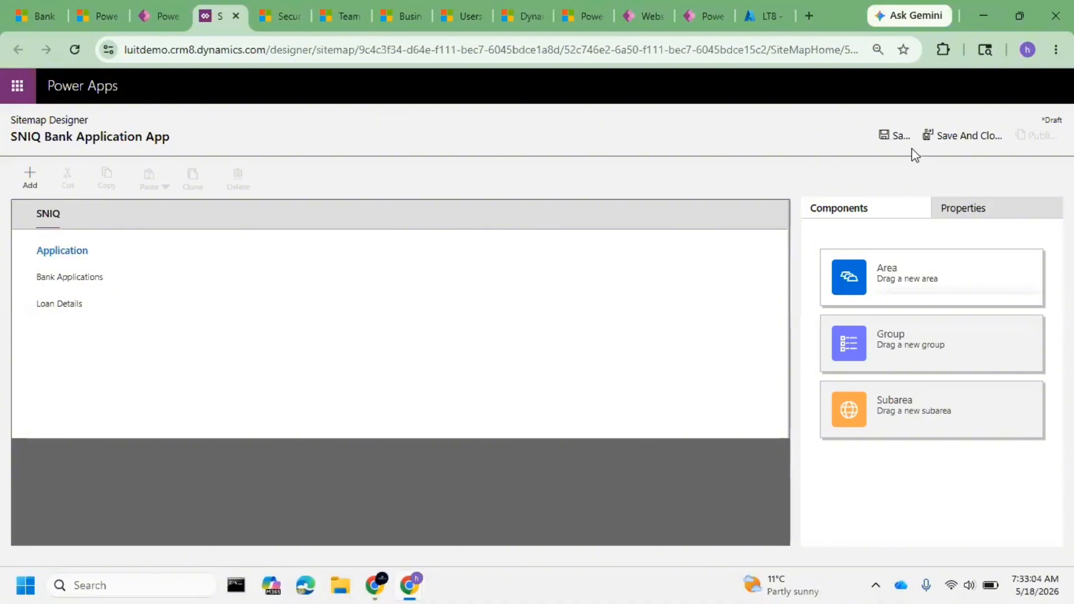
- Save and publish the site map, and finish the editing session back in the solution's site maps list
left_click(898, 138)
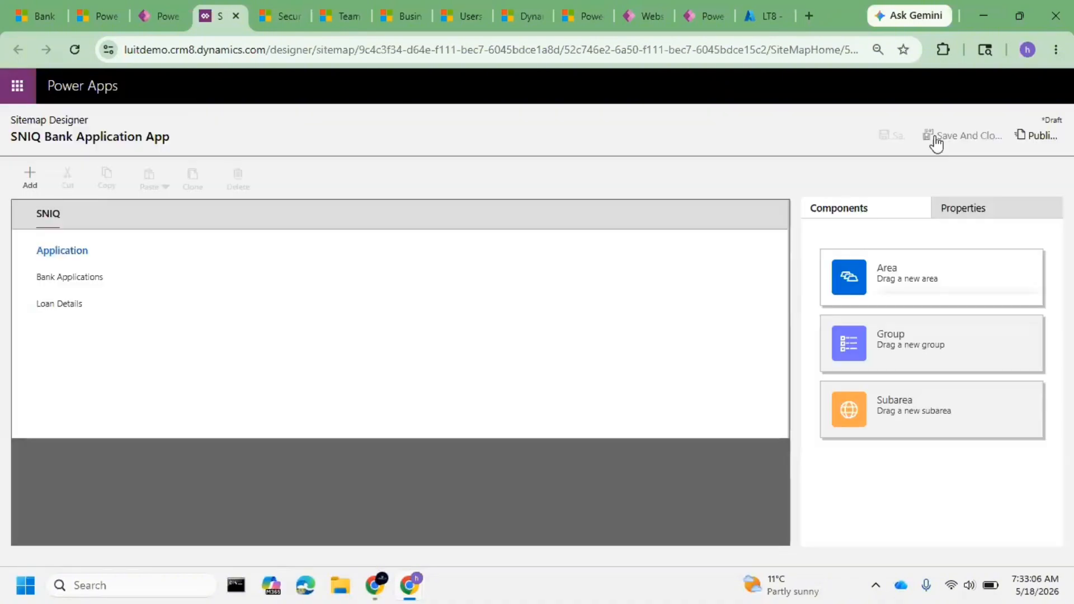
left_click(1026, 135)
left_click(160, 18)
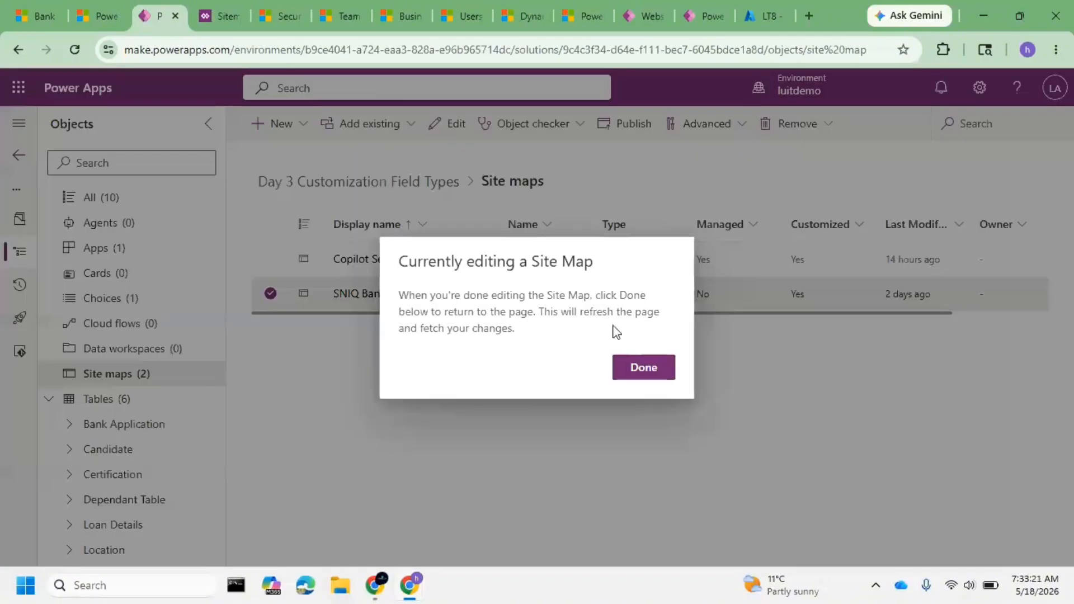
left_click(642, 369)
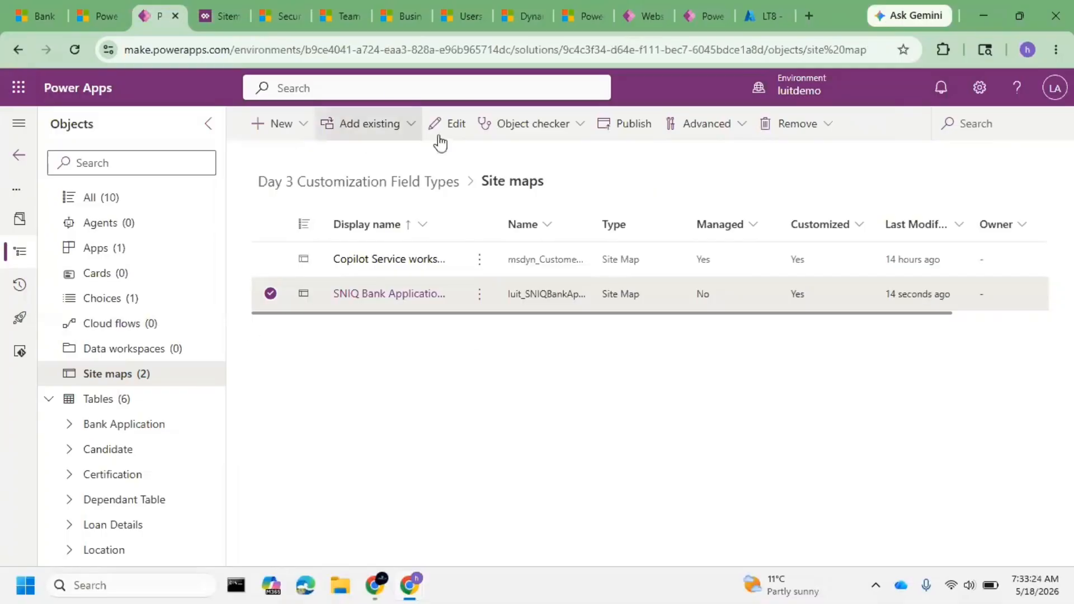
- Publish all customizations of the Day 3 Customization Field Types solution
left_click(126, 201)
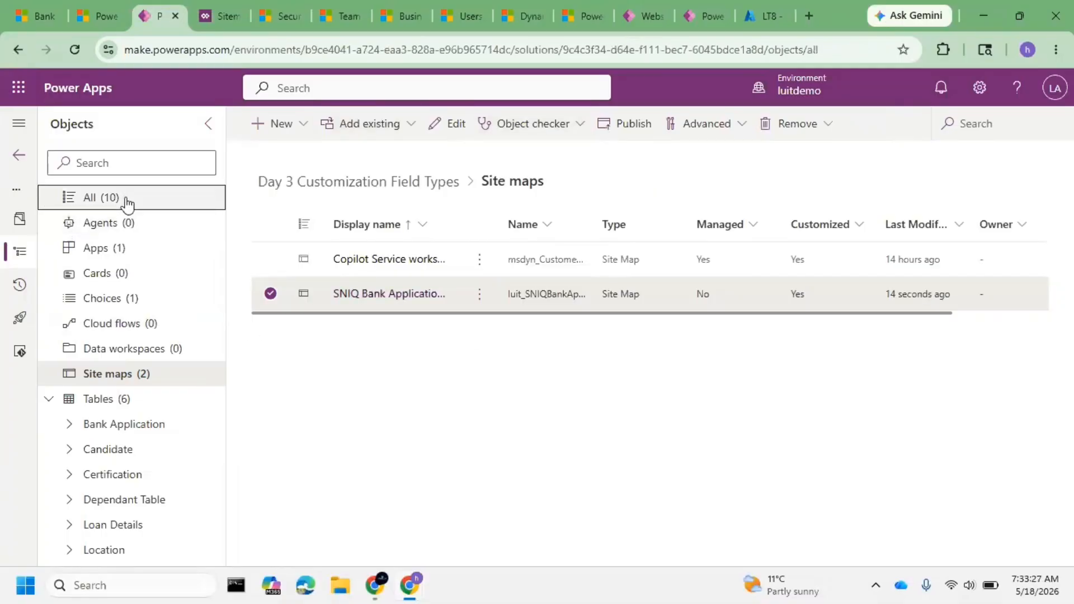
left_click(529, 124)
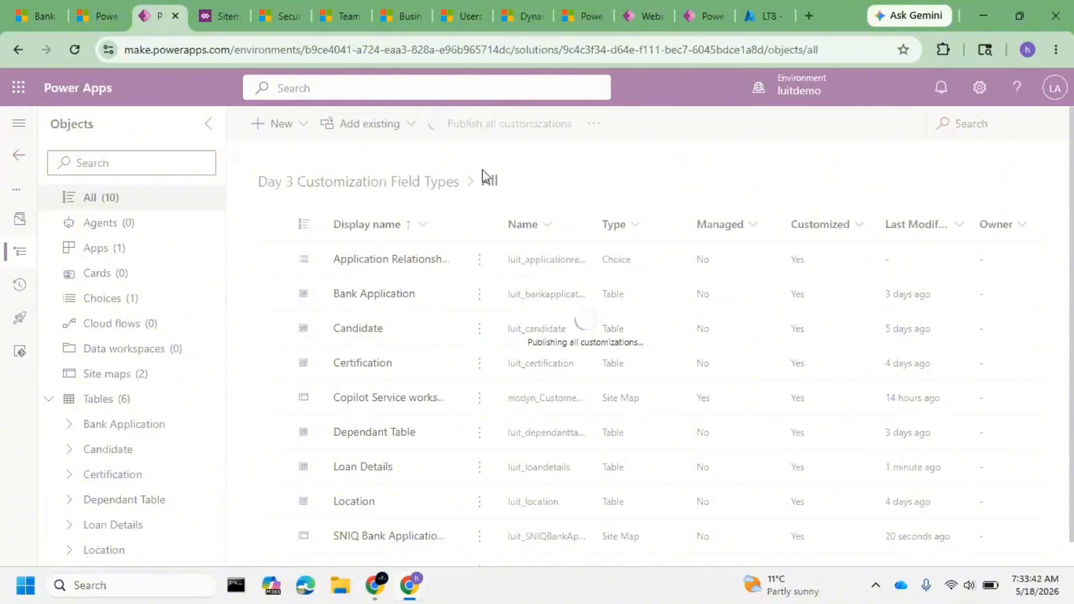
- Switch to the SNIQ Bank Application App and review the Basic Info and More Info of the Applicant#1 bank application
left_click(26, 3)
left_click(84, 258)
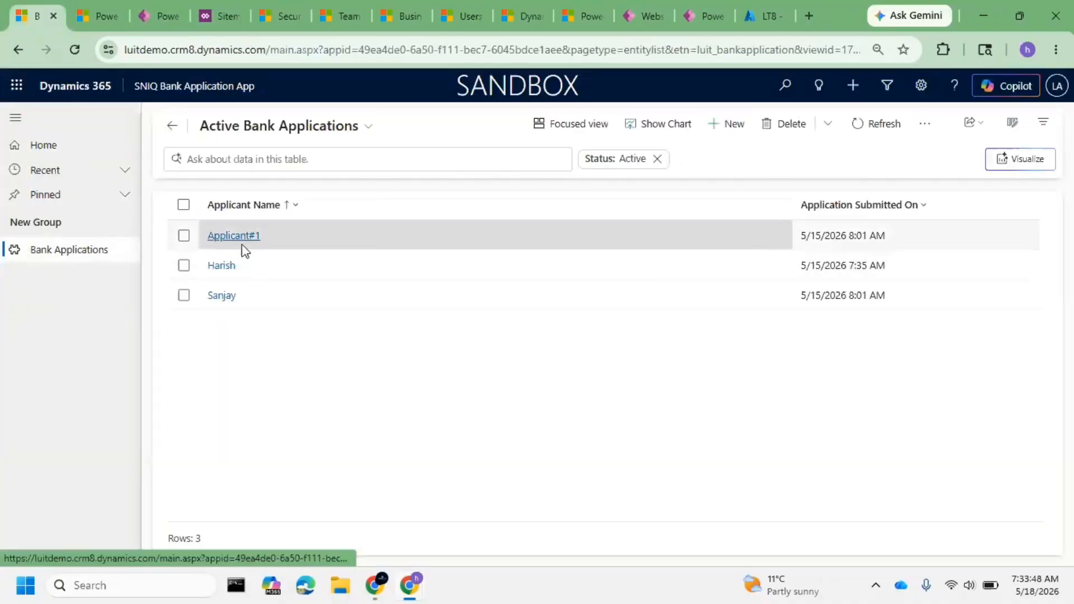
left_click(242, 238)
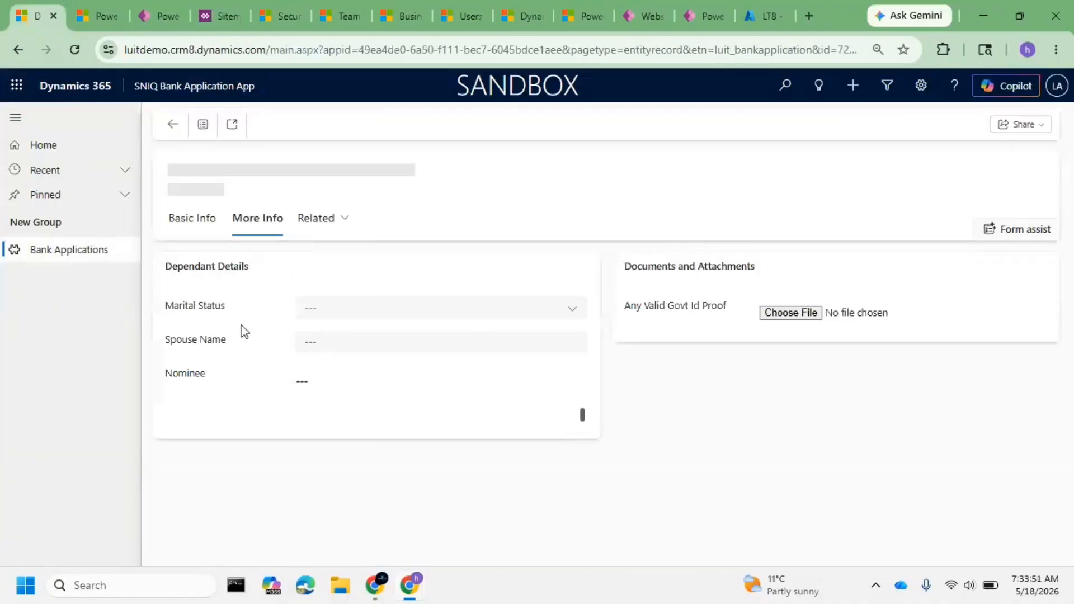
left_click(196, 227)
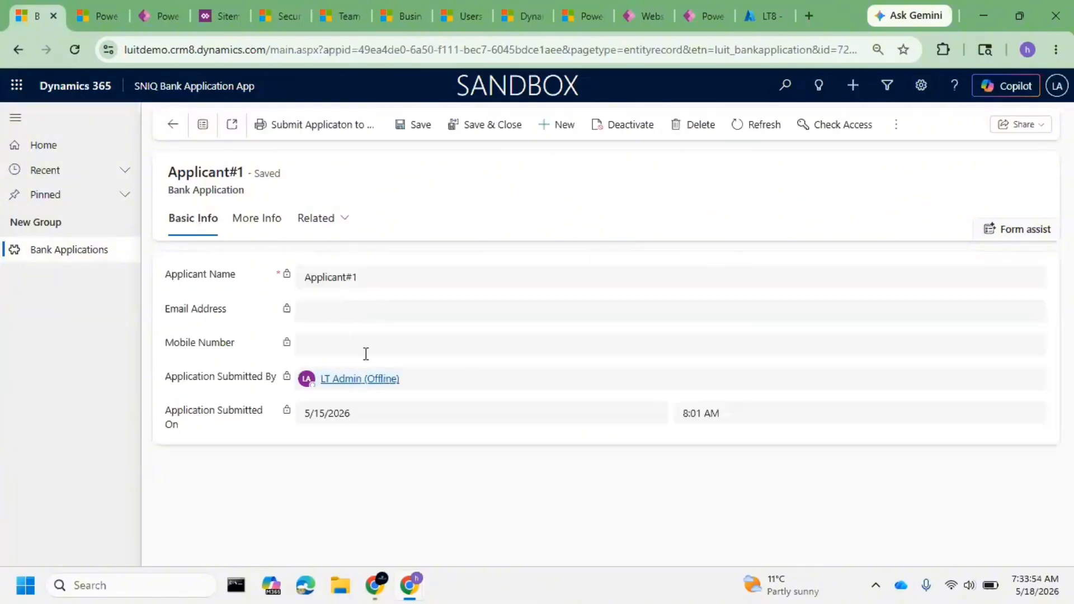
left_click(259, 230)
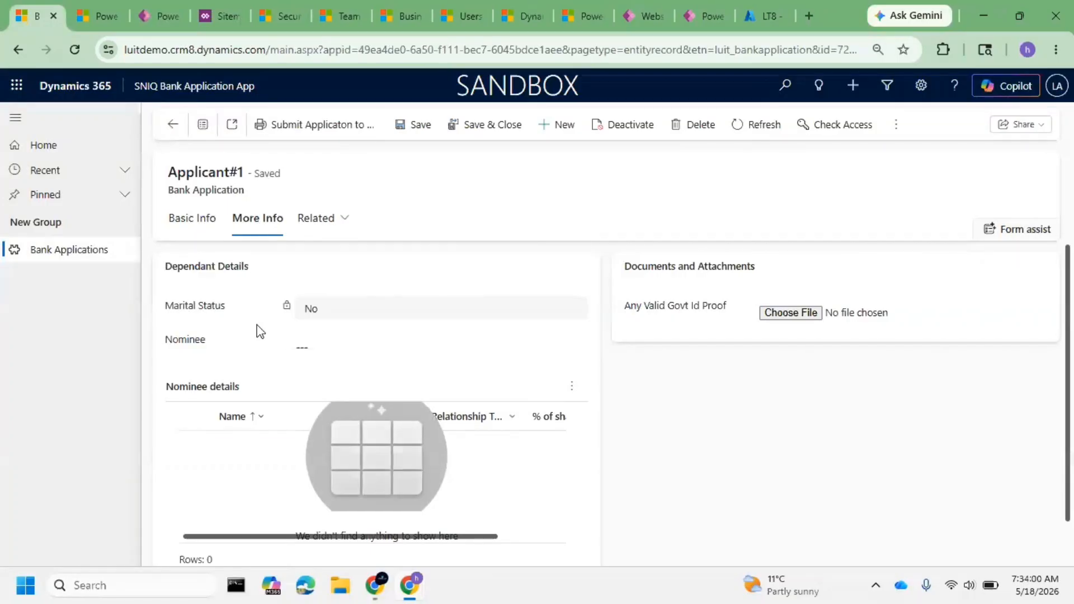
scroll(331, 395, "down", 1)
scroll(331, 395, "up", 1)
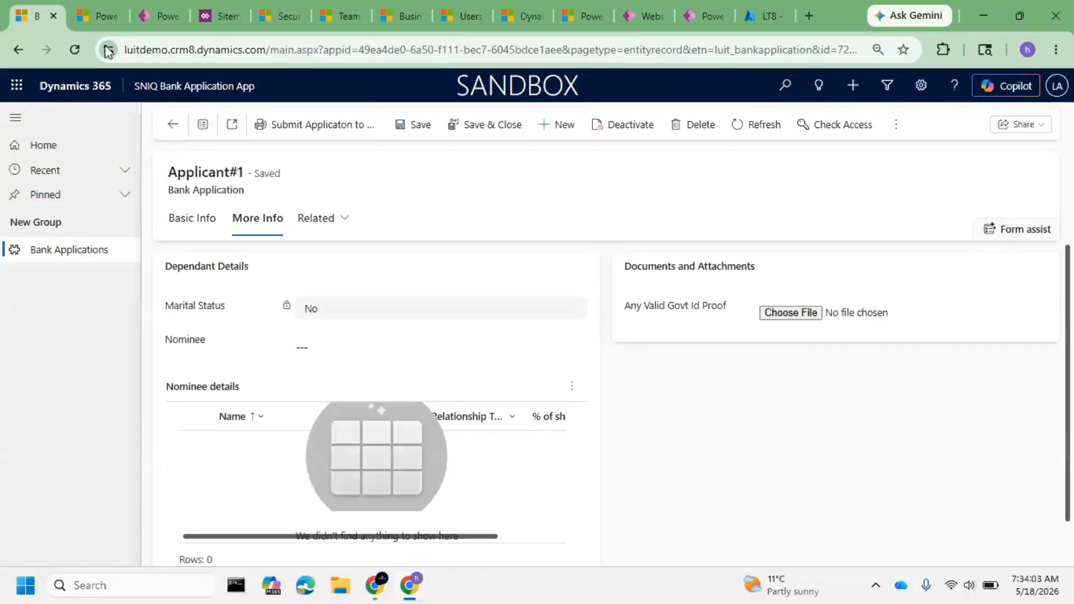
- Reload the SNIQ Bank Application App after checking in Power Apps that publishing has completed
left_click(100, 76)
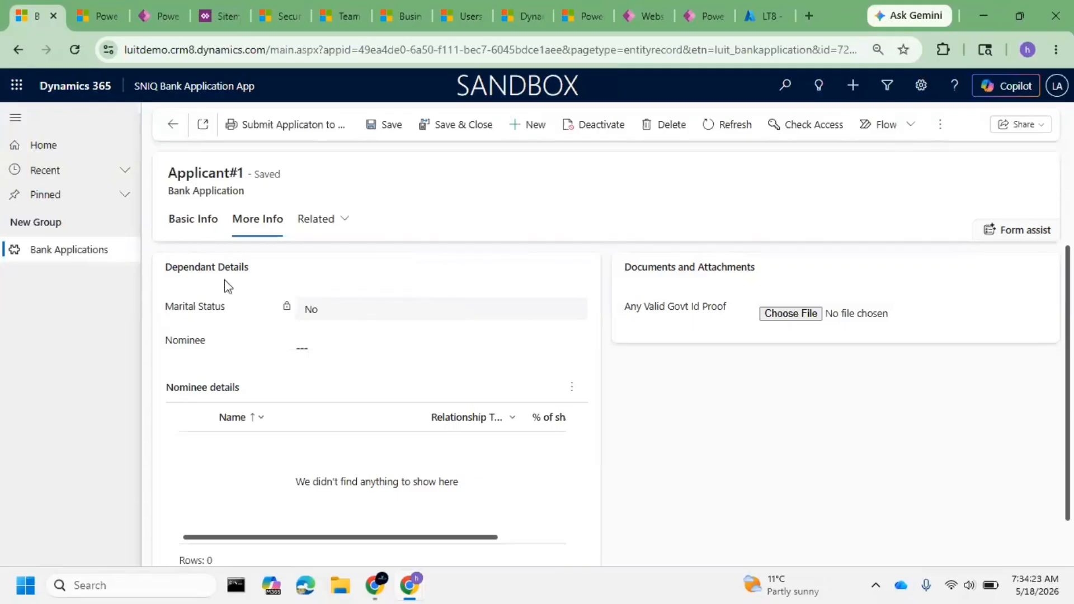
left_click(151, 21)
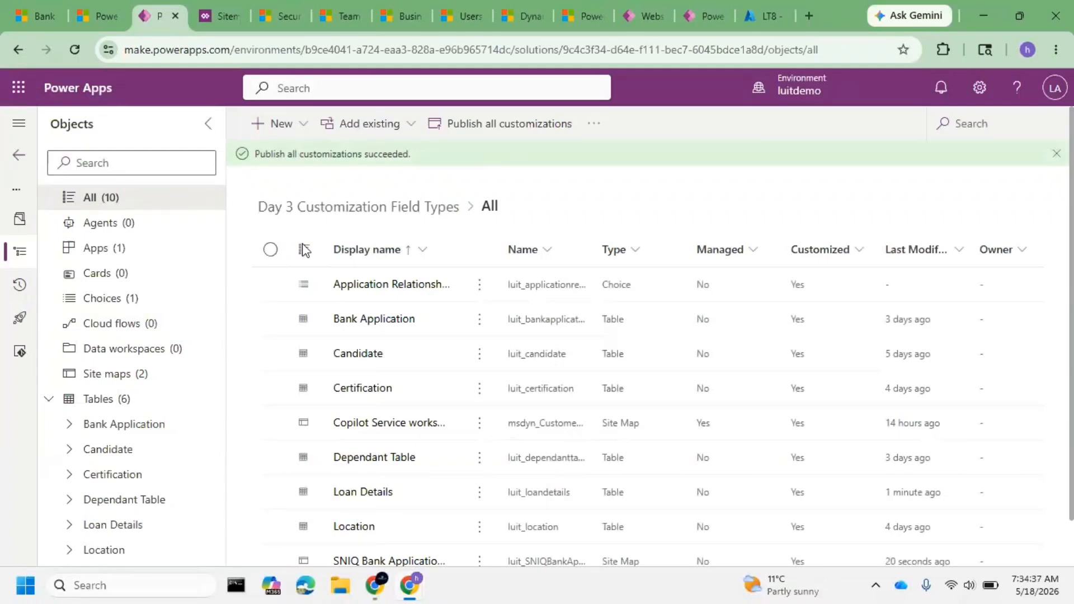
left_click(34, 9)
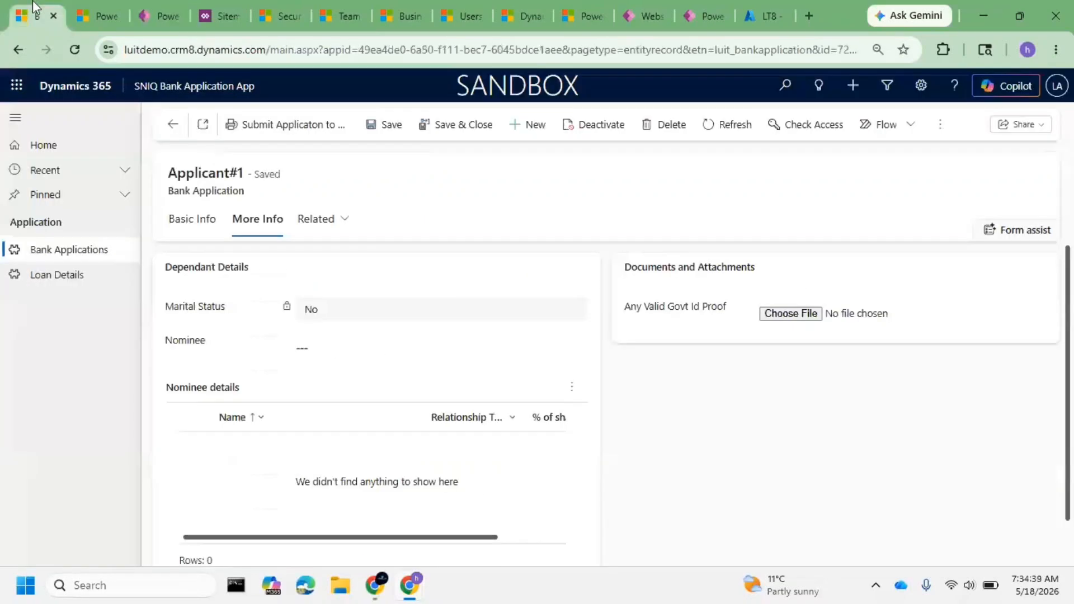
key("F5")
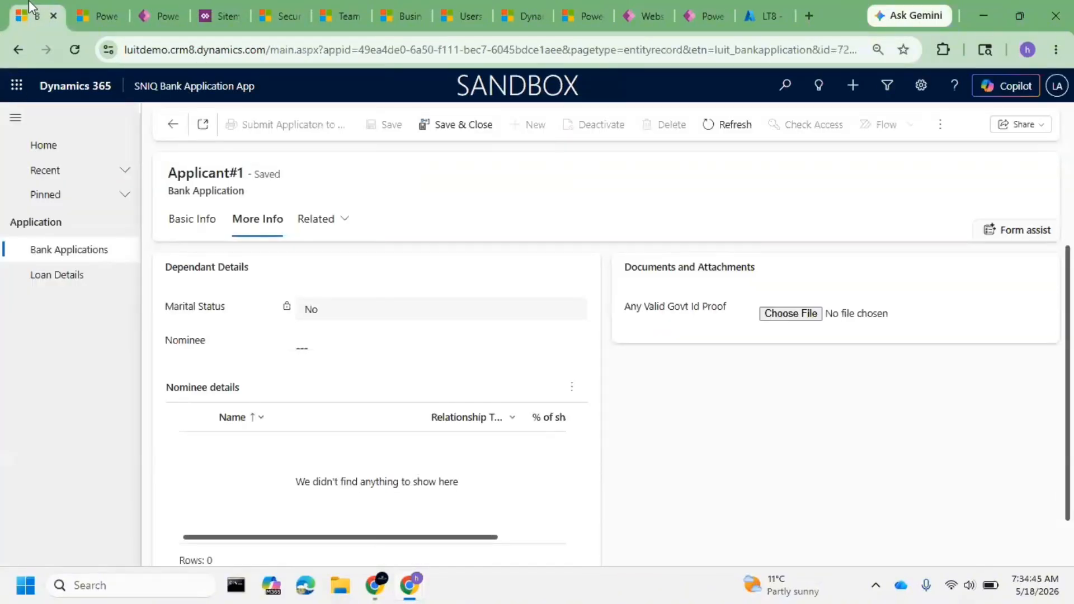
- Open a new Loan Details record form and examine its Owner field
left_click(59, 278)
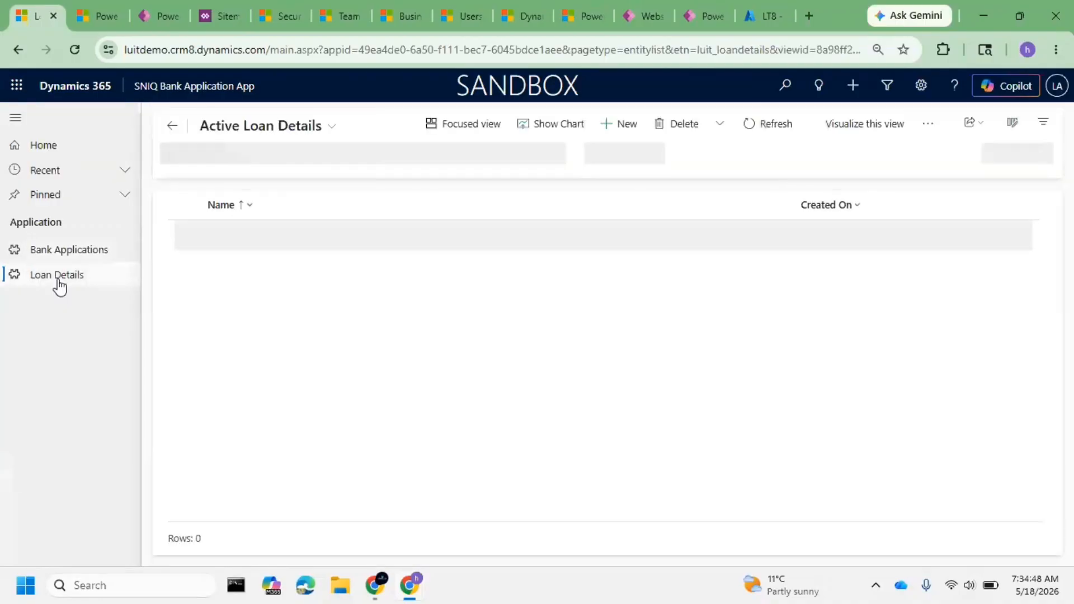
left_click(711, 125)
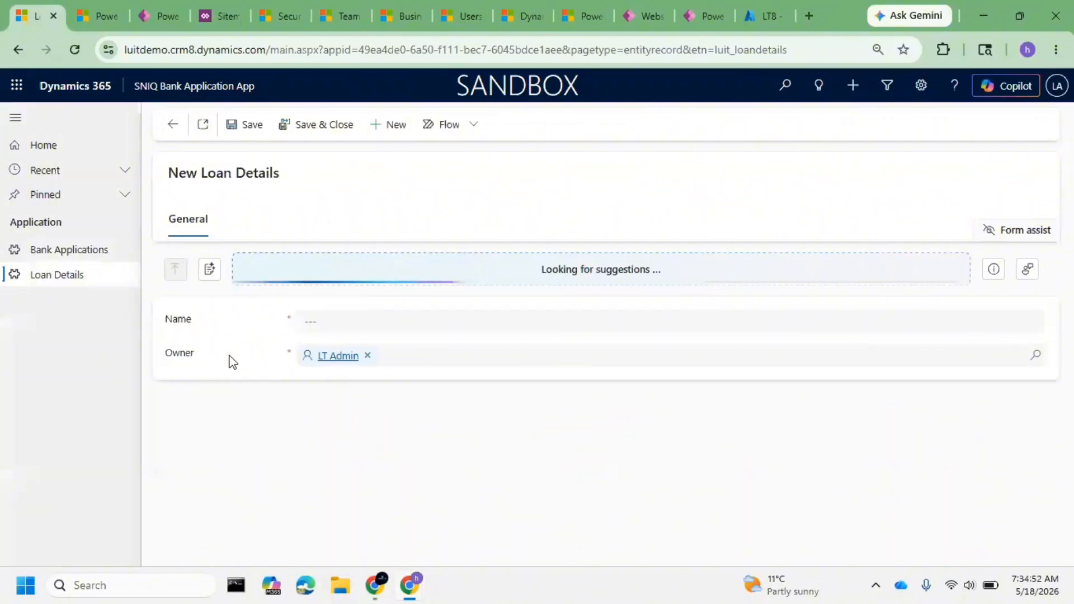
left_click_drag(229, 358, 167, 358)
- Open a new Bank Application form and examine its Basic Info fields for comparison
left_click(51, 251)
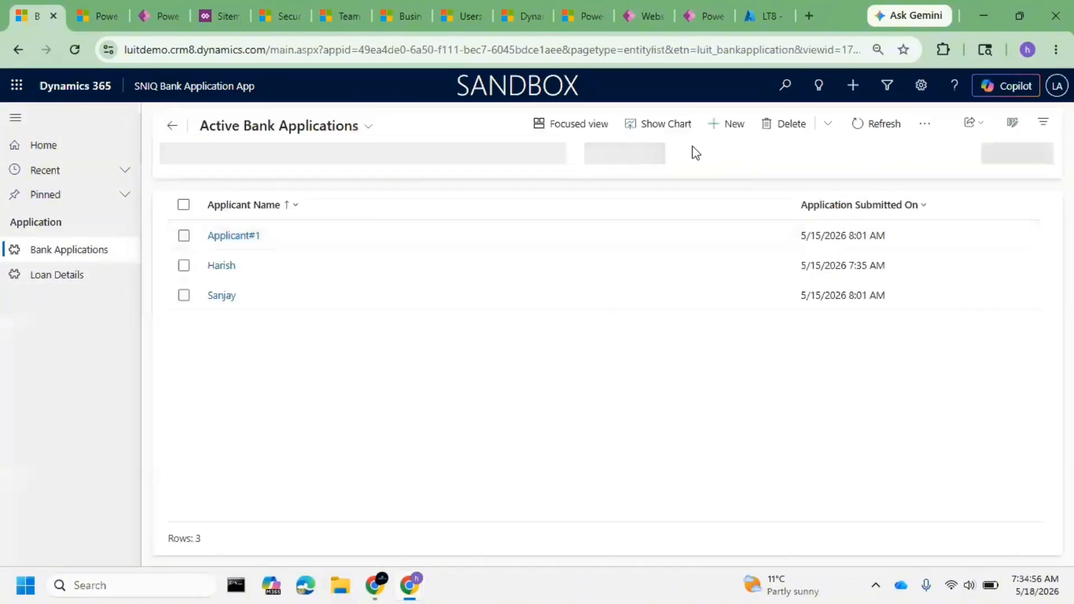
left_click(733, 127)
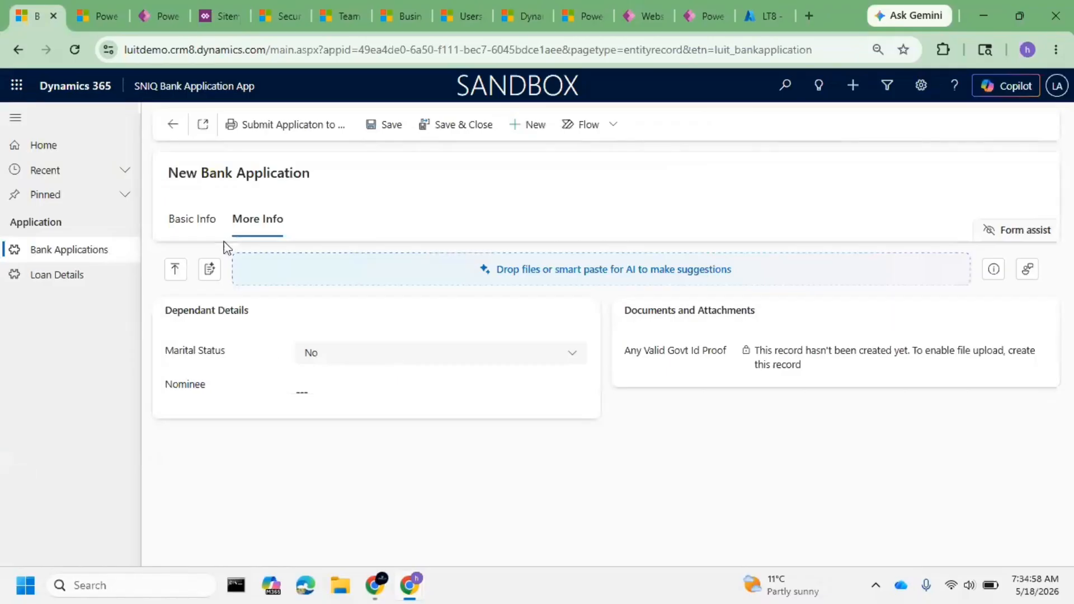
left_click(192, 220)
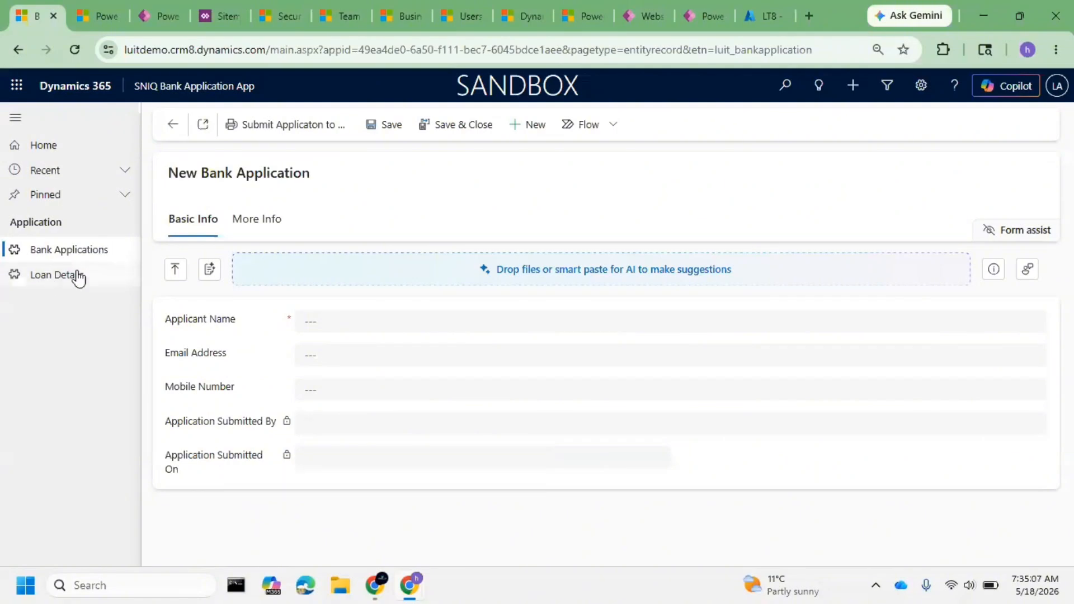
- Start another new Loan Details record and clear its Owner field to check whether an owner is required
left_click(77, 276)
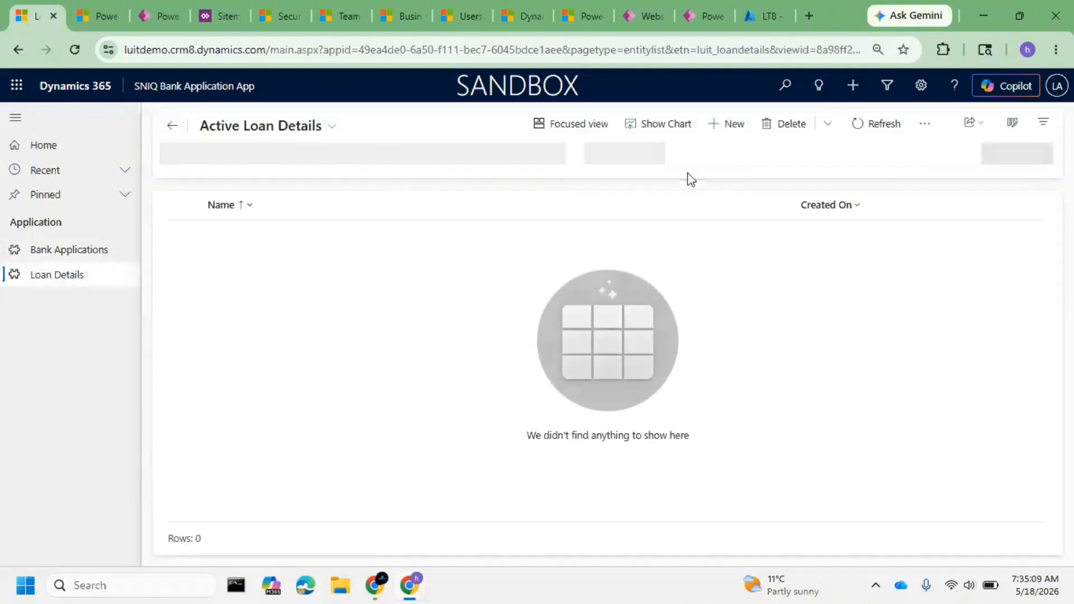
left_click(726, 125)
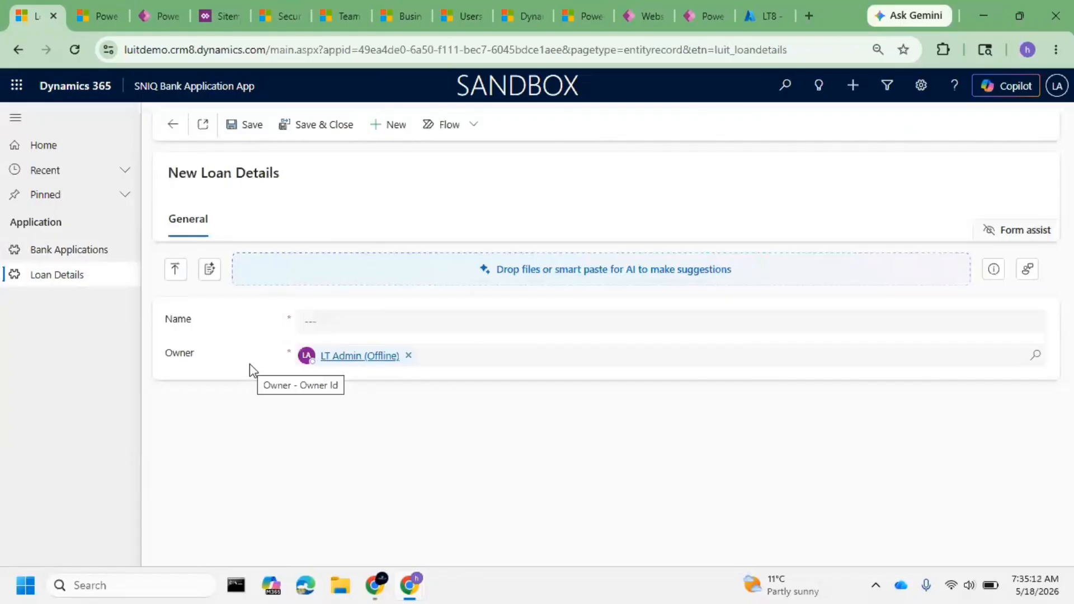
left_click(409, 357)
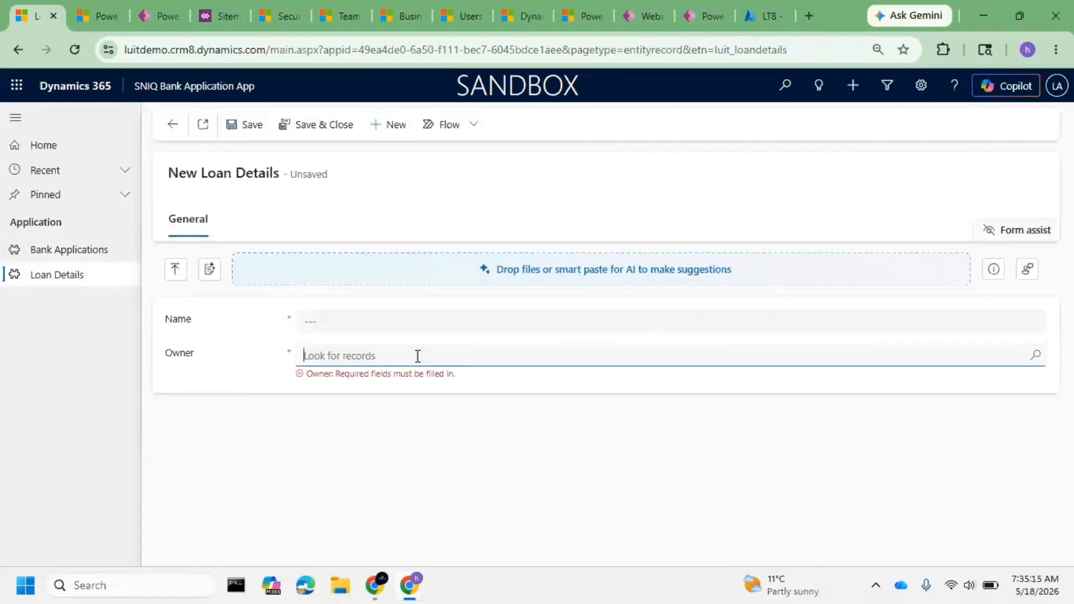
left_click_drag(200, 173, 279, 179)
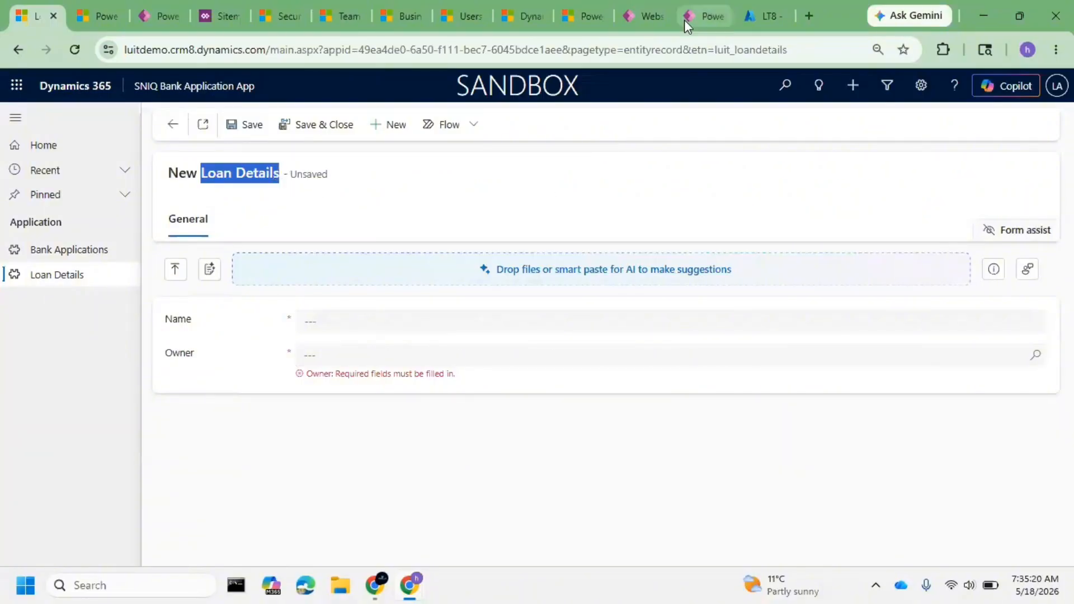
- Switch to luitdemo's security roles in the Power Platform admin center, search for Bank, and open the Bank Assistant role
left_click(160, 19)
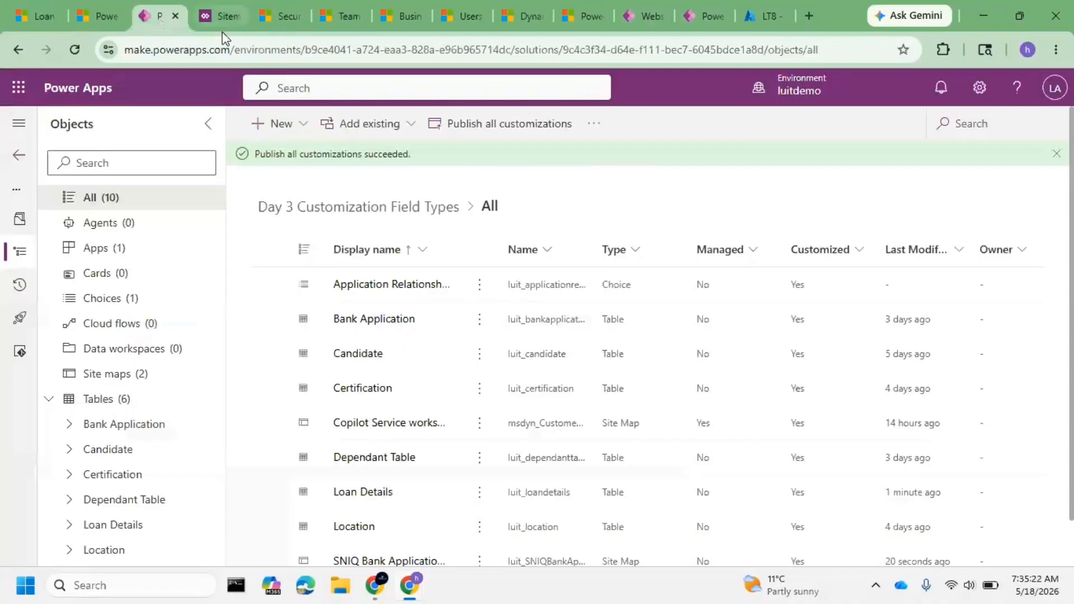
left_click(284, 19)
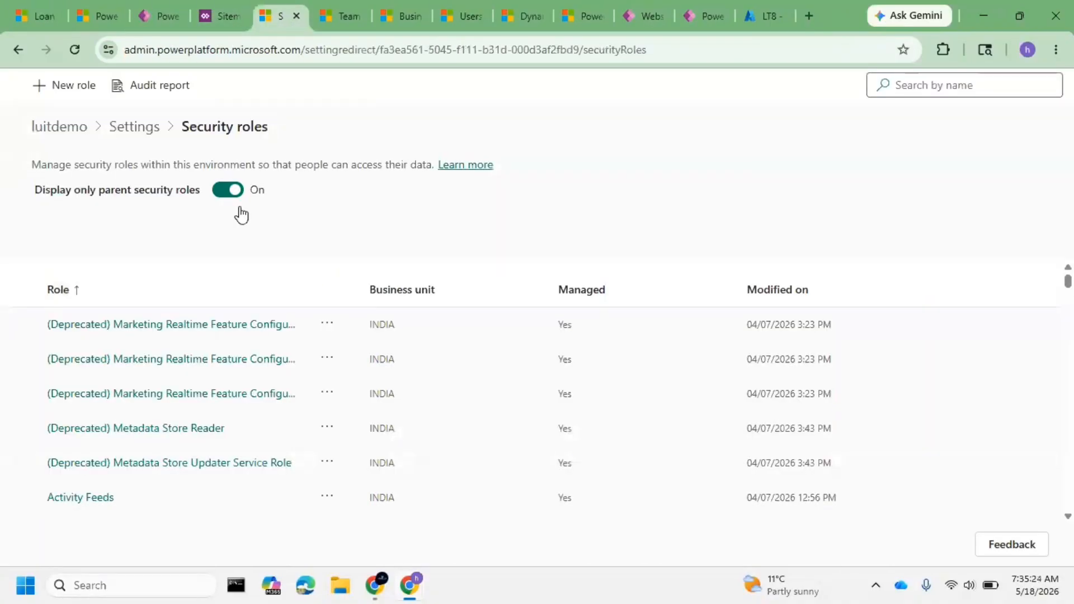
left_click(934, 85)
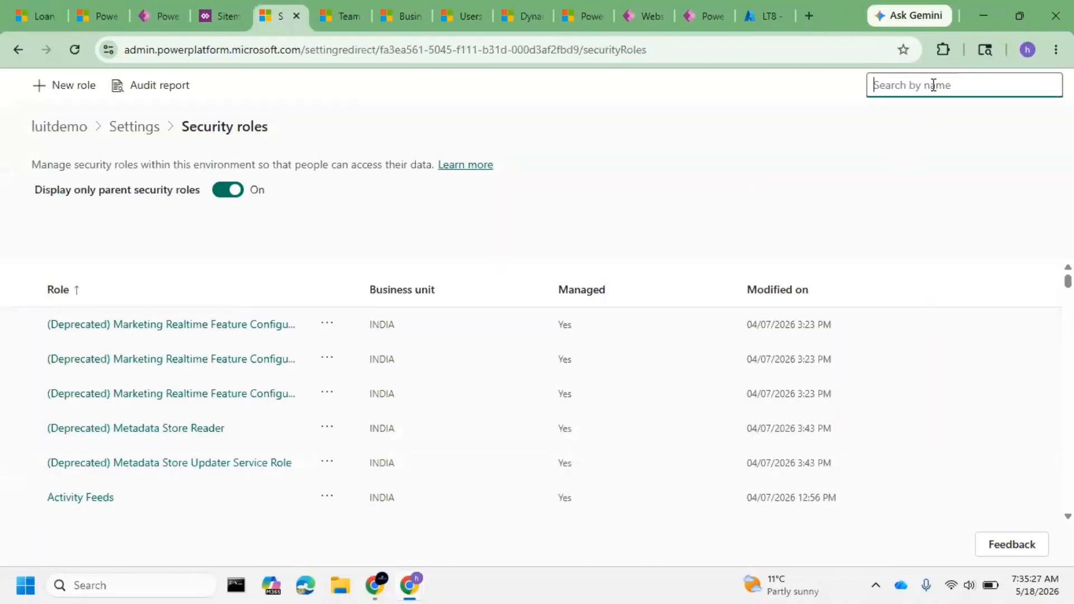
type("B")
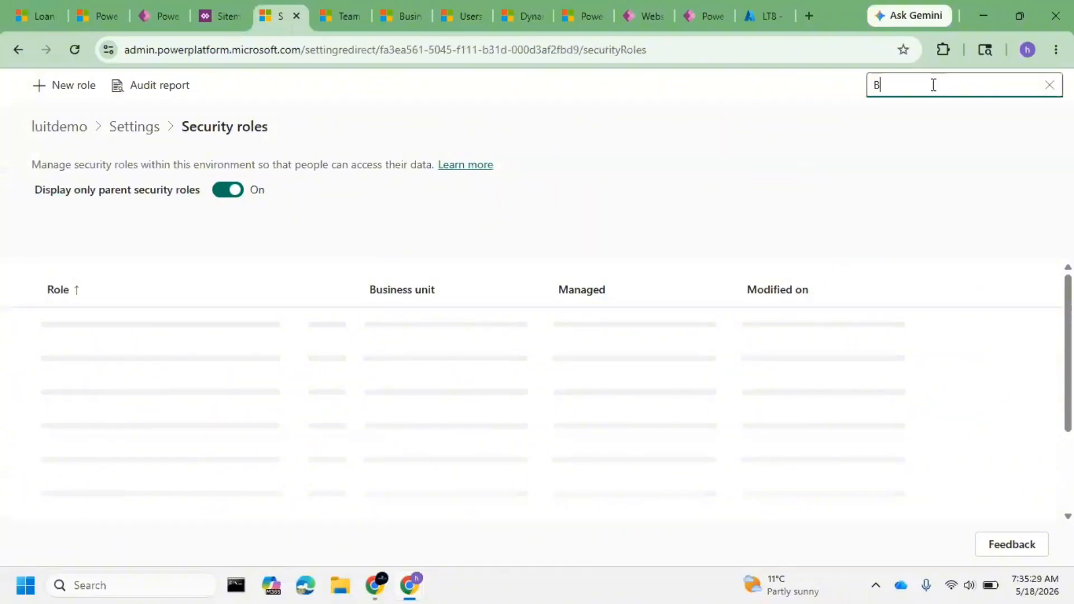
type("abk")
key("BackSpace")
key("BackSpace")
type("nk")
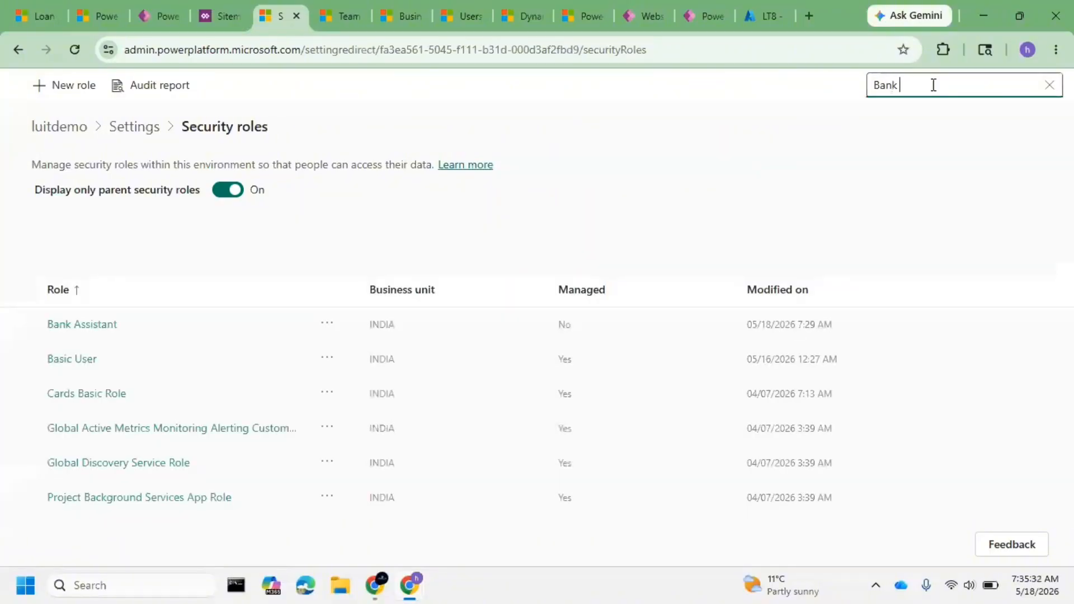
type(" Ma")
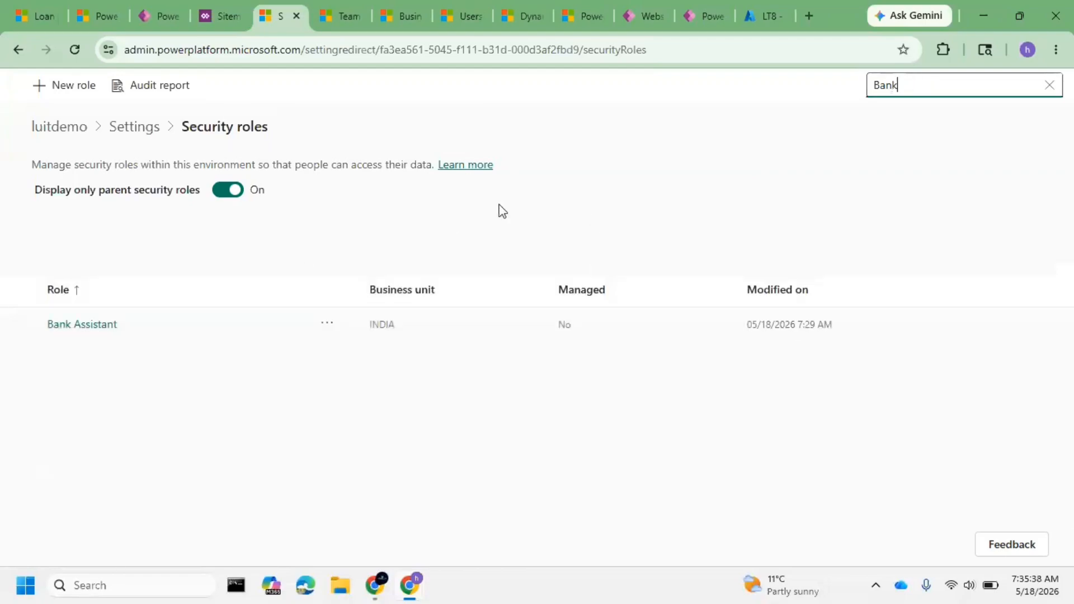
left_click(92, 327)
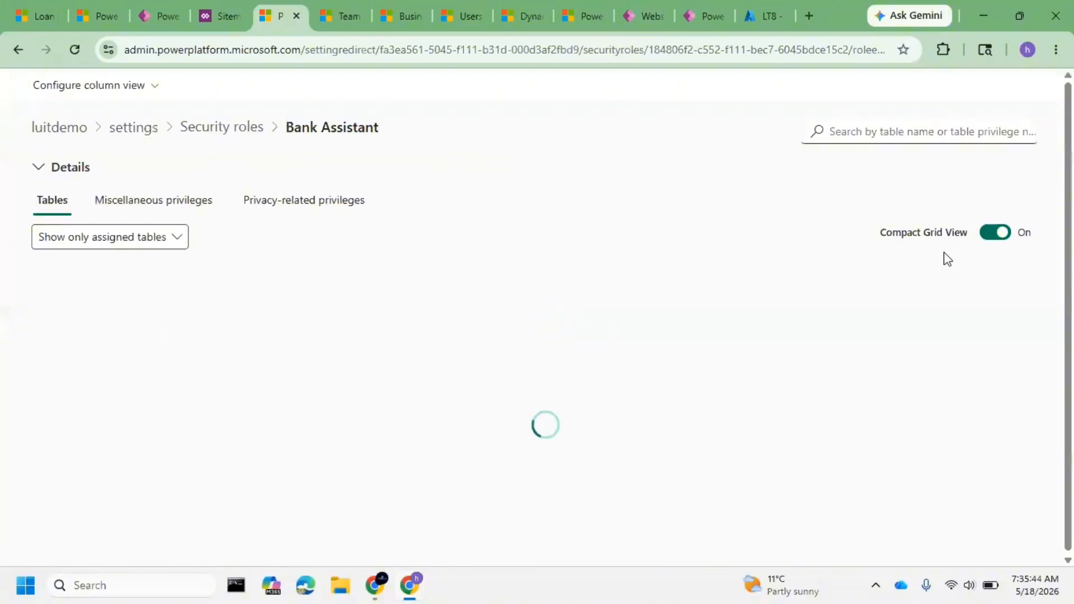
- Search the Bank Assistant role's tables for loan and show all tables, including unassigned ones
left_click(886, 135)
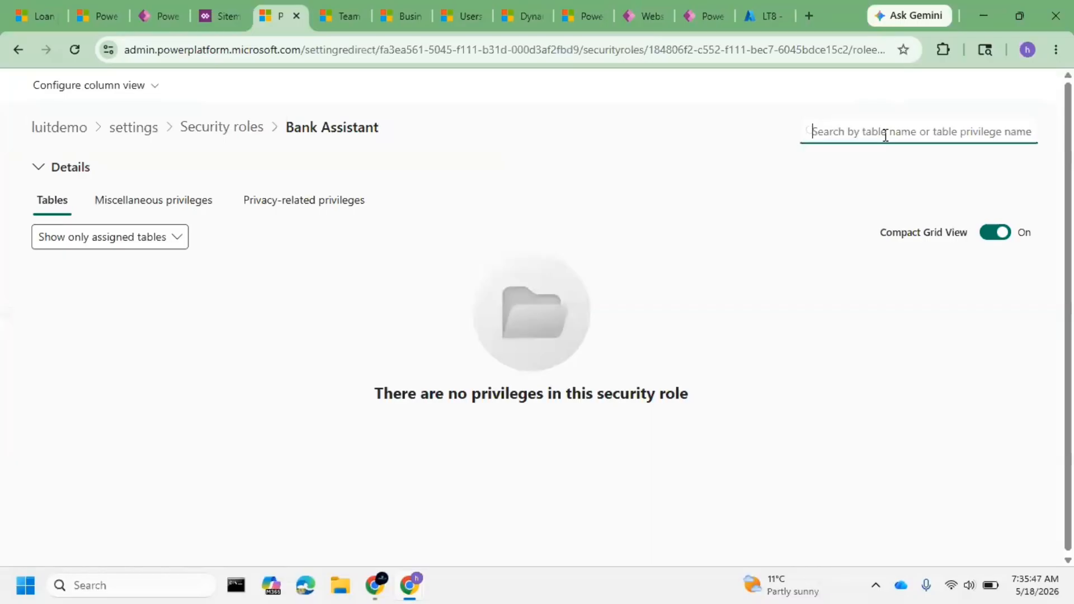
type("loan")
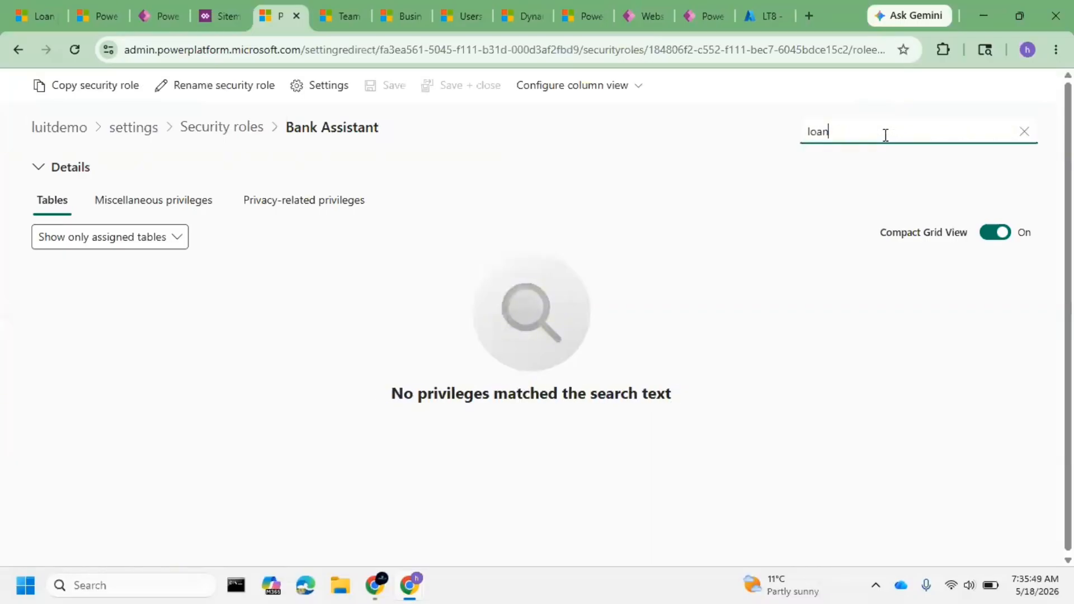
left_click(152, 245)
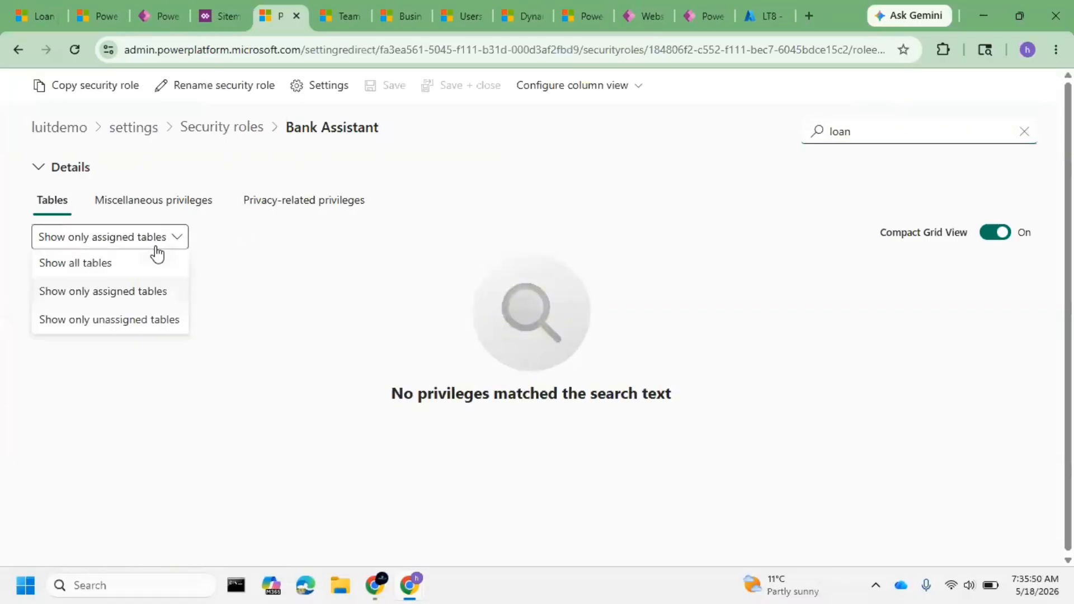
left_click(115, 263)
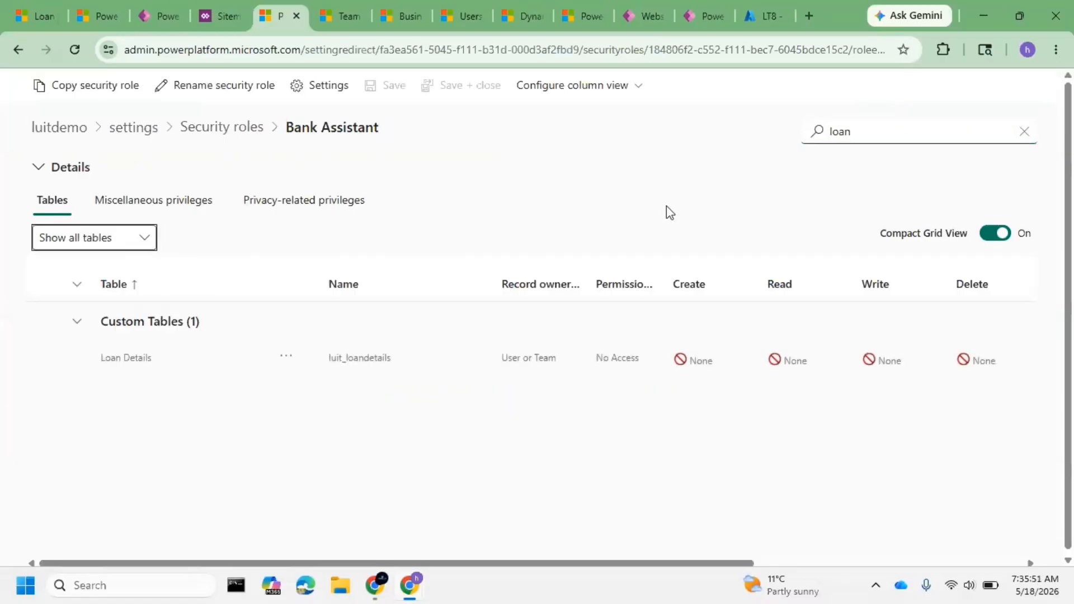
- For the Bank Assistant role's Loan Details table, set the Create privilege to User and the Read privilege to Business Unit
left_click(721, 367)
left_click(721, 364)
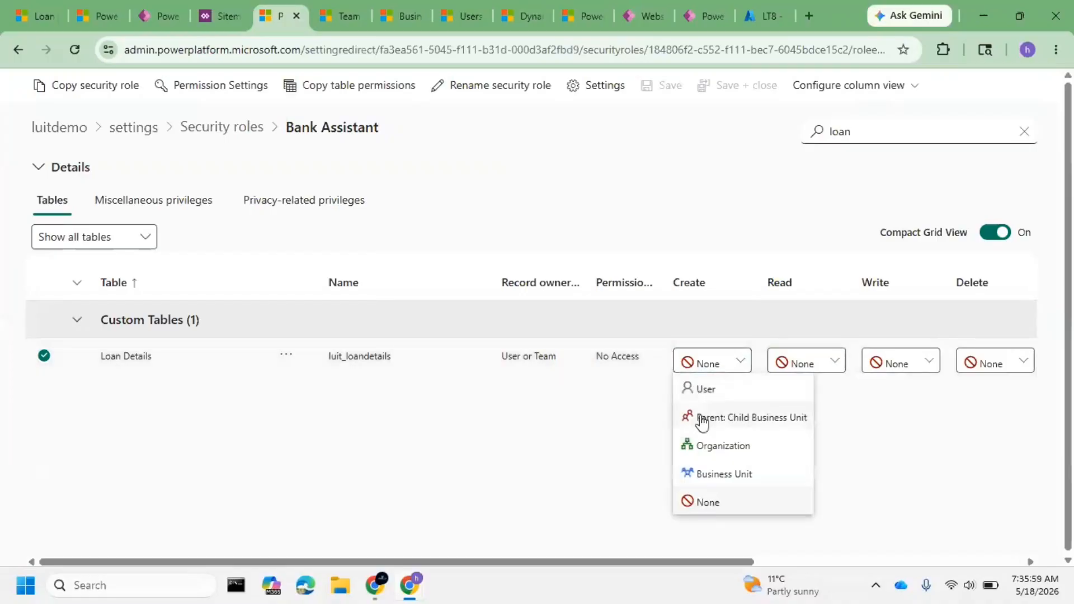
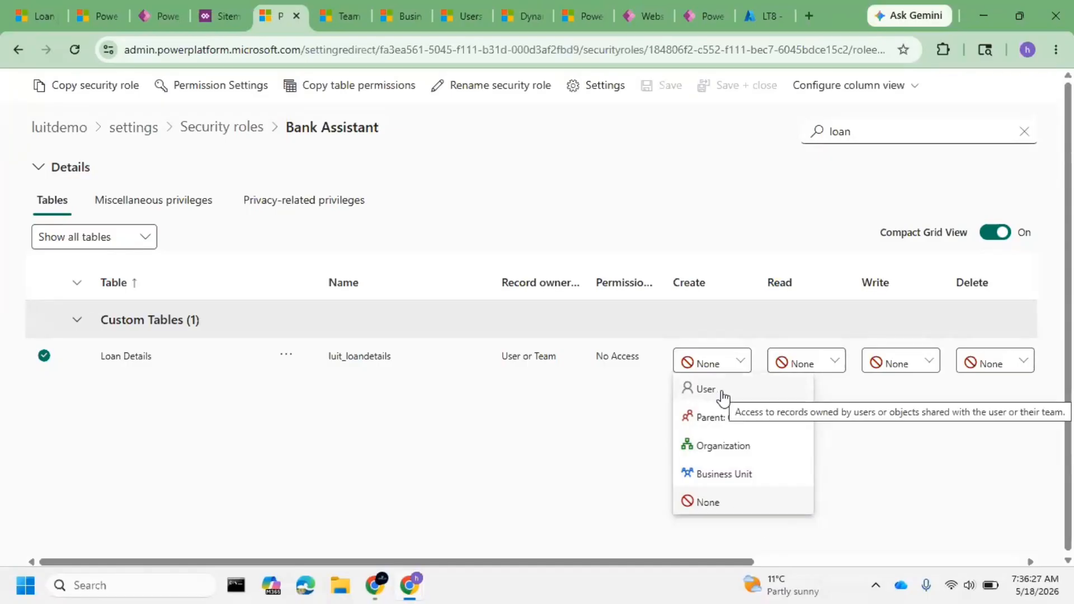
left_click(722, 394)
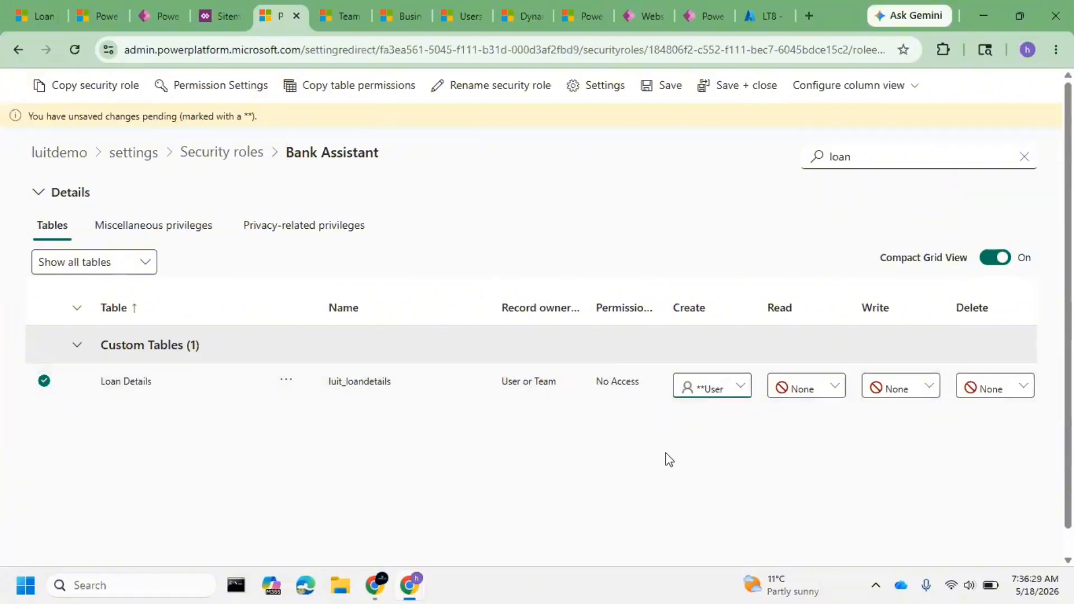
left_click(740, 396)
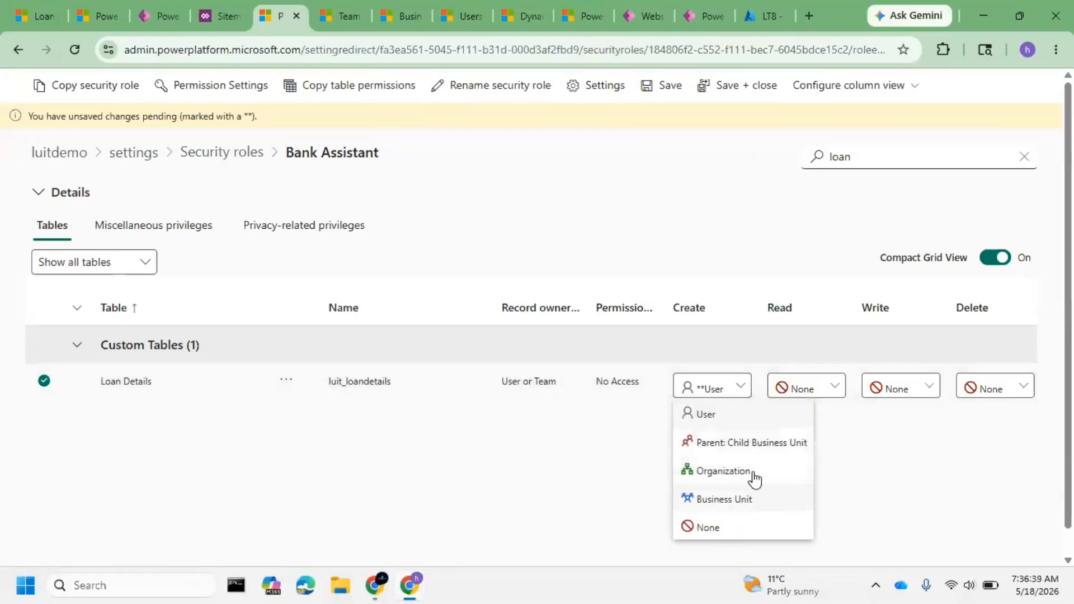
left_click(896, 442)
left_click(809, 391)
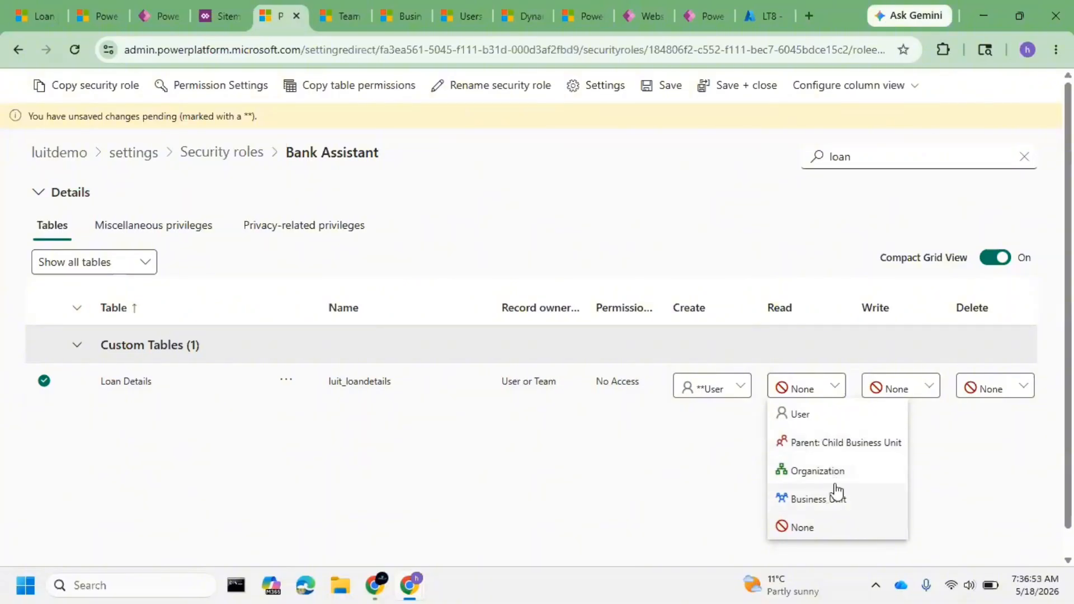
left_click(841, 512)
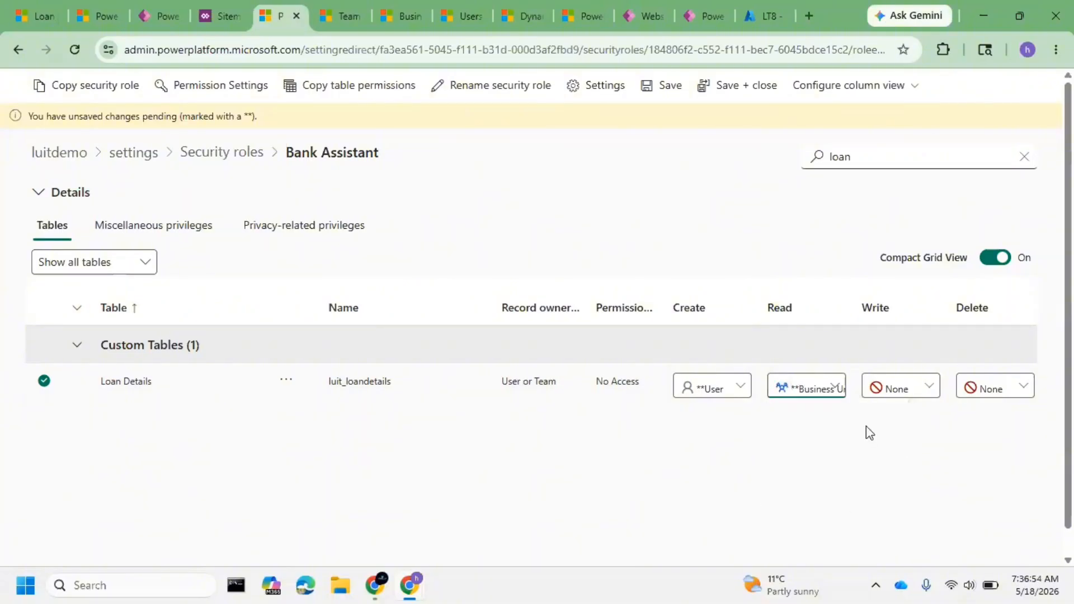
- Set both the Write and Delete privileges on Loan Details to User
left_click(918, 396)
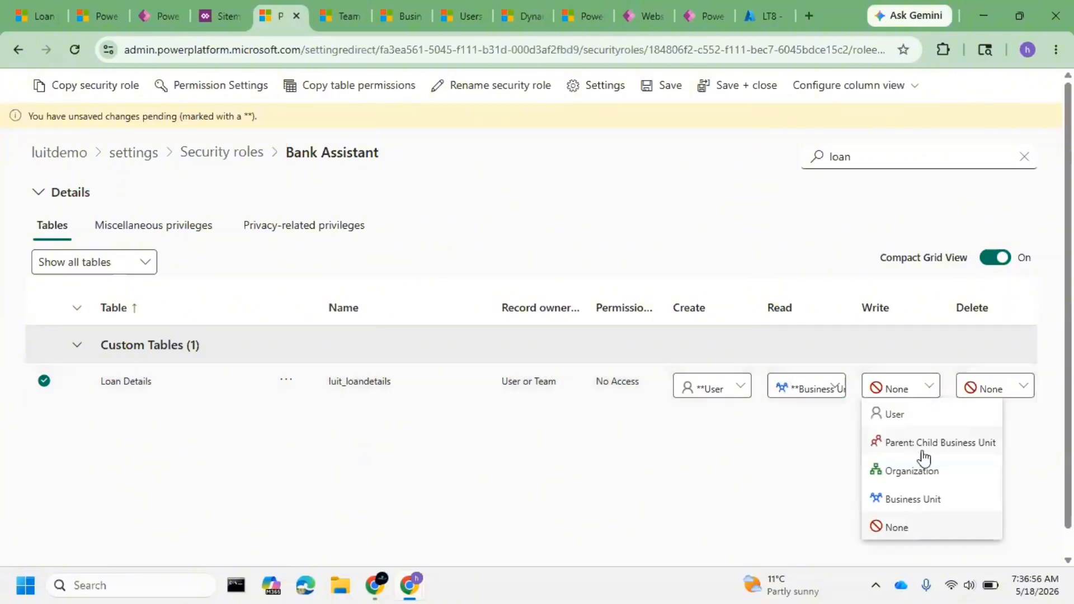
left_click(907, 420)
scroll(973, 430, "down", 1)
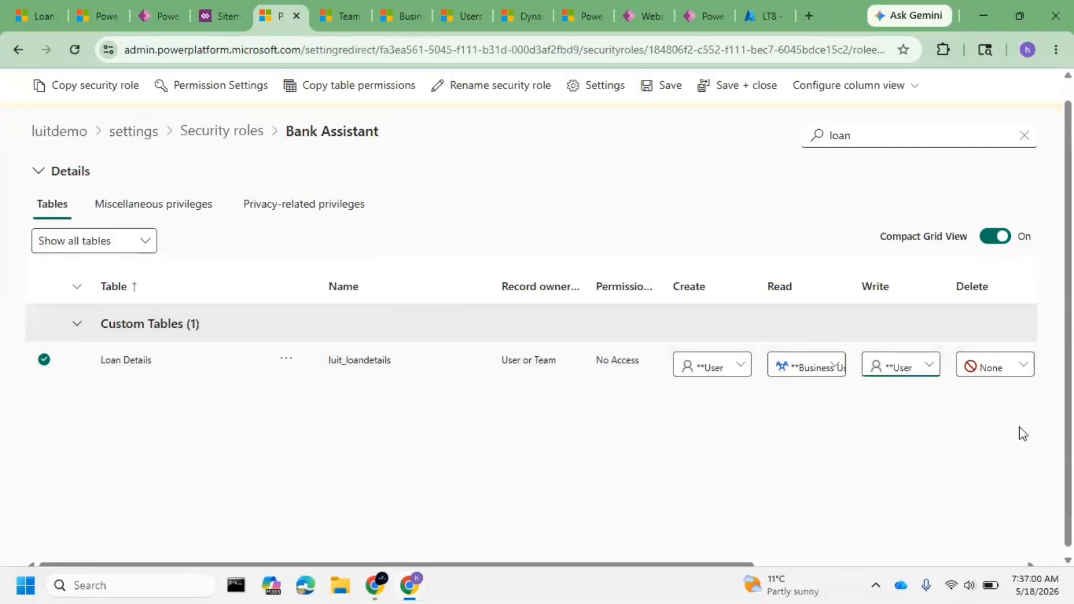
left_click_drag(649, 554, 883, 557)
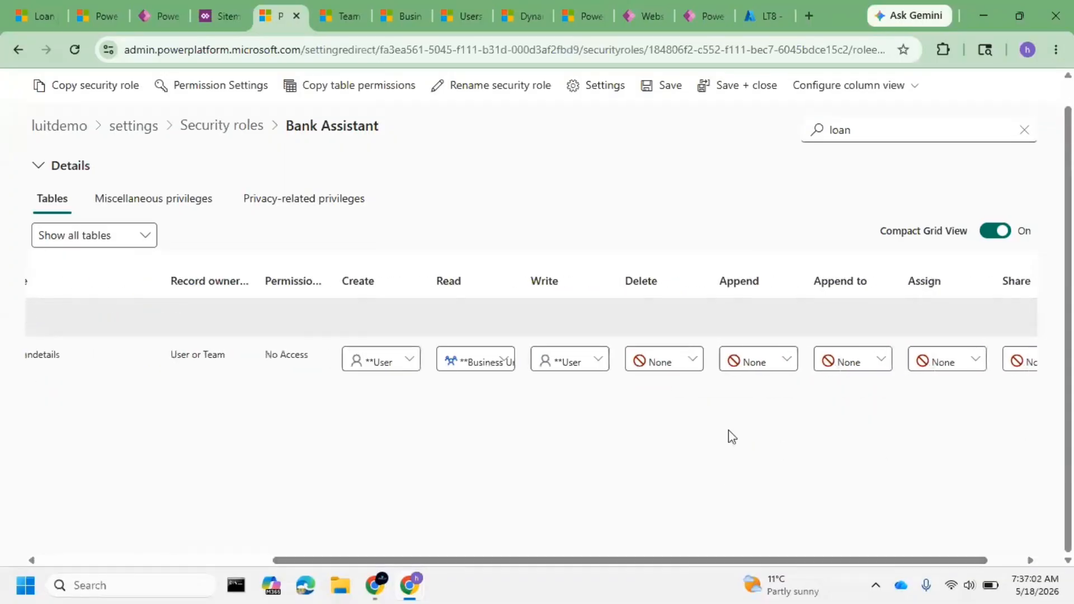
left_click(649, 358)
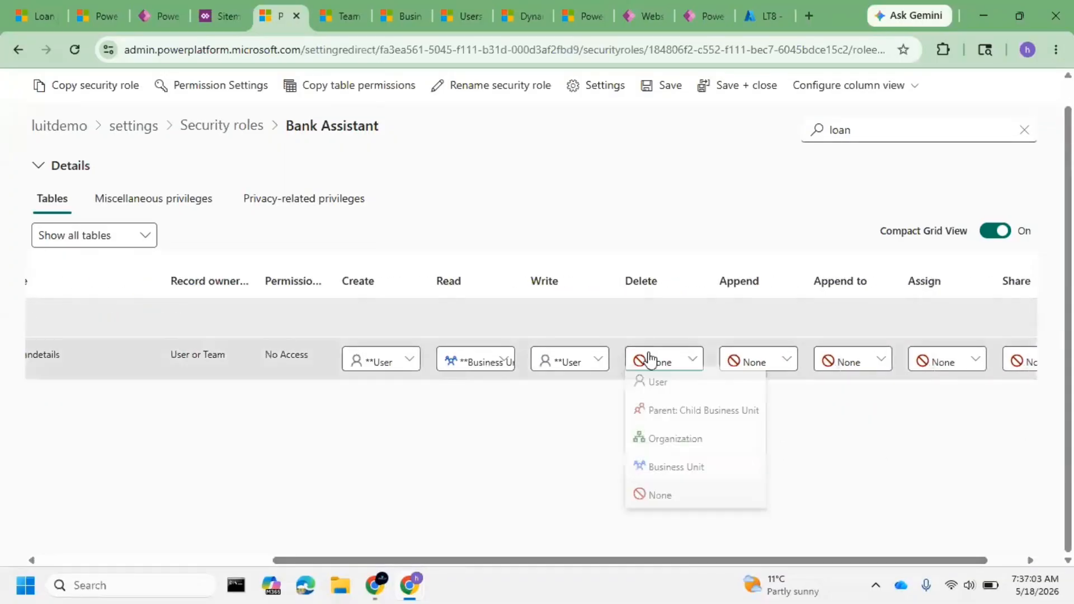
left_click(686, 390)
- Set the Append and Append To privileges on Loan Details to Parent: Child Business Unit
left_click(762, 370)
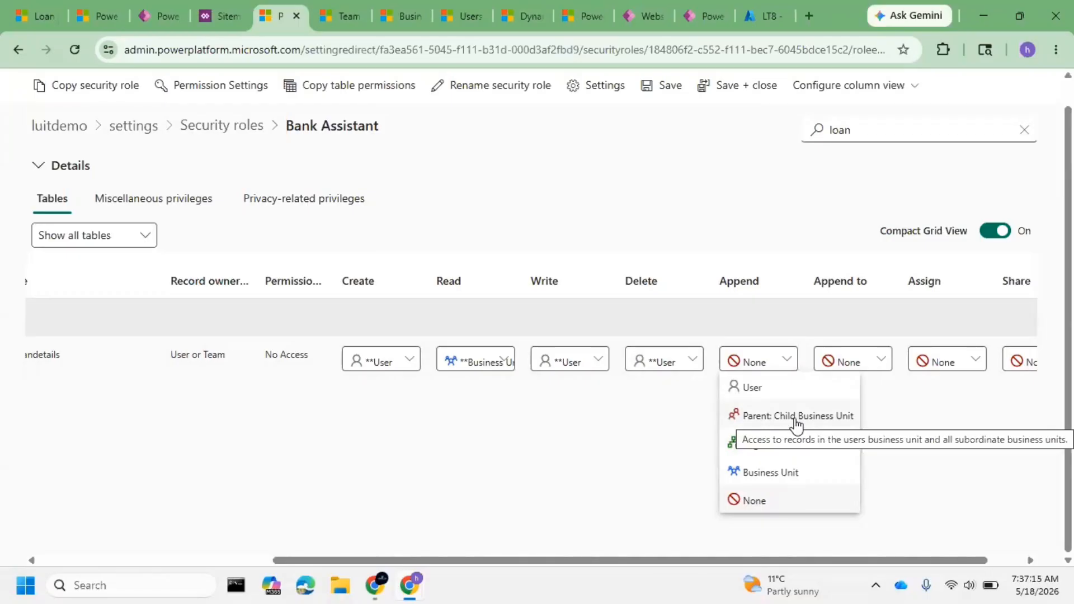
left_click(796, 417)
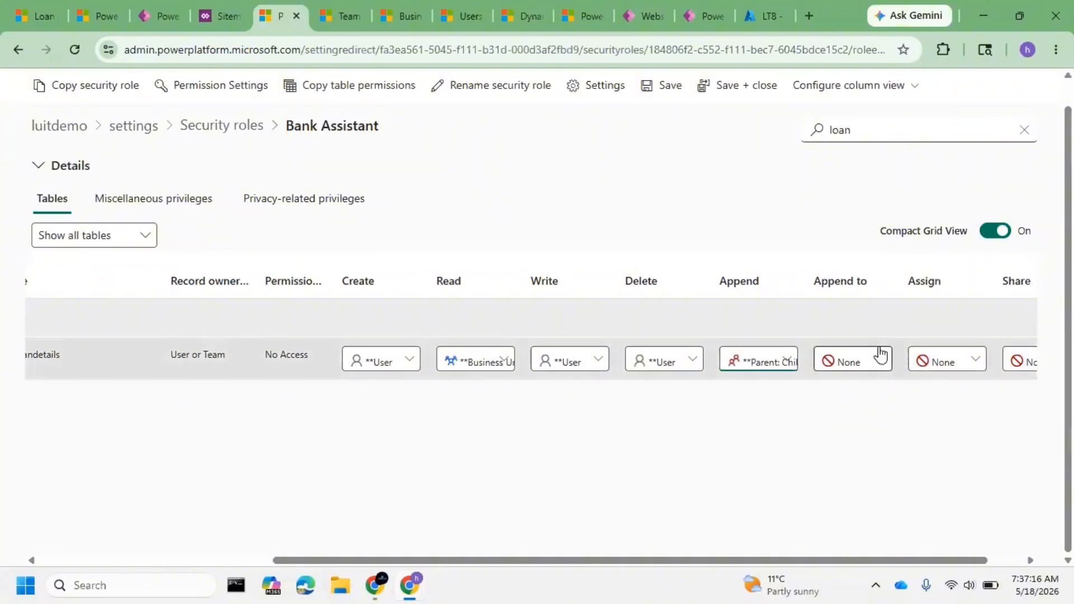
left_click(865, 364)
left_click(888, 419)
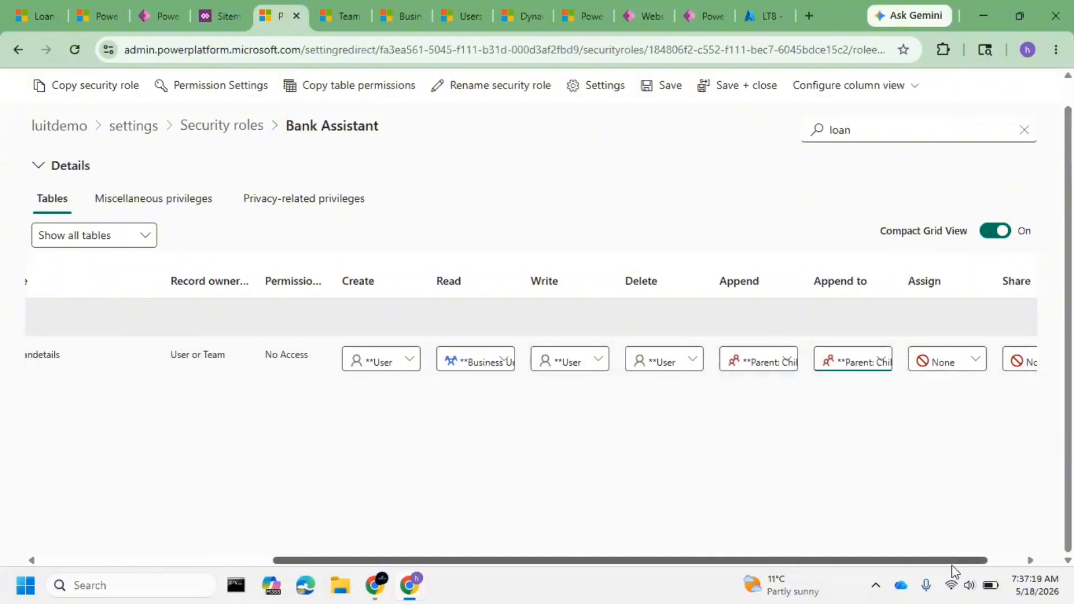
- Set the Assign and Share privileges on Loan Details to Organization and save the Bank Assistant role
left_click_drag(954, 566, 1045, 547)
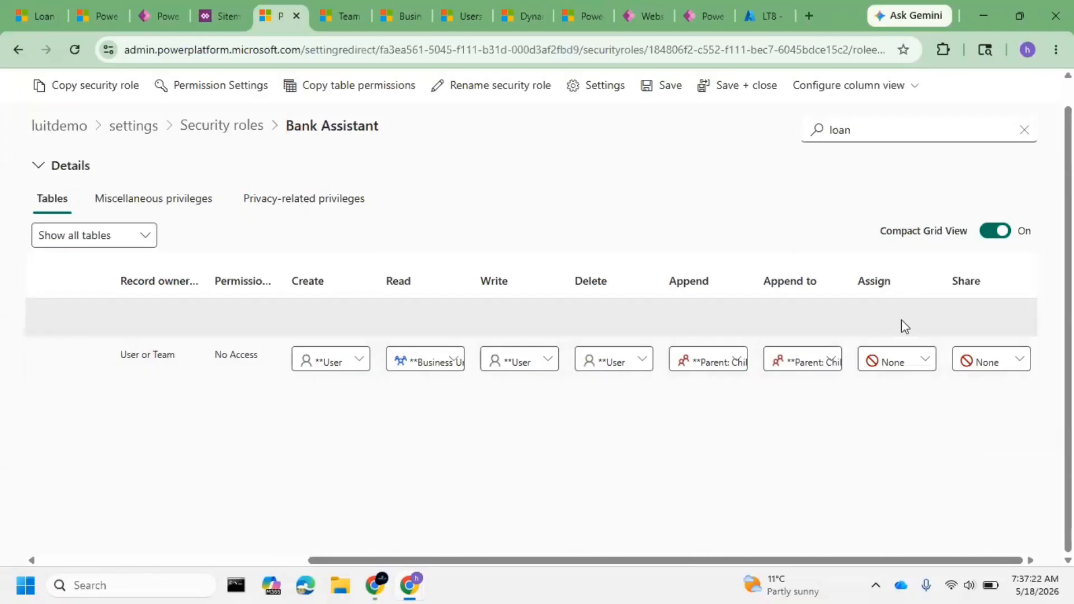
left_click(918, 364)
left_click(929, 448)
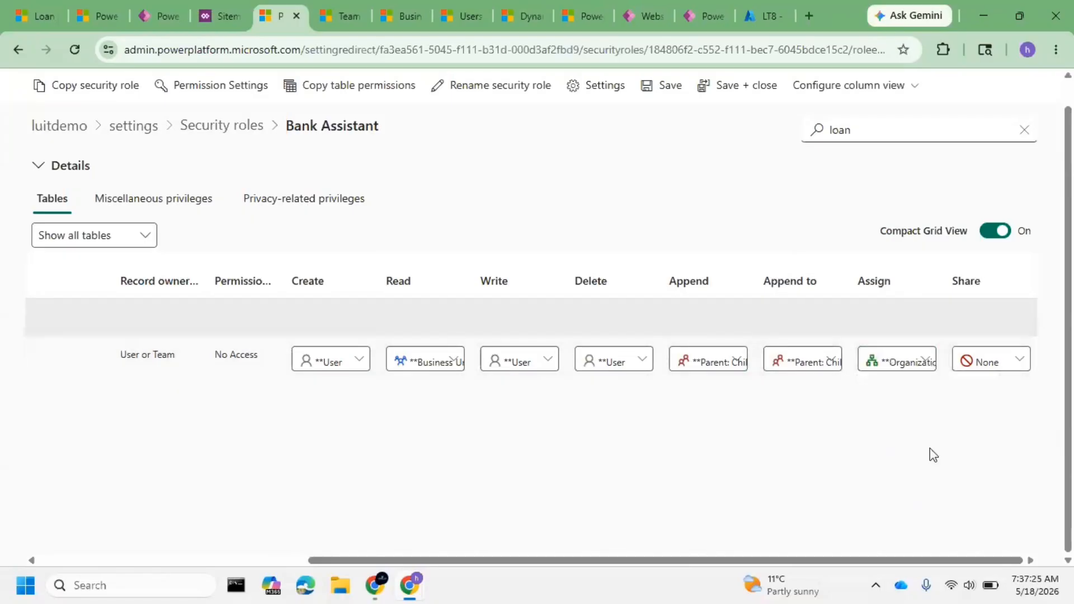
left_click(990, 363)
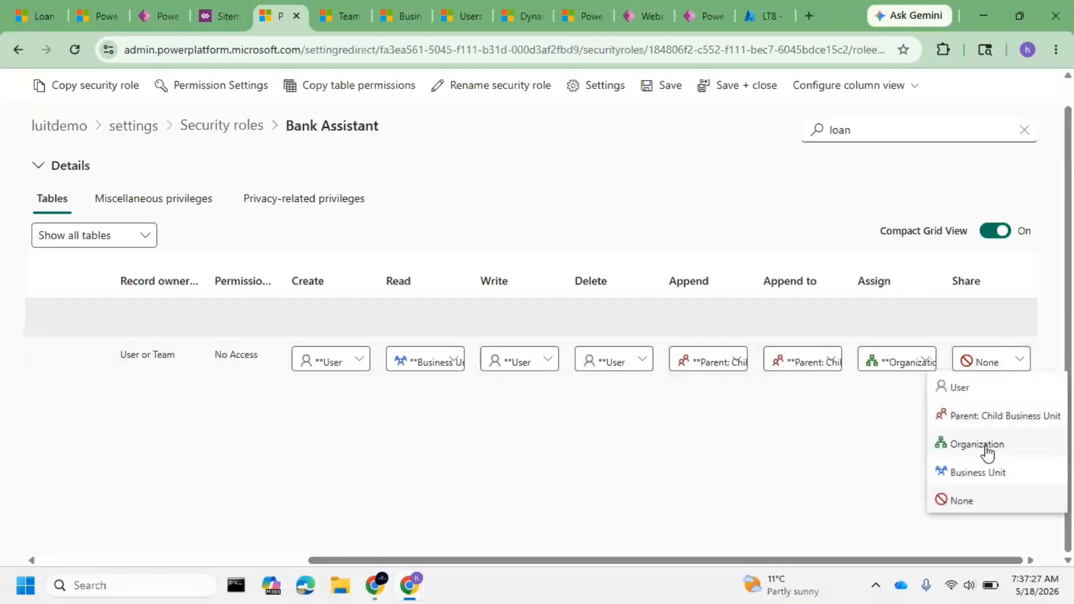
left_click(986, 446)
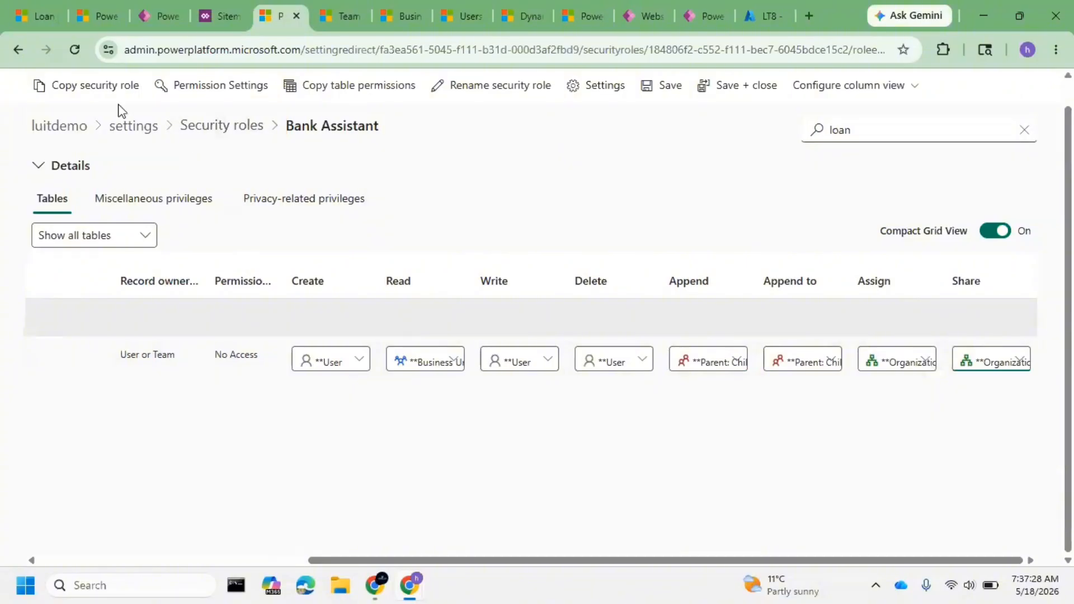
left_click(649, 88)
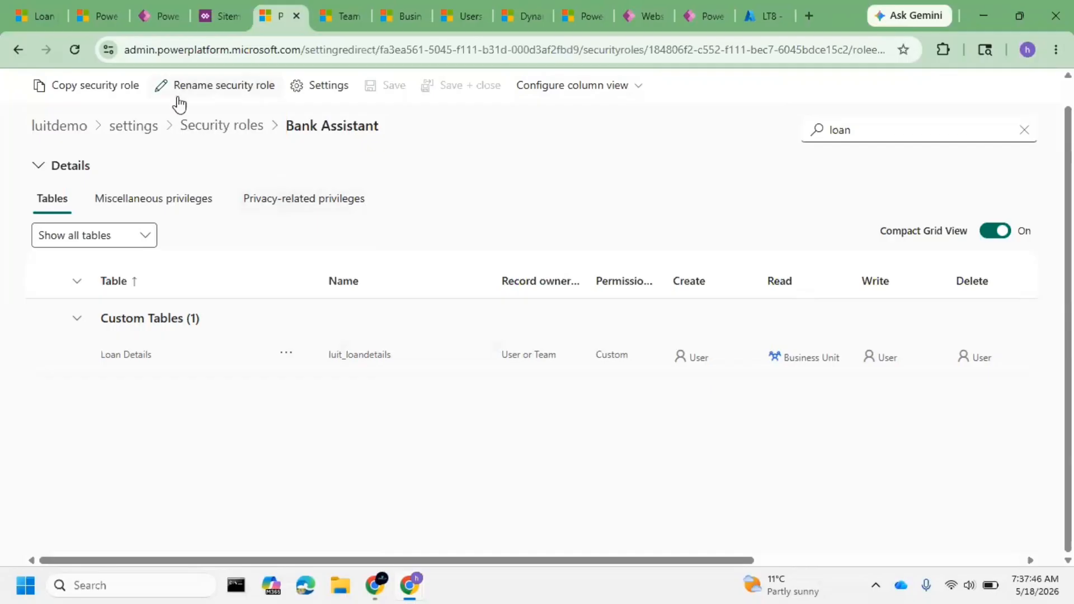
- Switch to Power Platform Environment Settings and open the Security (Preview) system settings to review the available security options
left_click(151, 23)
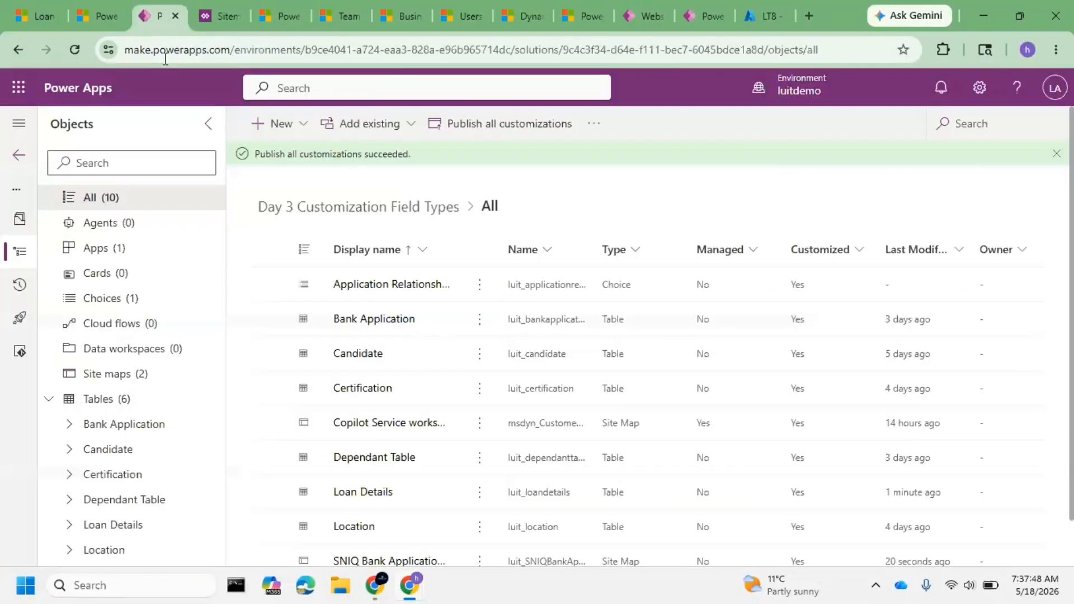
left_click(85, 2)
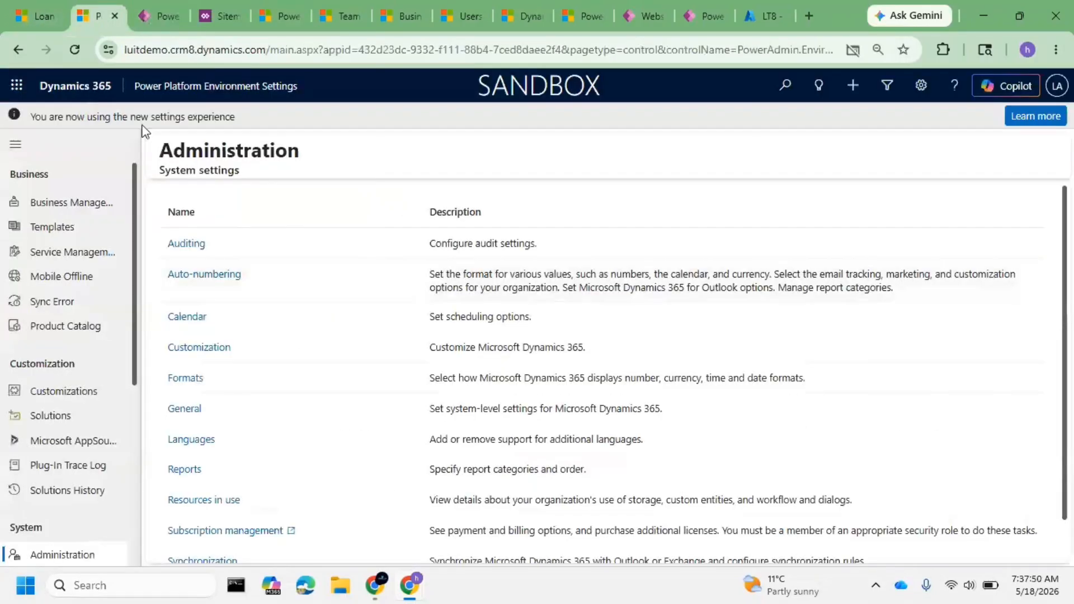
scroll(34, 344, "down", 4)
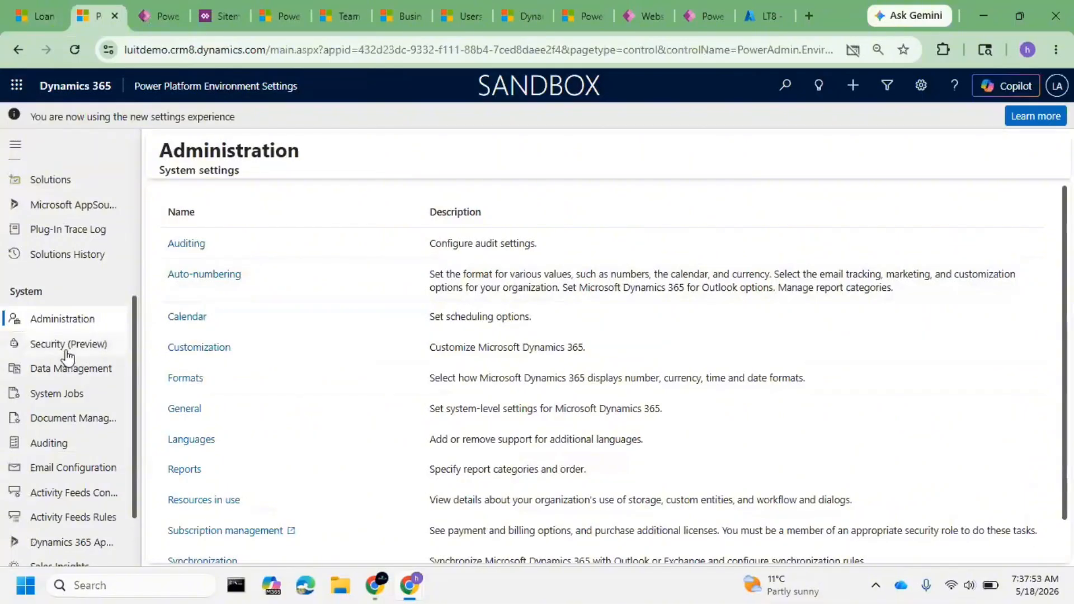
left_click(66, 350)
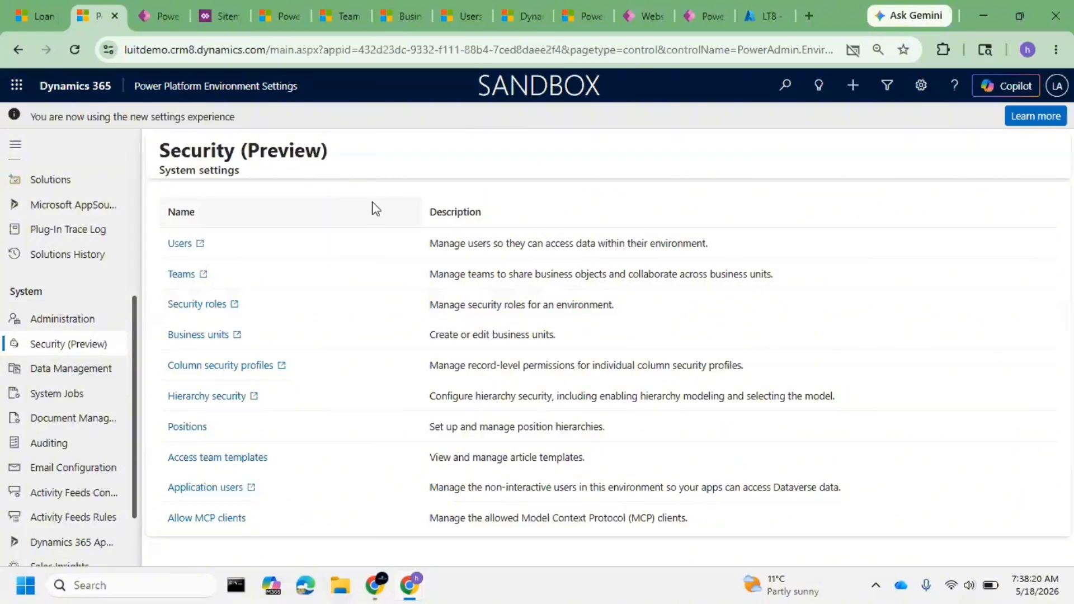
- Check luitdemo's security group in the Power Platform admin center and review the LT8 group's members in Microsoft Azure
left_click(747, 17)
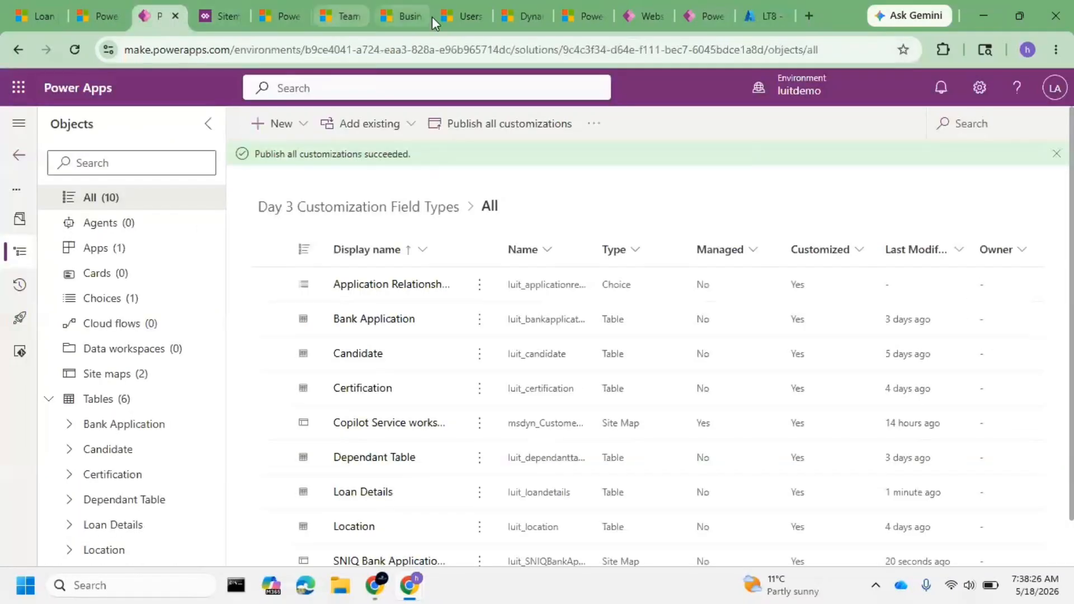
left_click(521, 15)
left_click(587, 17)
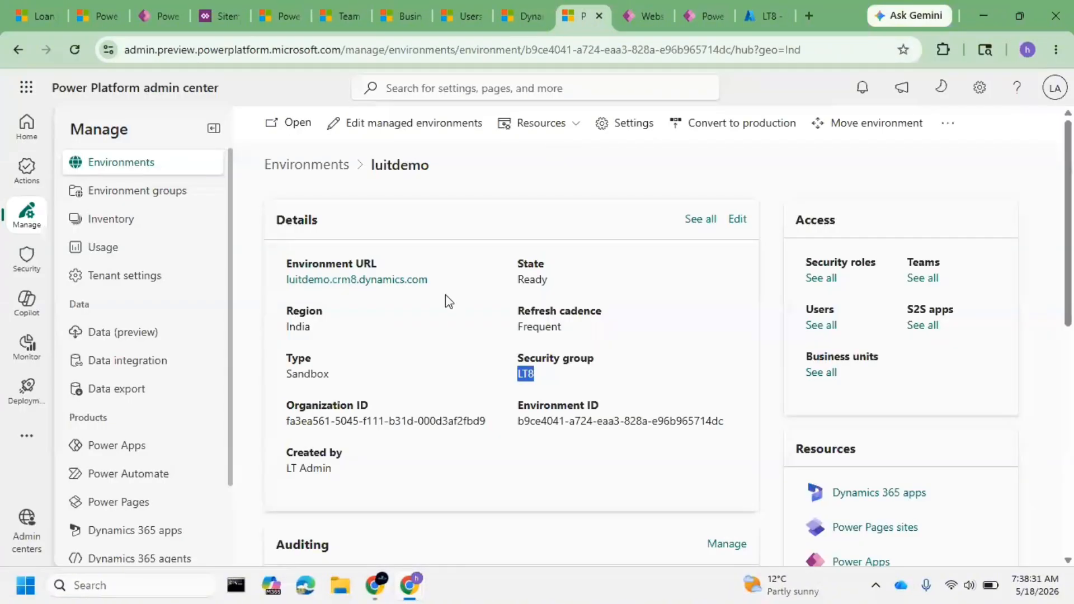
mouse_move(532, 377)
left_mouse_down()
mouse_move(541, 379)
mouse_move(524, 379)
left_mouse_up()
left_click(758, 25)
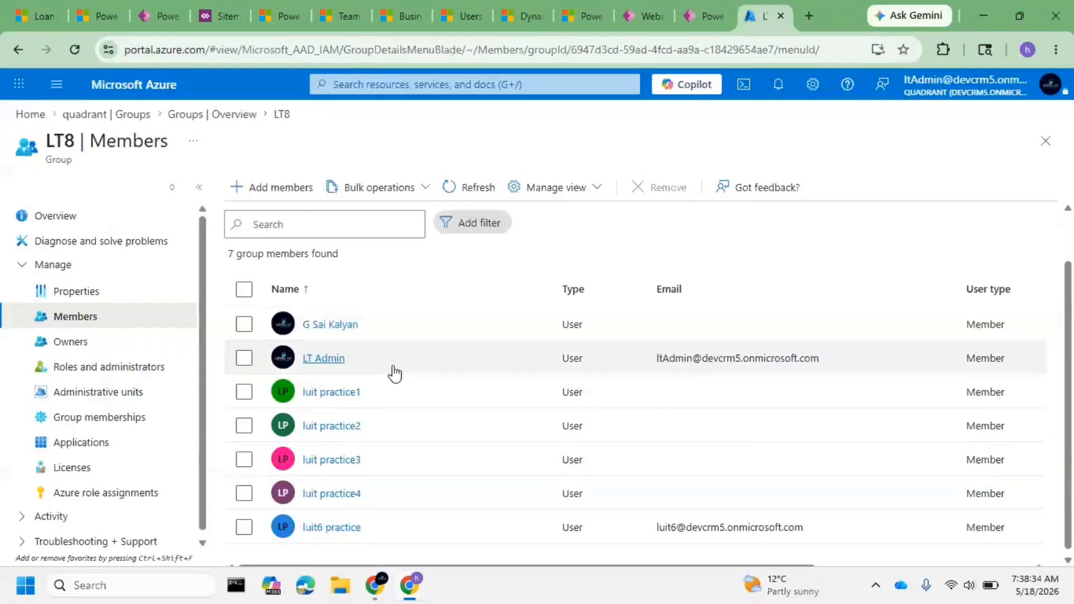
scroll(404, 446, "down", 1)
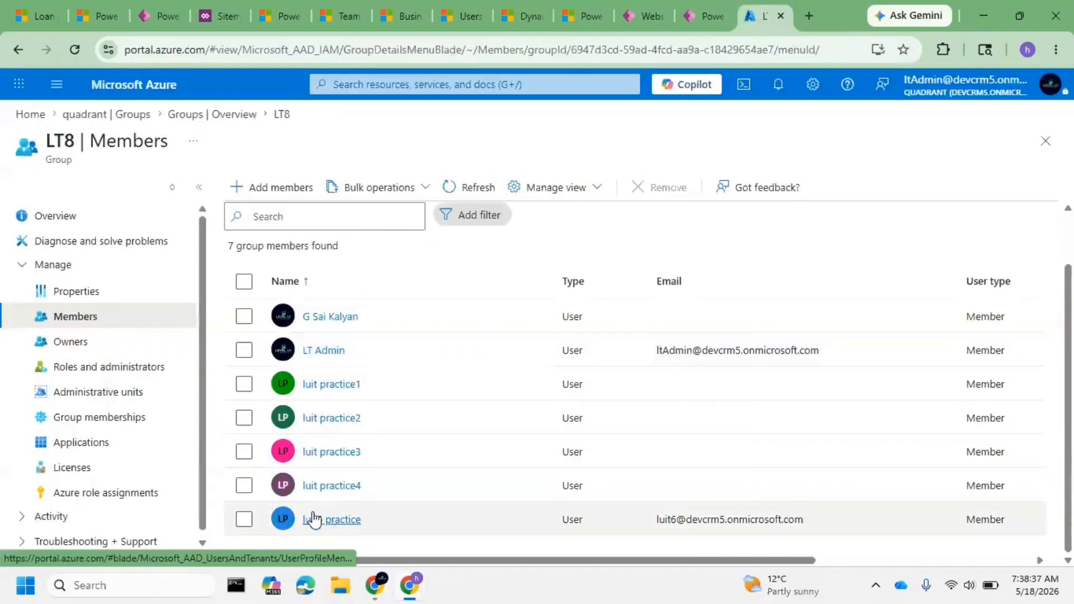
scroll(314, 219, "up", 1)
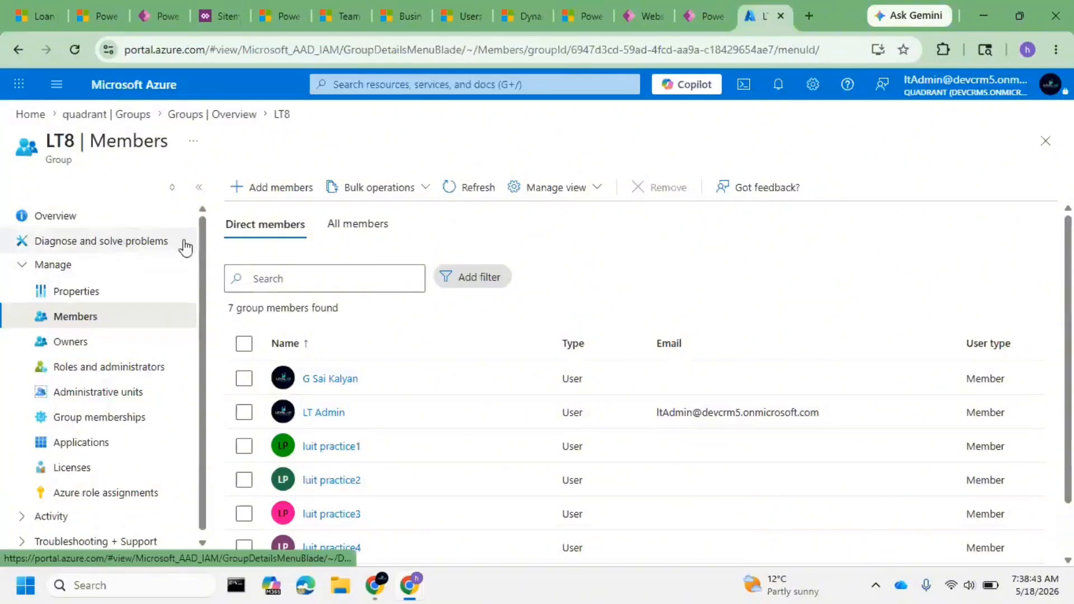
- Search for luit5 and add the matching practice account as a member of the LT8 group
left_click(276, 186)
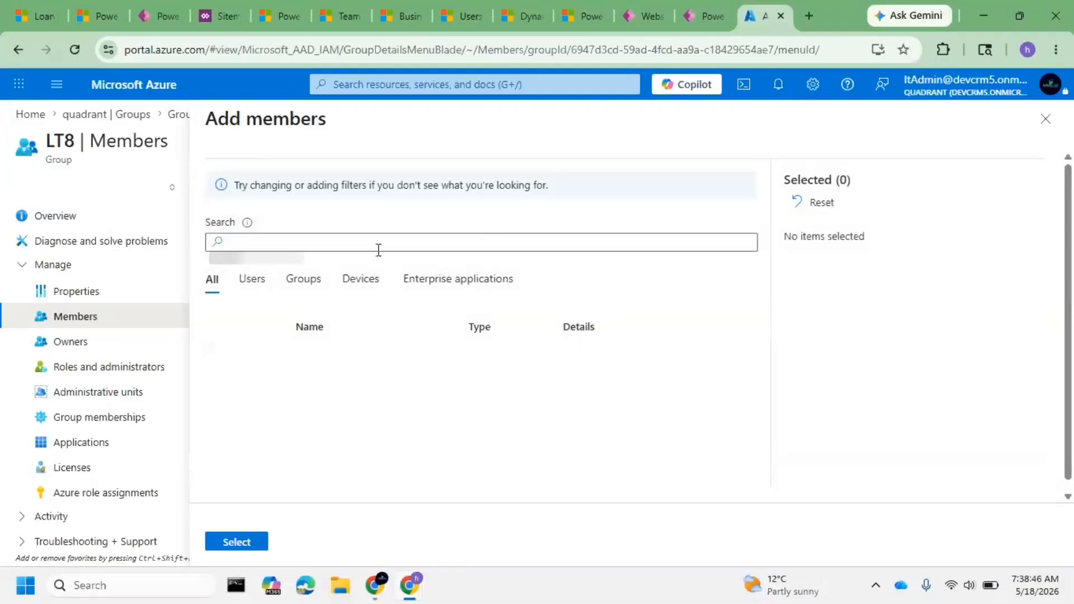
left_click(378, 246)
type("lu")
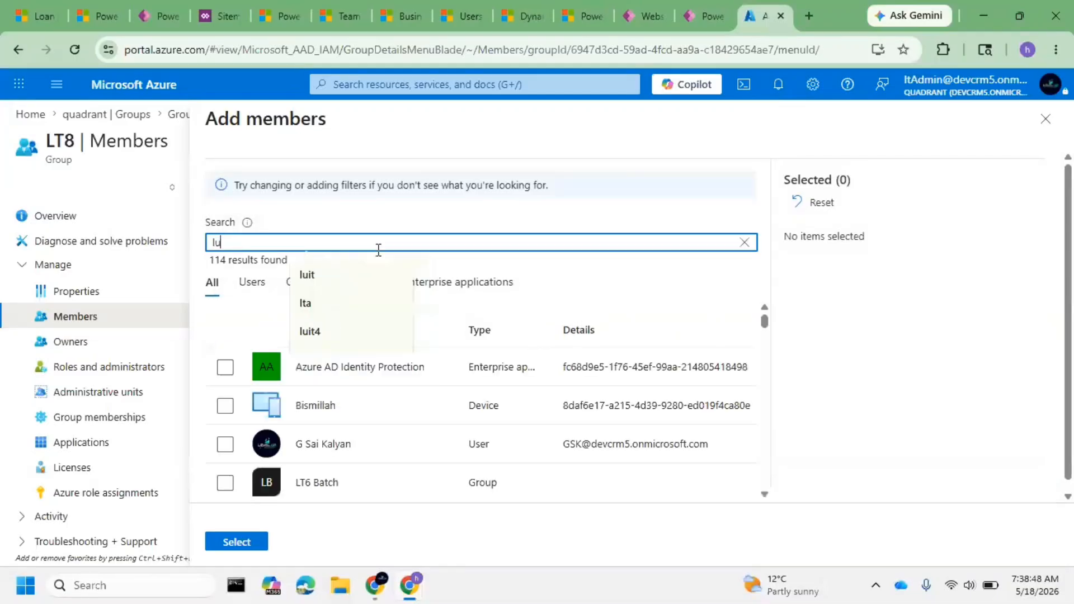
type("it5")
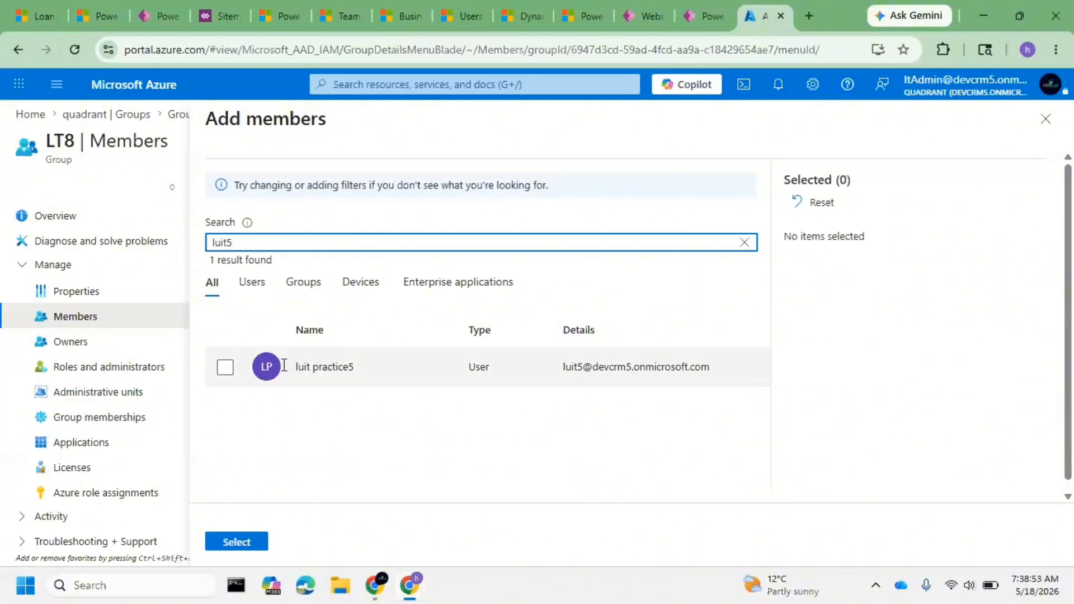
left_click(226, 368)
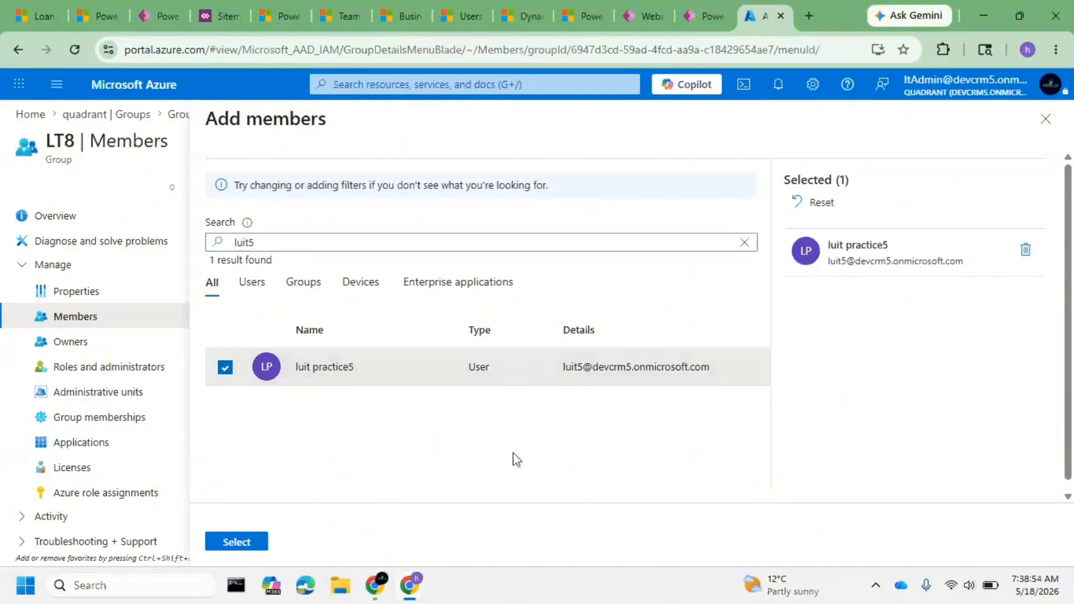
left_click(248, 550)
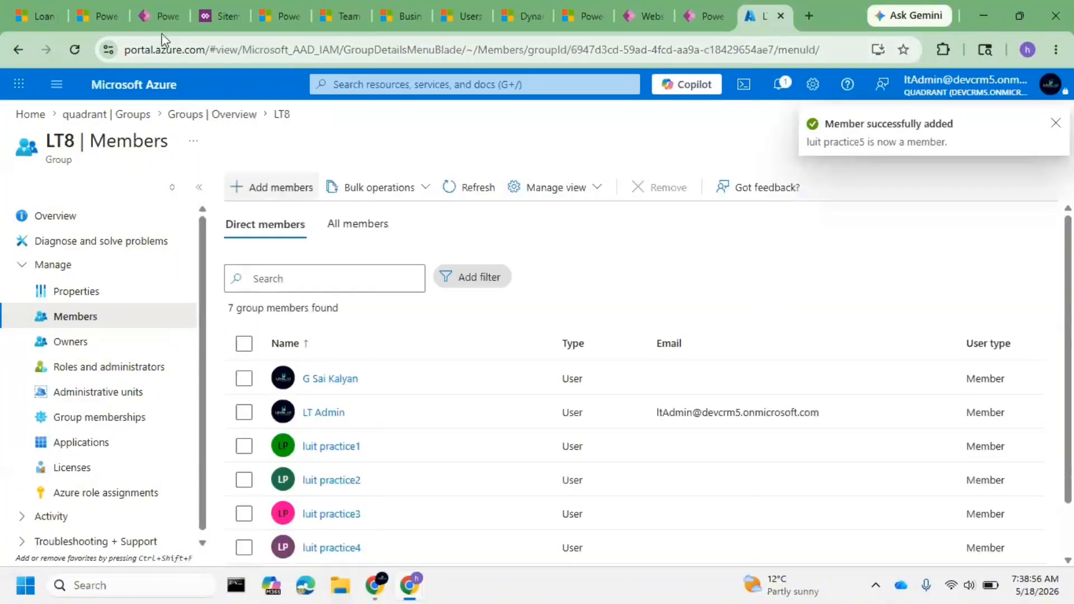
- Switch to luitdemo's Users list in the Power Platform admin center and look for the newly added practice account
left_click(456, 17)
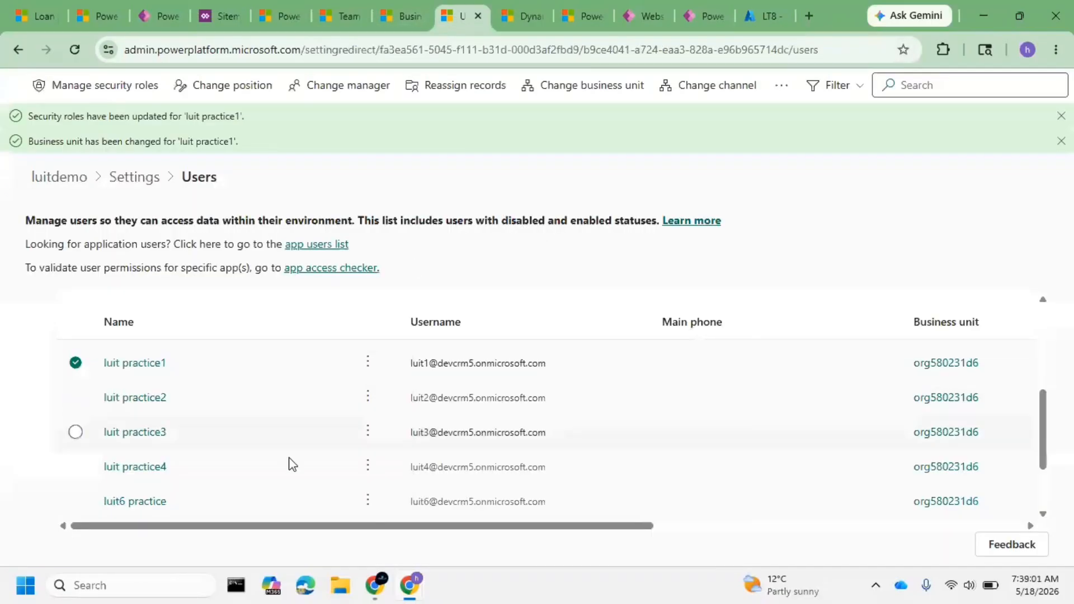
scroll(280, 465, "down", 2)
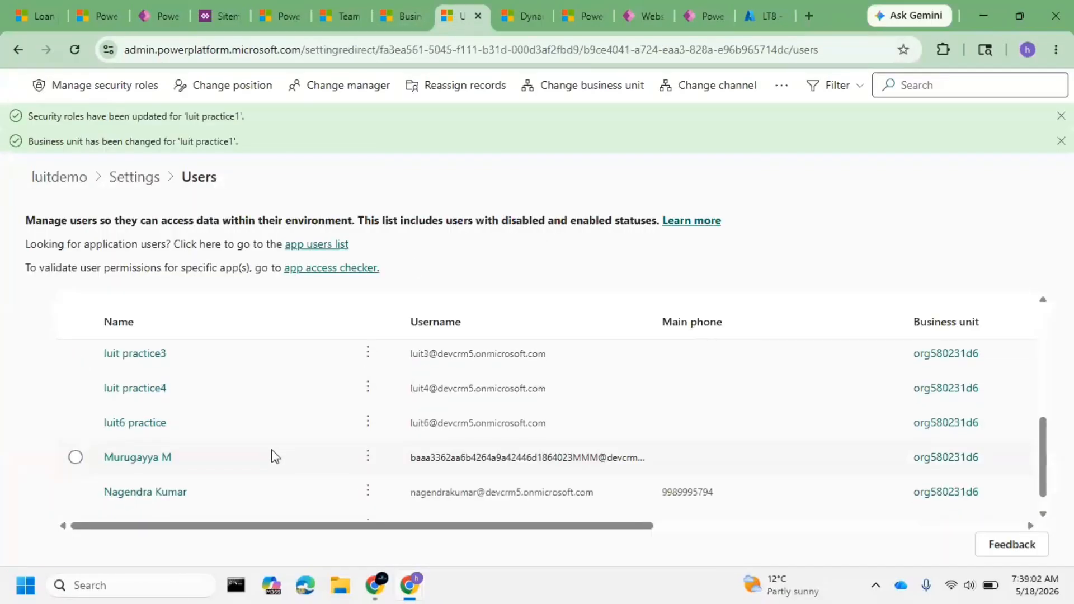
scroll(273, 456, "up", 2)
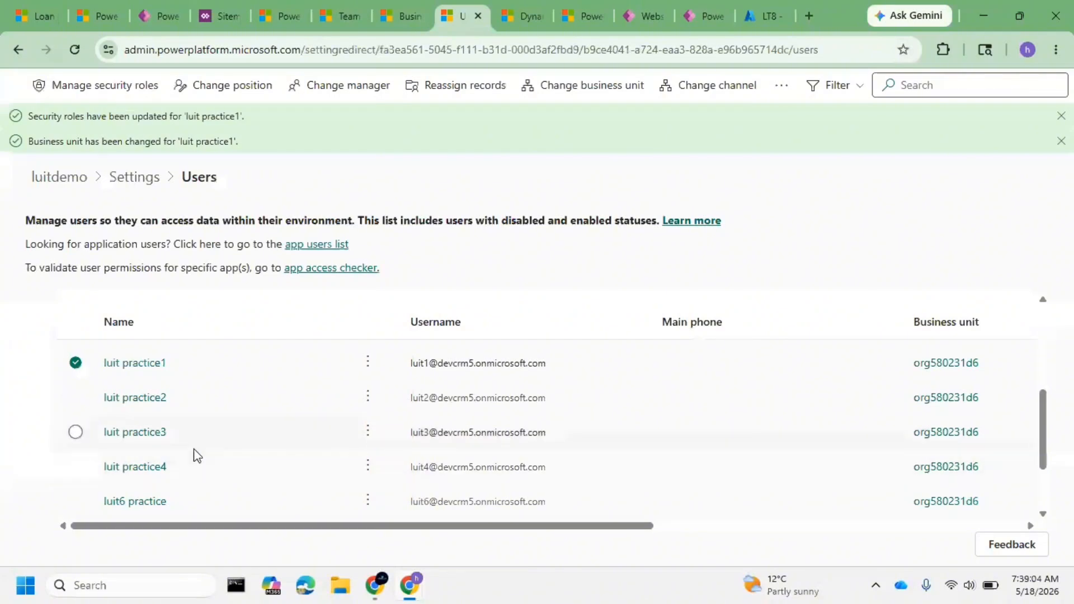
- Compare luitdemo's Users list with the LT8 group's members in Microsoft Azure to look for the added practice account
scroll(201, 460, "down", 2)
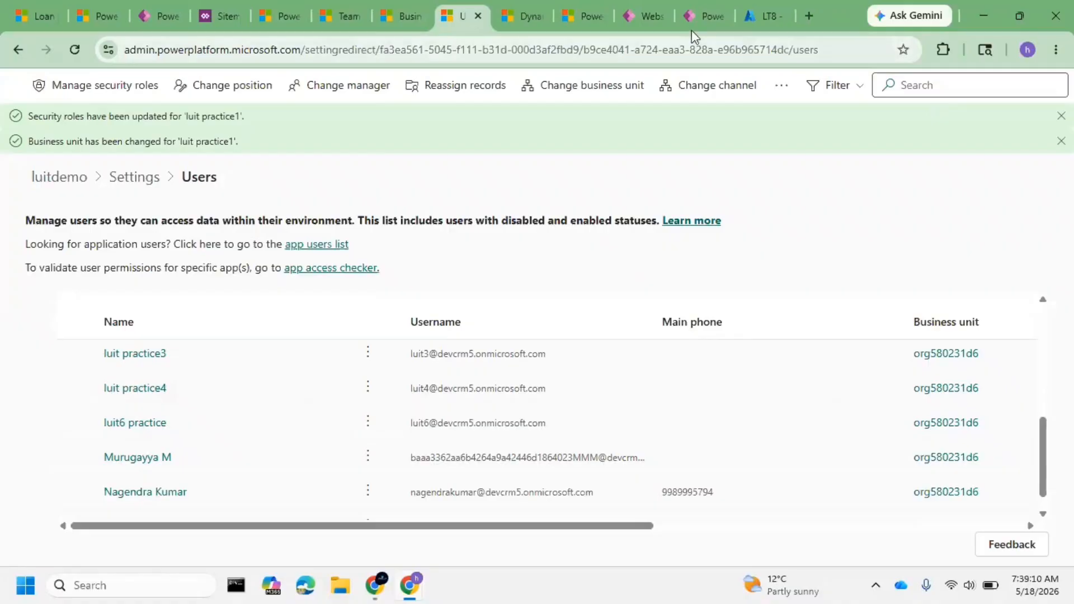
left_click(761, 16)
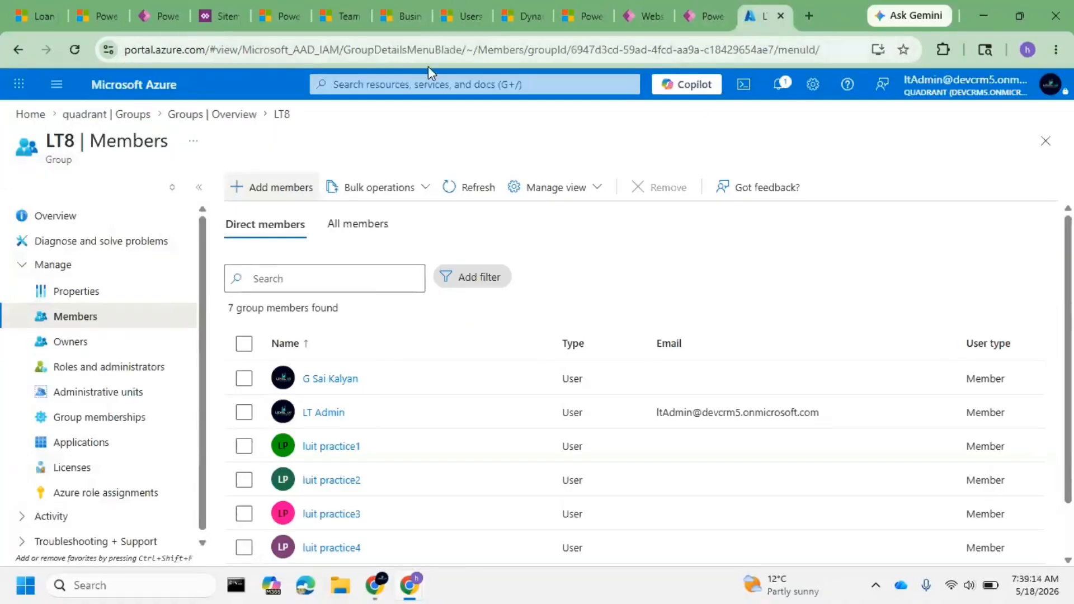
left_click(452, 23)
scroll(232, 386, "up", 3)
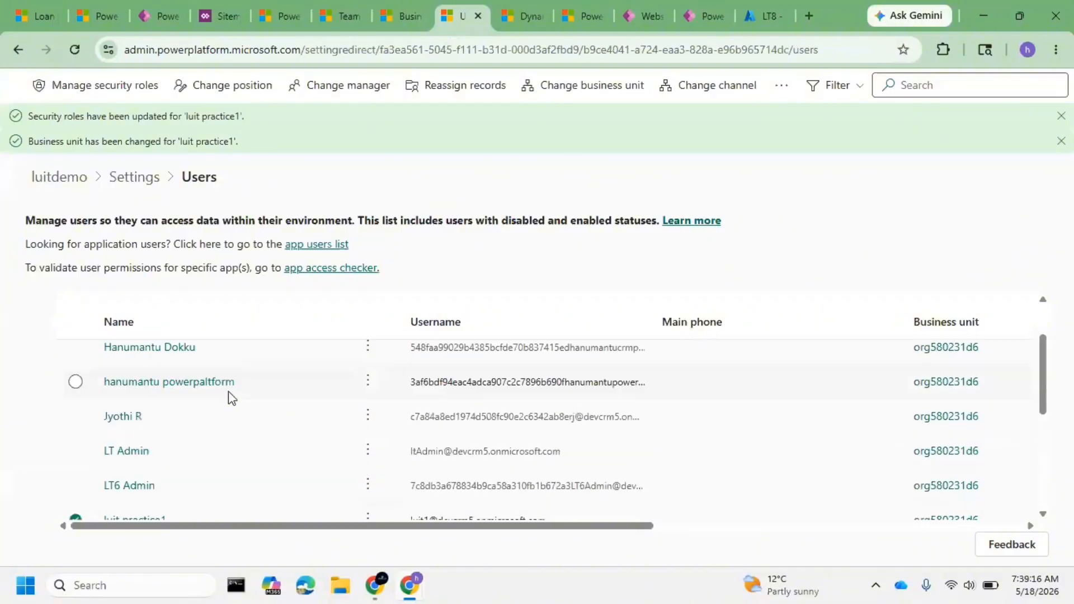
scroll(233, 413, "up", 3)
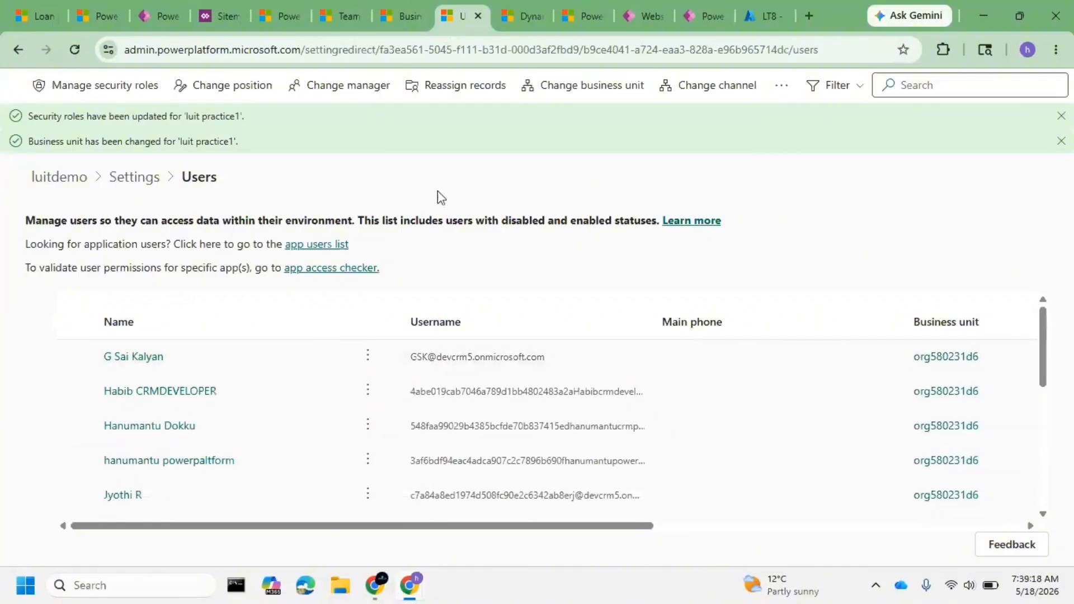
- Dismiss the update notifications, reload luitdemo's Users list and review the business units assigned to the practice users
left_click(1061, 116)
left_click(1062, 115)
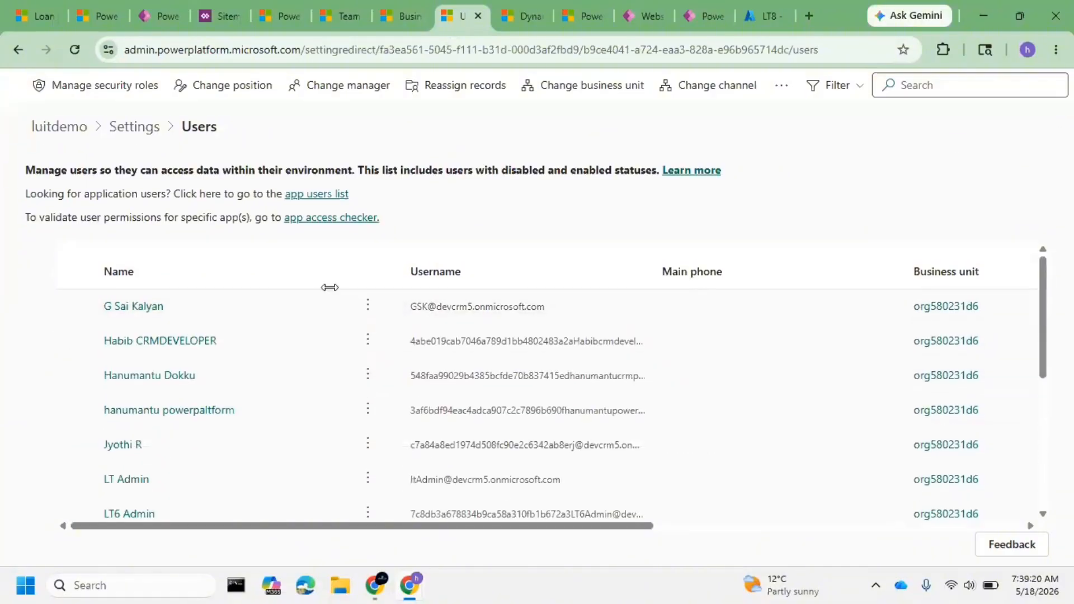
scroll(242, 327, "down", 2)
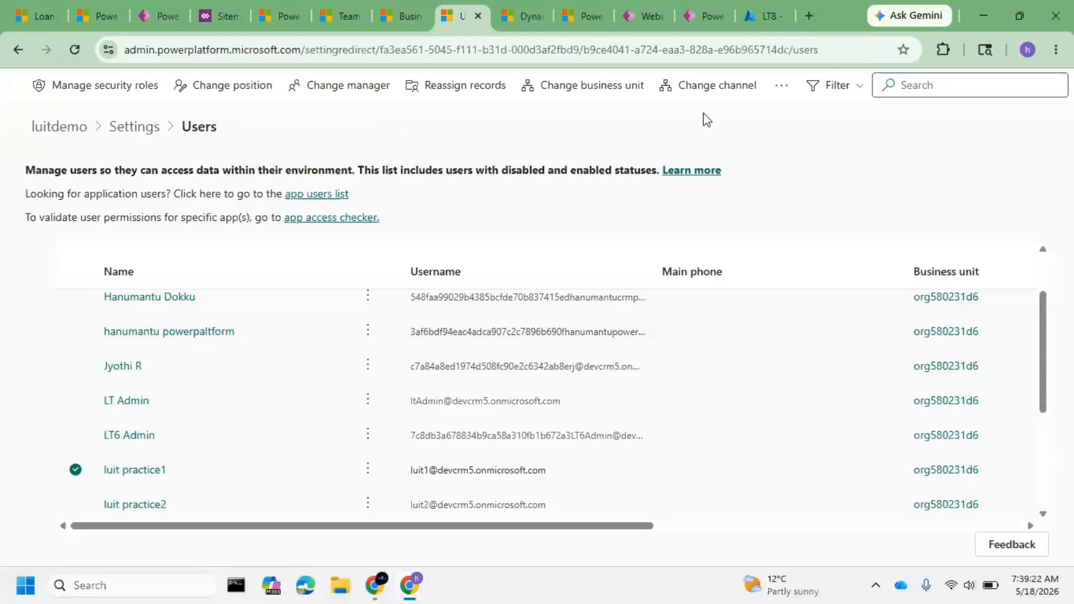
left_click(75, 50)
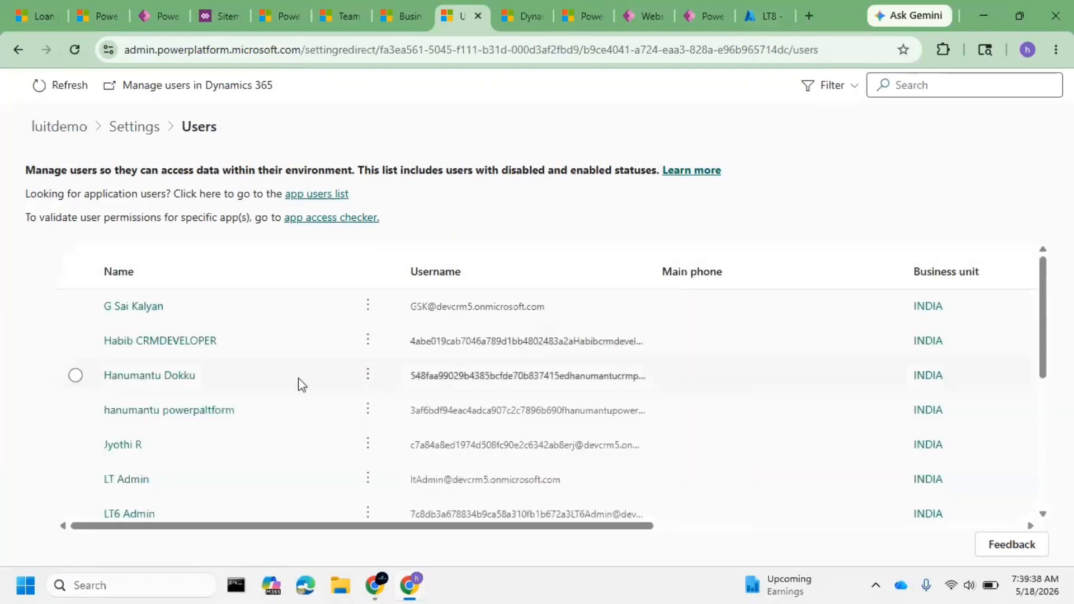
scroll(307, 403, "down", 3)
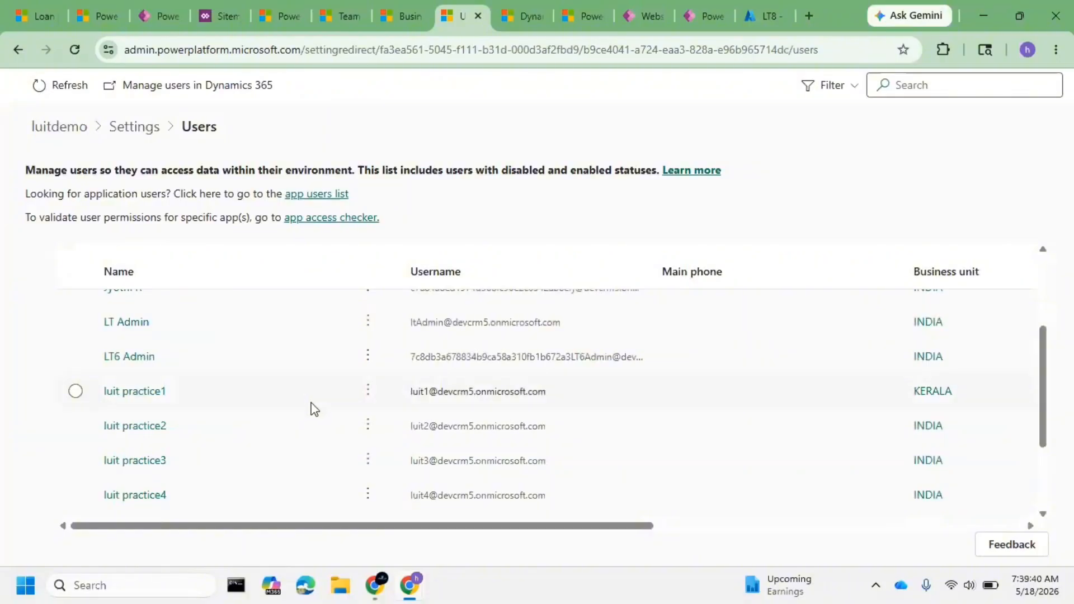
scroll(305, 407, "down", 1)
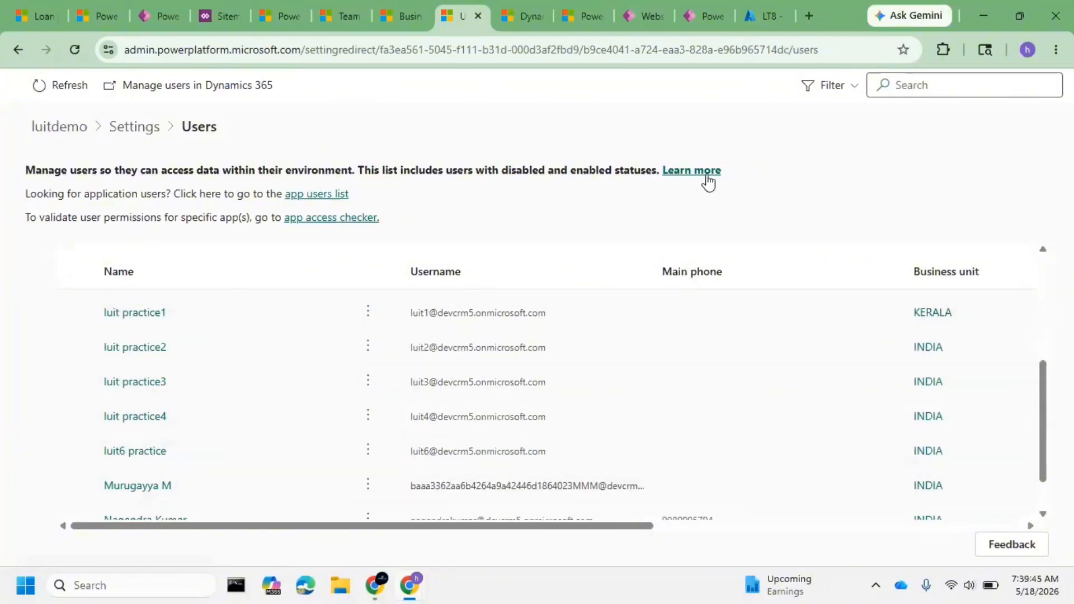
- Switch to Power Platform Environment Settings and highlight the environment's base address, luitdemo.crm8.dynamics.com
left_click(761, 17)
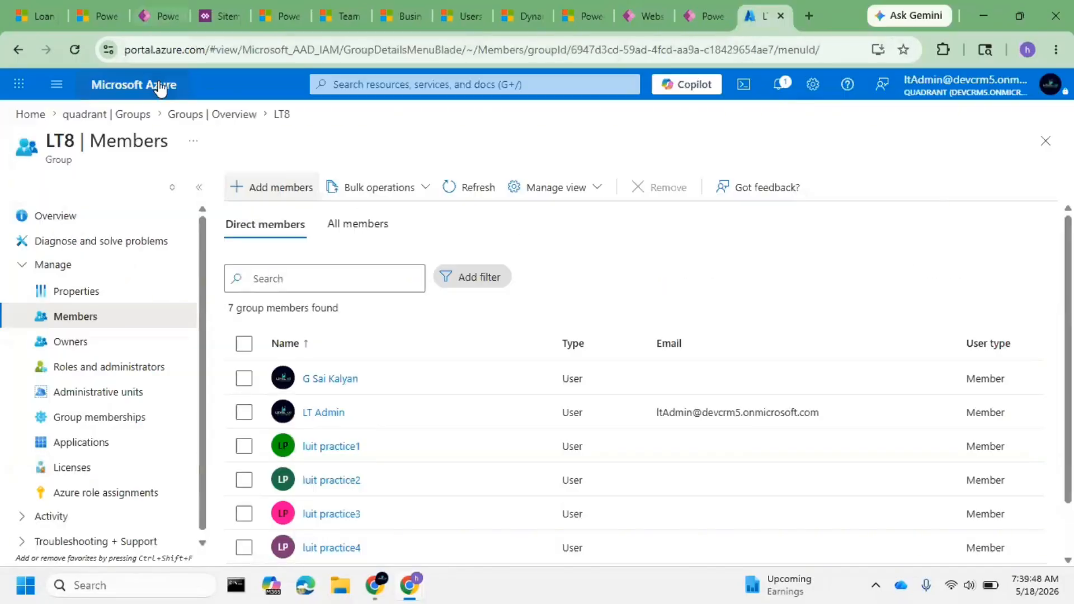
left_click(101, 17)
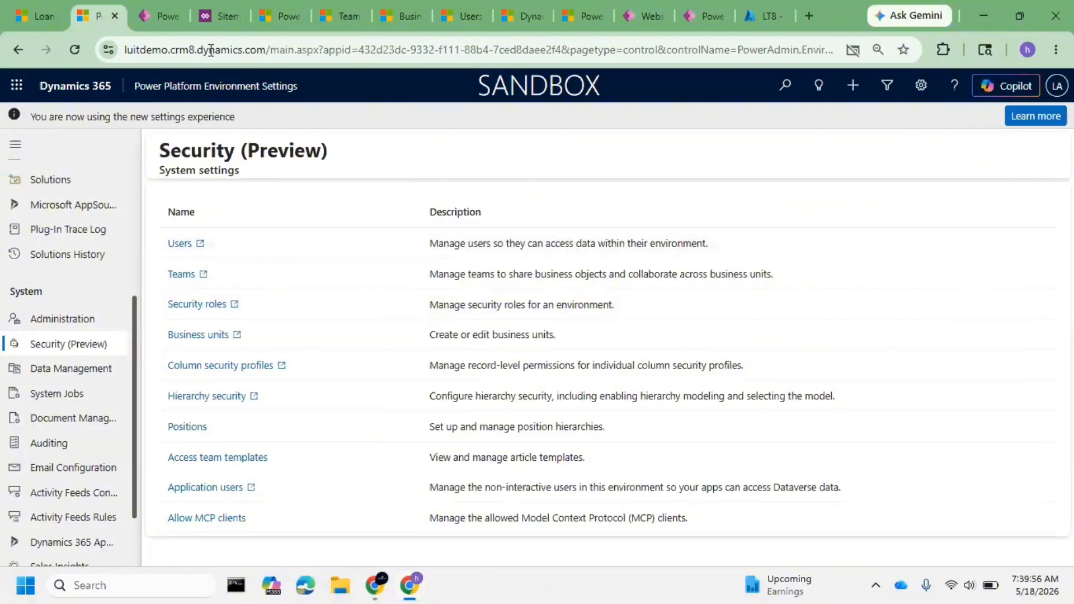
left_click_drag(284, 50, 122, 50)
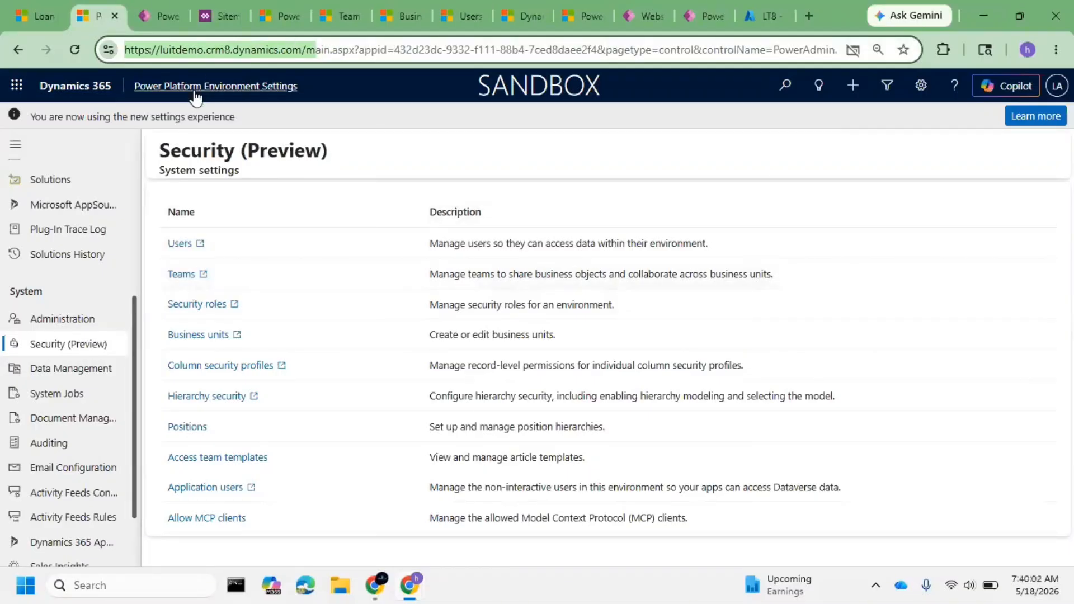
left_click(161, 17)
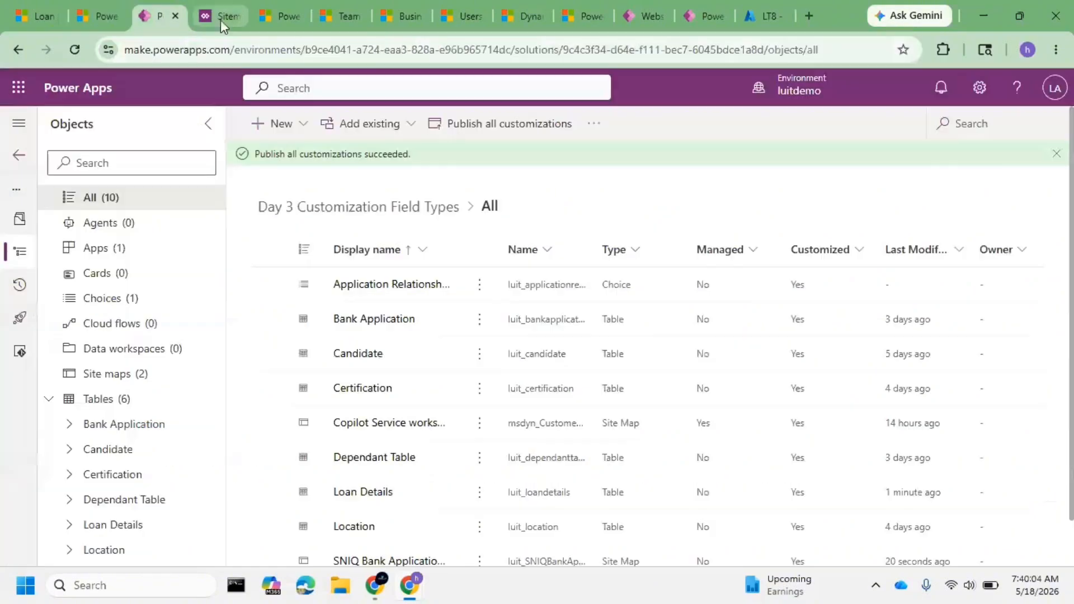
left_click(221, 17)
left_click(115, 23)
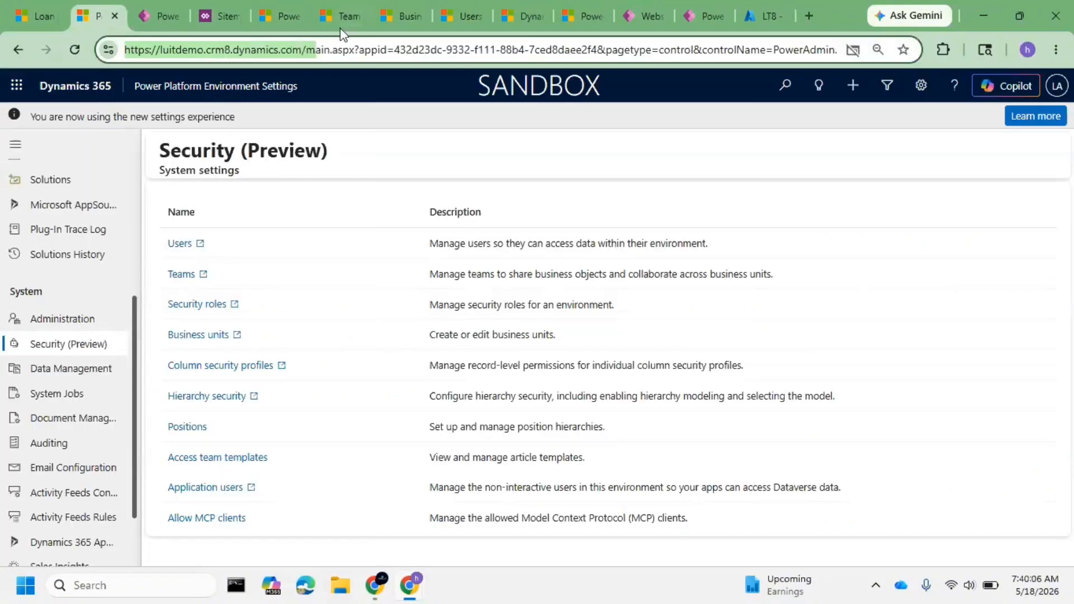
- Switch to luitdemo's Users list, open security role management for the second practice user and examine the assignable roles
left_click(469, 18)
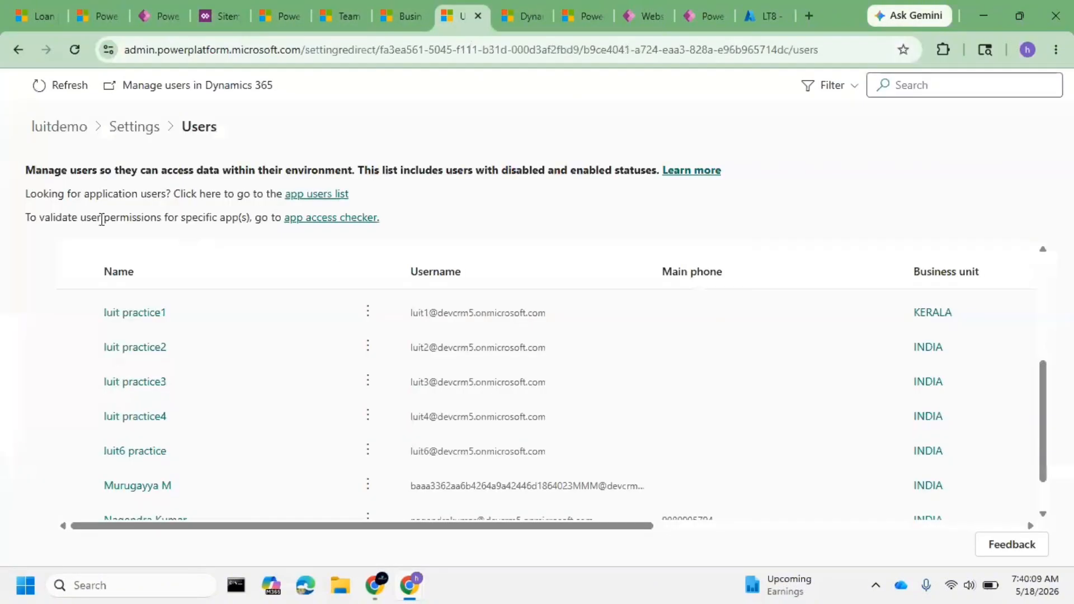
left_click(77, 347)
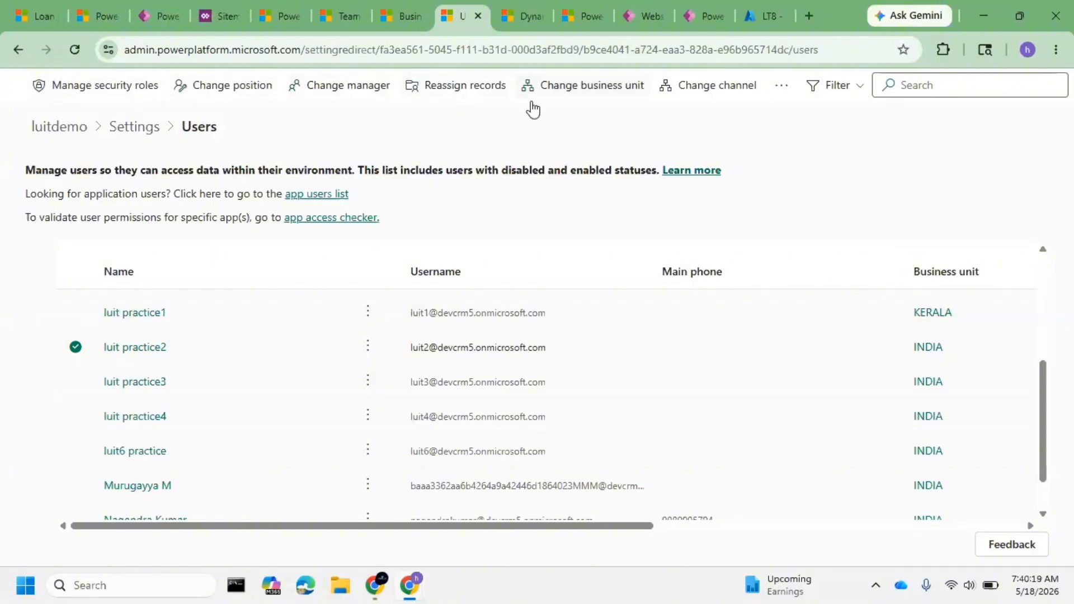
left_click(783, 87)
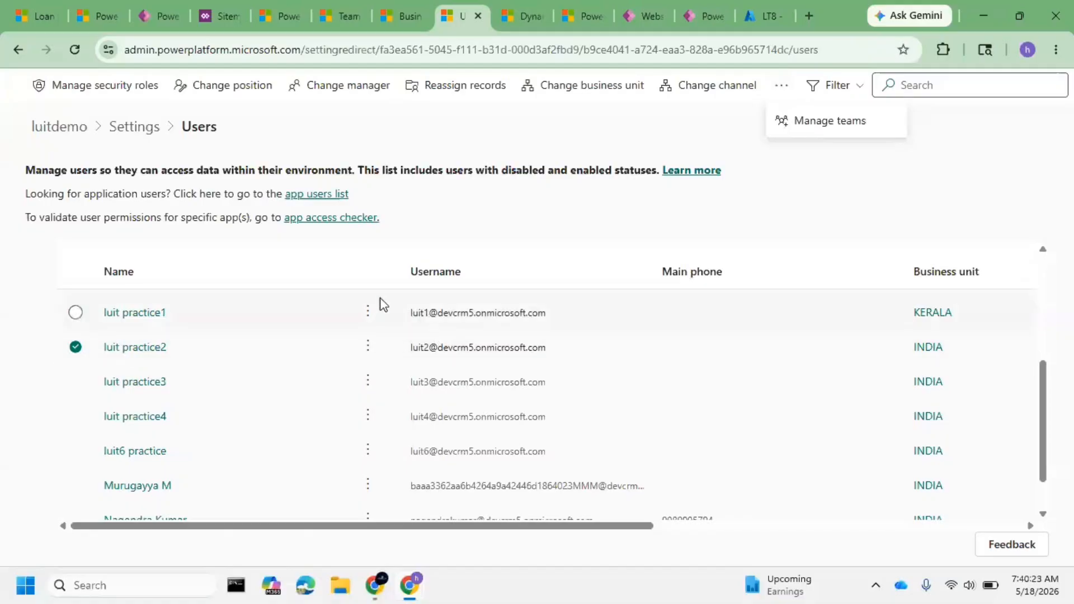
left_click(101, 90)
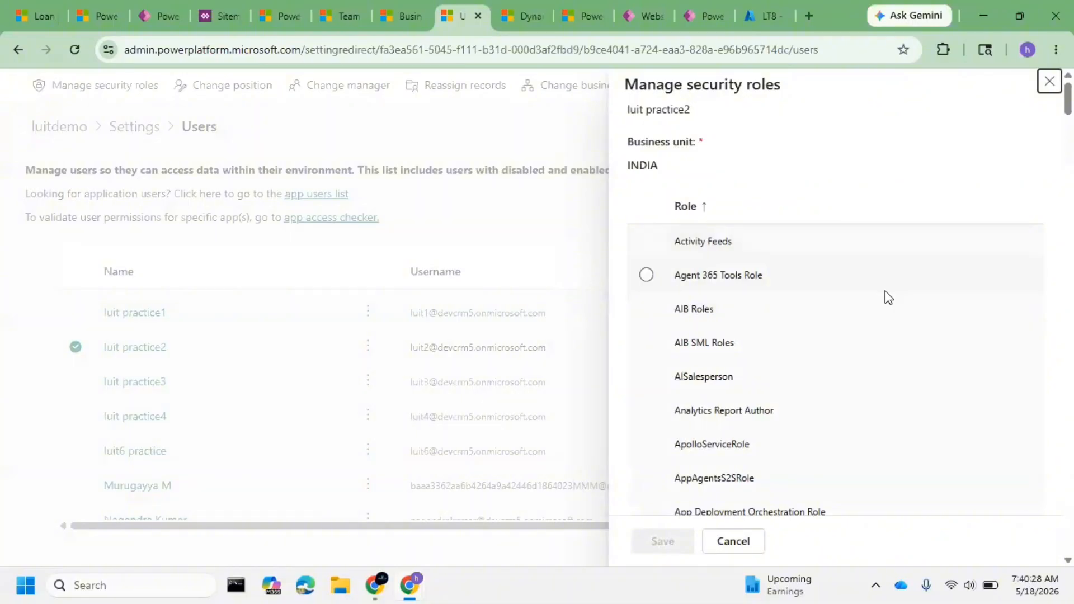
scroll(787, 303, "down", 8)
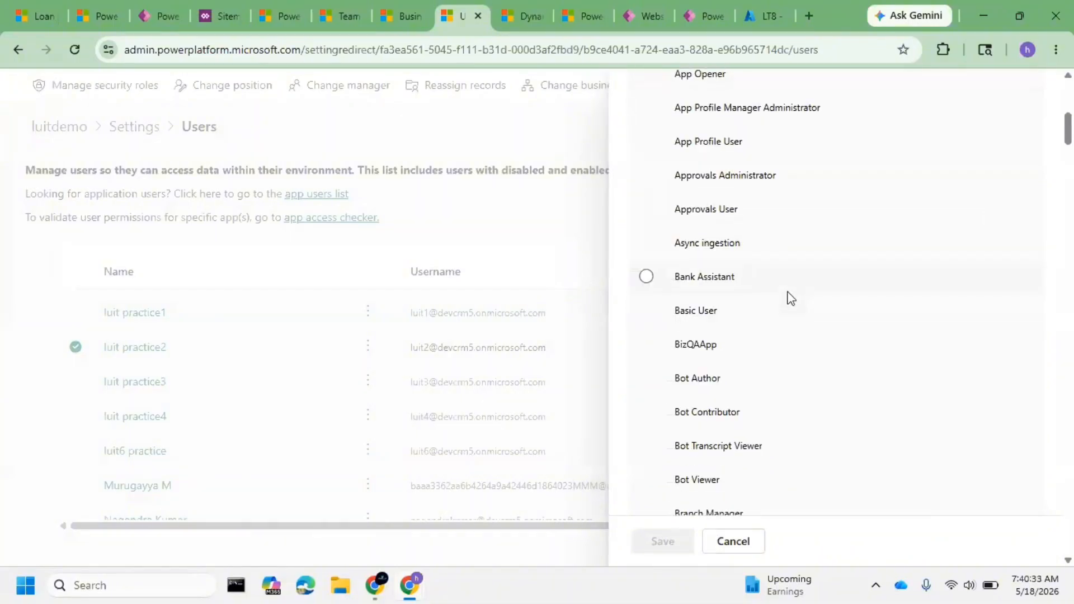
scroll(781, 310, "down", 20)
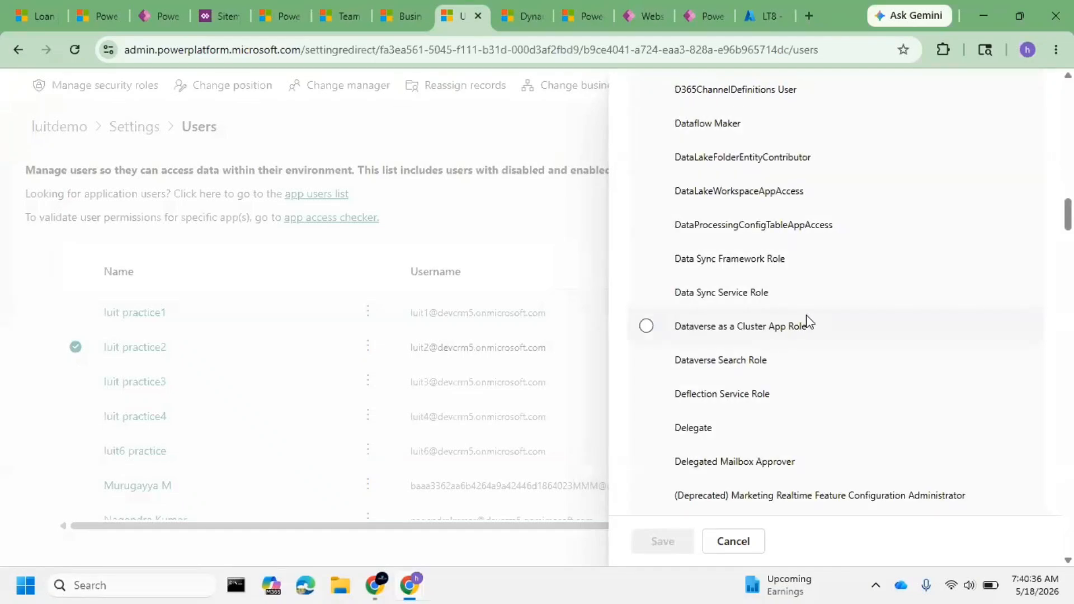
scroll(806, 322, "down", 10)
scroll(816, 344, "down", 20)
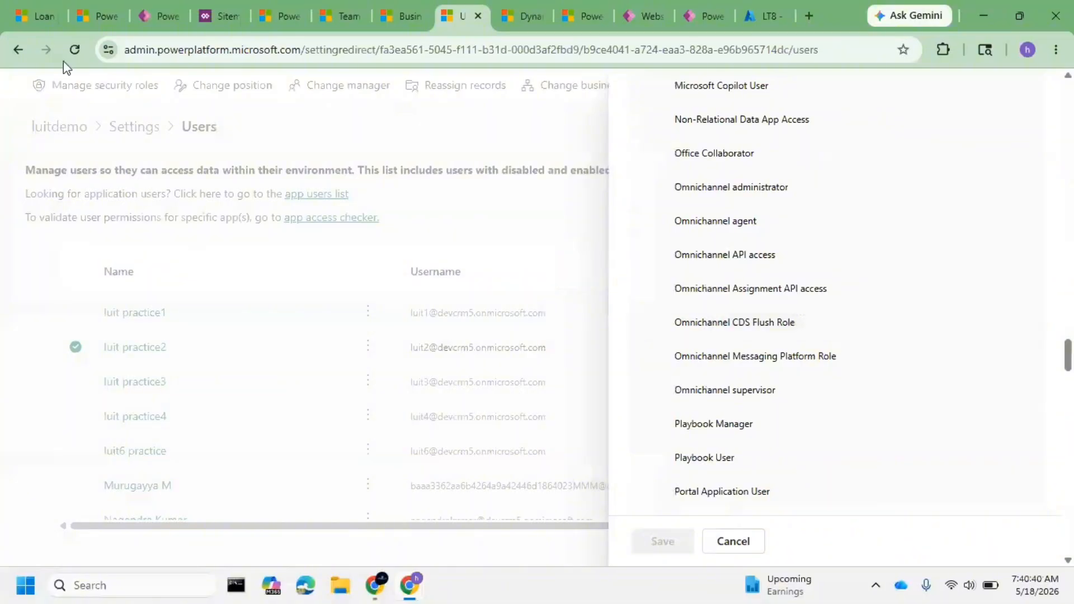
- Switch to Power Apps, start a new solution in luitdemo and set its display name to Day 11 Security
left_click(169, 9)
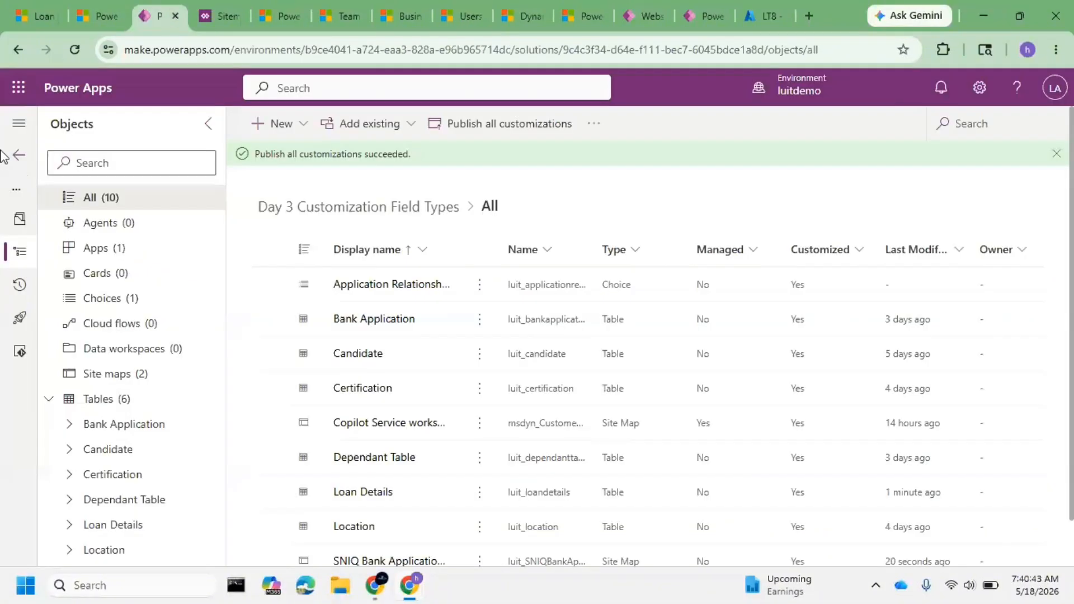
left_click(20, 161)
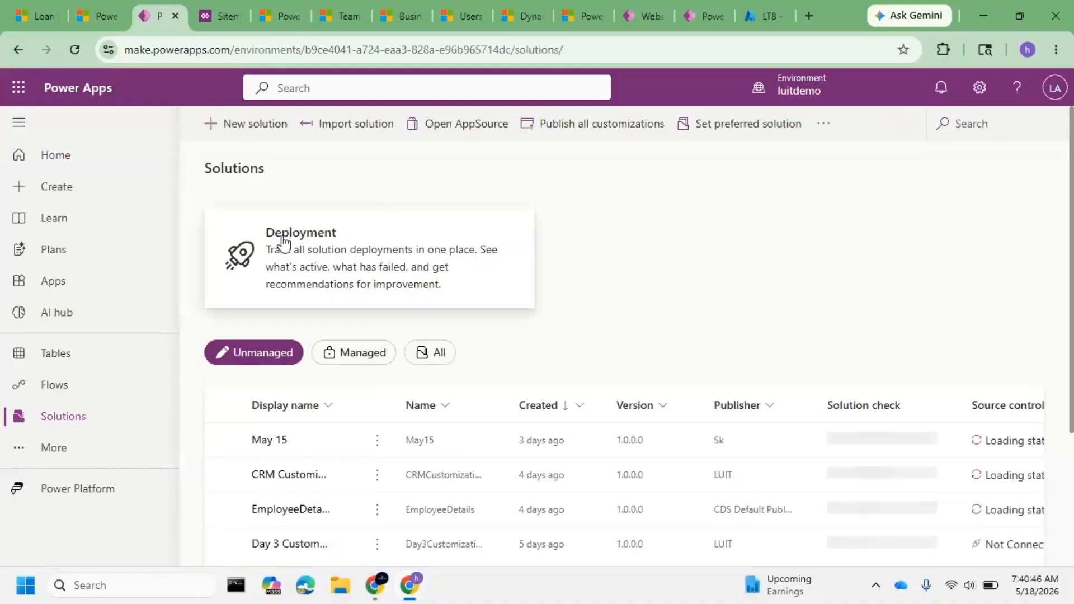
left_click(273, 136)
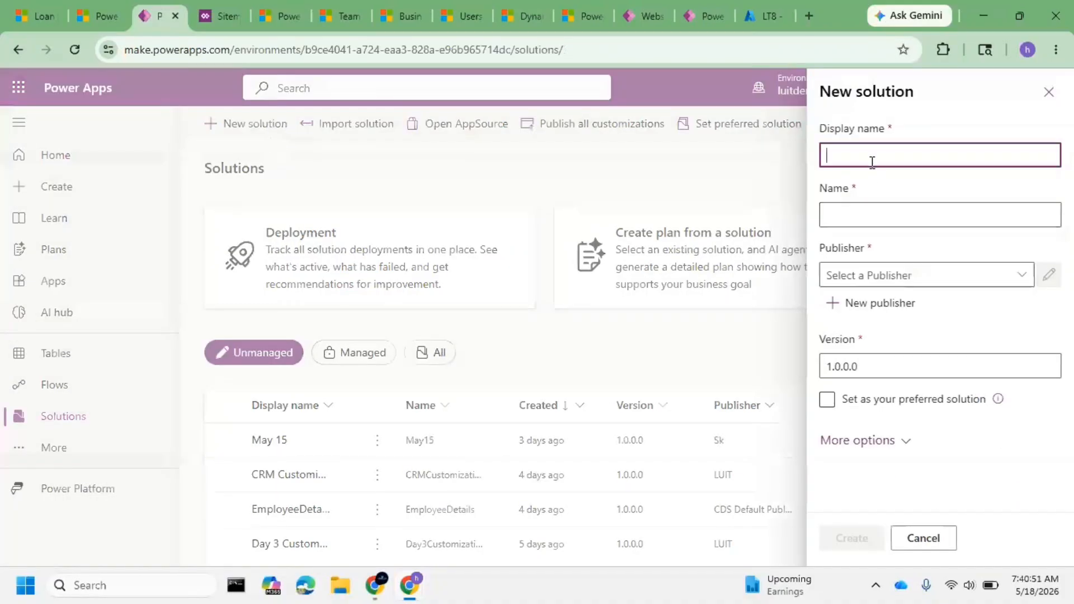
left_click(872, 162)
type("Security")
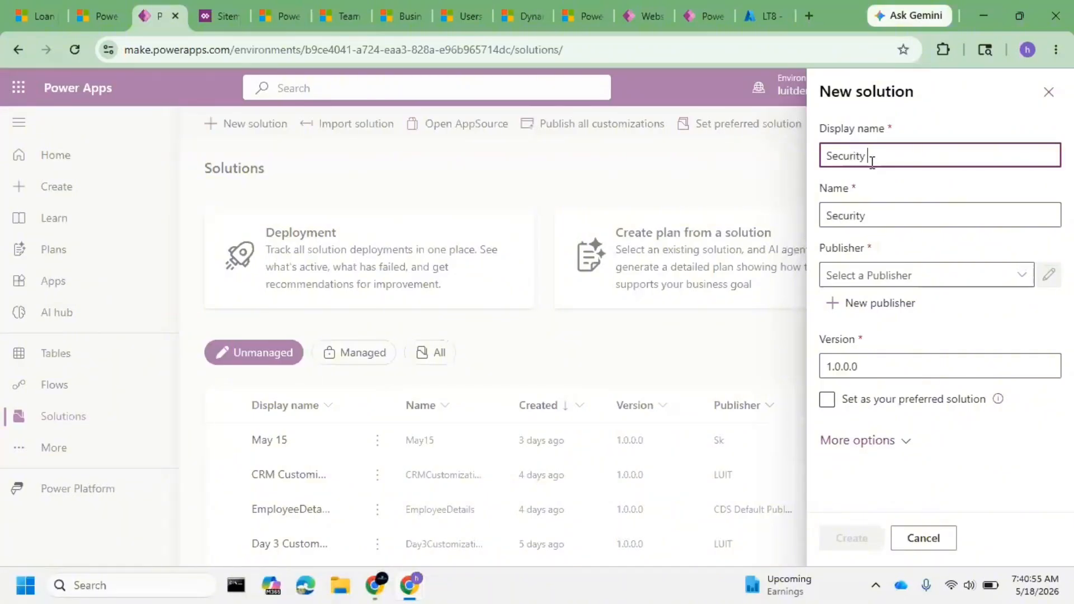
key("Home")
type("Day 11")
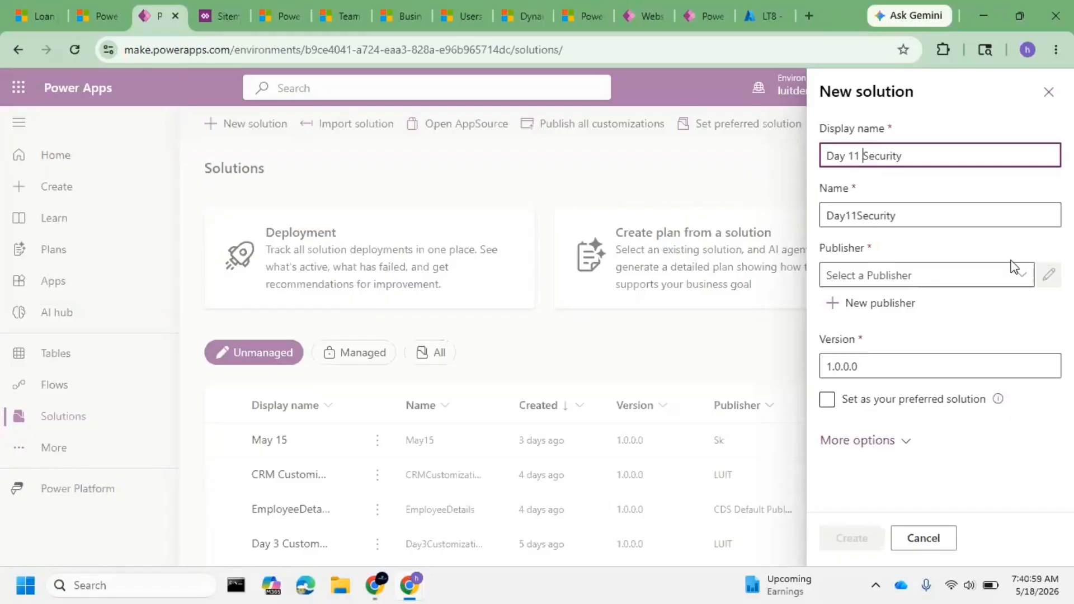
- Choose LUIT as the publisher and create the Day 11 Security solution
left_click(1023, 274)
left_click(890, 363)
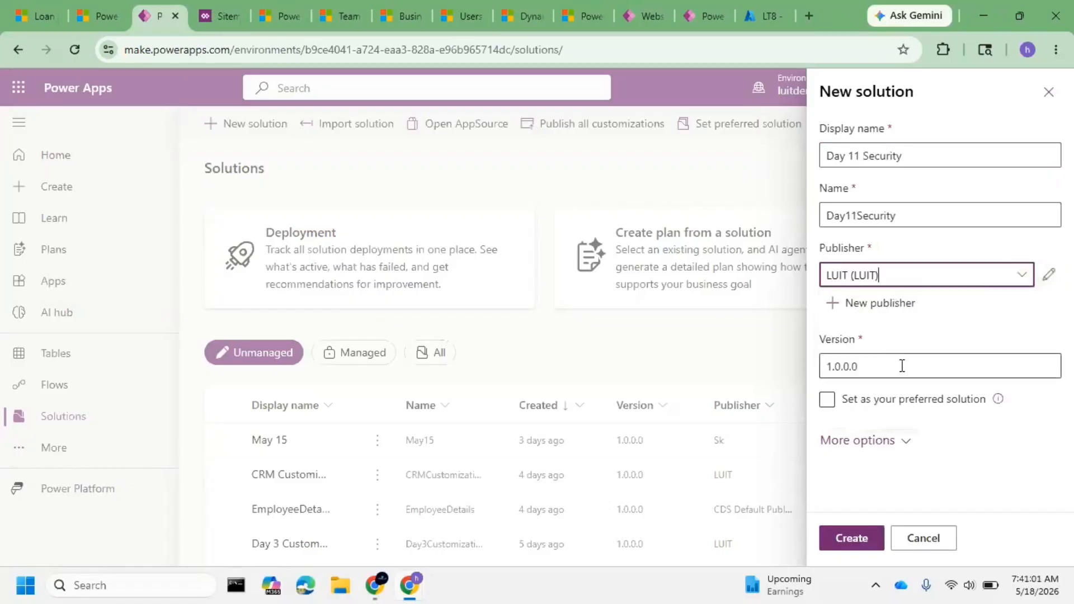
left_click(852, 539)
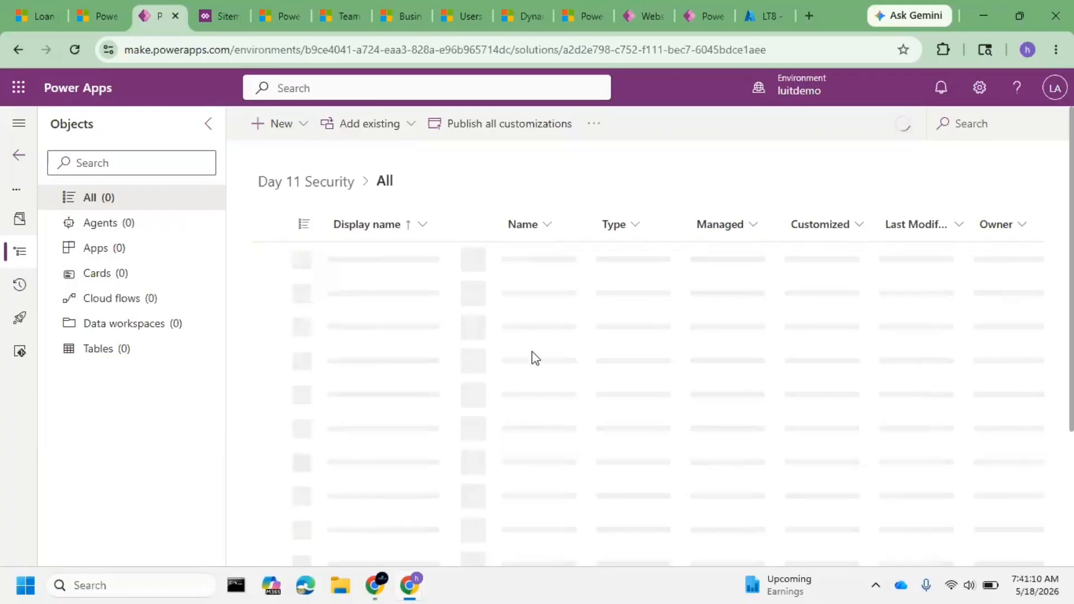
- Create a table named Deal in the solution, keeping the Standard type and User or team record ownership
left_click(293, 127)
mouse_move(322, 361)
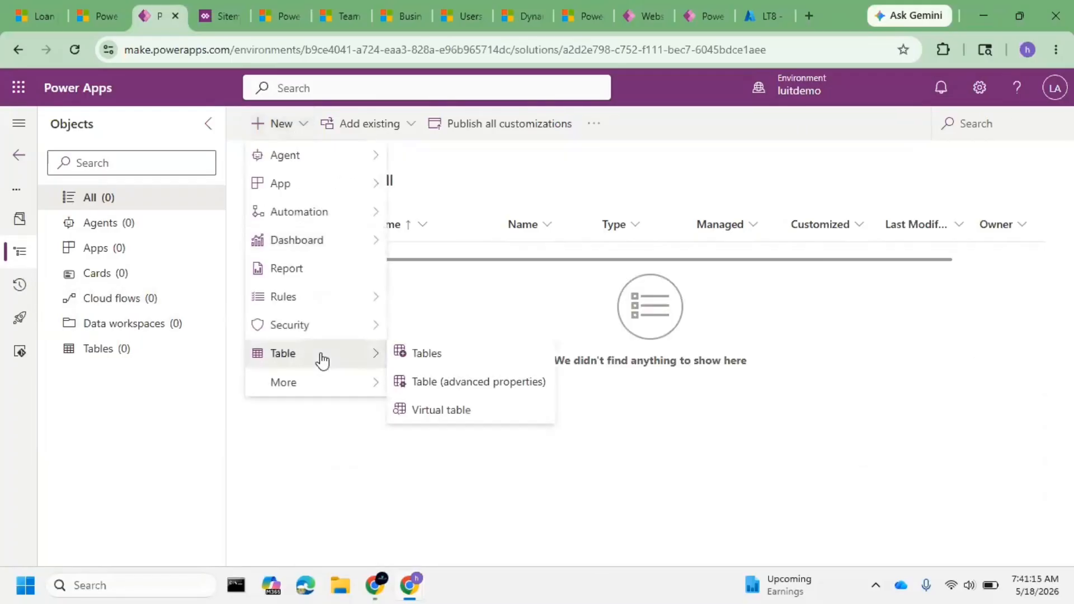
left_click(463, 385)
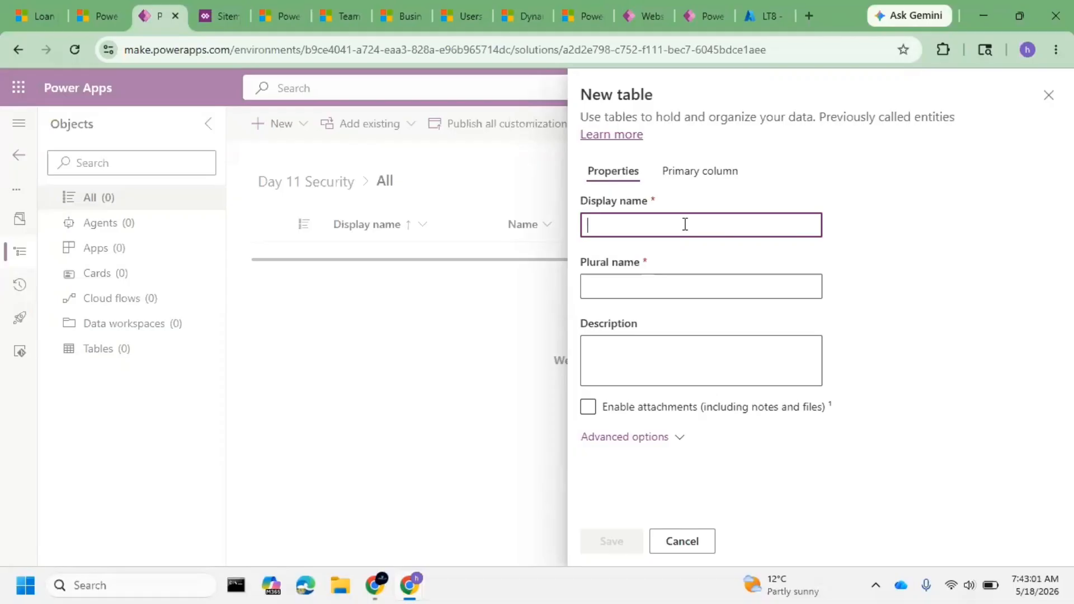
type("Deal")
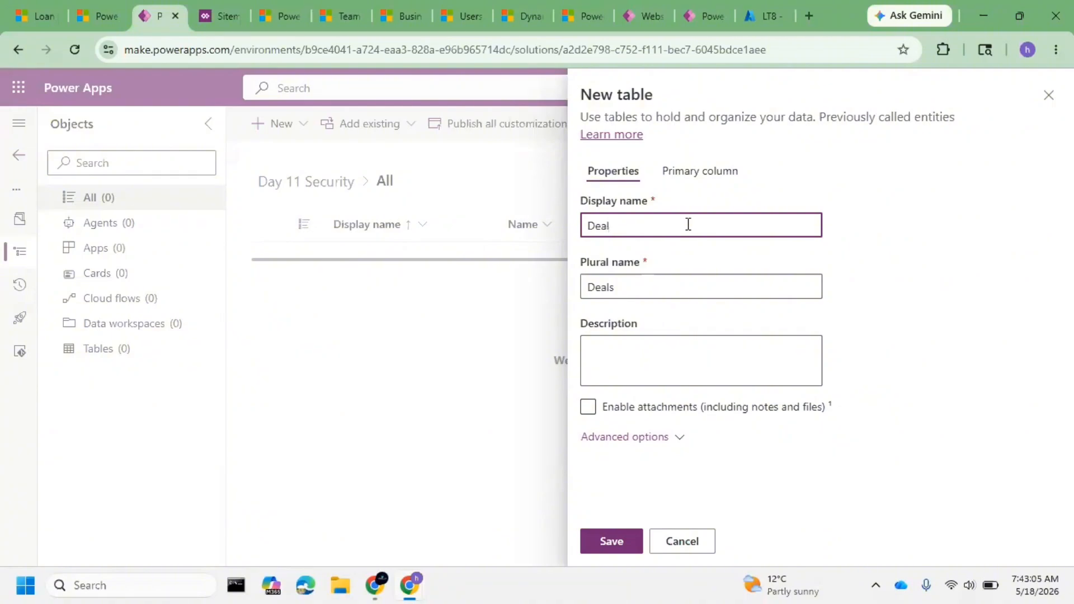
left_click(681, 437)
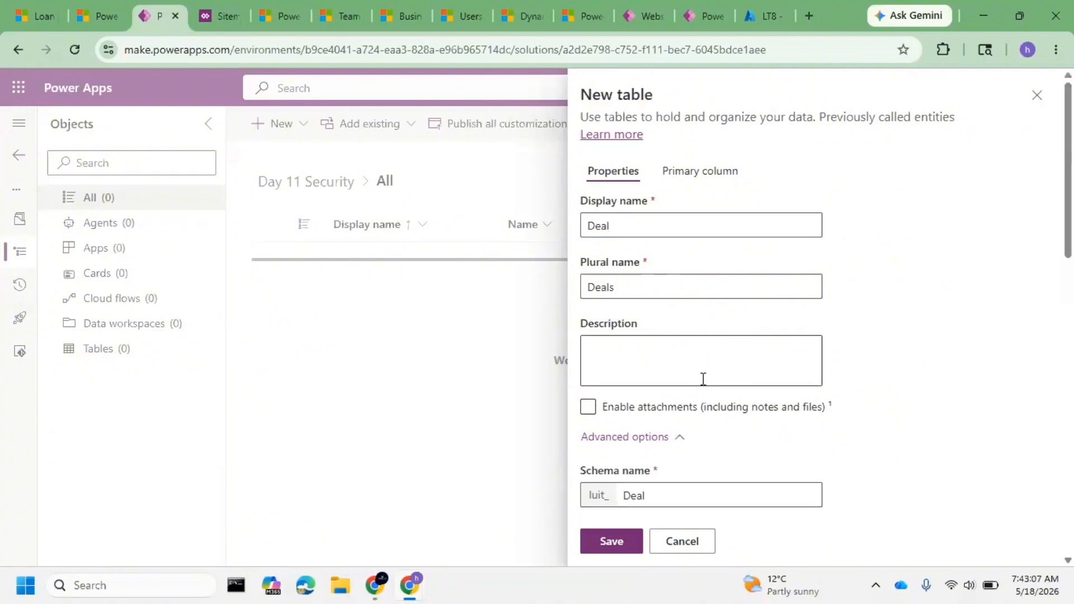
scroll(707, 333, "down", 1)
scroll(703, 341, "down", 5)
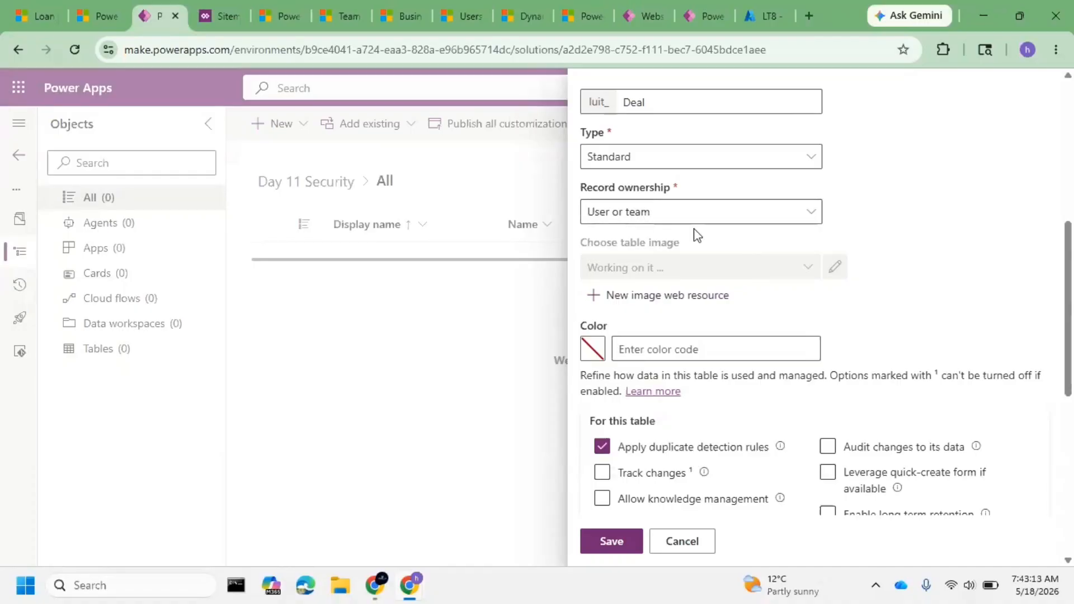
scroll(695, 235, "down", 4)
left_click(617, 546)
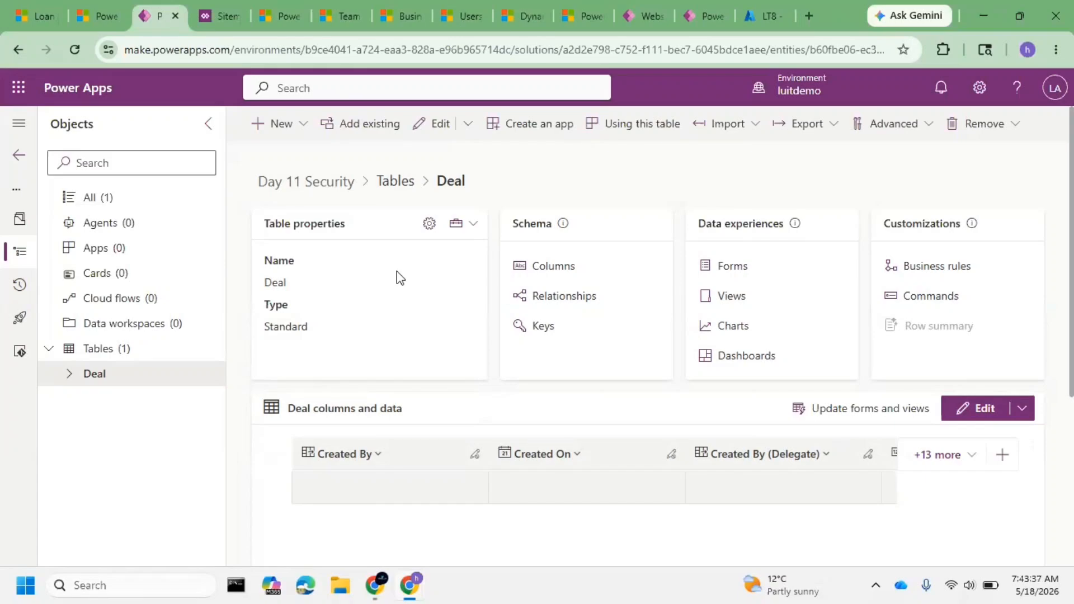
- Start a second table with advanced properties in the solution and name it Products
left_click(303, 123)
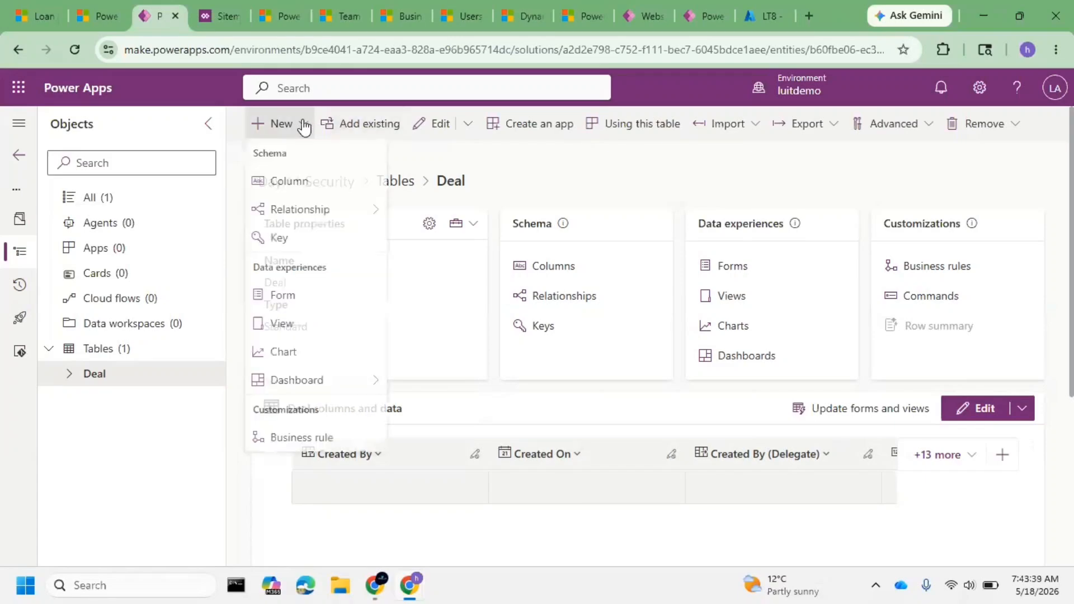
left_click(141, 418)
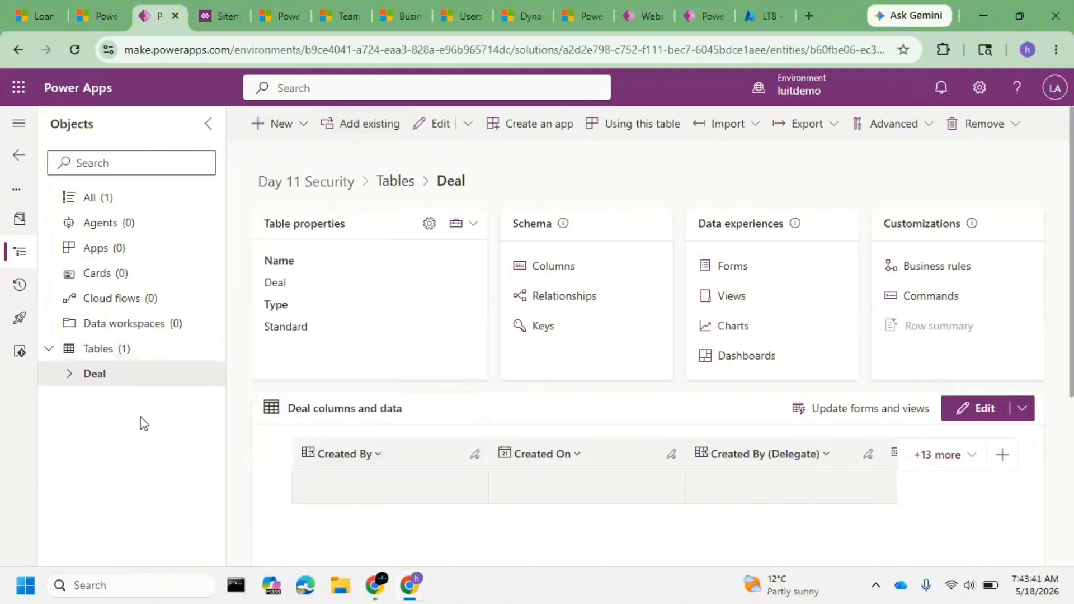
left_click(64, 348)
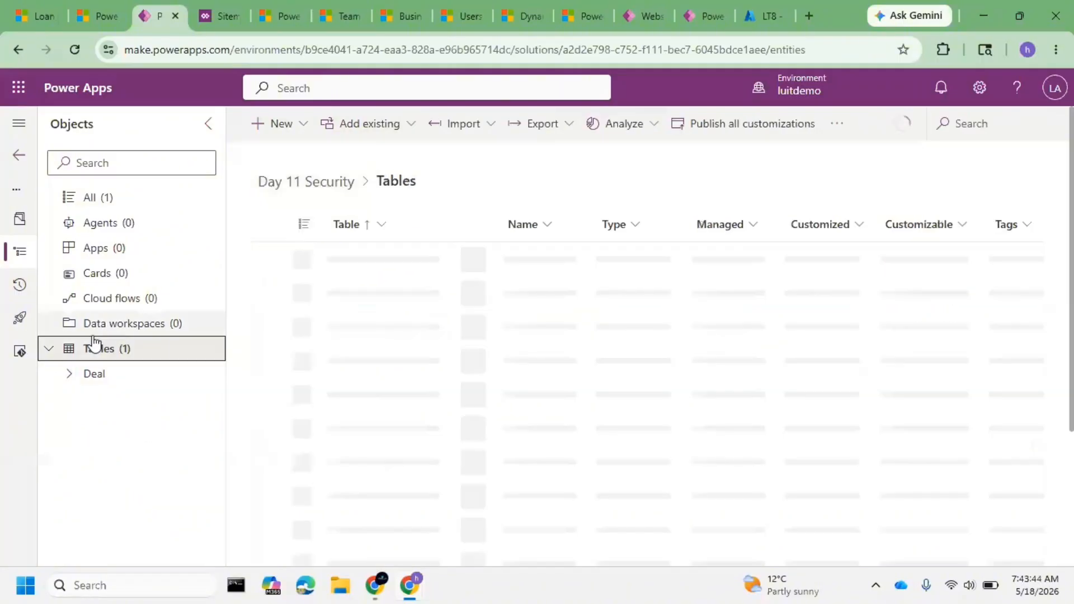
left_click(305, 132)
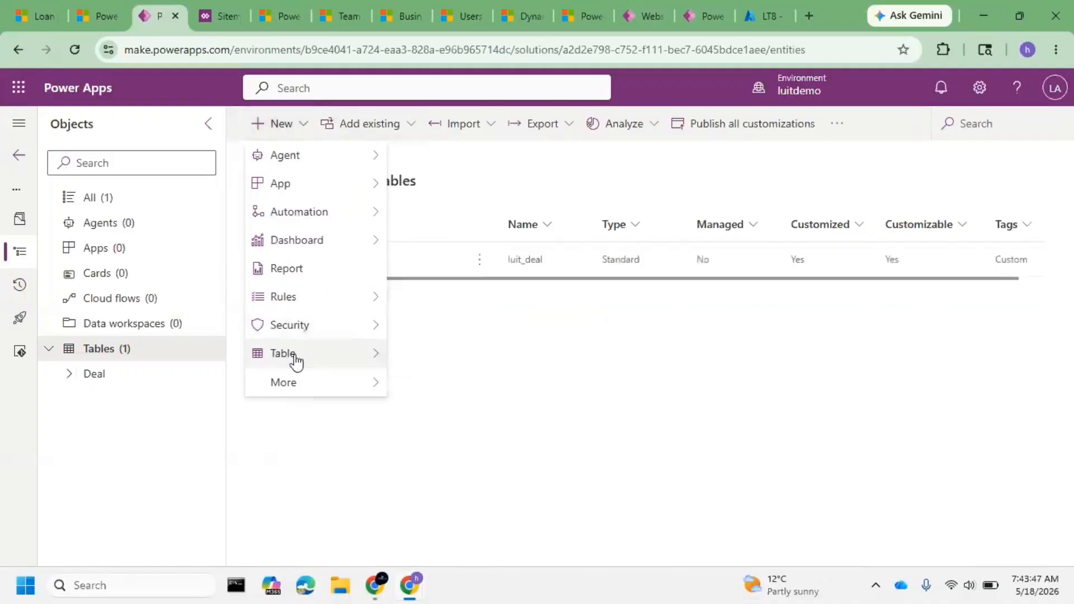
mouse_move(311, 360)
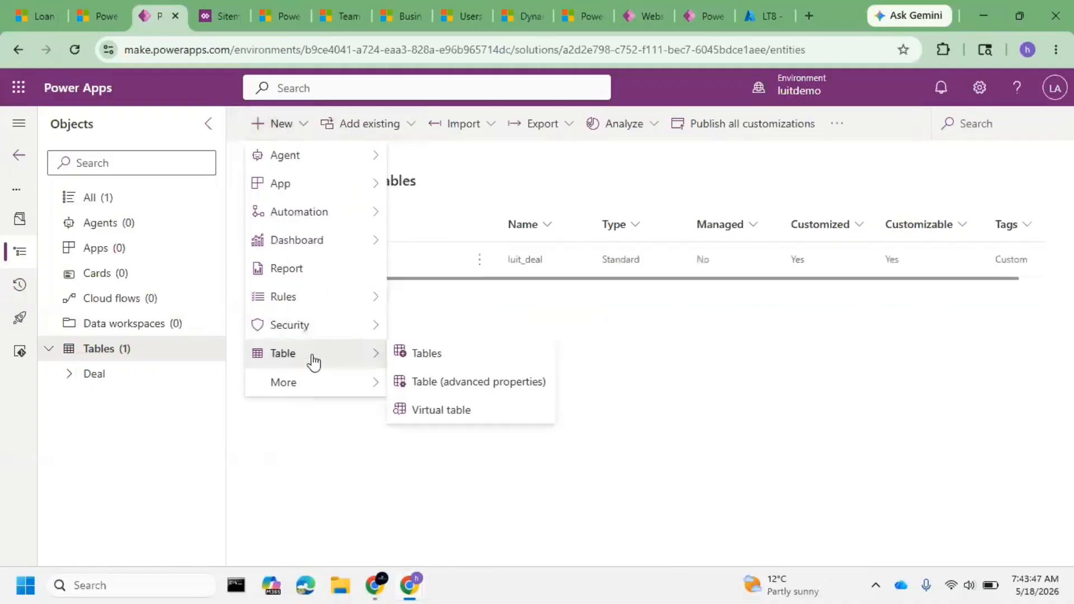
left_click(501, 386)
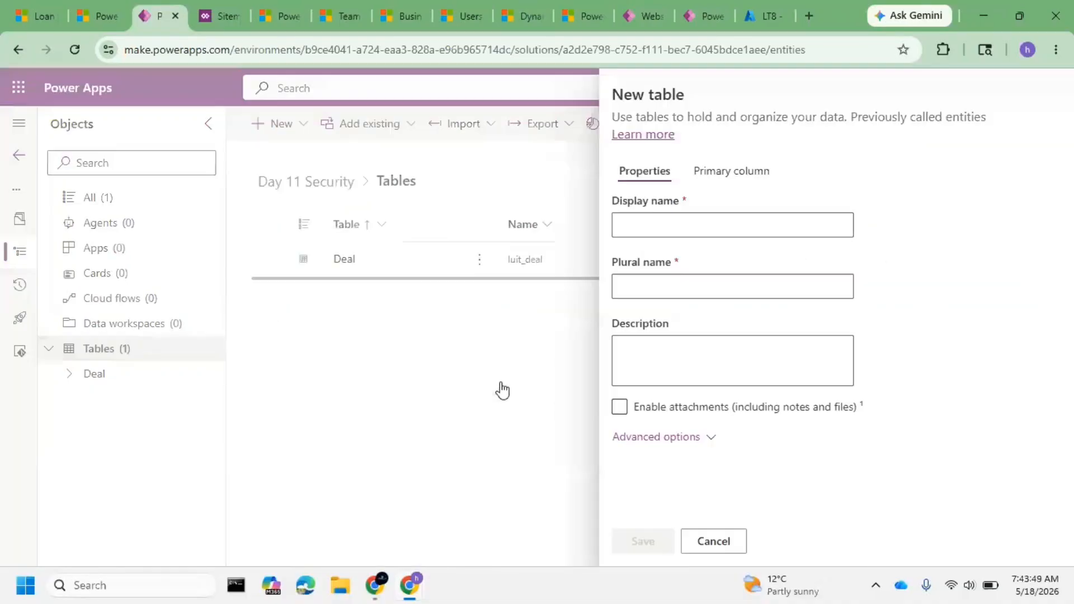
left_click(679, 439)
scroll(692, 404, "down", 2)
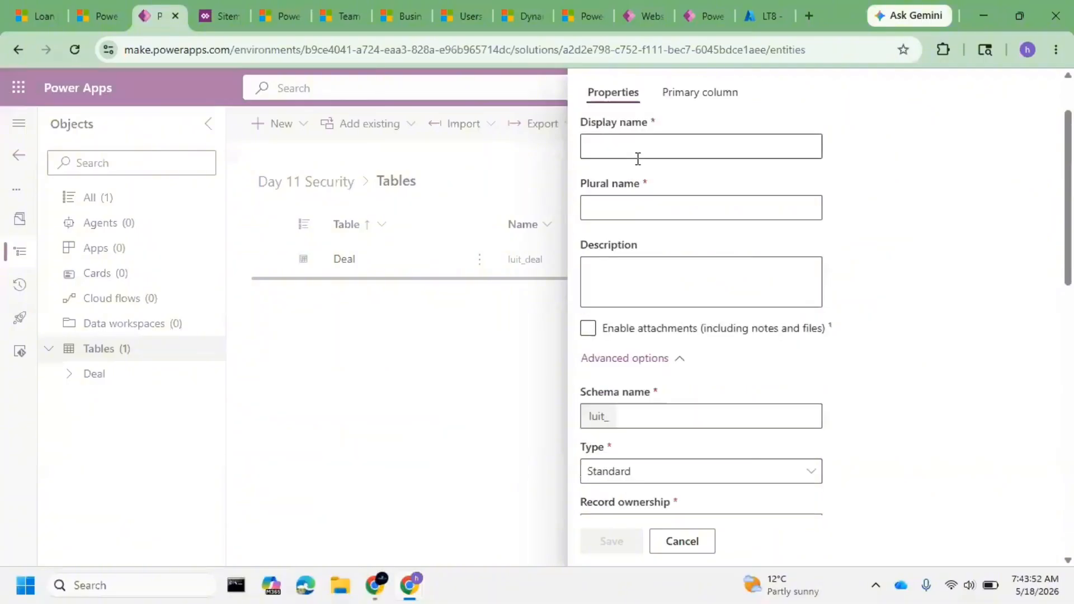
left_click(638, 147)
type("Prody")
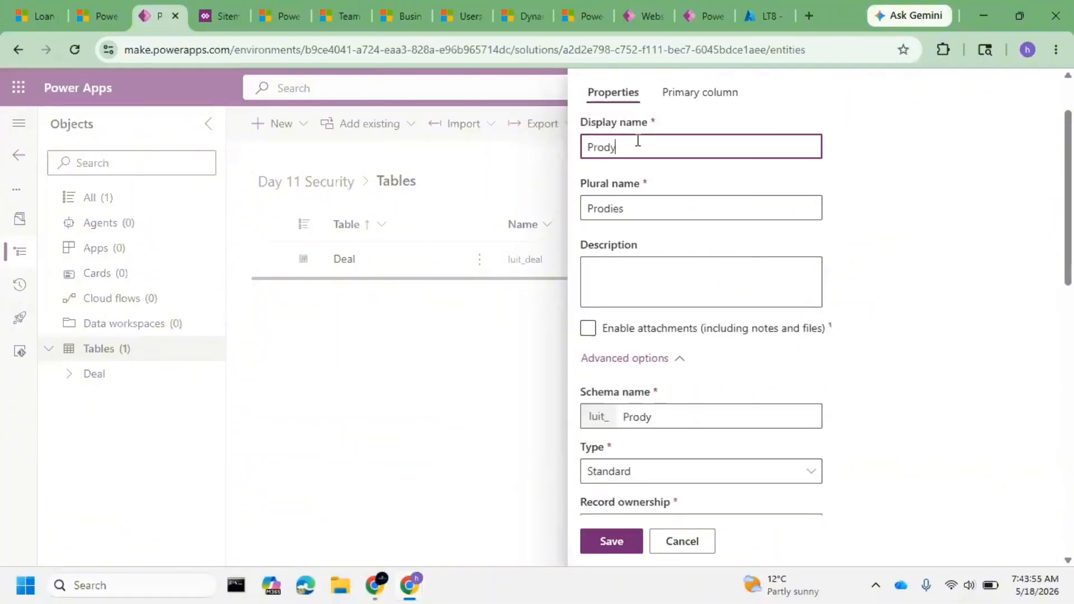
type("ct")
key("BackSpace")
key("BackSpace")
key("BackSpace")
type("ucts")
- Set the Products table's record ownership to Organization and save the table
scroll(673, 388, "down", 3)
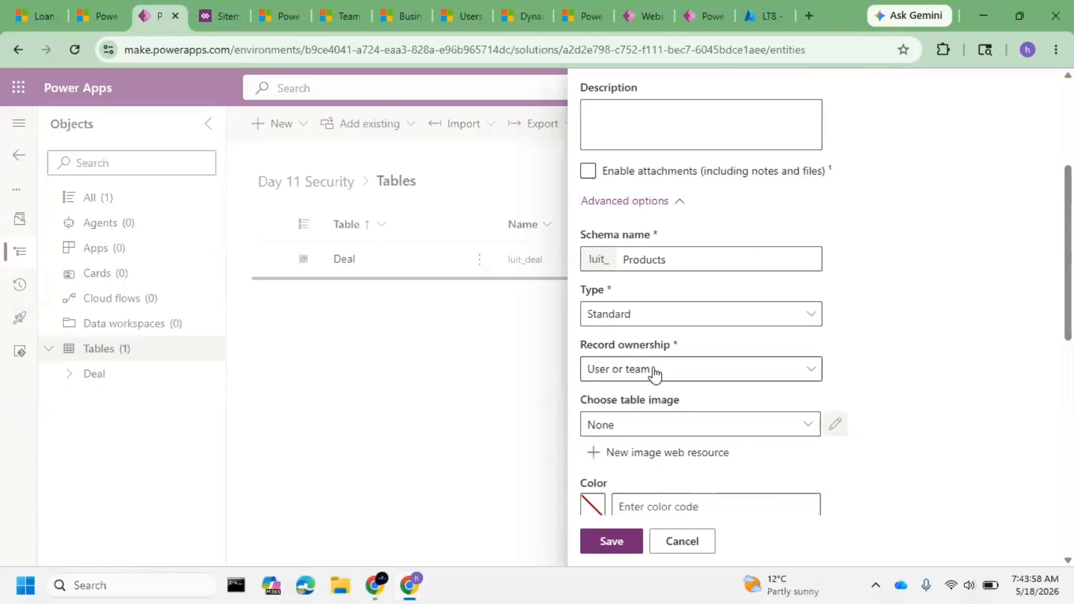
left_click(655, 373)
left_click(638, 419)
scroll(672, 401, "down", 3)
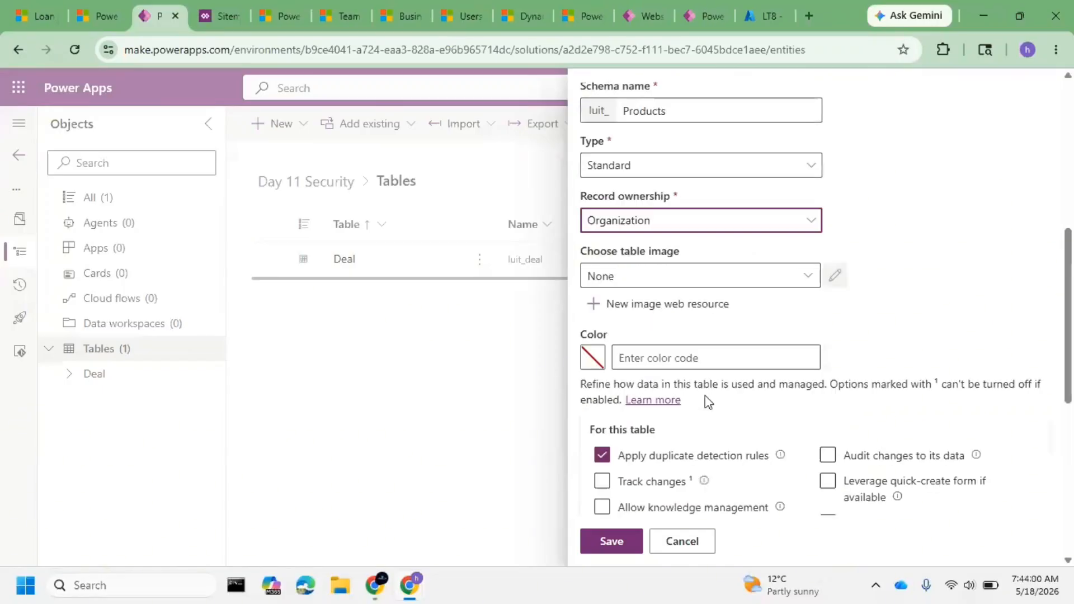
scroll(688, 399, "down", 5)
left_click(612, 547)
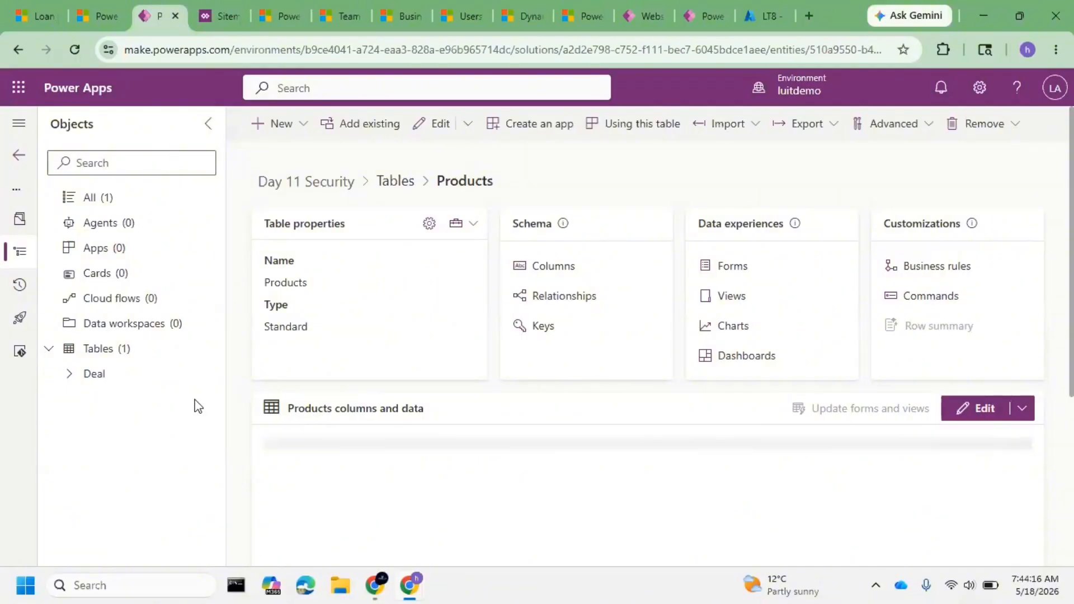
left_click(57, 379)
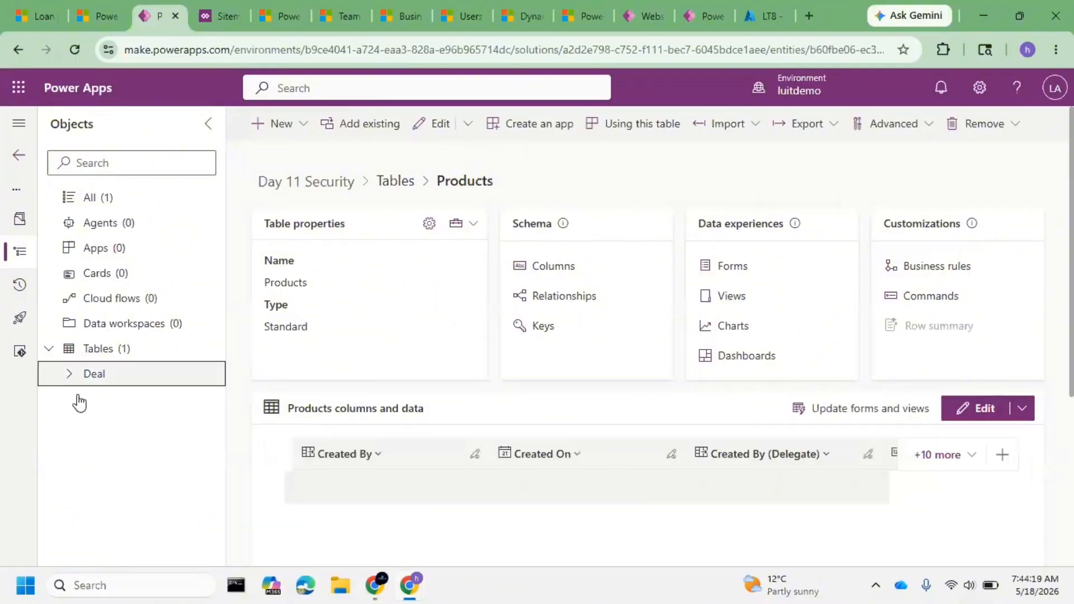
left_click(69, 375)
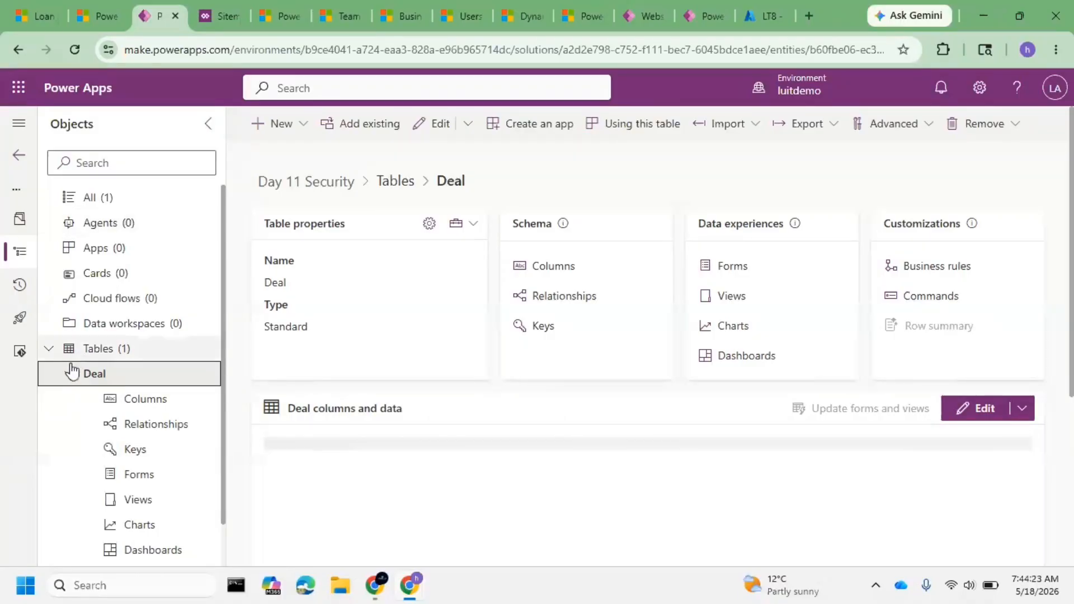
left_click(48, 357)
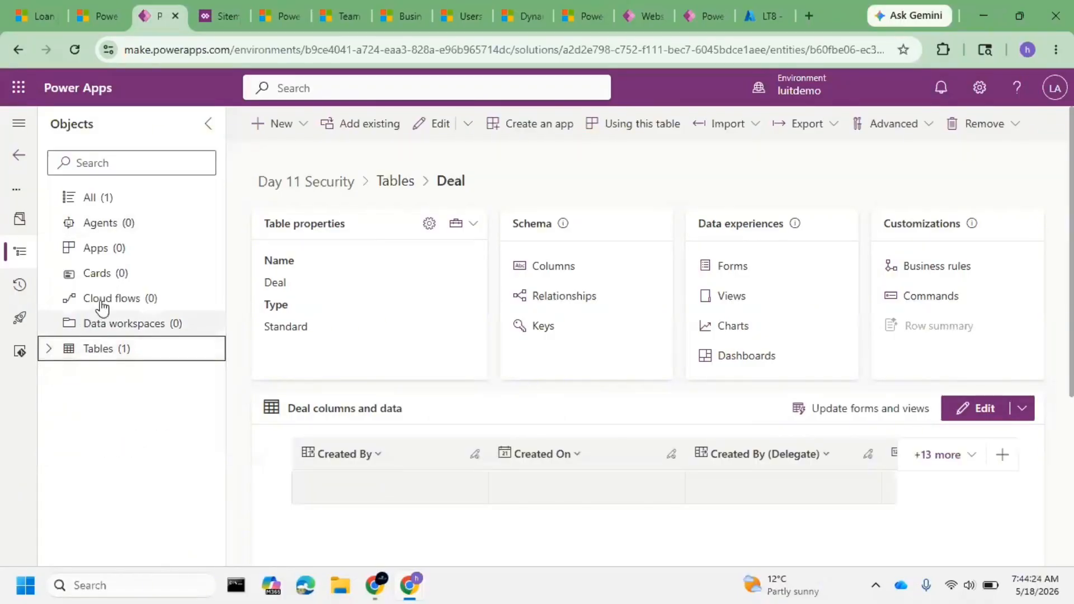
left_click(136, 250)
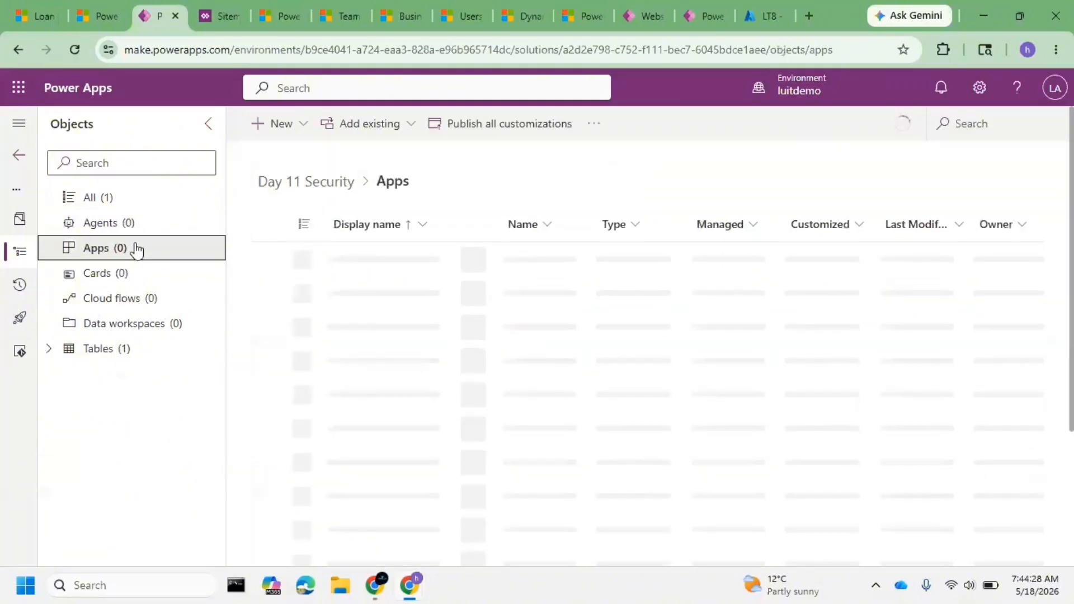
left_click(304, 130)
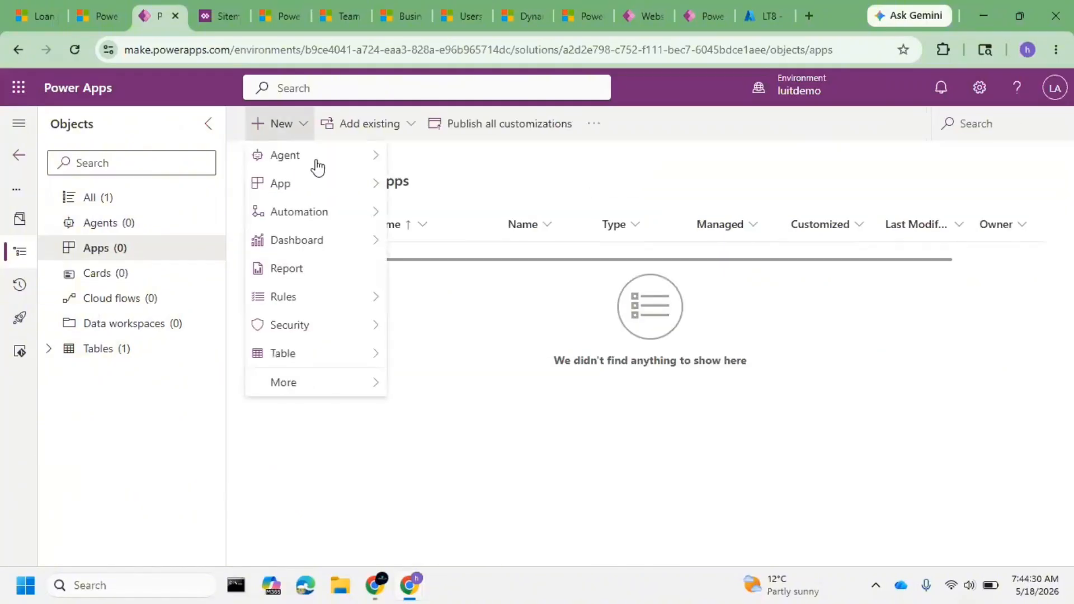
mouse_move(348, 187)
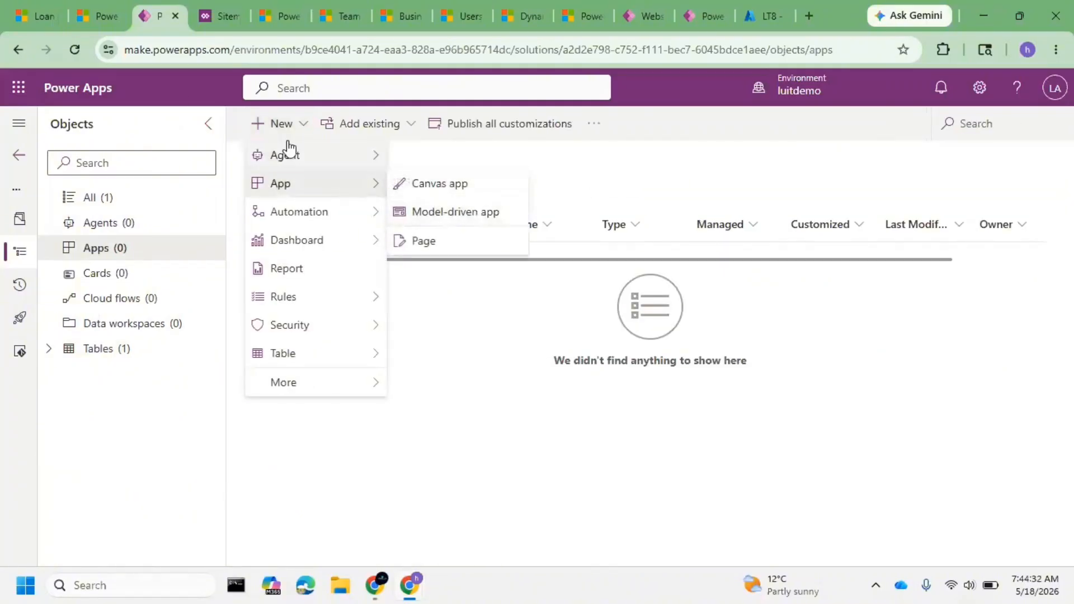
- Switch to Dynamics 365, create a new model-driven app named SNIQ Business from the apps list, and dismiss the Copilot suggestion
left_click(26, 7)
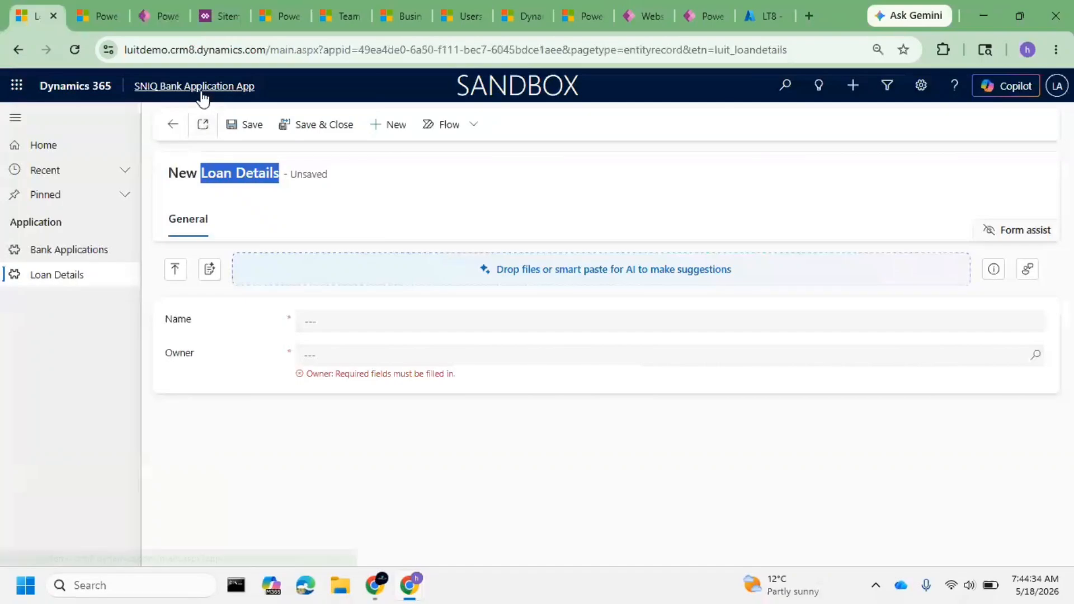
left_click(198, 87)
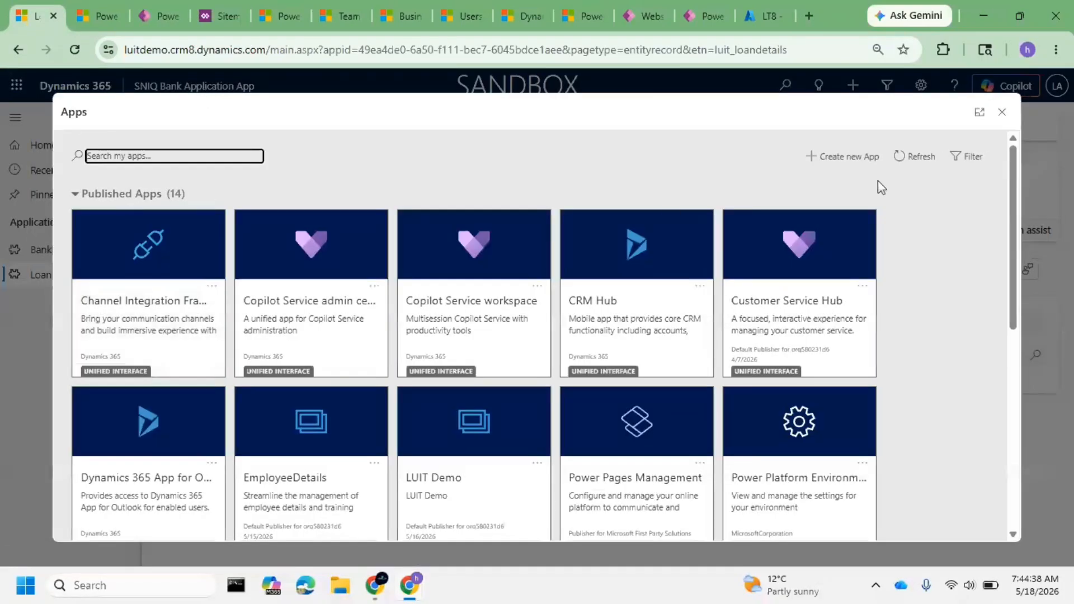
left_click(856, 158)
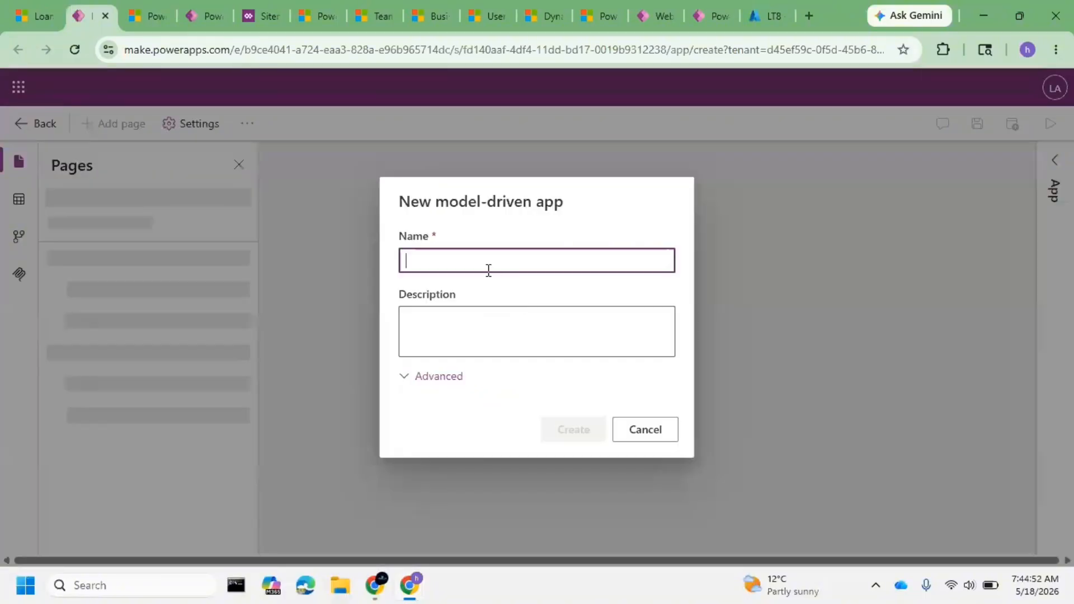
type("SN")
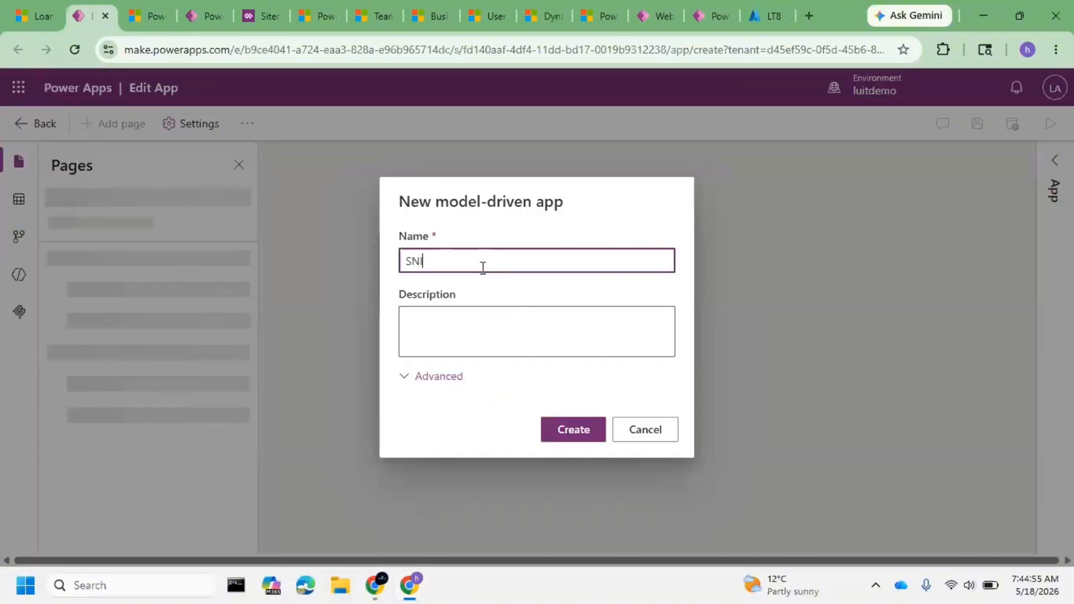
type("IQ Busine")
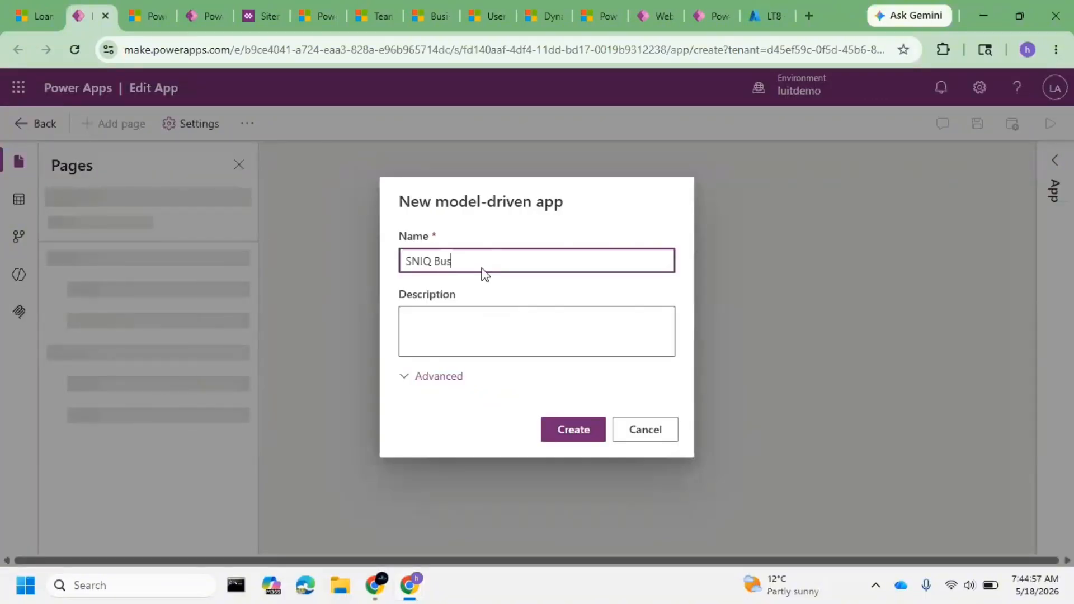
type("ss")
left_click(579, 434)
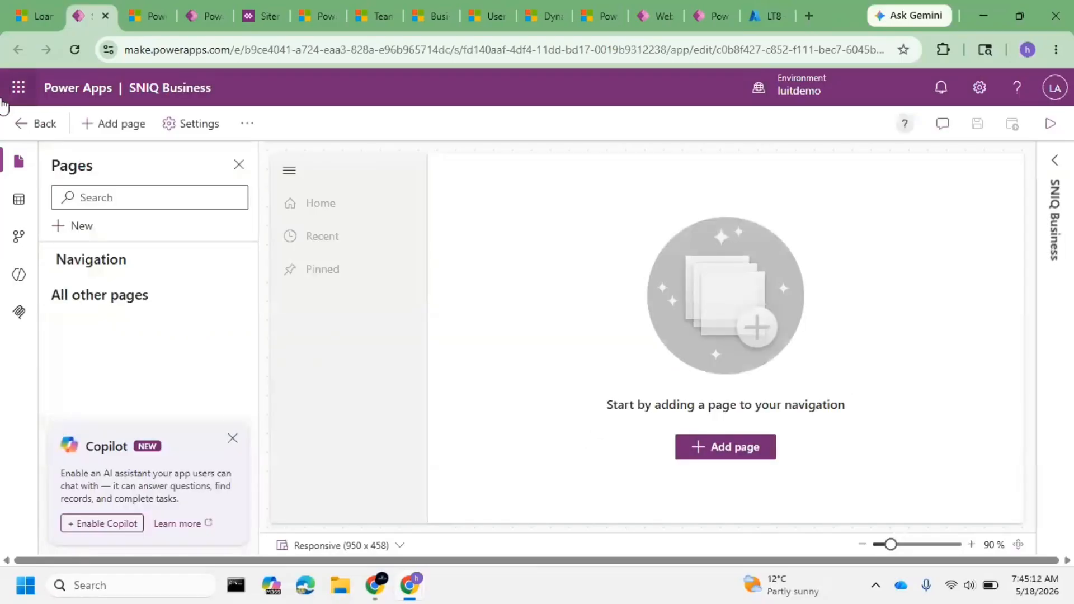
left_click(233, 441)
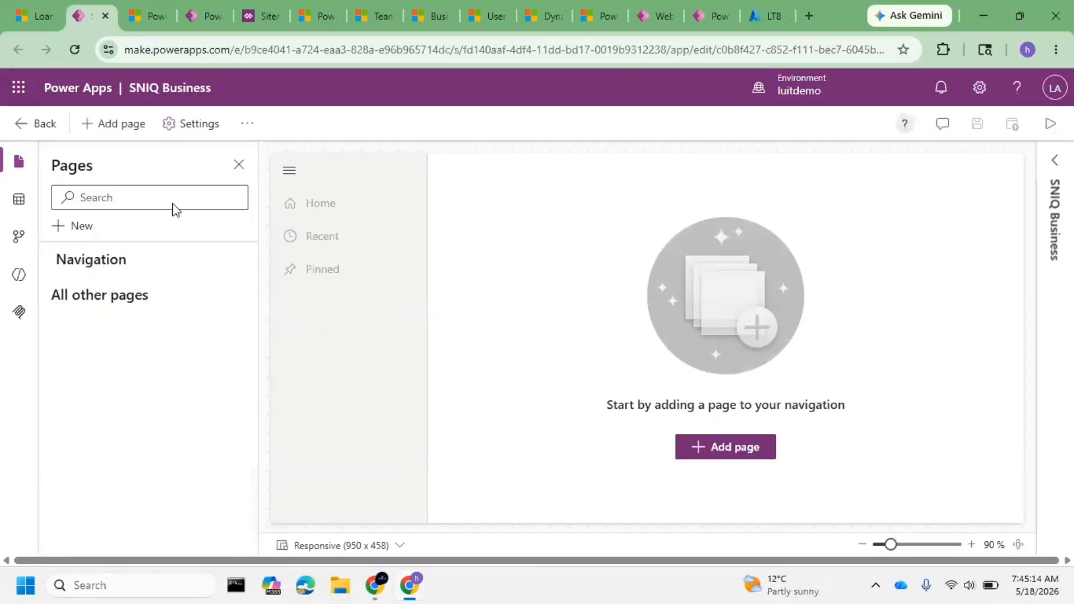
- Add the Deal and Products Dataverse tables to the app as pages shown in navigation
left_click(133, 127)
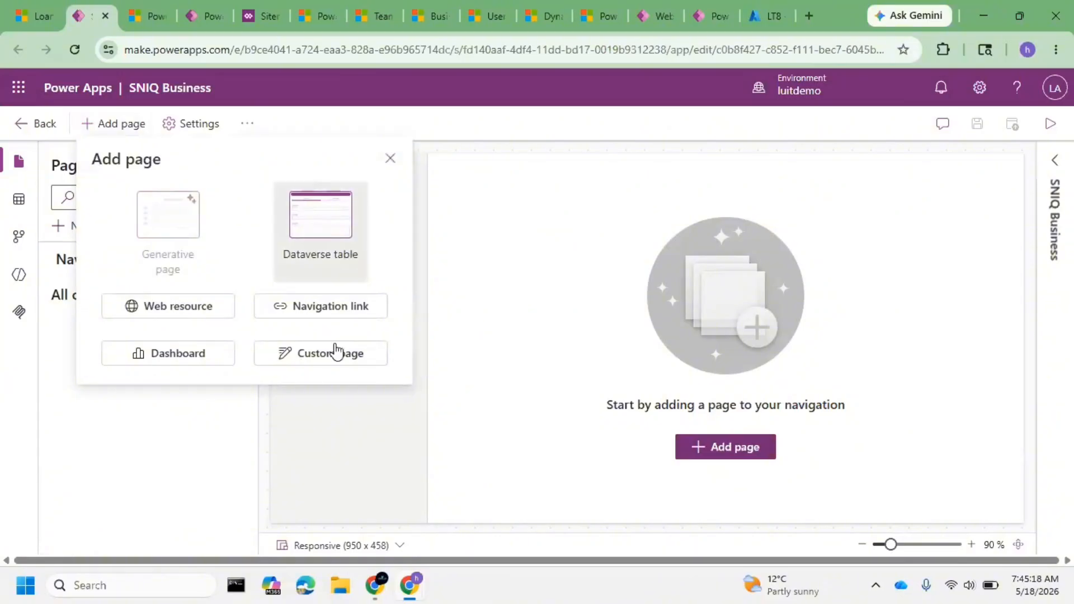
left_click(342, 233)
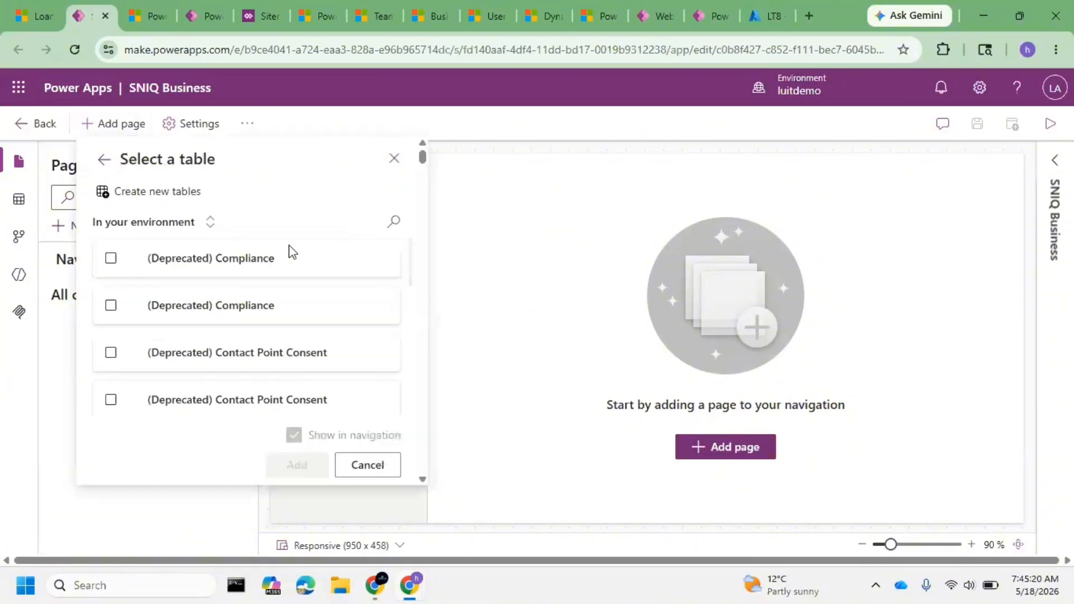
left_click(396, 223)
type("Dea")
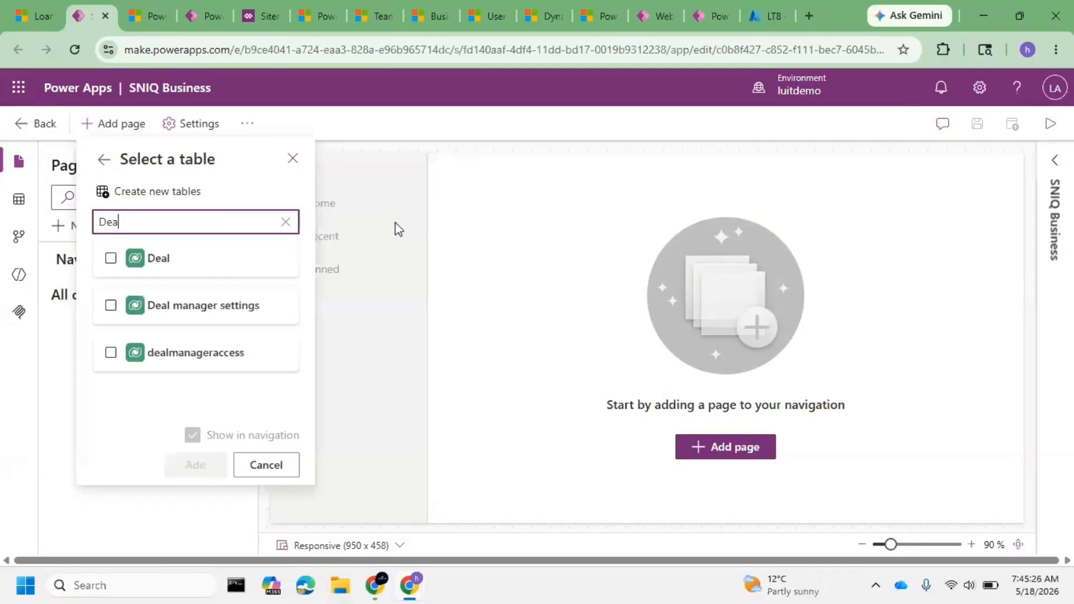
left_click(116, 268)
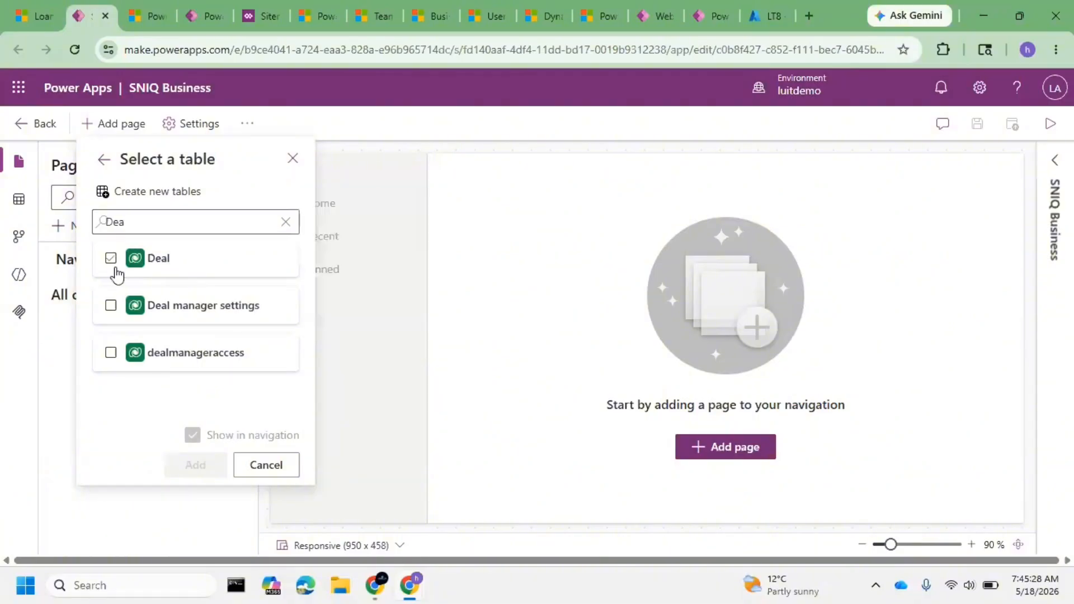
left_click(110, 257)
double_click(216, 216)
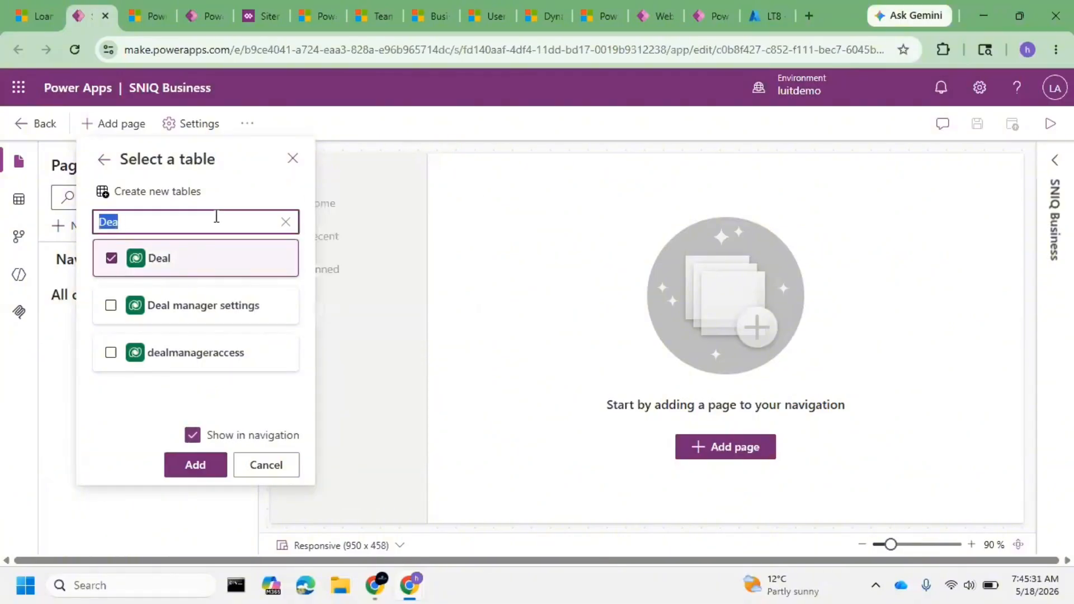
type("Products")
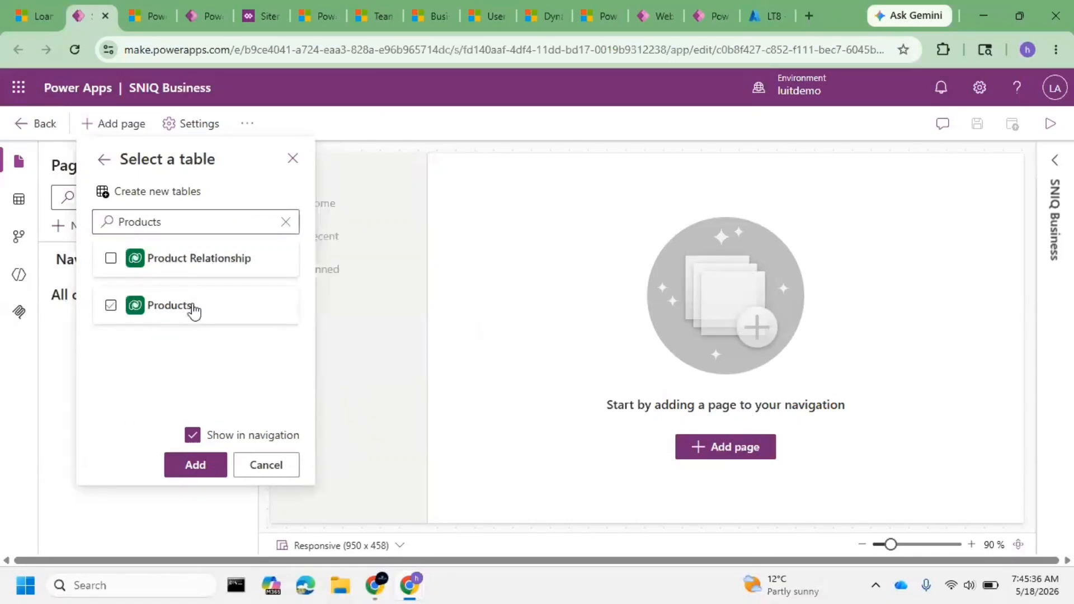
left_click(190, 307)
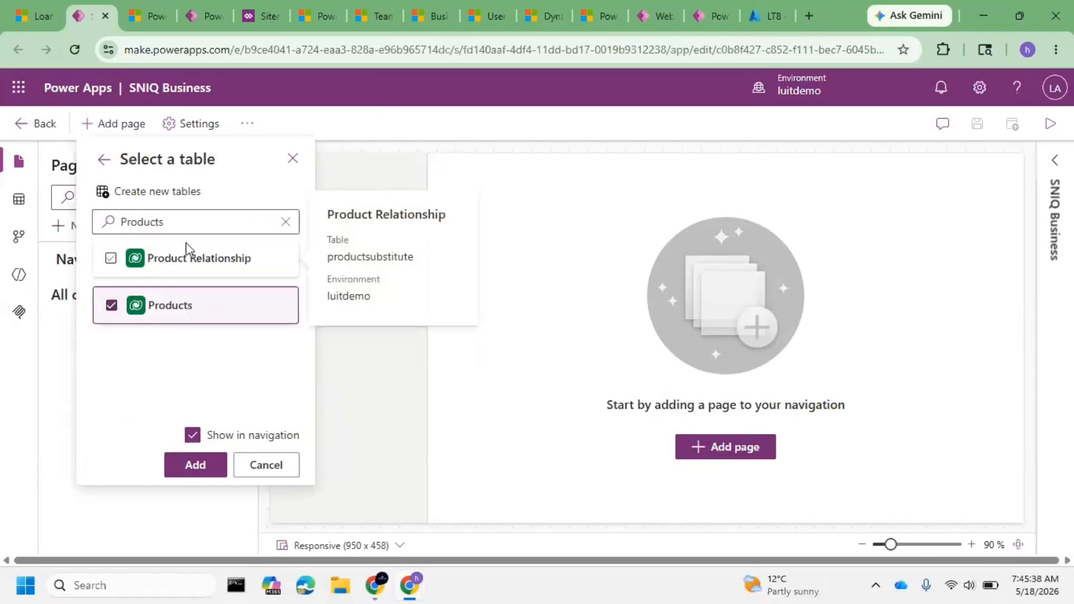
left_click(196, 464)
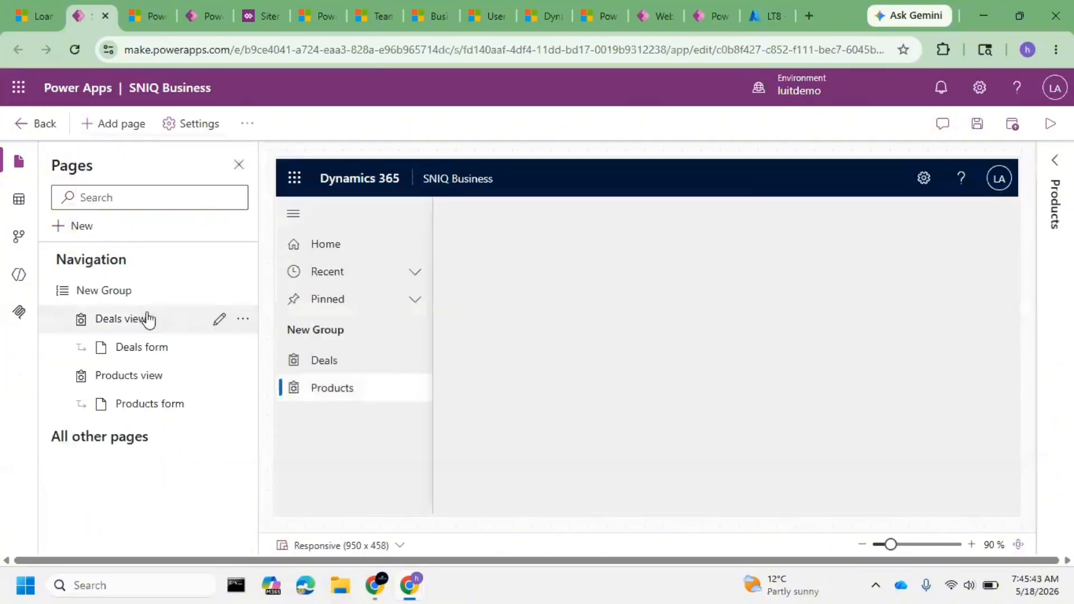
- Rename the navigation group containing the Deals and Products pages to End User
left_click(165, 290)
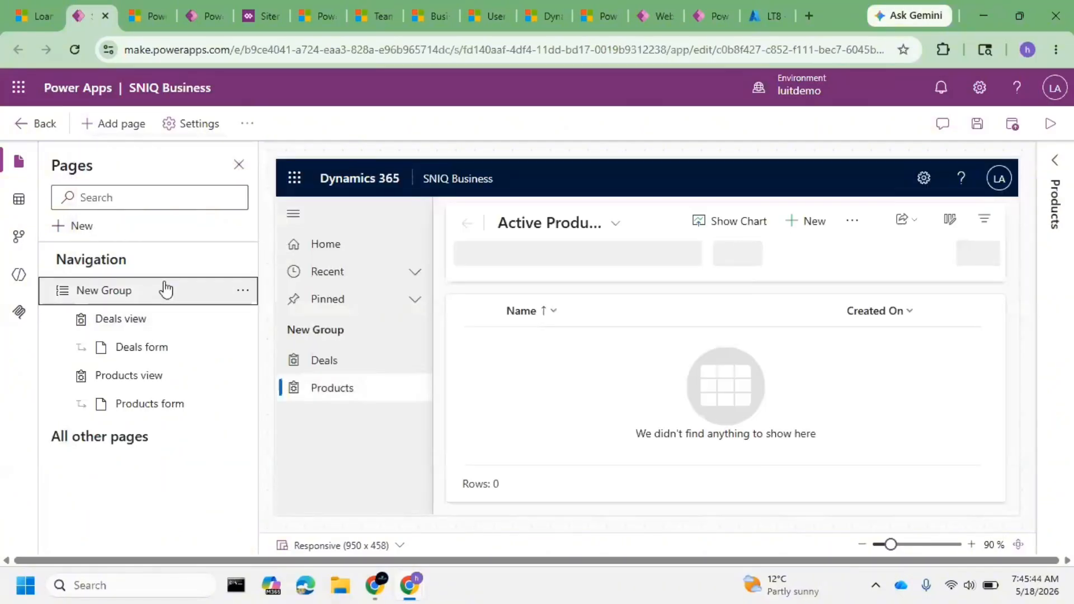
left_click(950, 257)
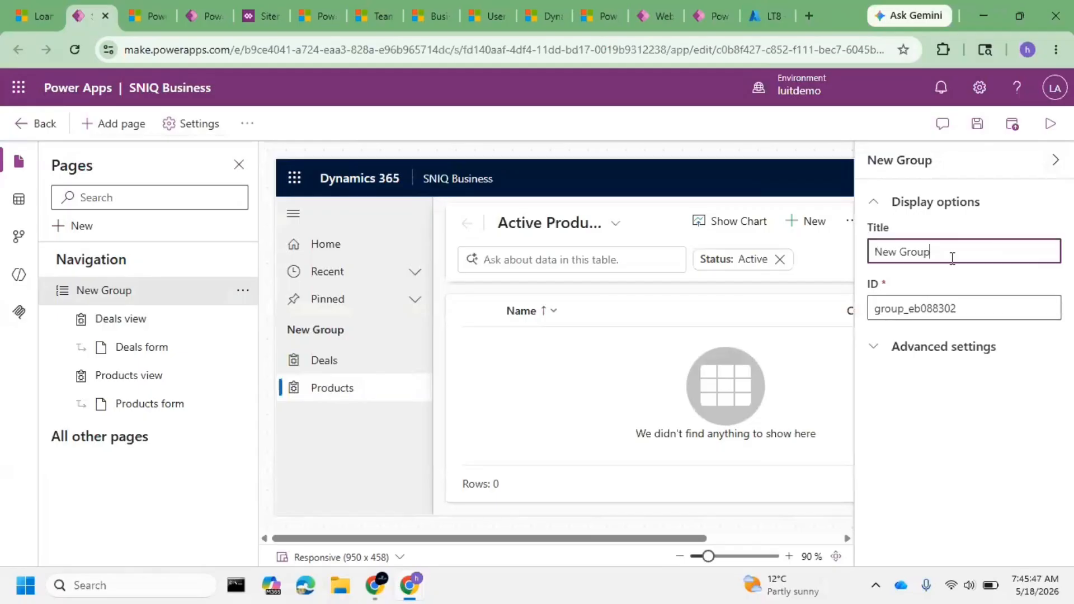
key("ctrl+a")
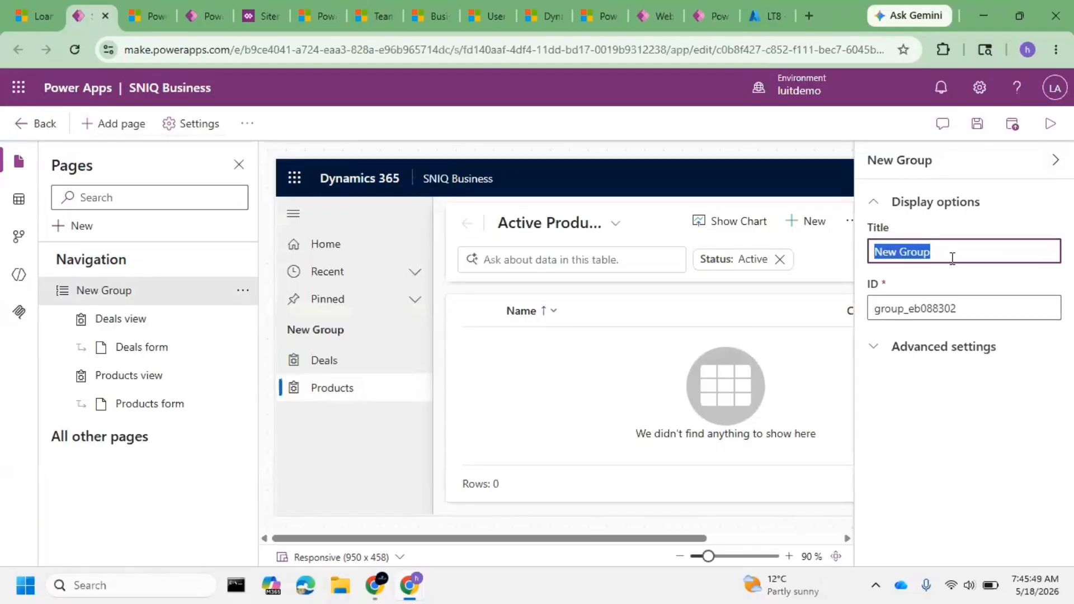
type("ENd")
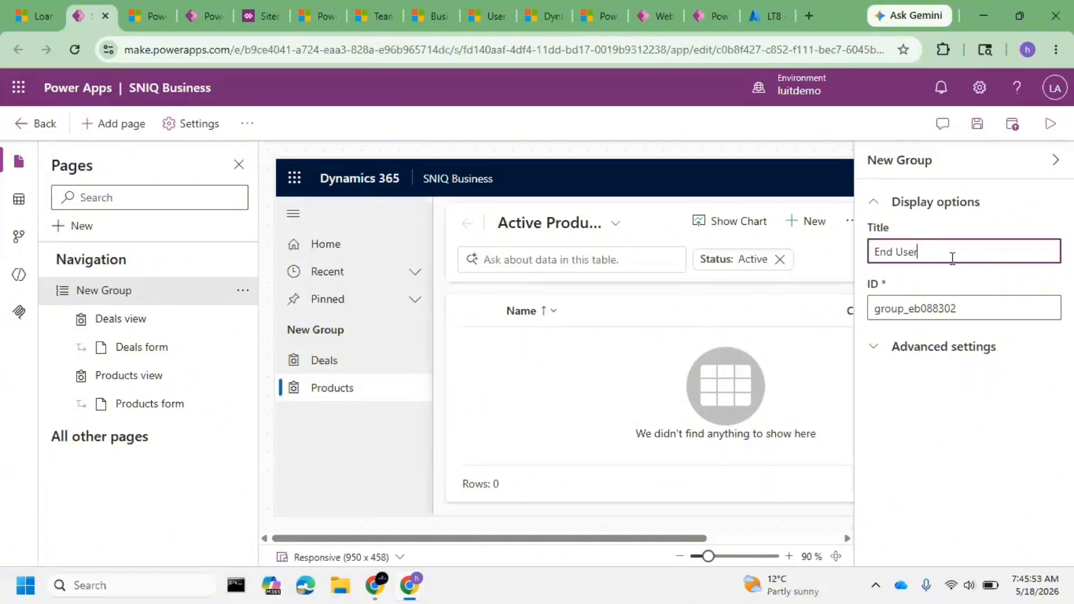
left_click(179, 478)
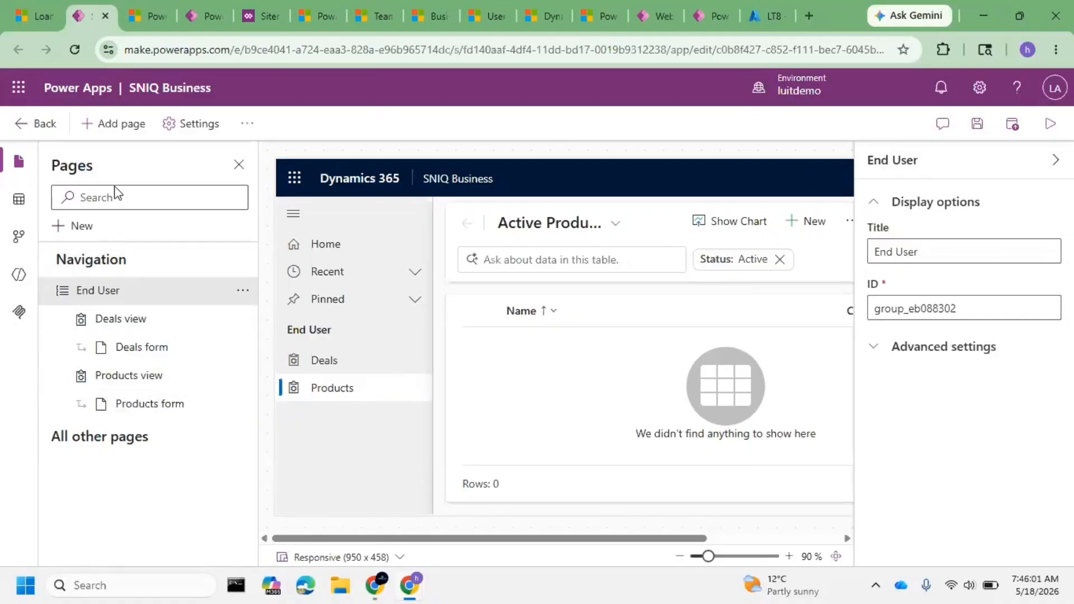
left_click(96, 237)
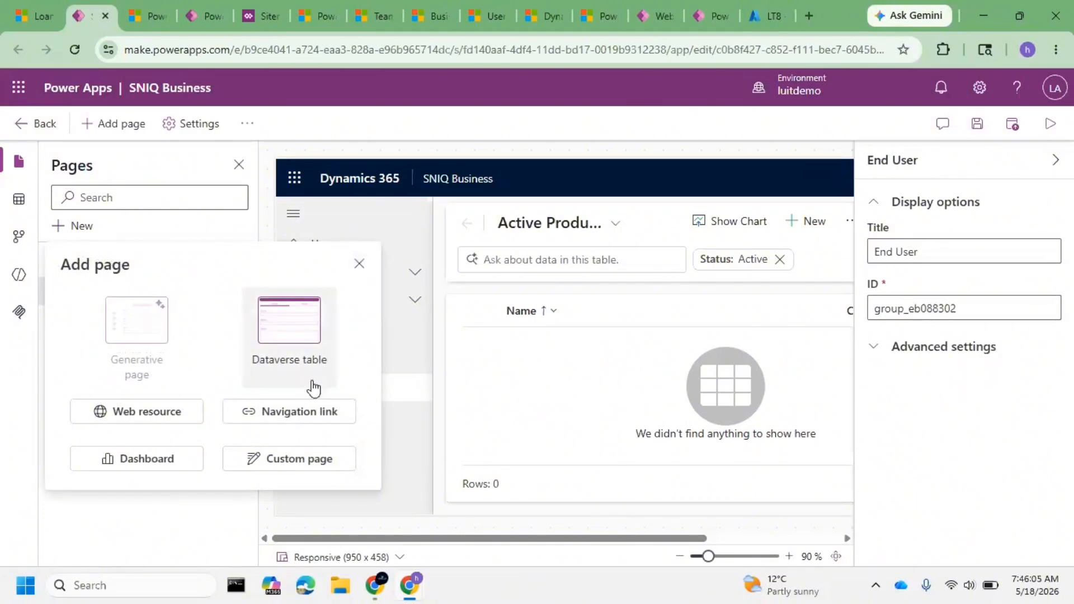
left_click(301, 412)
left_click(269, 269)
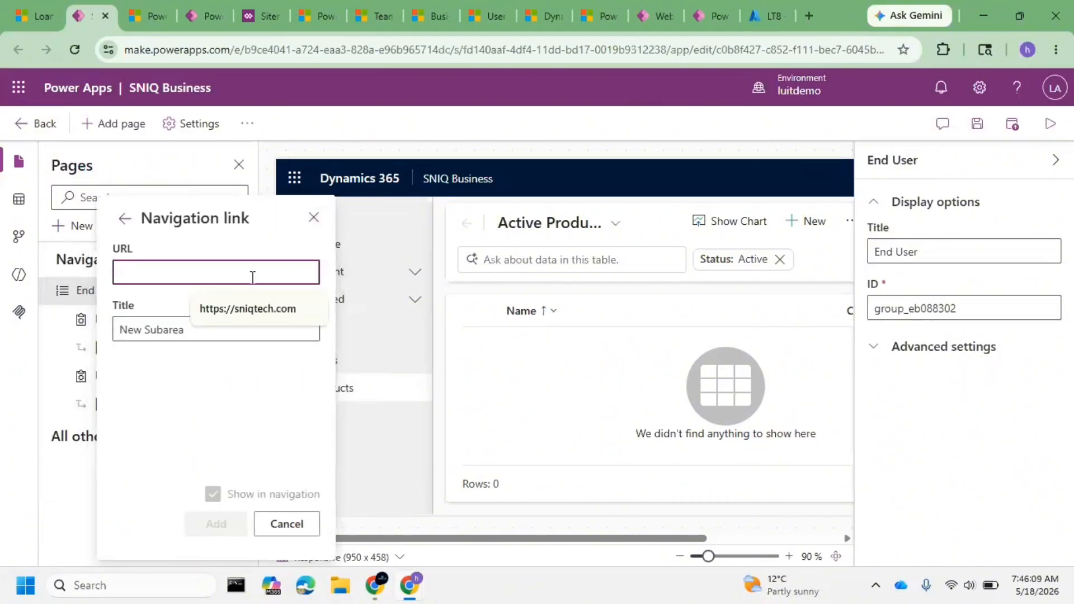
left_click(250, 309)
double_click(216, 330)
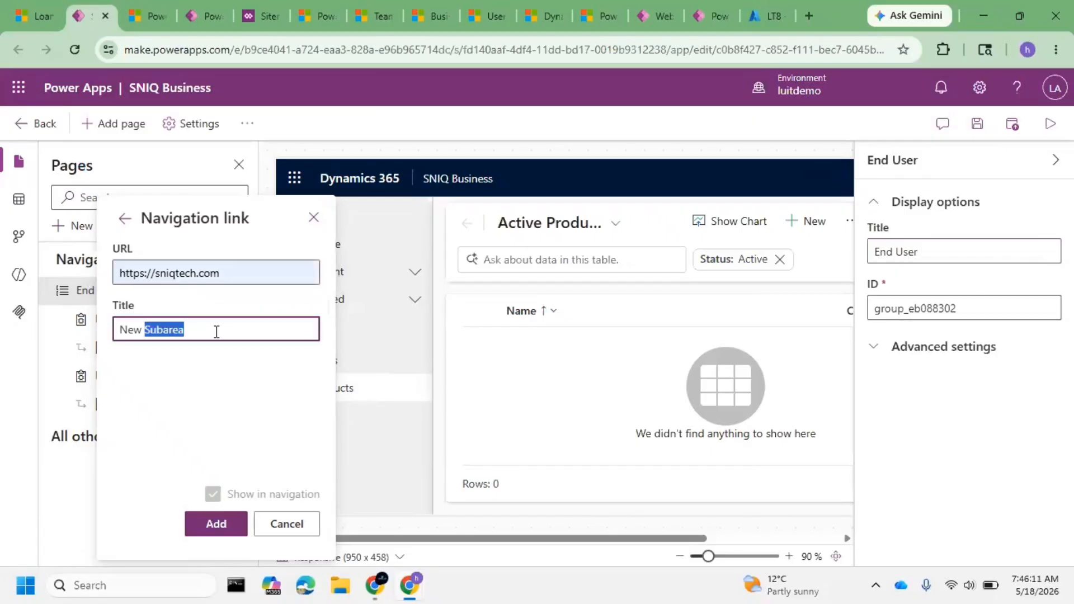
left_click(216, 331)
triple_click(216, 331)
type("Company Portal")
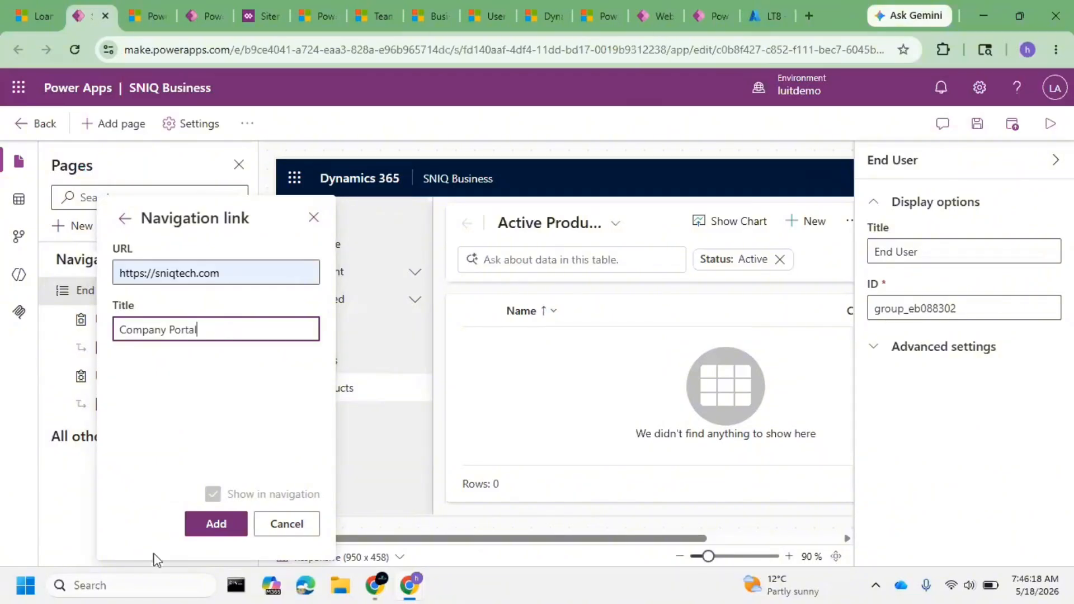
left_click(217, 524)
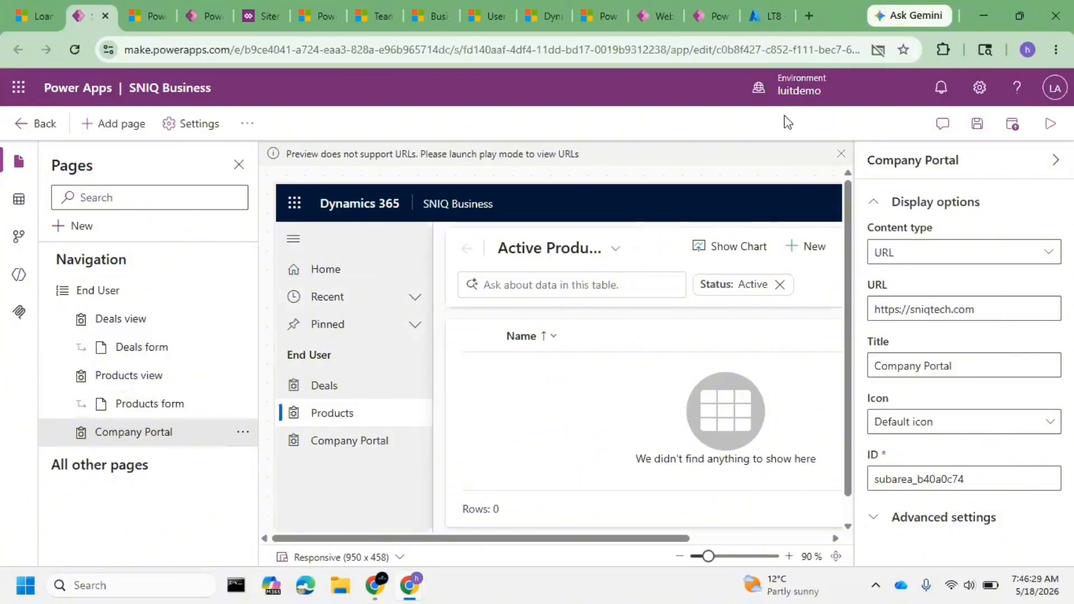
- Save and publish the SNIQ Business app with its generated description, and launch it in play mode
left_click(974, 134)
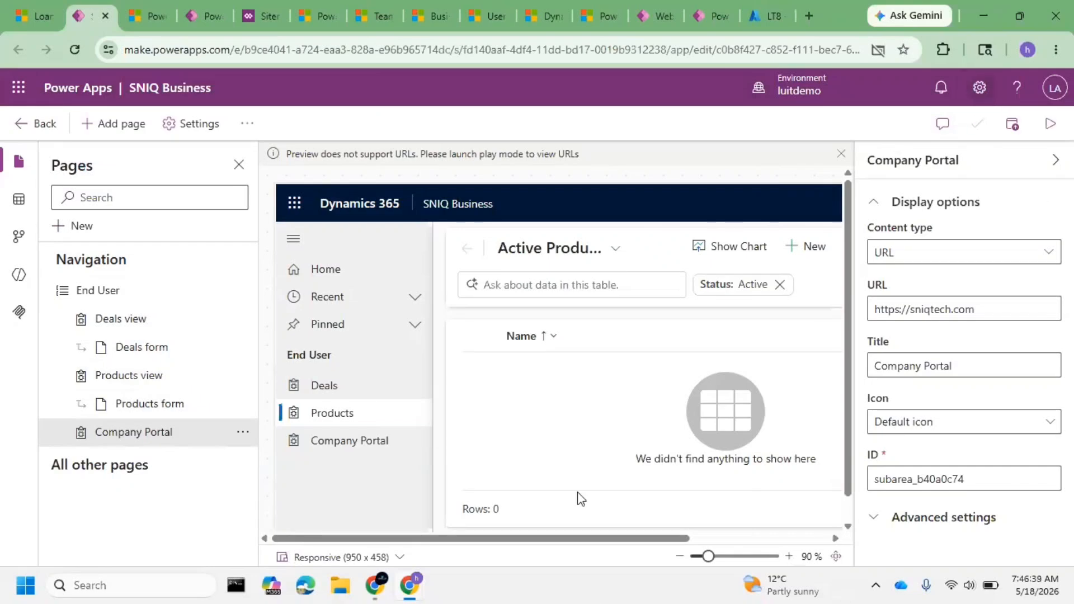
left_click(1012, 125)
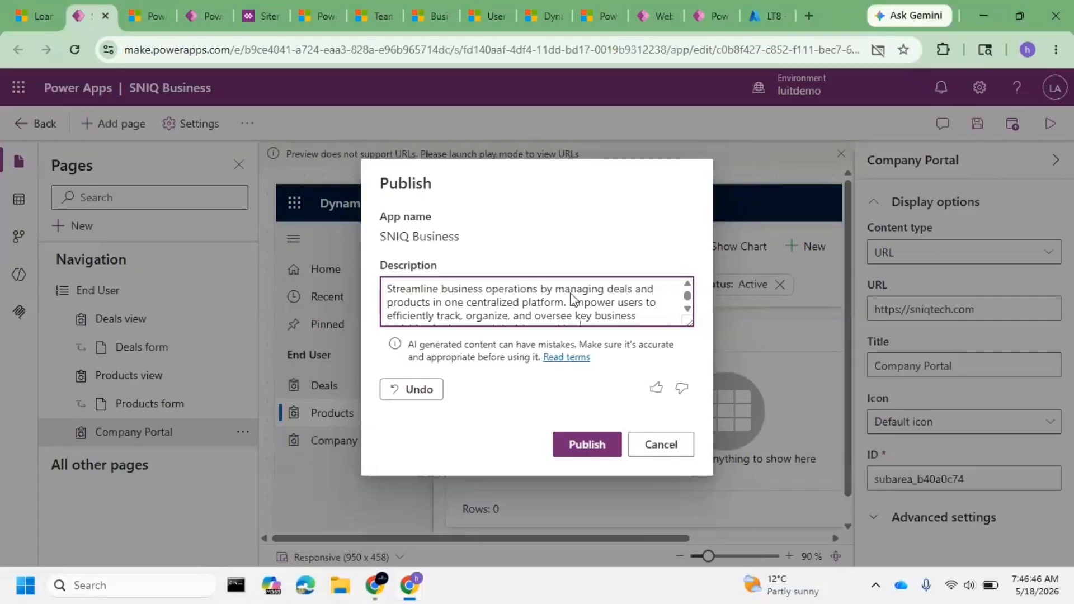
left_click(602, 450)
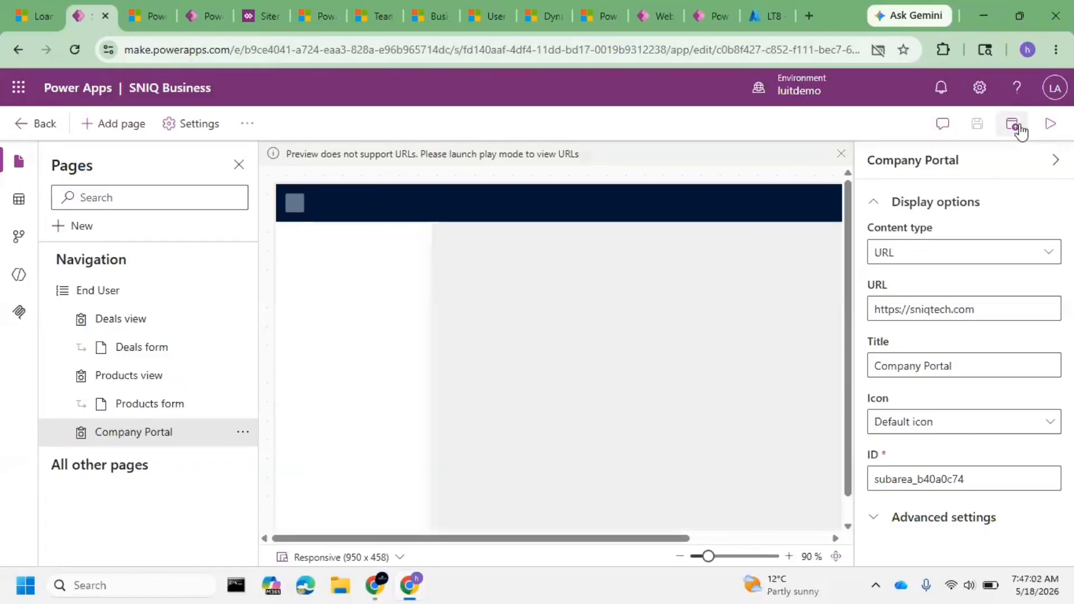
left_click(1052, 125)
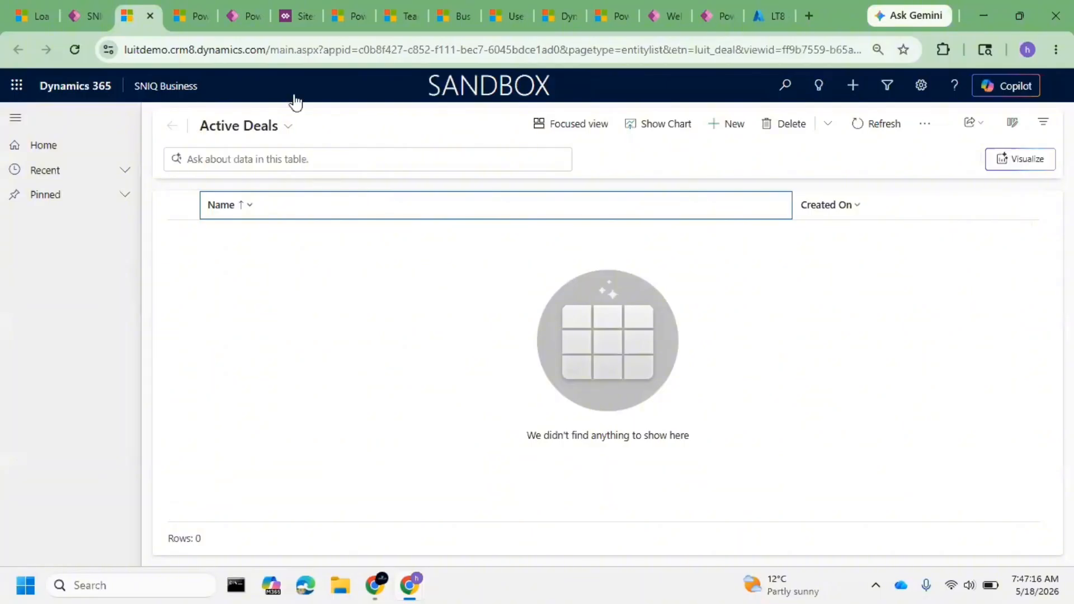
- Switch to the environment's Users page in the Power Platform admin center, cancel the open role assignment, and reload the user list
left_click(238, 21)
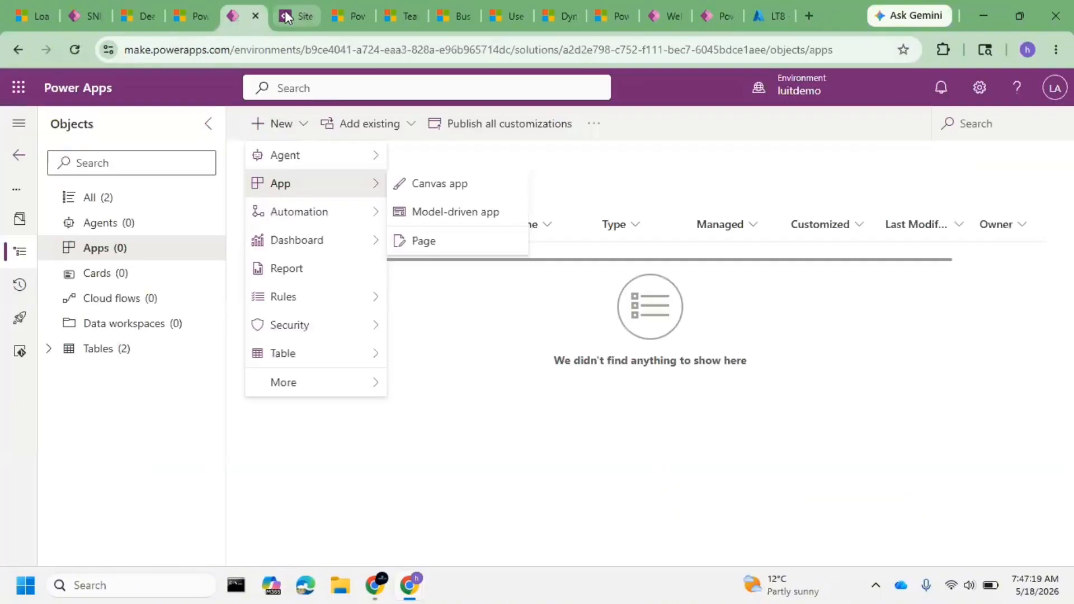
left_click(358, 19)
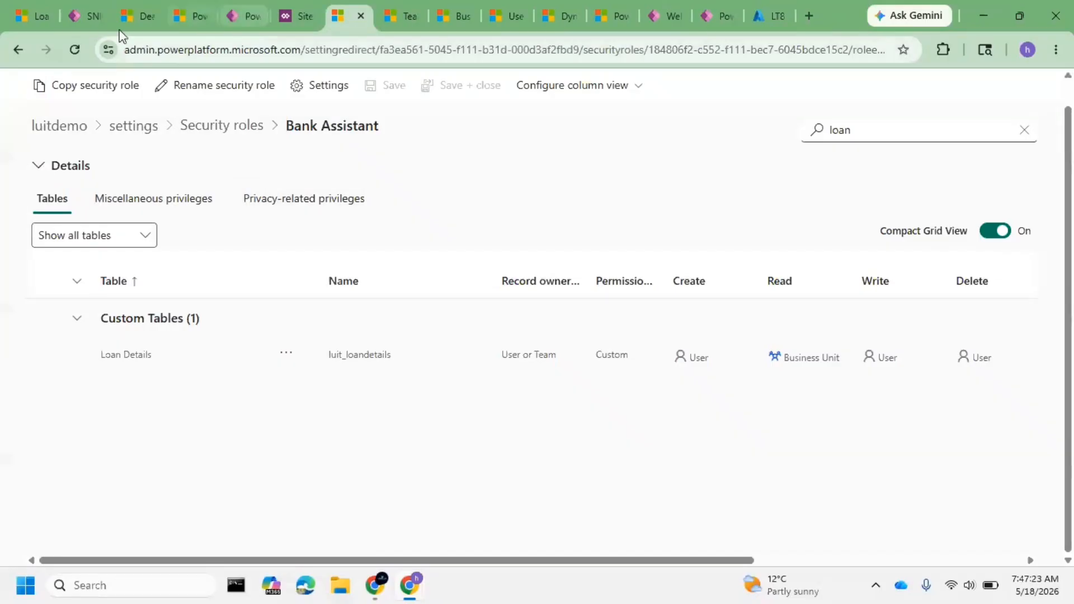
left_click(186, 20)
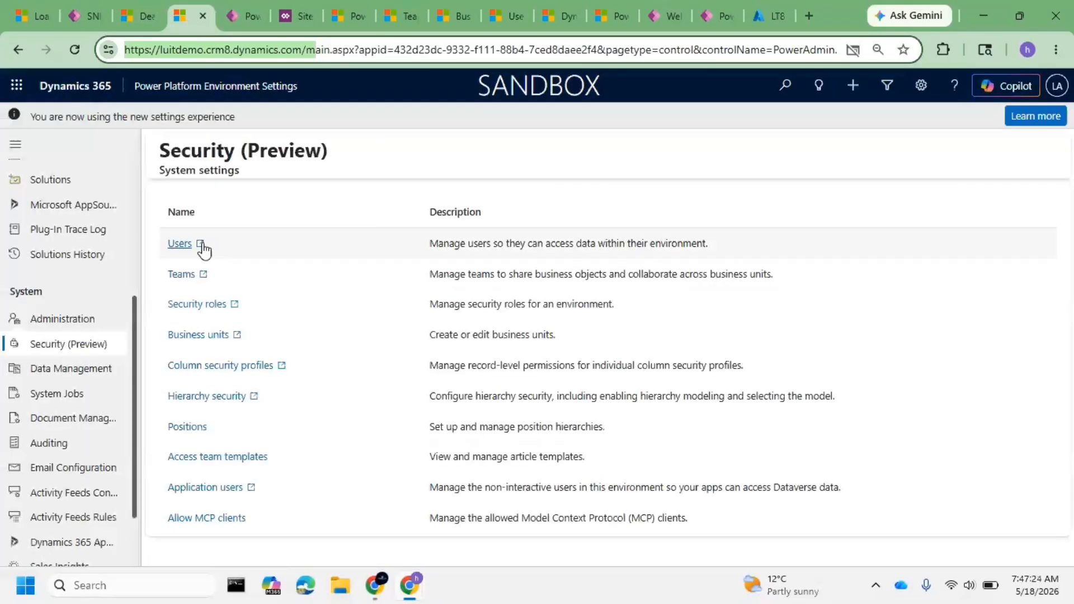
left_click(508, 16)
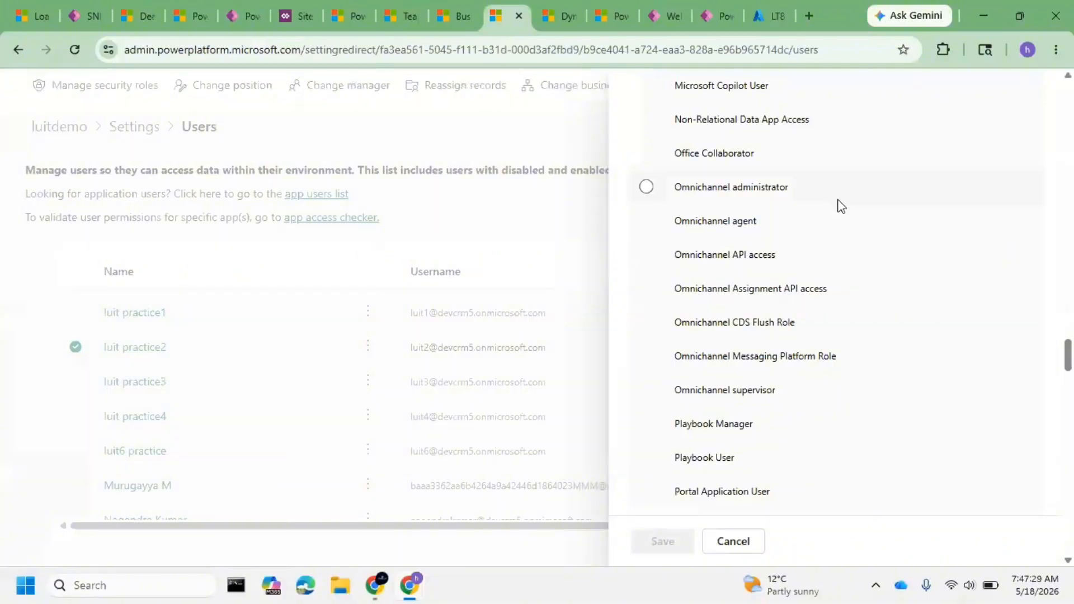
scroll(951, 420, "up", 7)
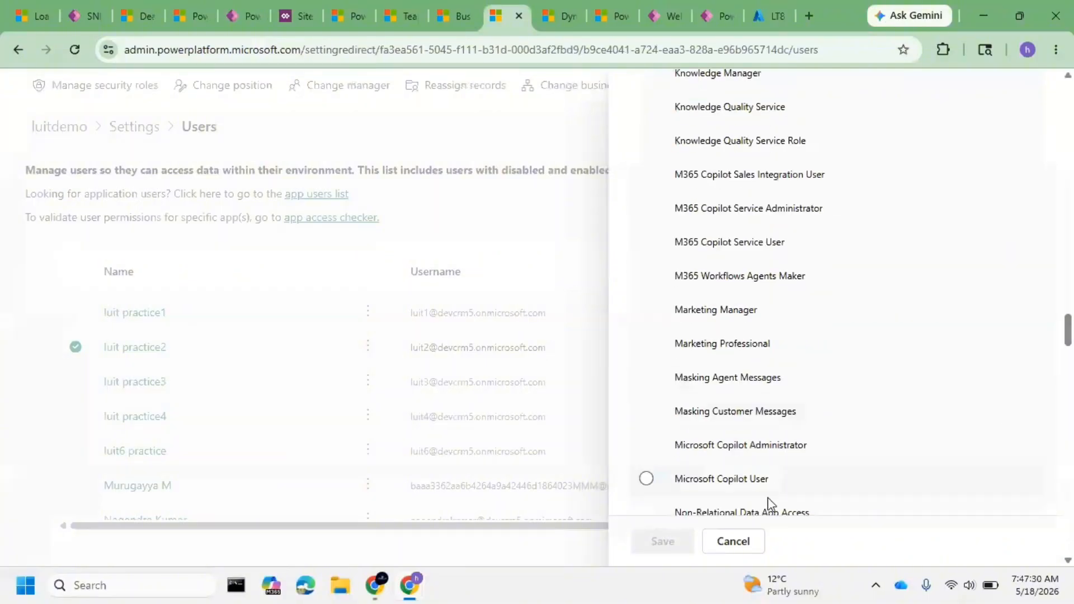
left_click(731, 543)
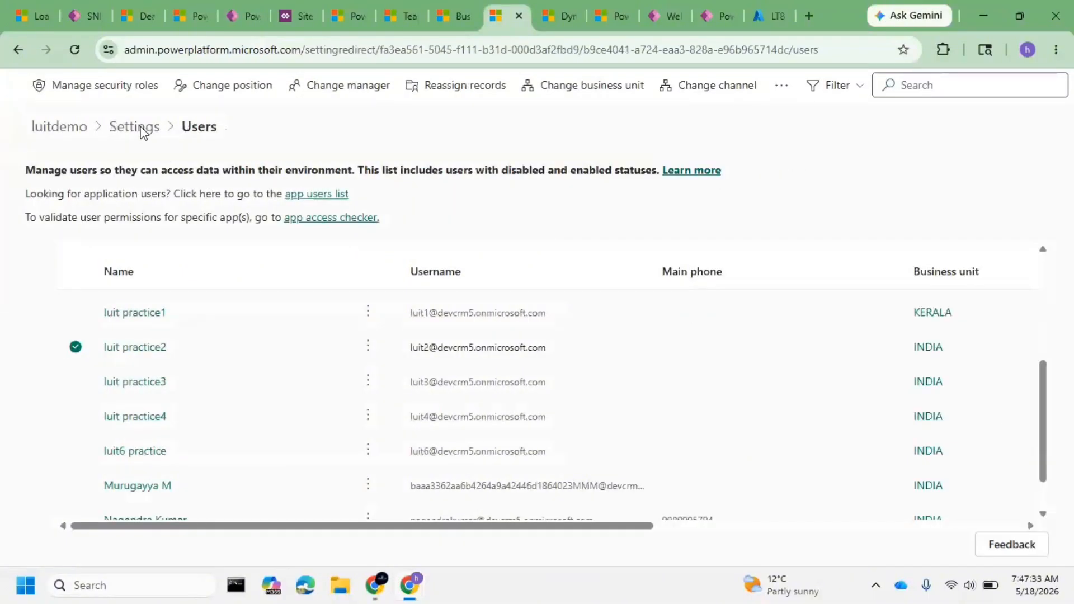
left_click(75, 50)
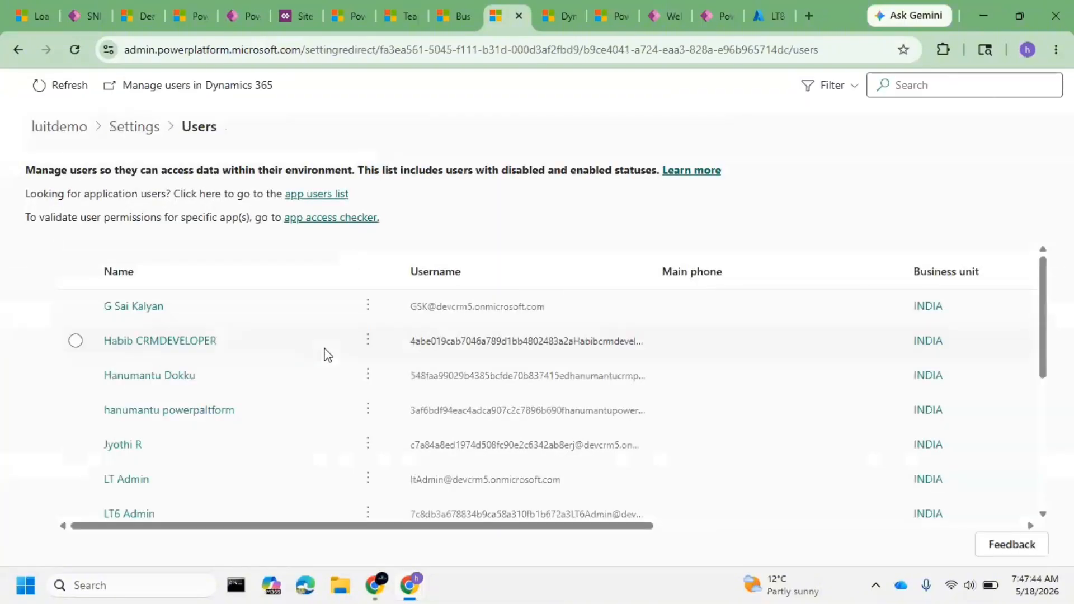
- Examine the assigned roles and team of the practice user in the KERALA business unit, and close the details
scroll(317, 364, "down", 5)
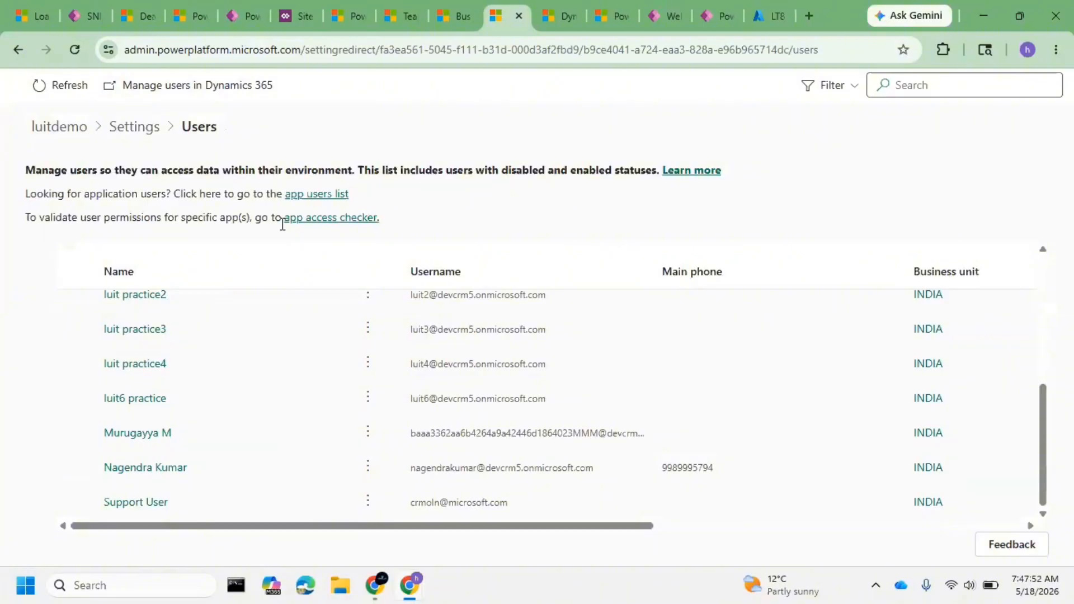
scroll(252, 360, "up", 3)
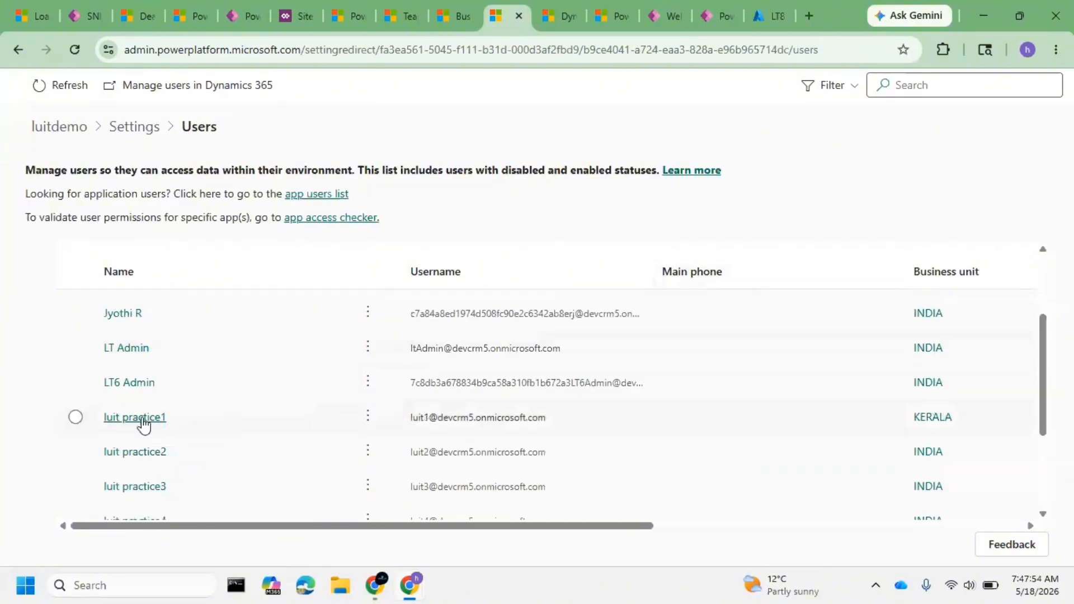
left_click(142, 420)
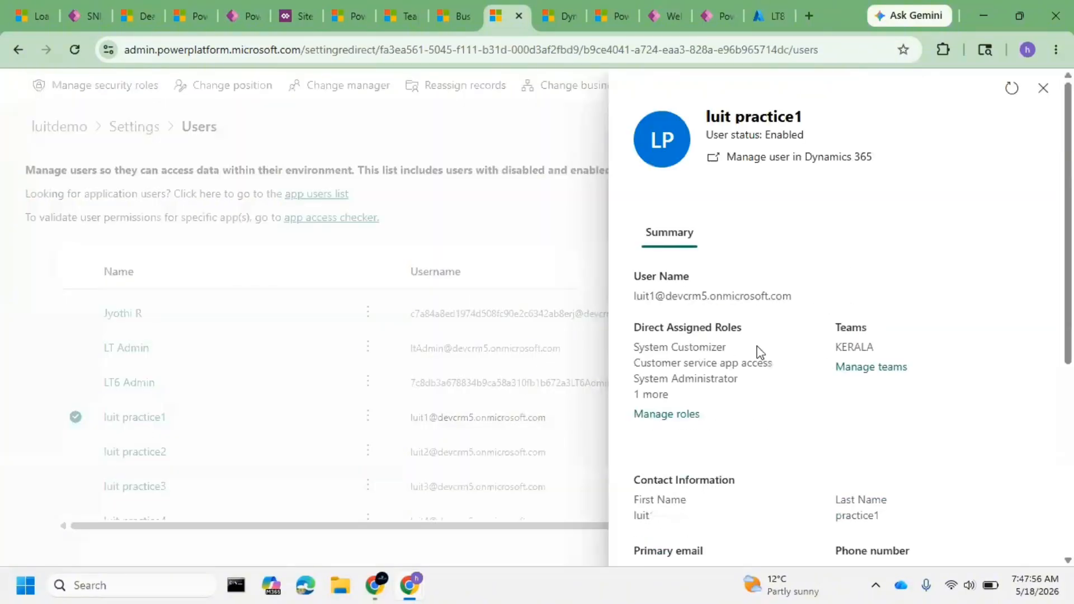
left_click_drag(894, 354, 836, 351)
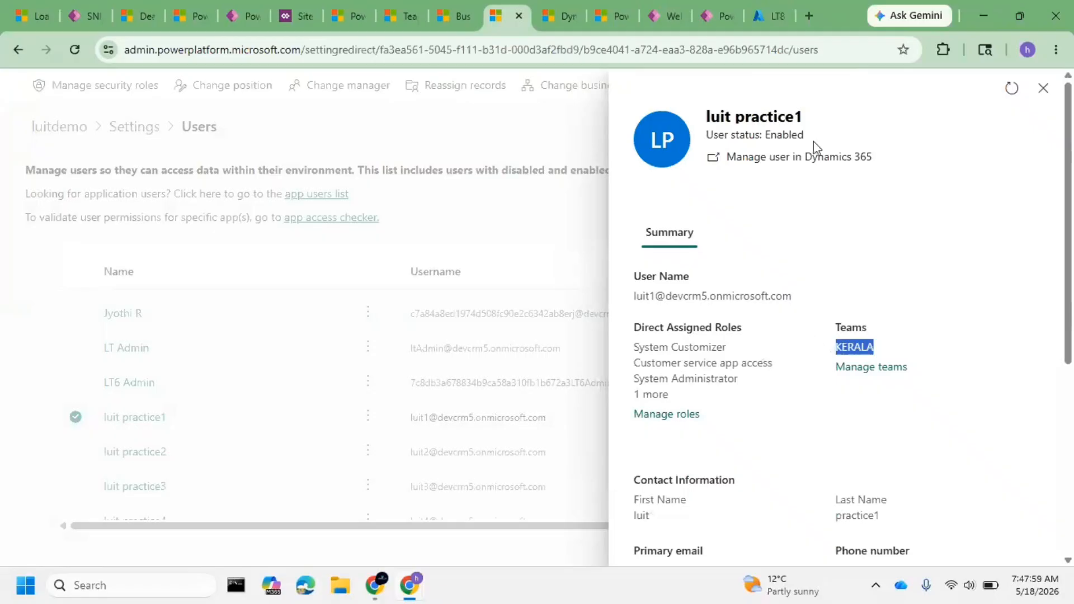
left_click(859, 352)
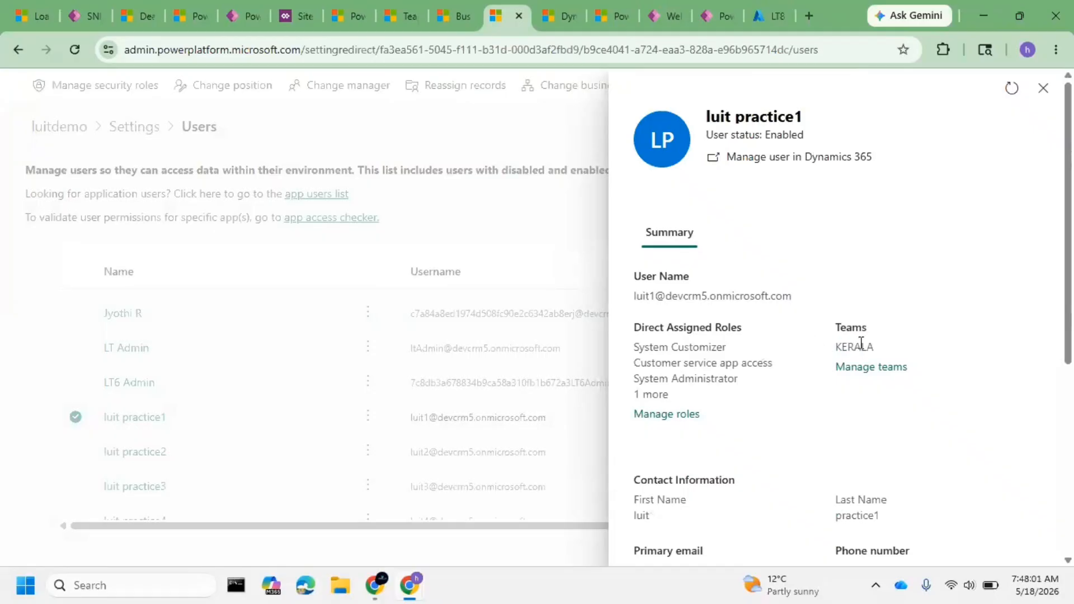
left_click(1044, 89)
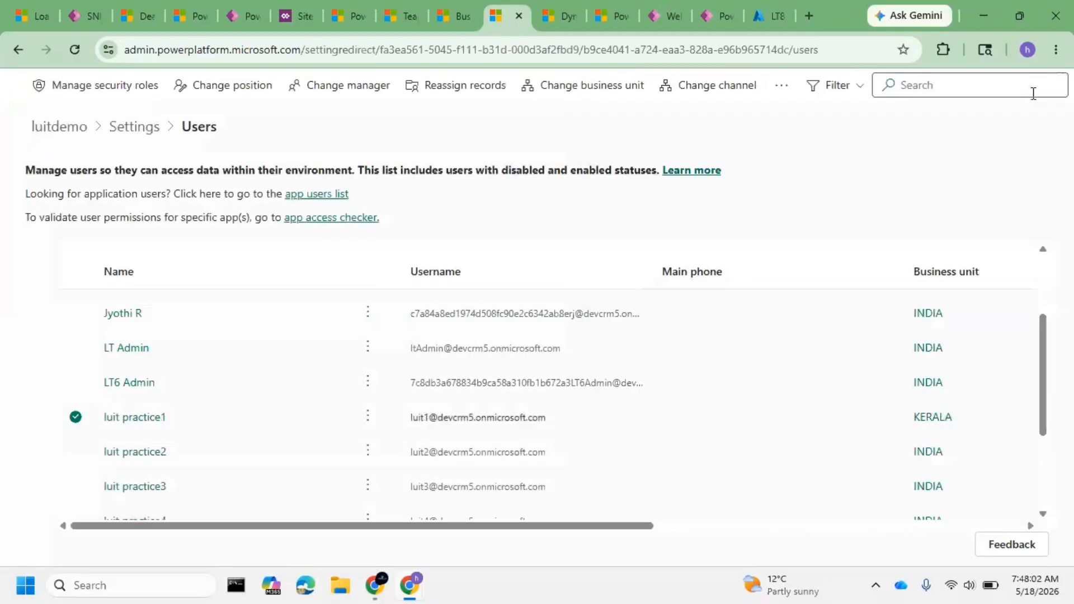
- Examine the second practice user's details and role assignments, and return to the user summary without changing any roles
left_click(159, 458)
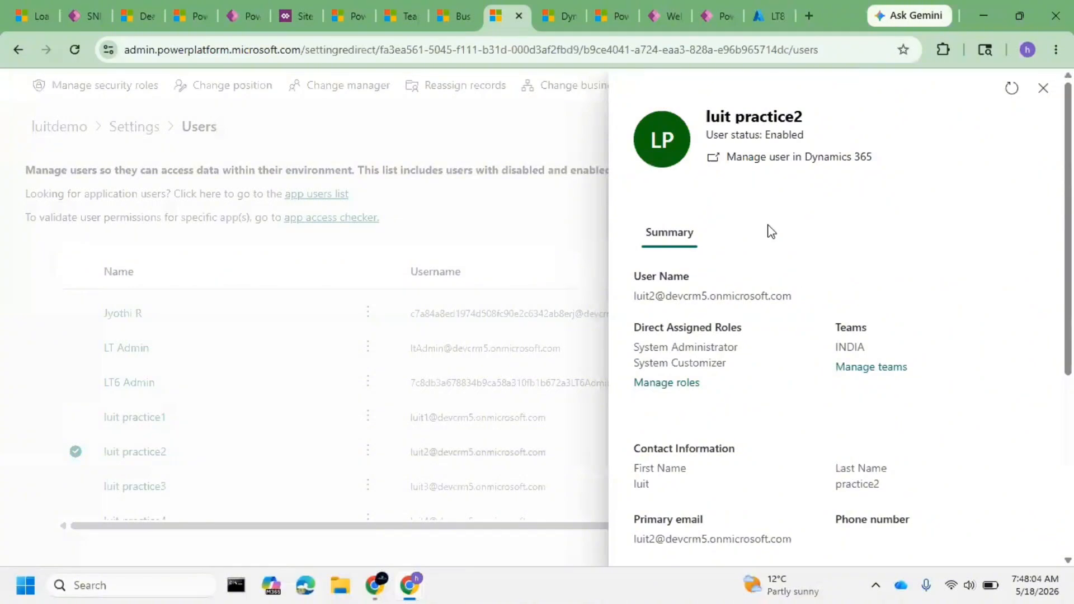
scroll(748, 414, "down", 2)
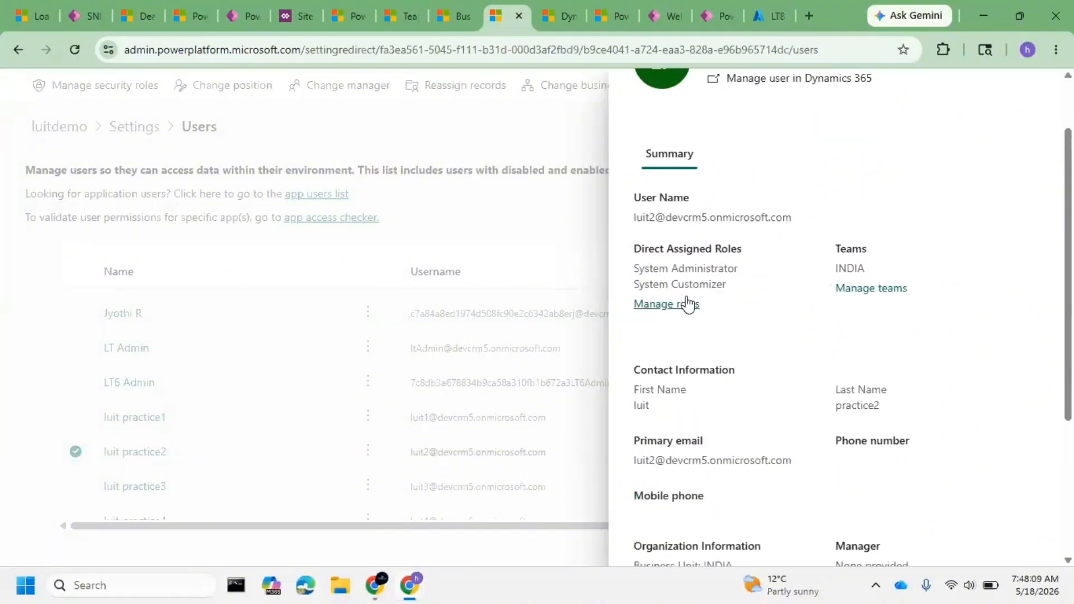
left_click(687, 304)
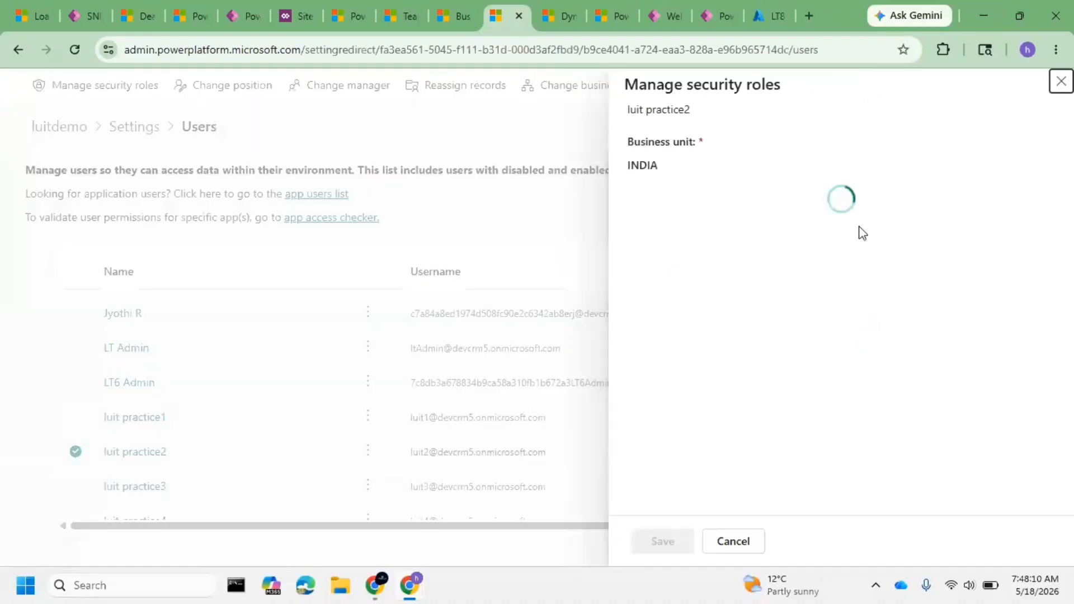
left_click(1061, 83)
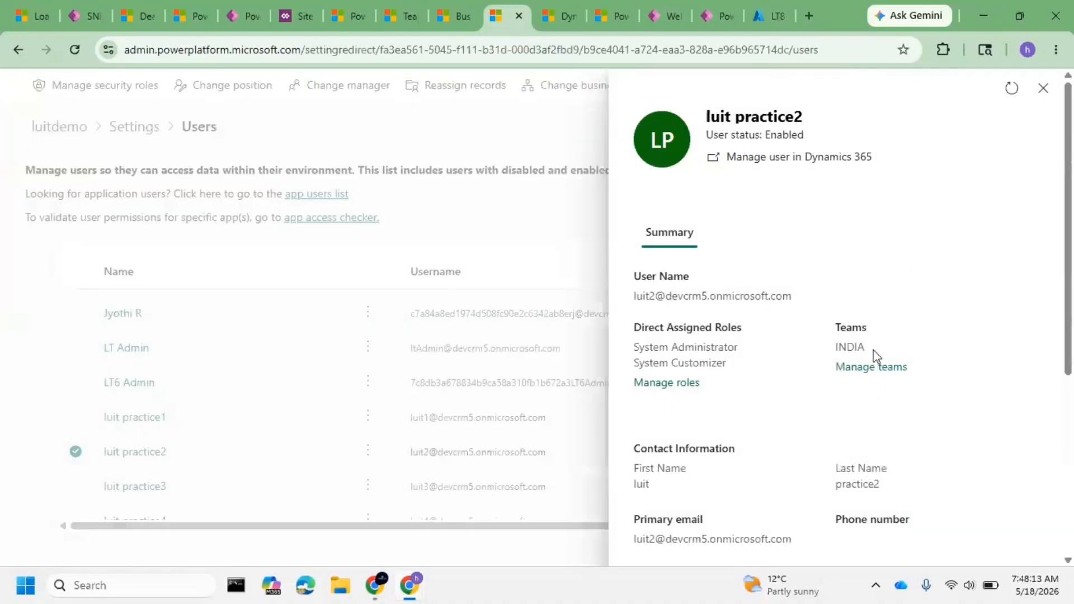
- Move the second practice user to the TELANGANA business unit and close the user's details
scroll(760, 415, "down", 4)
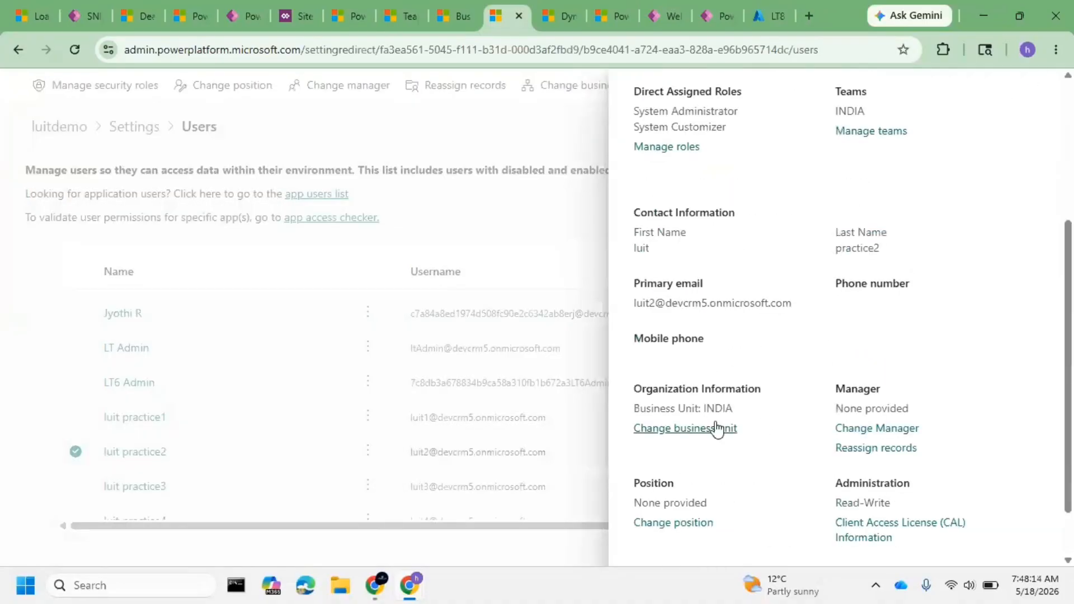
left_click(720, 429)
left_click(805, 291)
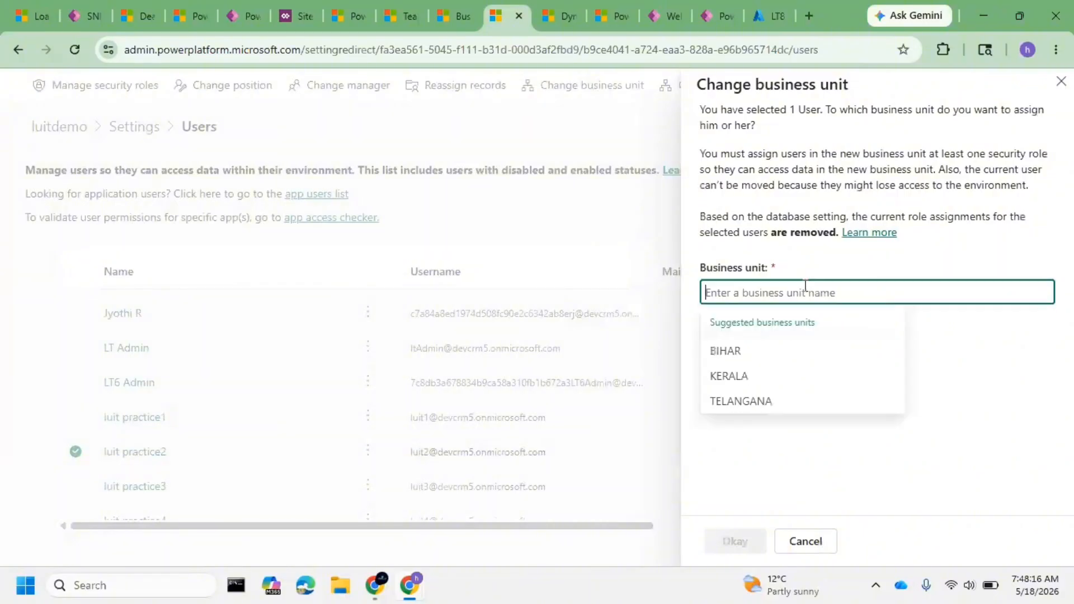
left_click(766, 400)
left_click(739, 539)
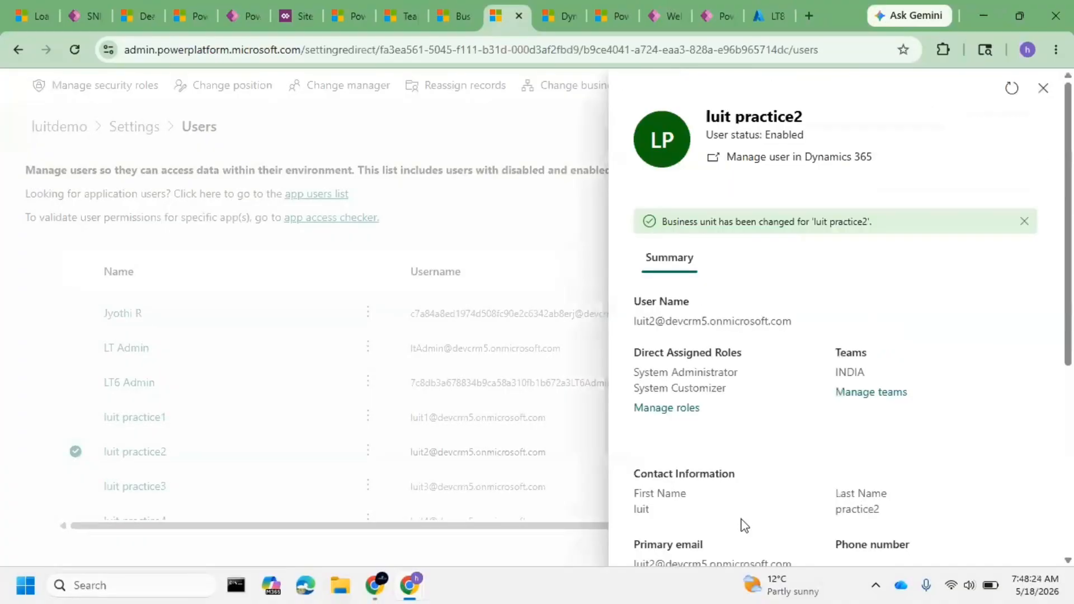
left_click(1043, 88)
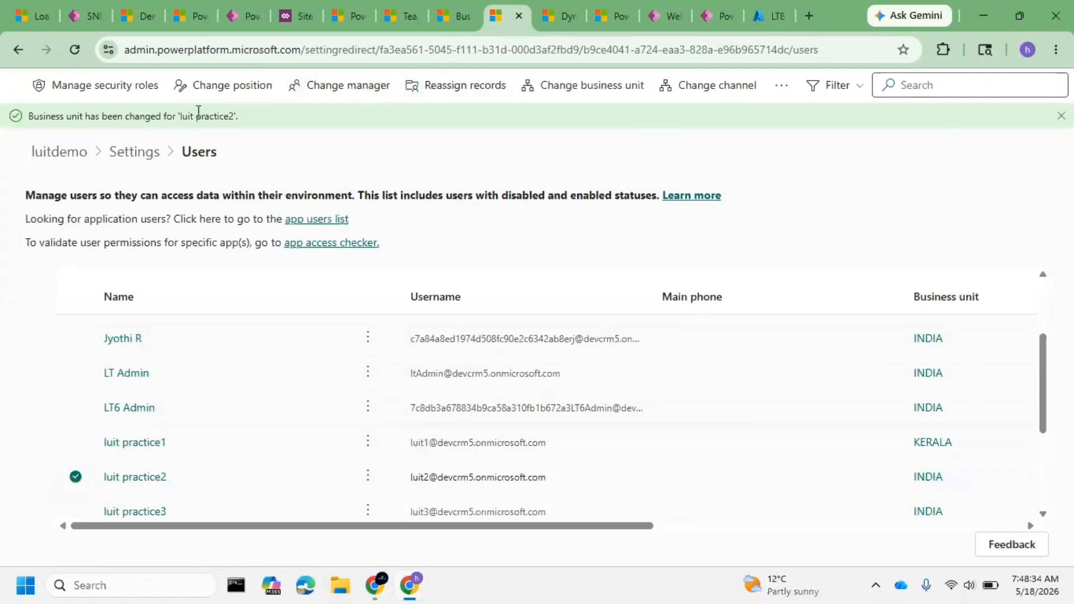
- Find the environment's security settings among the open pages and open the Security roles list from there
left_click(134, 17)
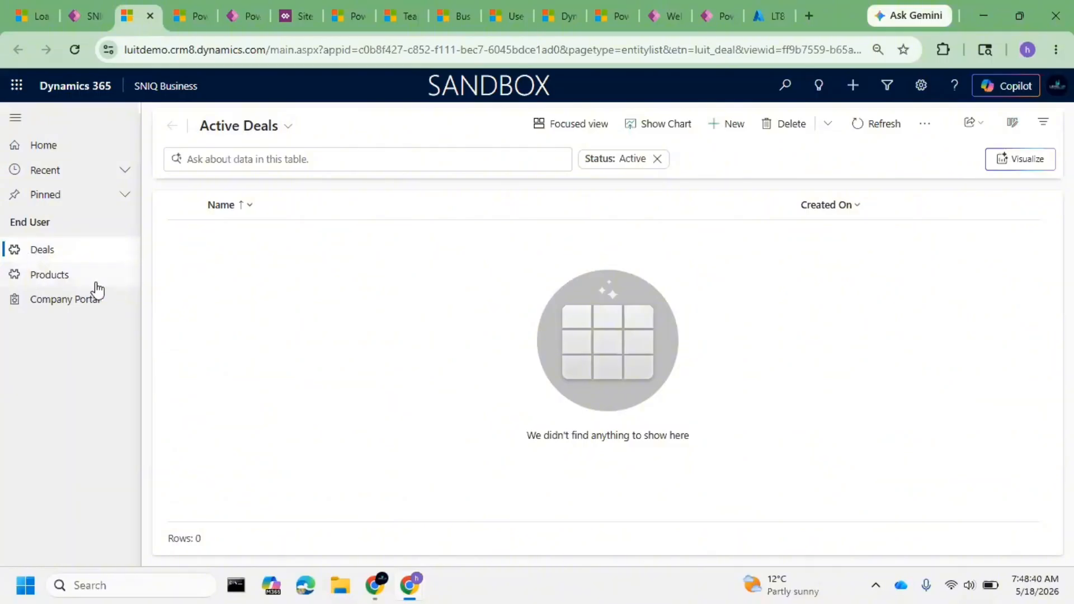
left_click(449, 18)
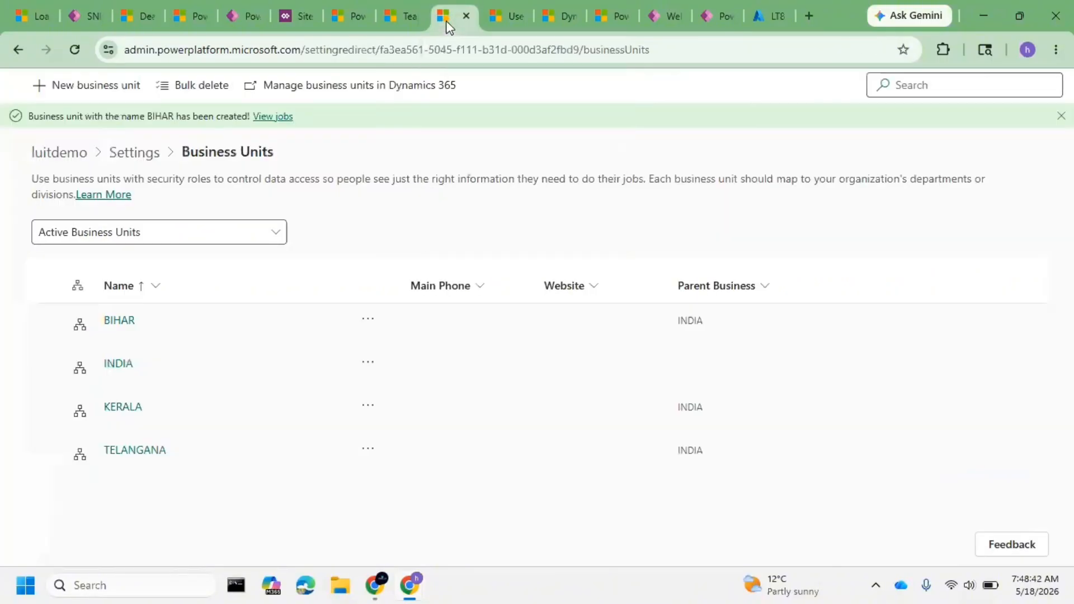
left_click(499, 18)
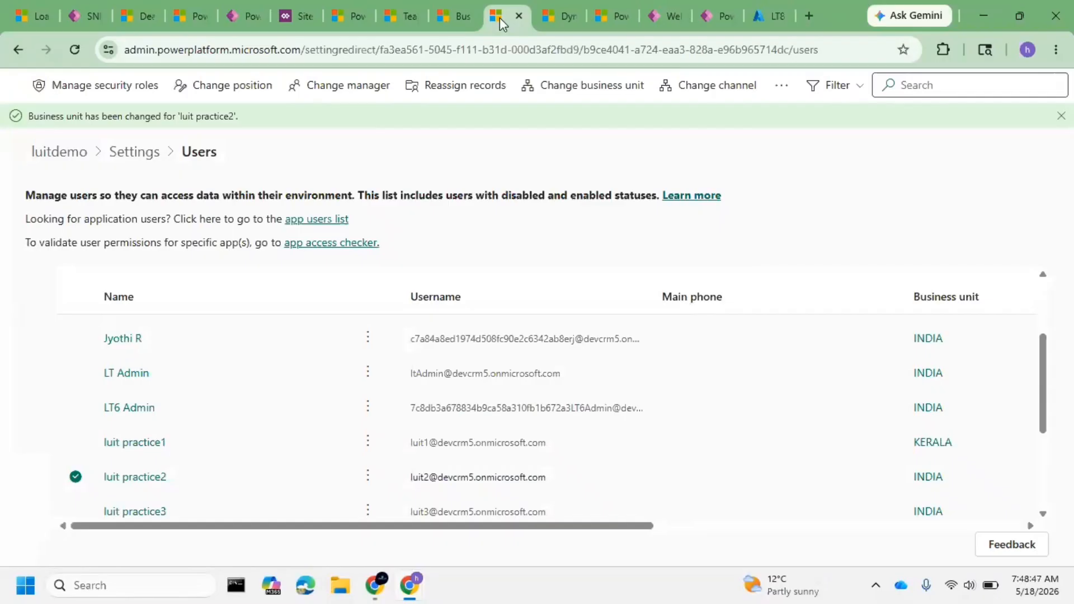
left_click(562, 18)
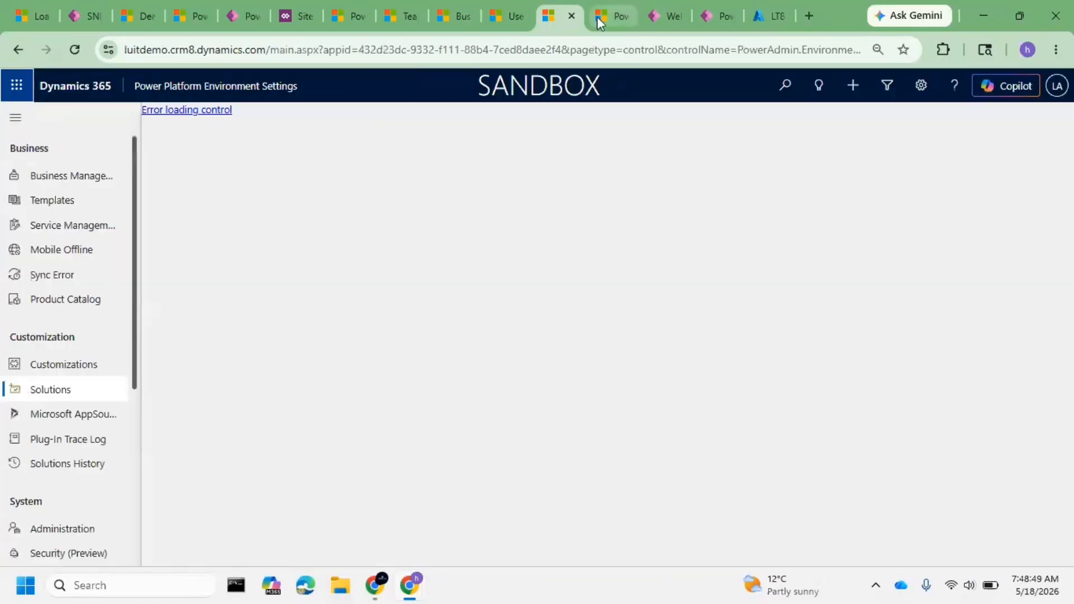
left_click(607, 18)
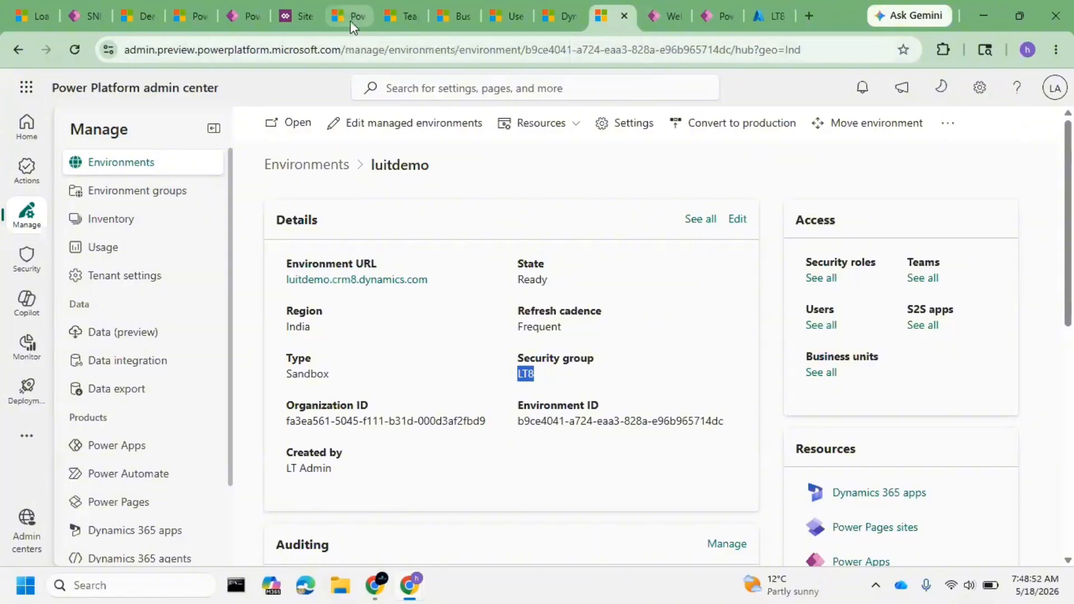
left_click(351, 21)
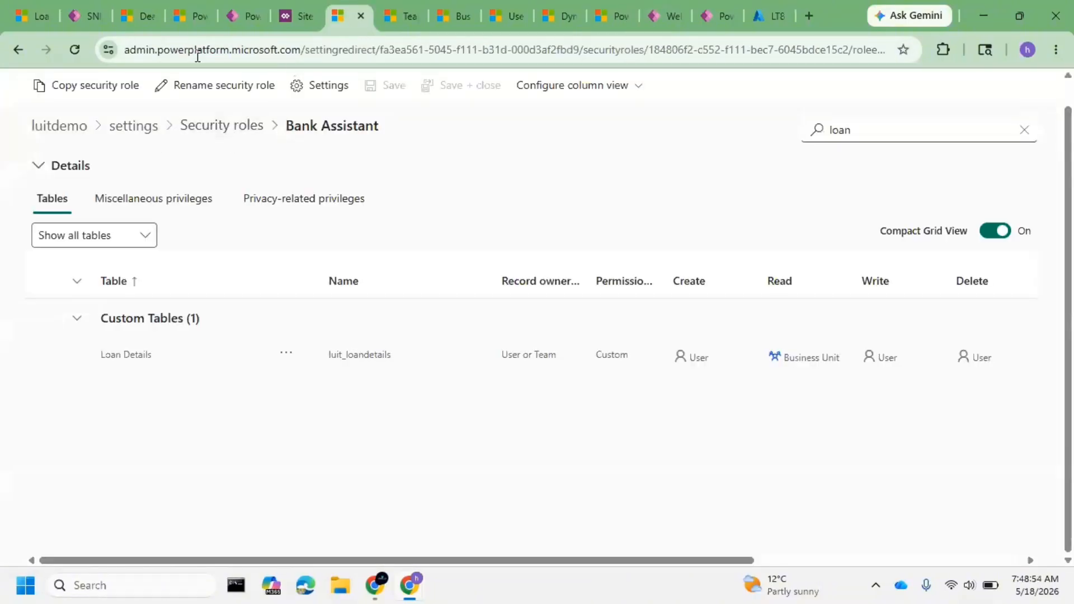
left_click(189, 18)
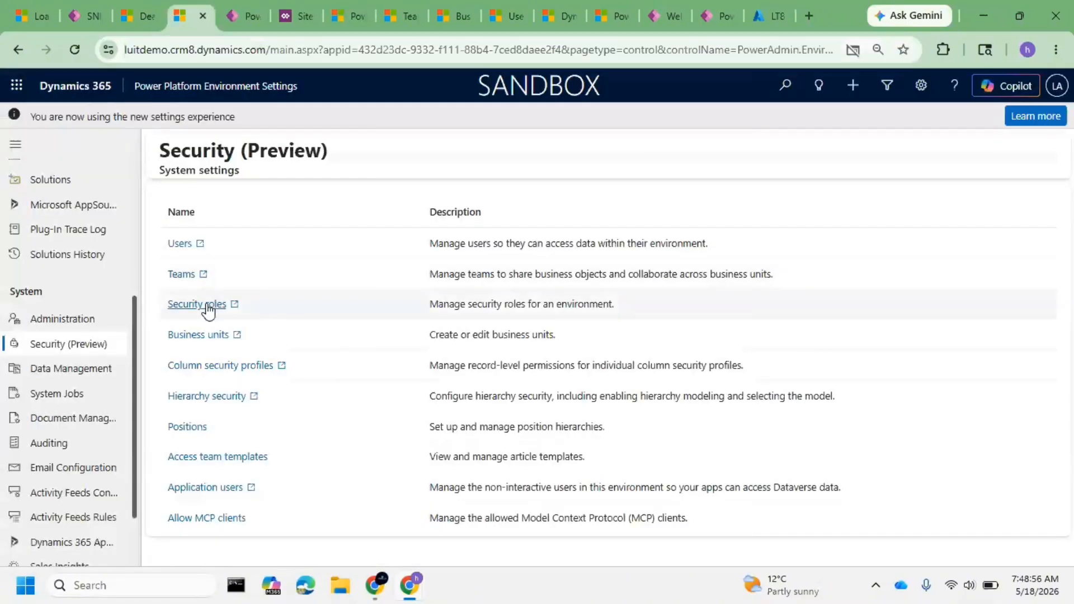
left_click(202, 306)
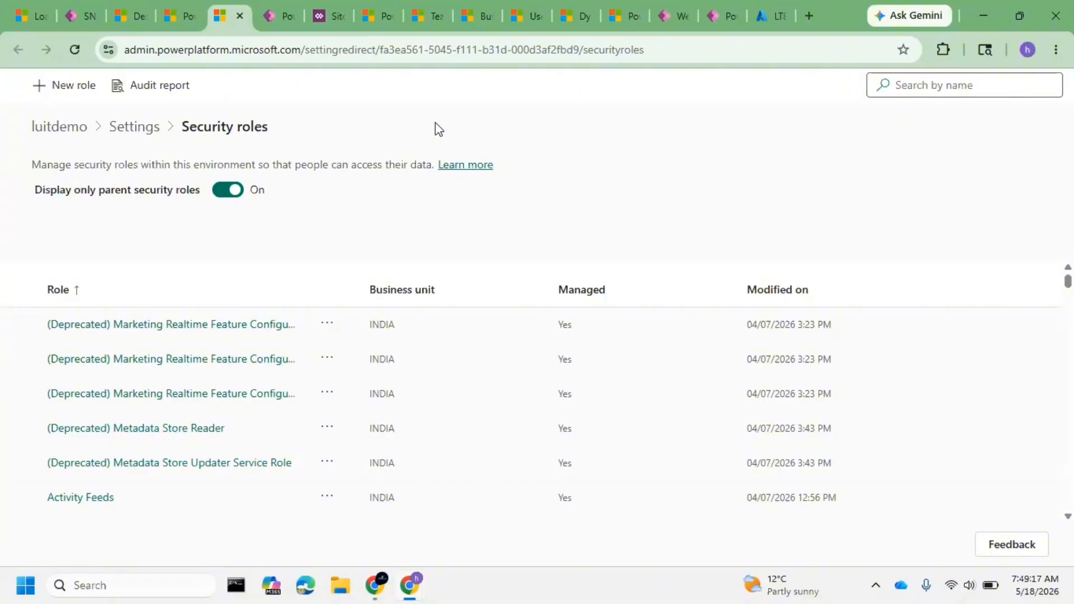
- Start a new security role named SNIQ Business Manager and assign it to the INDIA business unit
left_click(74, 100)
left_click(788, 152)
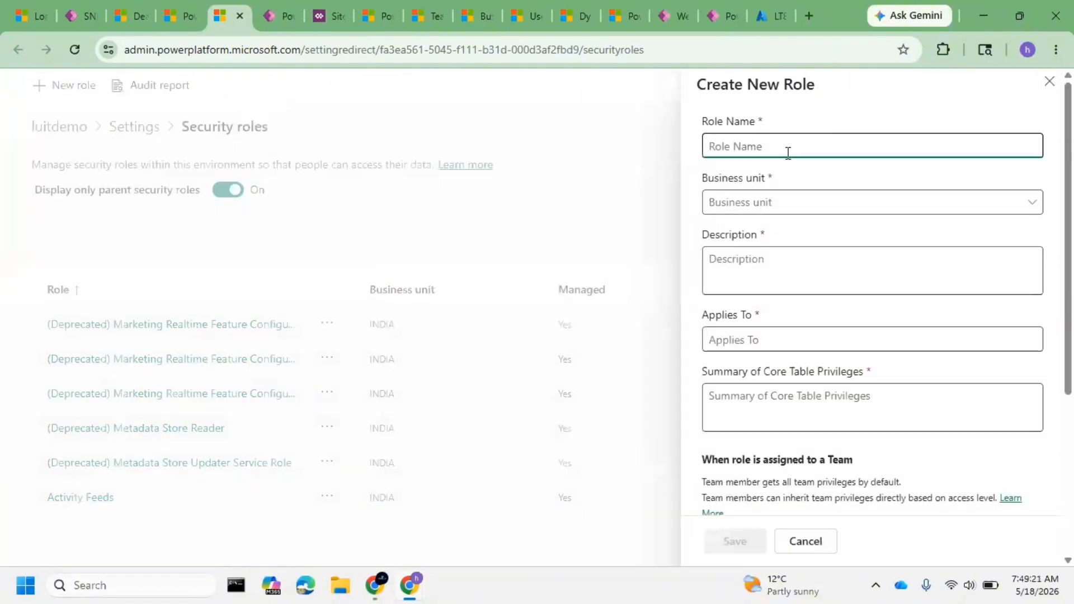
type("SNIQ Business Manager")
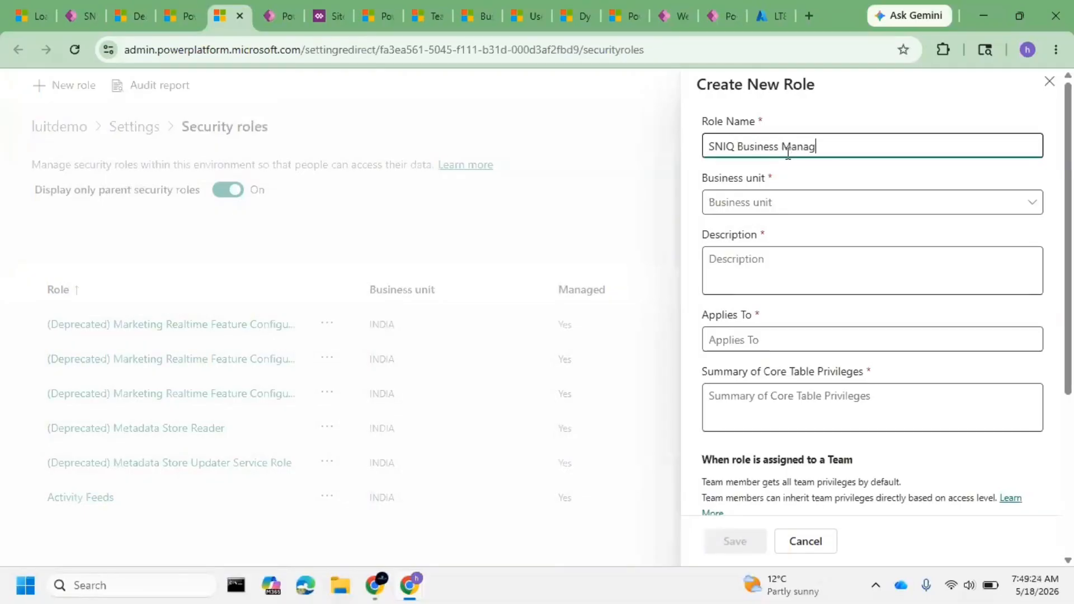
left_click(808, 208)
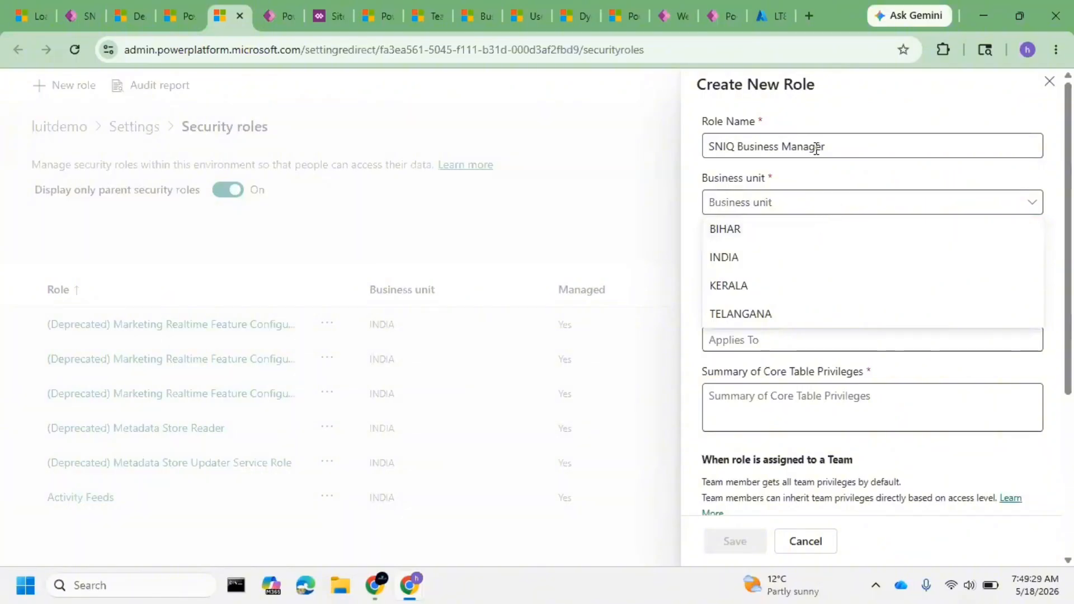
left_click(839, 144)
left_click_drag(841, 145, 688, 161)
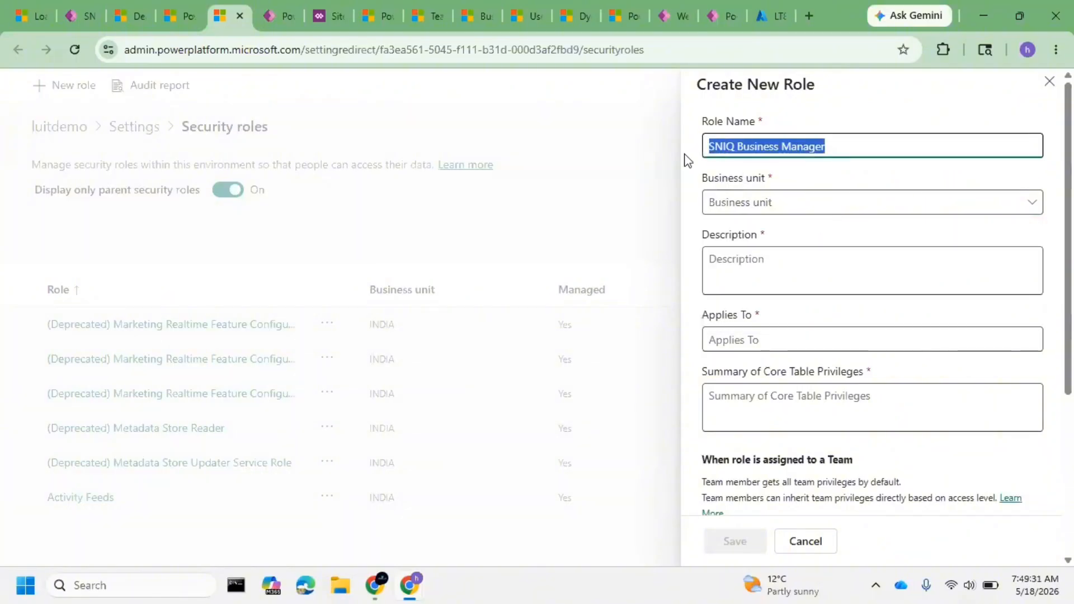
left_click(803, 211)
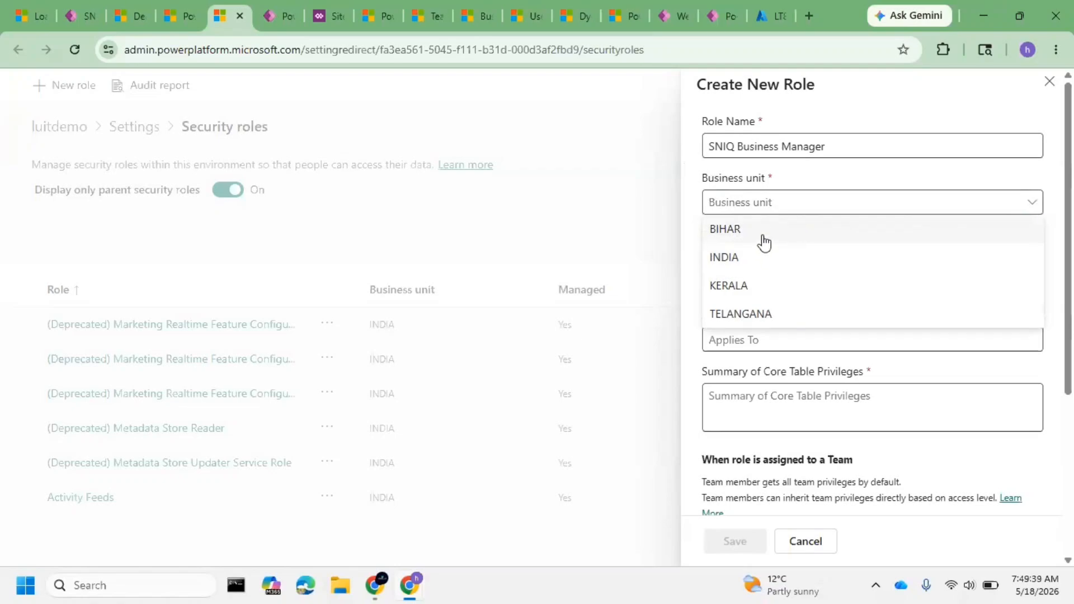
left_click(764, 261)
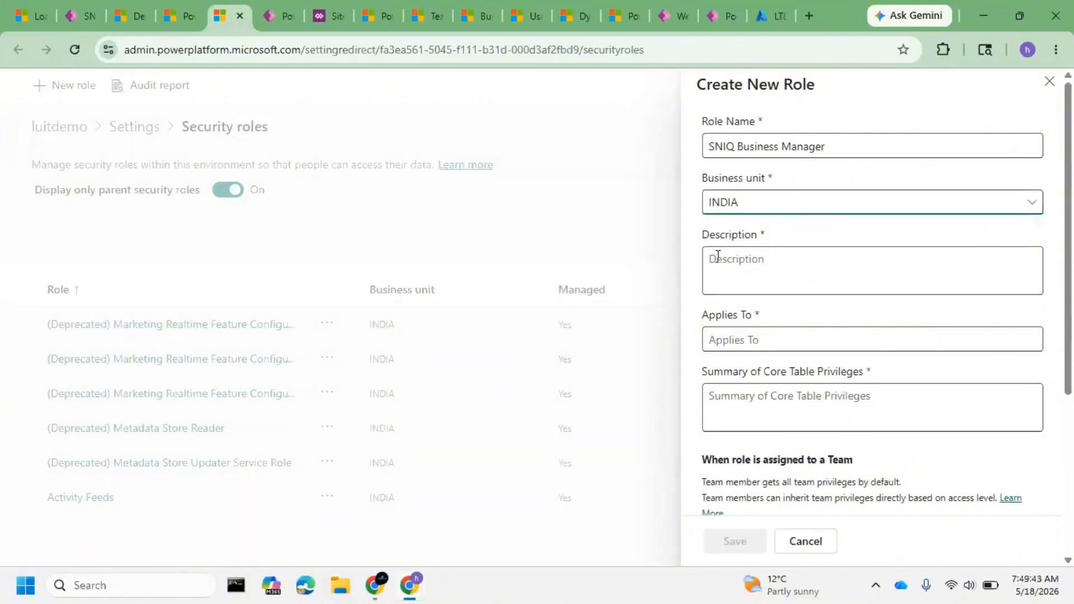
- Enter "Manageer Prviliges who has access to everything" as the new role's description
left_click(759, 246)
left_click(761, 253)
type("M")
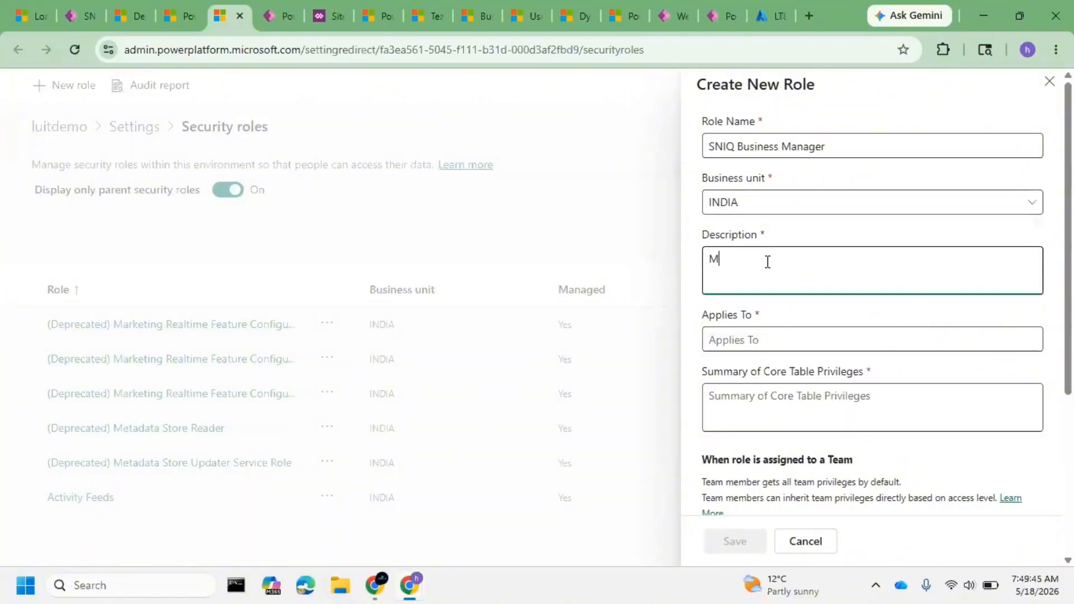
type("anageer")
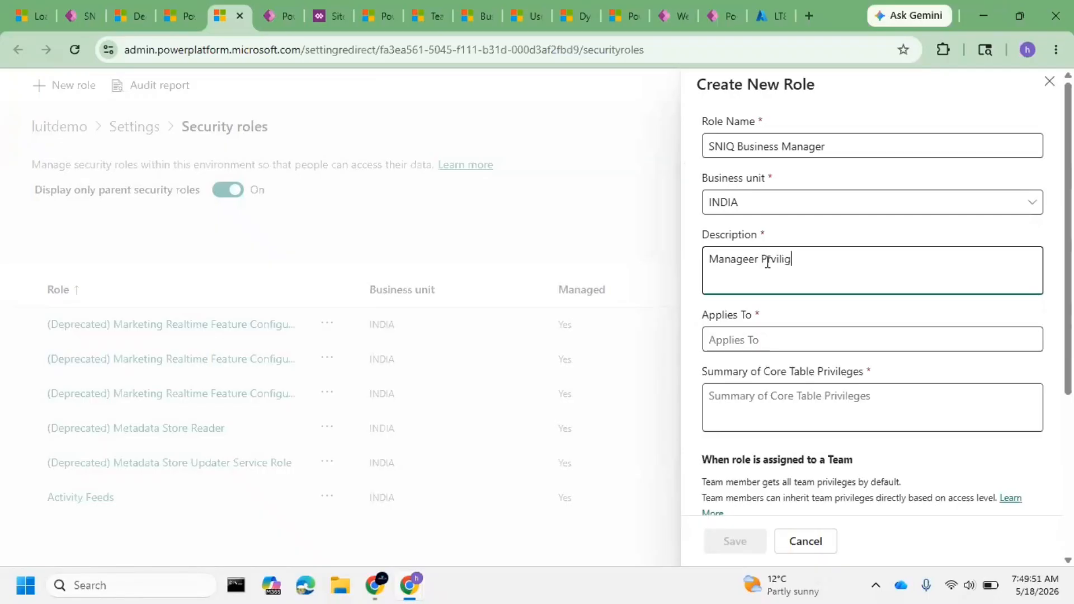
type("Prviliges who has access to everything")
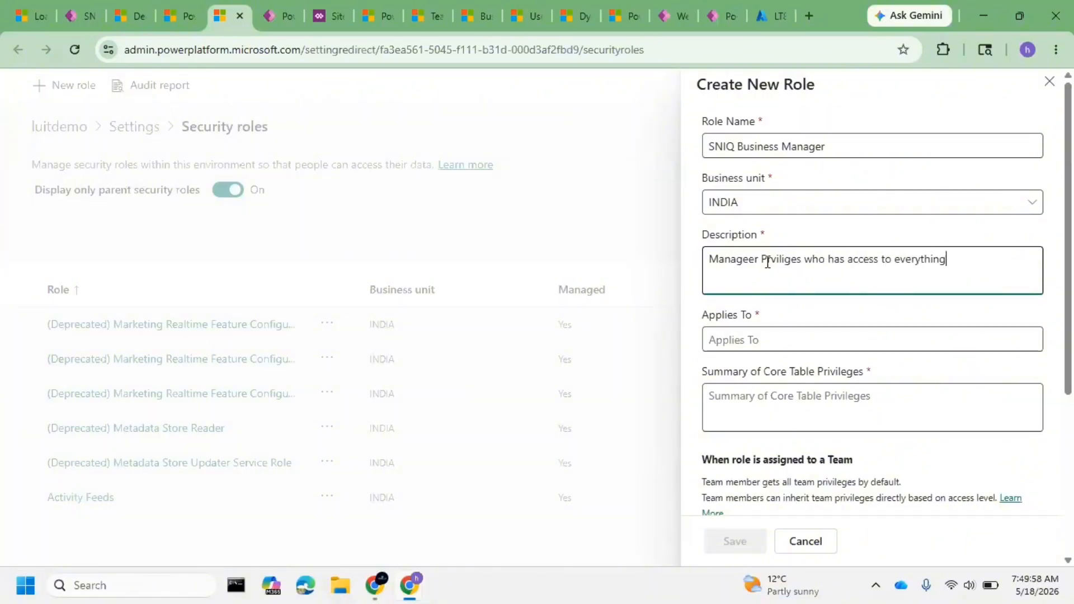
- Copy the description text into the Applies To and Summary of Core Table Privileges fields, and save the new role
triple_click(890, 258)
key("ctrl+c")
left_click(880, 341)
key("ctrl+v")
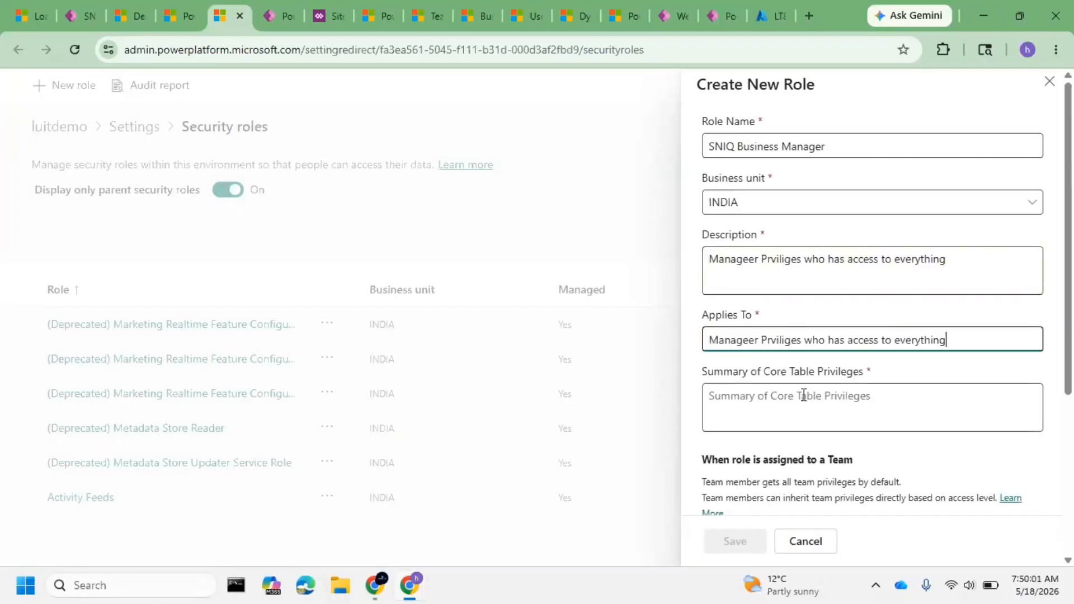
left_click(802, 398)
key("ctrl+v")
scroll(803, 398, "down", 4)
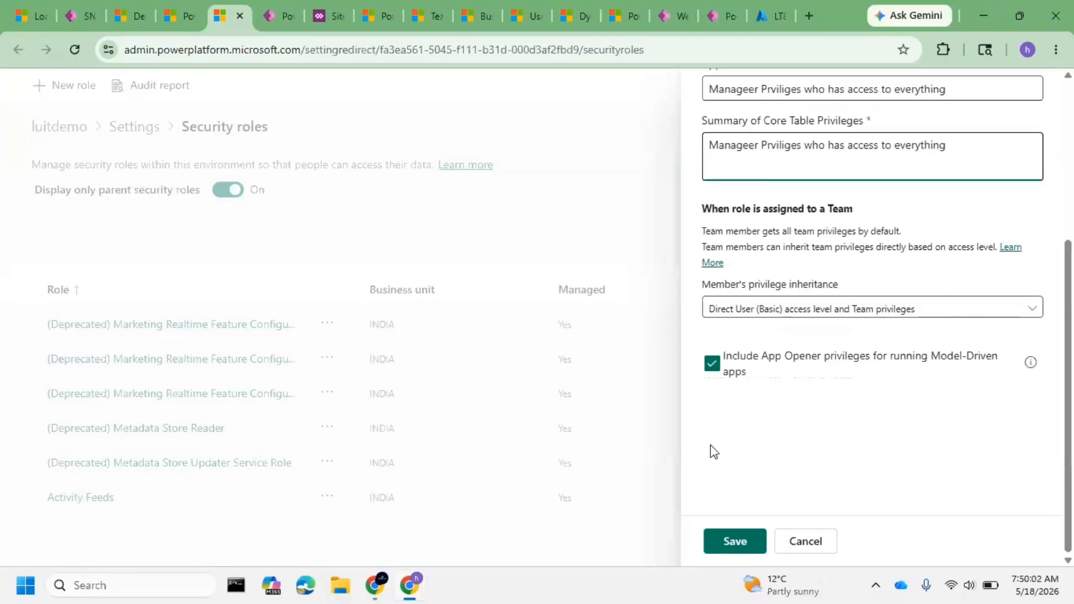
left_click(733, 542)
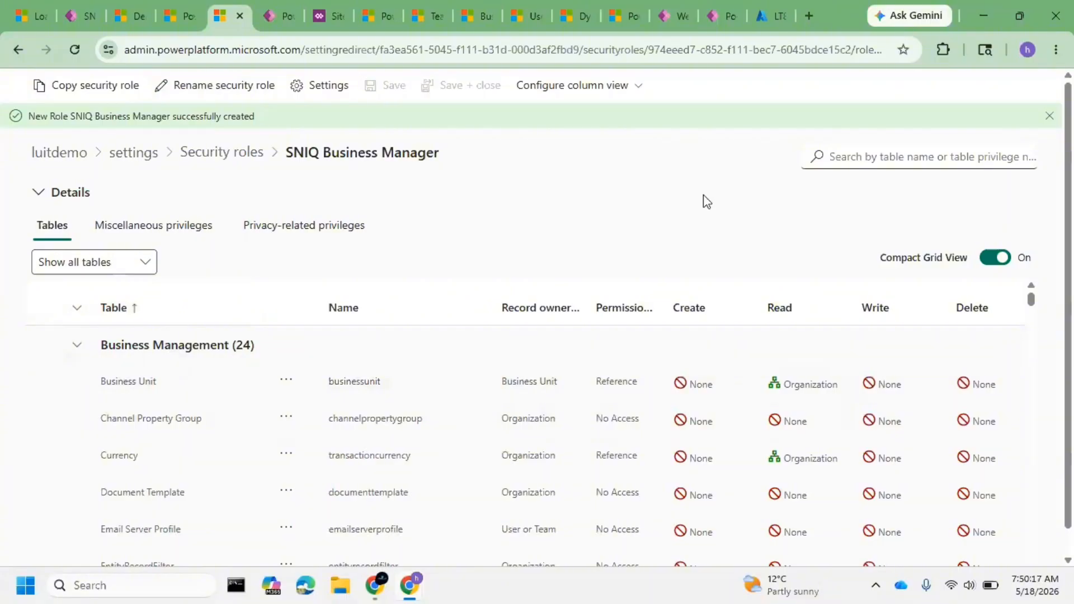
- Filter the role's tables by "Deal" and set the Deal table's Create, Read, Write and Delete privileges to Organization
left_click(848, 152)
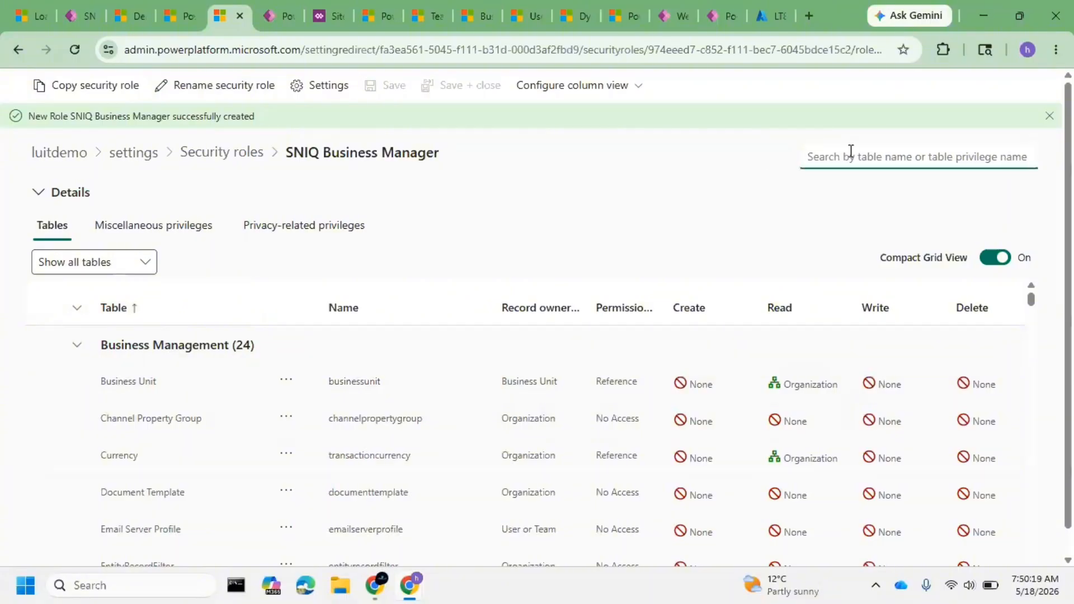
type("Deal")
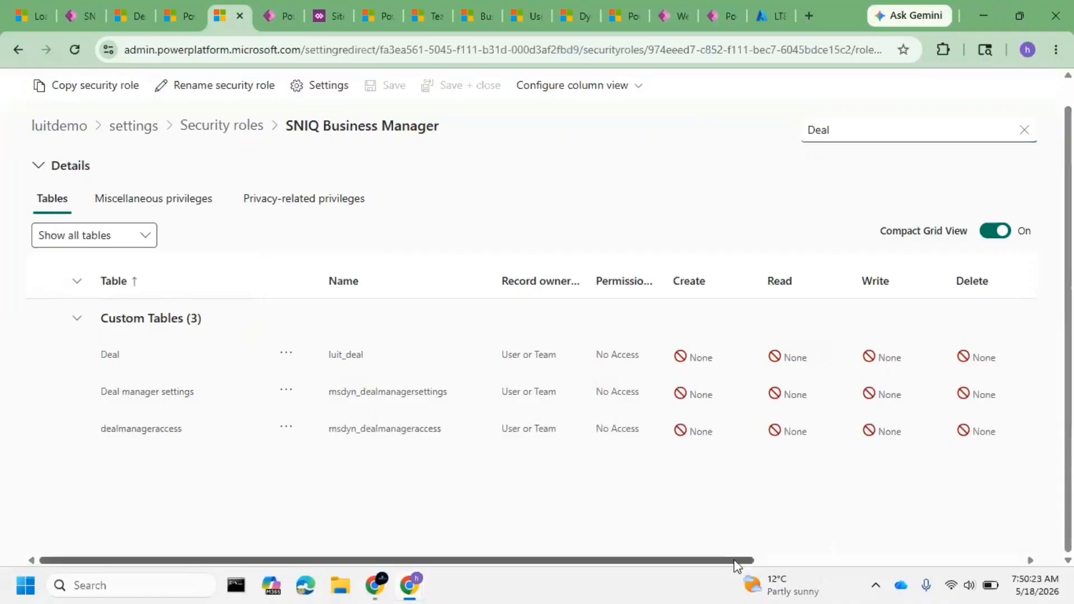
left_click_drag(741, 565, 1012, 560)
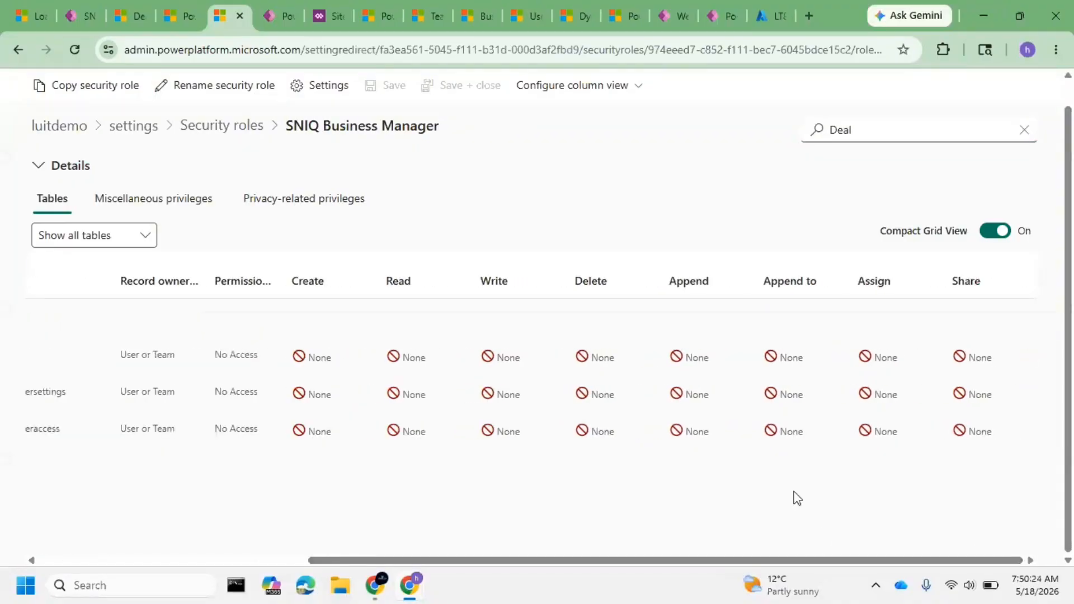
left_click(316, 365)
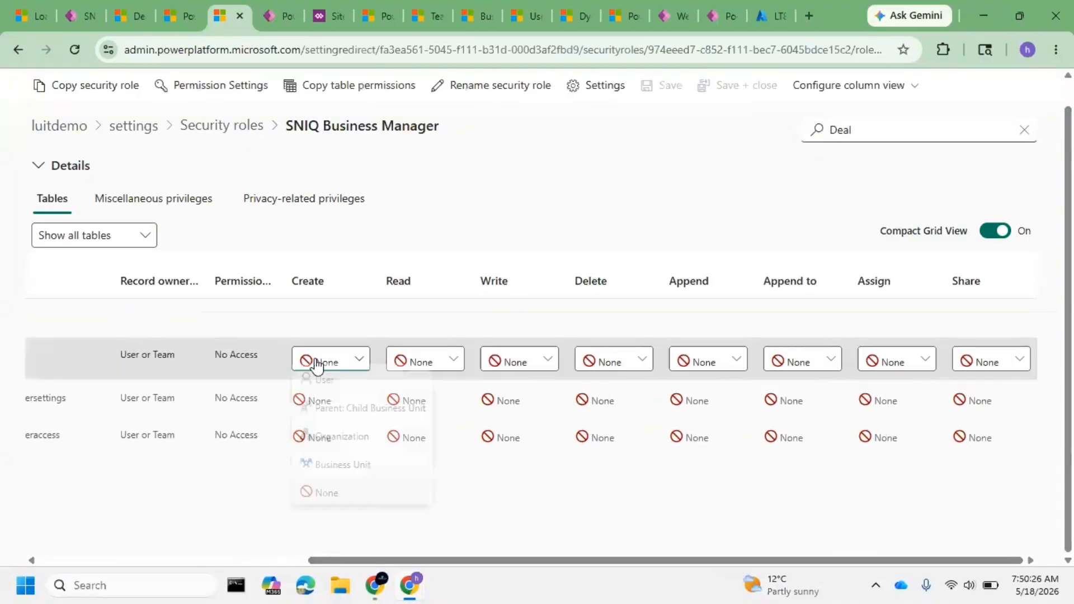
left_click(351, 446)
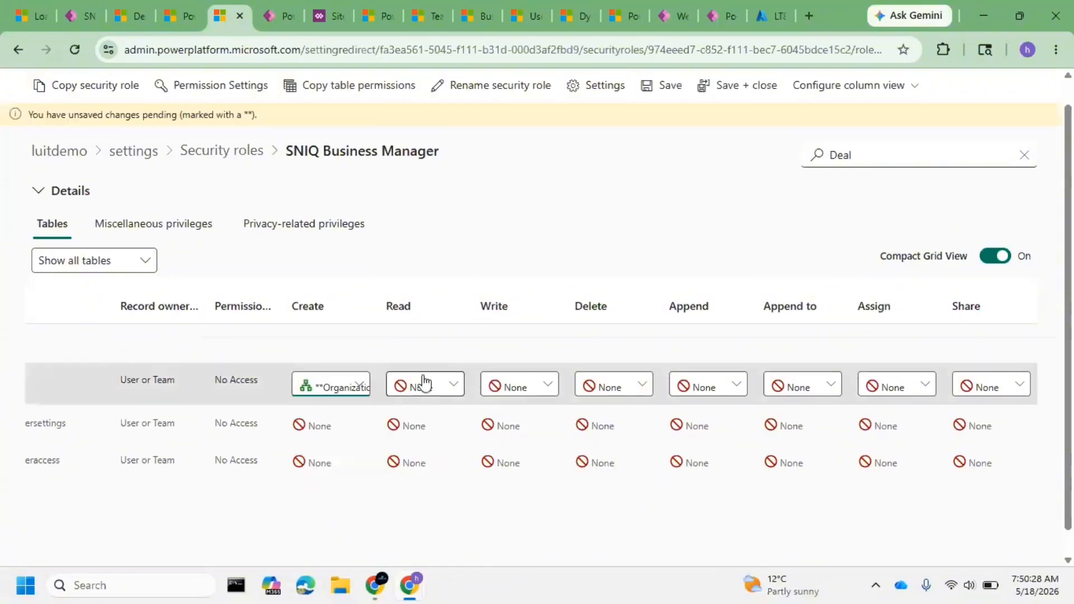
left_click(439, 387)
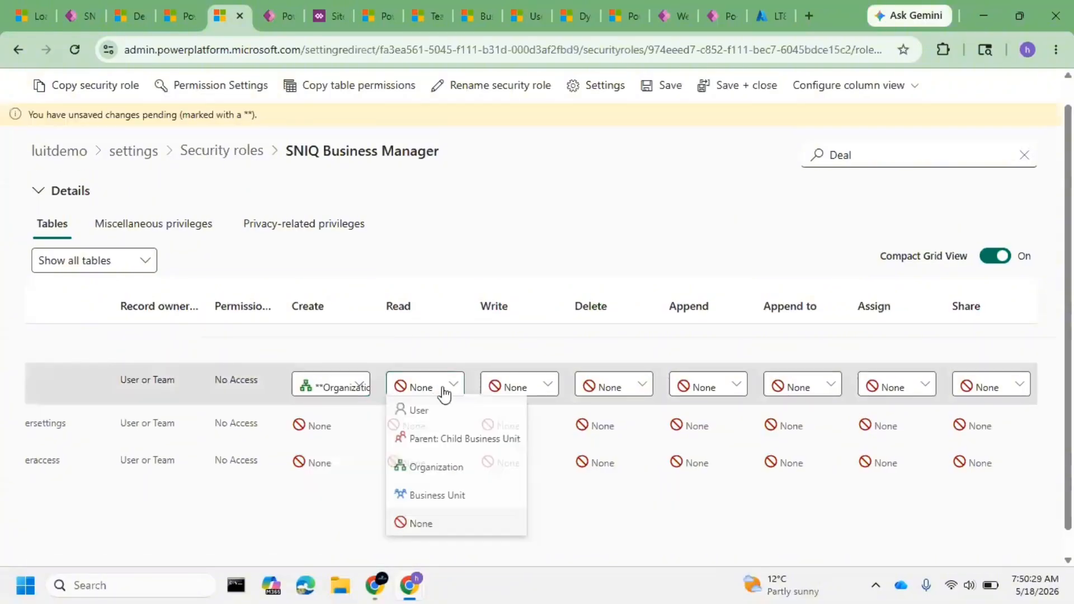
left_click(444, 472)
left_click(510, 387)
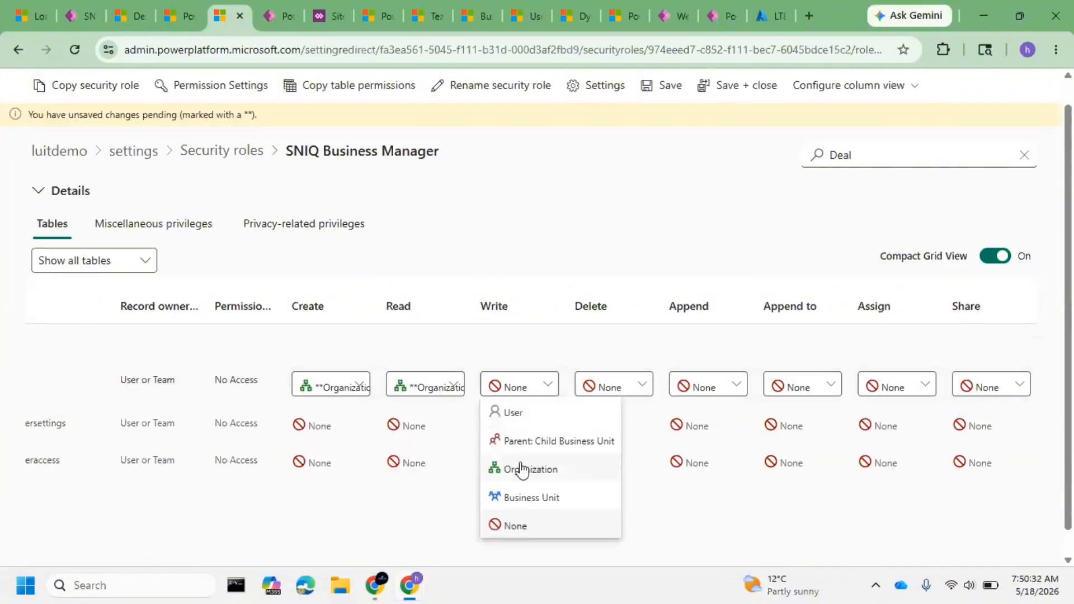
left_click(522, 470)
left_click(609, 387)
left_click(620, 469)
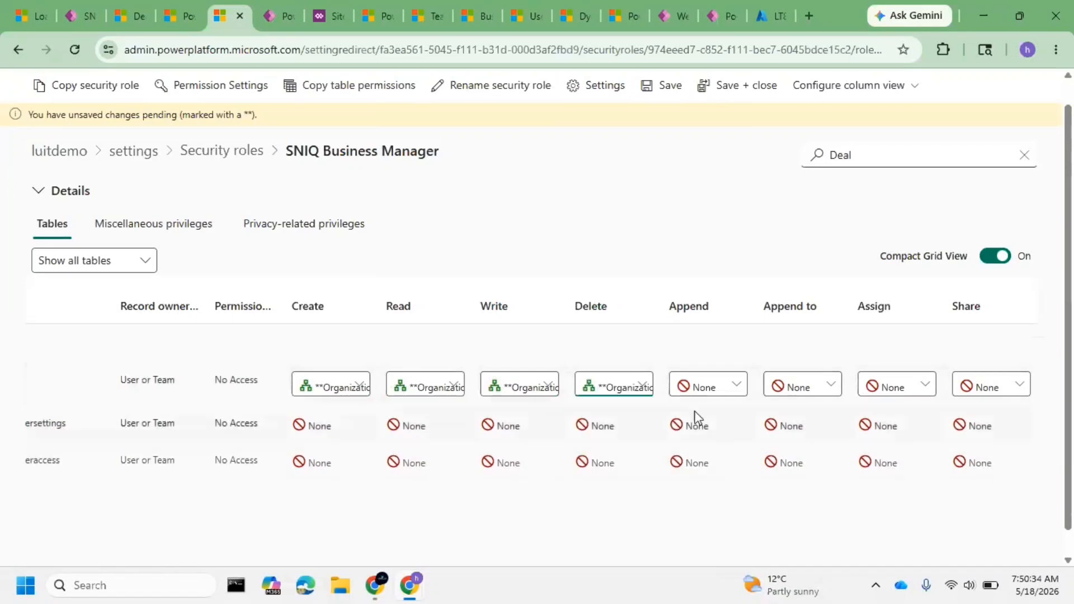
- Set the Deal table's Append, Append to, Assign and Share privileges to Organization, and save the role
left_click(706, 388)
left_click(728, 471)
left_click(799, 387)
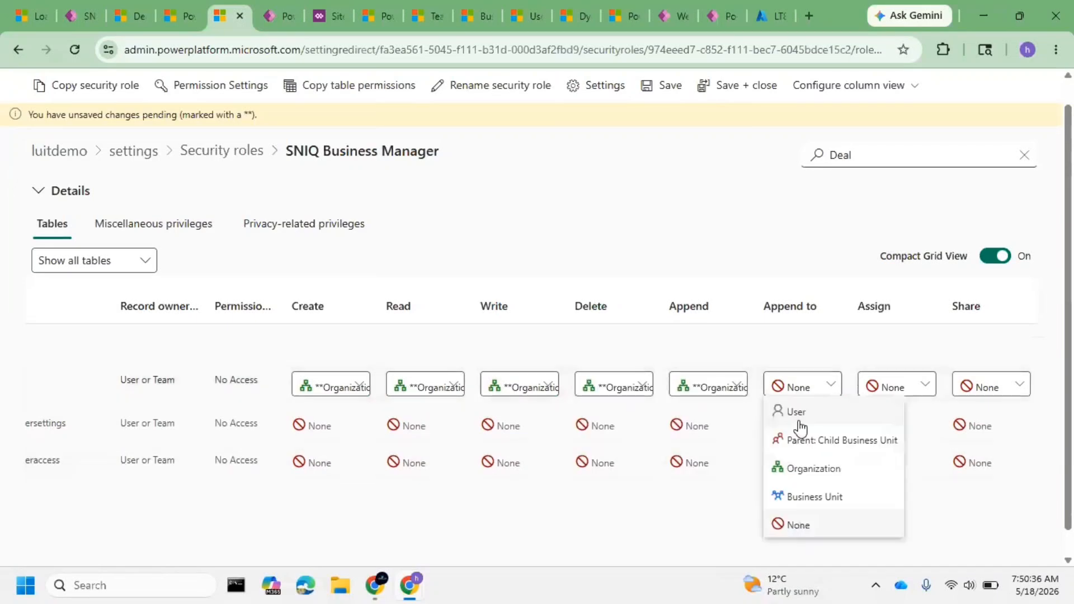
left_click(814, 469)
left_click(893, 386)
left_click(910, 471)
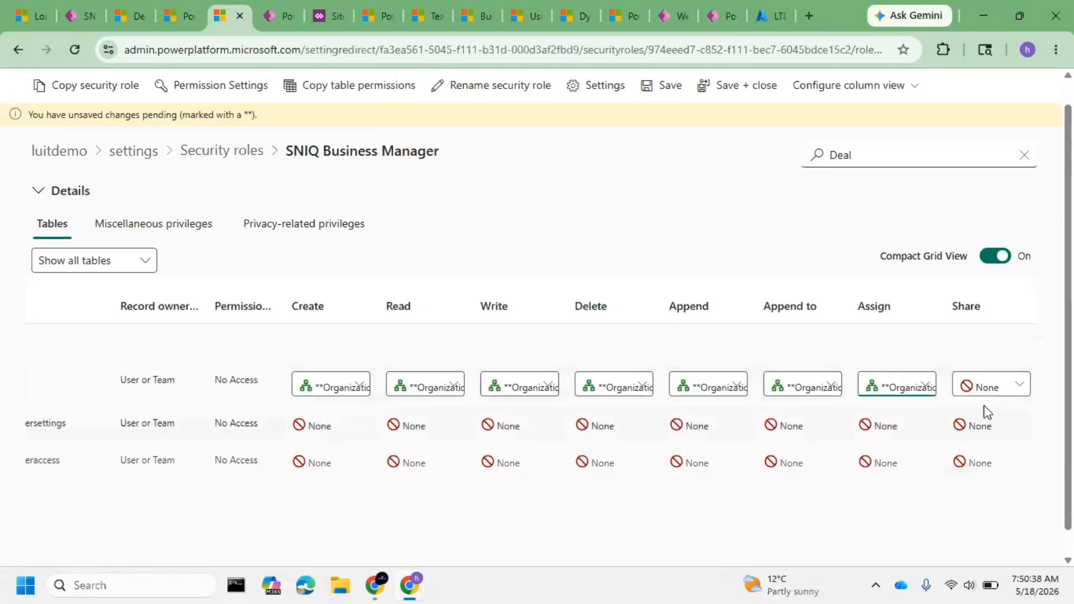
left_click(990, 386)
left_click(986, 470)
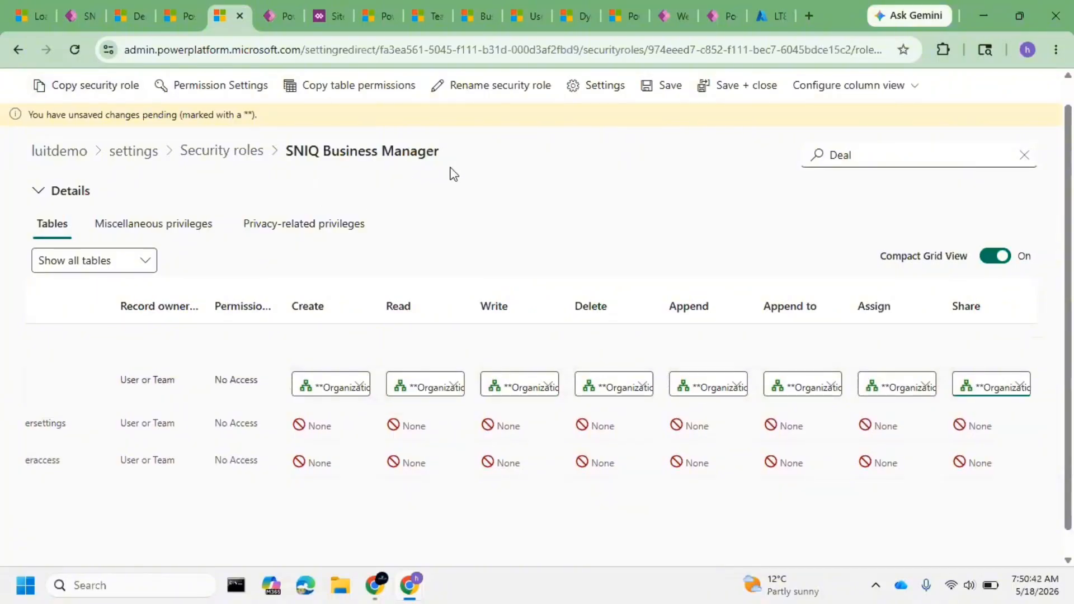
left_click(667, 86)
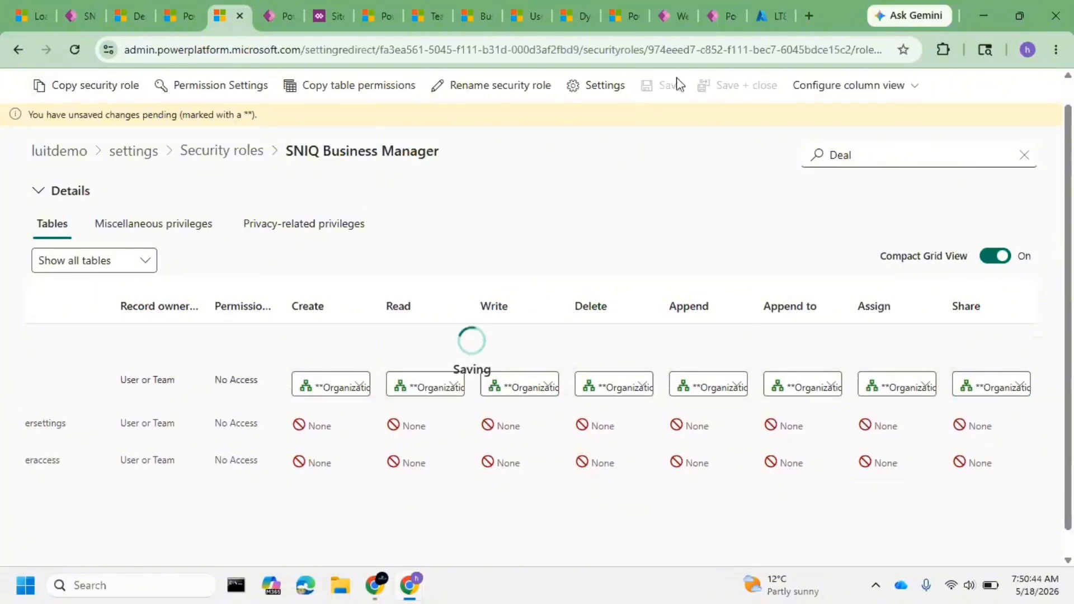
- Filter the role's tables by "product" instead and find the Products table (luit_products)
double_click(898, 147)
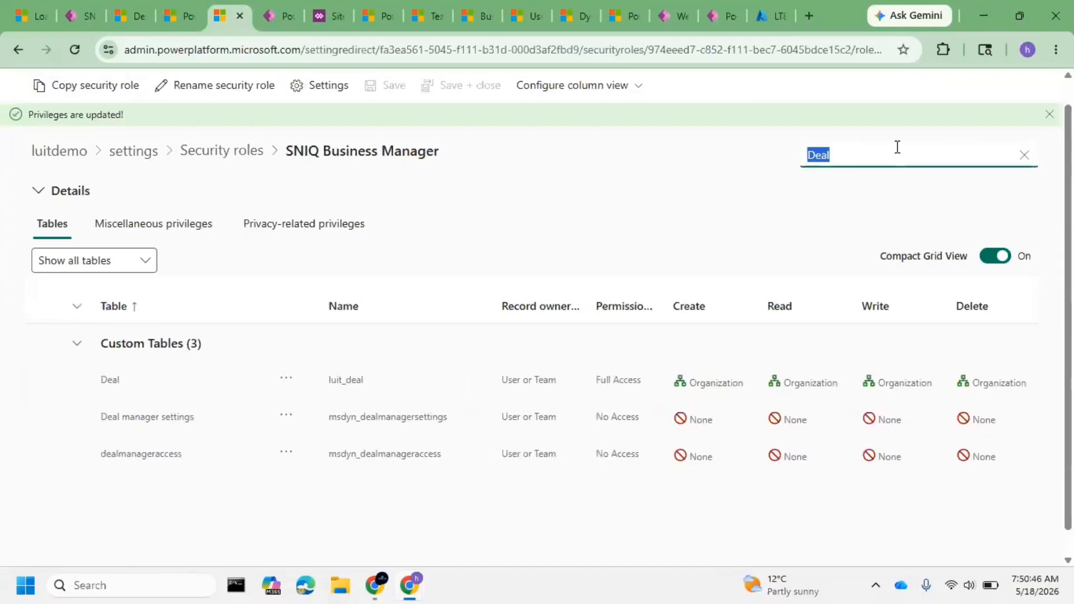
type("*rod")
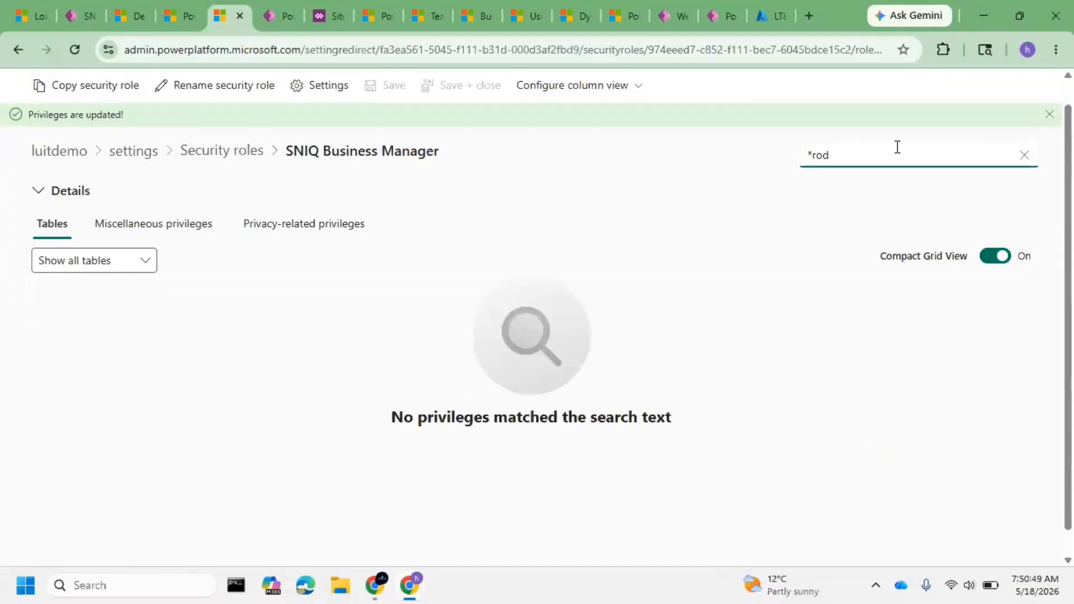
key("BackSpace")
key("BackSpace")
key("BackSpace")
key("BackSpace")
type("pr")
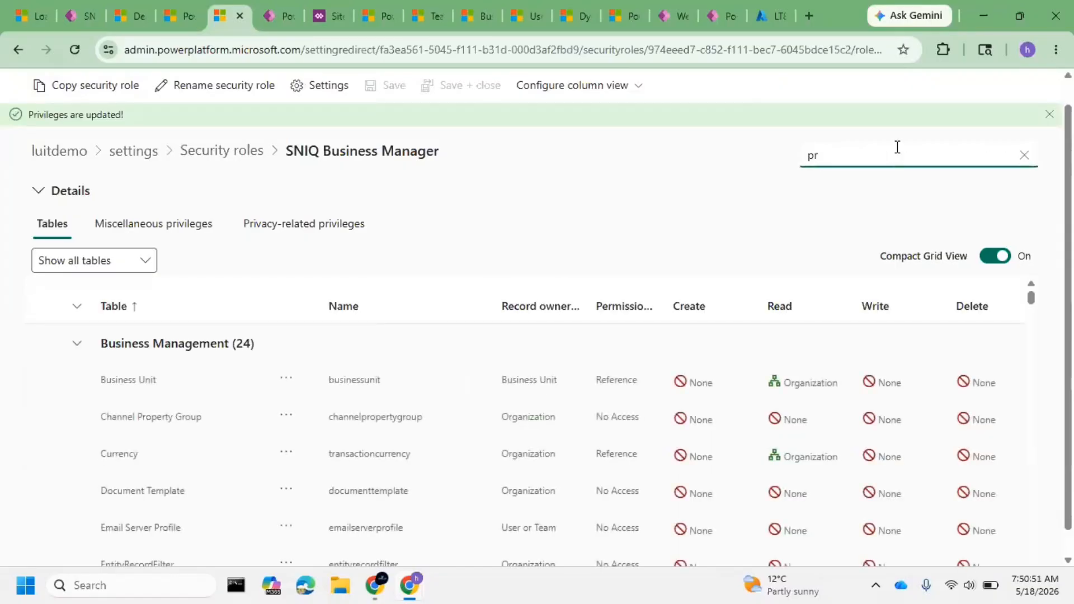
type("oduct")
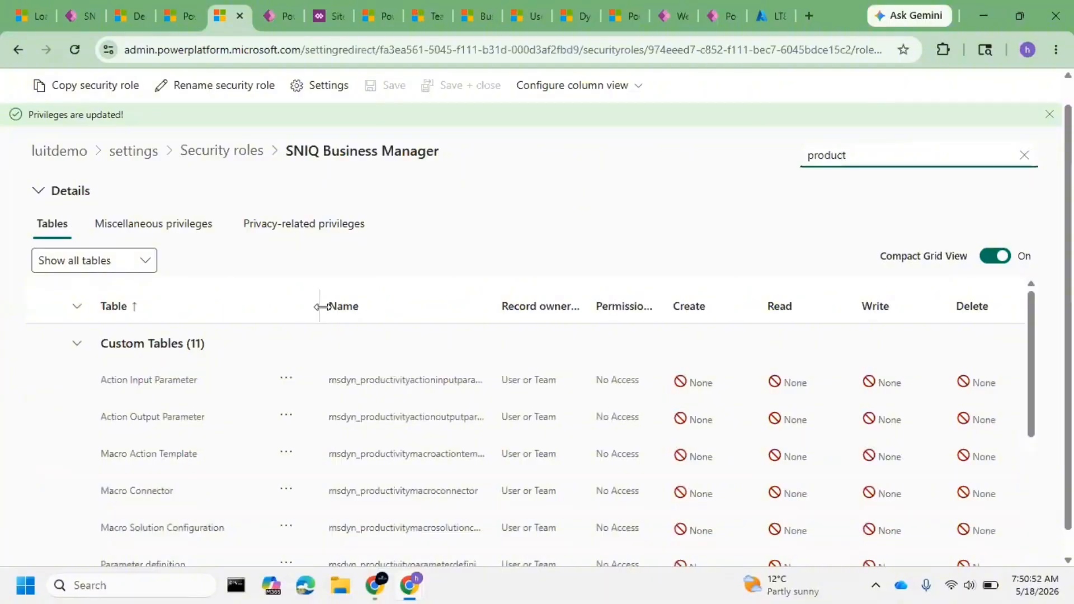
scroll(335, 336, "down", 3)
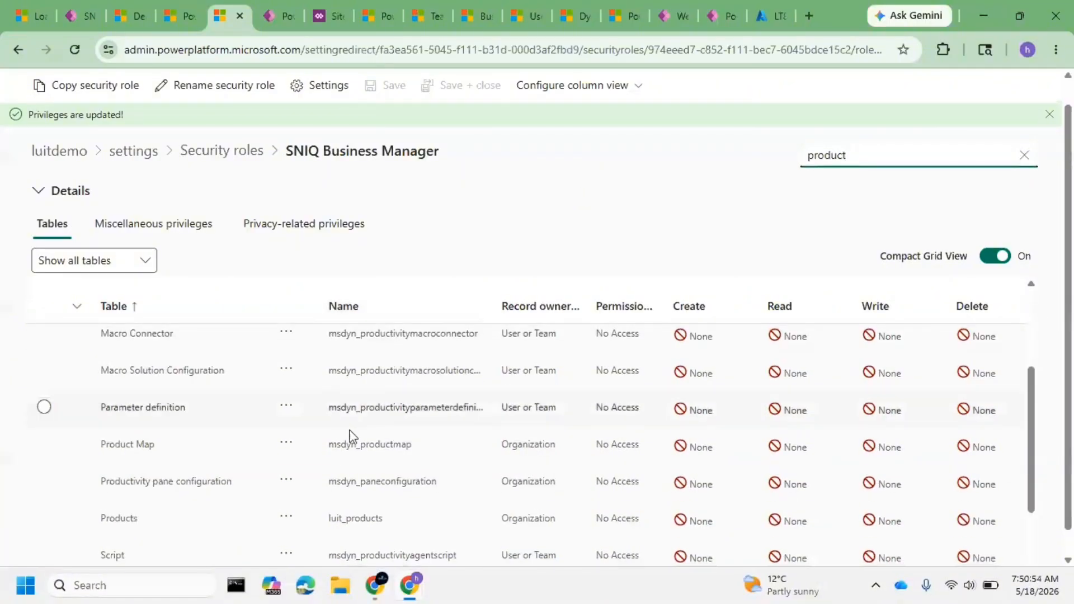
- Set the Create, Read and Write privileges of the Products table to Organization
left_click(680, 521)
left_click(706, 525)
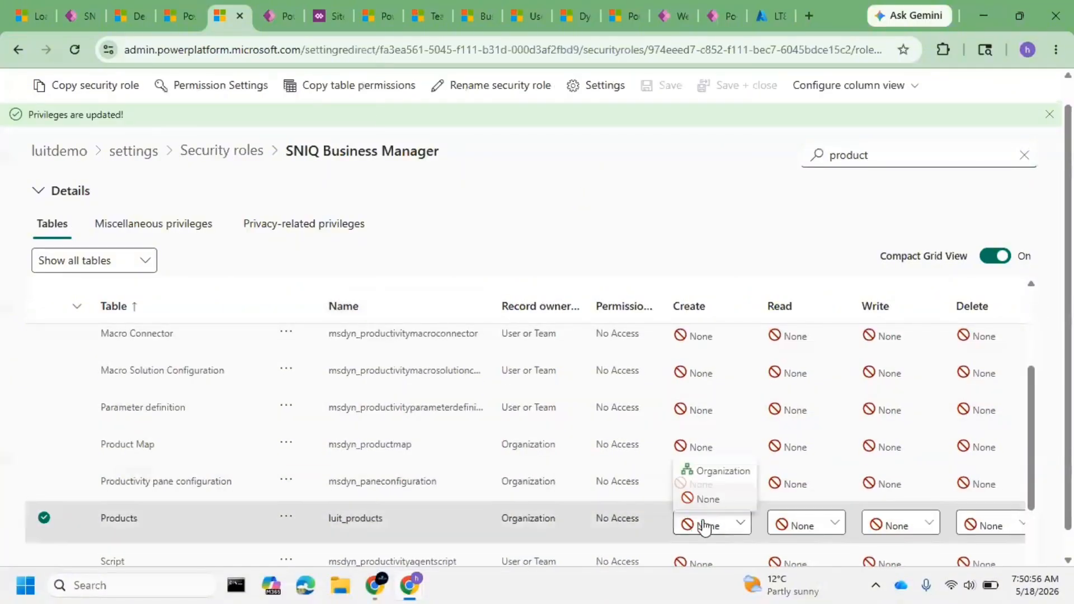
left_click(738, 479)
left_click(827, 549)
left_click(821, 496)
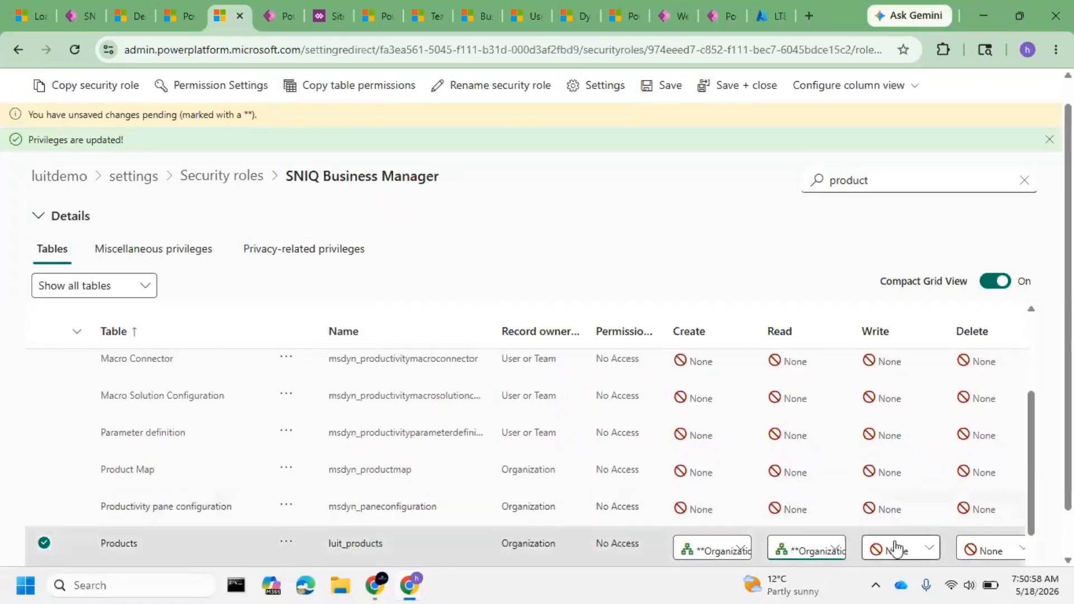
left_click(894, 549)
scroll(901, 503, "down", 2)
left_click(907, 472)
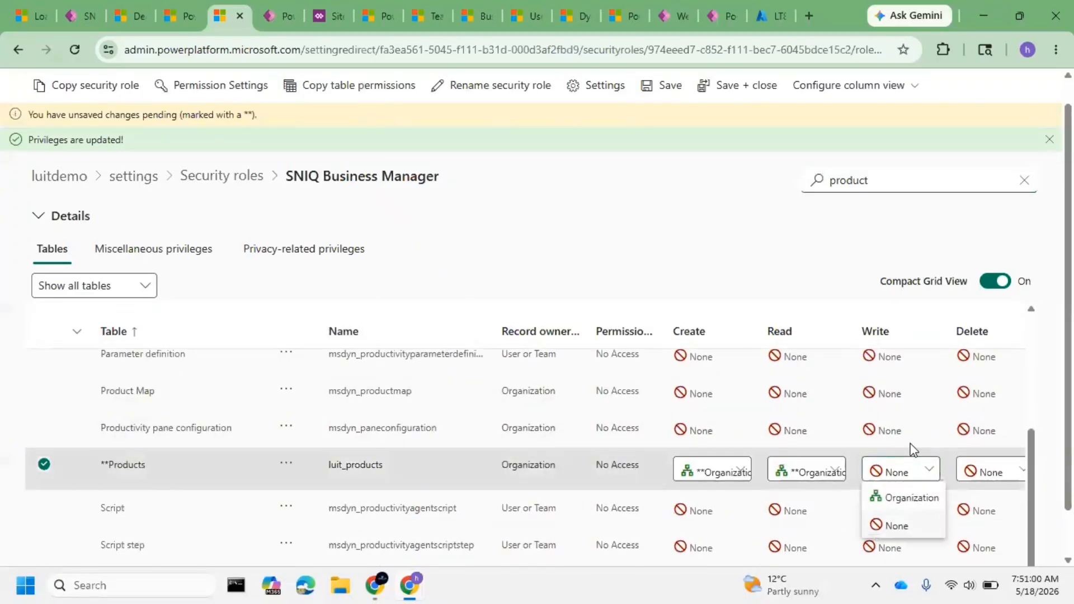
left_click(911, 498)
- Set the Products table's Delete, Append and Append to privileges to Organization, and save the role
scroll(691, 532, "down", 1)
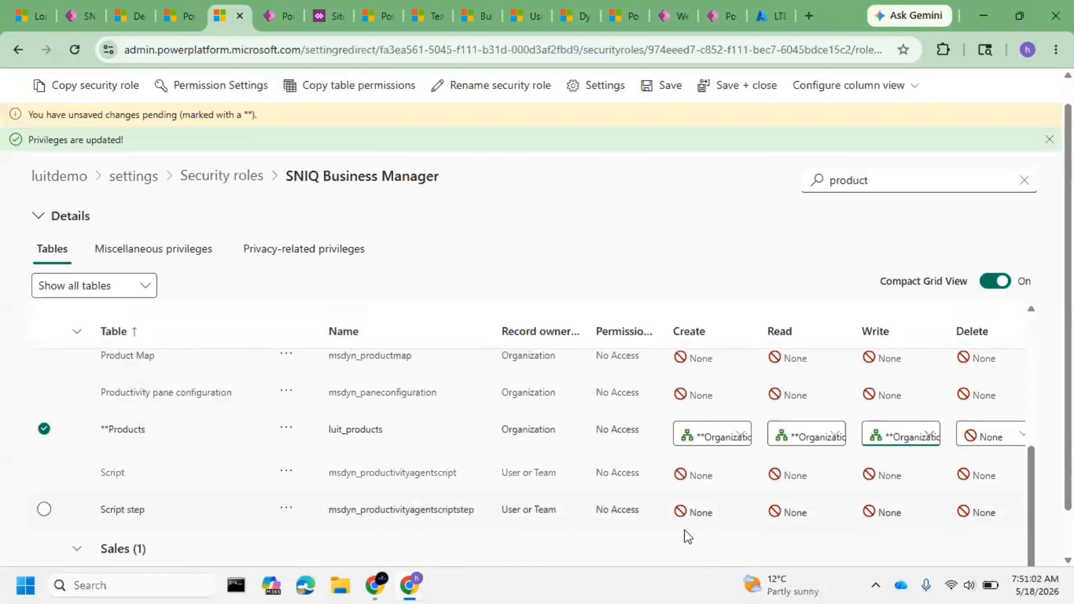
left_click_drag(611, 561, 791, 560)
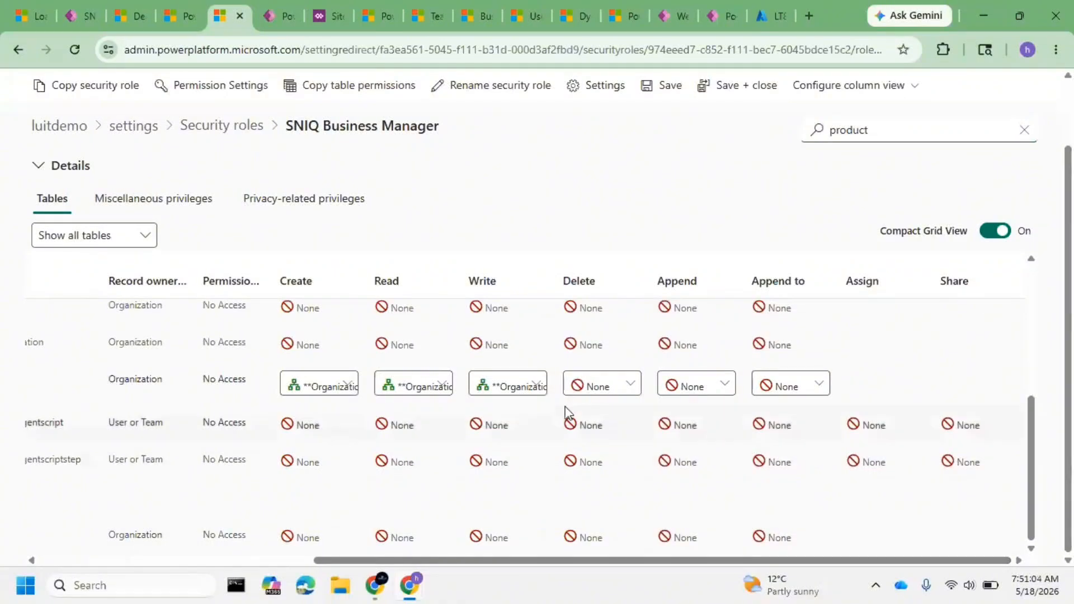
left_click(628, 385)
left_click(635, 413)
left_click(711, 386)
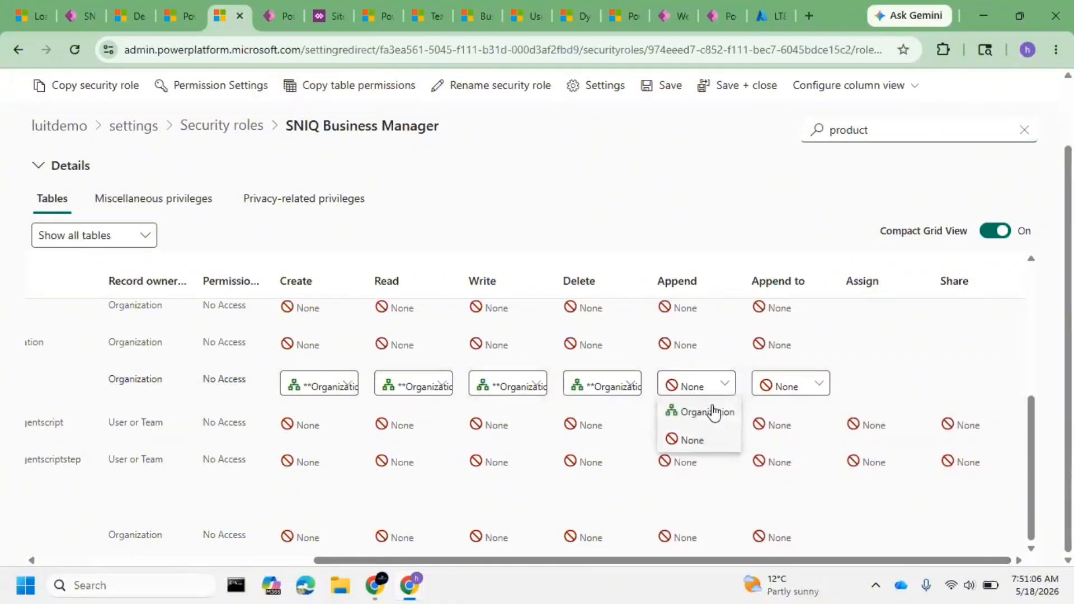
left_click(707, 413)
left_click(772, 384)
left_click(786, 420)
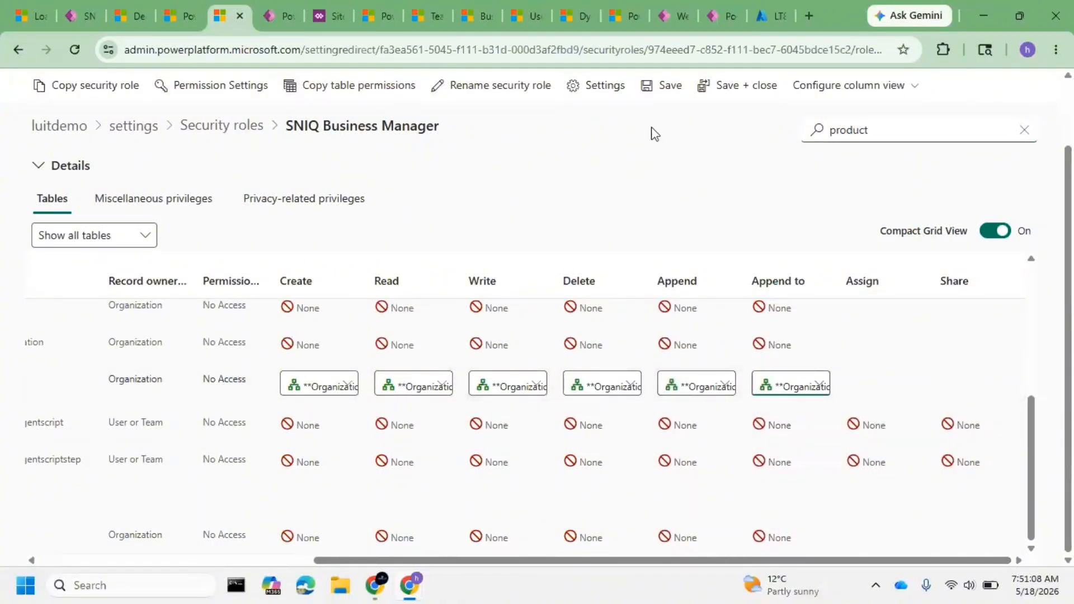
left_click(670, 90)
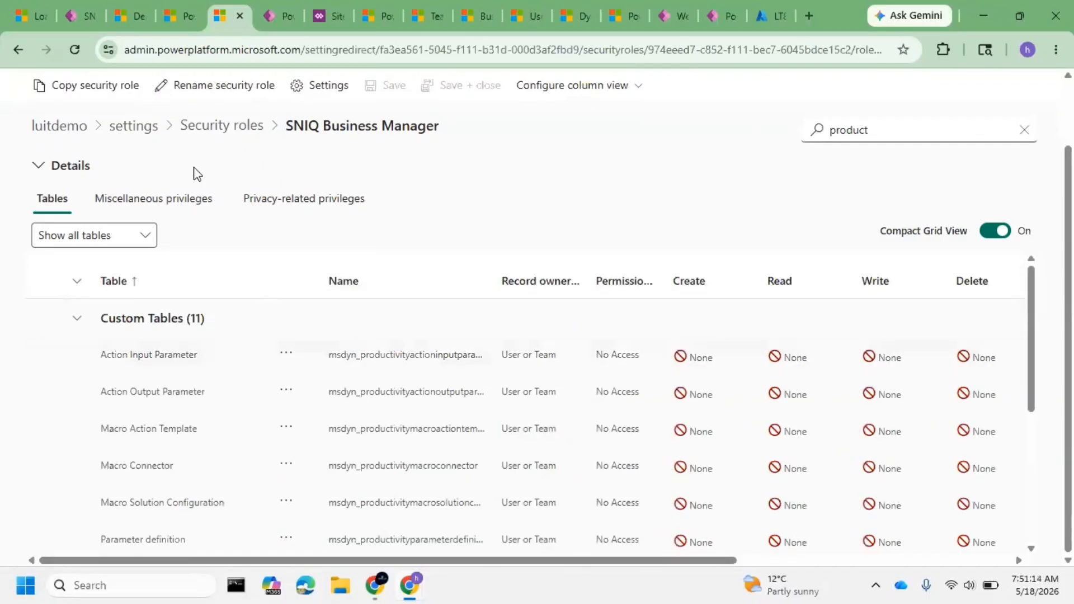
- Return to the Security roles list and start a new role named SNIQ Businesss Assistant in the INDIA business unit
left_click(219, 138)
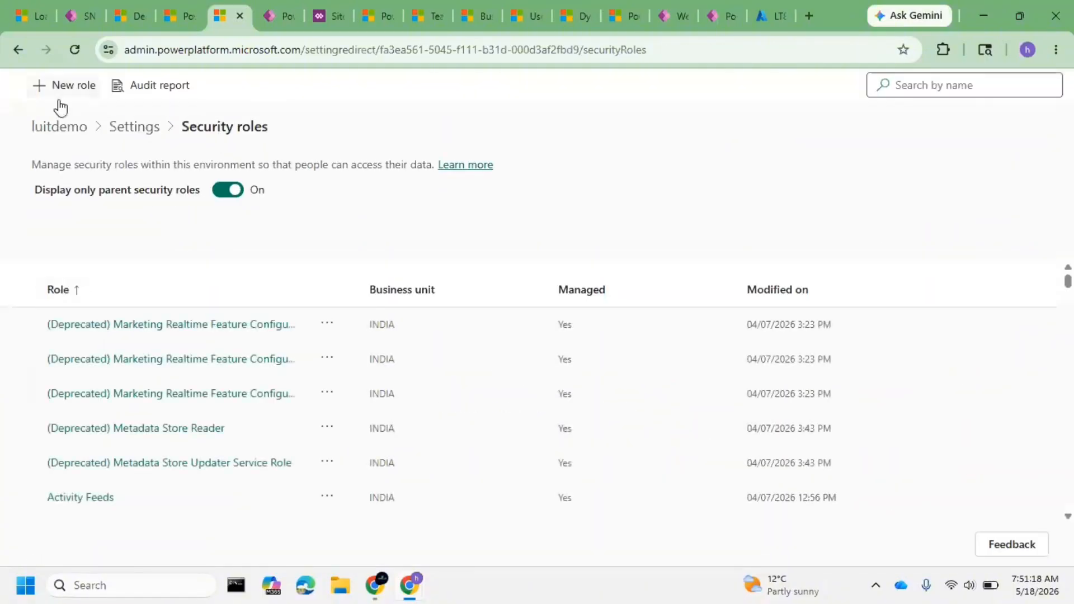
left_click(60, 101)
left_click(730, 142)
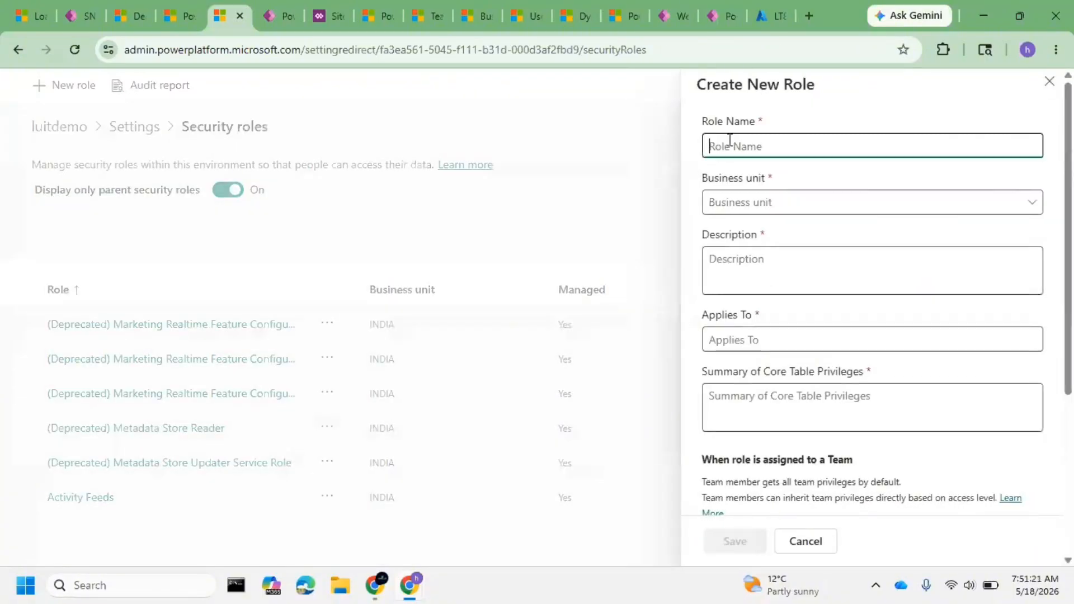
type("SNIQ Businesss Assistant")
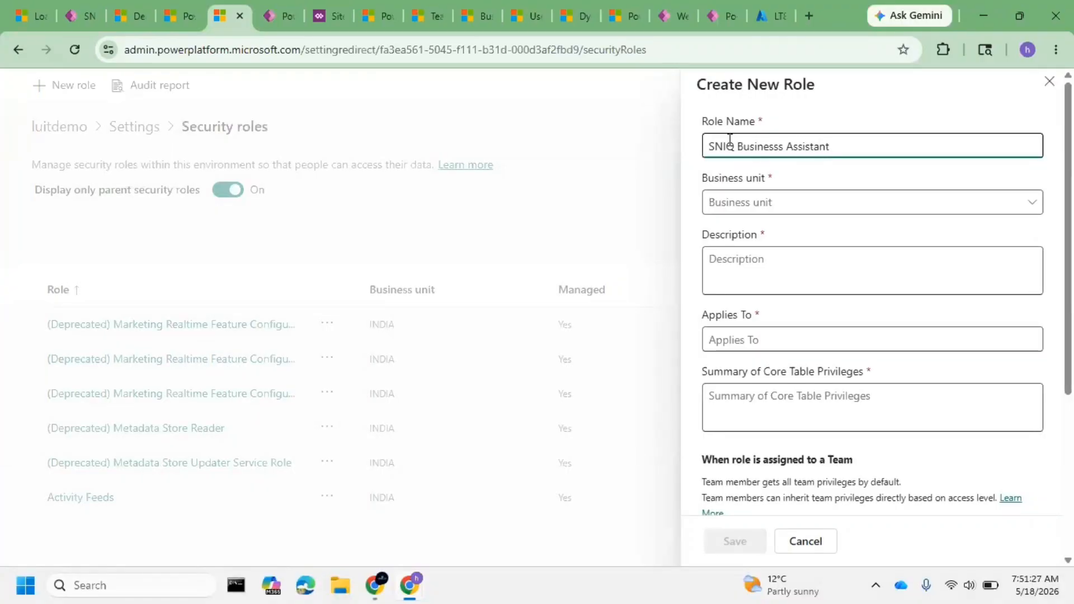
left_click(821, 215)
left_click(789, 255)
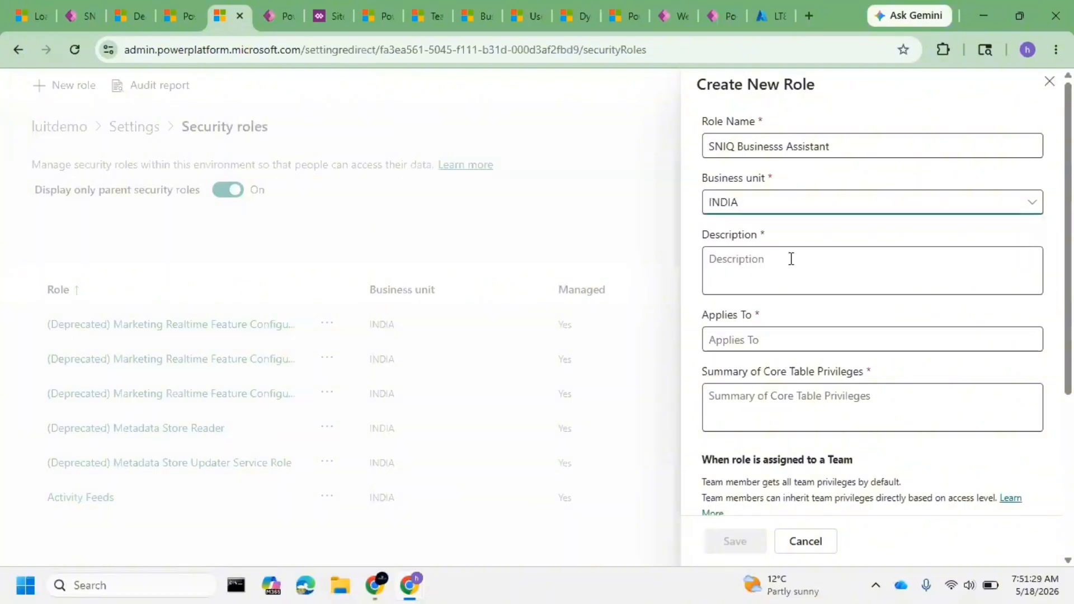
- Enter "Assistant with limited Prviliges" as the new role's description, reworking the copied manager description
left_click(757, 258)
type("Manageer Prviliges who has access to everything")
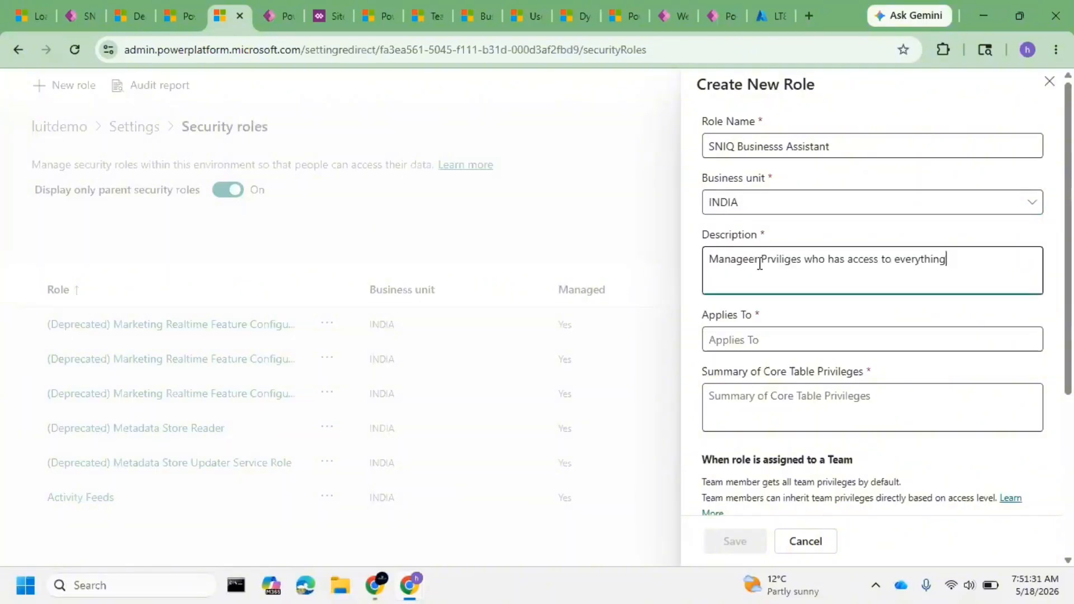
left_click_drag(762, 261, 662, 268)
type("Assi")
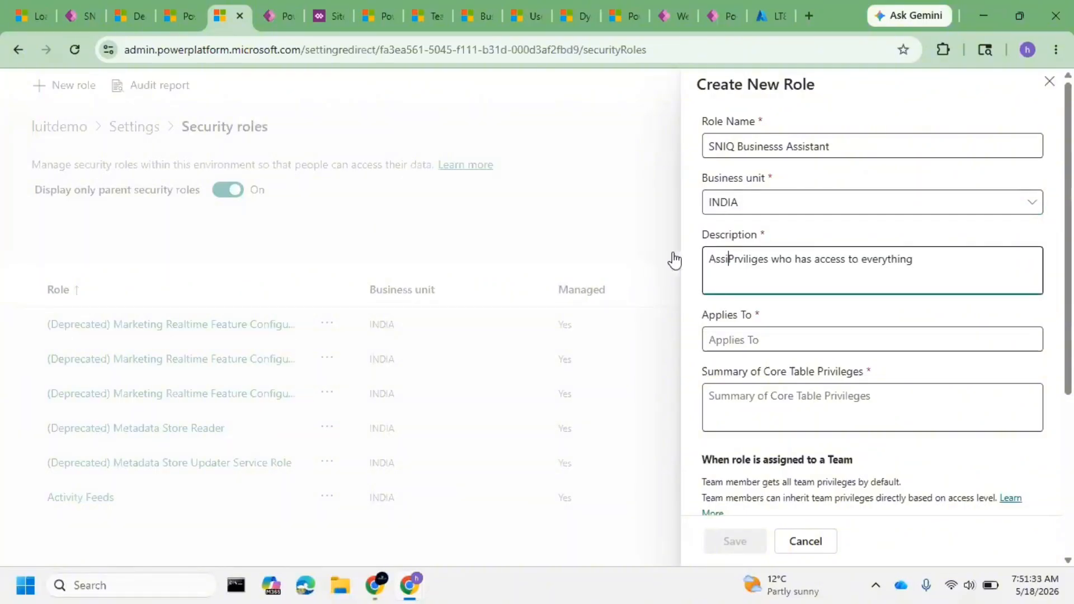
type("stant with")
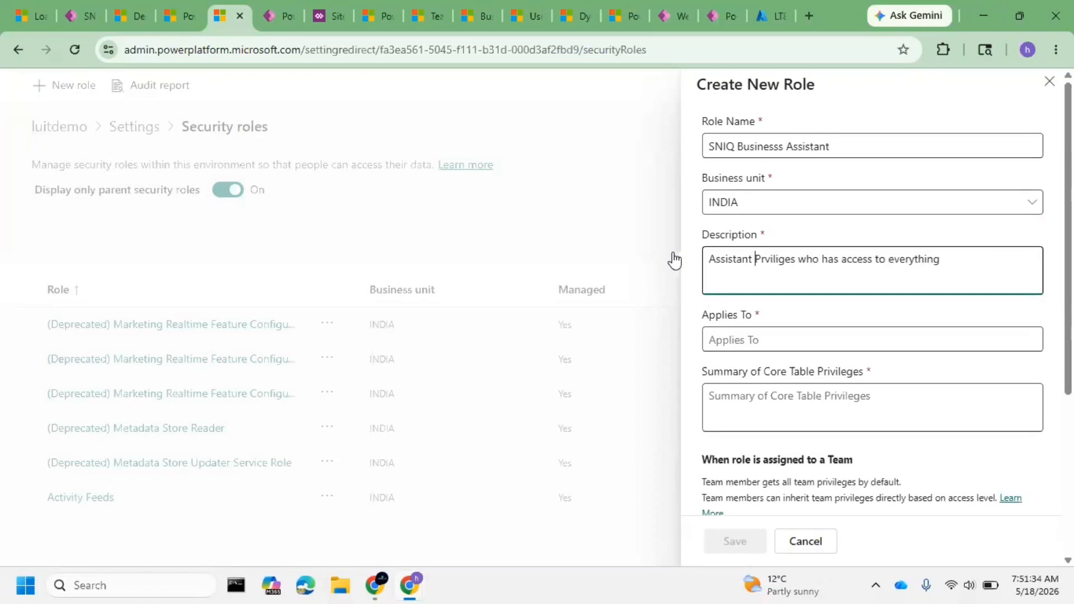
type(" lim")
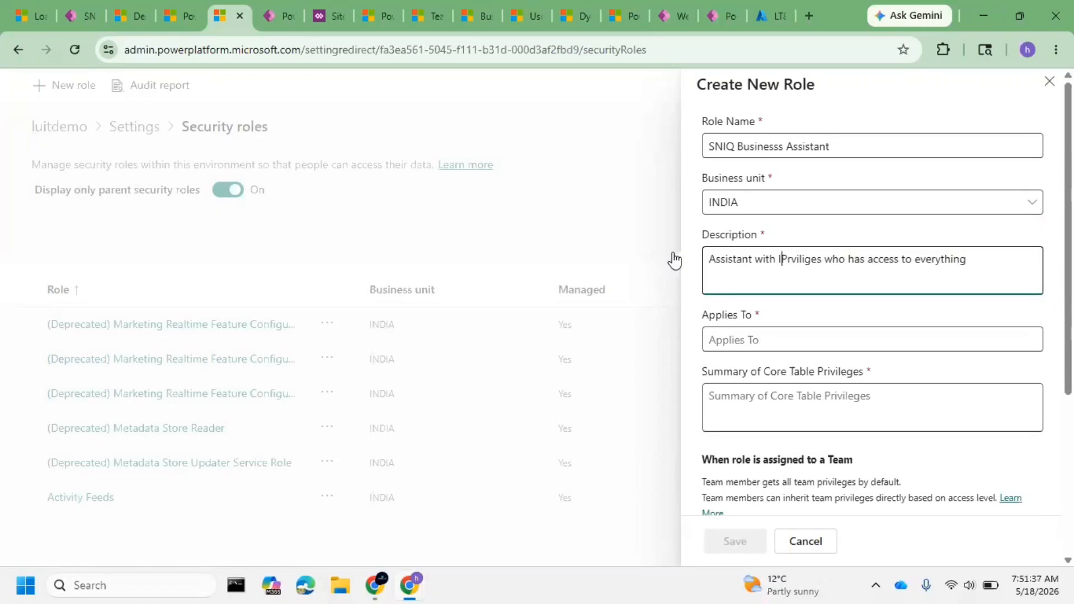
type("ited")
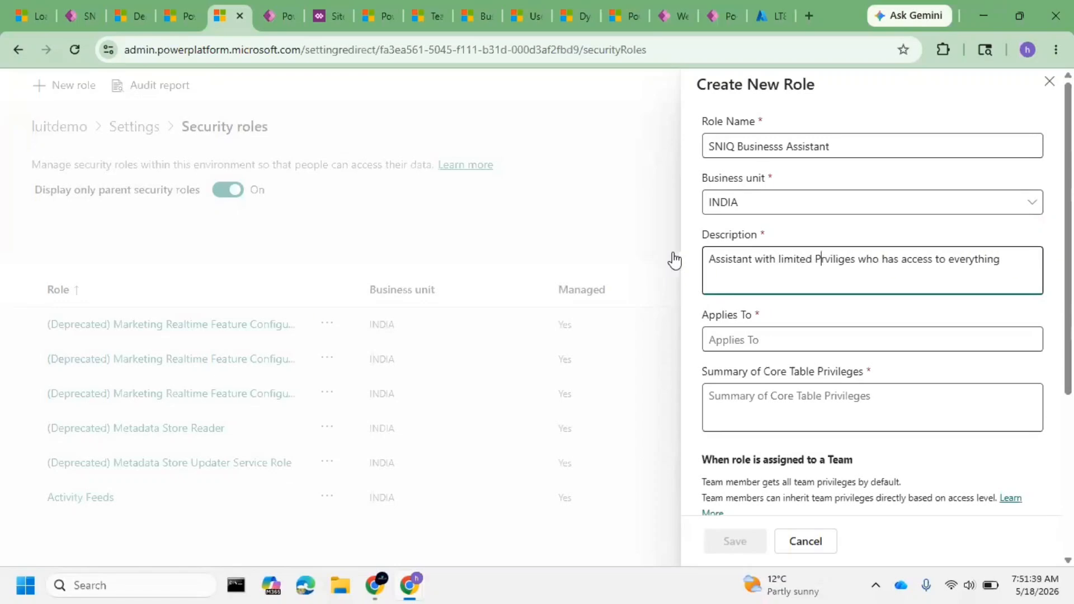
key("shift+End")
key("Delete")
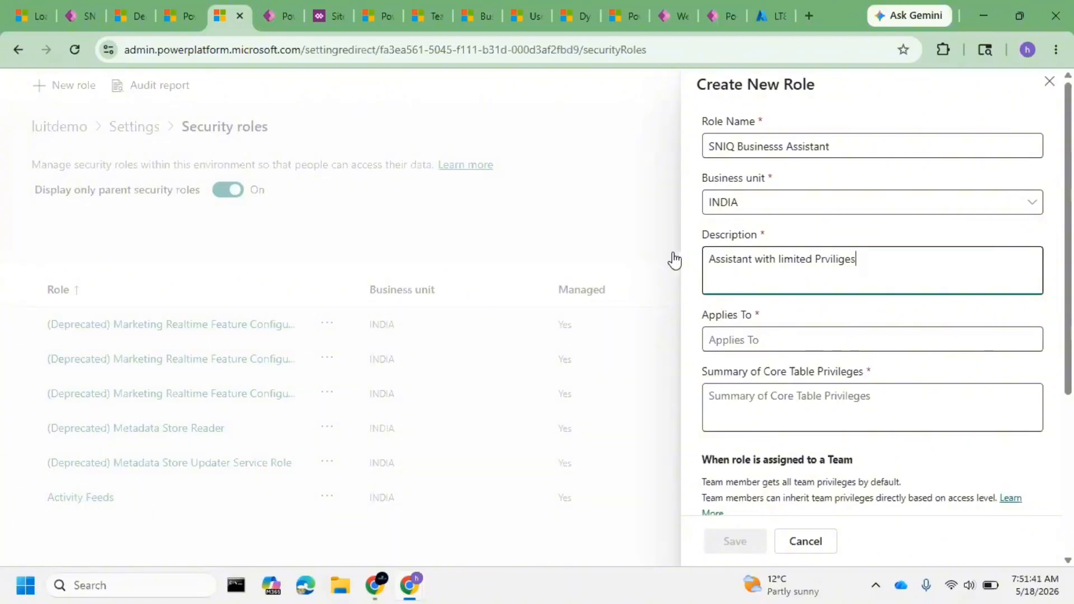
- Reuse the description text for Applies To and Summary of Core Table Privileges, and save the new role
key("ctrl+a")
key("ctrl+c")
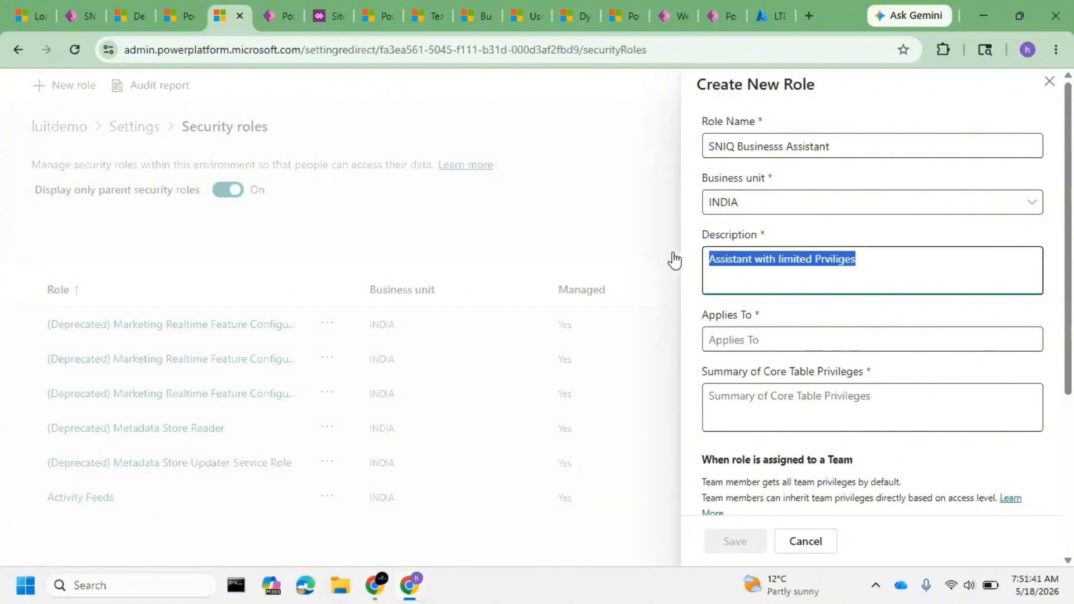
left_click(798, 334)
key("ctrl+v")
left_click(777, 415)
key("ctrl+v")
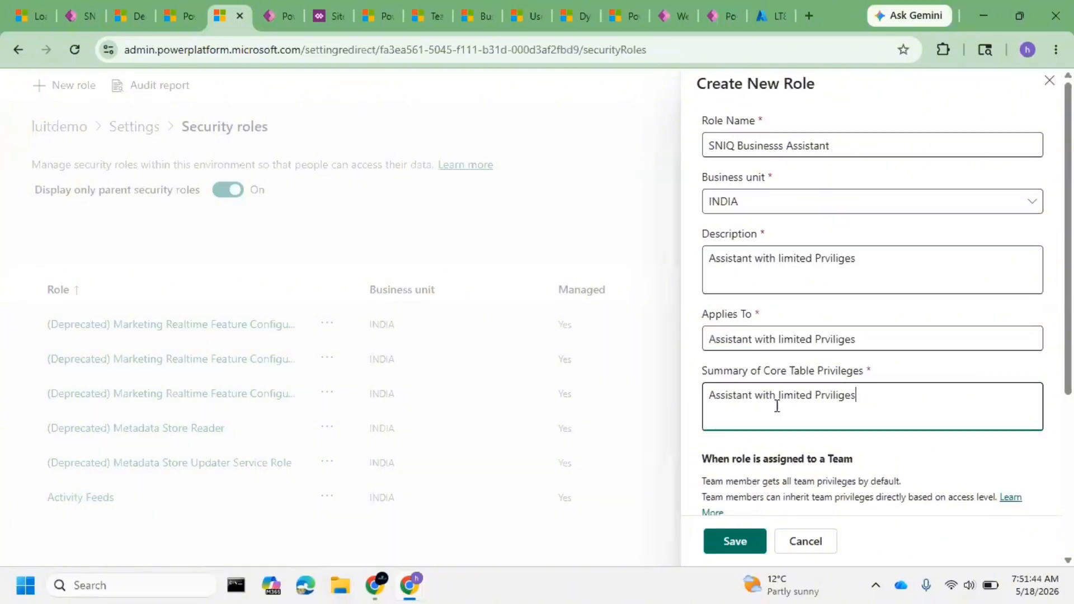
scroll(777, 425, "down", 5)
left_click(744, 538)
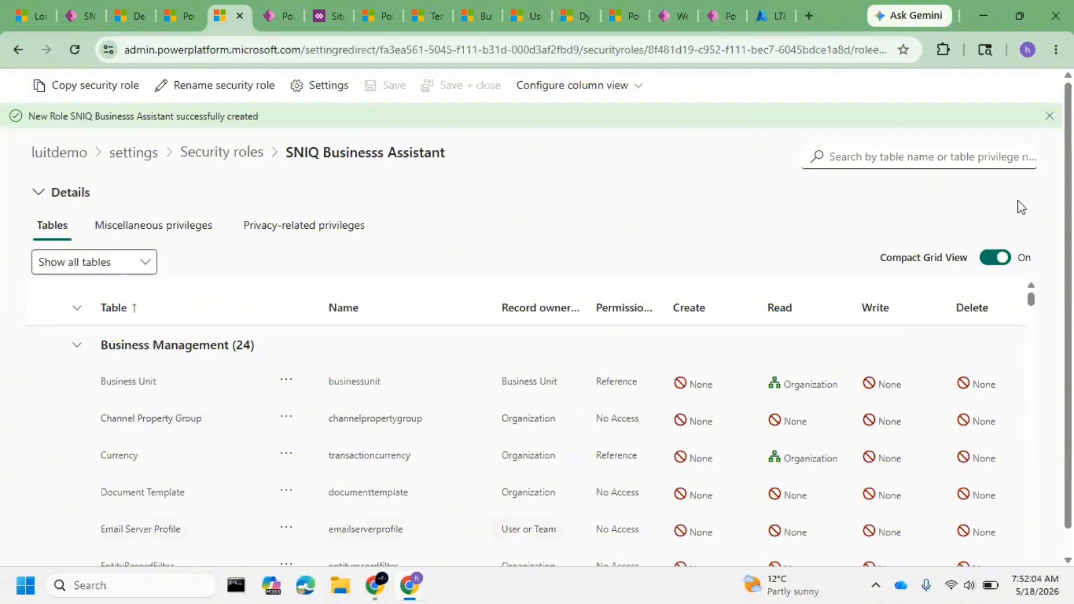
- Find the Deal table in the new Assistant role and set its Read privilege to Business Unit
left_click(953, 151)
type("deal")
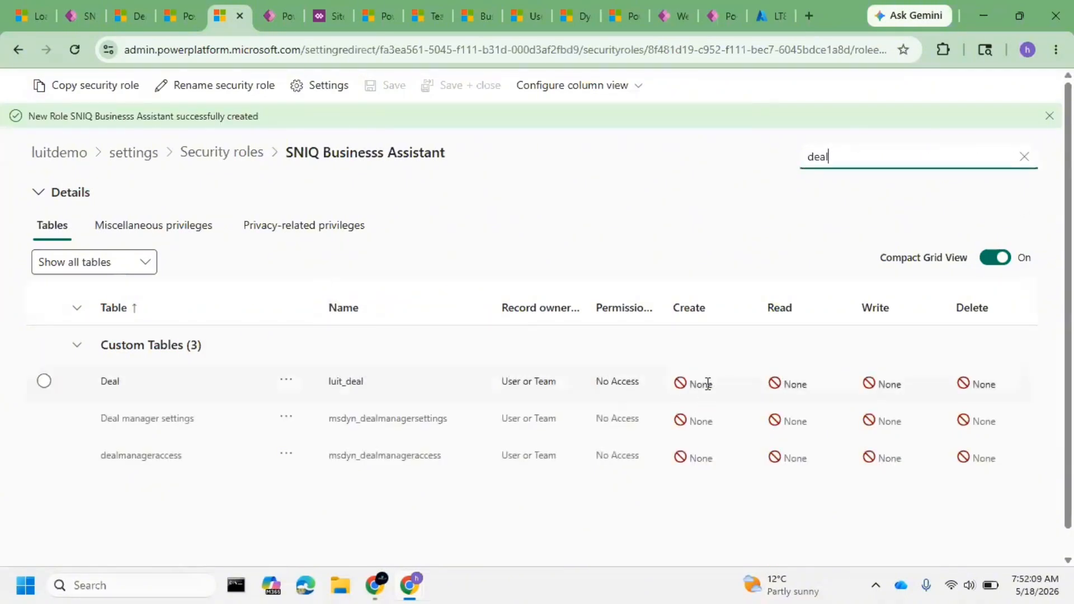
left_click(708, 381)
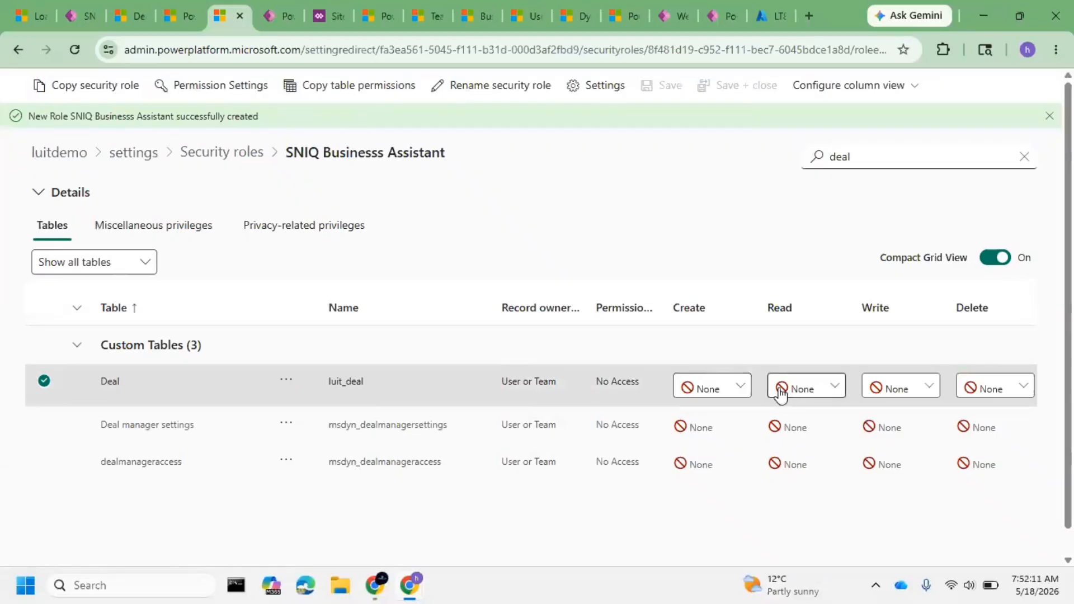
left_click(796, 391)
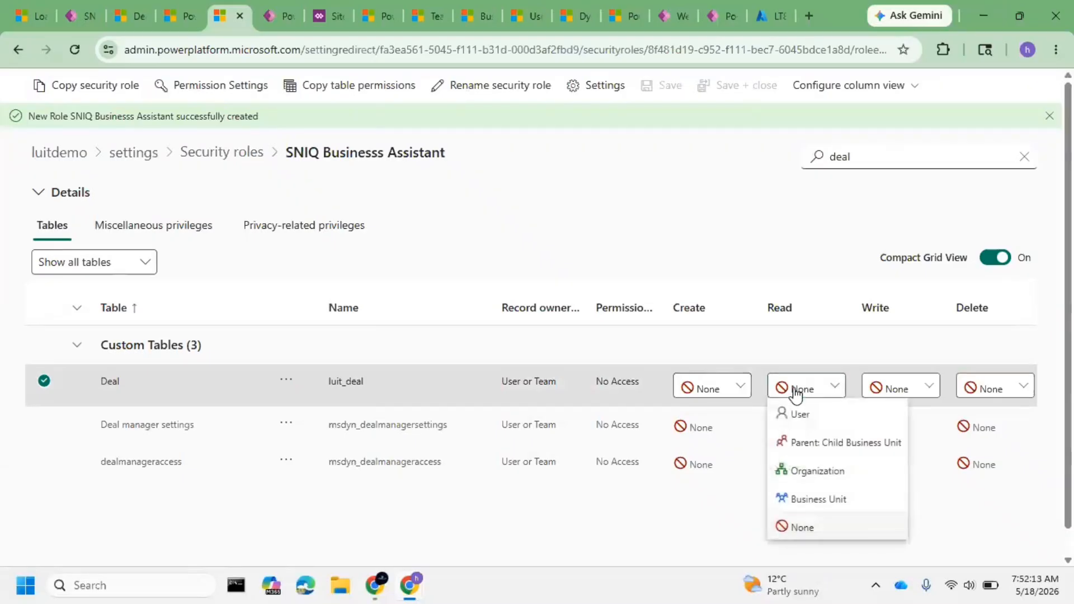
left_click(822, 501)
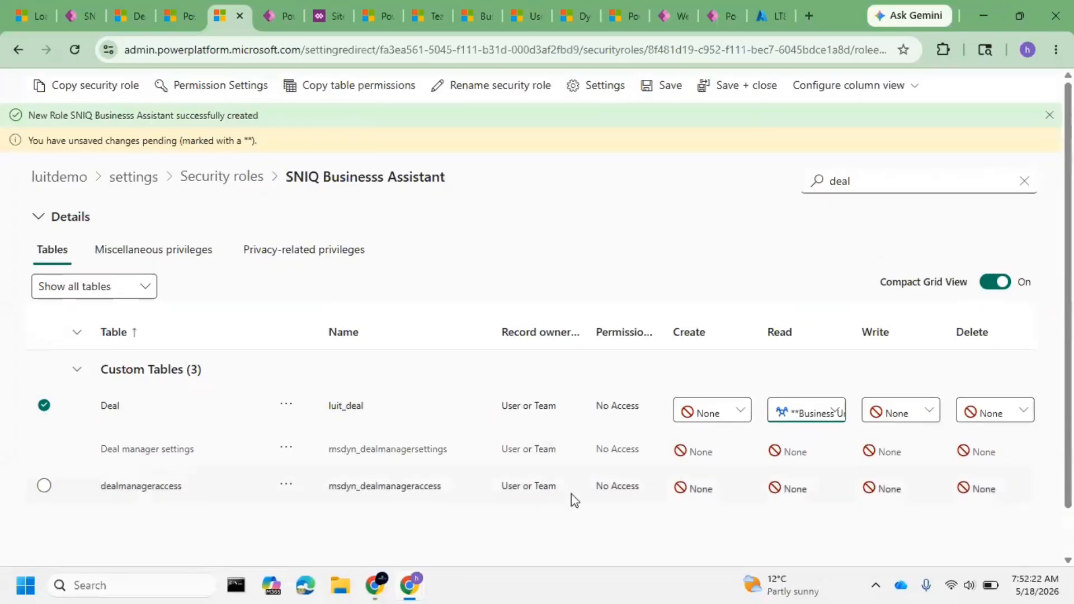
- Set the Deal table's Write privilege to User and keep Delete at None
scroll(643, 527, "down", 1)
left_click_drag(703, 560, 856, 560)
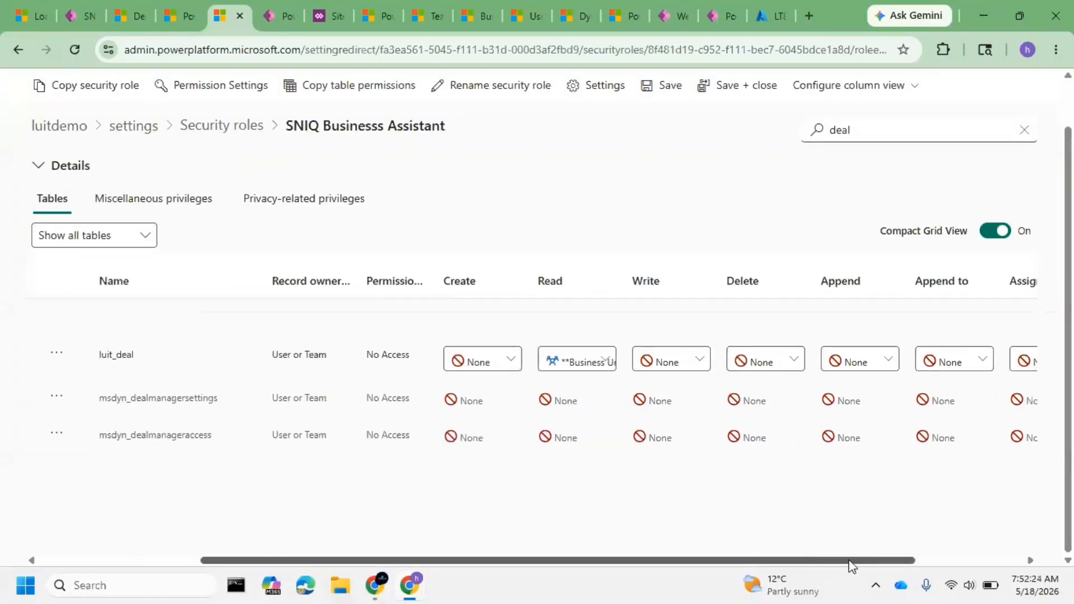
left_click(682, 370)
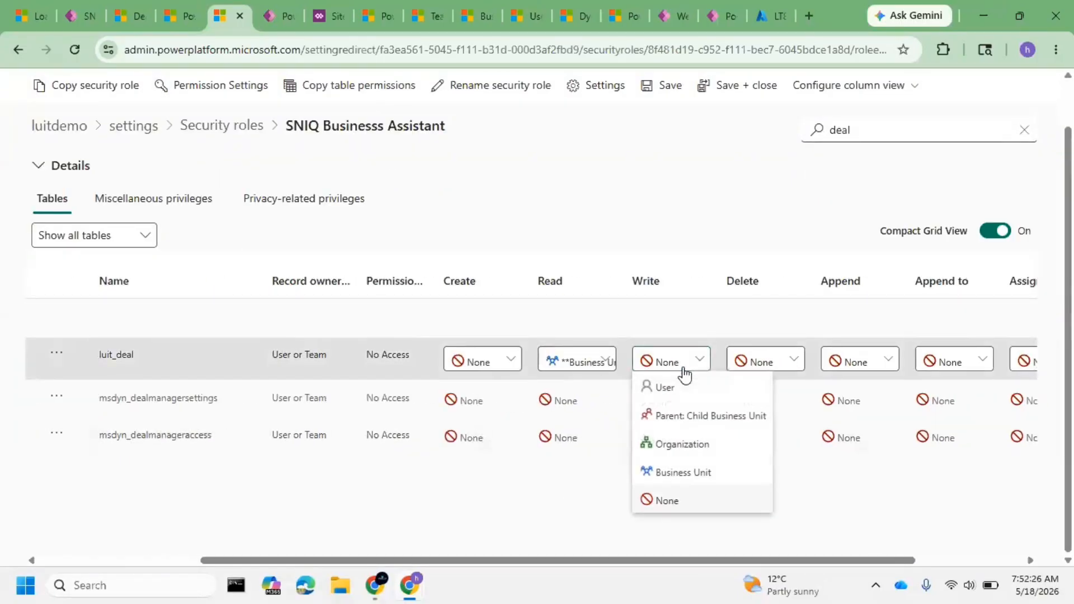
left_click(679, 399)
left_click(767, 365)
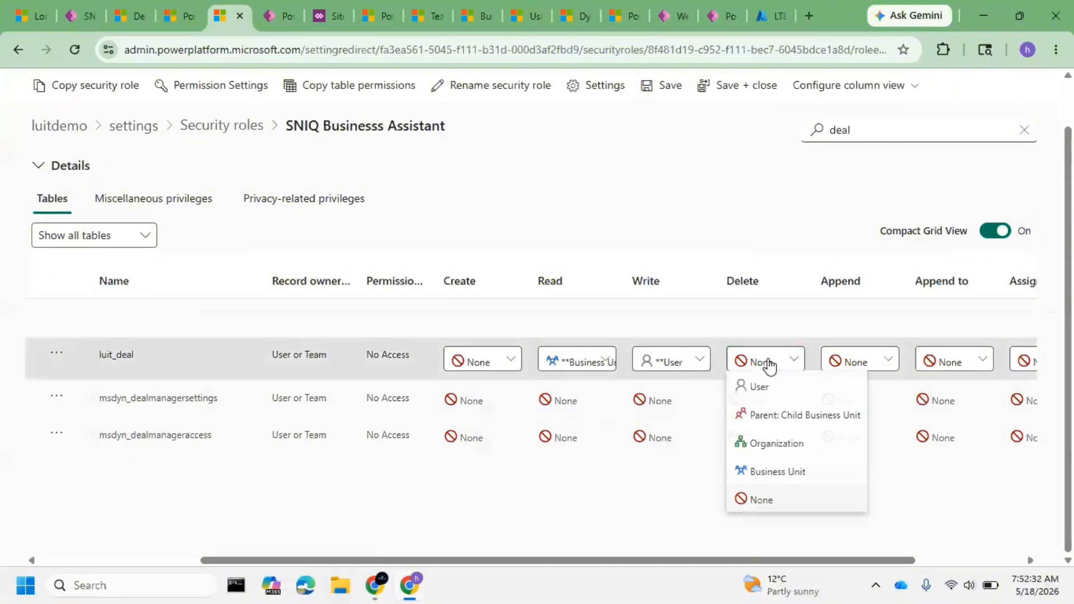
left_click(771, 505)
- Set the Deal table's Append and Append to privileges to Parent: Child Business Unit
left_click_drag(847, 560, 952, 537)
left_click(734, 364)
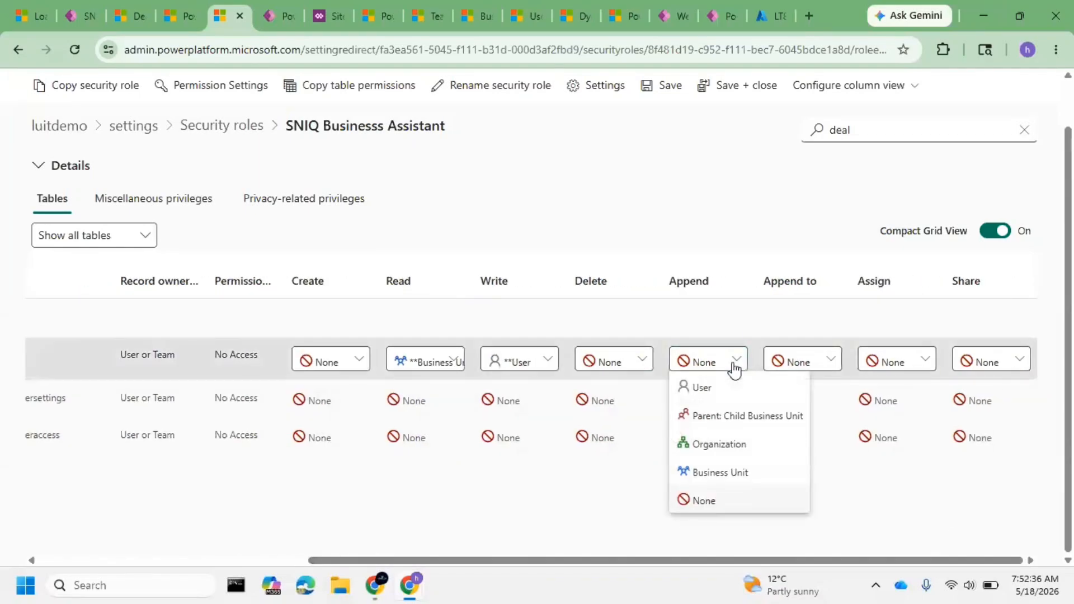
left_click(744, 421)
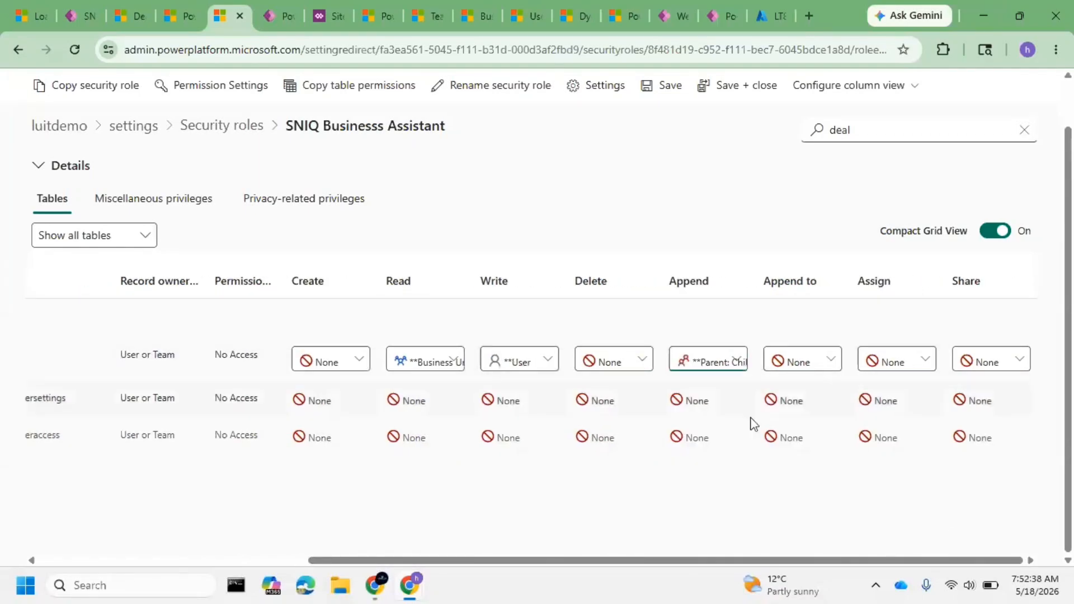
left_click(823, 365)
left_click(820, 424)
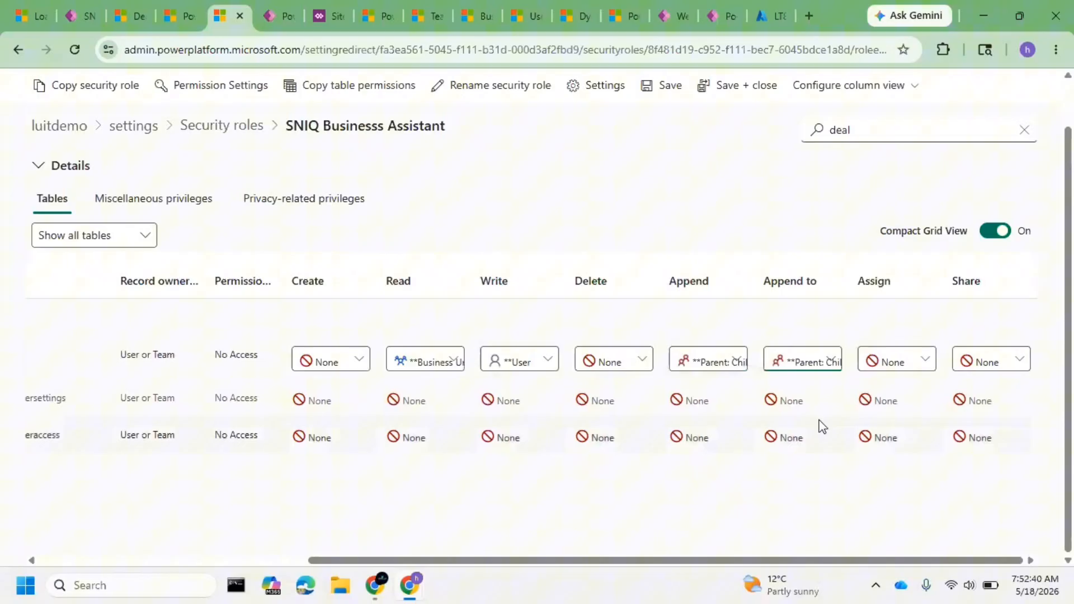
- Set the Deal table's Assign and Share privileges to Organization, and save the role
left_click(892, 366)
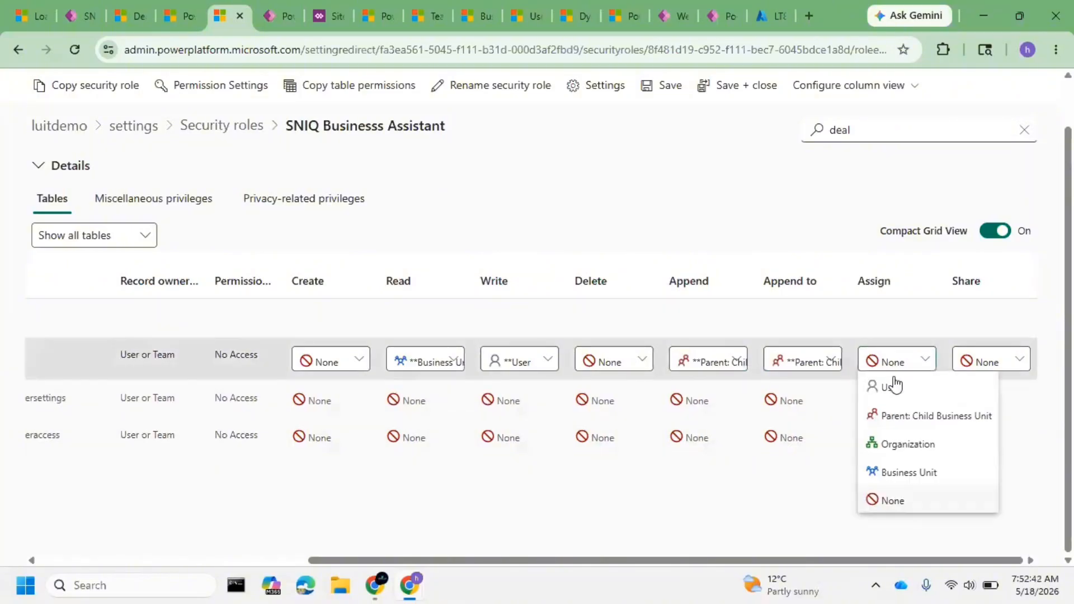
left_click(912, 444)
left_click(979, 361)
left_click(1001, 445)
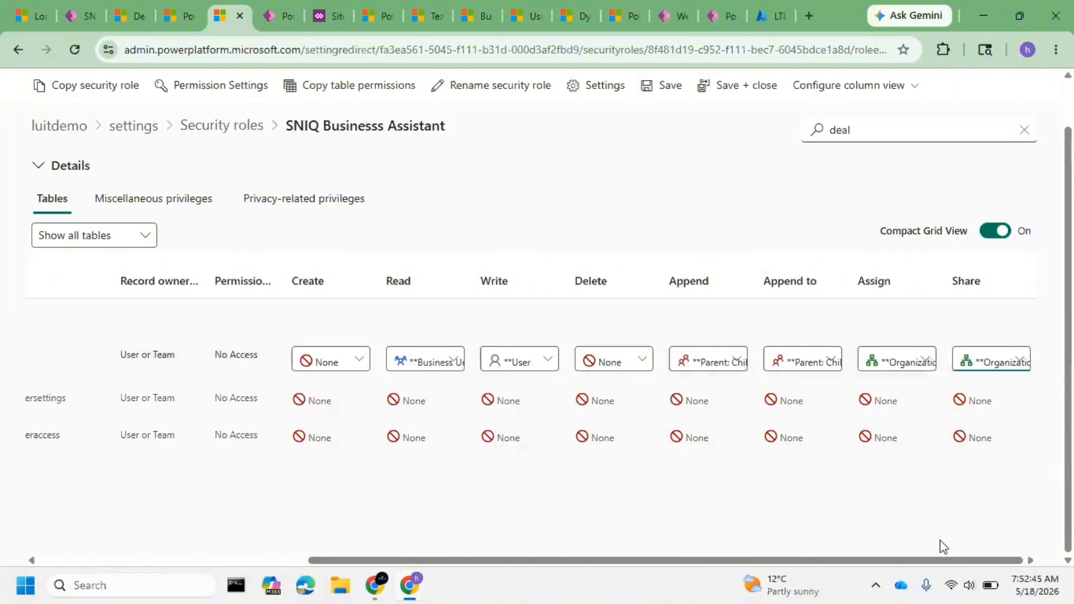
left_click_drag(986, 560, 722, 560)
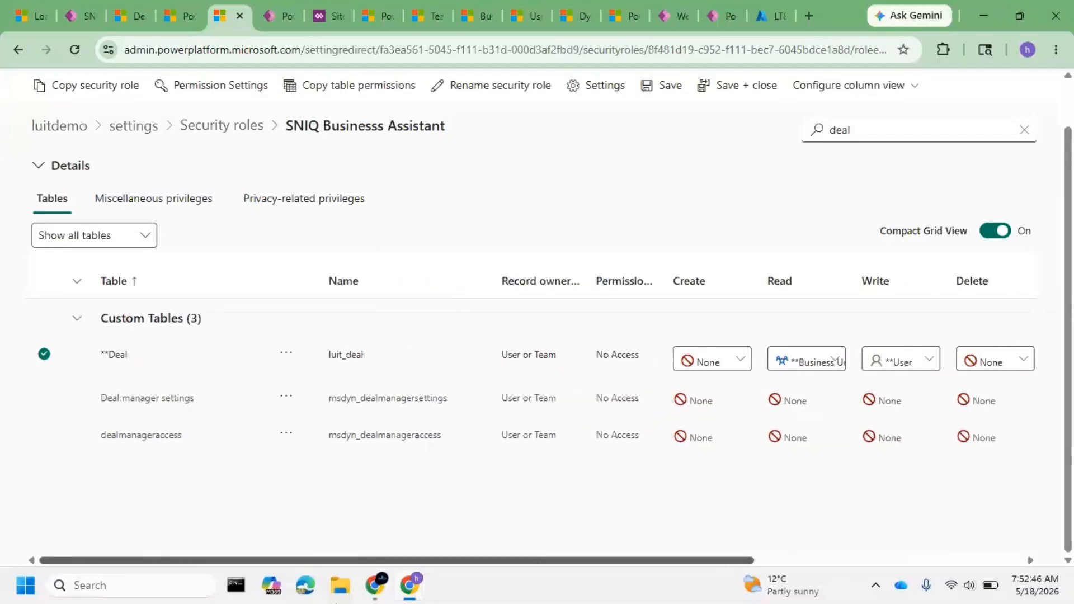
left_click(665, 85)
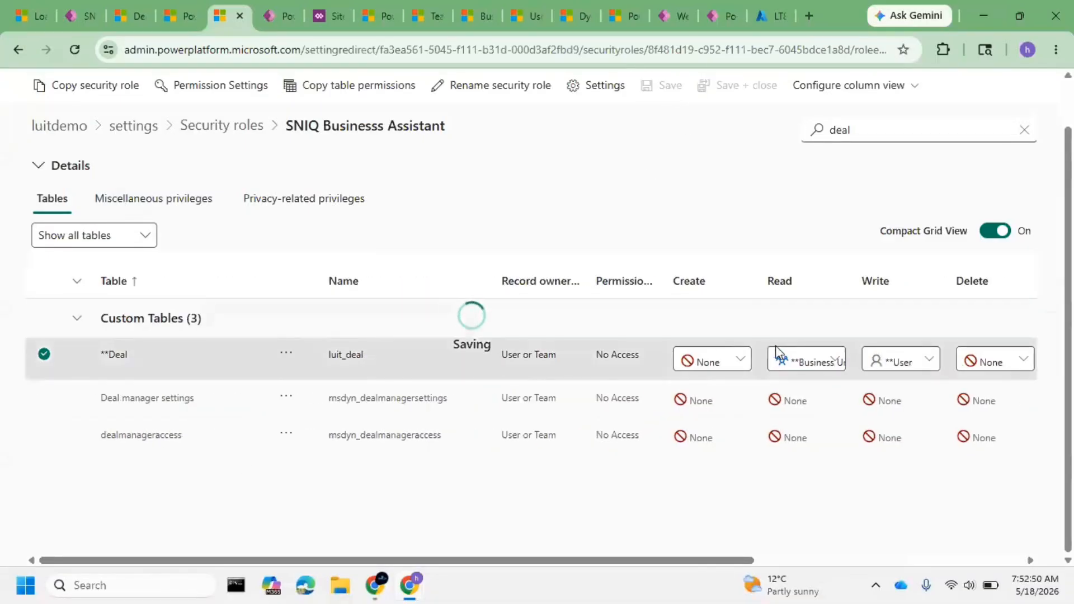
- Filter the role's tables by "product" and locate the Products table
double_click(900, 126)
type("prp")
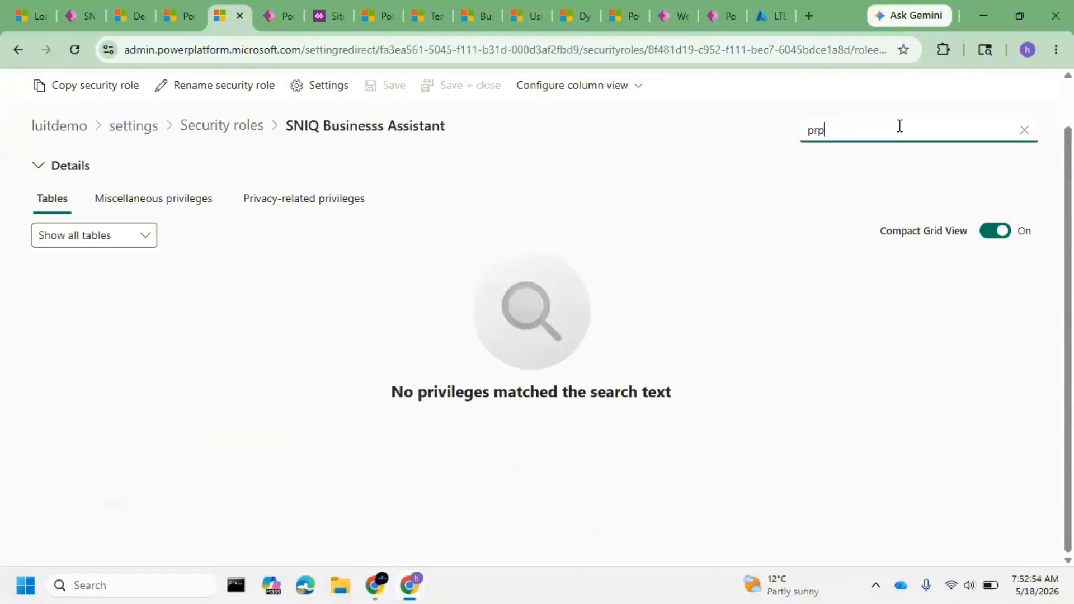
key("BackSpace")
type("od")
type("i")
key("BackSpace")
type("uct")
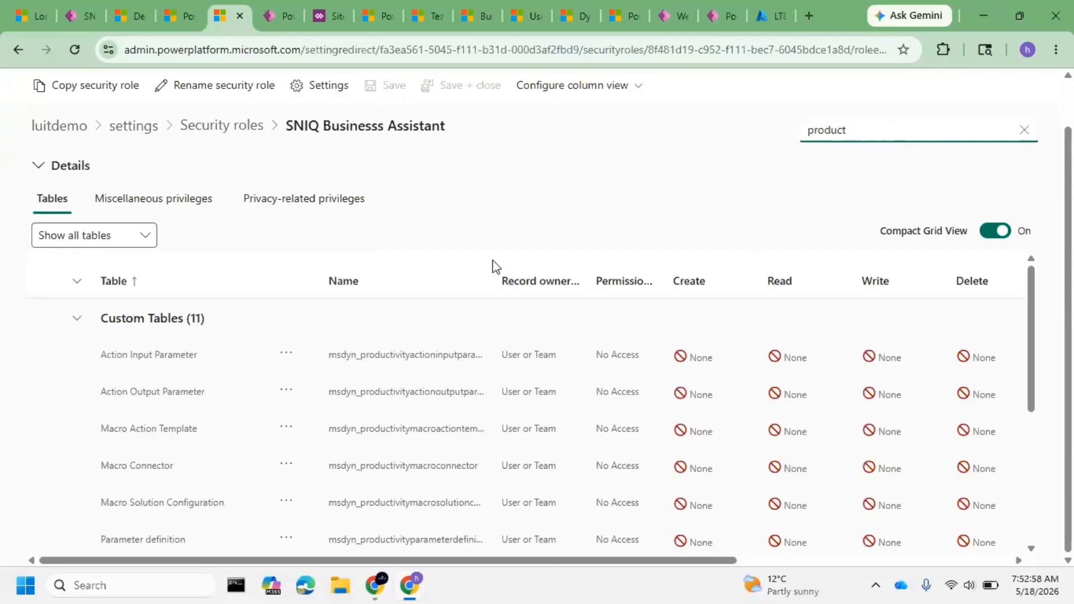
scroll(588, 393, "down", 1)
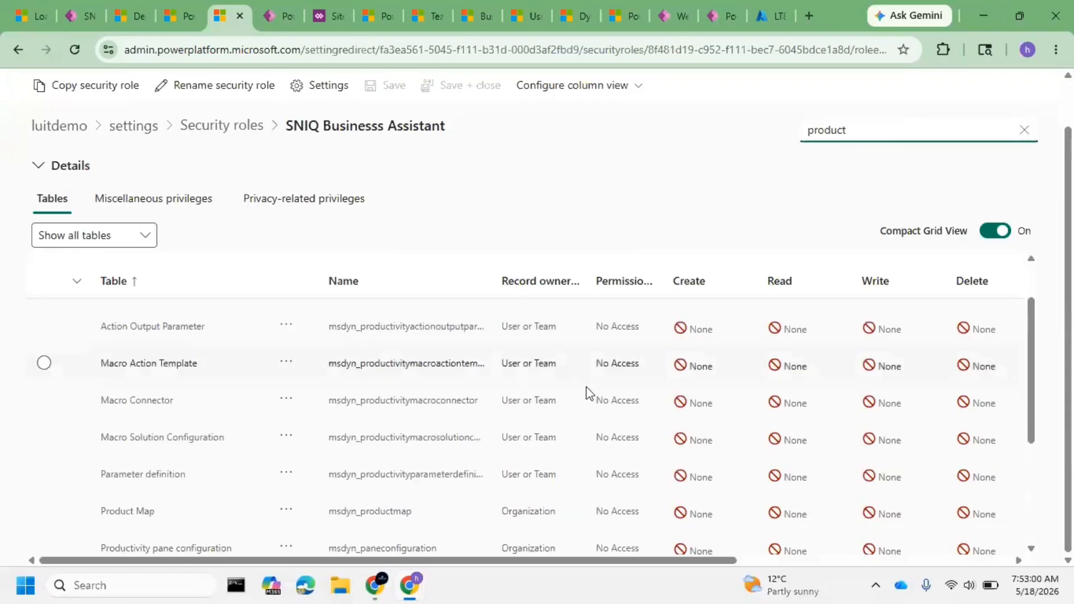
scroll(588, 393, "down", 1)
- Set only the Read privilege of the Products table to Organization, and save the role
left_click(708, 502)
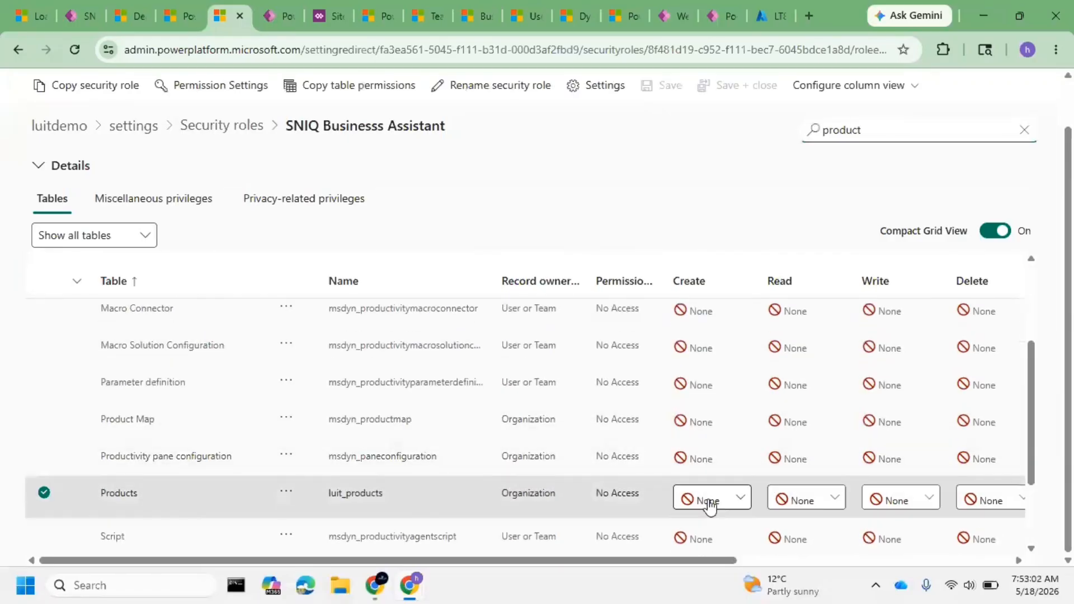
left_click(735, 502)
left_click(735, 500)
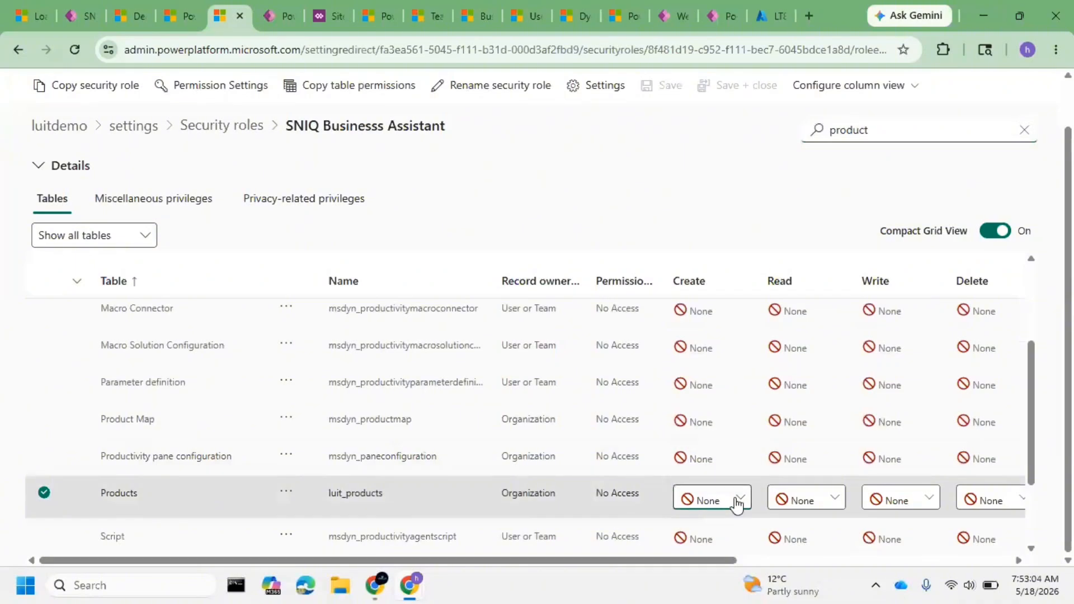
left_click(815, 497)
left_click(814, 444)
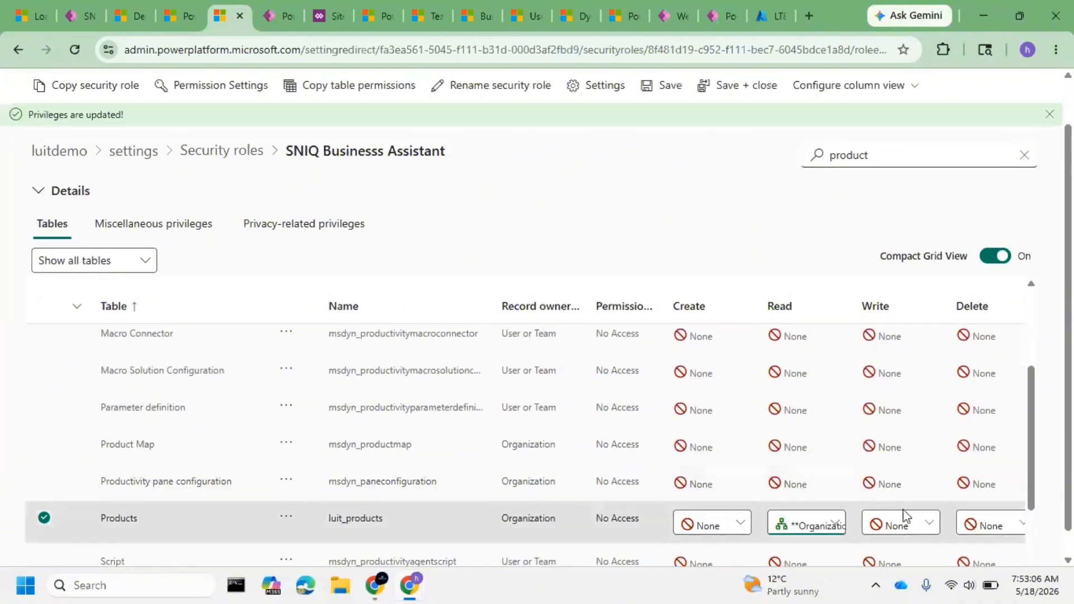
scroll(739, 560, "down", 2)
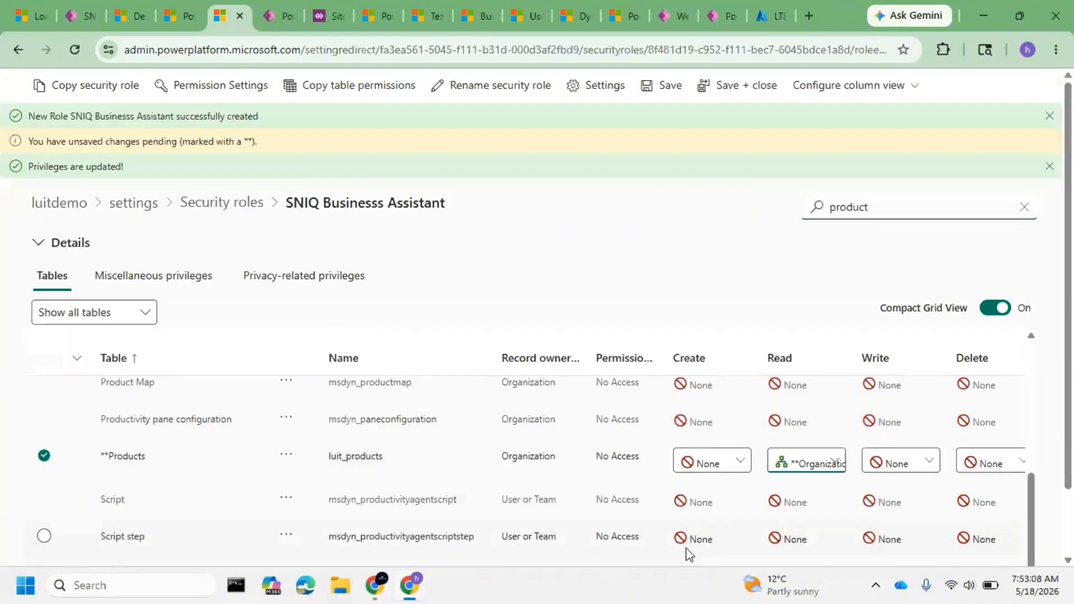
mouse_move(710, 562)
left_mouse_down()
mouse_move(996, 547)
mouse_move(700, 561)
left_mouse_up()
left_click(670, 87)
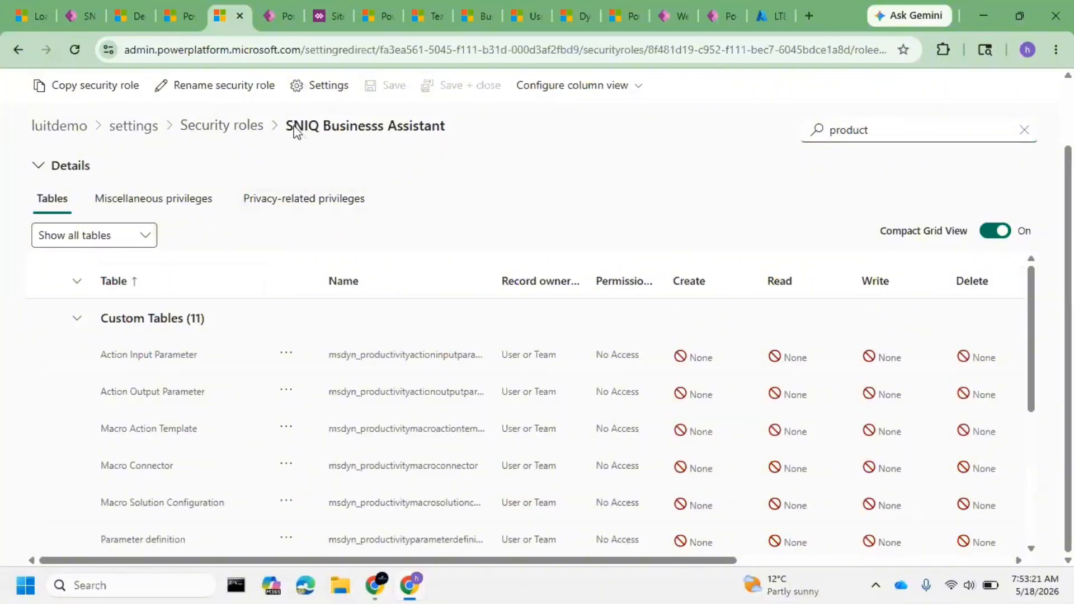
- Switch to the SNIQ Bank Application App in Dynamics 365, reload it and bring up the list of apps
left_click_drag(288, 126, 463, 129)
left_click(313, 156)
left_click(30, 21)
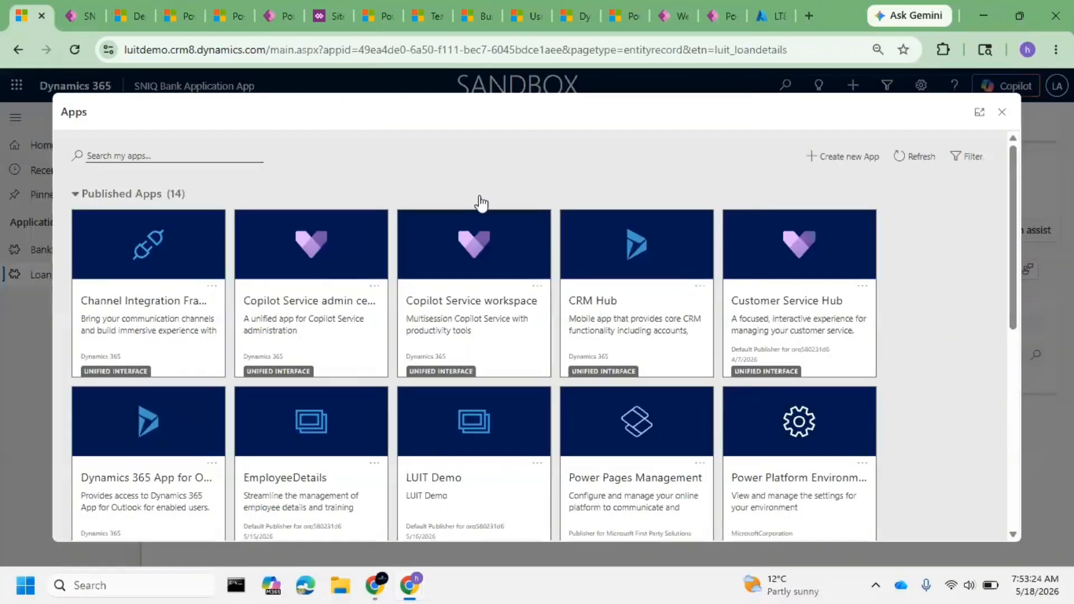
left_click(82, 49)
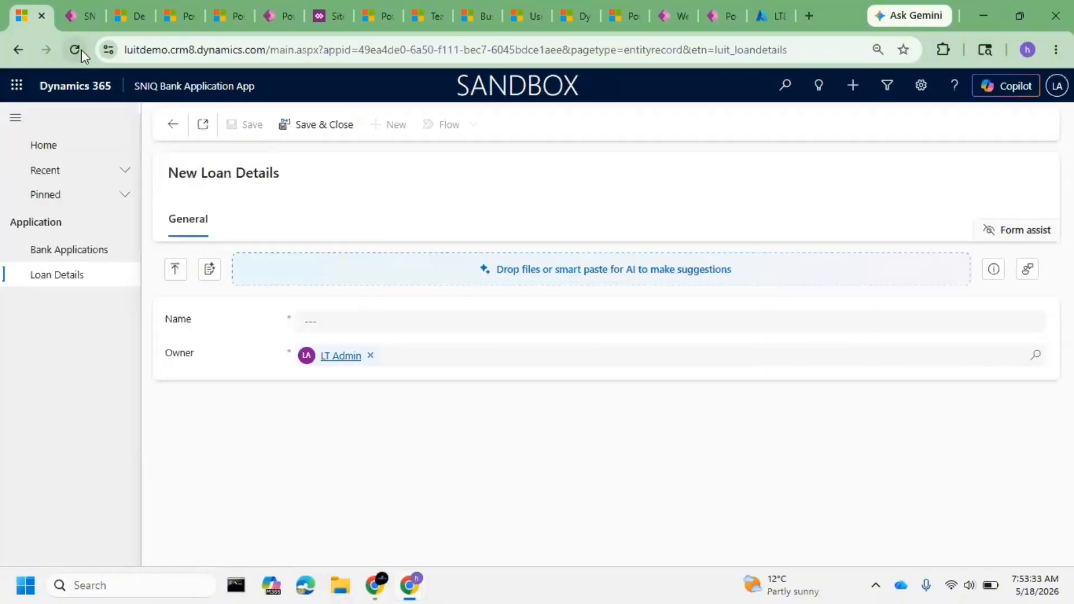
left_click(204, 91)
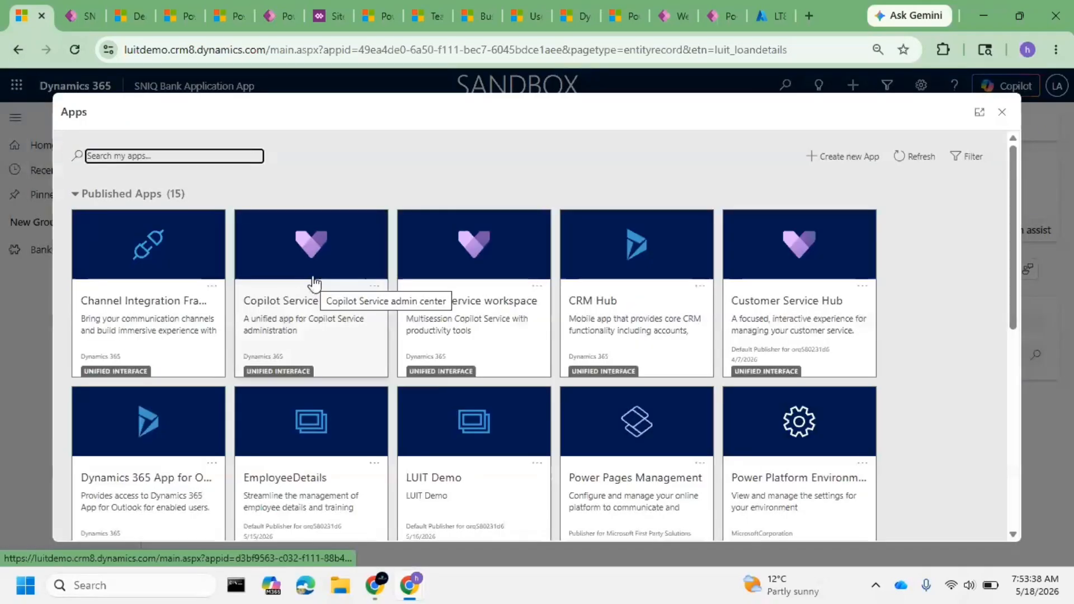
- Find the SNIQ Business app among the published apps and open its role management
scroll(391, 283, "down", 2)
scroll(411, 331, "down", 4)
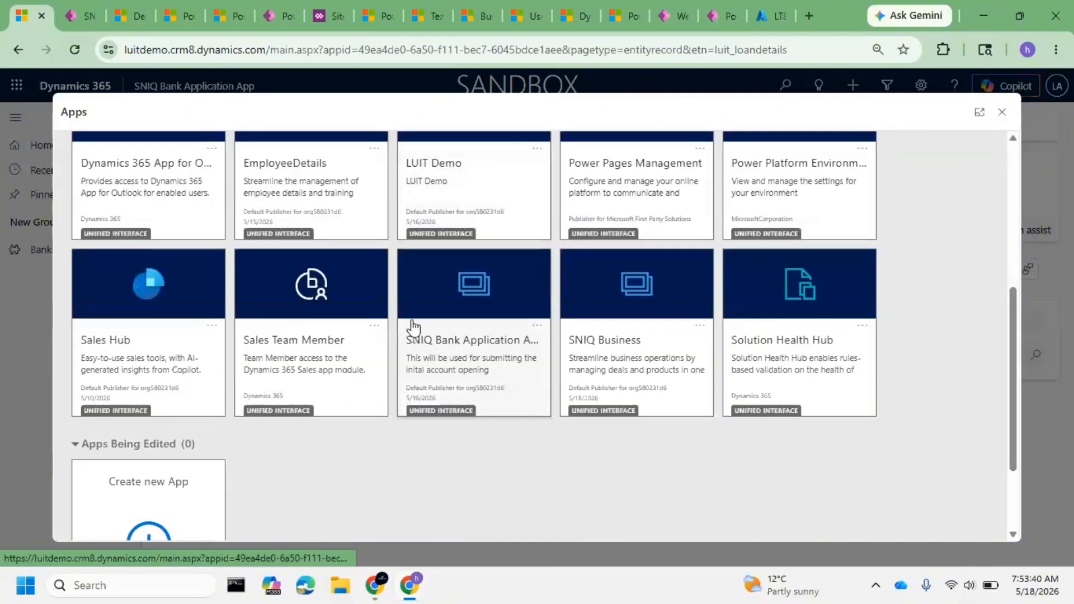
left_click(700, 326)
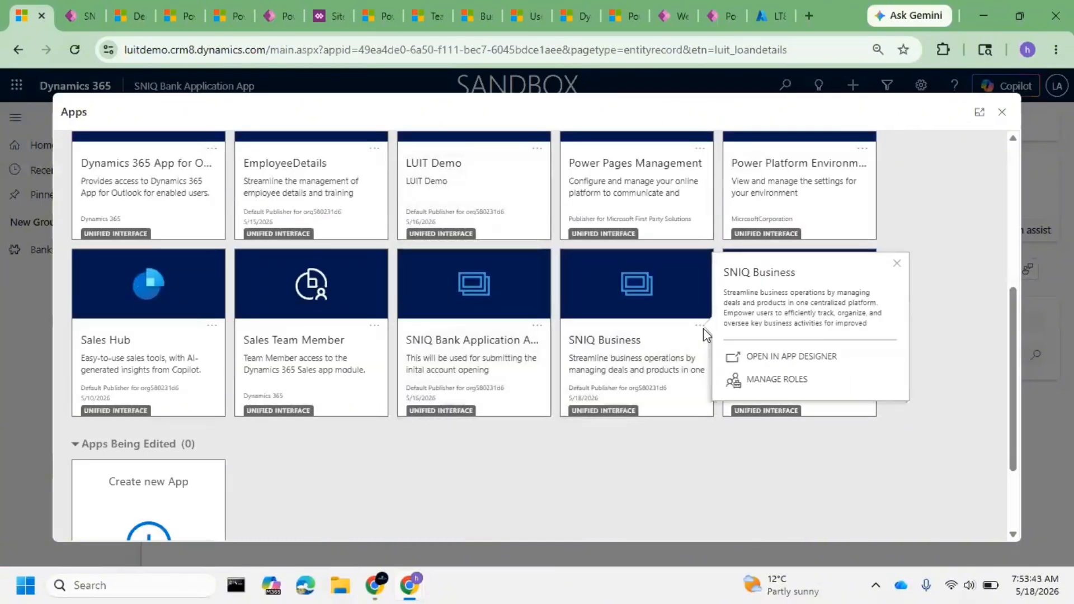
left_click(782, 383)
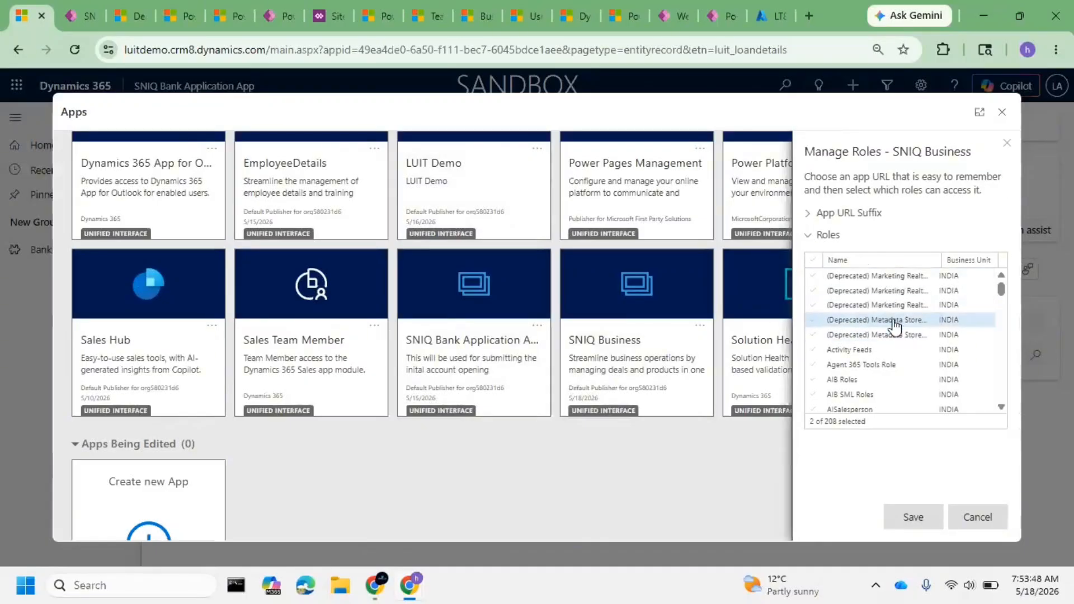
- Select the SNIQ Business Manager and SNIQ Businesss Assistant roles for access to the SNIQ Business app
scroll(892, 327, "down", 3)
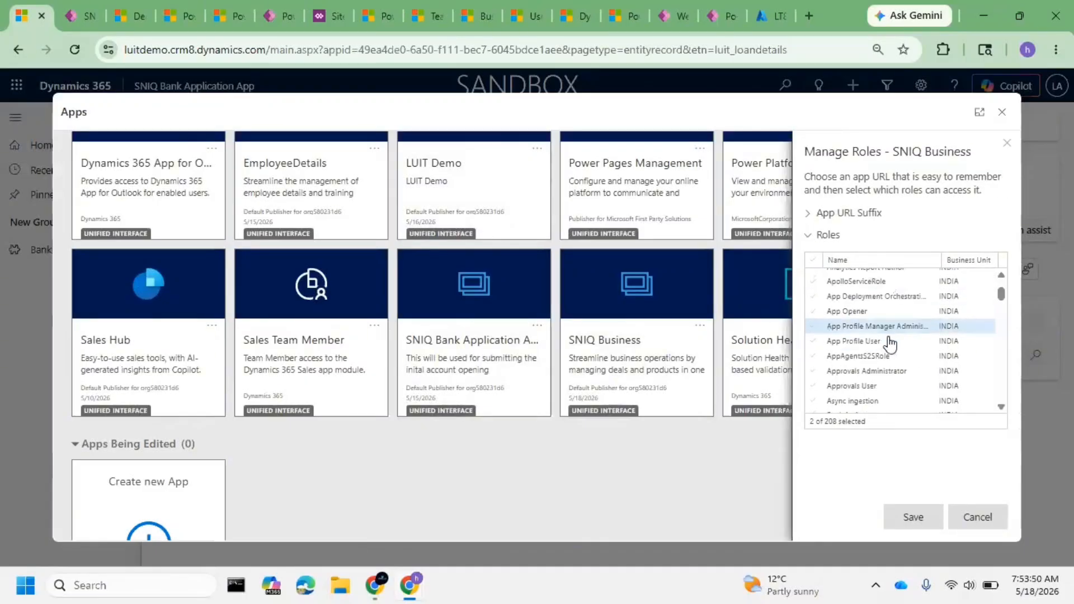
scroll(889, 347, "down", 6)
scroll(901, 358, "down", 20)
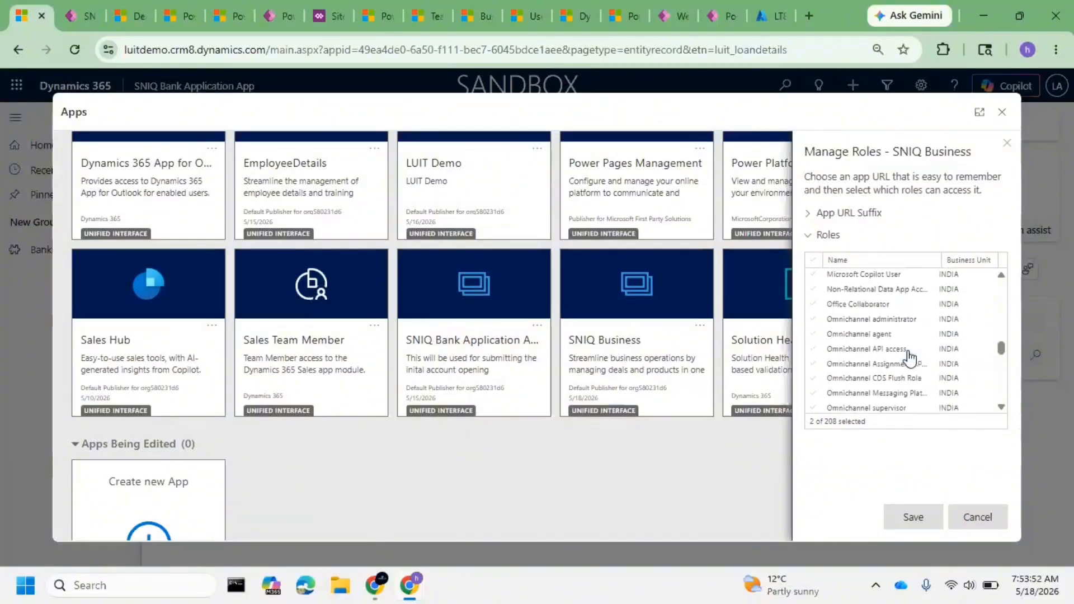
scroll(909, 361, "down", 5)
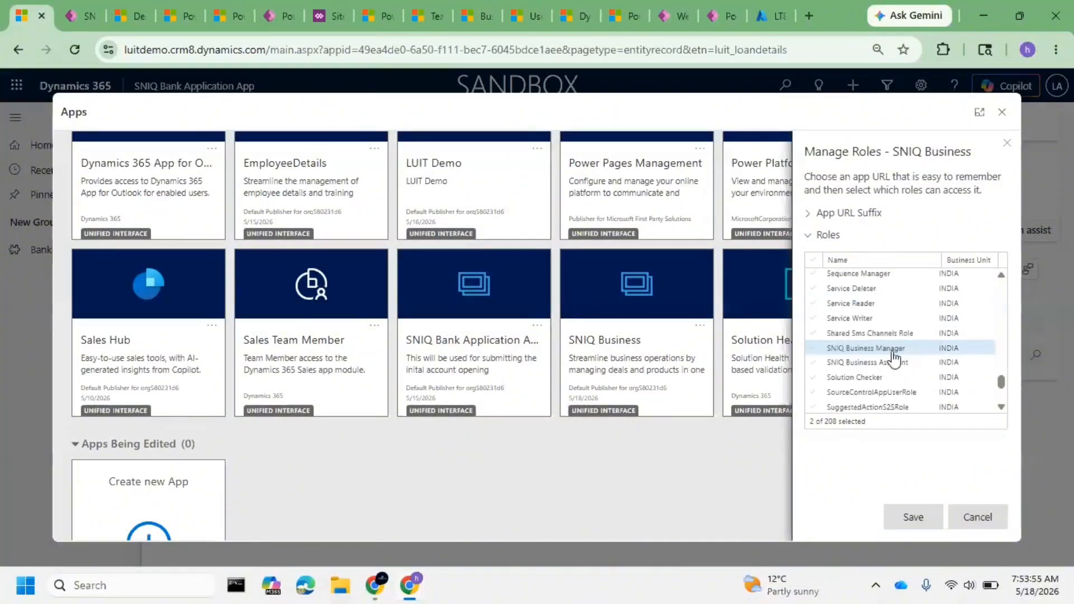
left_click(887, 348)
left_click(898, 364)
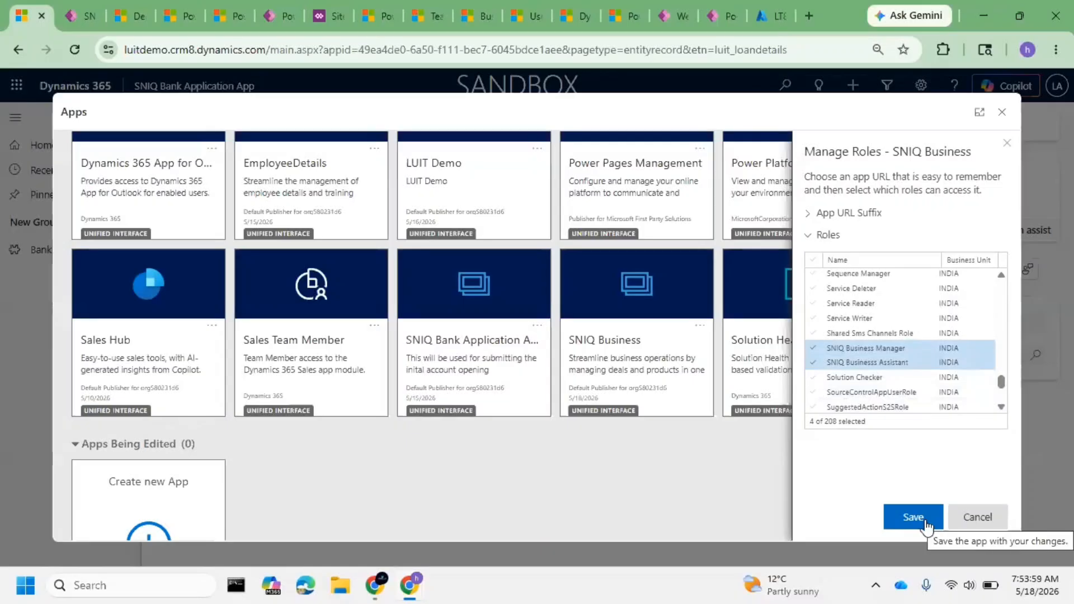
- Check the roles selected for access to the SNIQ Business app and save the role assignment
scroll(998, 392, "down", 4)
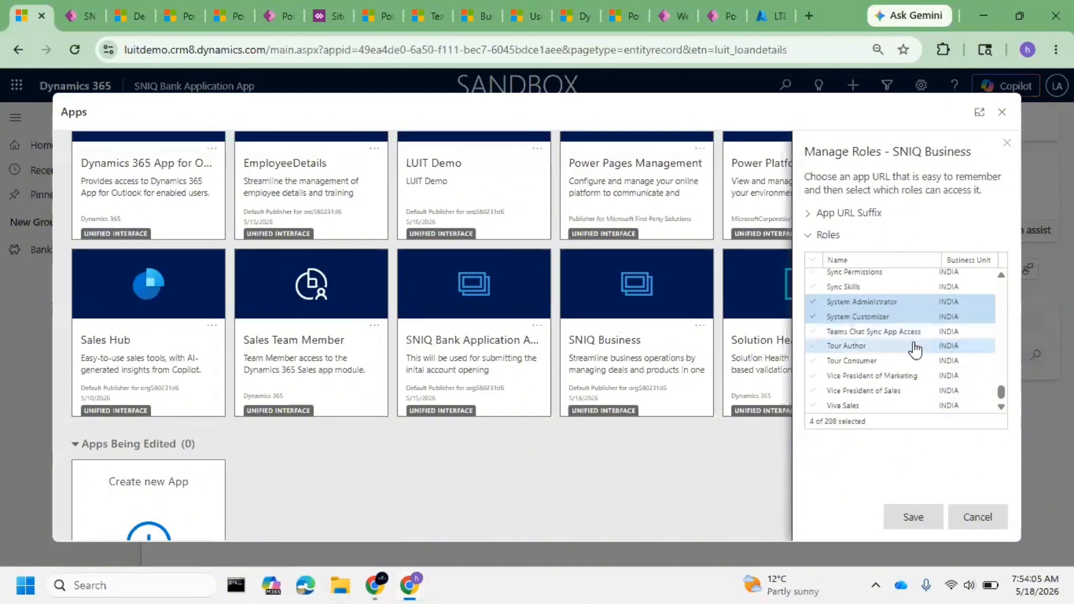
scroll(904, 378, "up", 8)
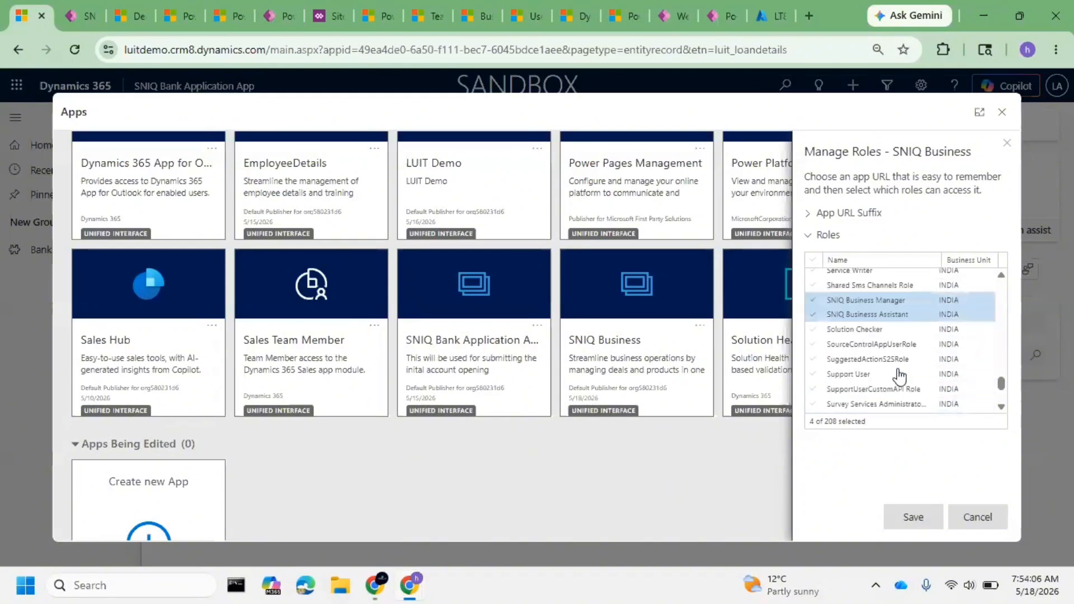
scroll(904, 373, "down", 4)
left_click(915, 518)
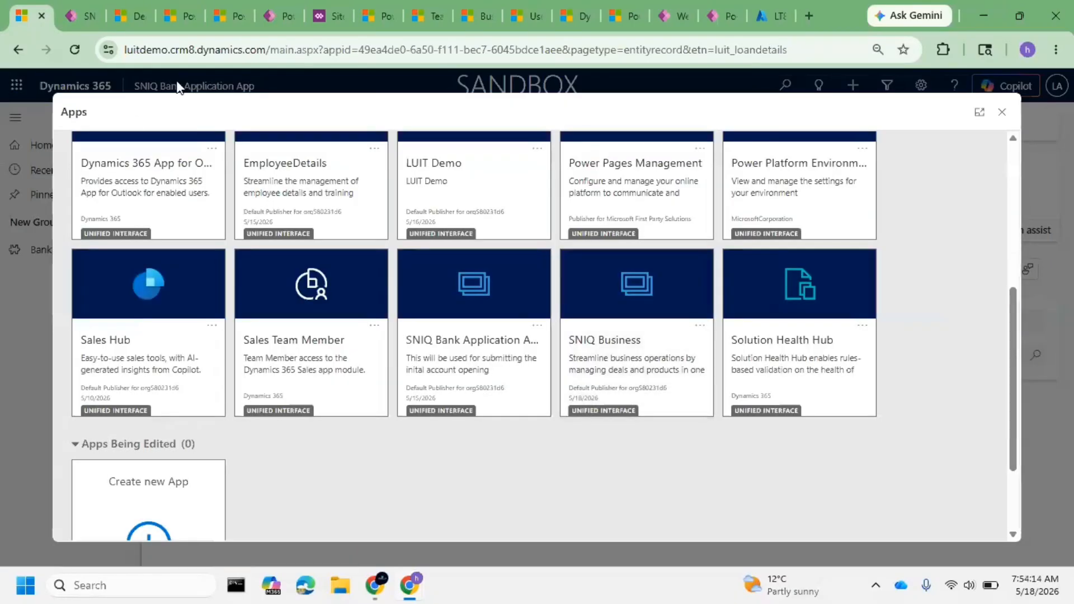
- Switch to the environment's Users page in the Power Platform admin center, refresh the user list and find the practice users
left_click(179, 8)
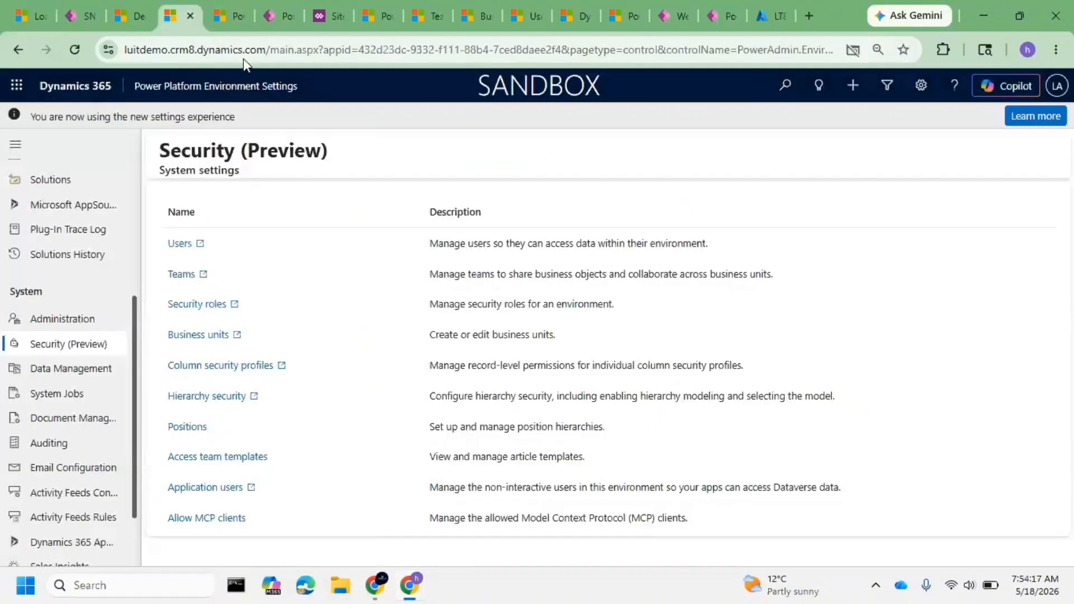
left_click(225, 11)
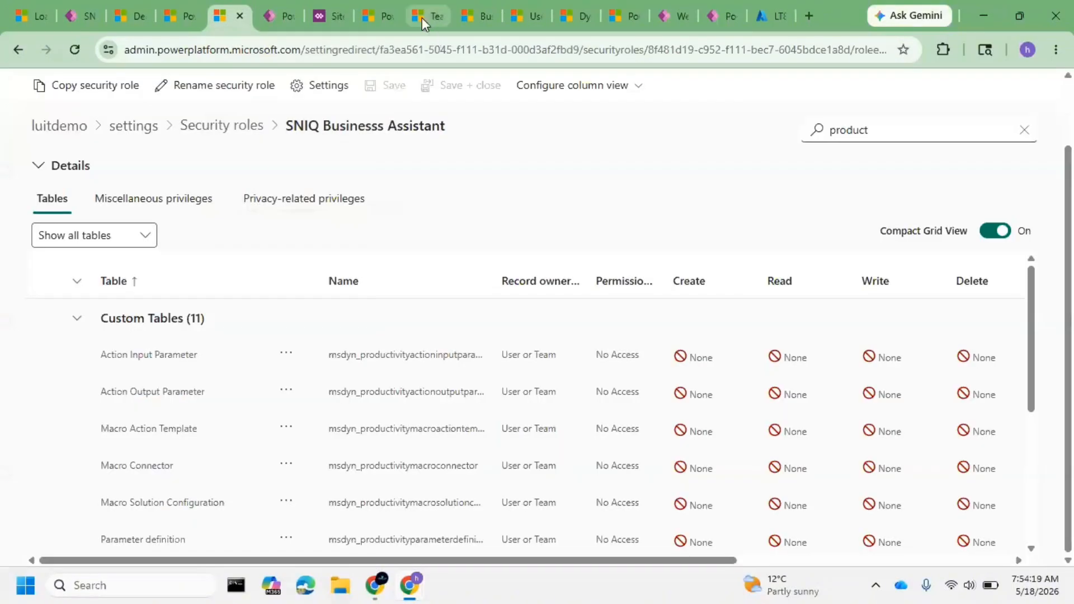
left_click(519, 16)
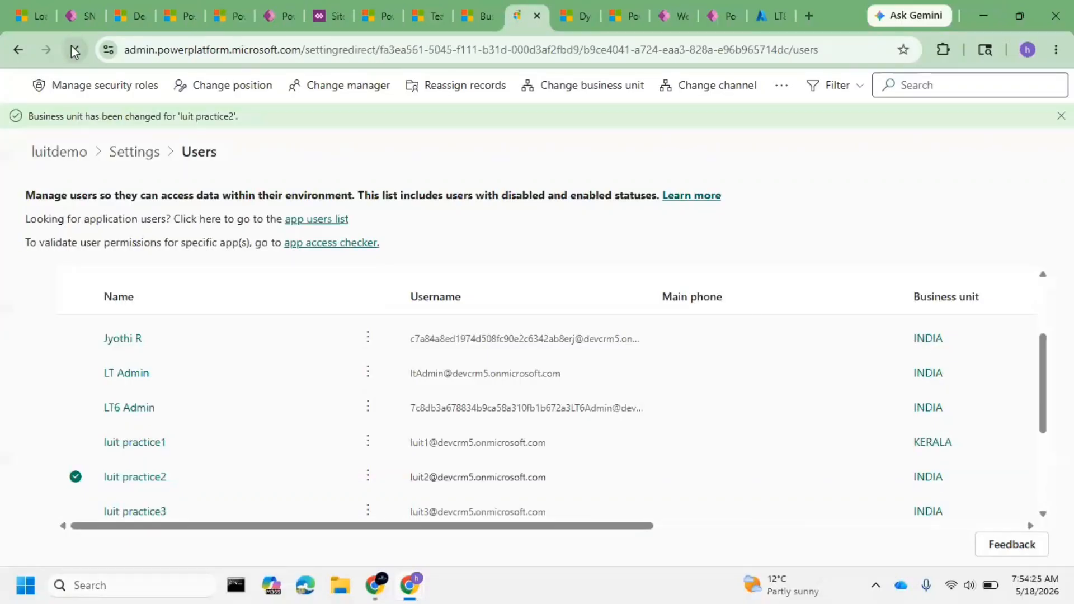
left_click(73, 47)
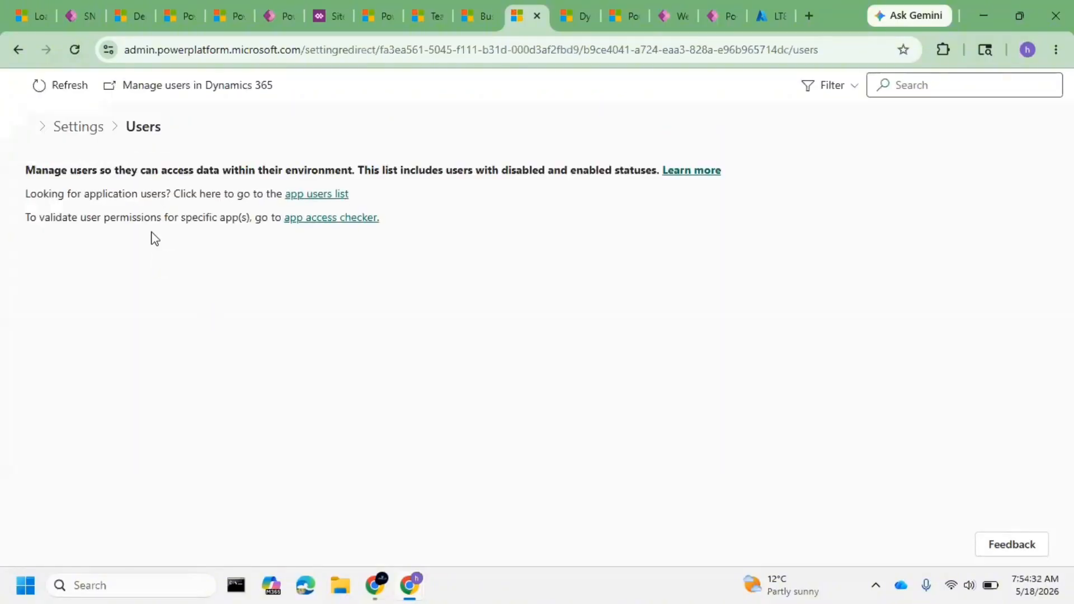
left_click(51, 87)
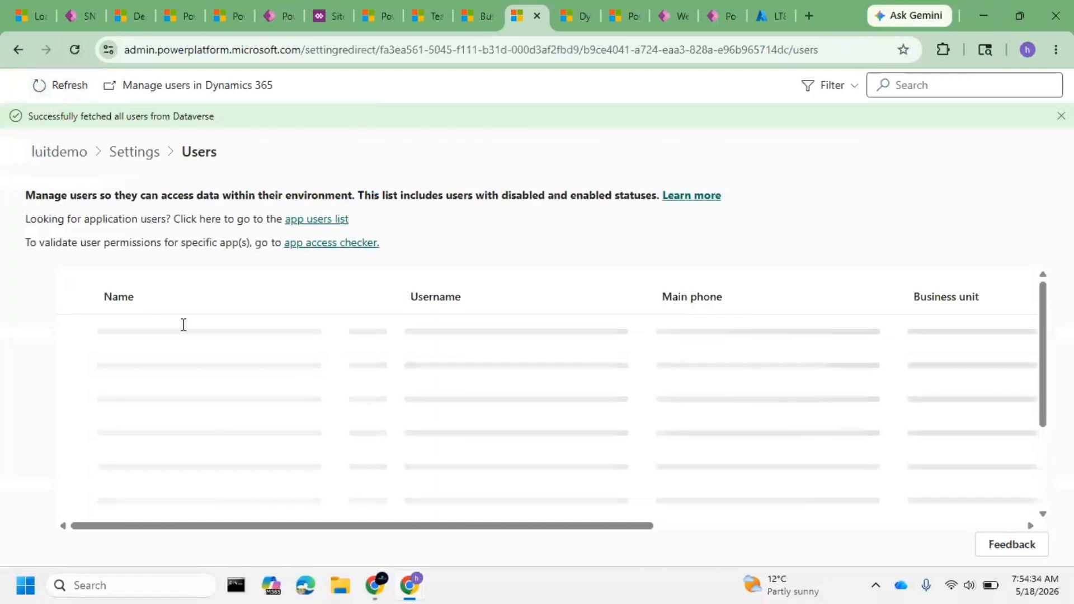
scroll(184, 442, "down", 3)
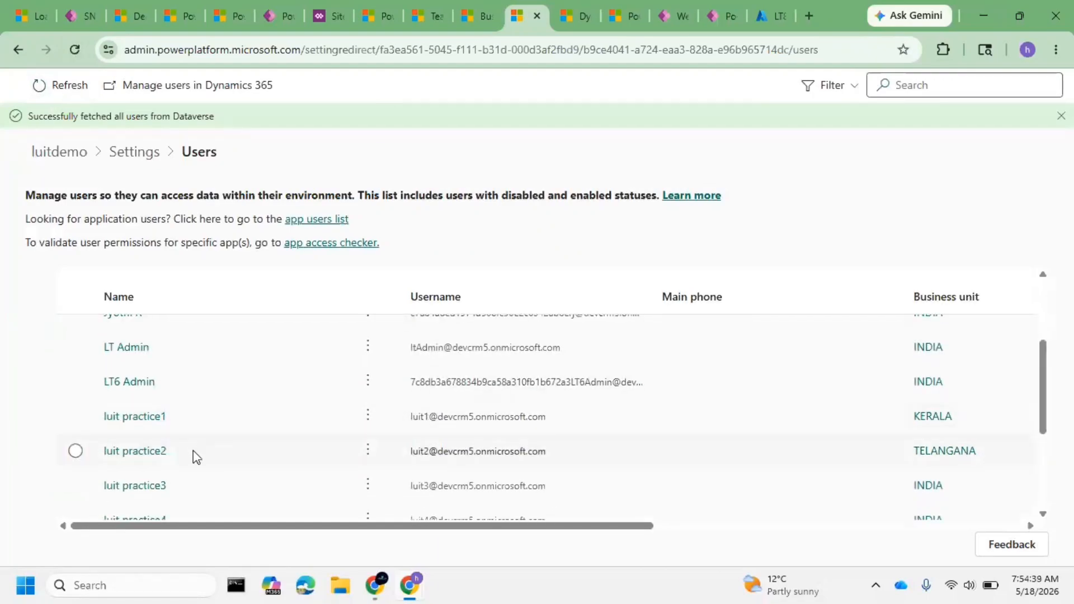
scroll(193, 451, "down", 2)
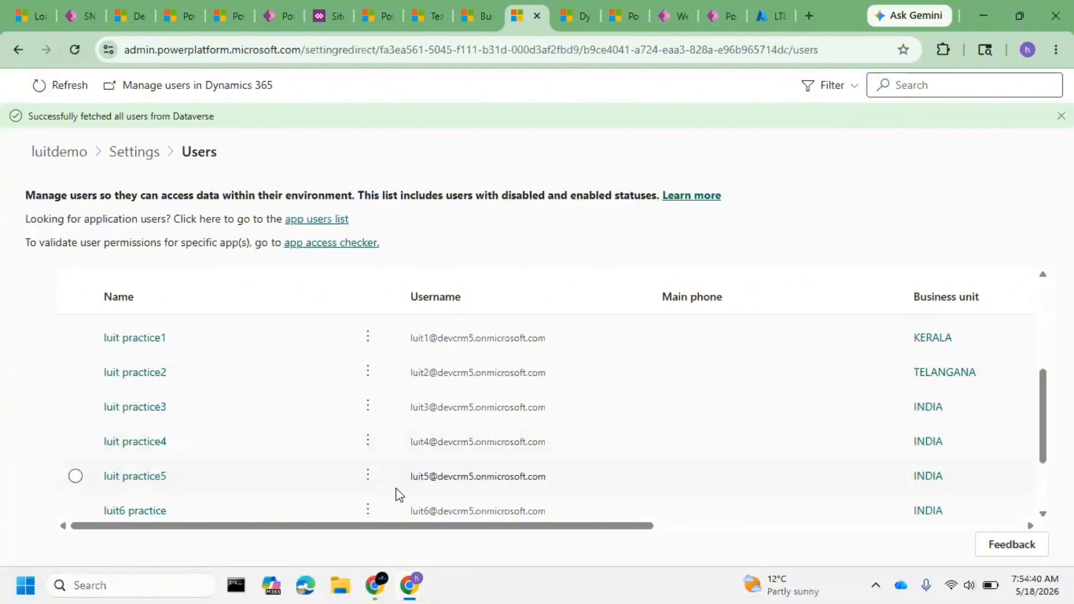
left_click_drag(585, 482, 367, 480)
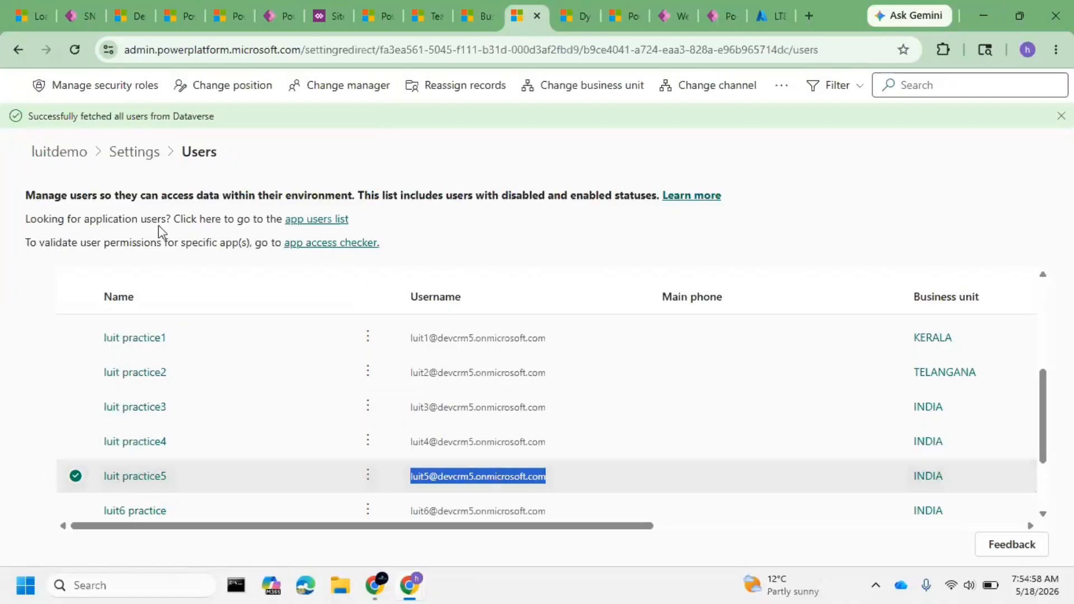
left_click(78, 477)
- Open security role management for the practice user in the KERALA business unit and select the SNIQ Business Manager role
left_click(77, 337)
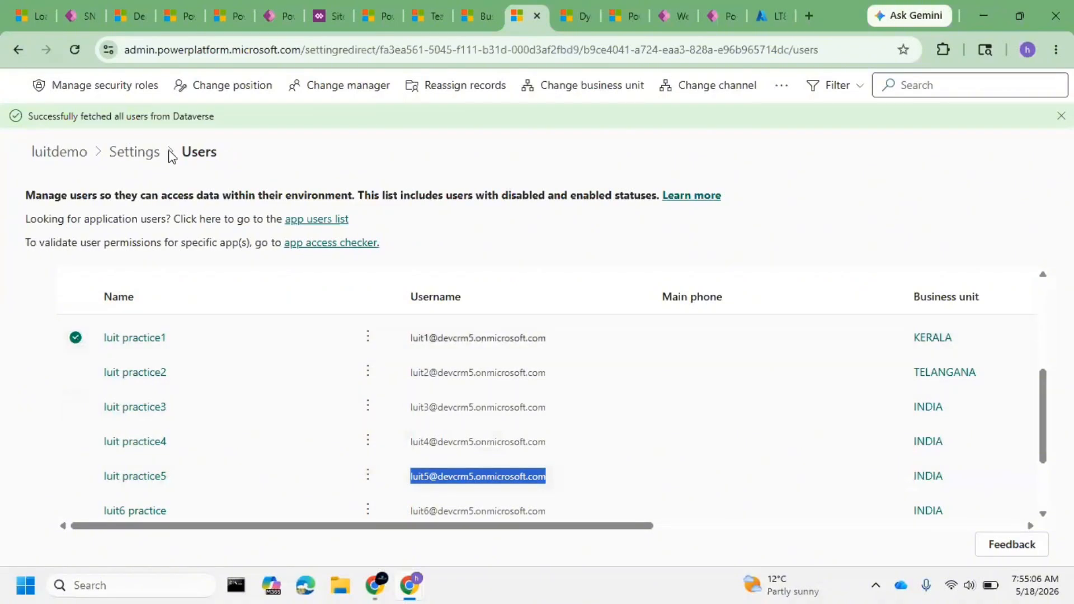
left_click(117, 102)
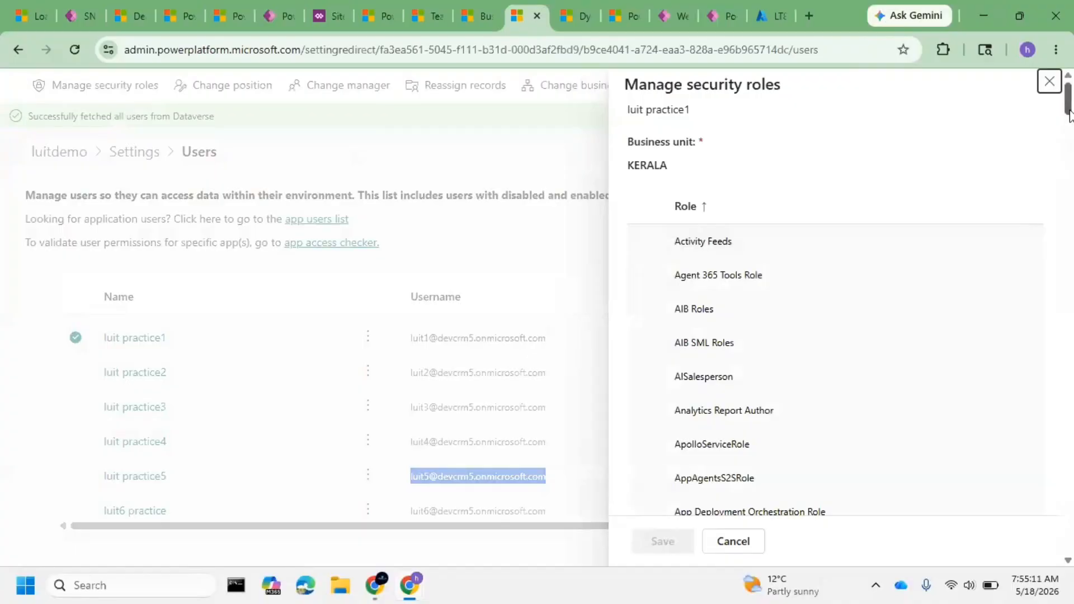
left_click_drag(1070, 117, 1052, 473)
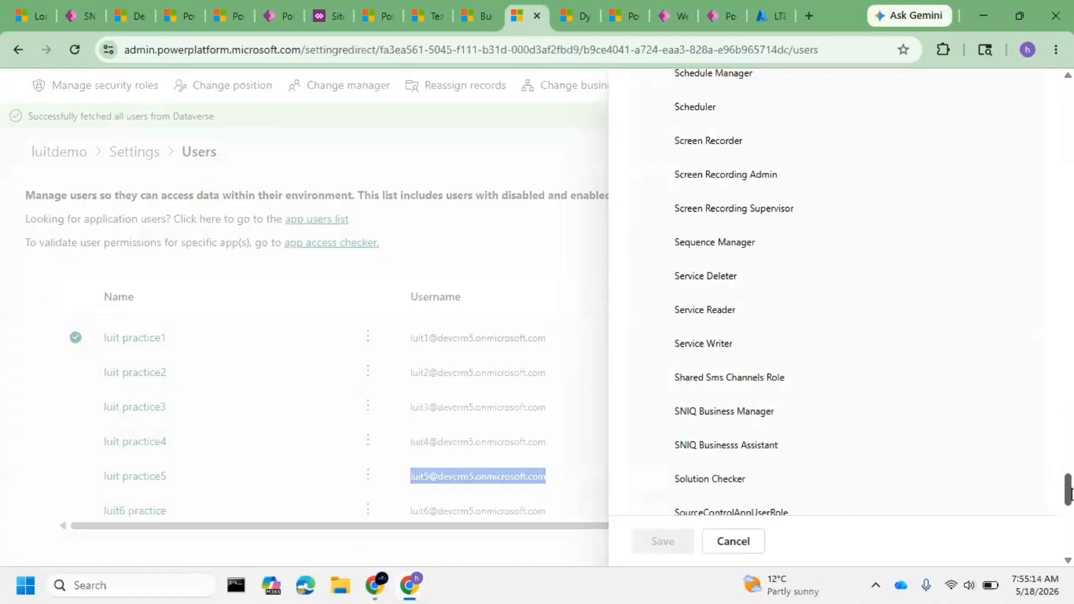
scroll(1069, 490, "down", 1)
left_click(772, 390)
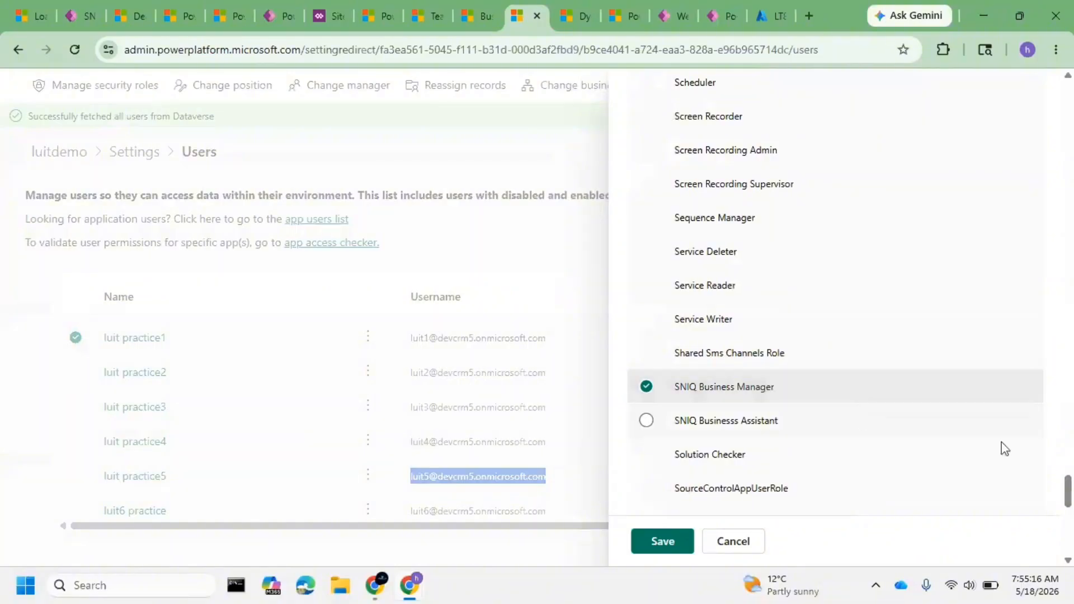
- Deselect the System Customizer role for the KERALA user and review the pending role assignment without saving it
scroll(738, 384, "down", 10)
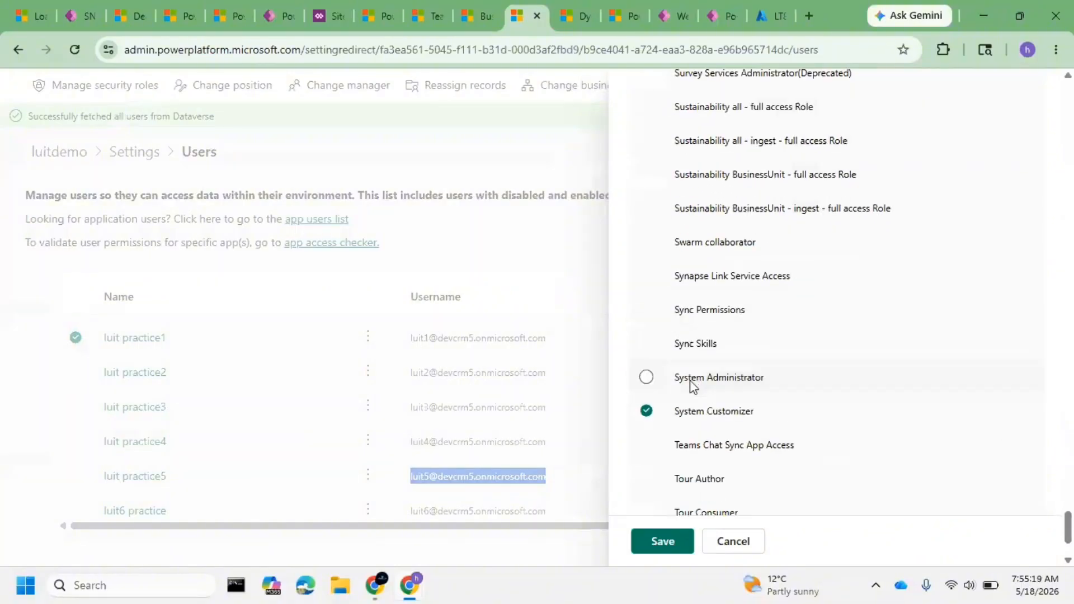
left_click(675, 412)
scroll(940, 448, "down", 3)
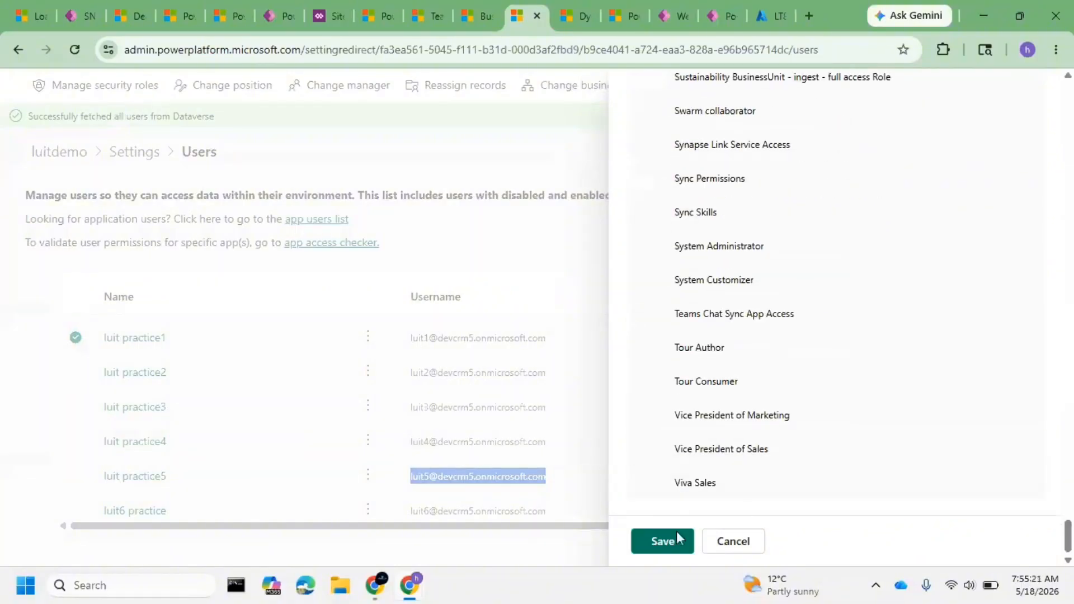
left_click(650, 548)
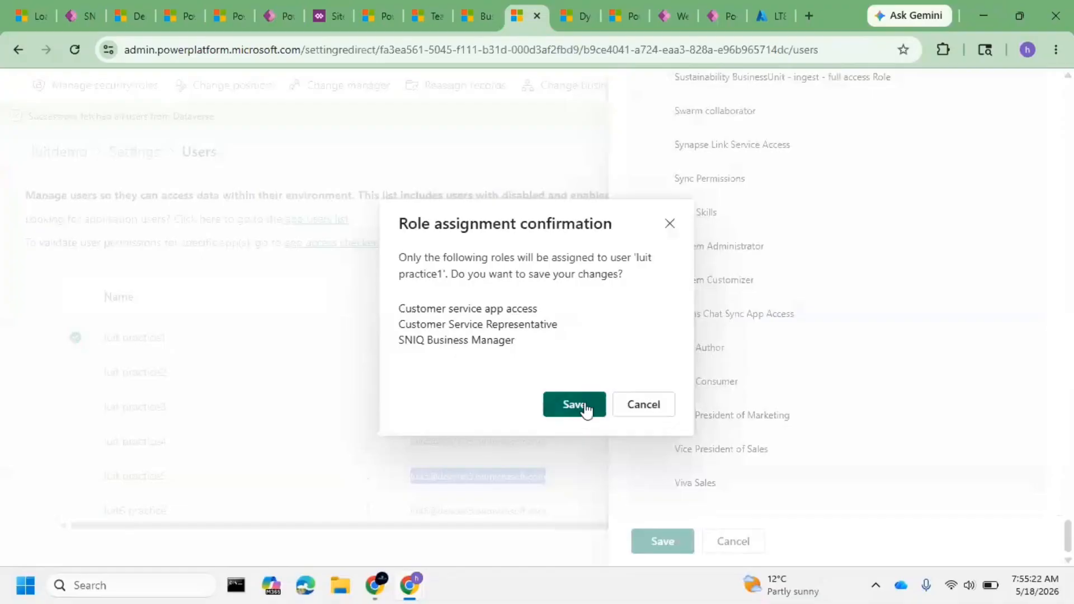
left_click(678, 225)
- Deselect the Customer service app access and Customer Service Representative roles for the KERALA user, and save the role assignment
left_click_drag(1068, 531, 1068, 93)
scroll(890, 295, "down", 20)
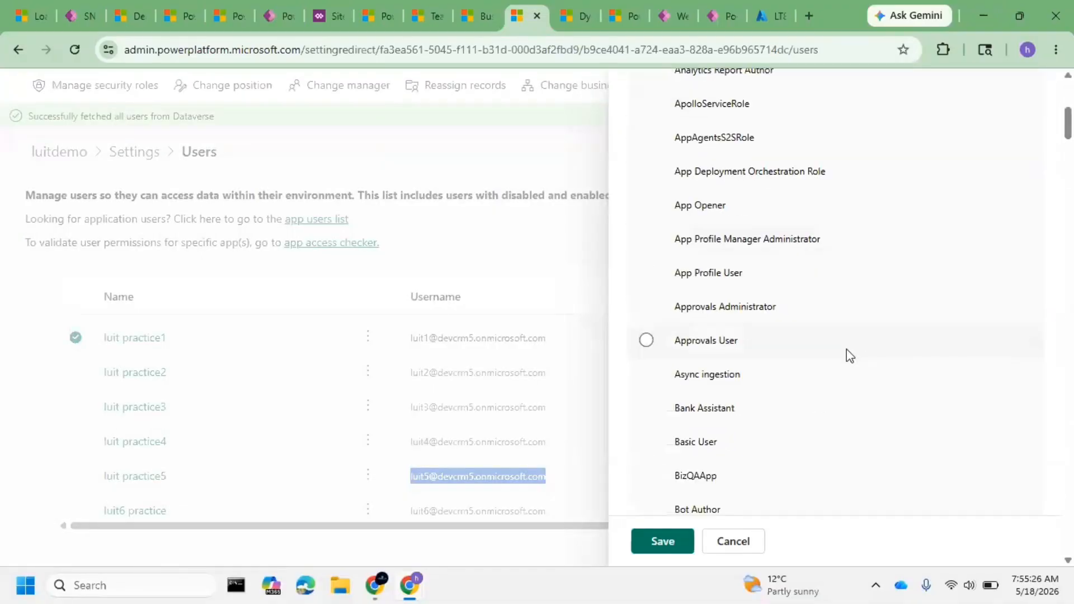
scroll(785, 355, "down", 1)
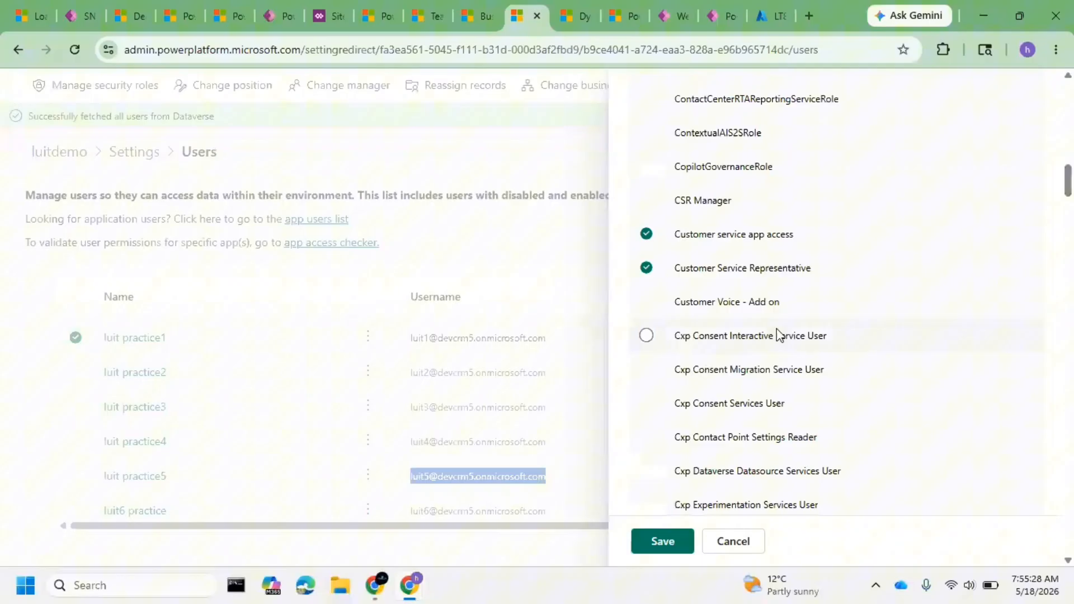
left_click(726, 238)
left_click(729, 263)
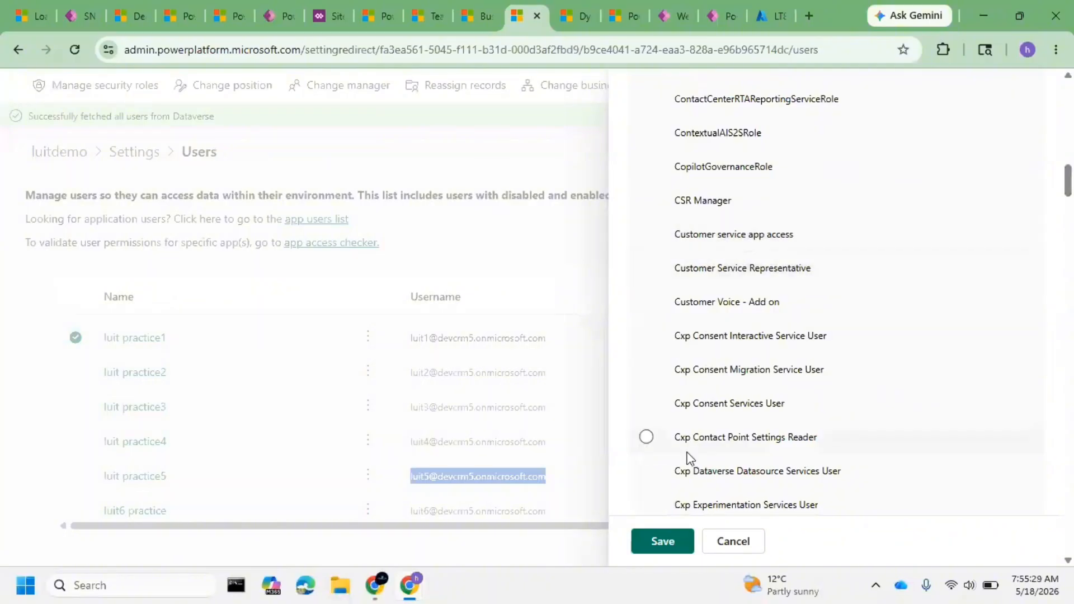
left_click(675, 553)
left_click(572, 405)
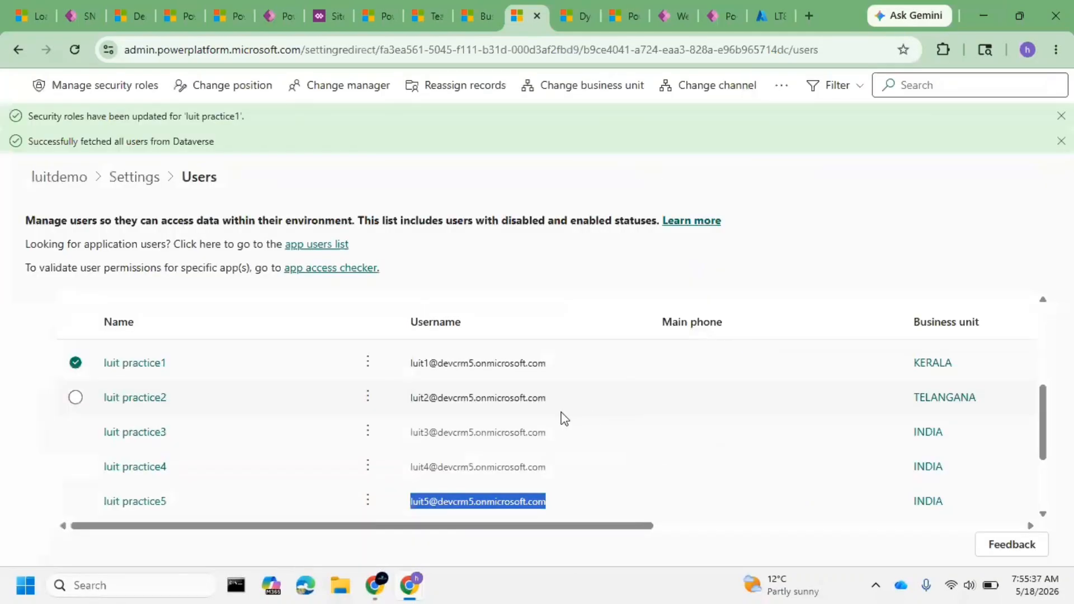
- Assign the SNIQ Businesss Assistant role to the practice user in the TELANGANA business unit and save the role assignment
left_click(78, 362)
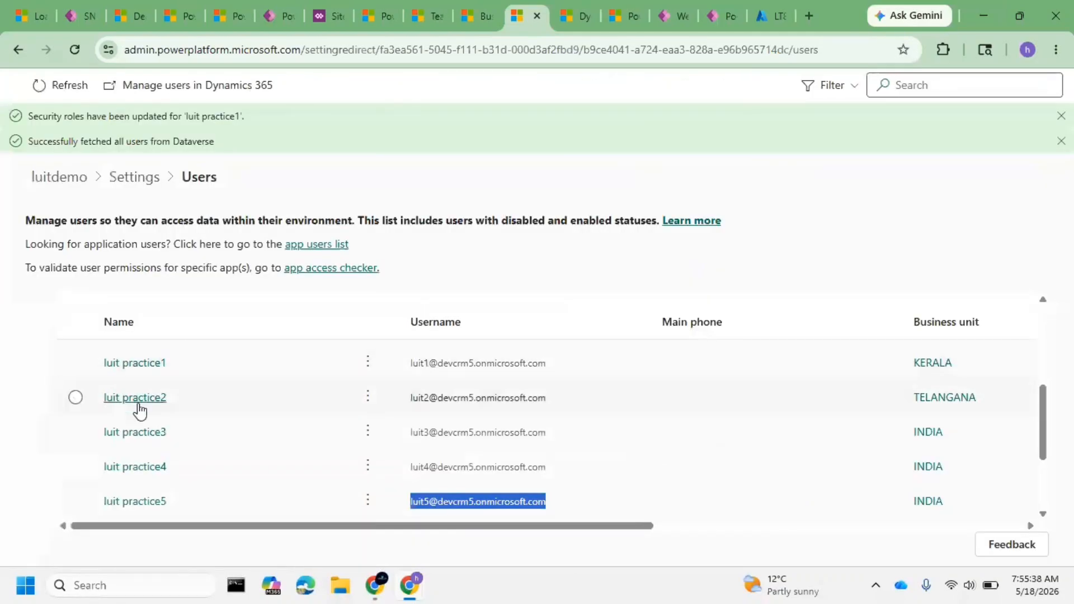
left_click(76, 398)
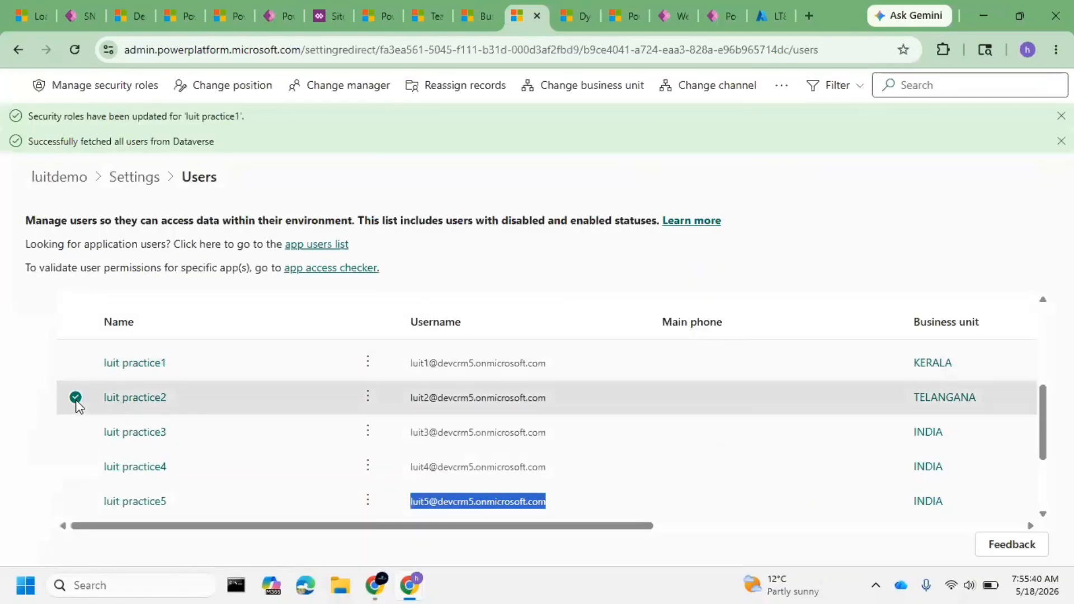
left_click(124, 85)
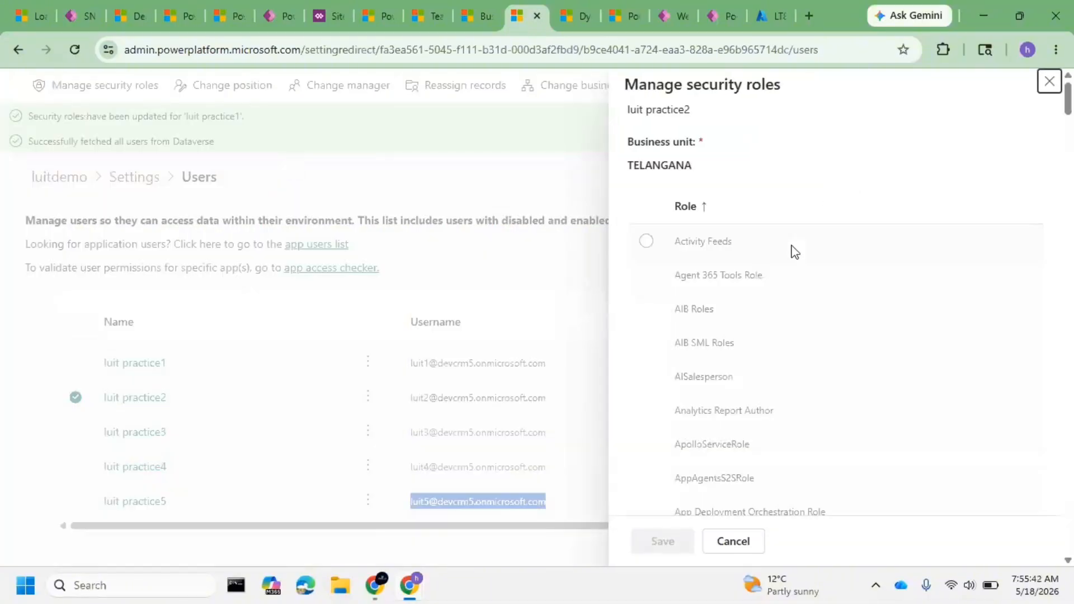
scroll(815, 265, "down", 8)
scroll(860, 296, "down", 20)
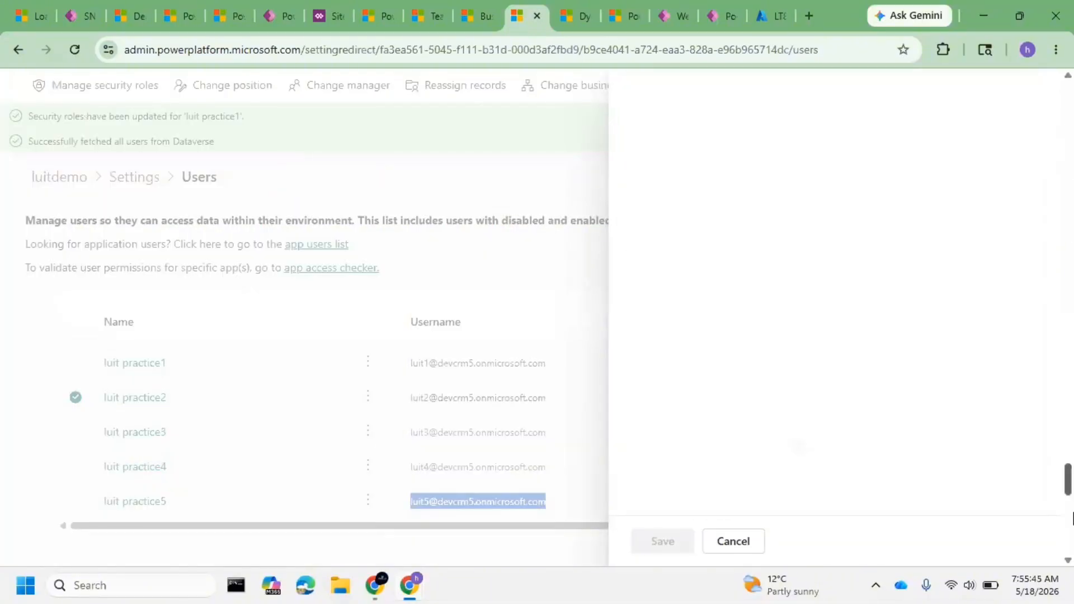
scroll(752, 376, "up", 5)
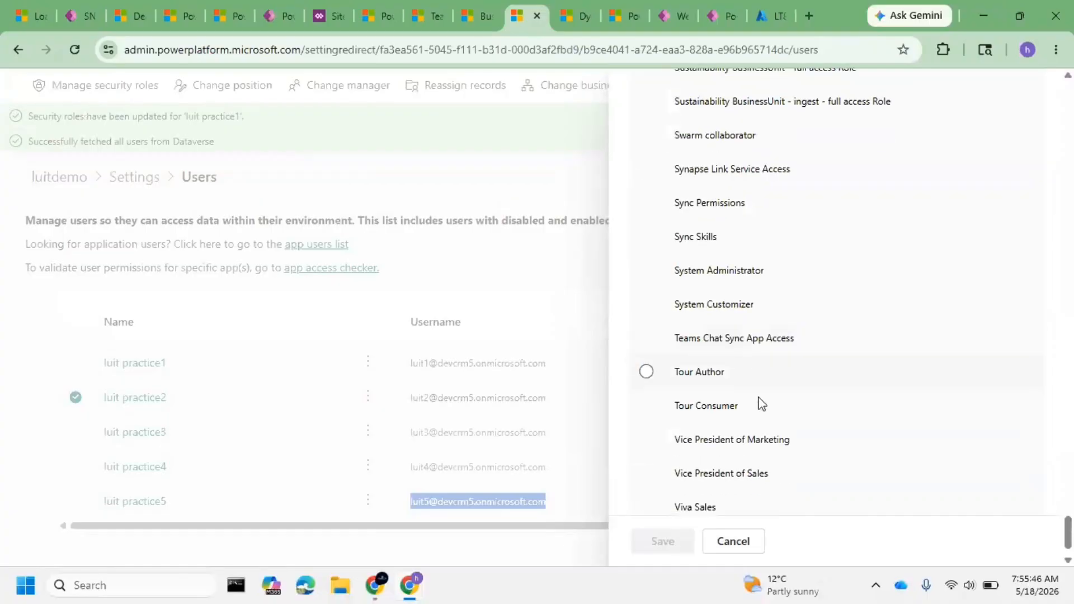
scroll(761, 402, "up", 5)
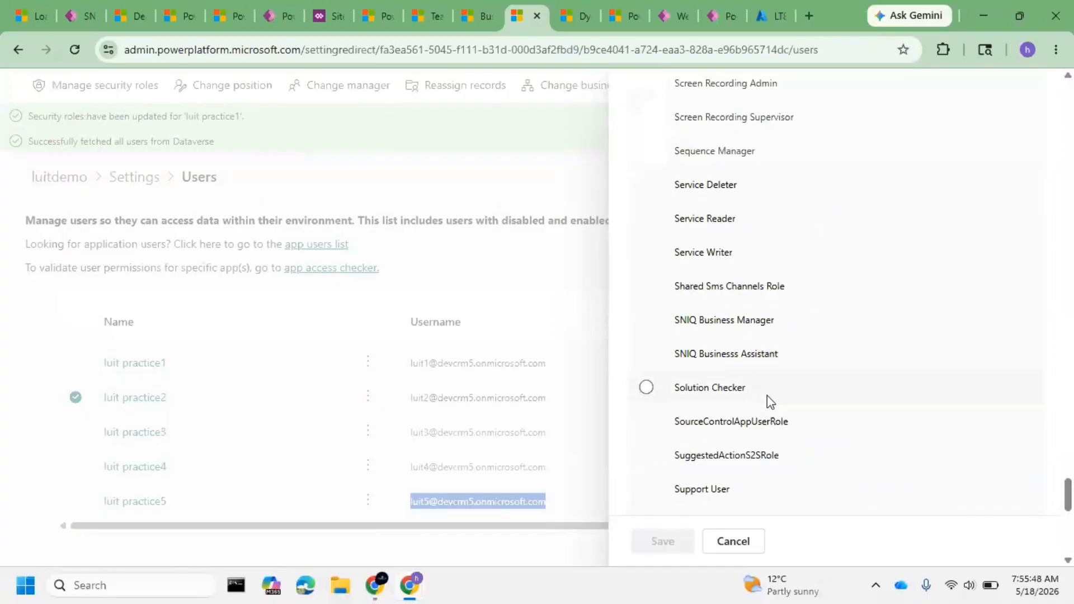
left_click(767, 351)
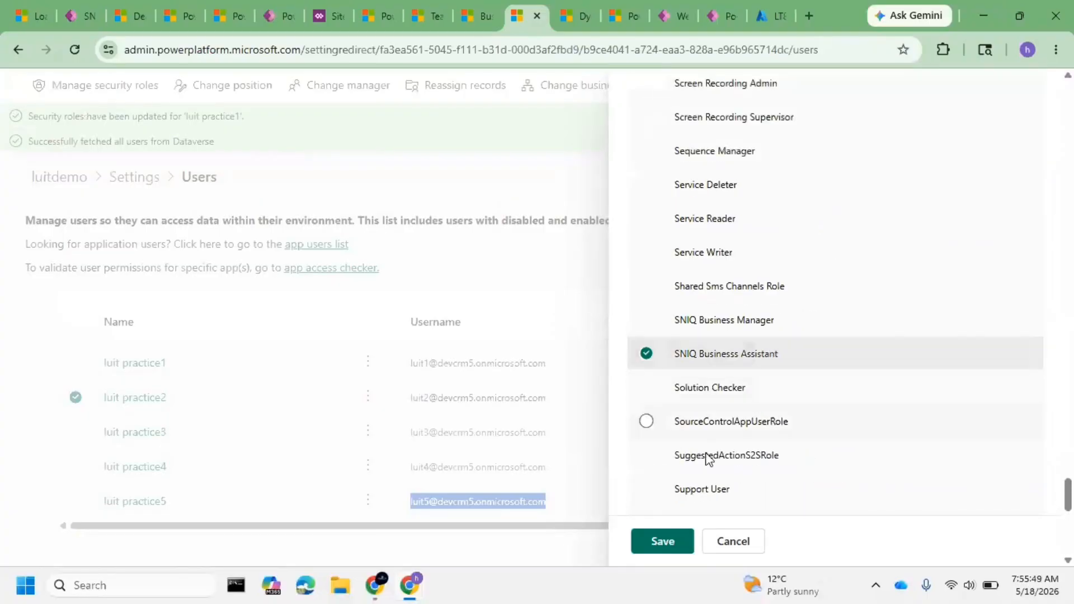
left_click(665, 541)
left_click(588, 413)
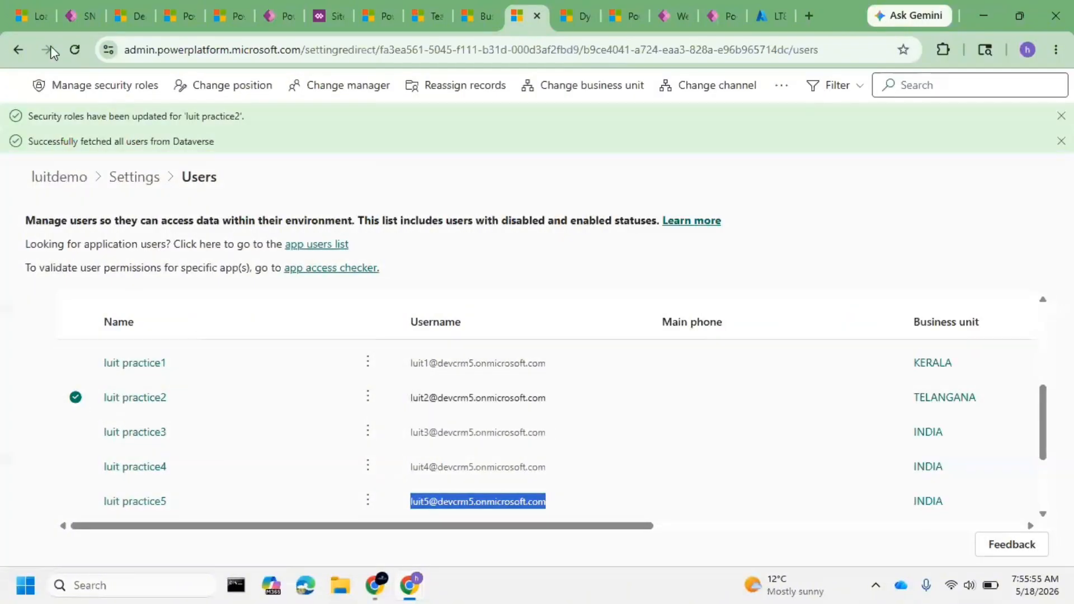
- Switch back to the SNIQ Bank Application App in Dynamics 365, reload it and bring up the list of apps again
left_click(28, 18)
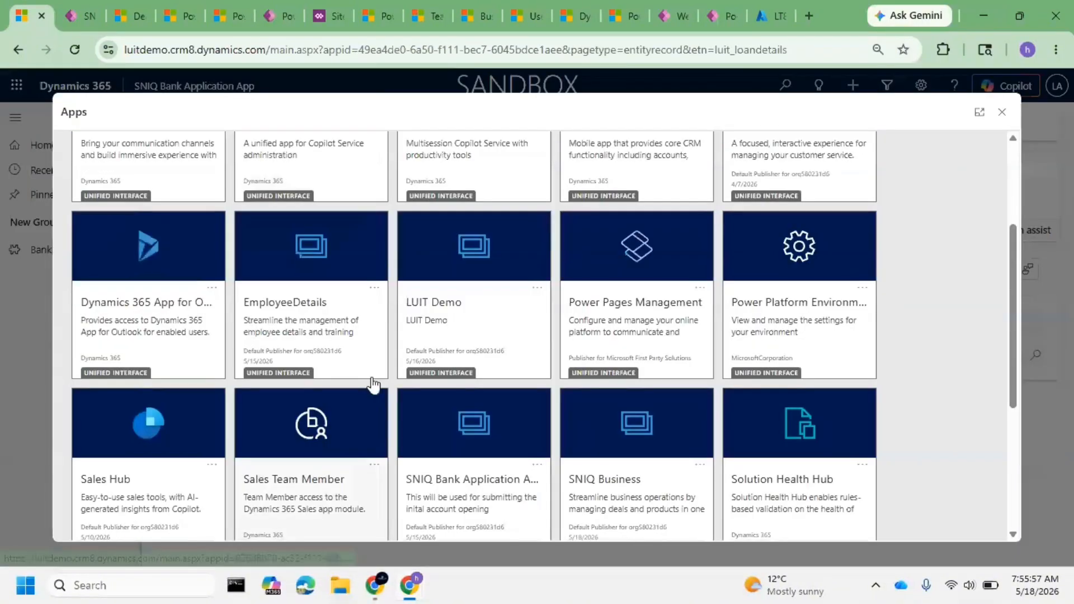
left_click(1002, 112)
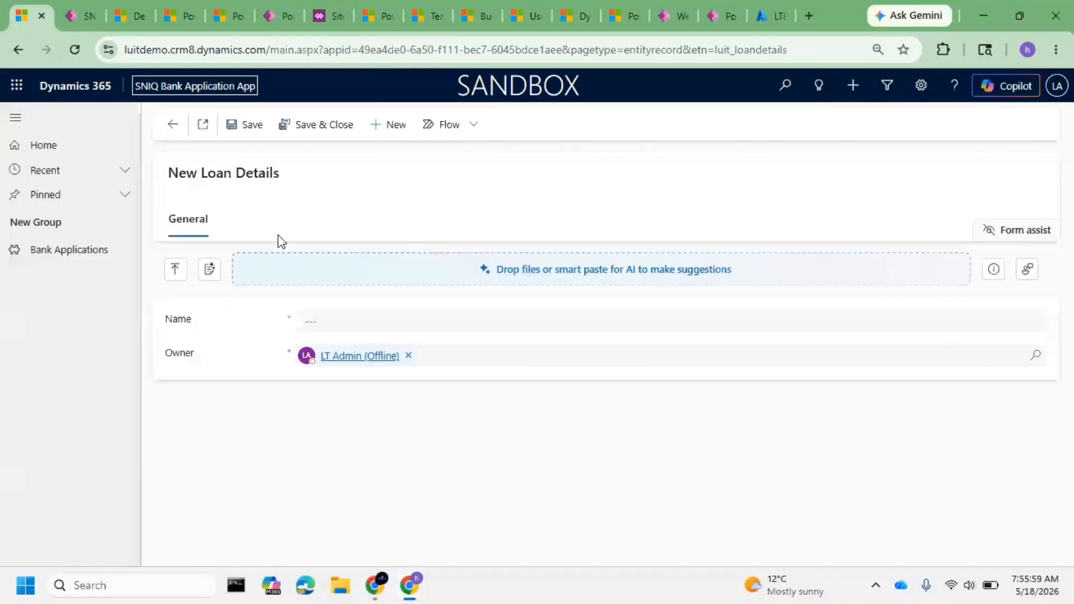
left_click(74, 50)
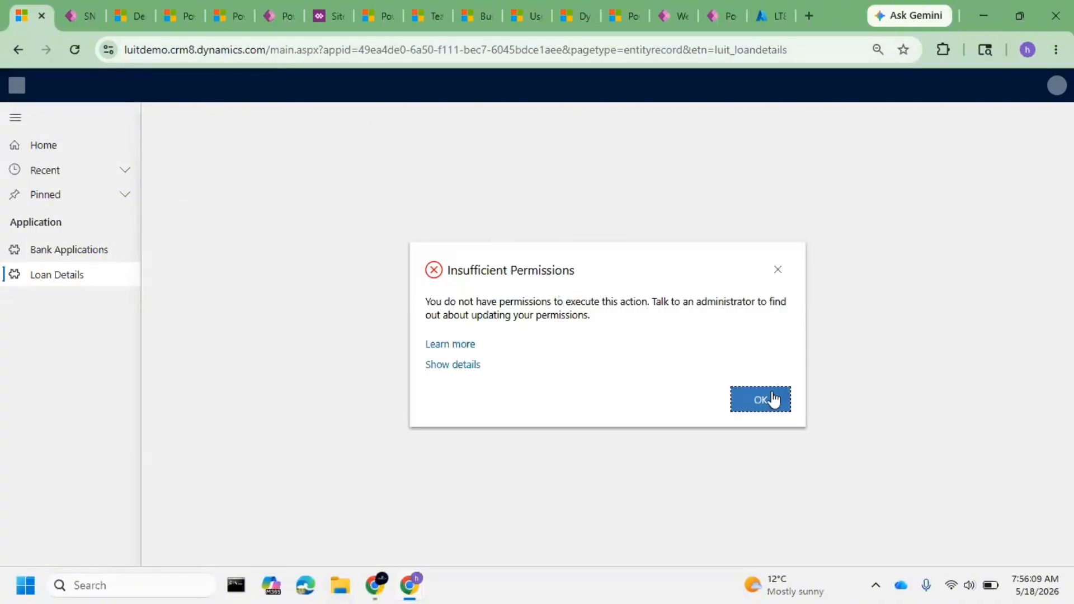
left_click(736, 399)
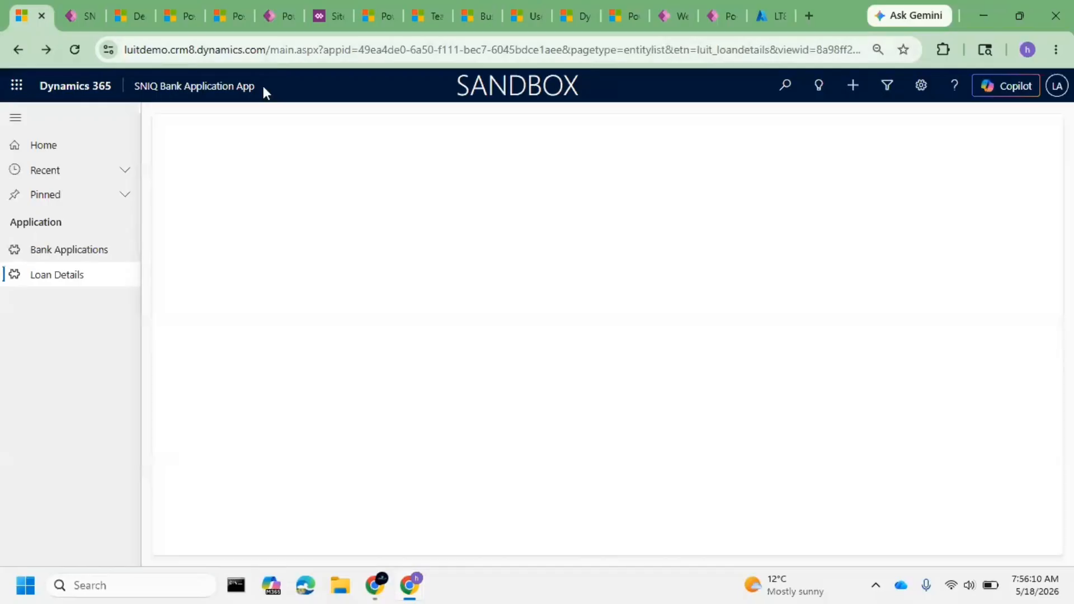
left_click(206, 92)
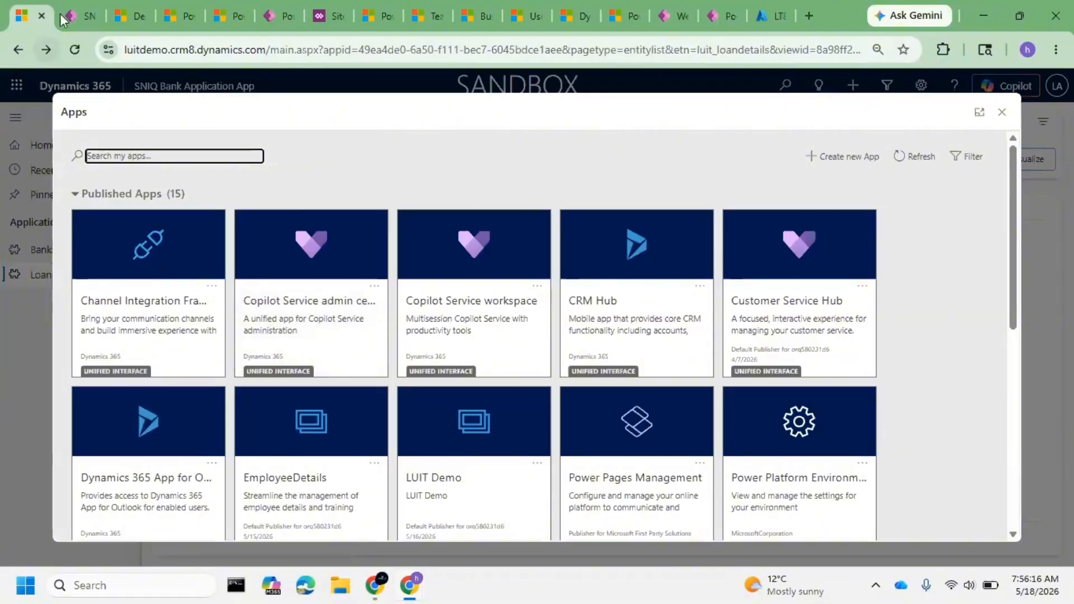
- Switch to the Power Apps designer and play the SNIQ Business app, then check the Bank Assistant role's Loan Details privileges in the admin center
left_click(66, 18)
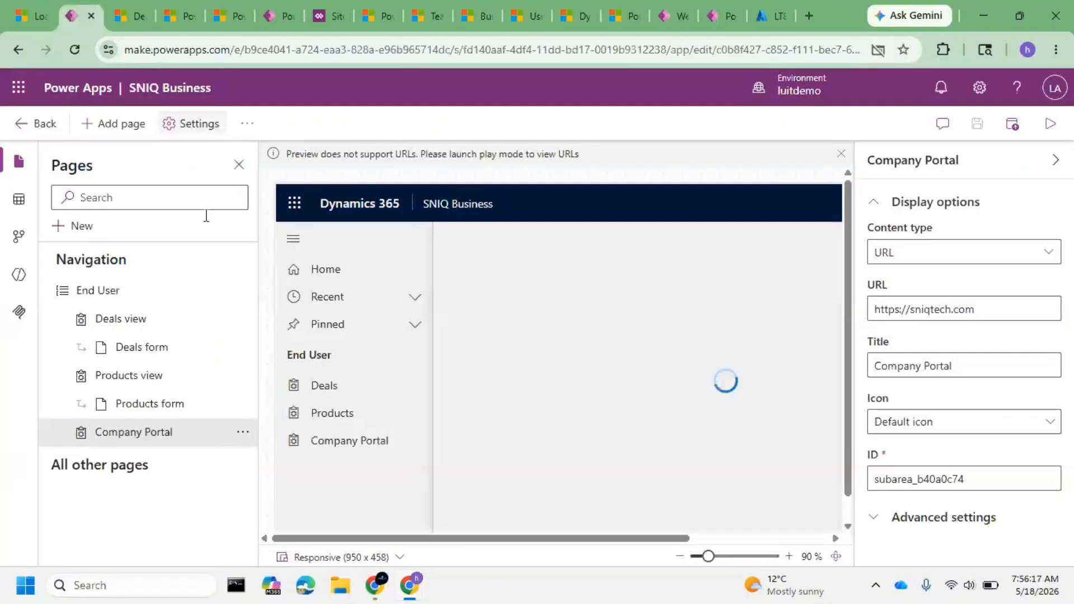
left_click(1057, 130)
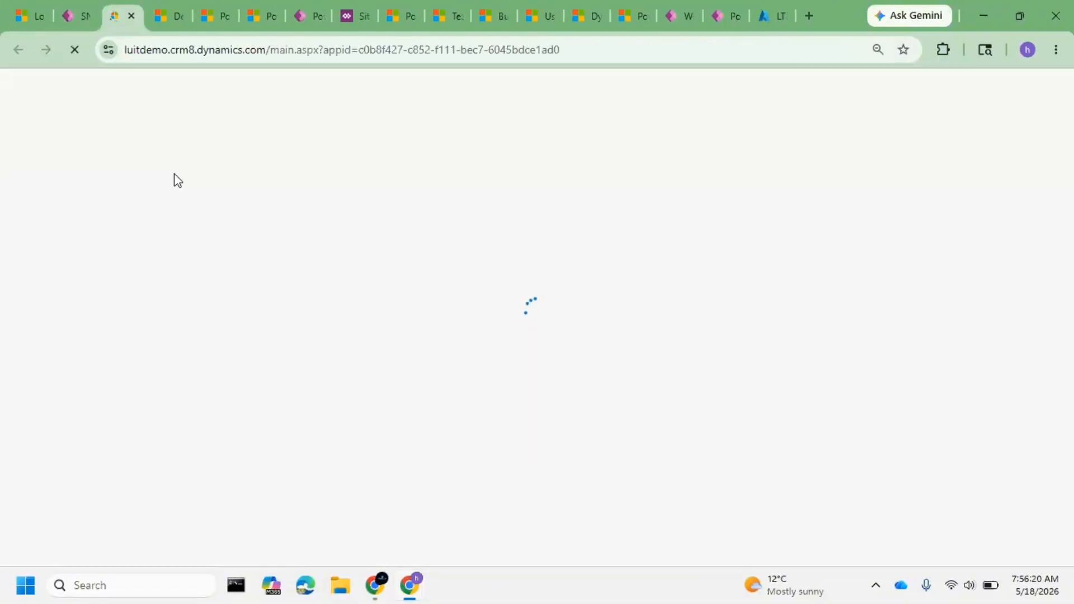
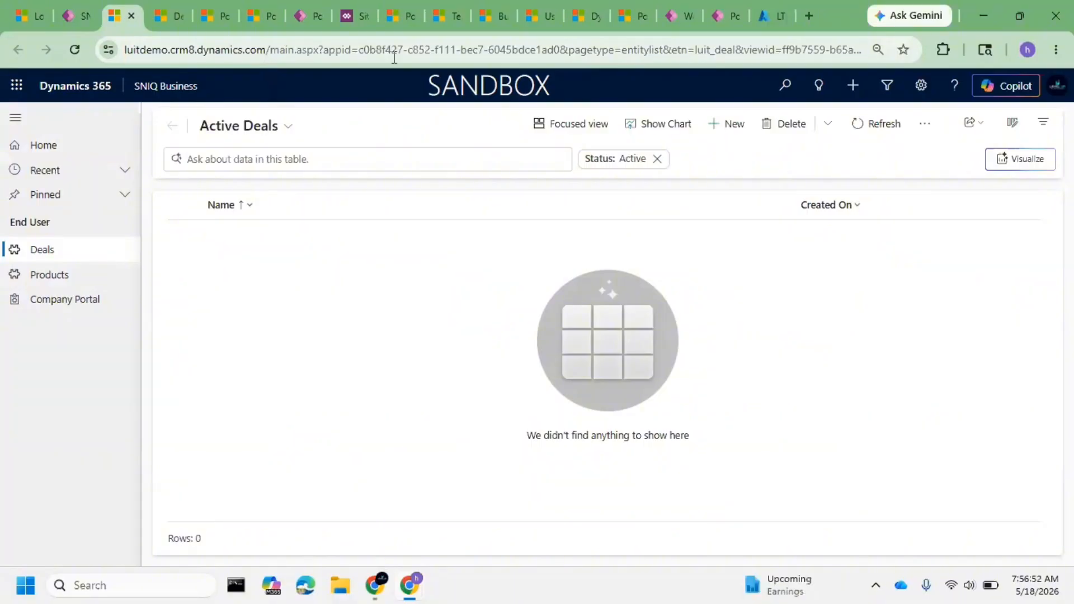
left_click(398, 18)
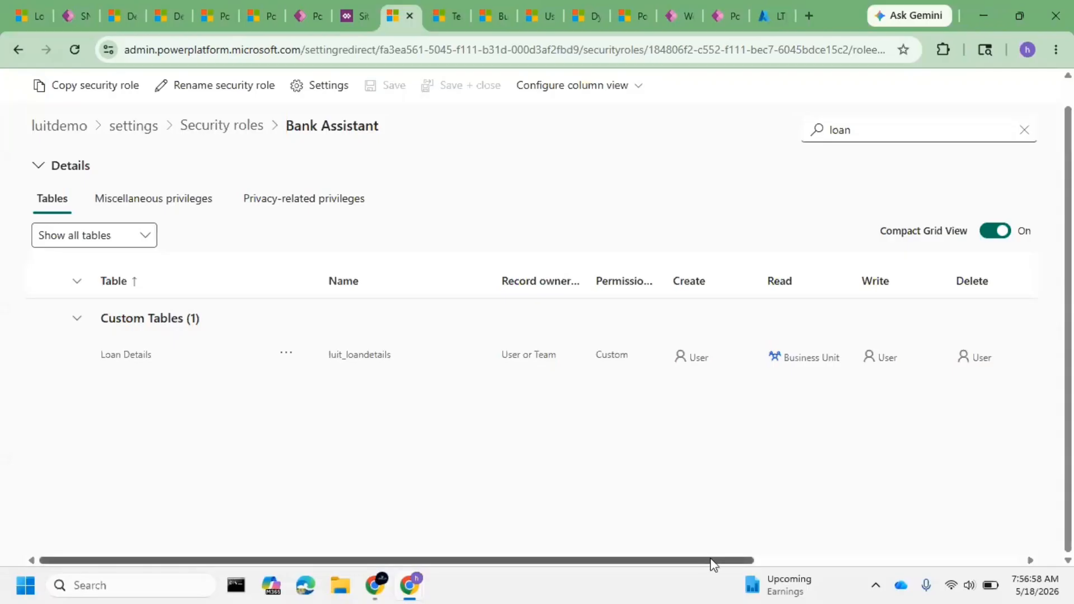
left_click_drag(712, 560, 1051, 536)
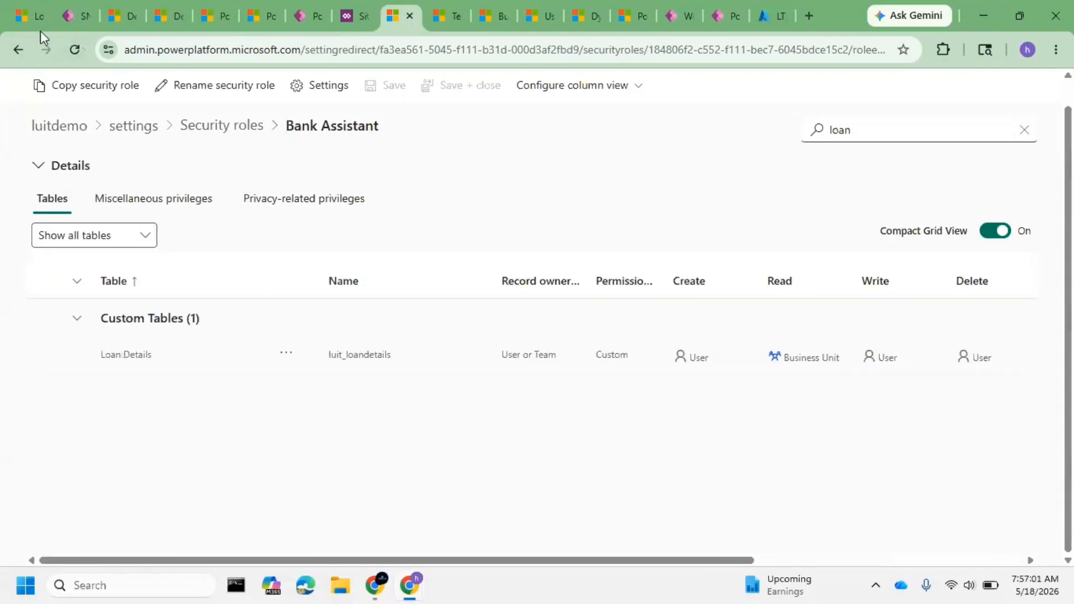
- Return to the SNIQ Bank Application App in Dynamics 365 and switch from it to the SNIQ Business app
left_click(21, 26)
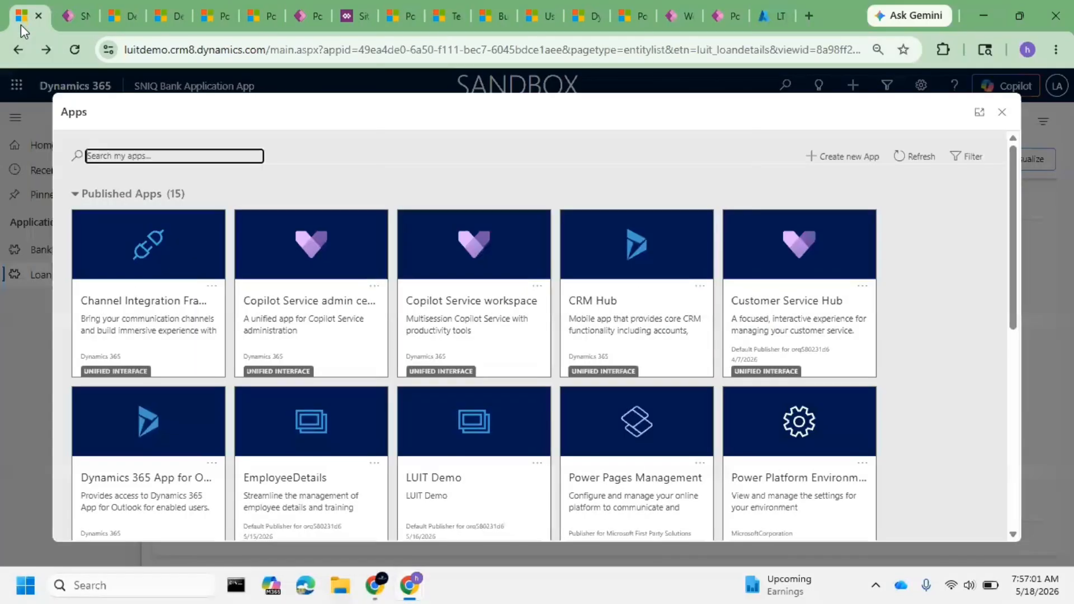
left_click(1002, 112)
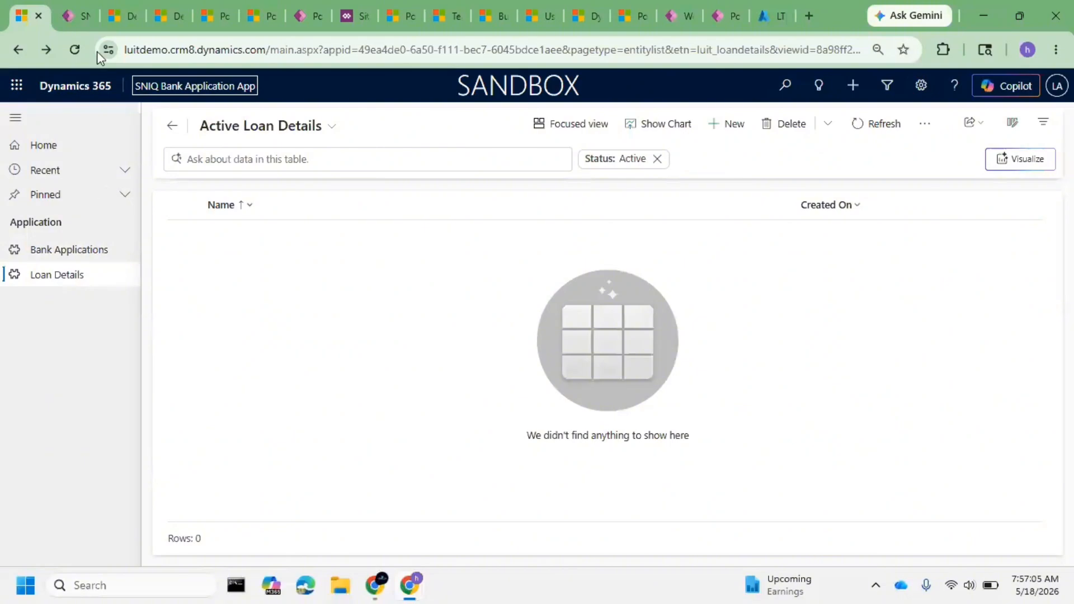
left_click(179, 90)
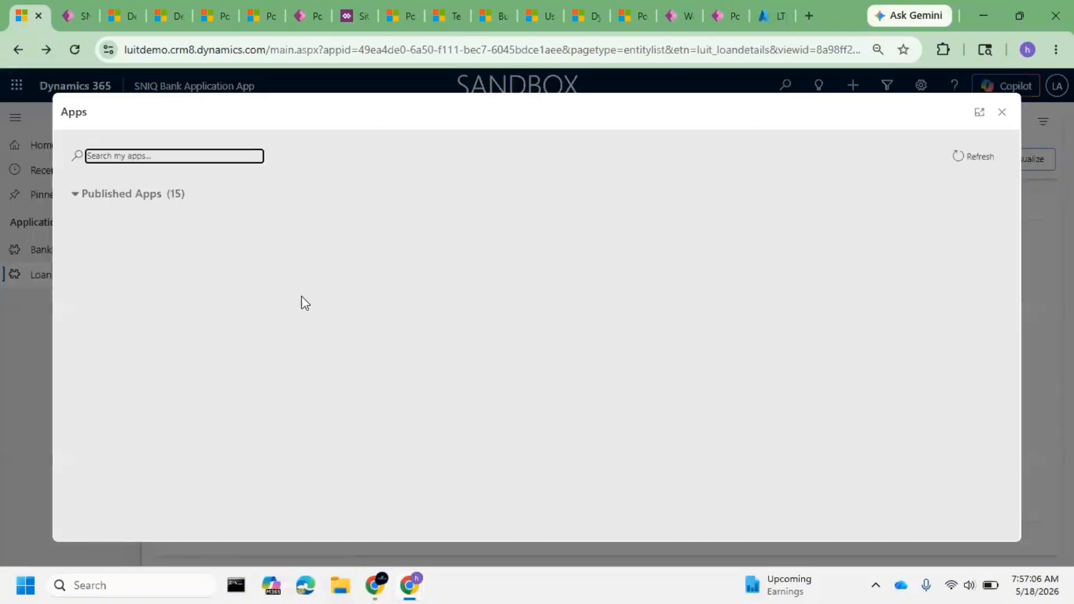
scroll(599, 384, "down", 8)
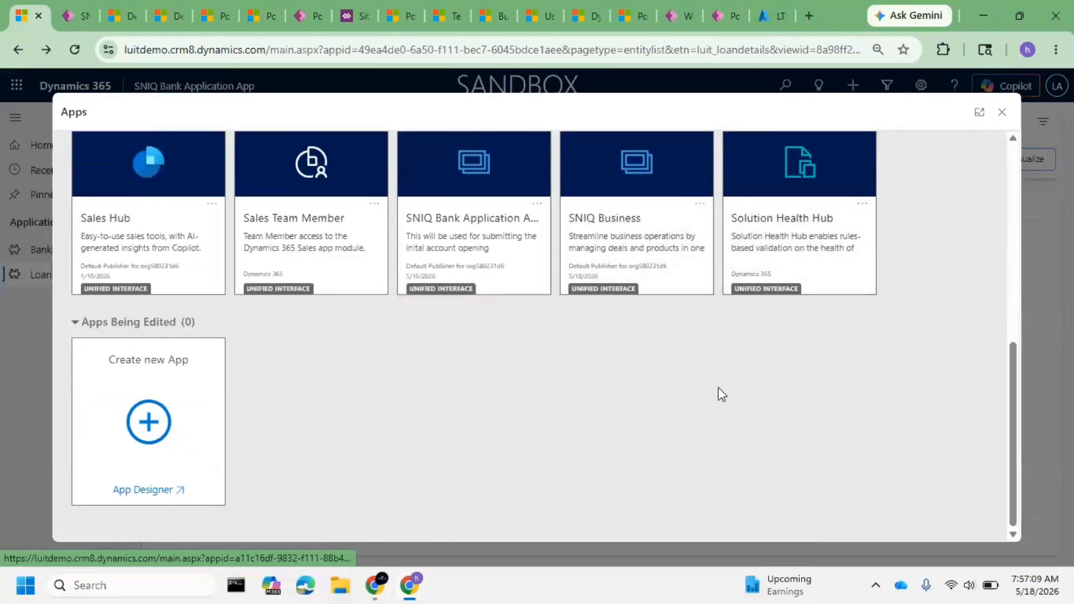
left_click(605, 215)
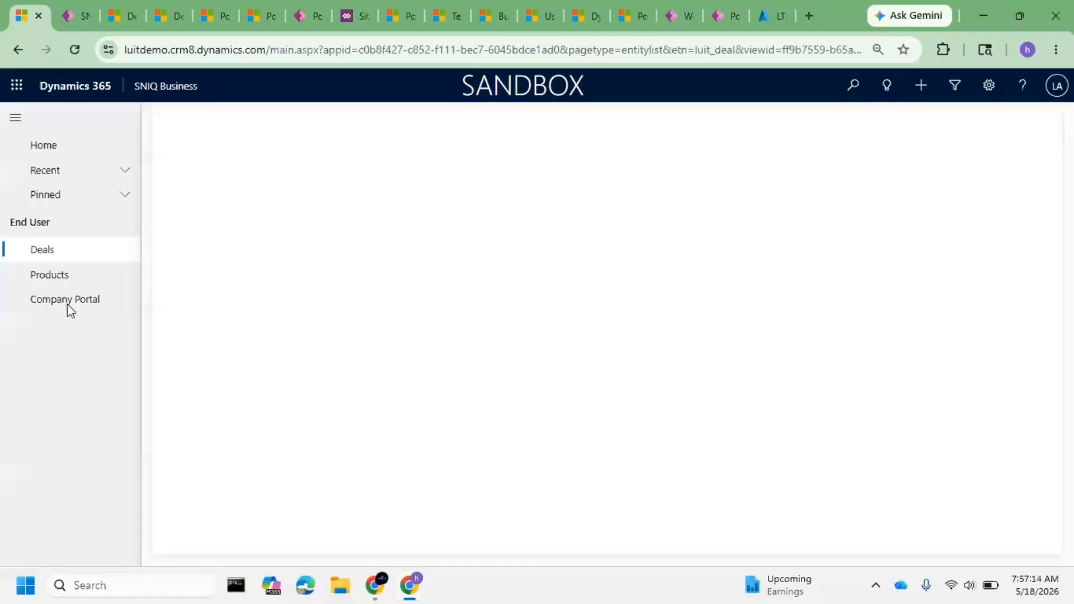
- Create and save a product record named P1, and return to the Active Products list
left_click(70, 275)
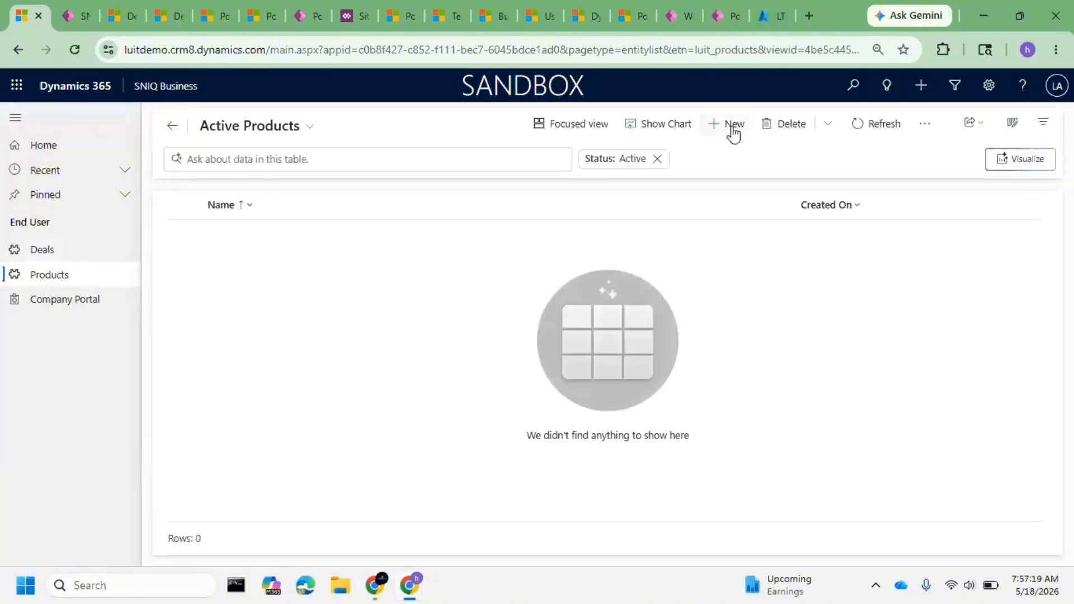
left_click(727, 126)
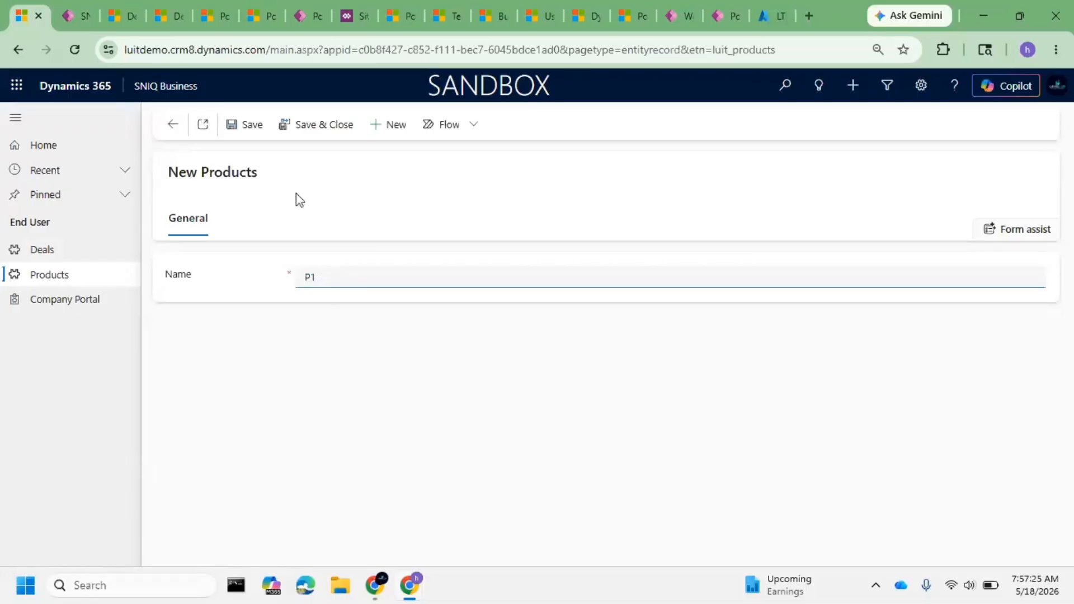
left_click(248, 124)
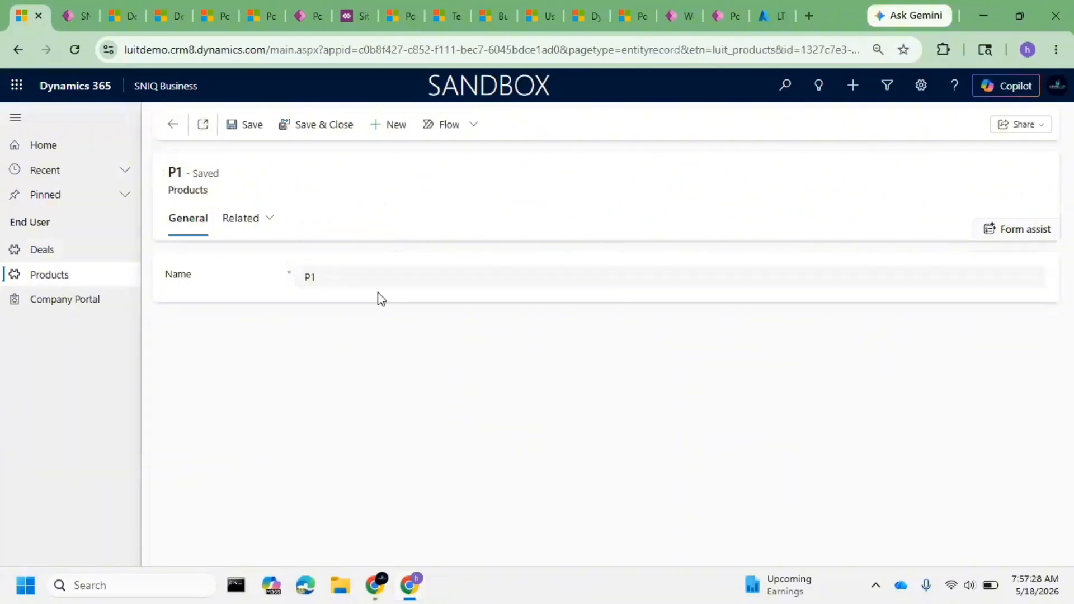
left_click(171, 125)
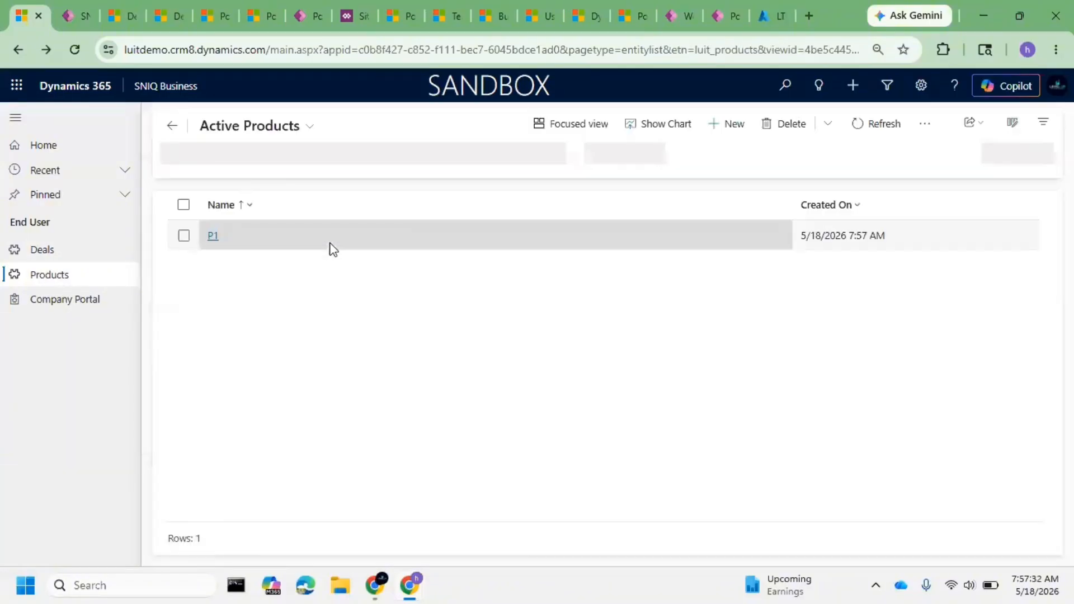
- Add a second product record named P2, saving and closing it
left_click(738, 126)
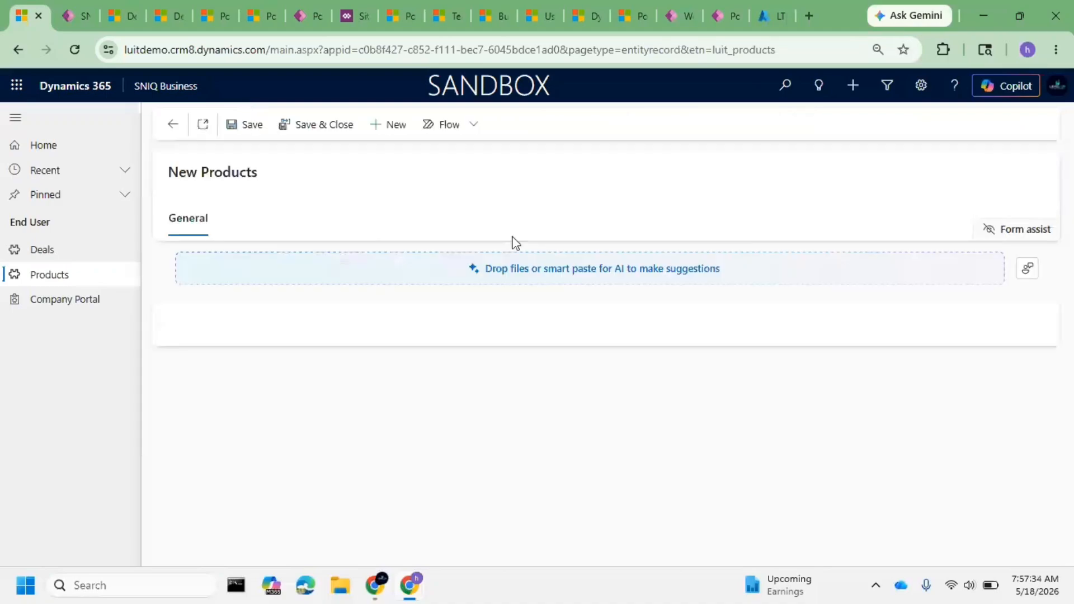
left_click(364, 322)
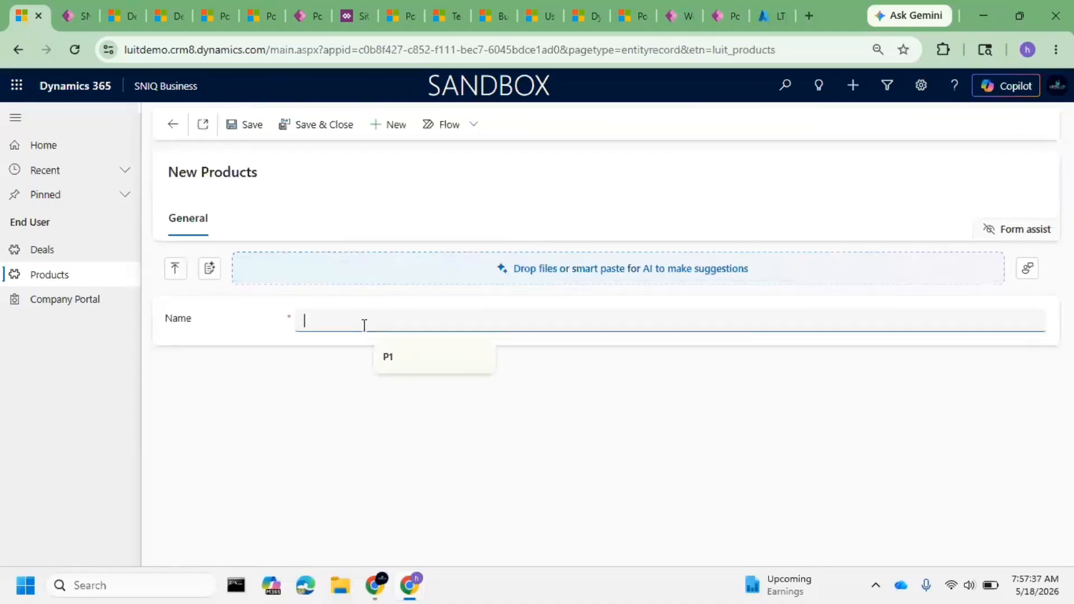
type("P2")
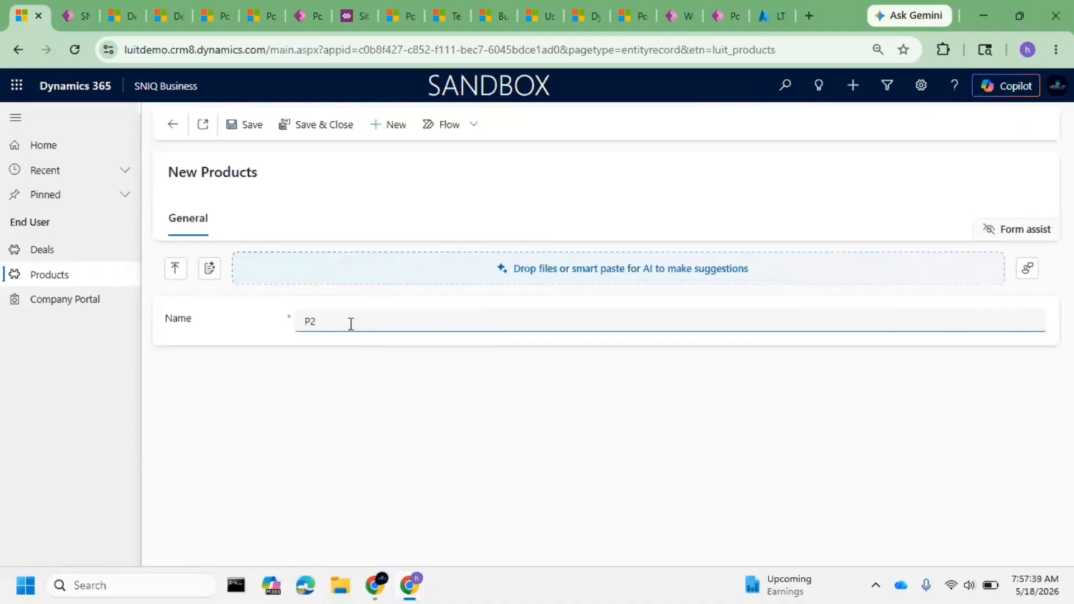
left_click(307, 123)
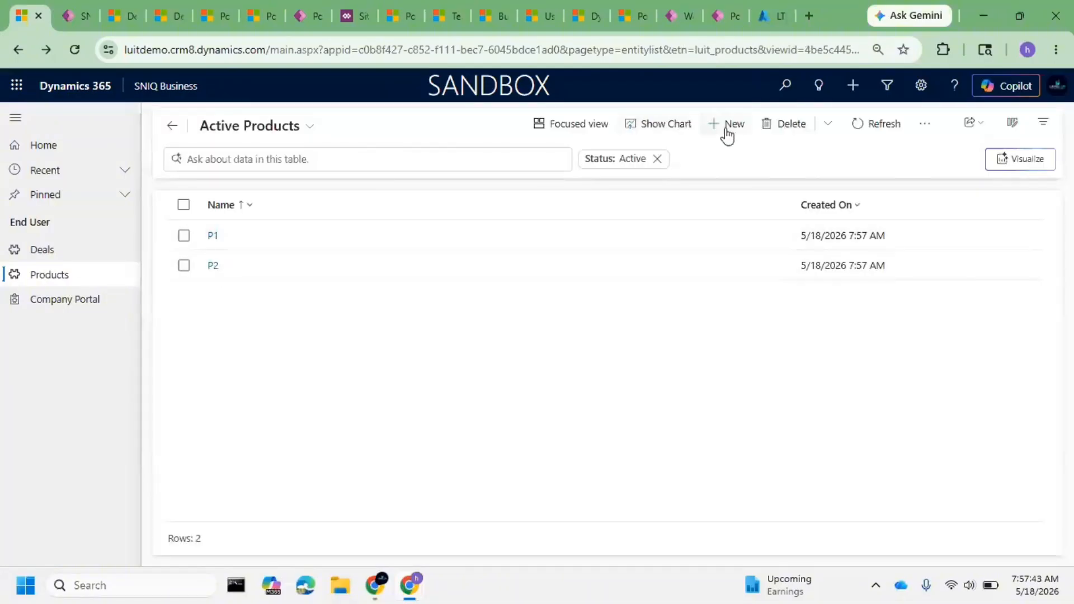
- Add a third product record named P3, saving and closing it
left_click(726, 128)
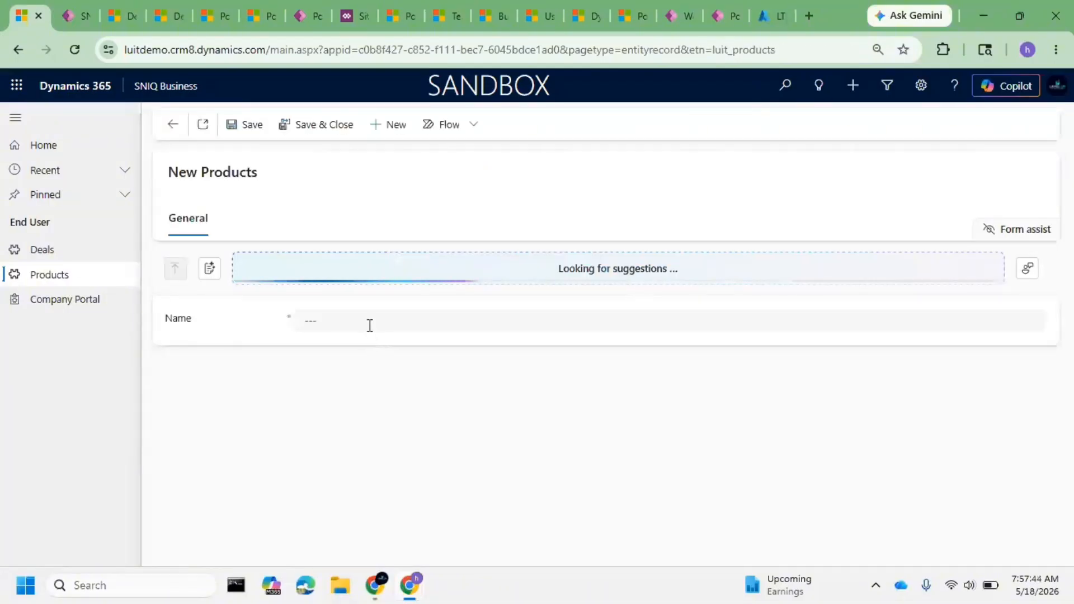
left_click(370, 326)
type("P3")
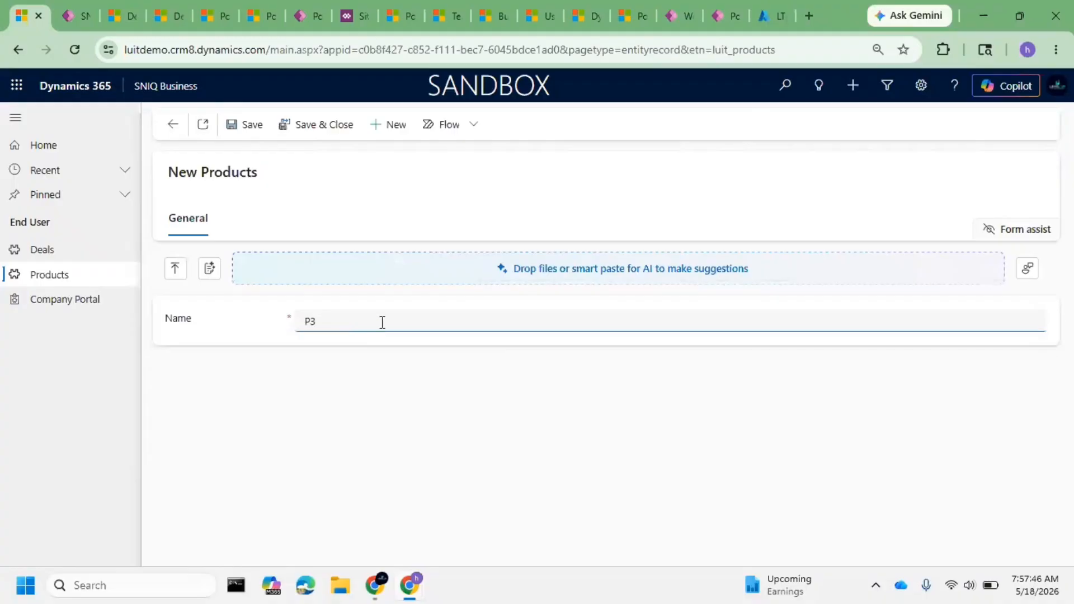
left_click(314, 129)
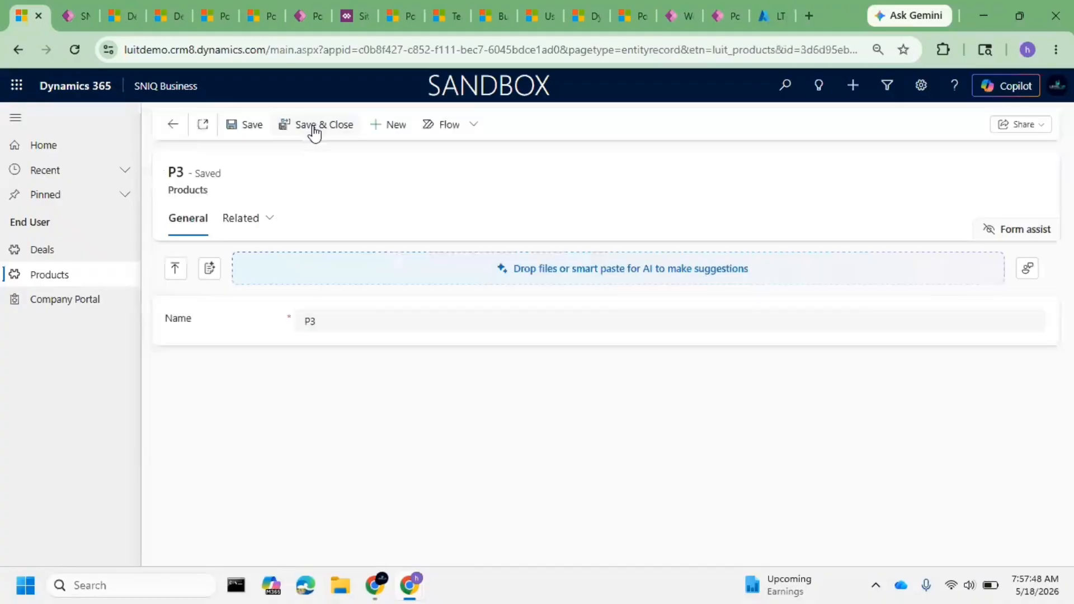
- Create a deal record named D1 with the default owner and save it
left_click(45, 249)
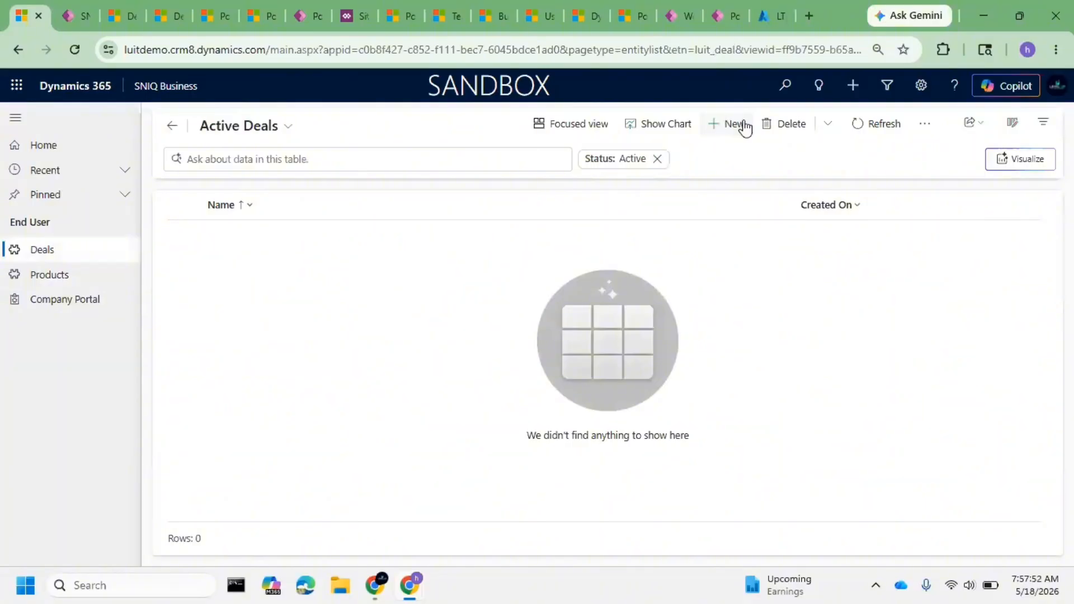
left_click(734, 124)
left_click(349, 316)
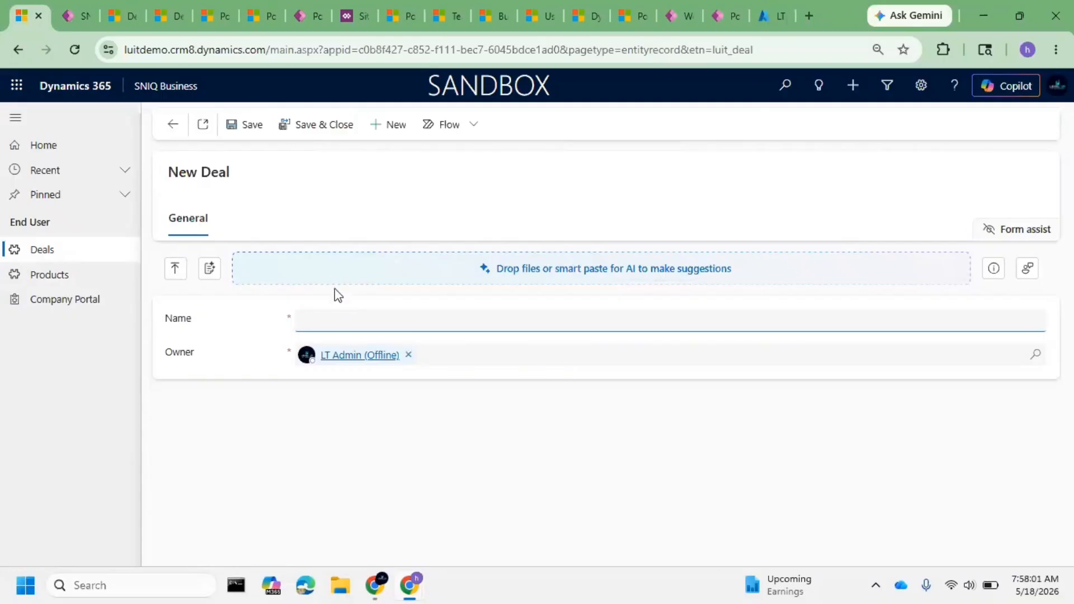
left_click(250, 125)
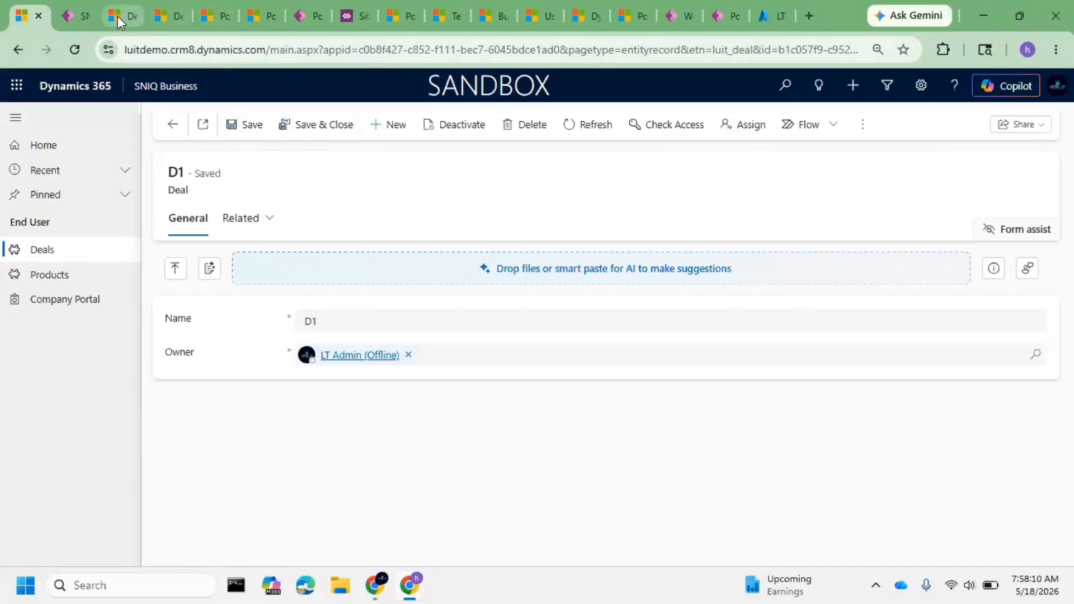
- Search the environment's teams for "tela" from the Power Platform security settings, and open the TELANGANA team to review its members
left_click(213, 22)
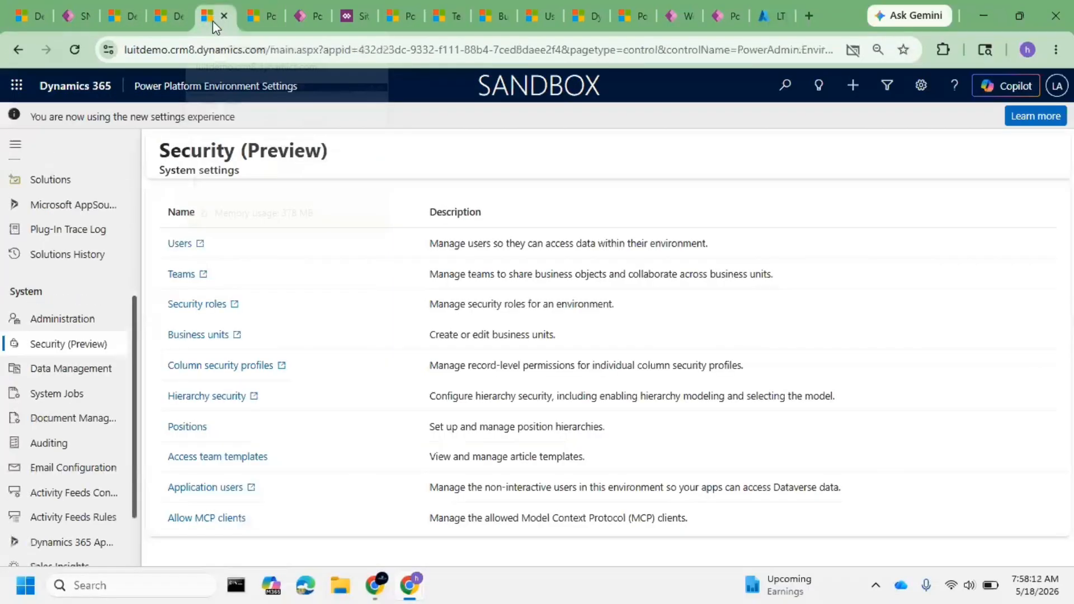
left_click(182, 276)
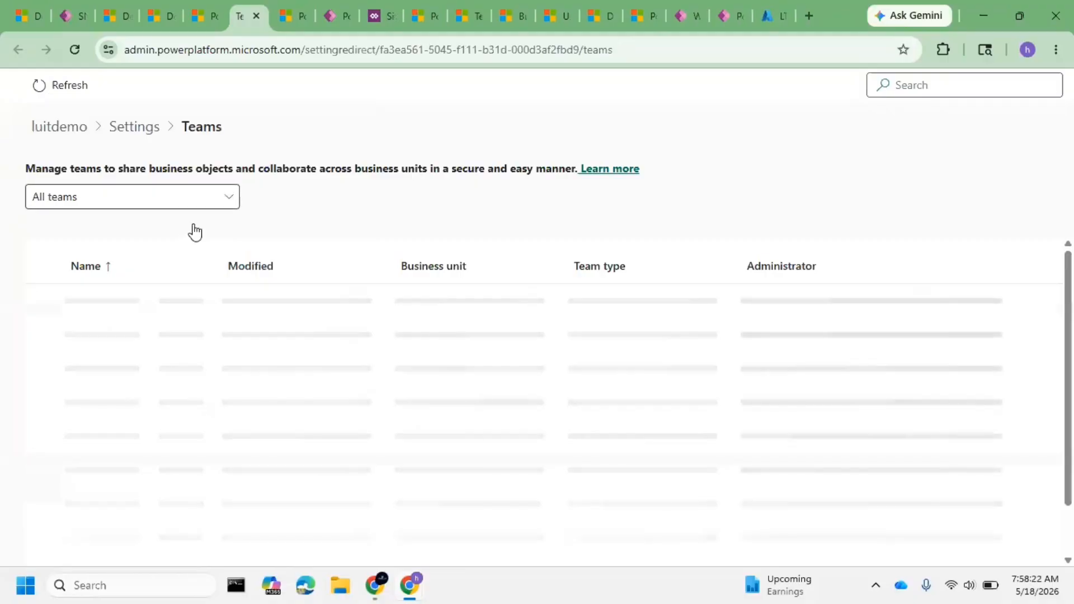
left_click(936, 89)
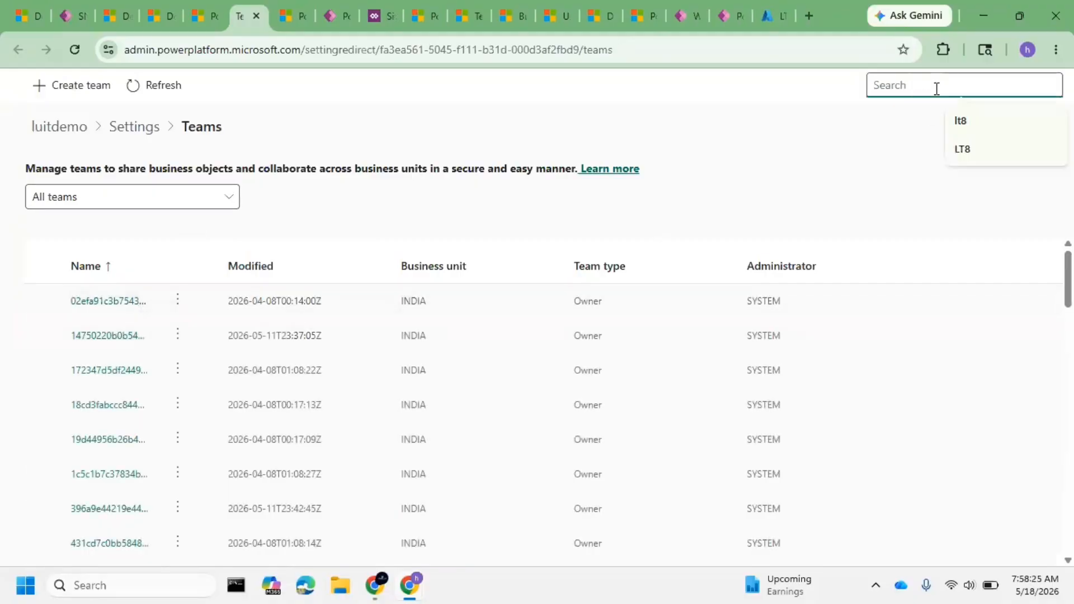
type("i")
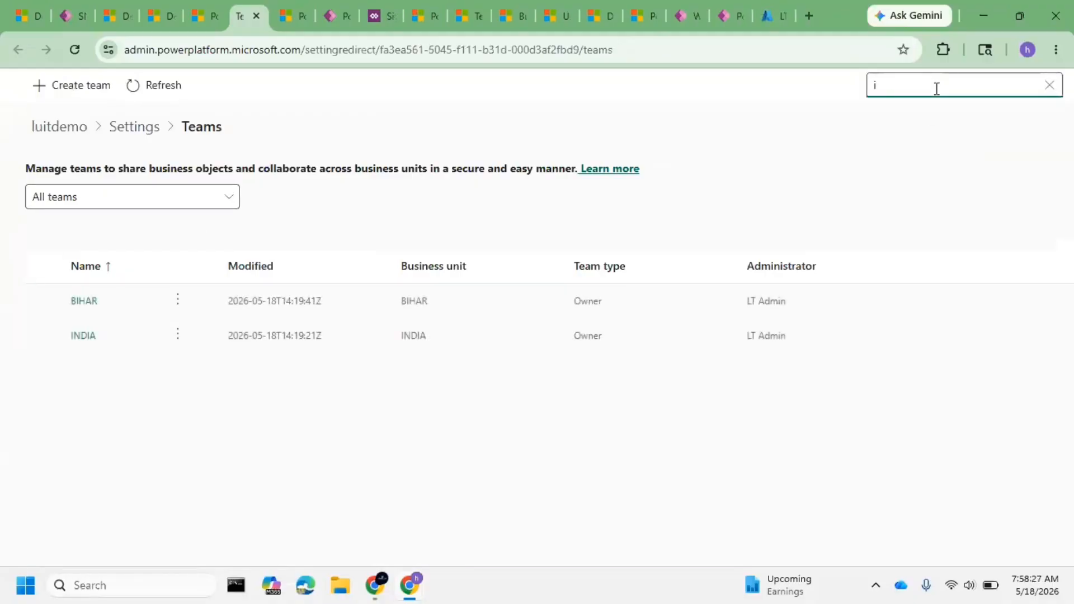
key("BackSpace")
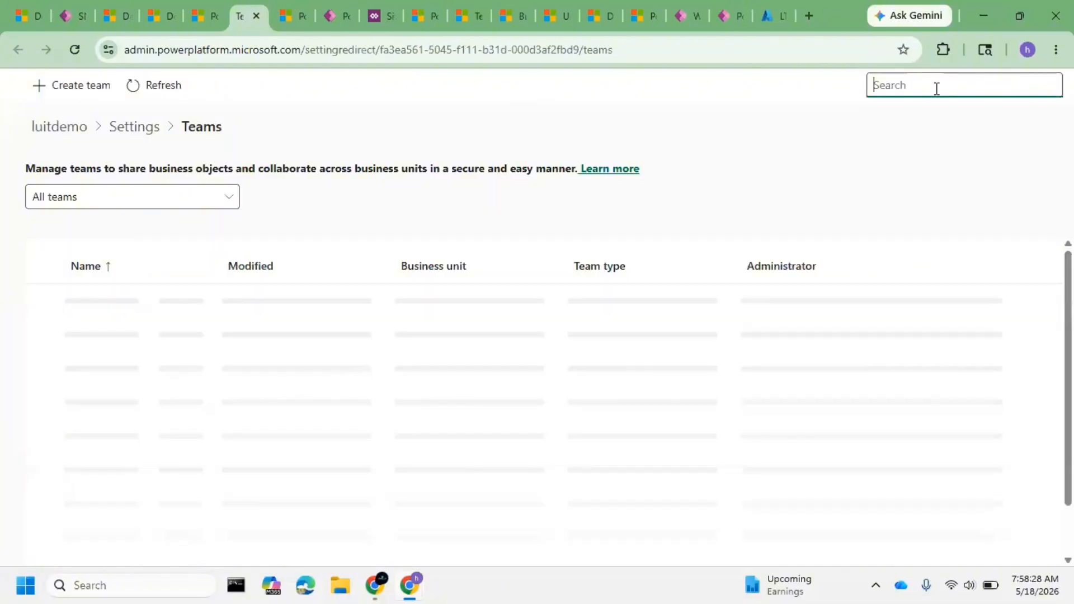
type("tela")
left_click(101, 302)
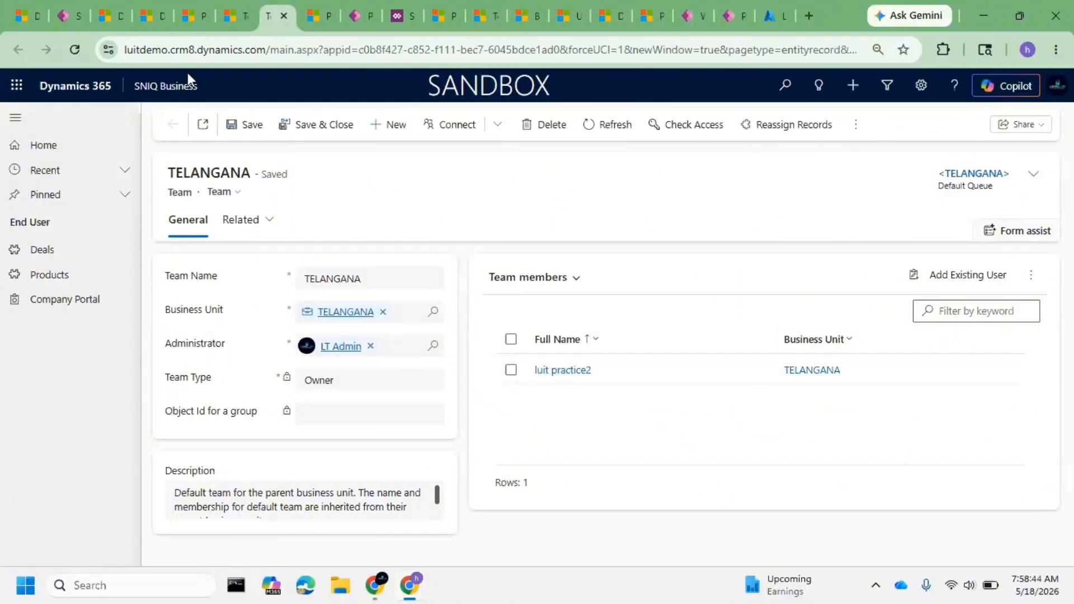
- Search the teams list for "k" and open the KERALA team to review its members
left_click(233, 21)
double_click(918, 89)
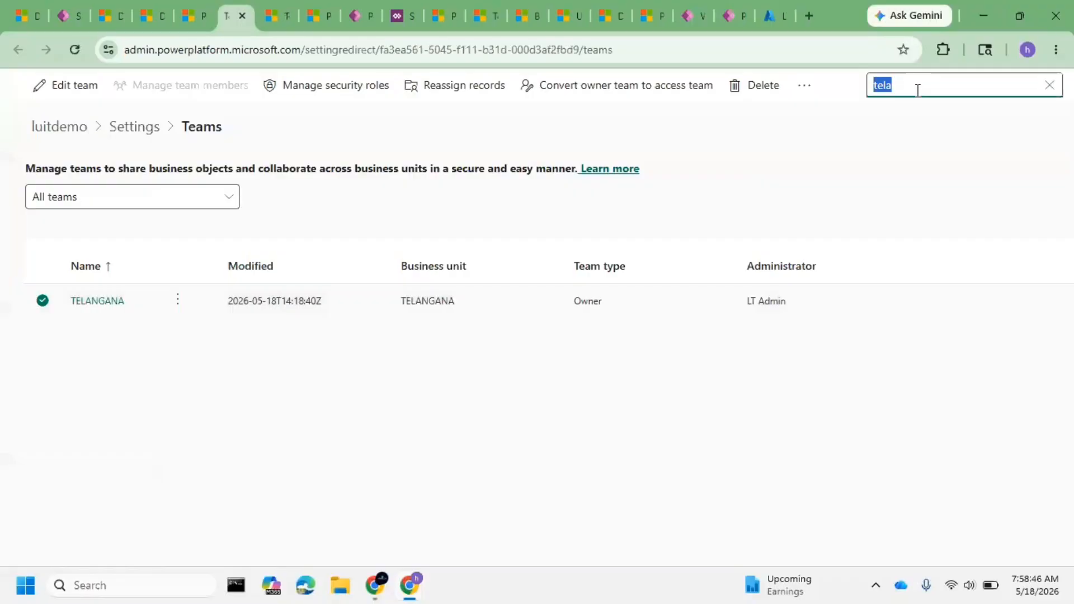
type("k")
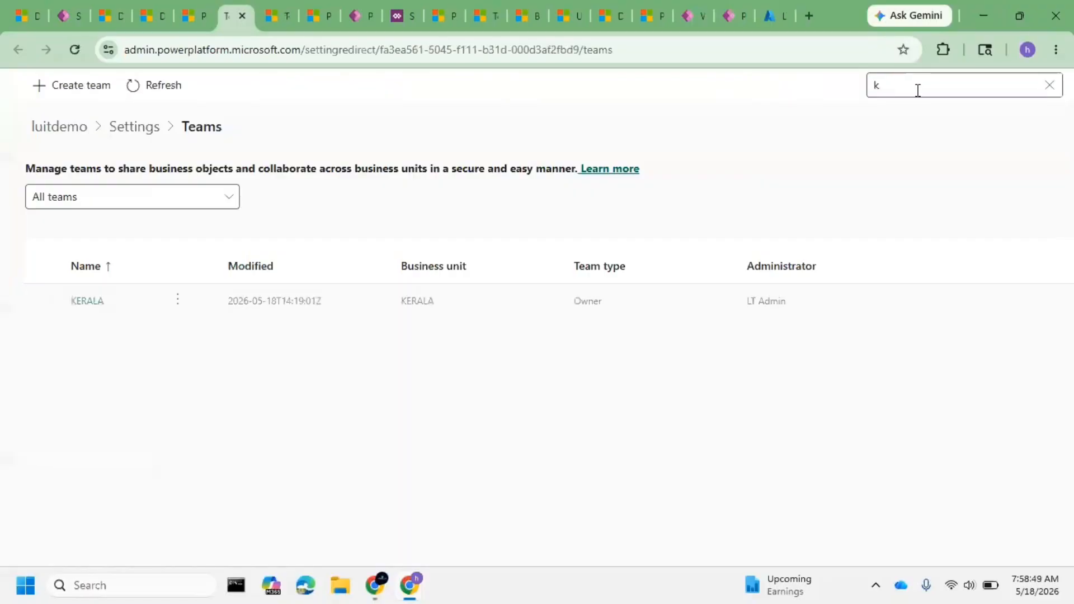
left_click(94, 301)
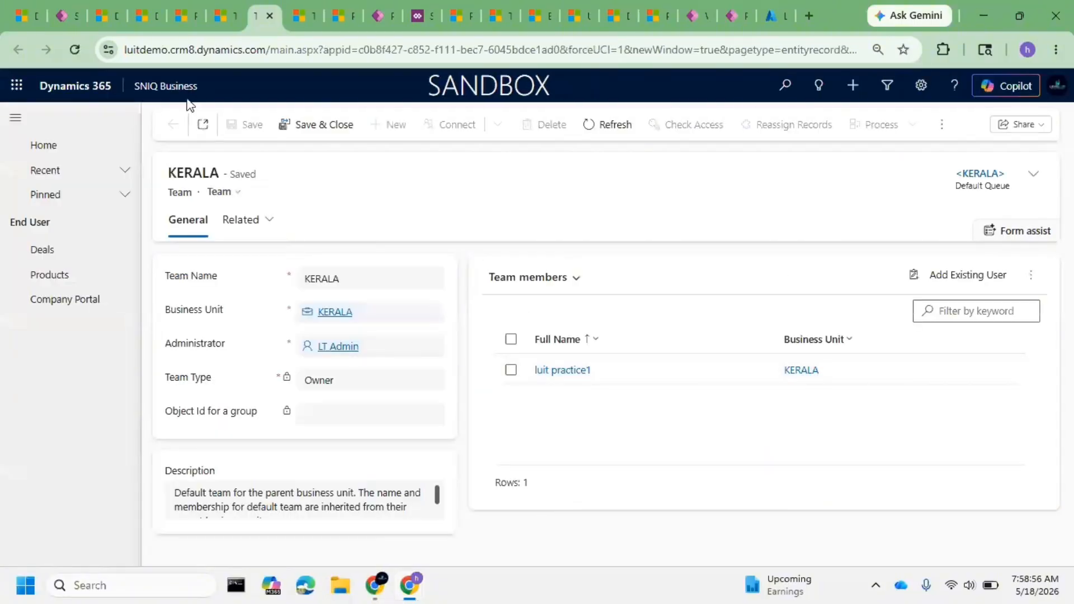
- Try to change the owner of deal D1 to the KERALA team and save the record
left_click(39, 11)
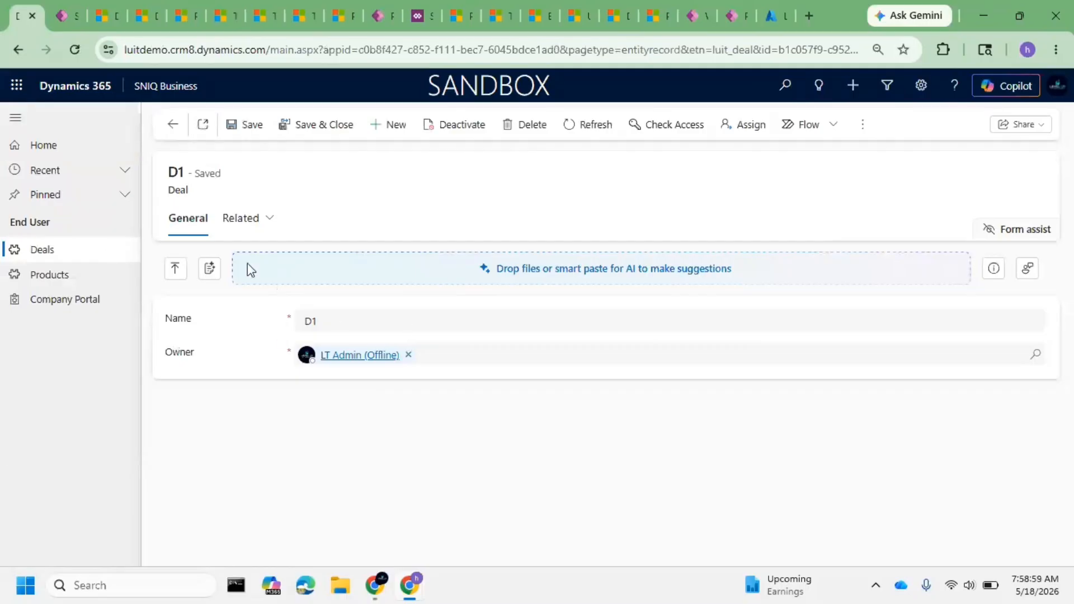
left_click(408, 354)
left_click(407, 354)
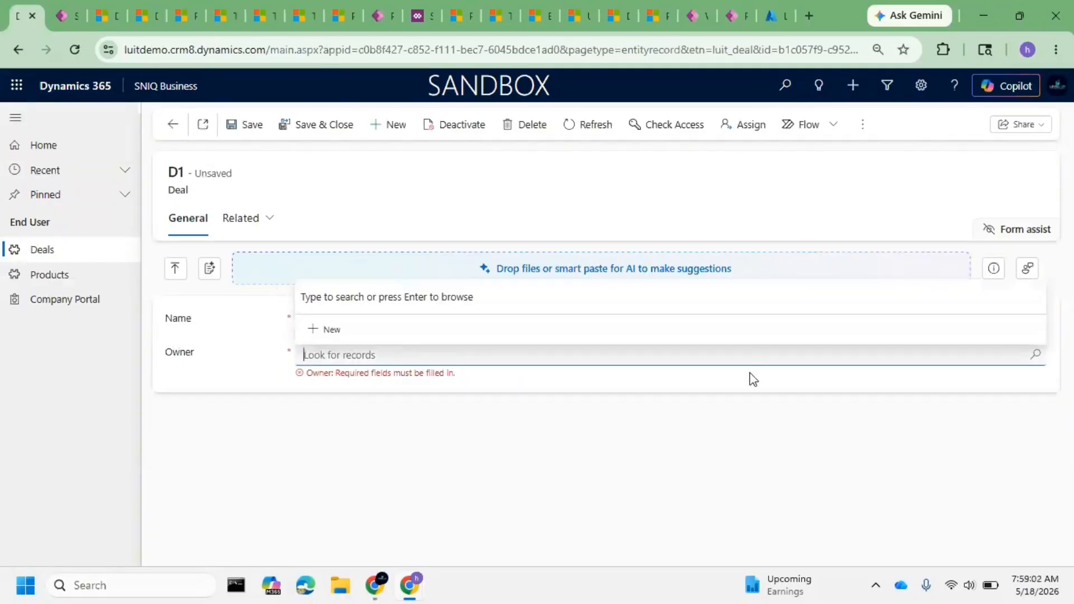
type("kera")
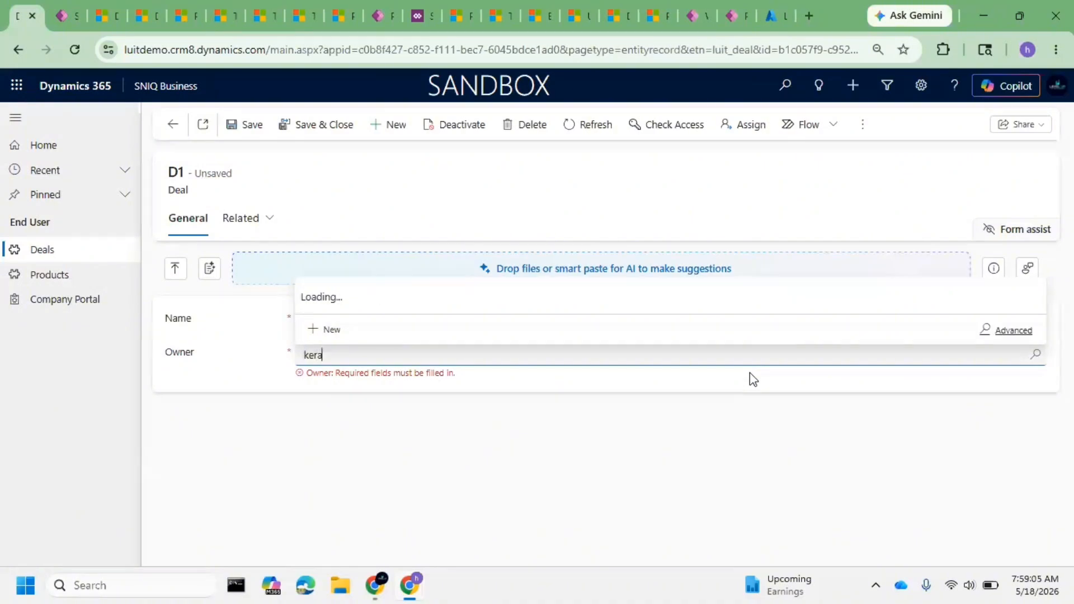
type("la")
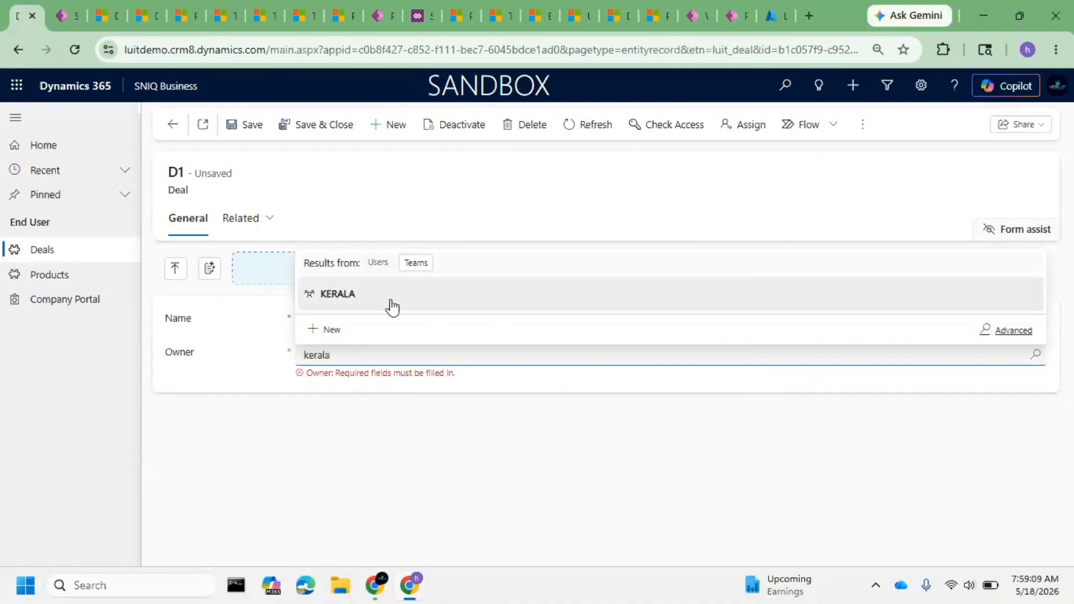
left_click(394, 302)
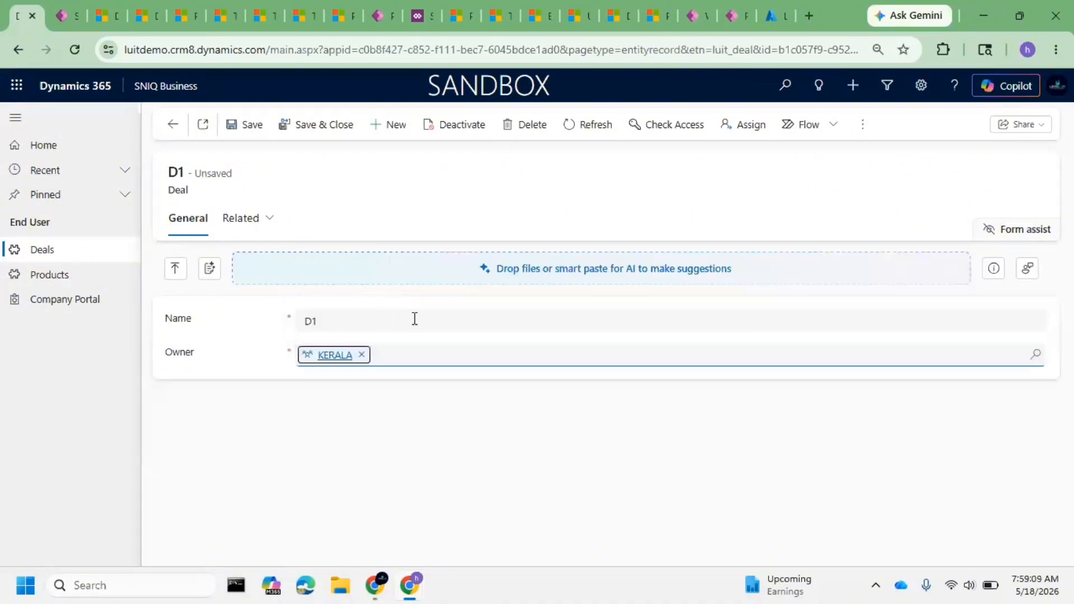
left_click(239, 128)
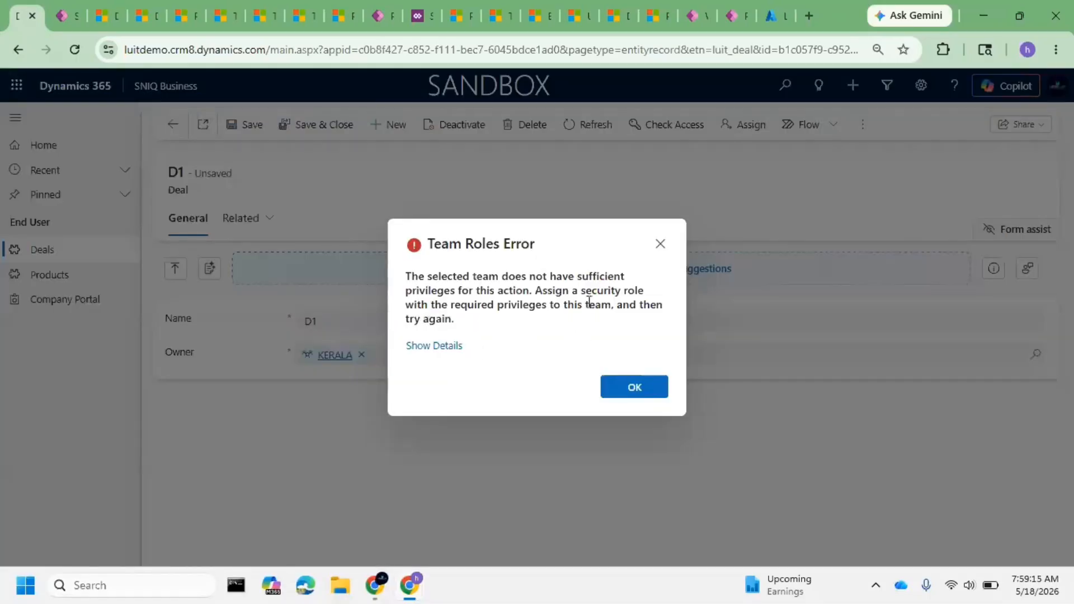
- Inspect the details of the save error for deal D1 and retry saving it with the KERALA team as owner
left_click(450, 347)
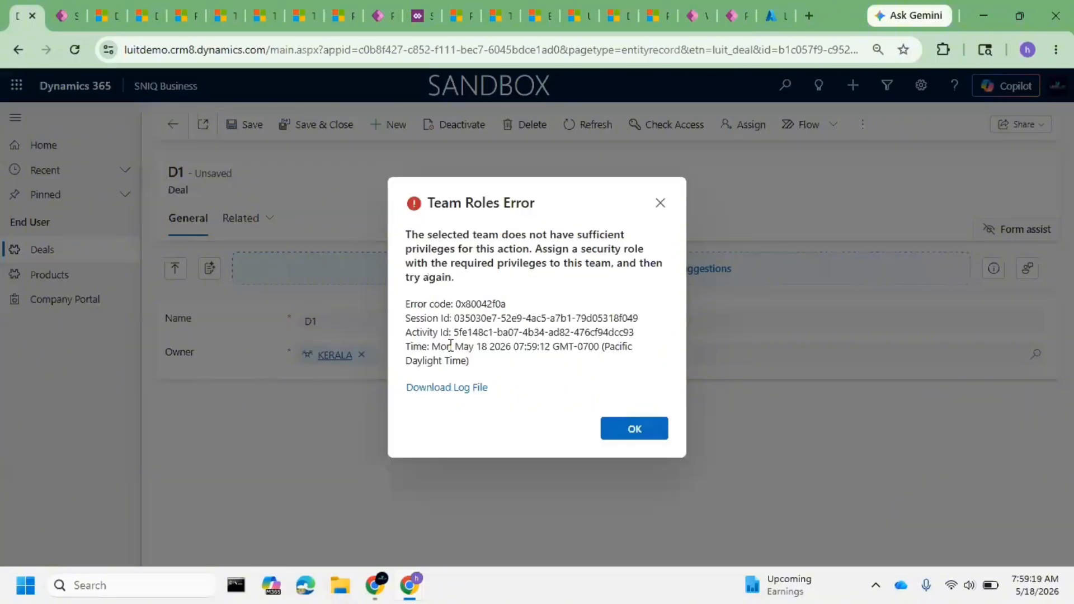
left_click(635, 430)
left_click(243, 126)
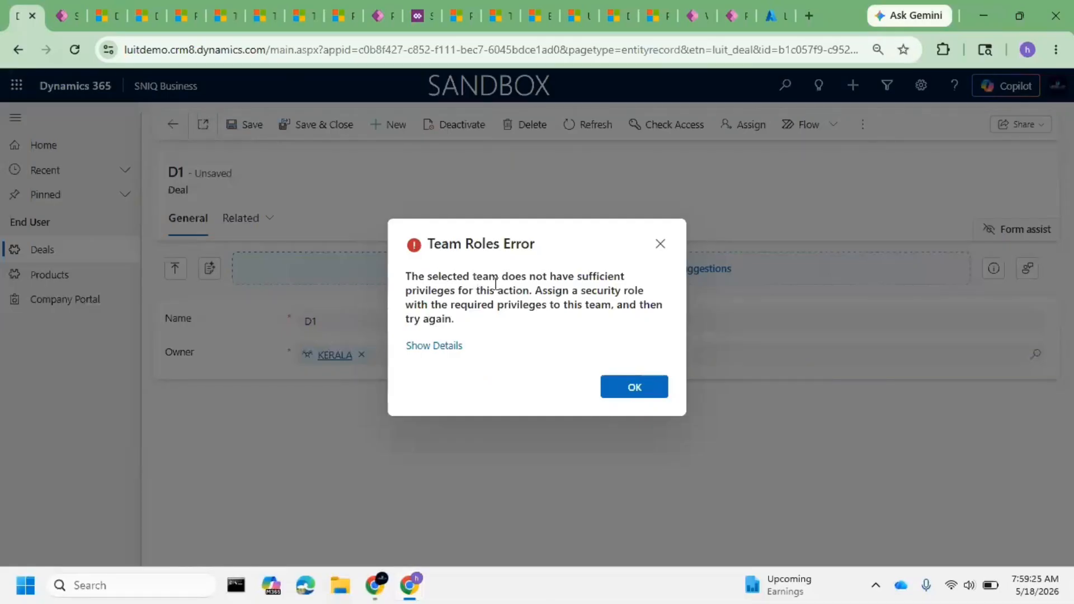
left_click_drag(443, 292, 644, 308)
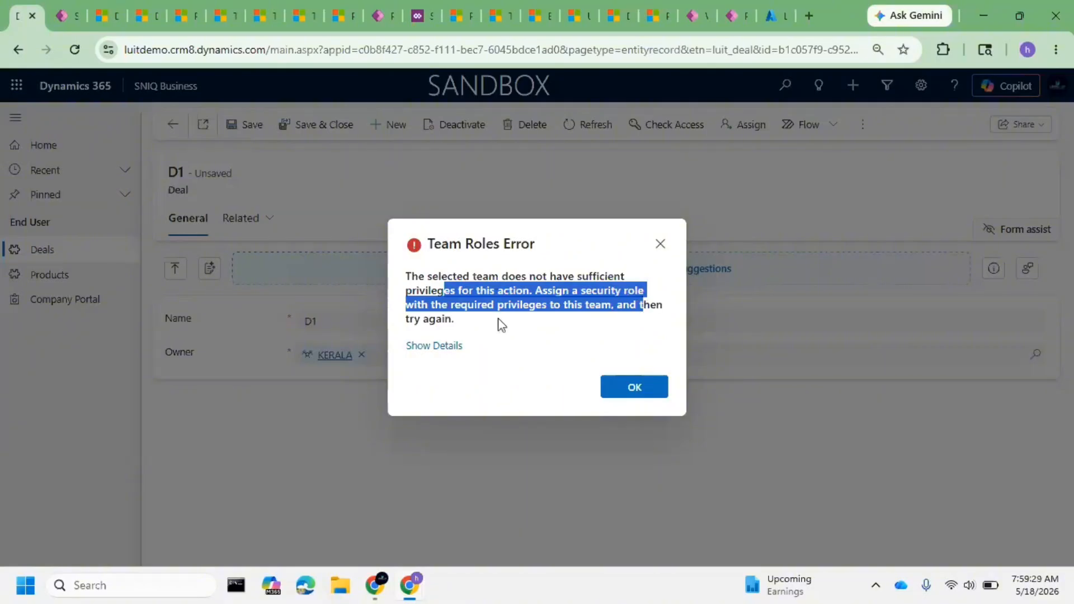
left_click(660, 244)
- Try to save deal D1 with the TELANGANA team as its owner
left_click(361, 354)
type("tela")
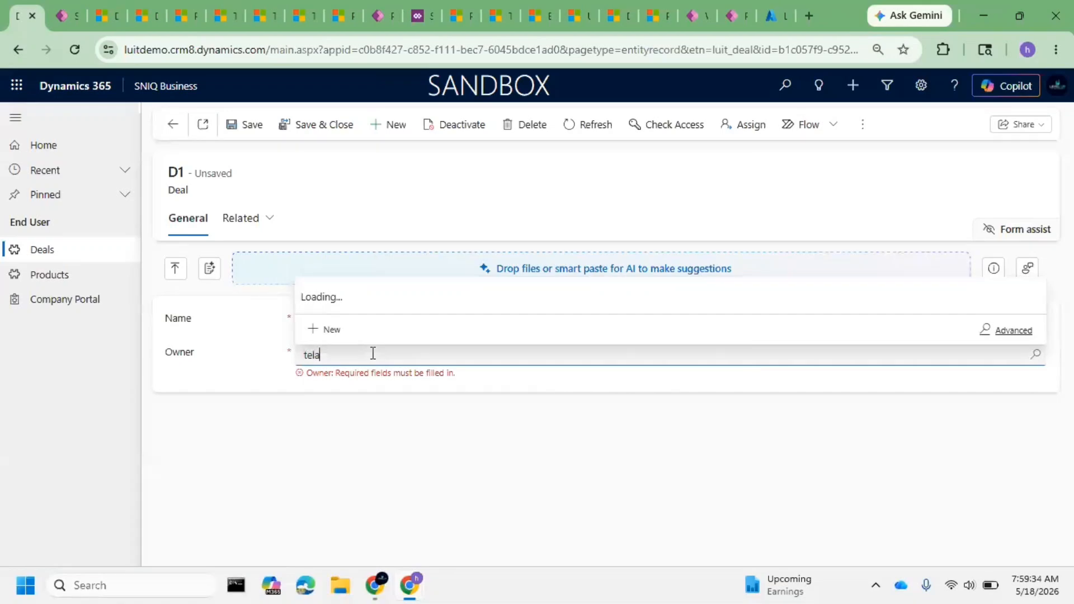
key("Return")
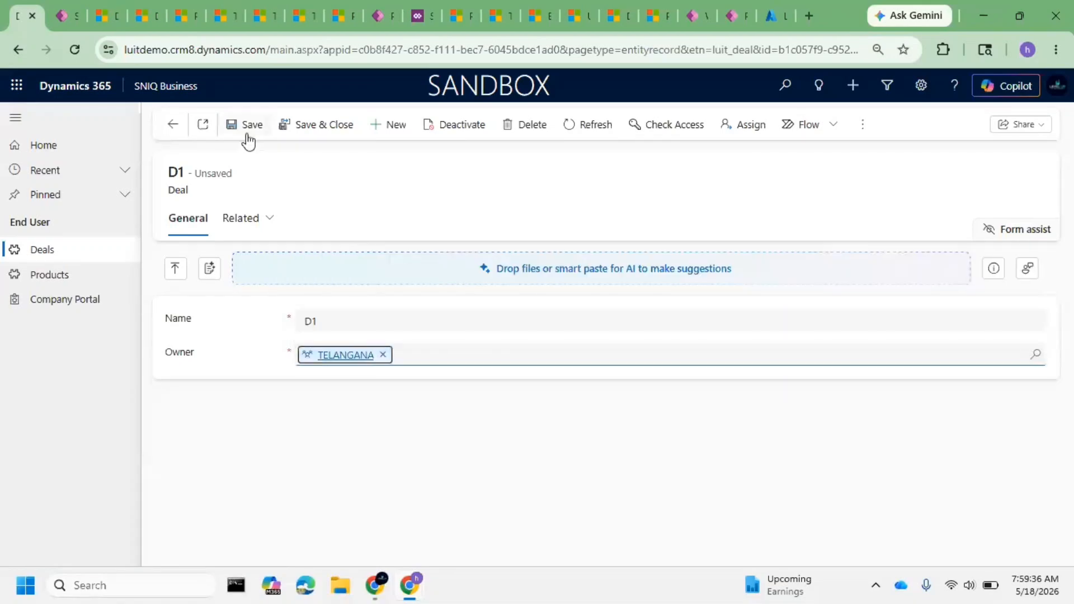
left_click(248, 126)
left_click(632, 384)
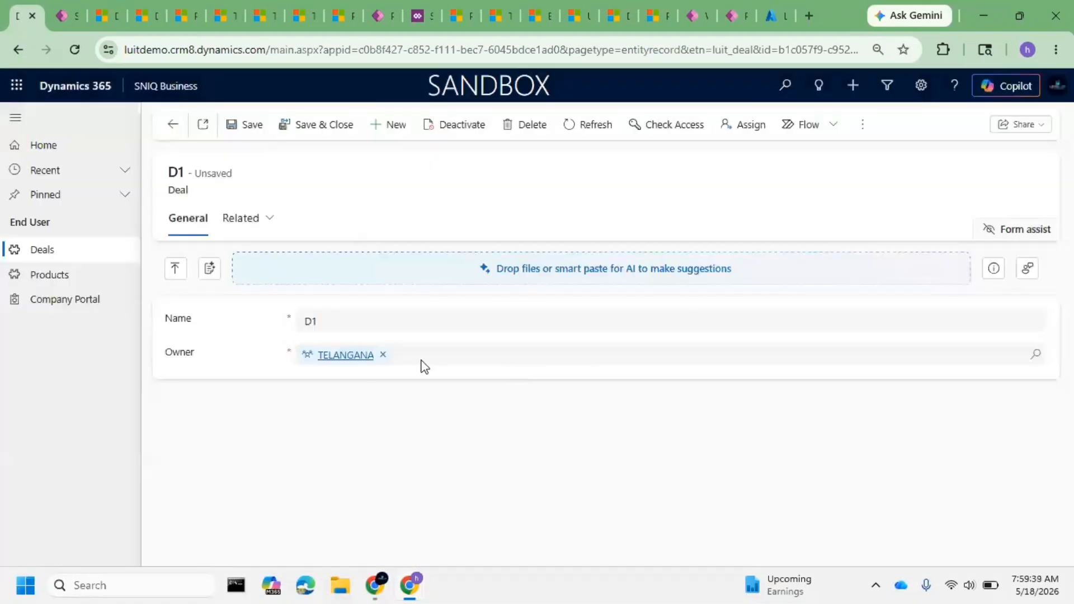
- Replace the owner of deal D1 with the INDIA team and try to save the record
left_click(383, 354)
type("in")
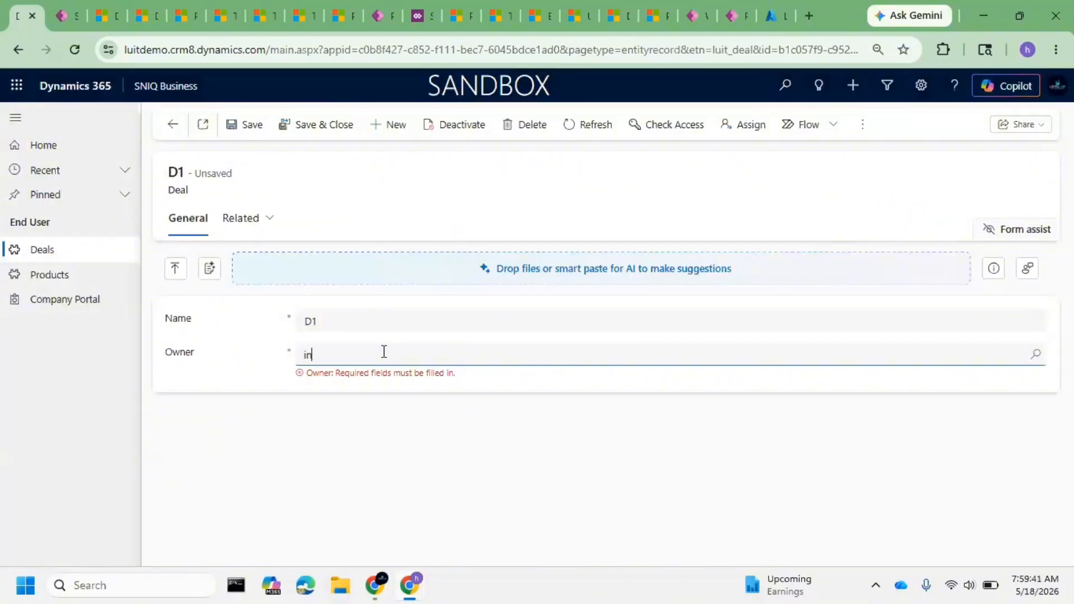
type("dia")
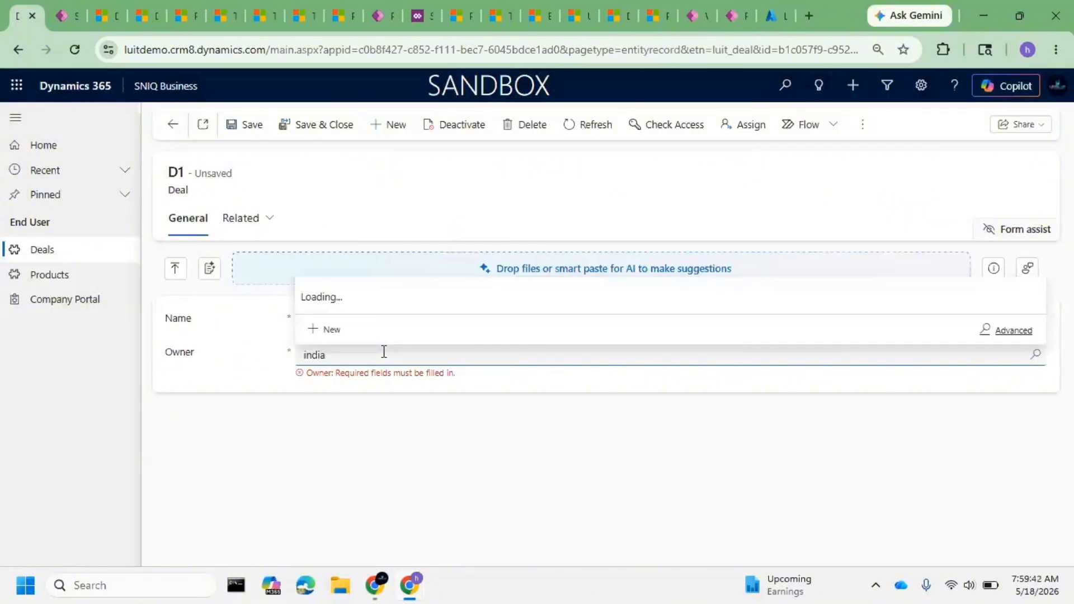
left_click(382, 295)
left_click(237, 123)
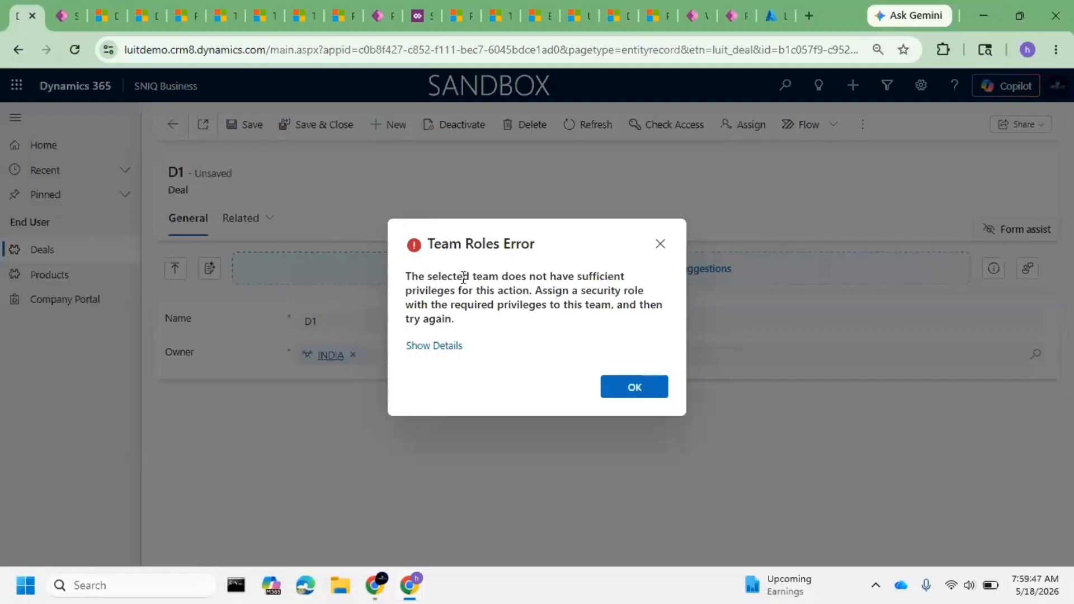
- Expand the details of the save error, download its log file and open ErrorDetails.txt in Notepad
left_click_drag(459, 297, 595, 305)
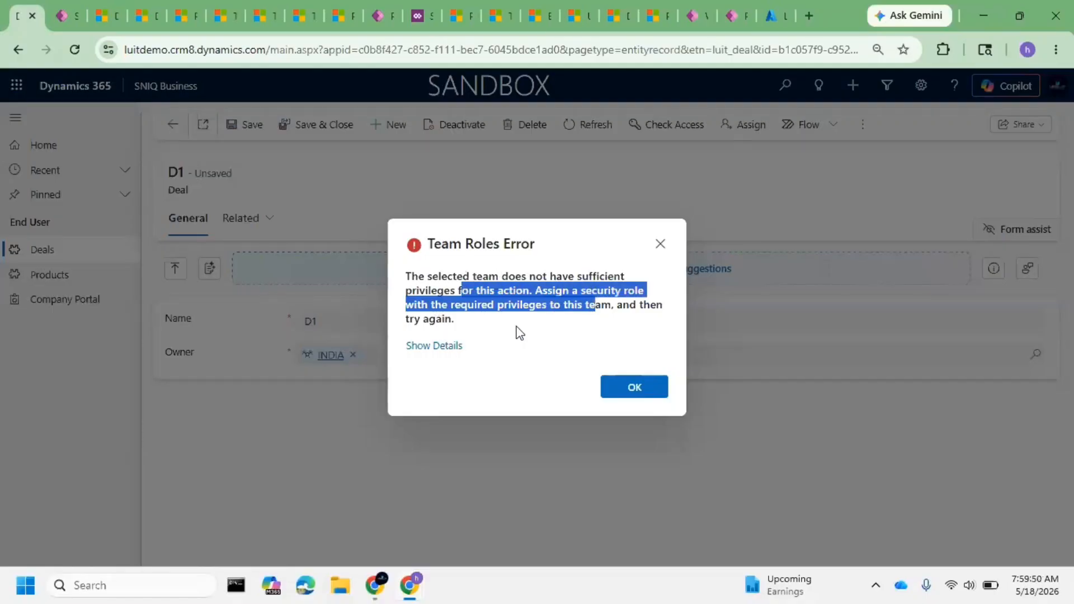
left_click(441, 350)
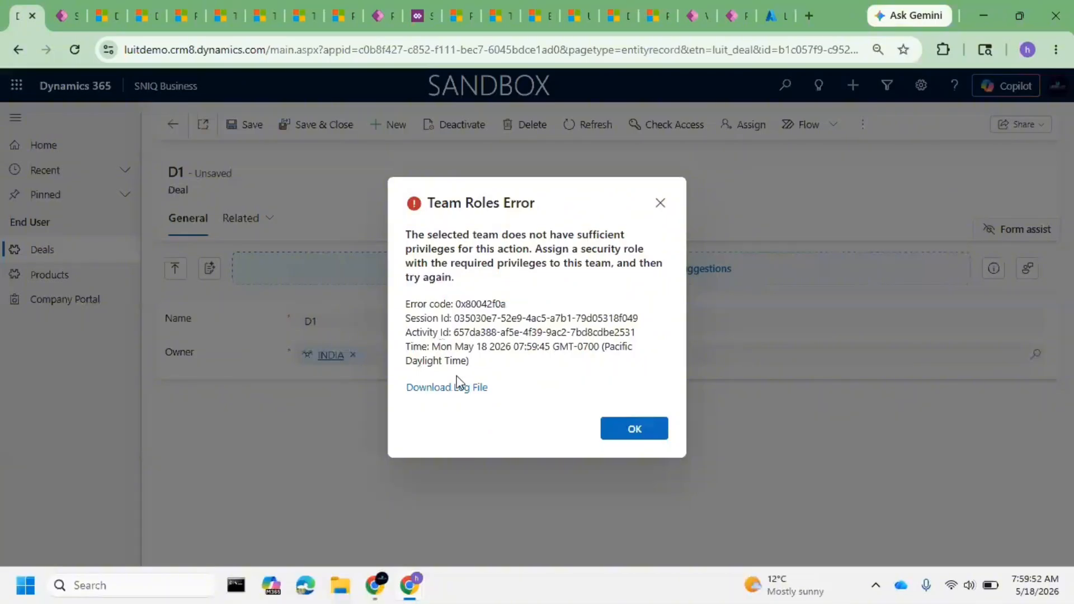
left_click(473, 389)
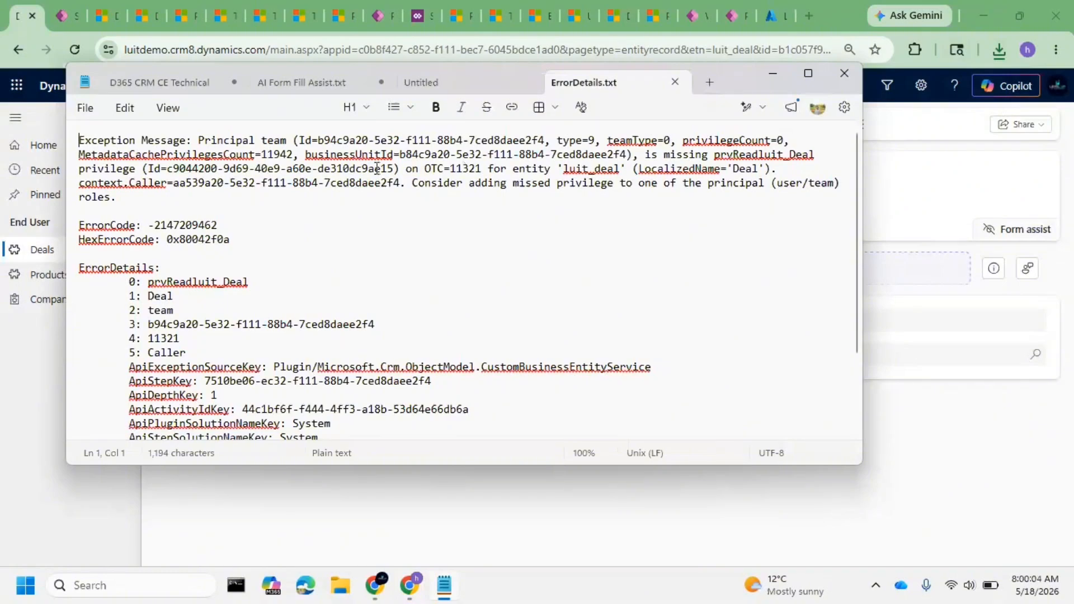
- Examine the exception message in ErrorDetails.txt for the affected entity, the missing privilege and the suggested remedy
double_click(581, 169)
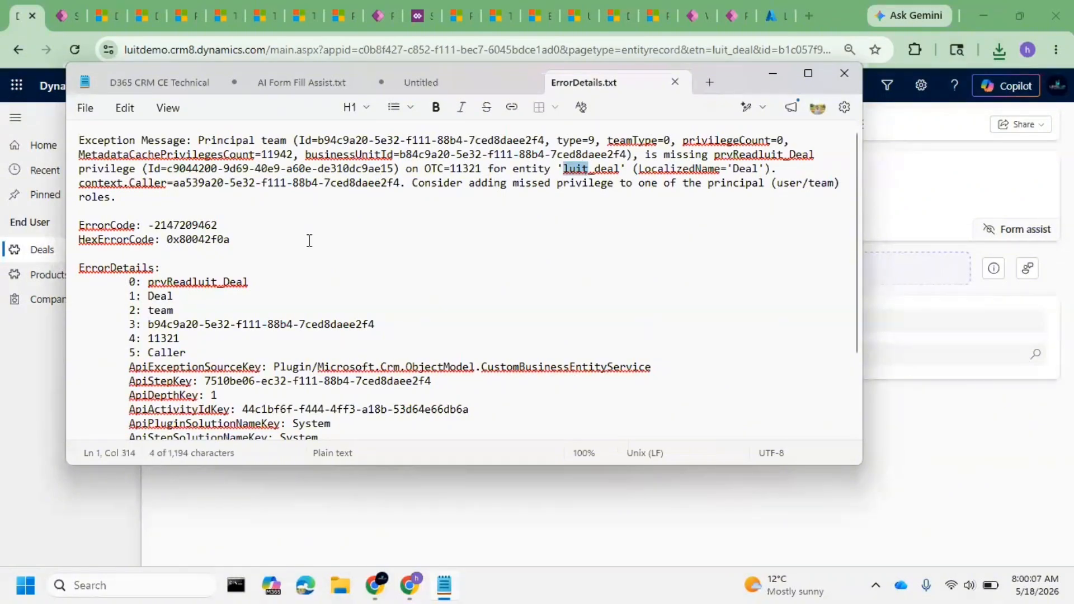
left_click_drag(420, 191, 584, 196)
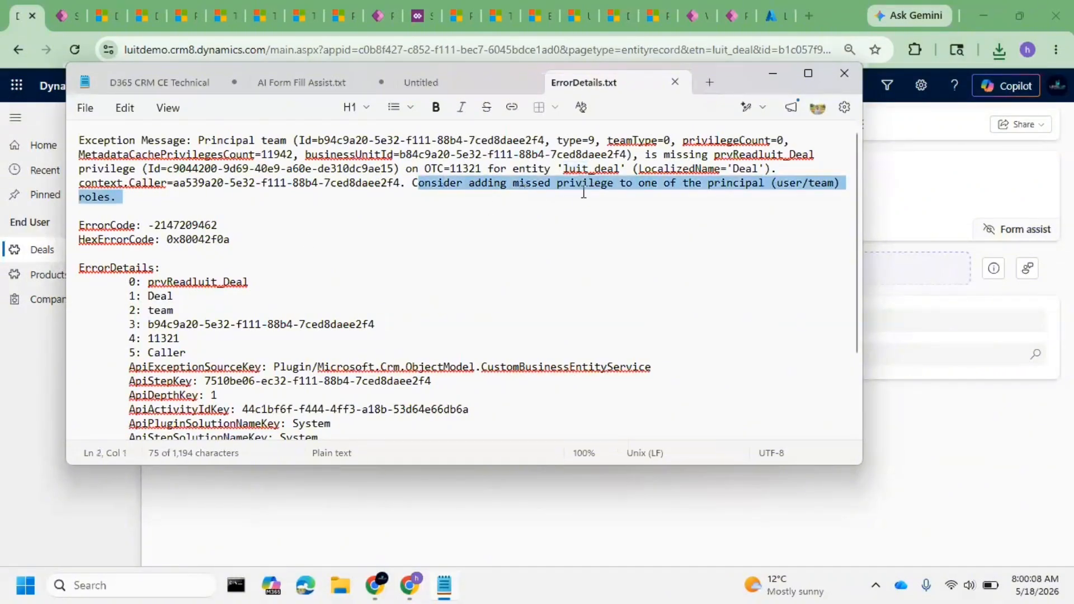
left_click(348, 223)
scroll(388, 256, "down", 1)
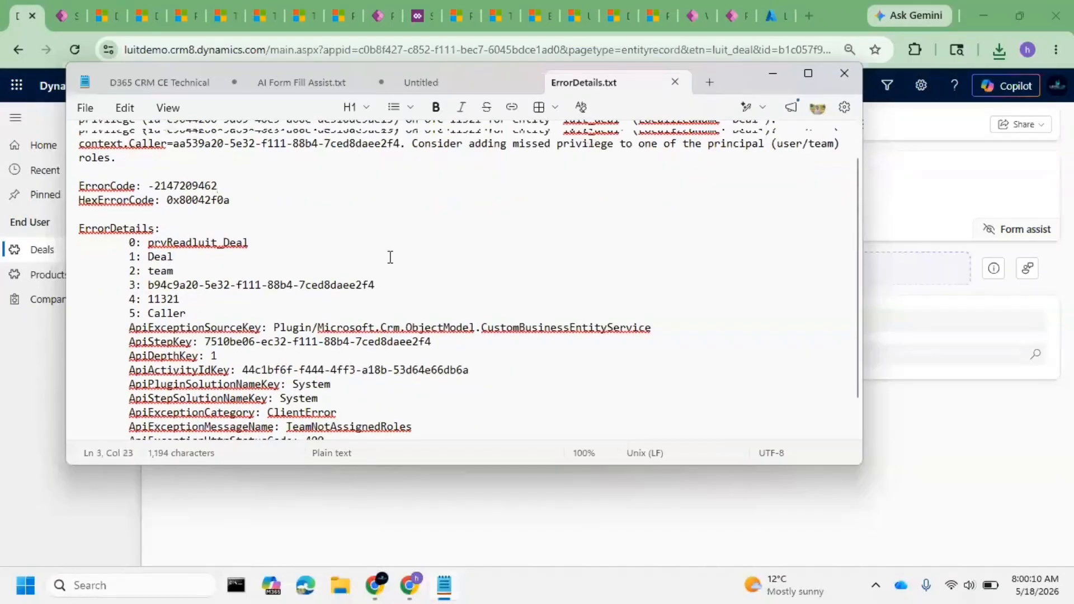
scroll(394, 249, "up", 1)
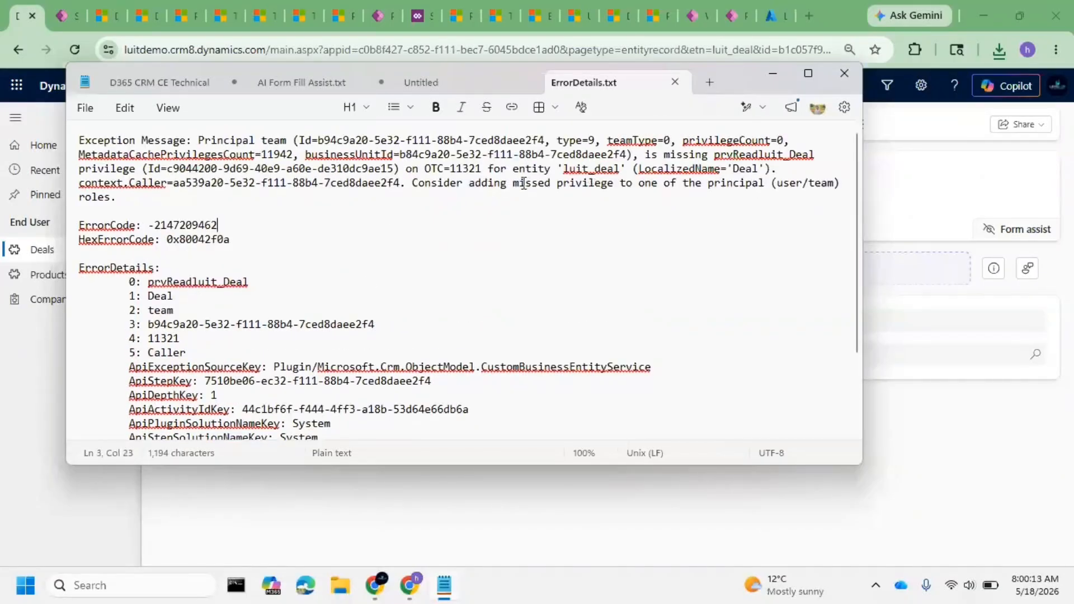
left_click_drag(523, 183, 796, 198)
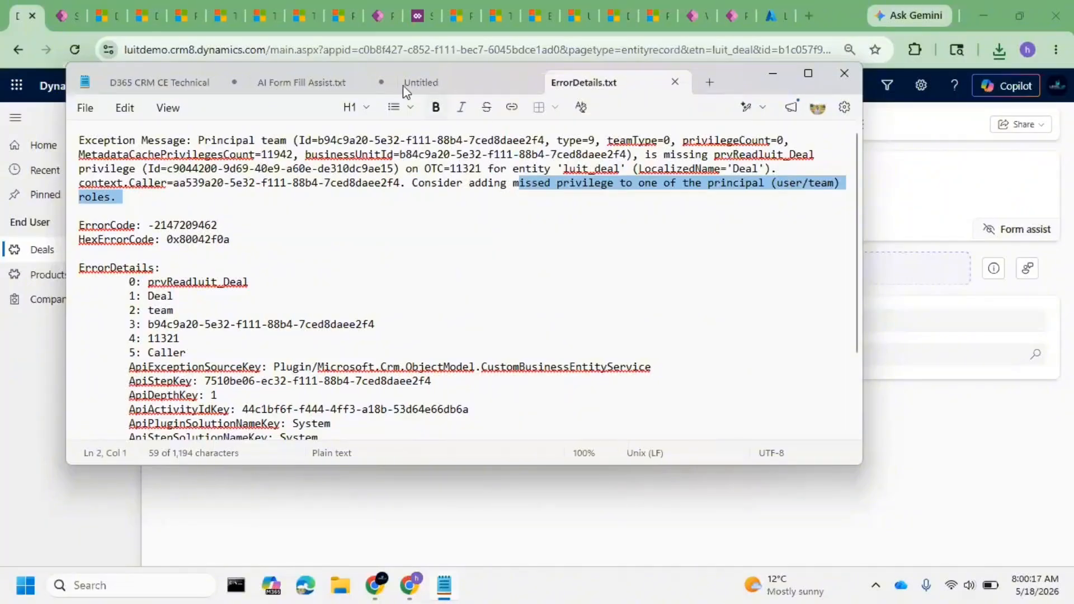
left_click(506, 205)
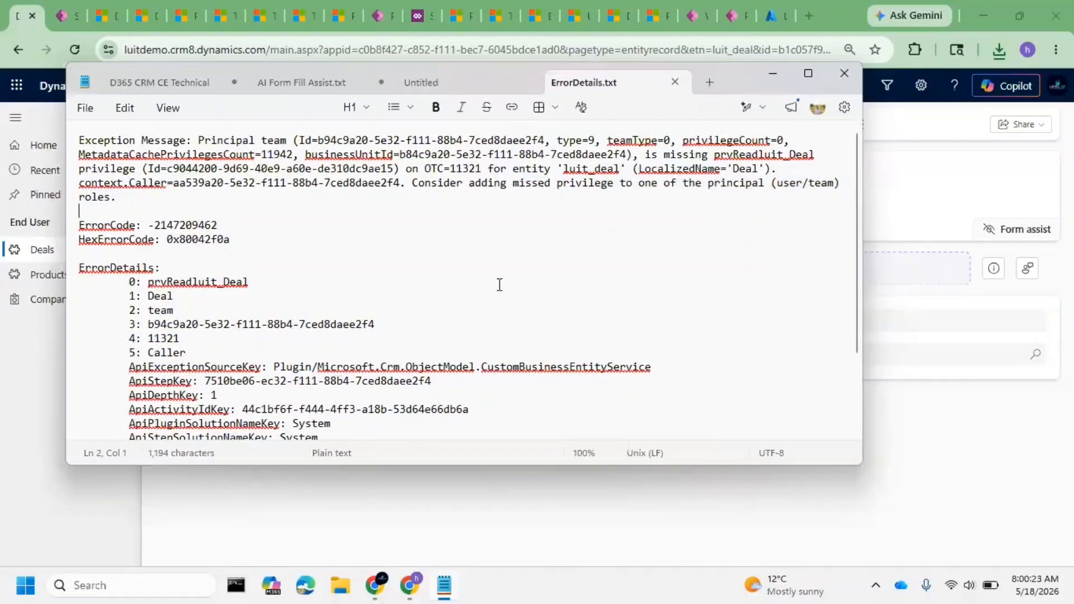
double_click(753, 158)
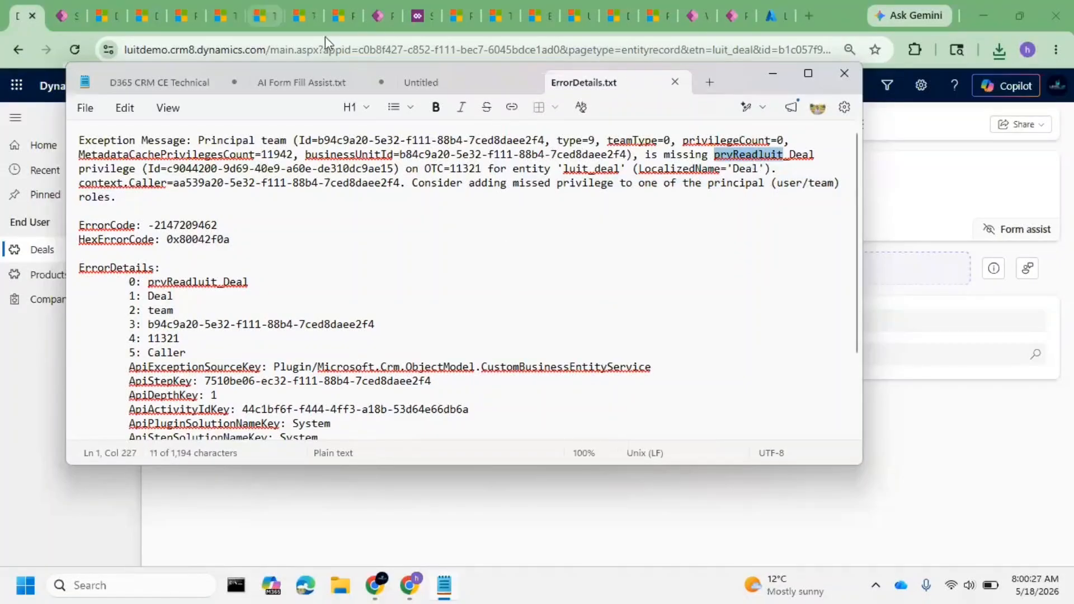
- Switch to the SNIQ Businesss Assistant security role in the Power Platform admin center and filter its tables by "deal" to check the Deal privileges
left_click(380, 18)
left_click(378, 16)
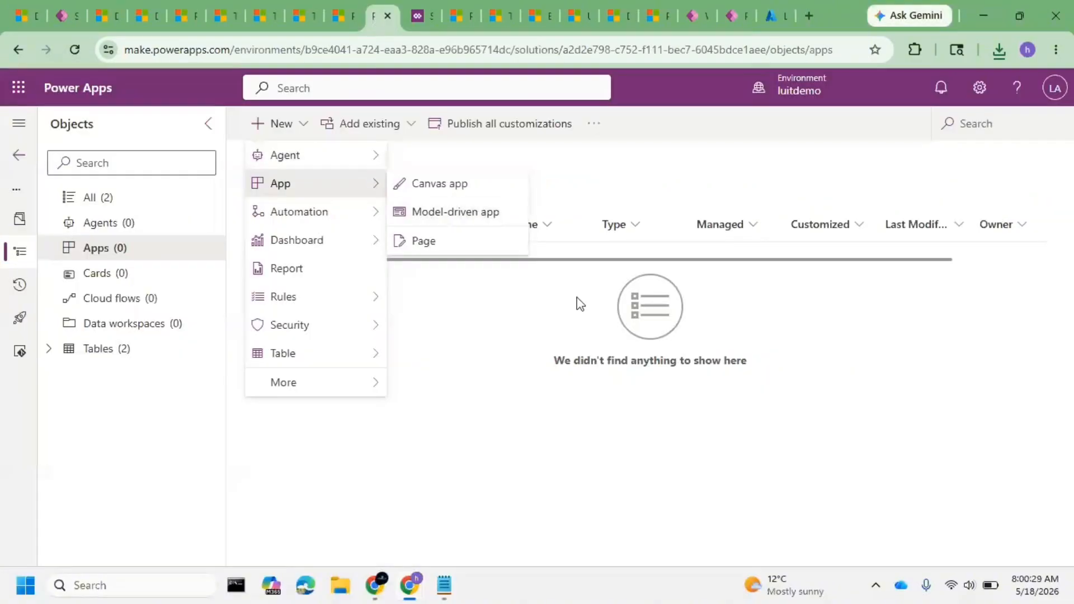
left_click(303, 16)
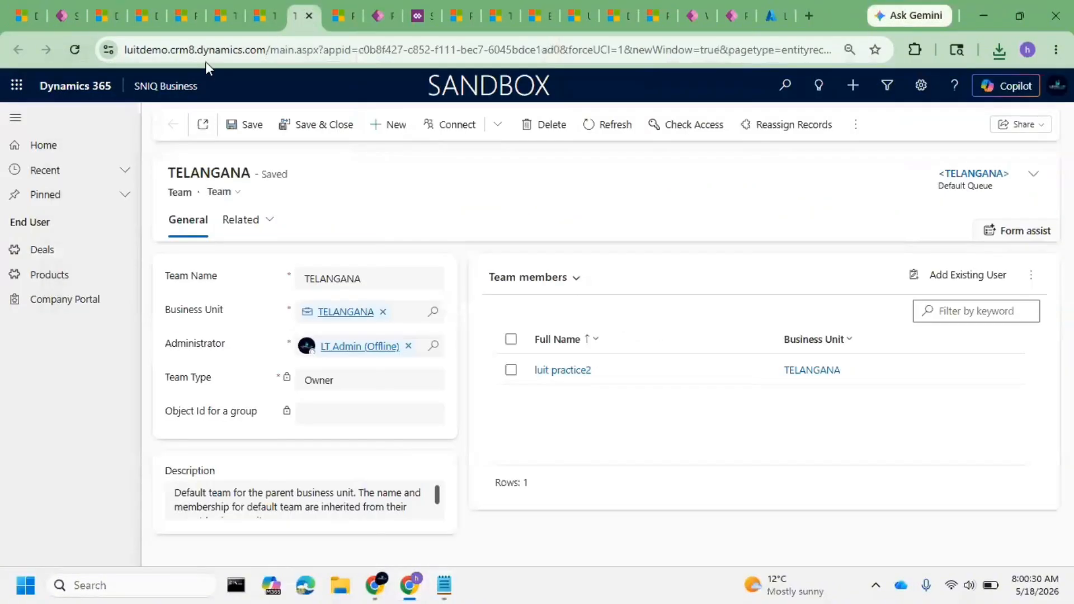
left_click(137, 14)
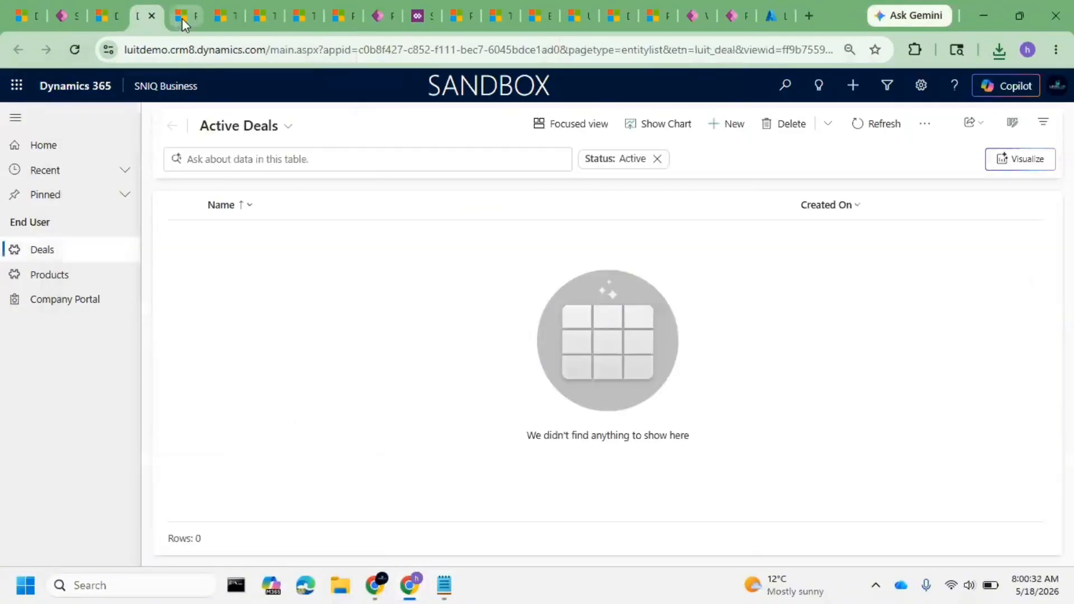
left_click(223, 15)
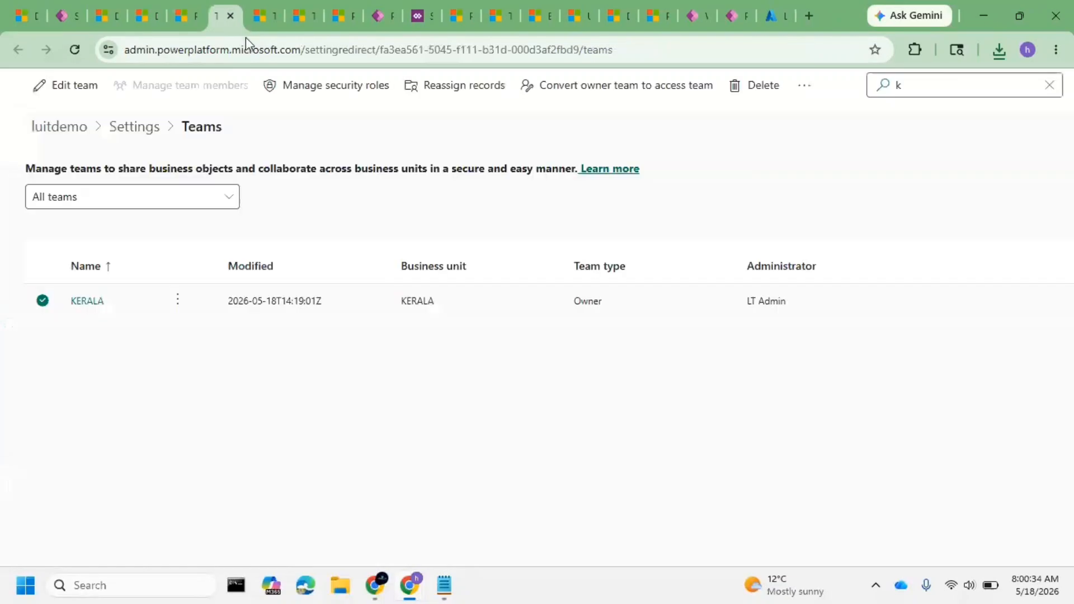
left_click(259, 16)
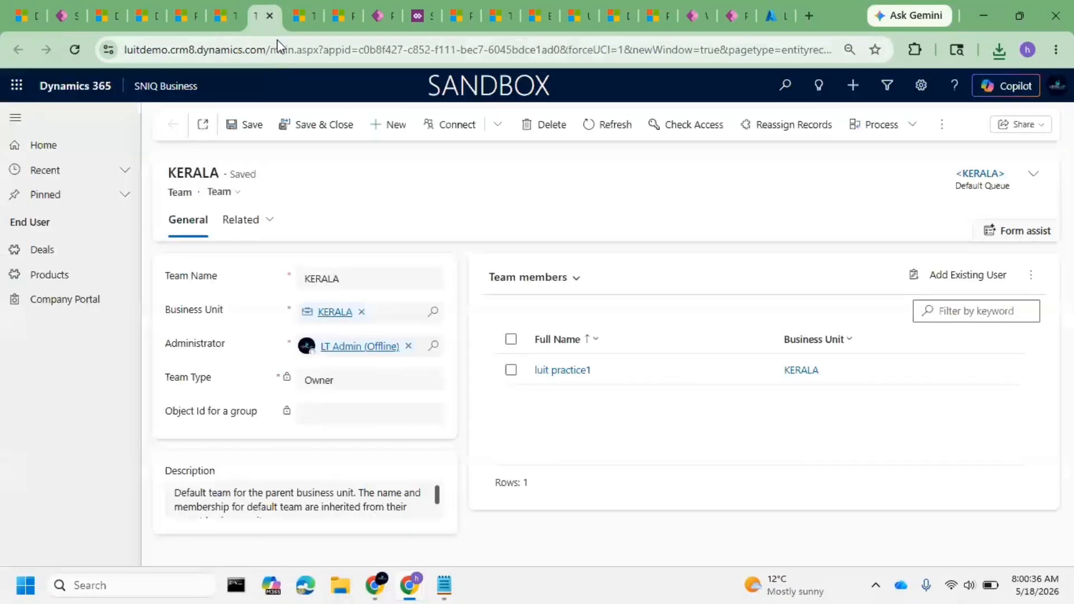
left_click(305, 17)
left_click(341, 18)
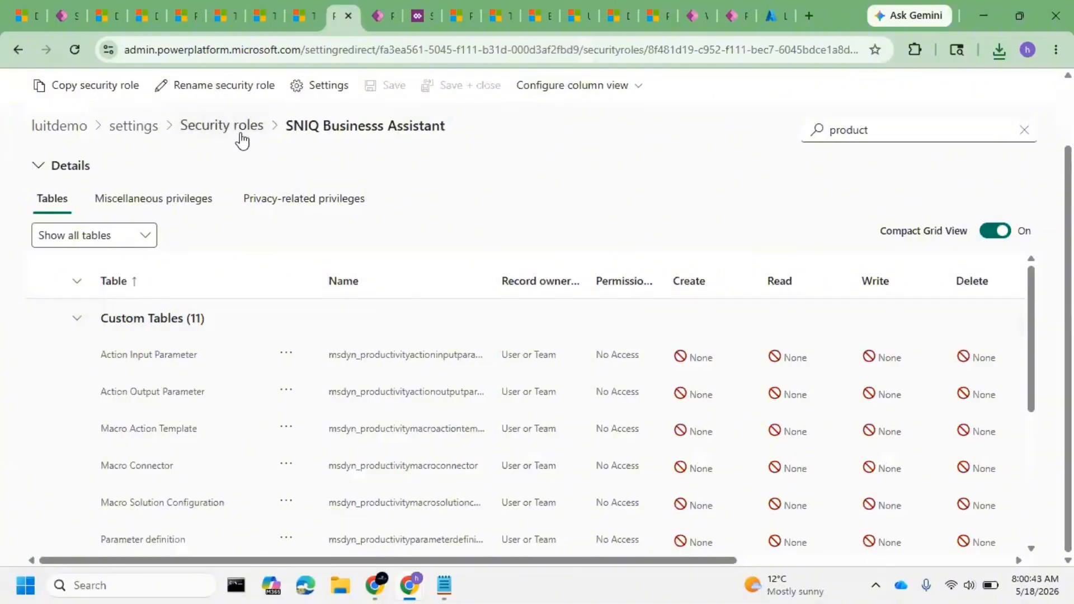
double_click(907, 133)
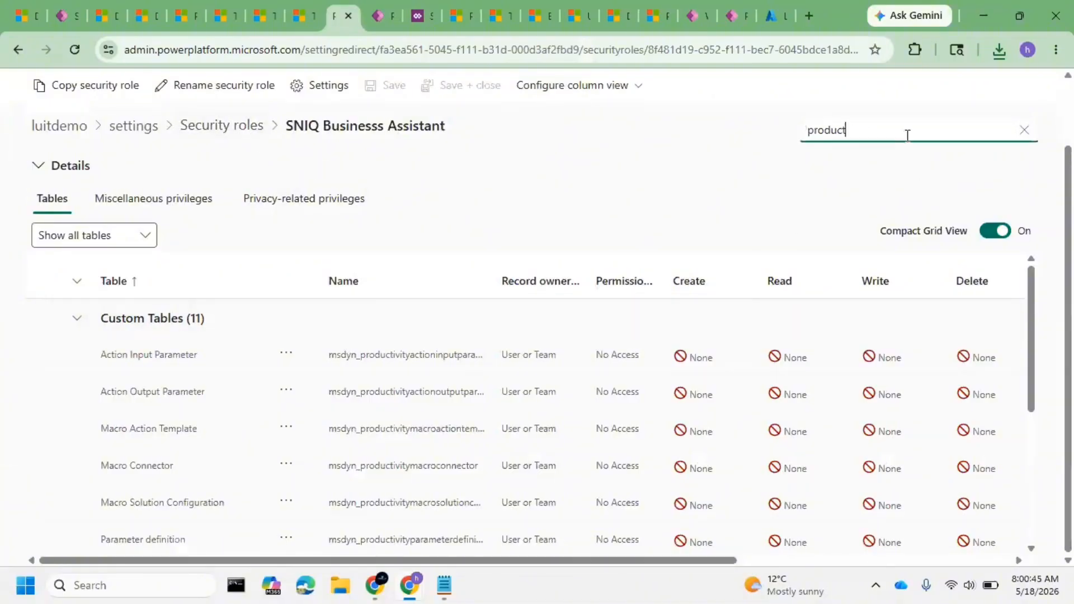
type("deal")
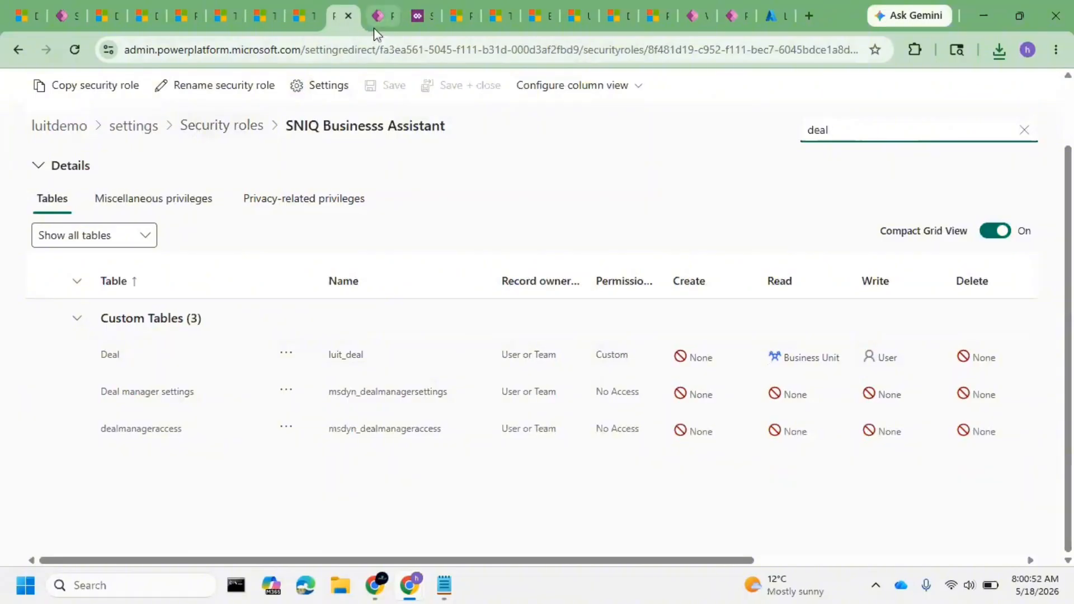
- Look through the security roles assignable to the KERALA team for the SNIQ Business roles and leave without assigning any
left_click(239, 129)
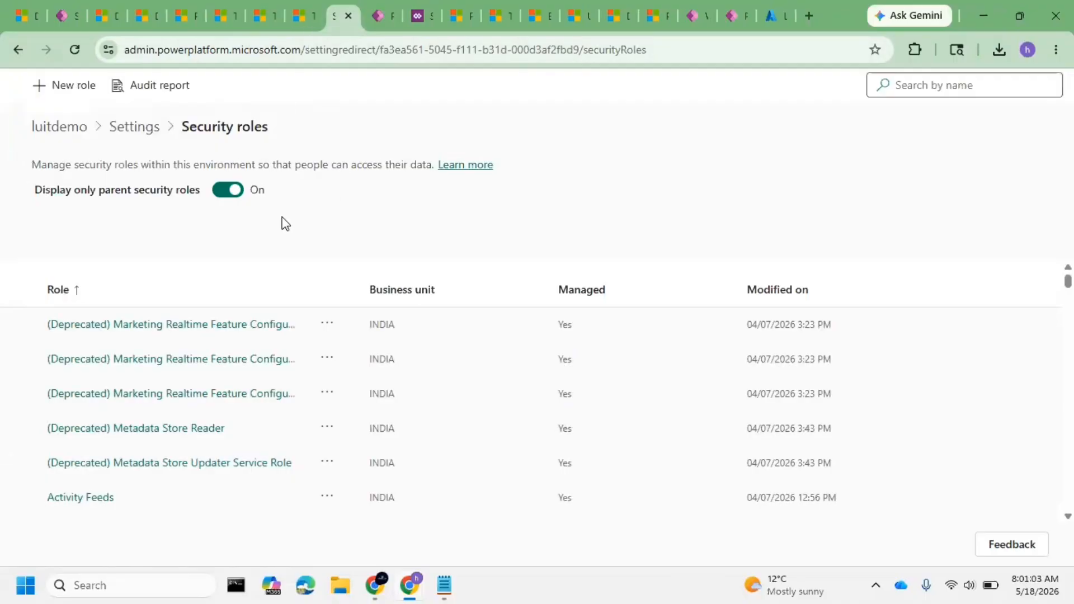
left_click(222, 19)
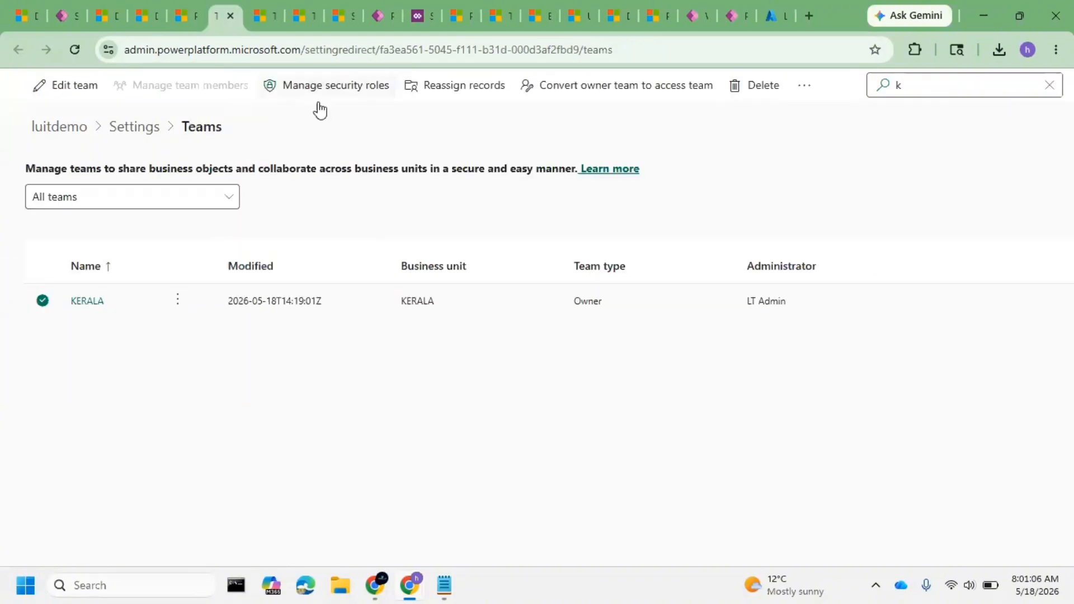
left_click(371, 98)
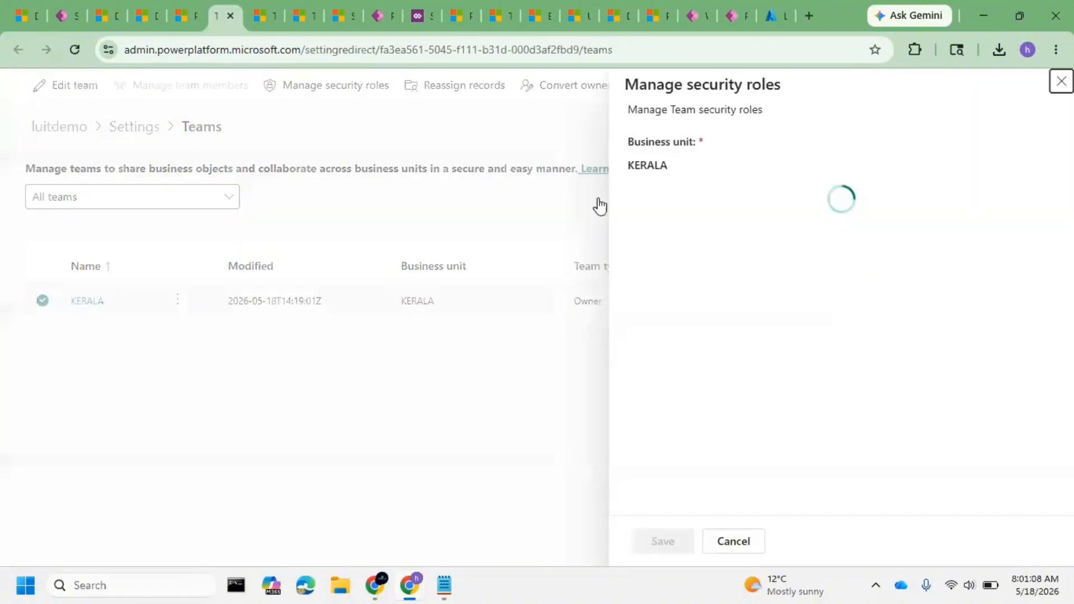
left_click_drag(1068, 102, 1061, 521)
scroll(885, 445, "down", 3)
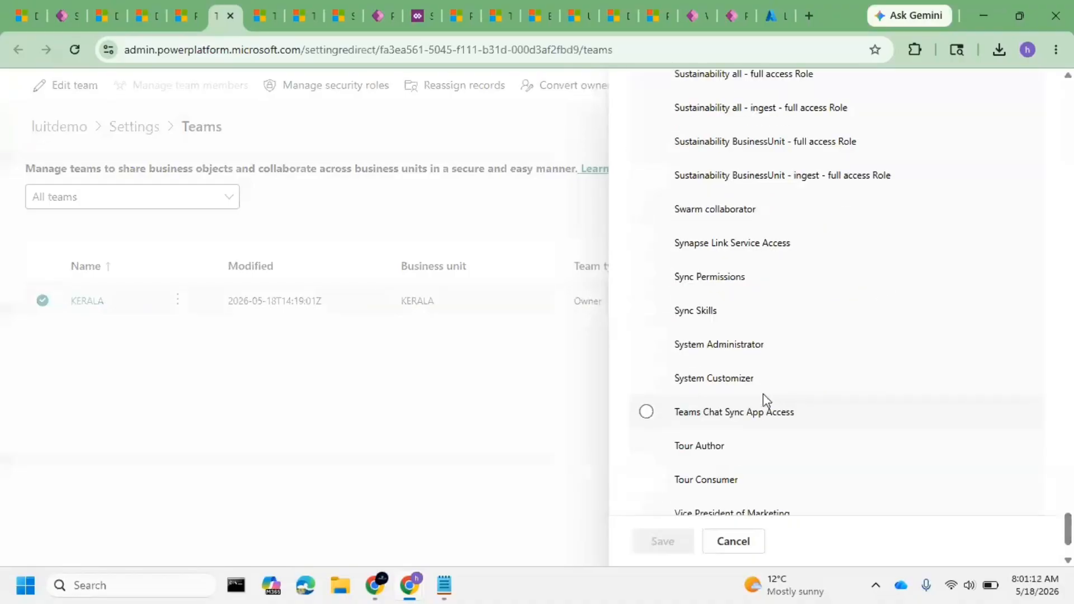
scroll(771, 373, "up", 5)
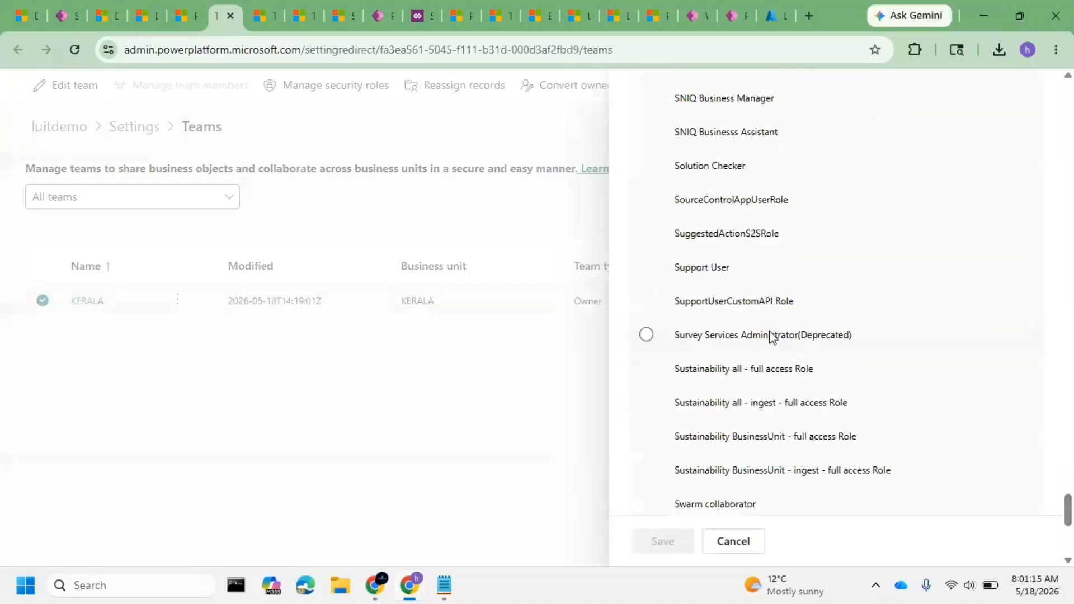
scroll(776, 312, "up", 3)
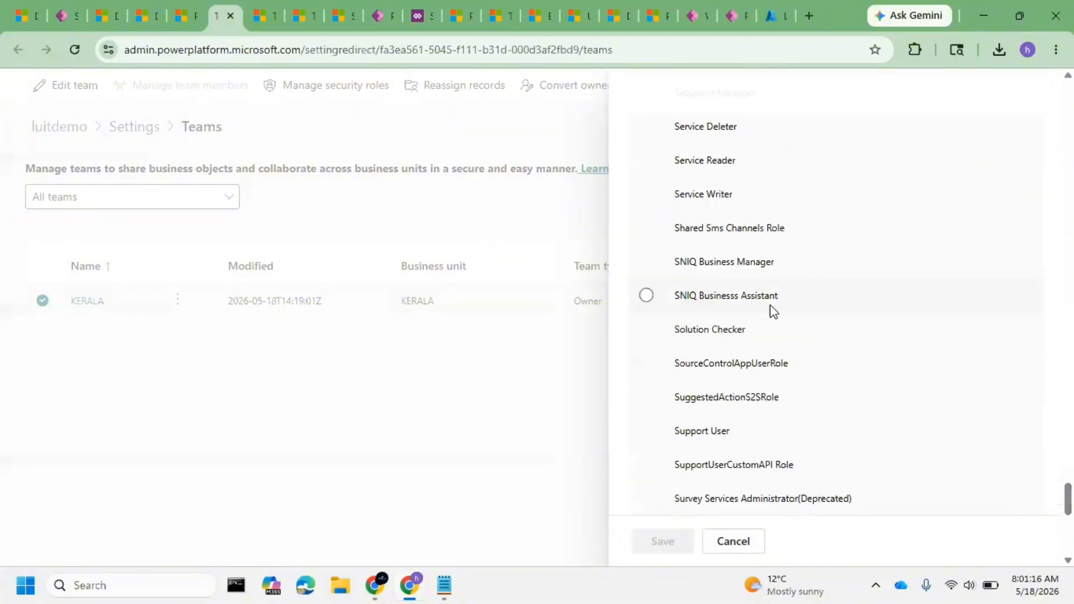
scroll(774, 312, "down", 1)
scroll(775, 318, "up", 4)
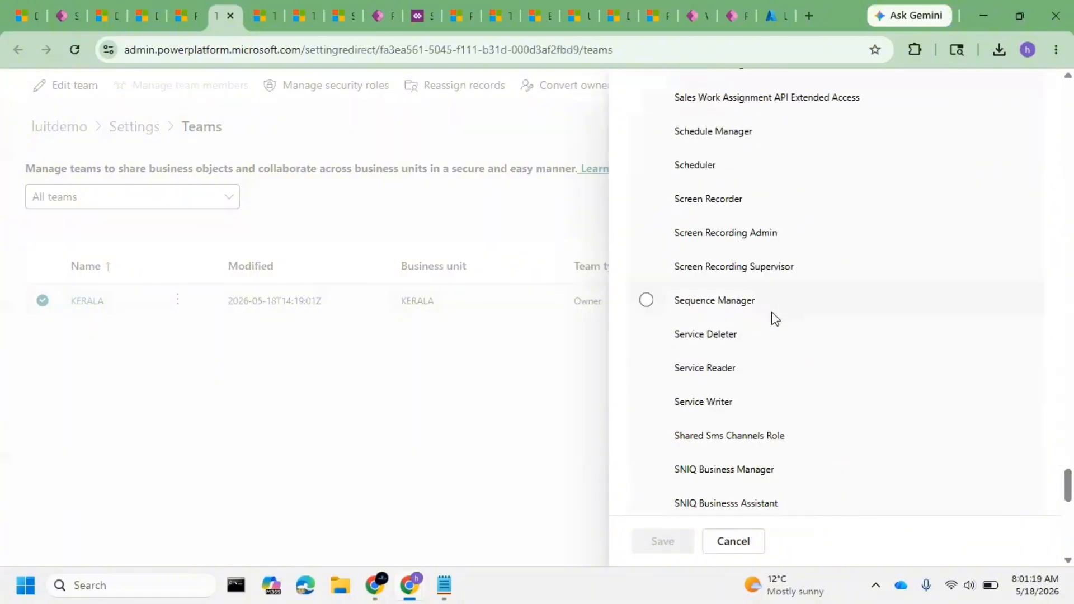
scroll(756, 319, "down", 3)
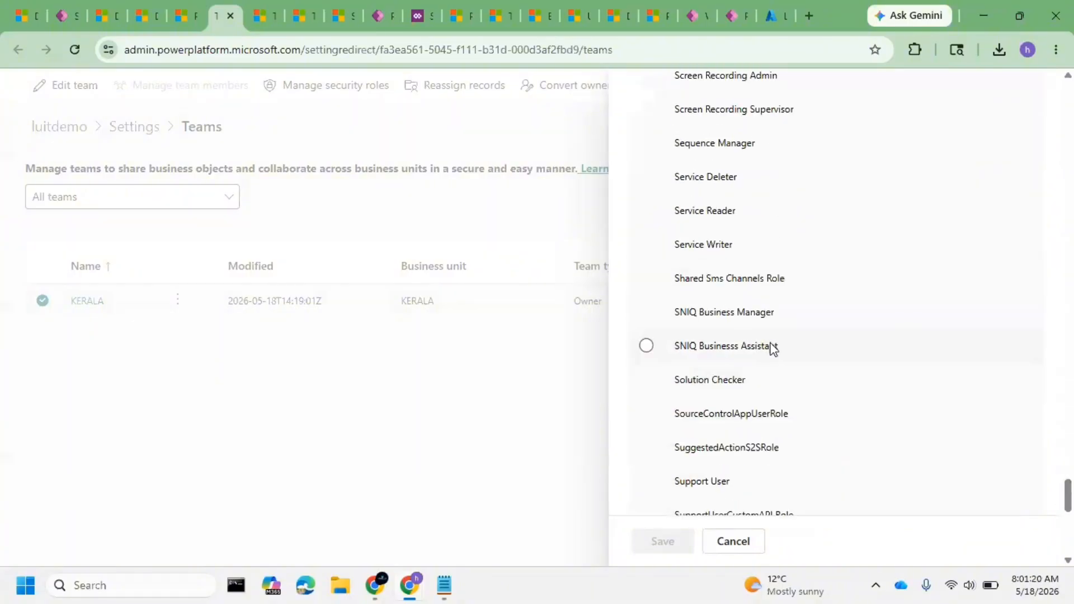
scroll(771, 346, "down", 1)
scroll(773, 350, "down", 1)
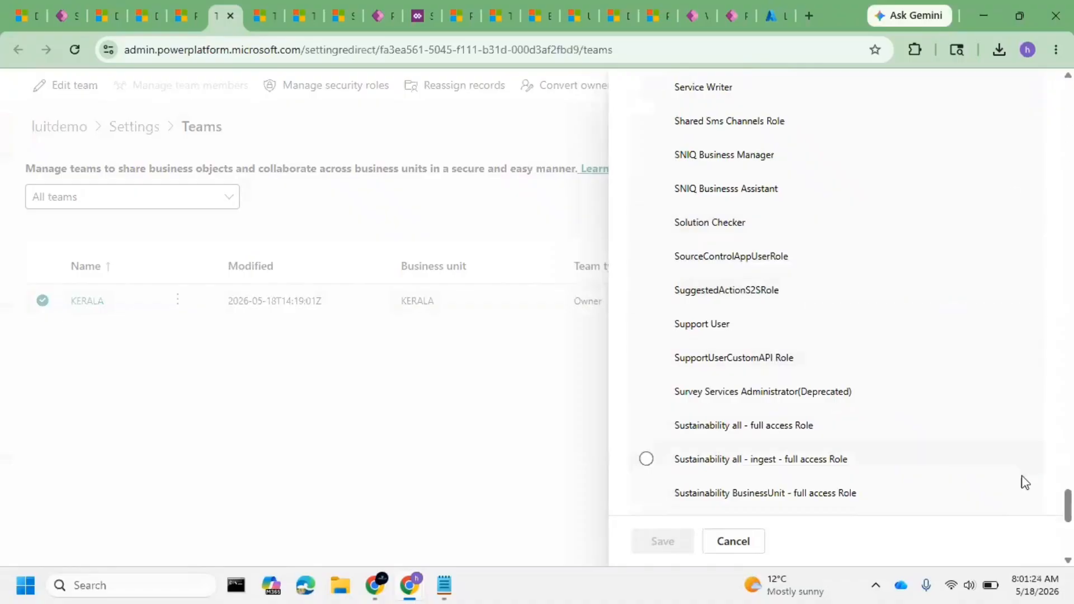
scroll(1063, 470, "up", 1)
left_click_drag(1068, 500, 1067, 141)
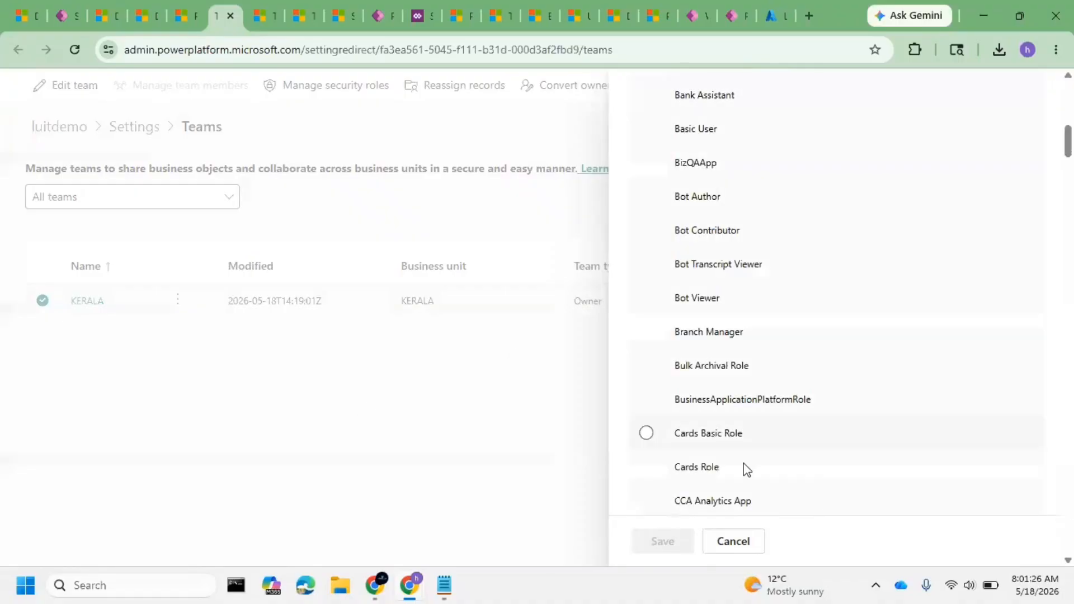
left_click(750, 545)
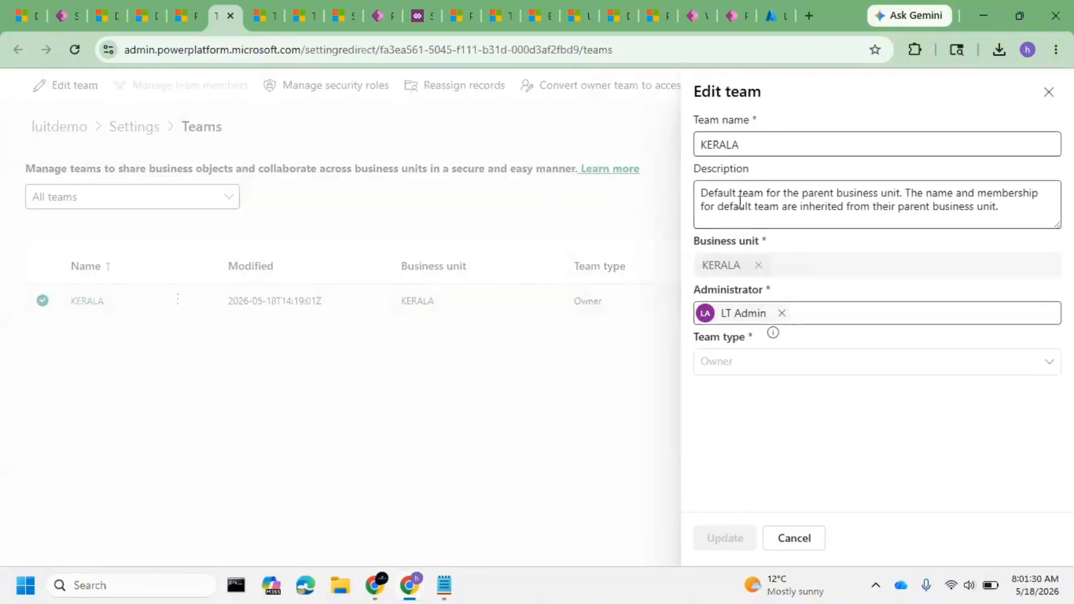
- Try to rename the KERALA team as KERALA Managers, read the technical details offered and close the team editor
left_click(817, 151)
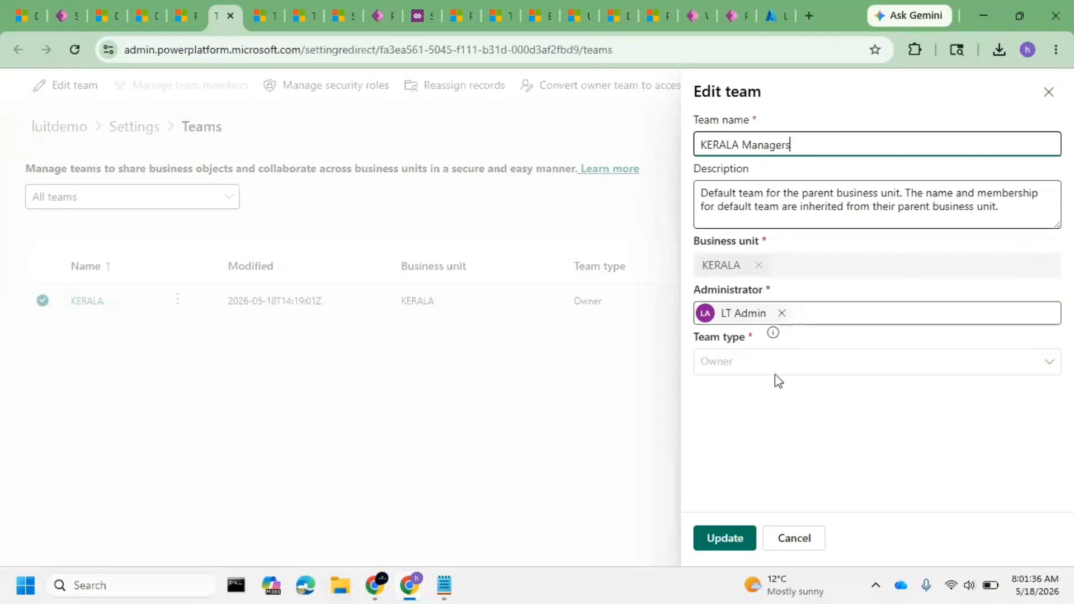
left_click(727, 542)
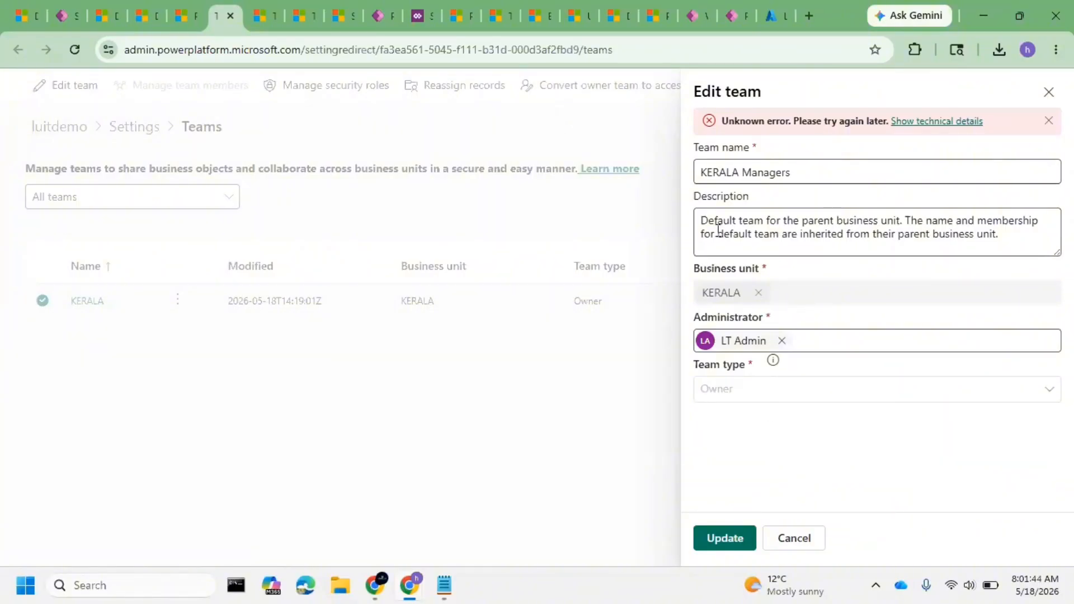
left_click(939, 122)
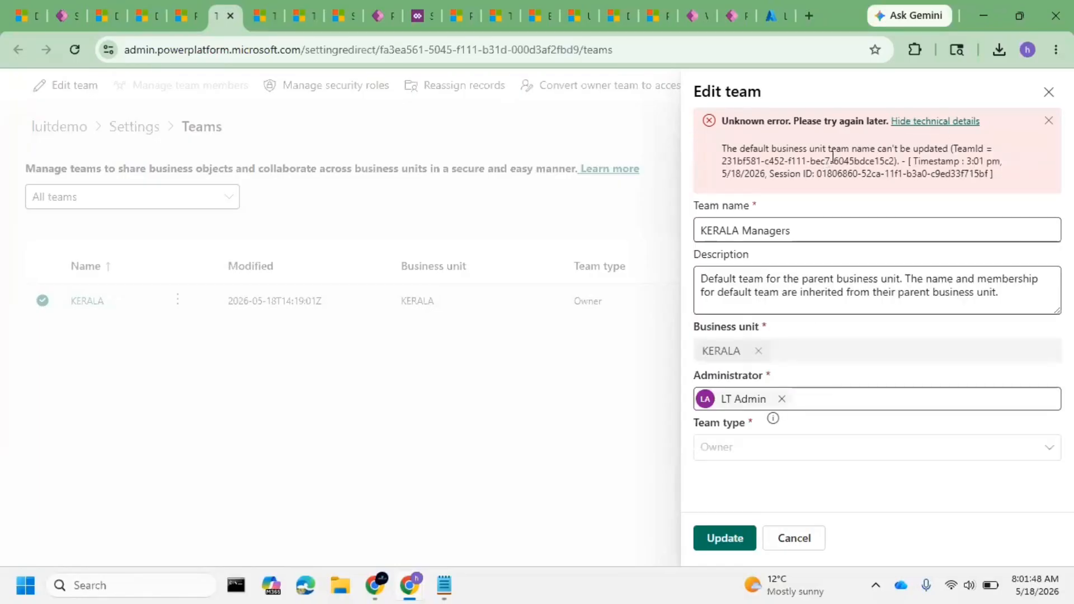
left_click_drag(860, 160, 908, 155)
left_click(800, 153)
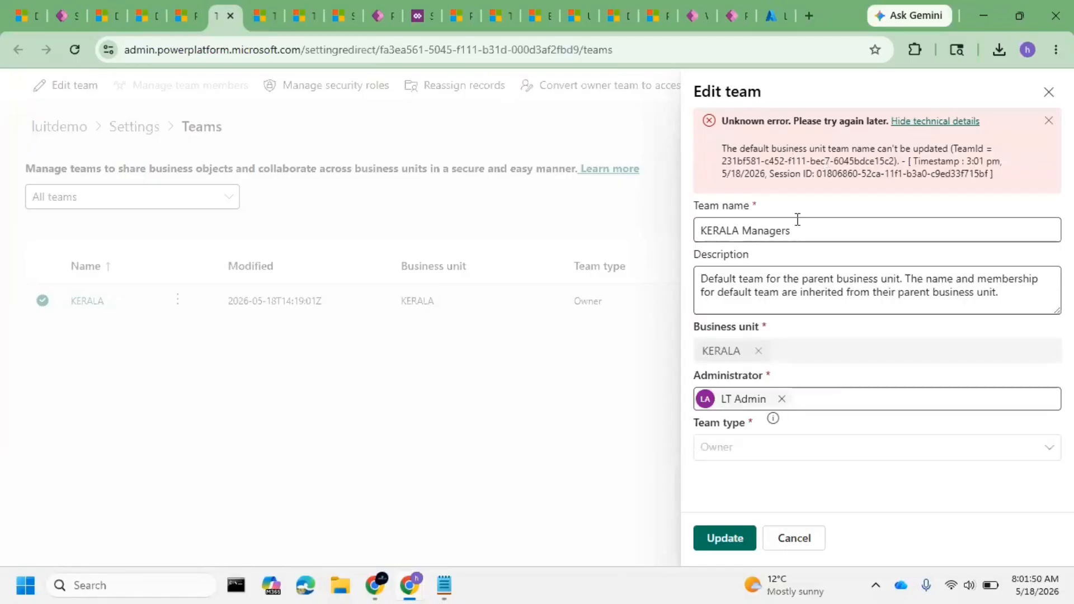
left_click(1048, 92)
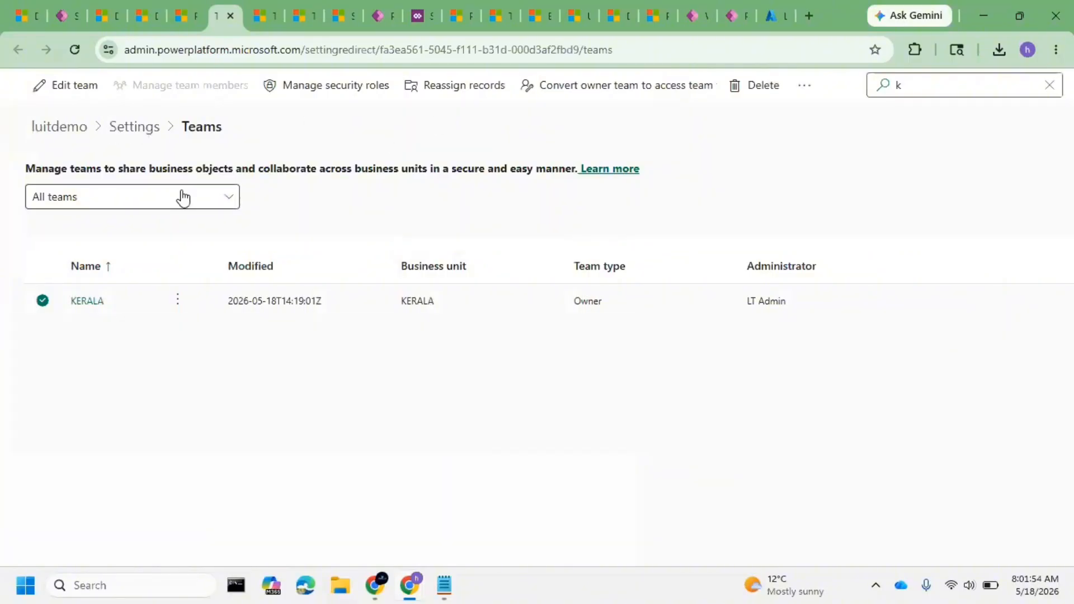
- Open the environment's Teams list from the Security (Preview) system settings
left_click(59, 20)
left_click(146, 20)
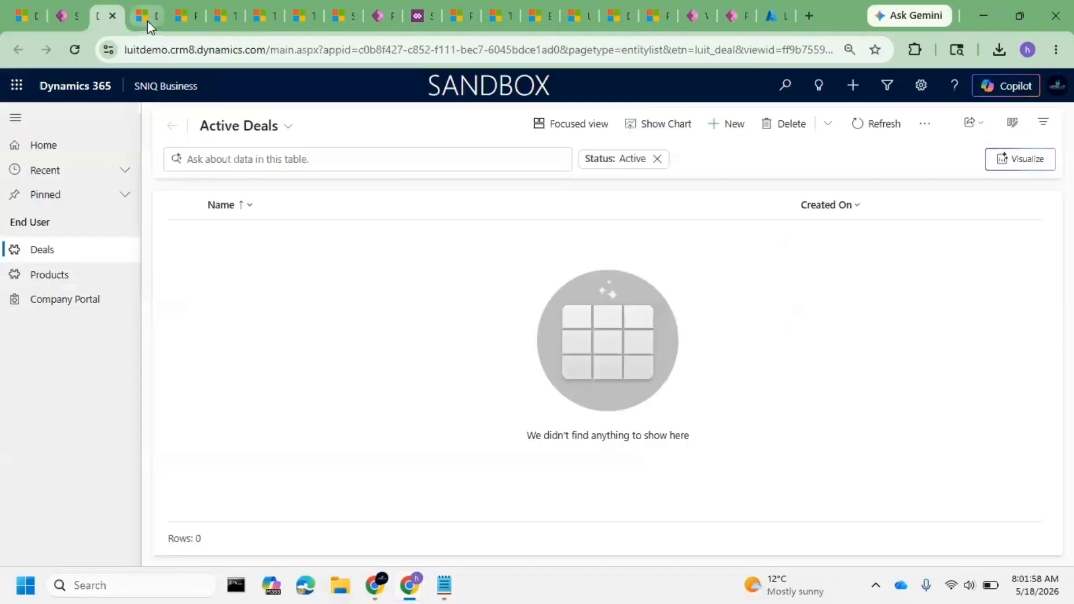
left_click(172, 22)
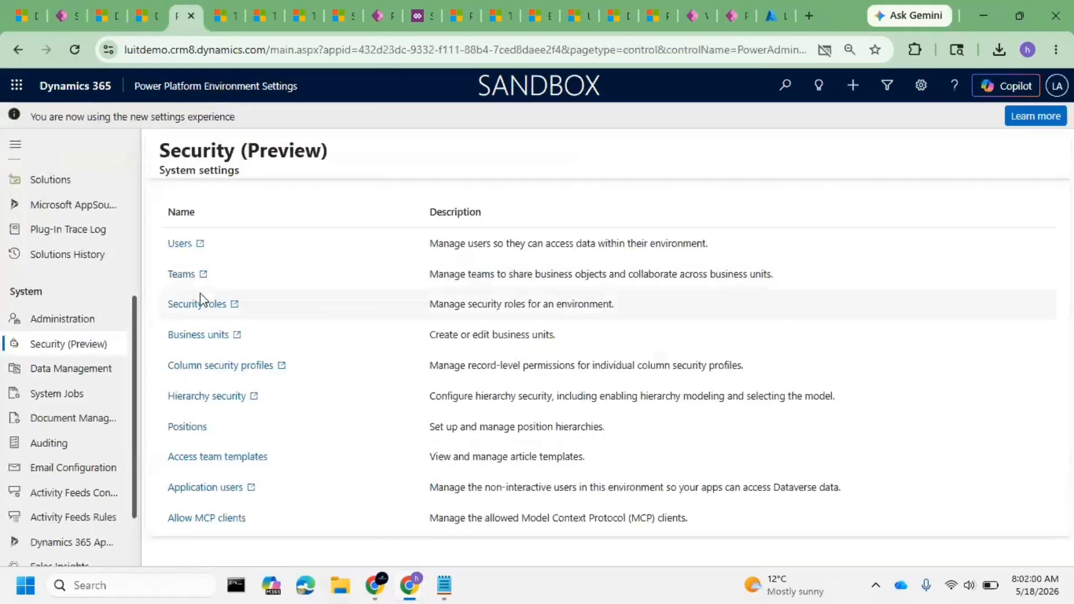
left_click(197, 277)
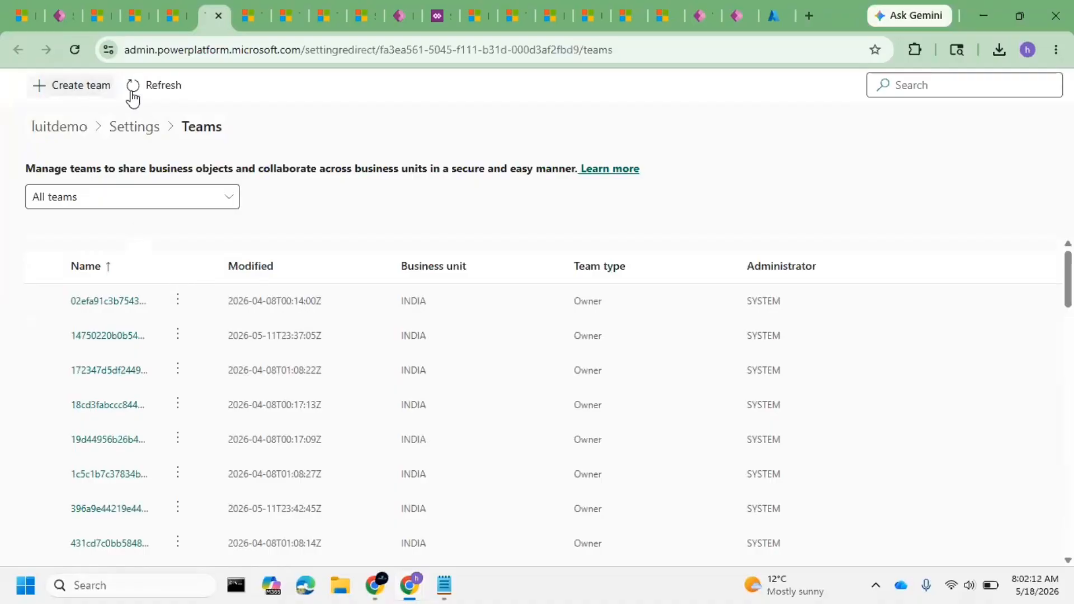
- Start a new team named KERALA Managers and assign it to the KERALA business unit
left_click(106, 88)
left_click(762, 144)
type("ke")
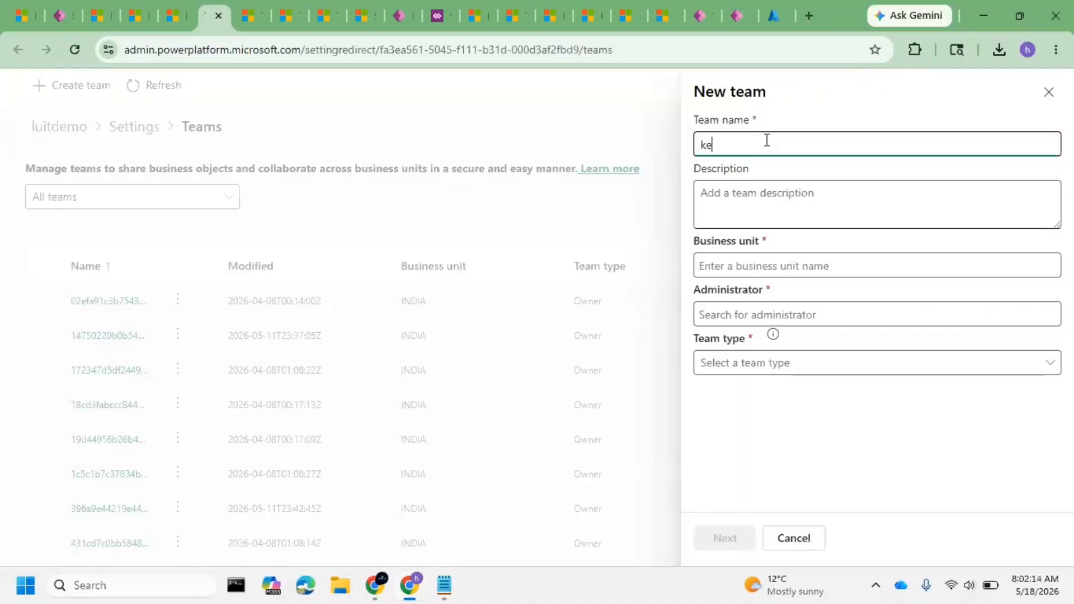
key("BackSpace")
key("BackSpace")
type("KERALA mAN")
key("BackSpace")
key("BackSpace")
key("BackSpace")
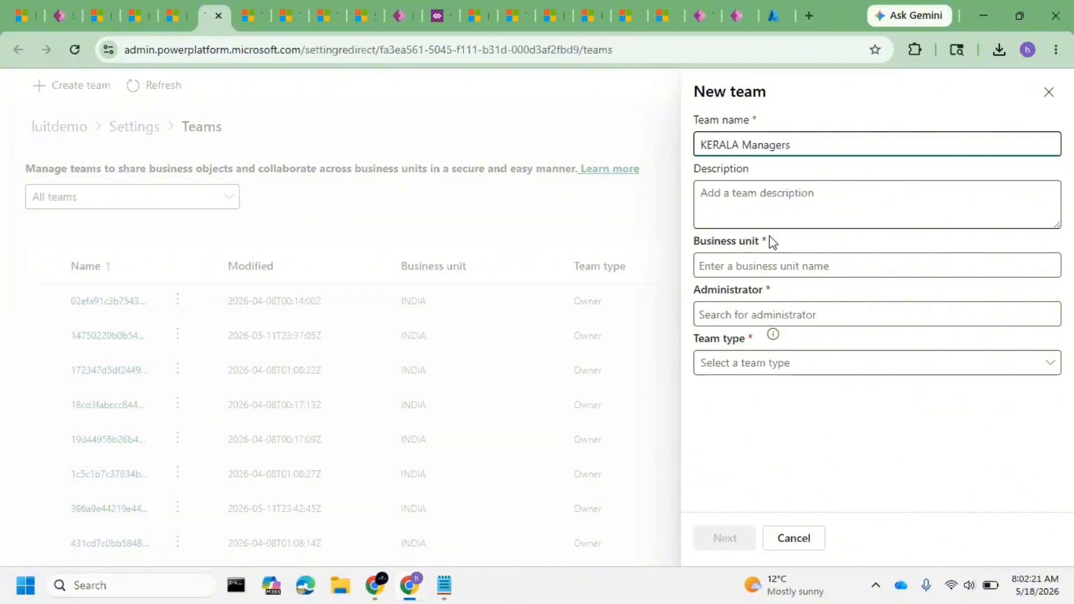
left_click(769, 261)
left_click(757, 376)
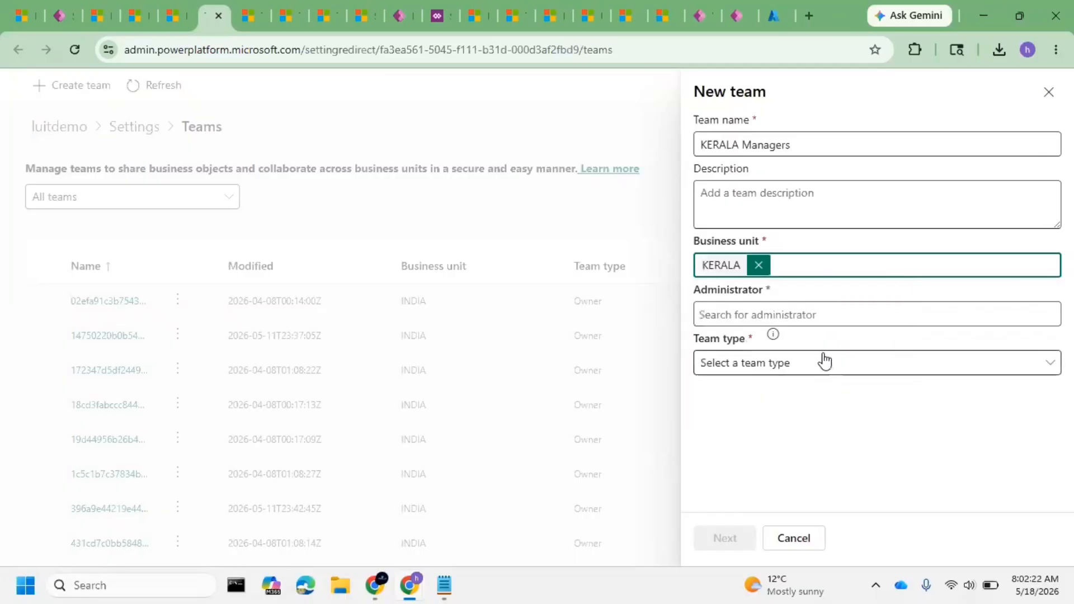
- Set the LT admin account as the administrator of the new KERALA Managers team
left_click(787, 324)
type("luit")
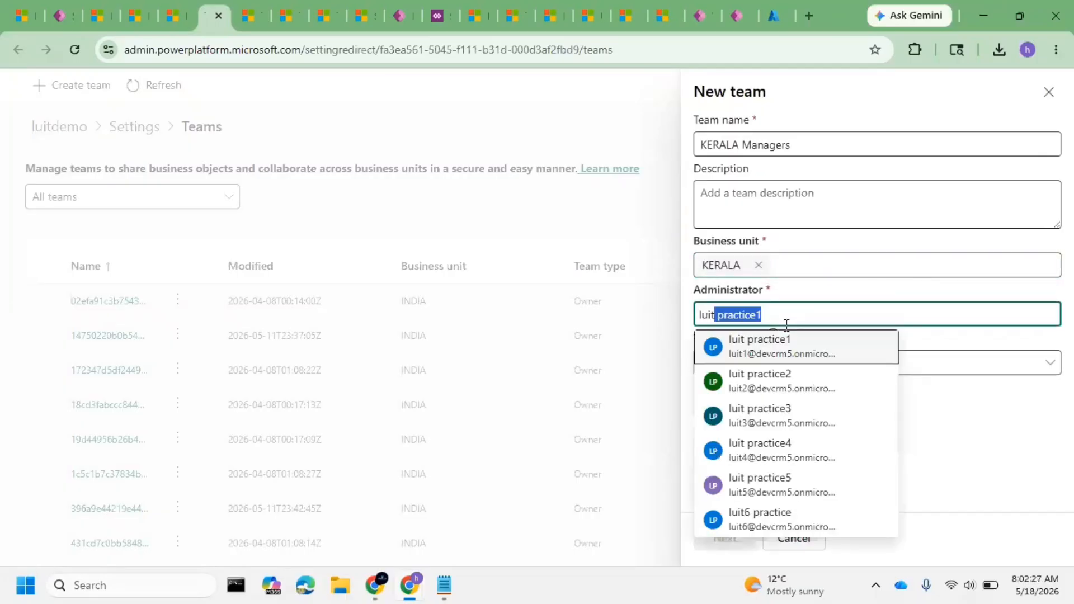
key("BackSpace")
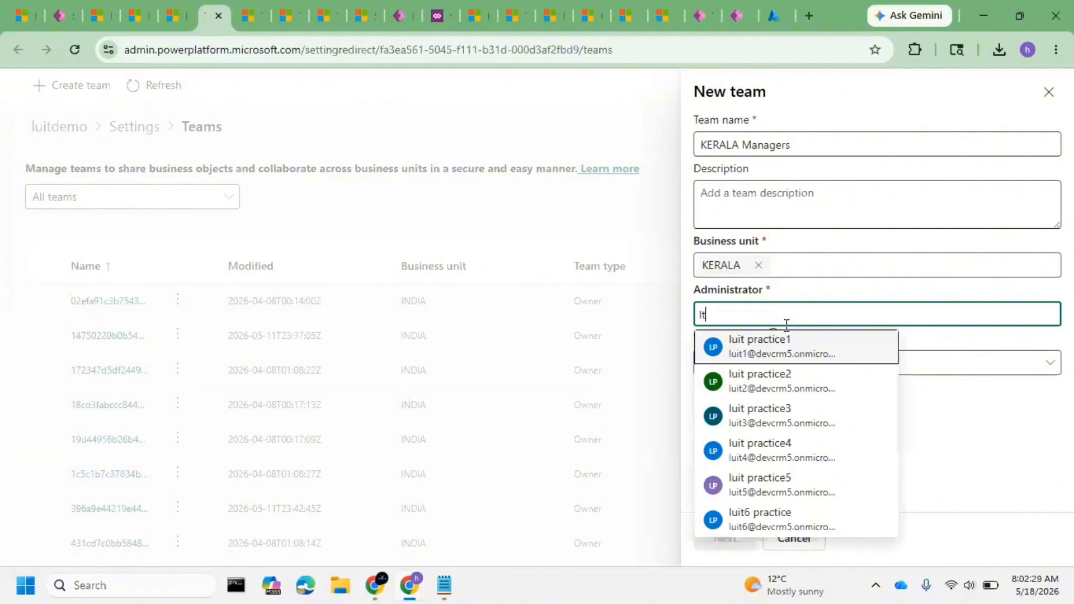
type("ad")
left_click(723, 352)
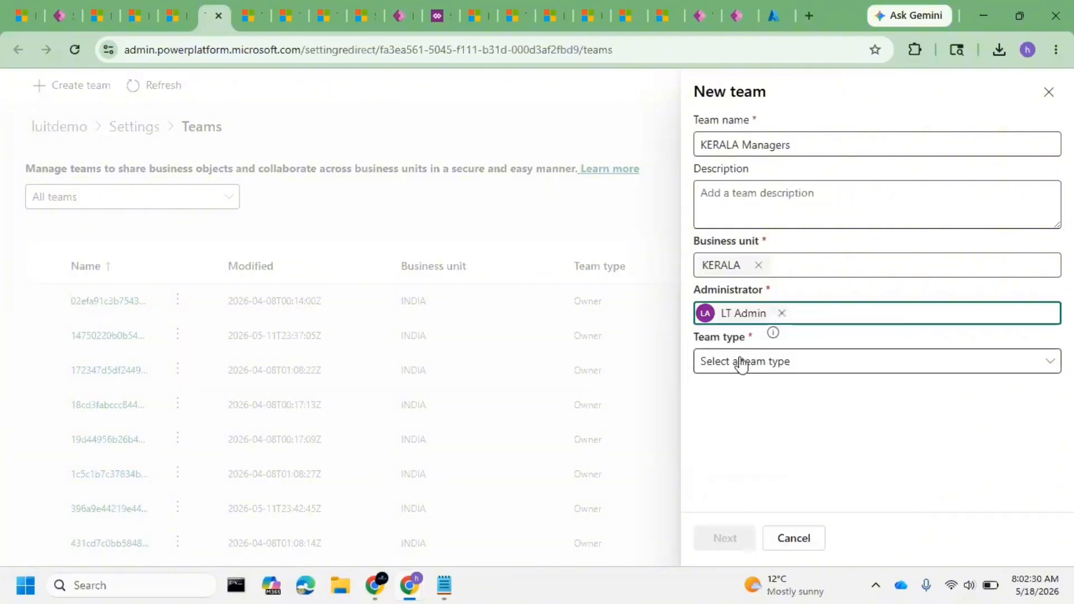
- Set the team type of KERALA Managers to Owner and create the team
left_click(750, 369)
left_click(753, 412)
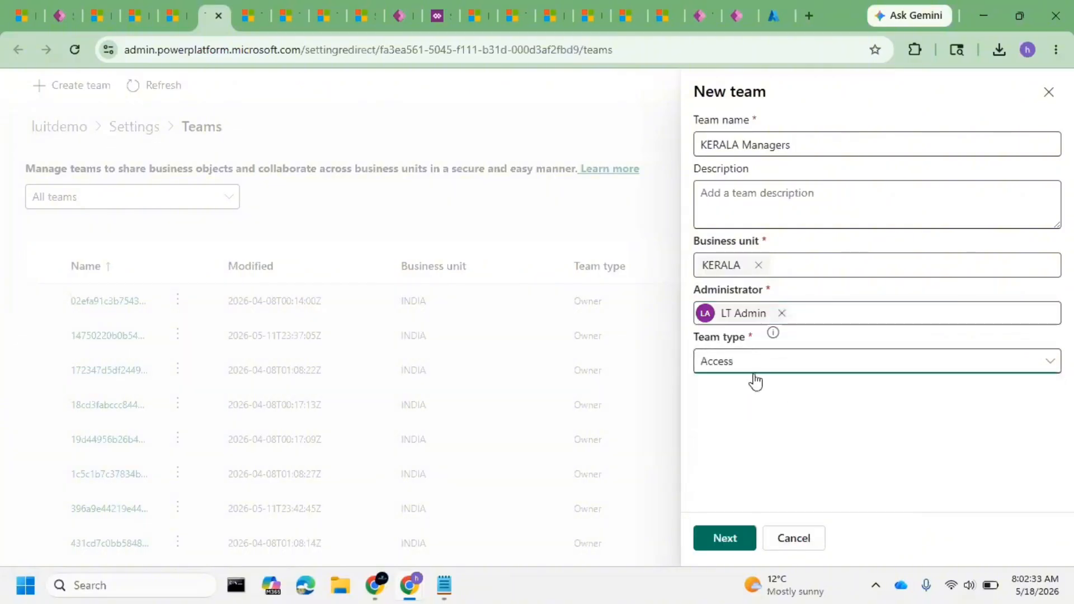
left_click(753, 370)
left_click(756, 387)
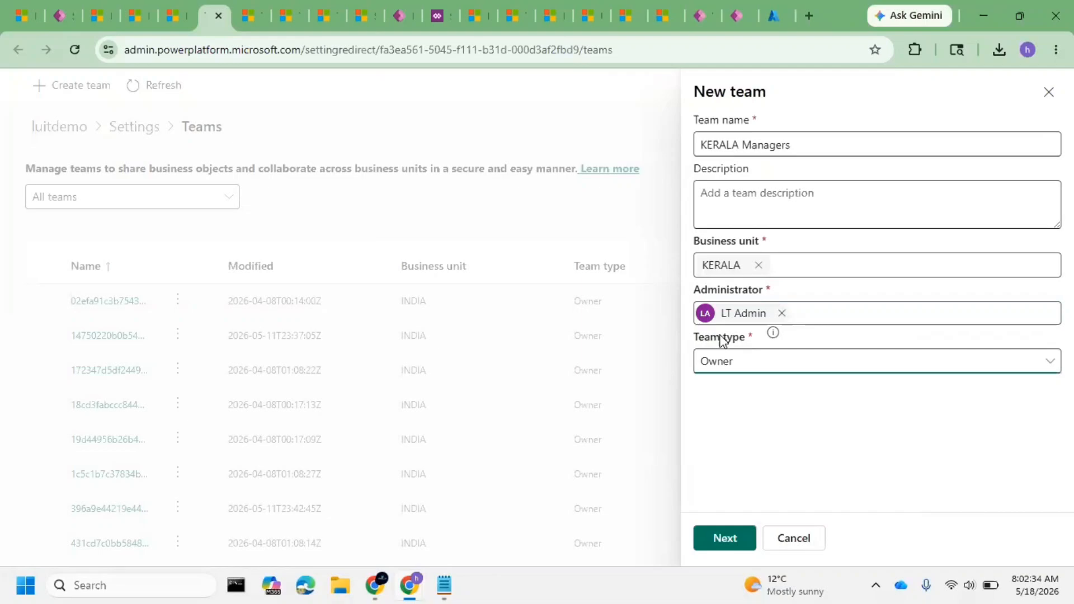
left_click(745, 534)
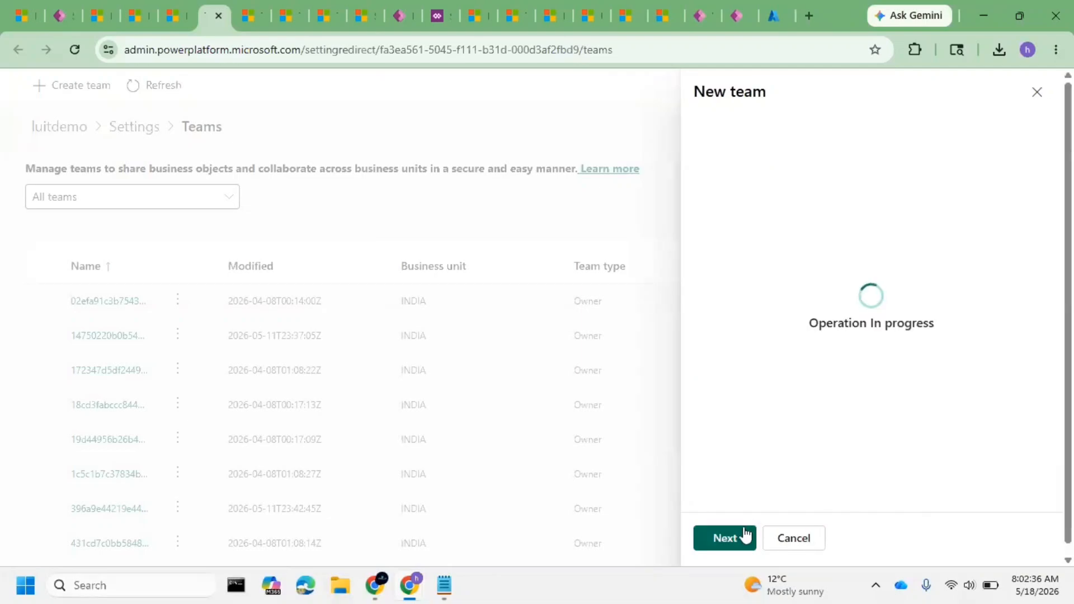
- Add the practice1 user as a member of the KERALA Managers team and continue to its security roles
left_click(768, 167)
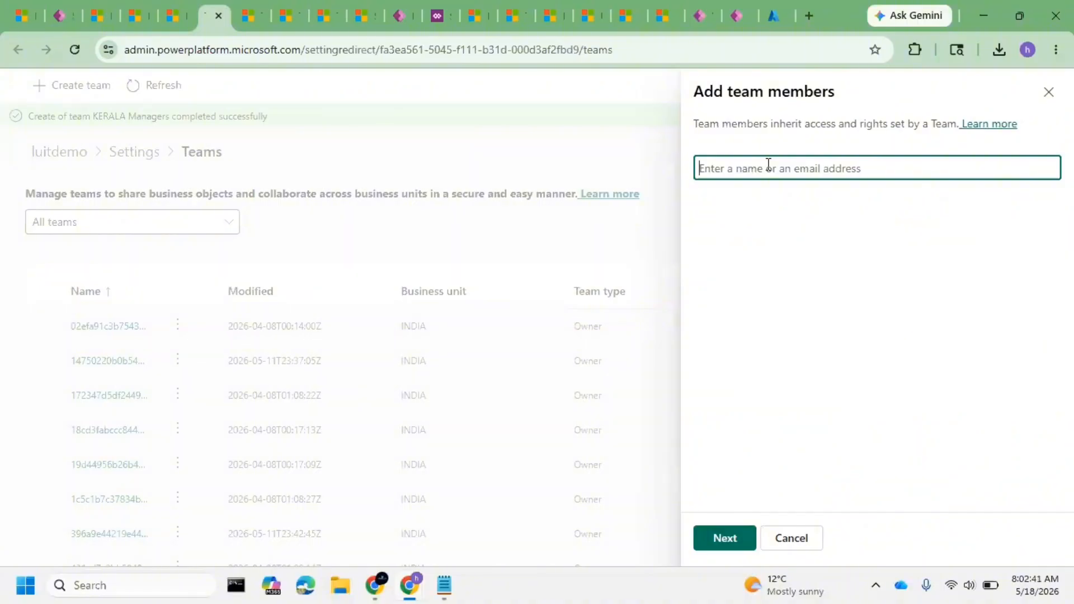
type("luit")
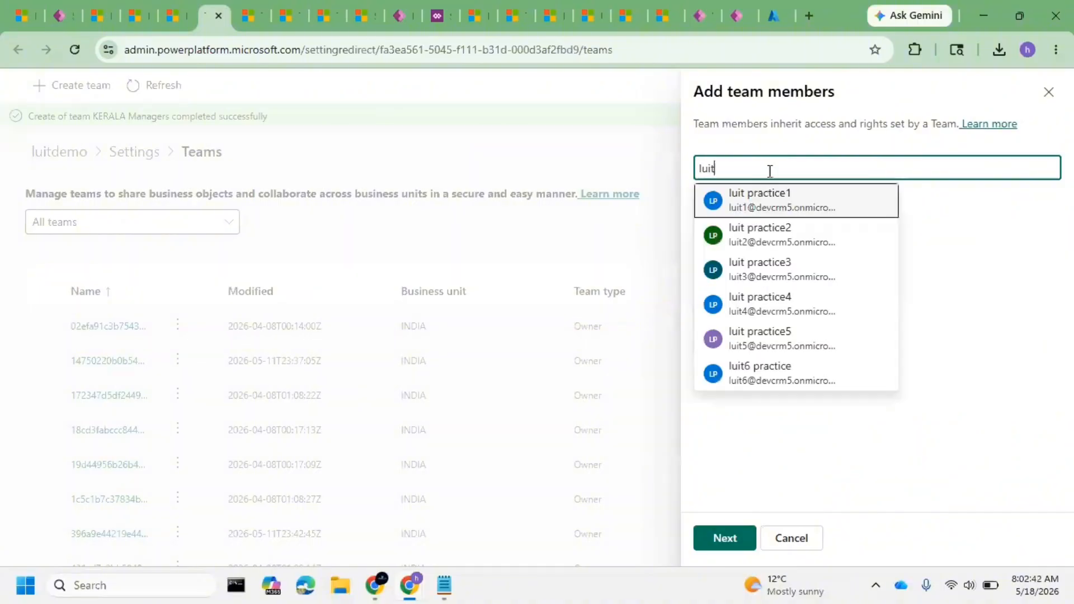
left_click(770, 210)
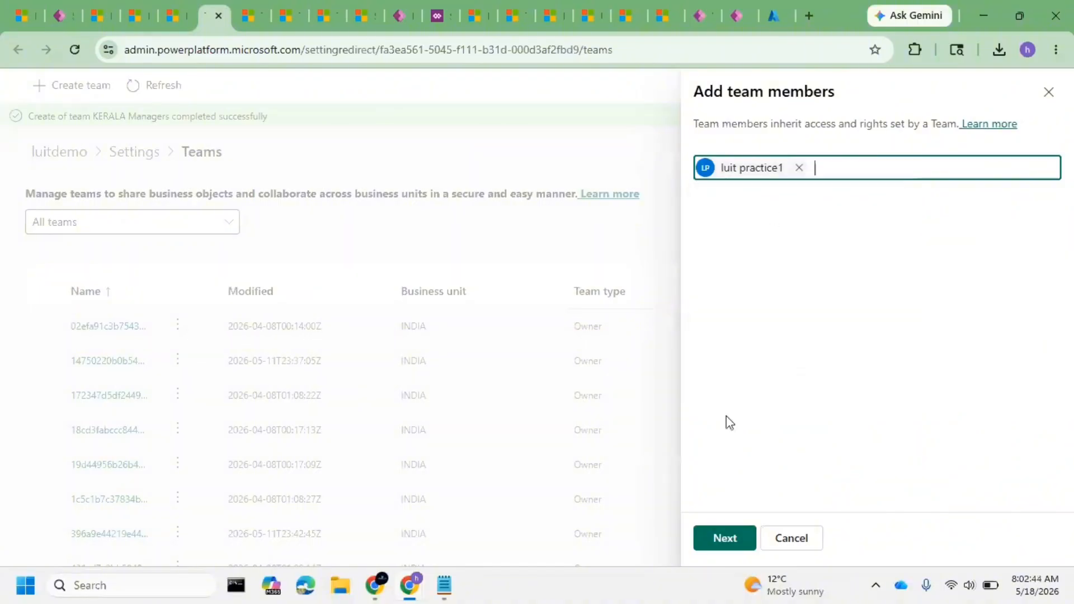
left_click(739, 536)
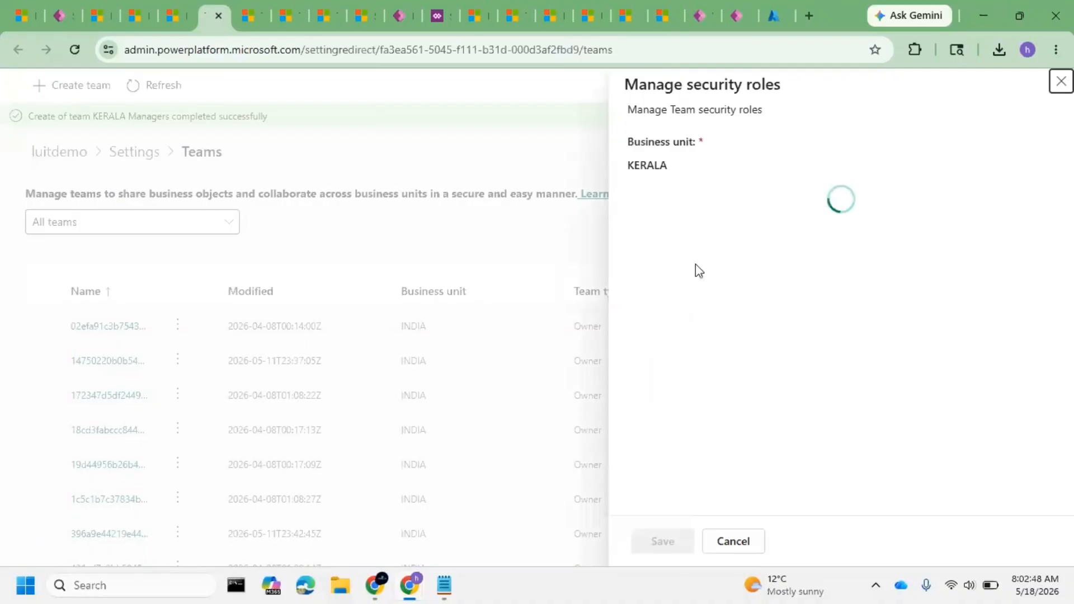
- Assign the SNIQ Business Manager security role to the KERALA Managers team and save the role assignment
scroll(831, 360, "down", 7)
scroll(690, 305, "up", 10)
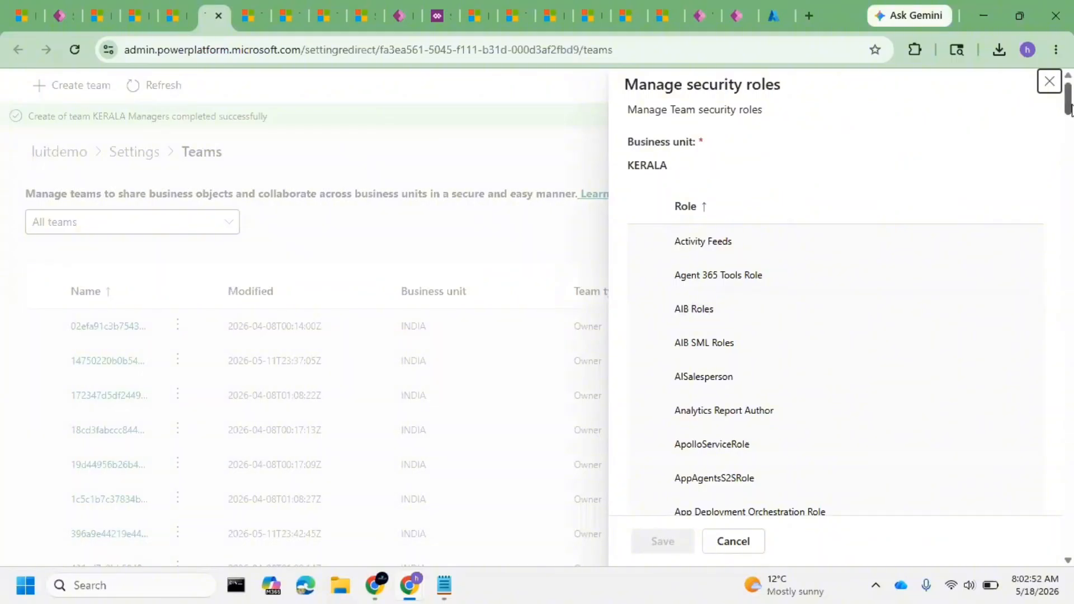
left_click_drag(1068, 96, 1068, 532)
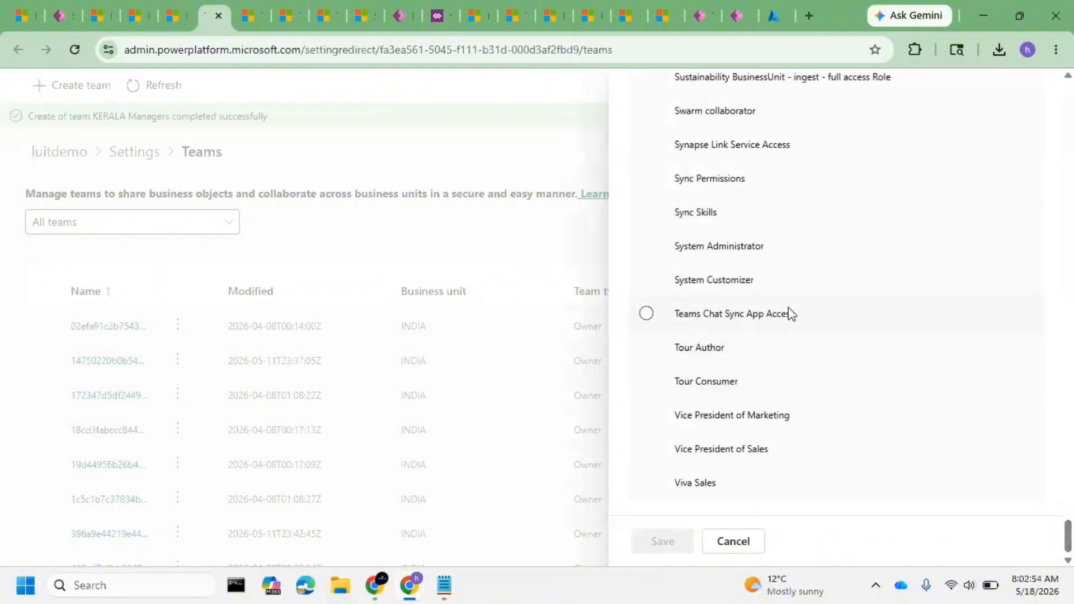
scroll(790, 314, "up", 5)
scroll(789, 328, "down", 5)
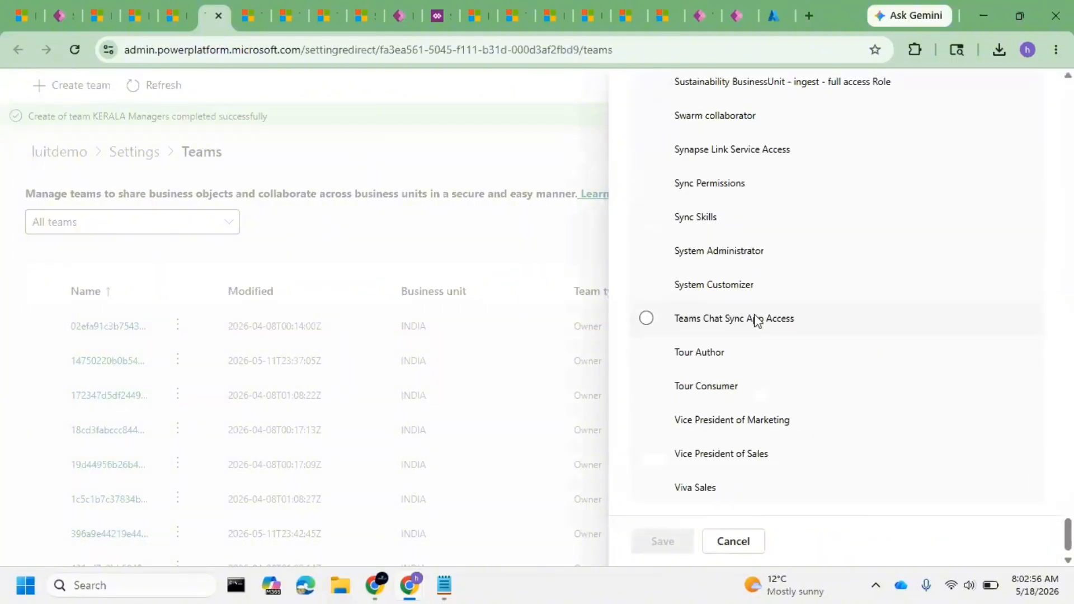
scroll(757, 317, "up", 9)
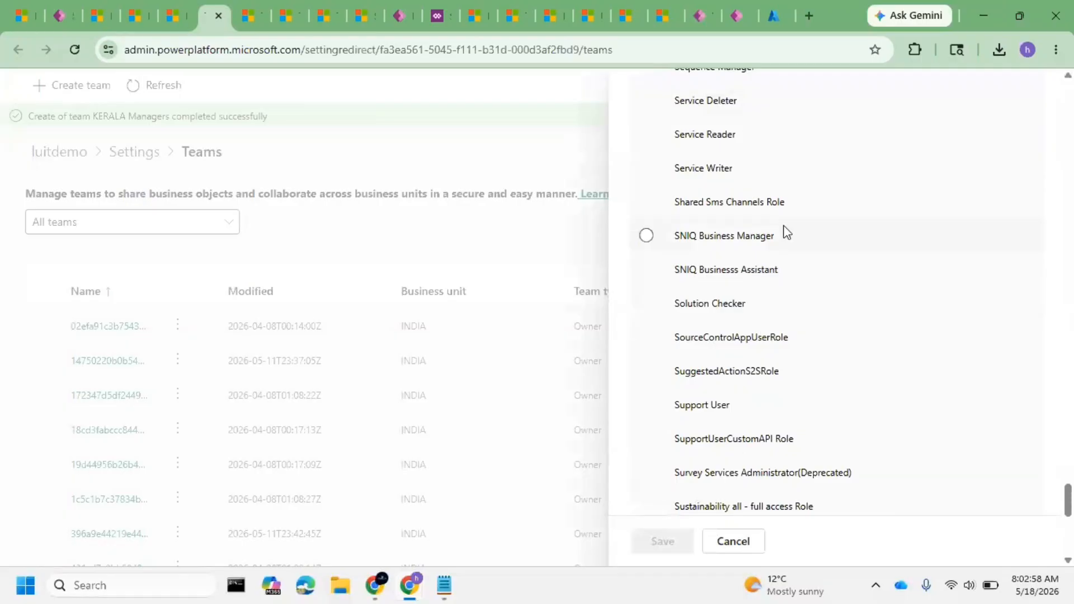
left_click(786, 234)
left_click(675, 542)
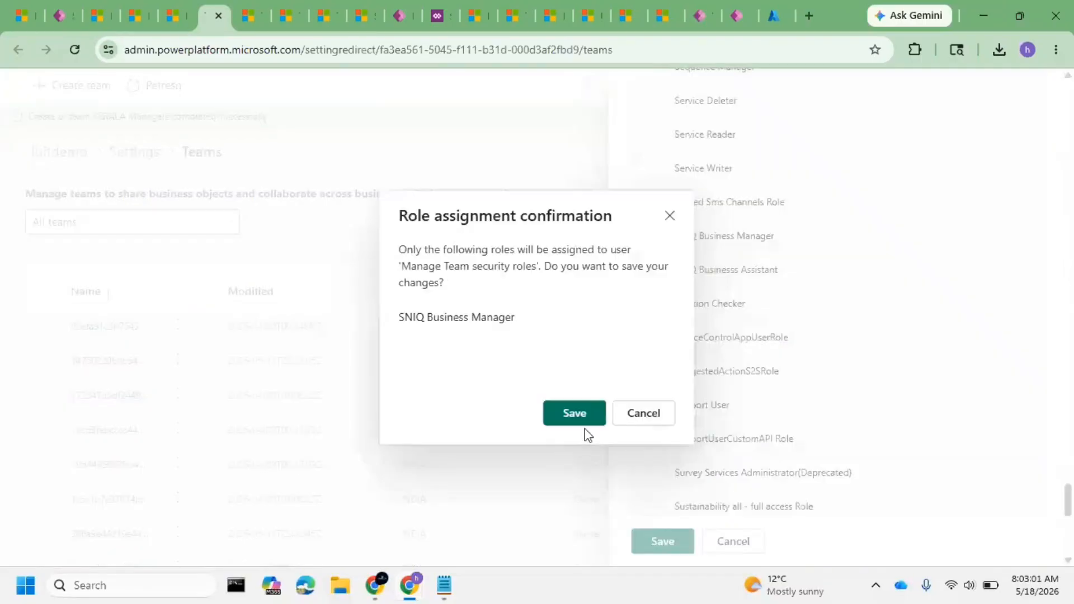
left_click(584, 417)
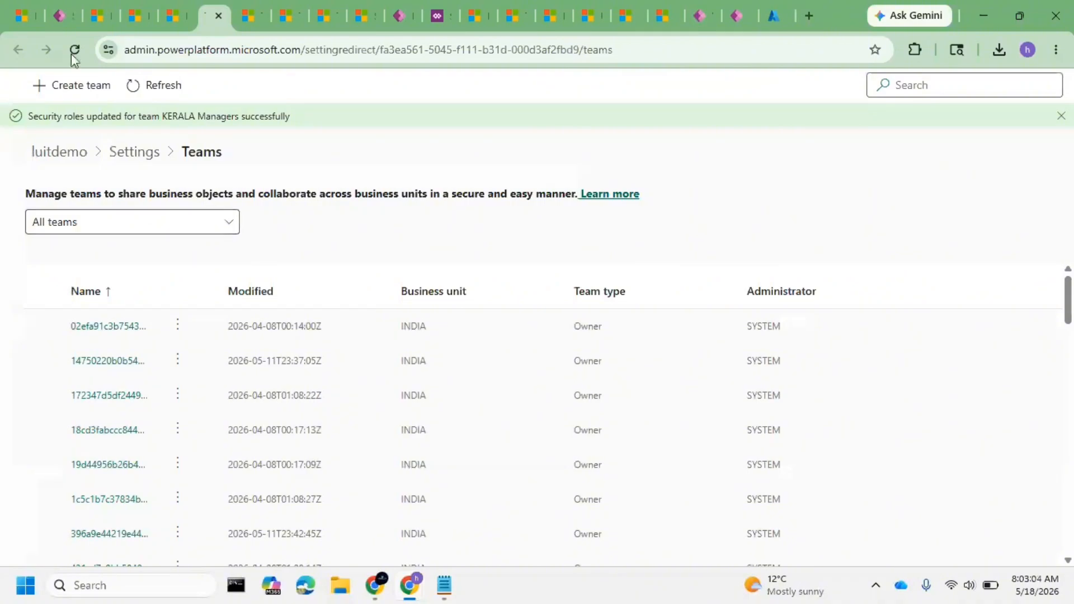
- Change the owner of deal D1 to the KERALA Managers team and save the record
left_click(25, 16)
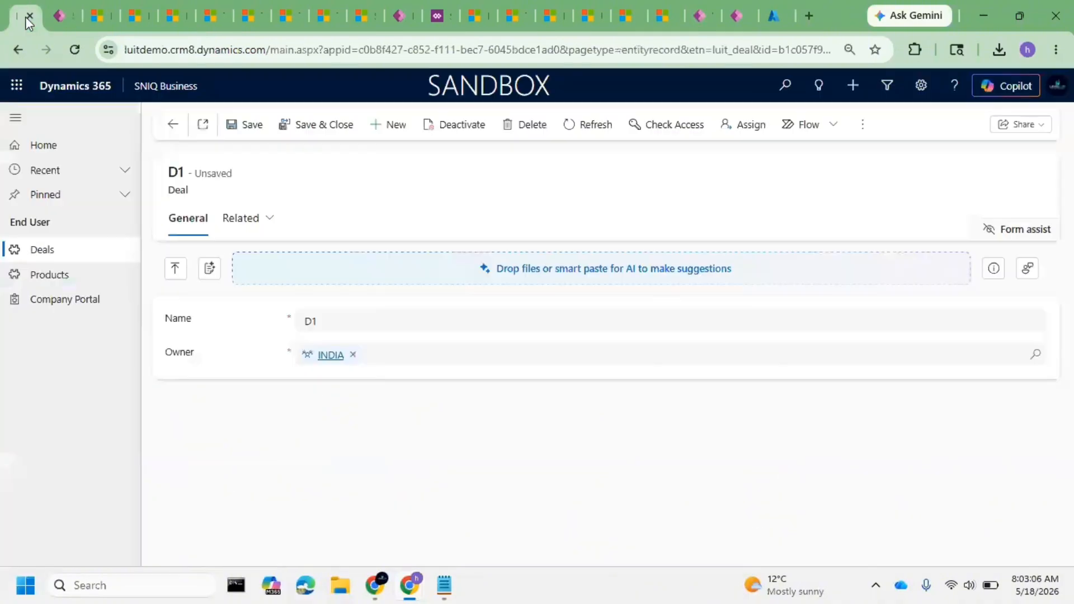
left_click(352, 355)
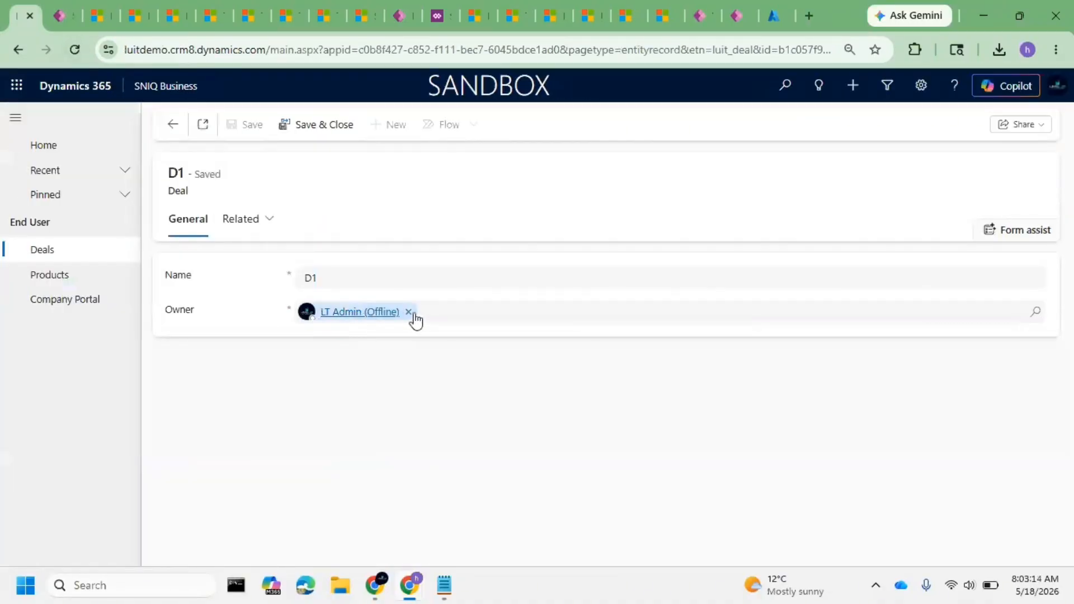
left_click(409, 313)
type("kerala")
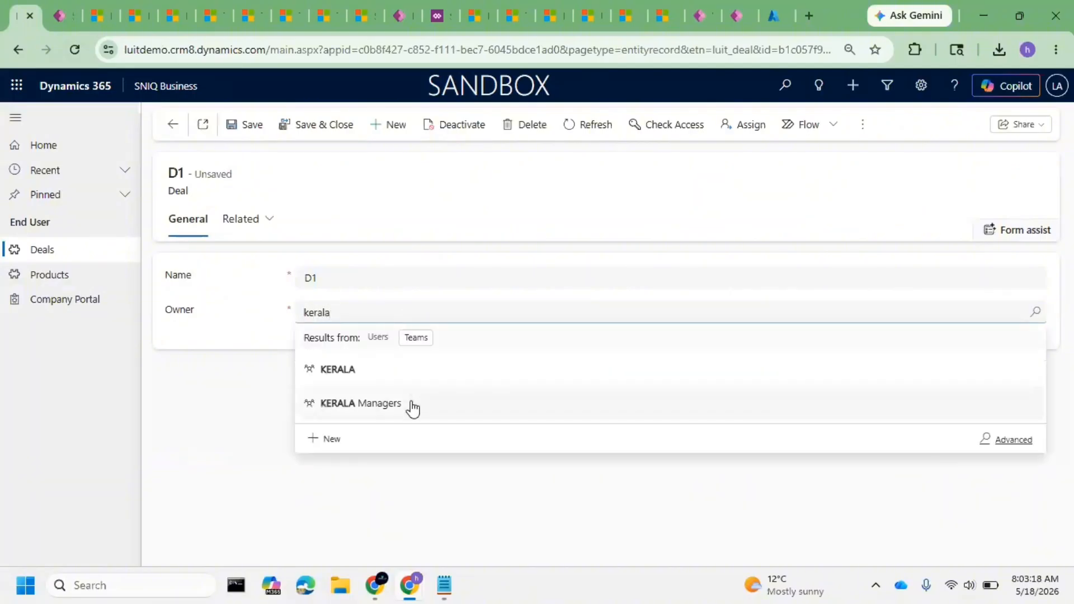
left_click(412, 401)
left_click(250, 123)
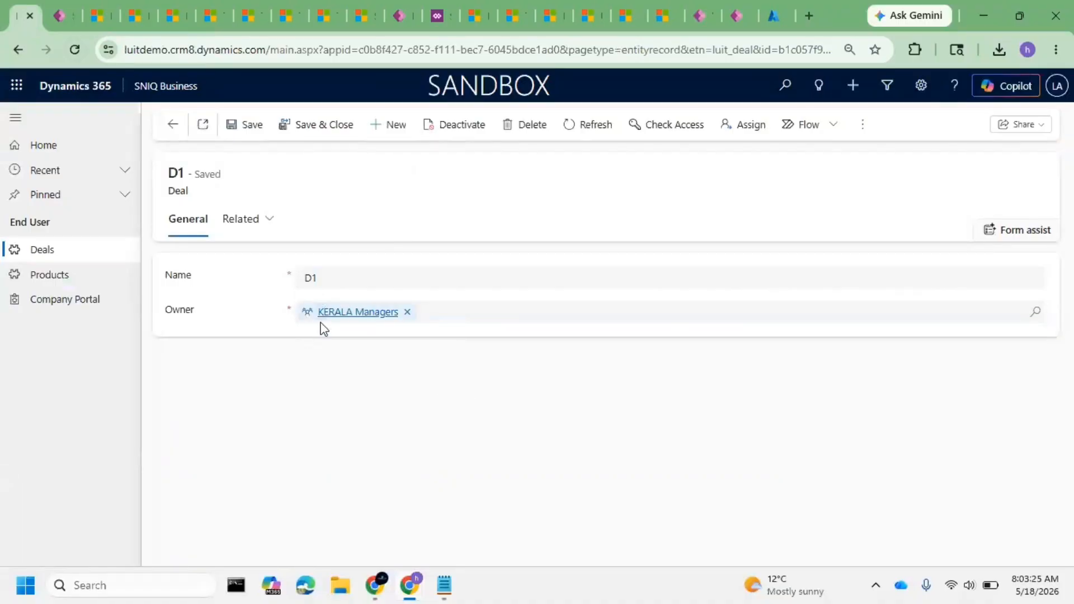
left_click_drag(203, 197, 167, 191)
left_click(323, 390)
- Start a new team named Telangana Business Assistant and assign it to the TELANGANA business unit
left_click(92, 21)
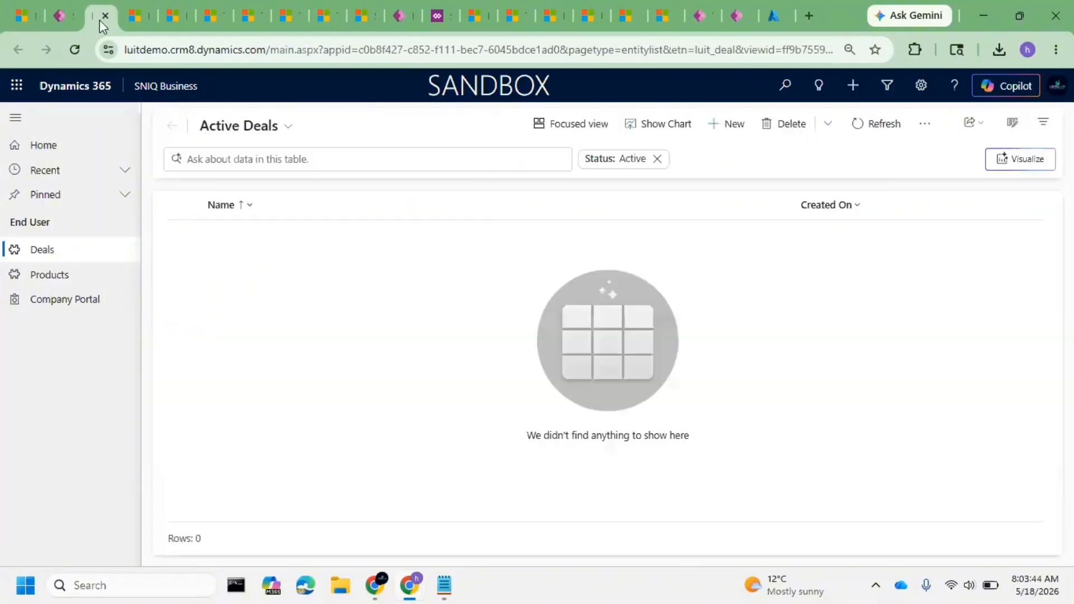
left_click(281, 20)
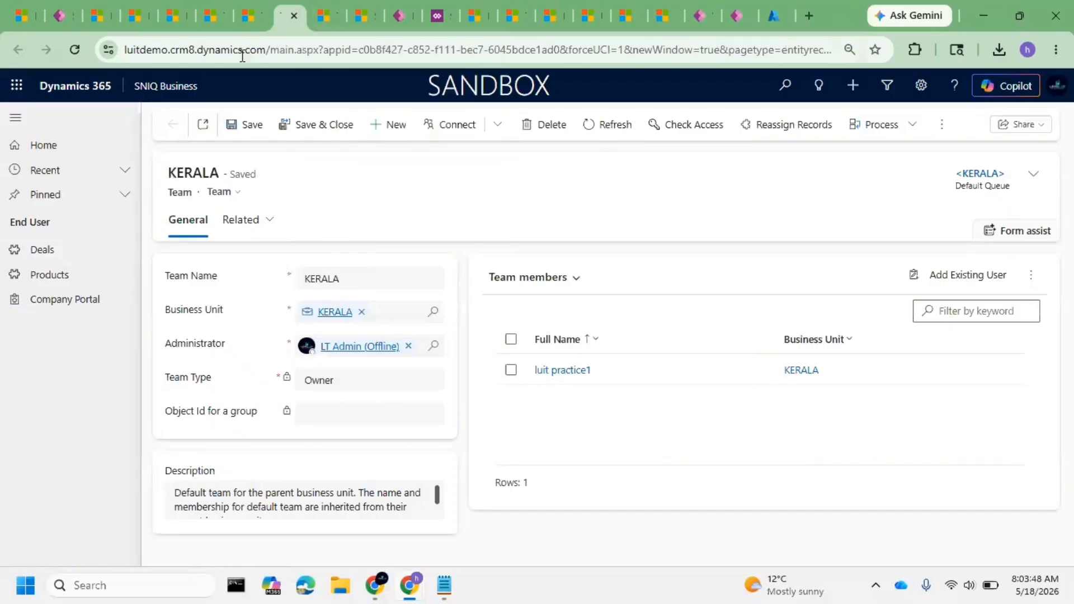
left_click(250, 20)
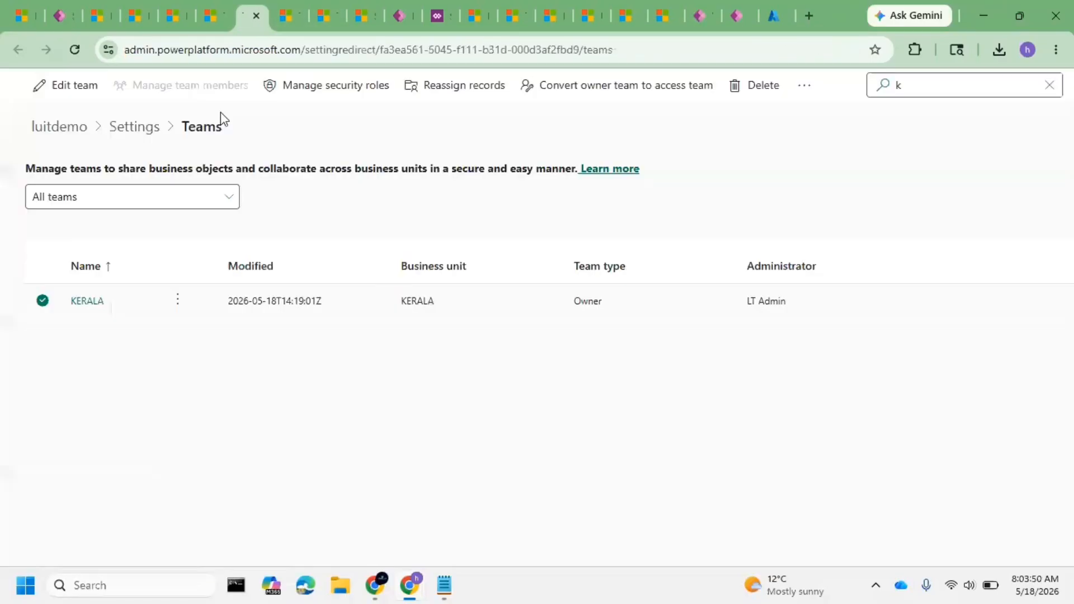
left_click(166, 19)
left_click(216, 16)
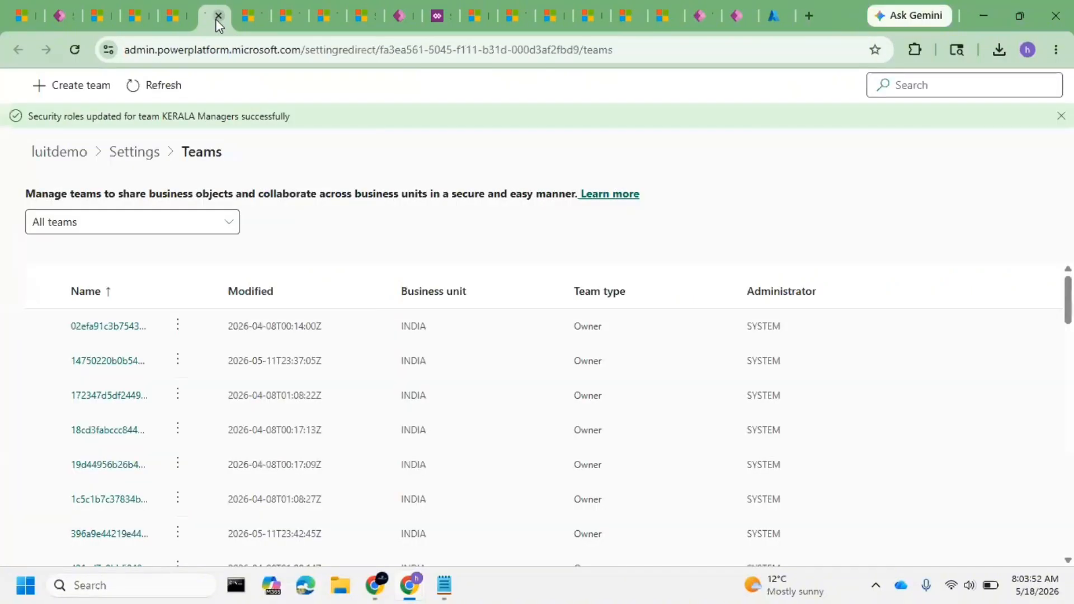
left_click(84, 85)
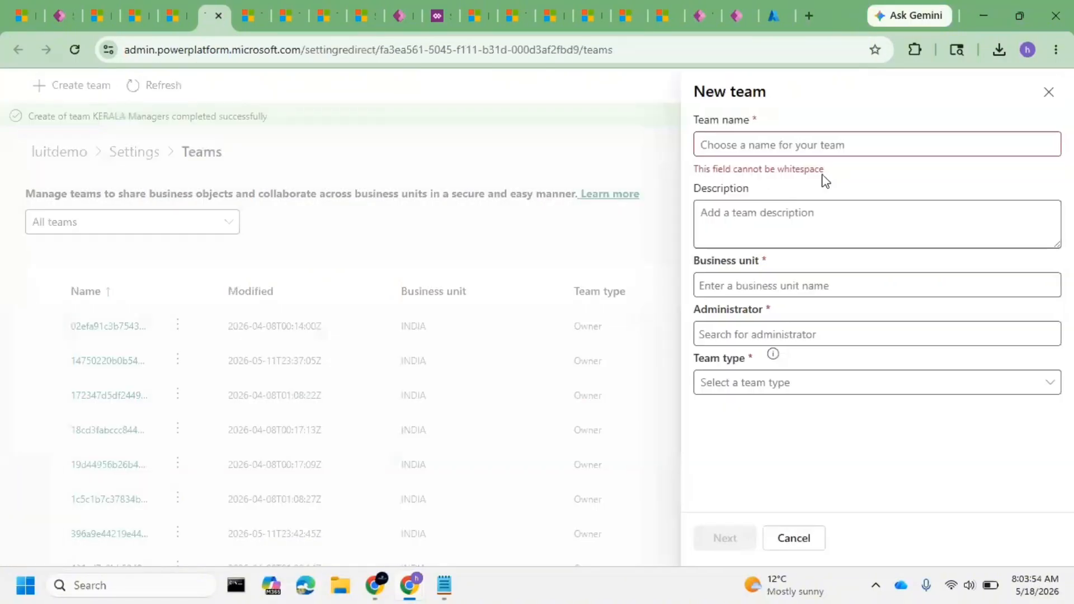
type("Telan")
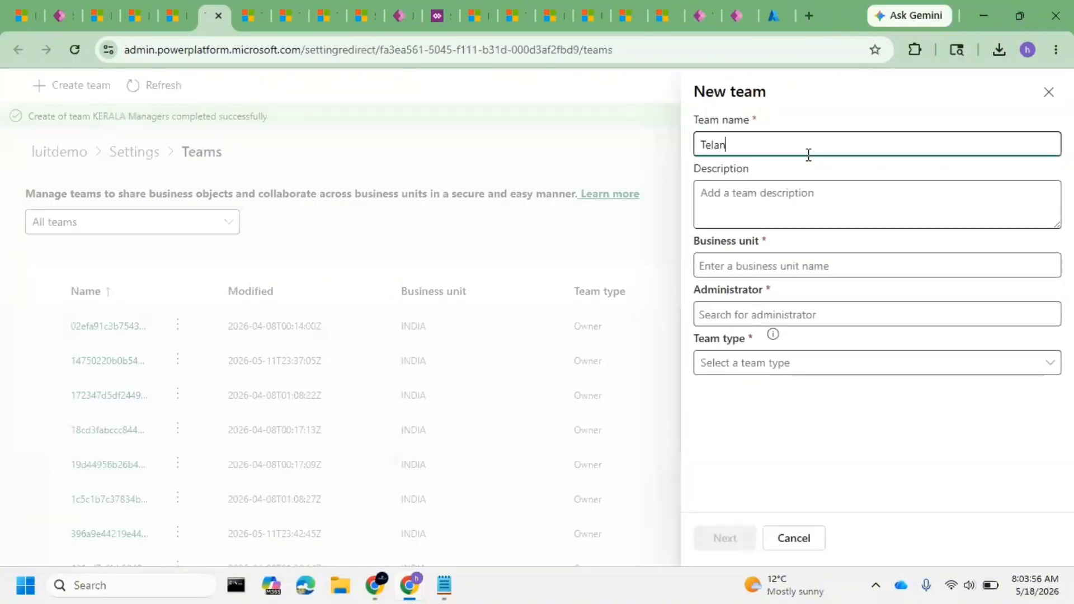
type("ag")
type("gana")
key("BackSpace")
key("BackSpace")
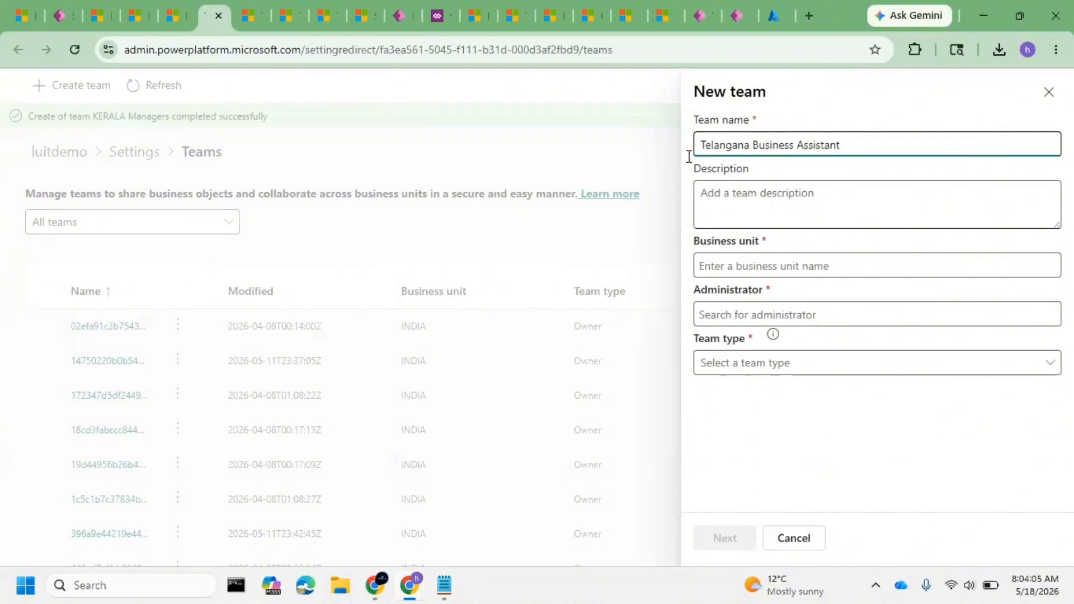
left_click(749, 265)
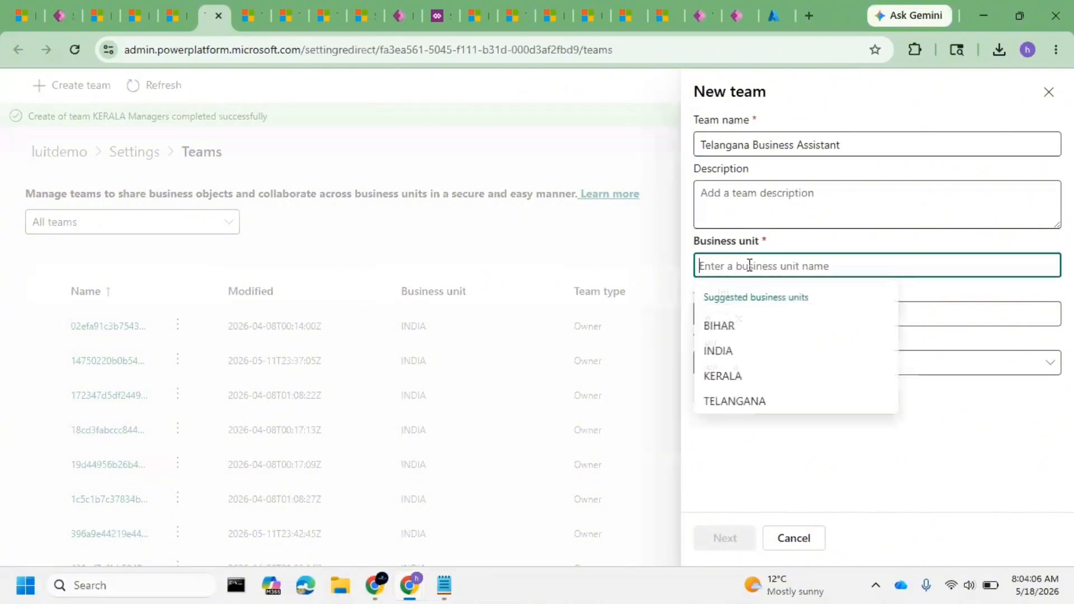
left_click(761, 401)
- Set the LT admin account as the team's administrator and create the Telangana Business Assistant team with type Owner
left_click(781, 316)
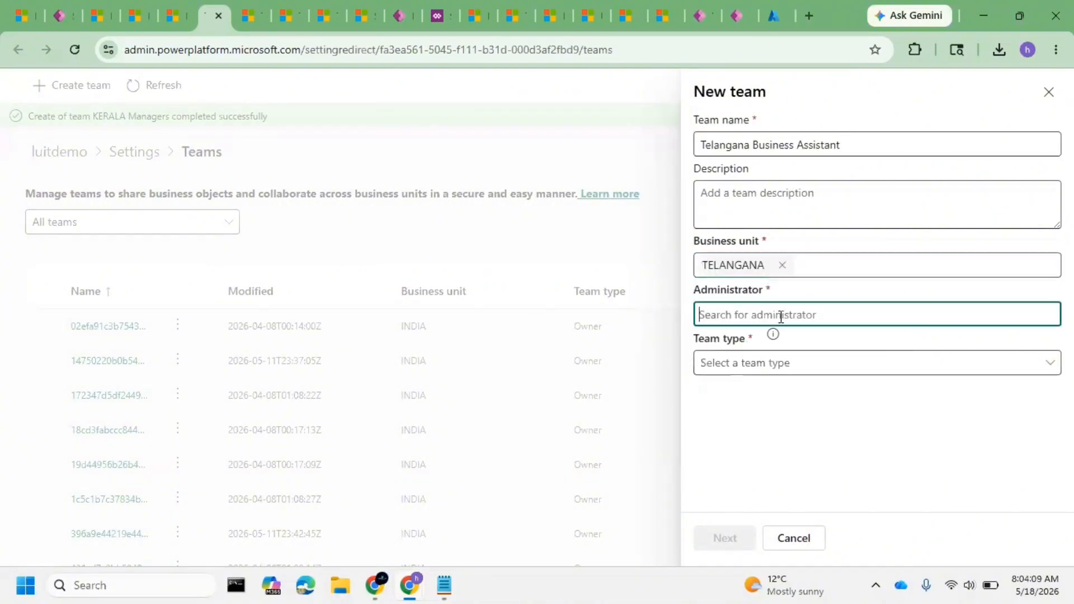
type("Itad")
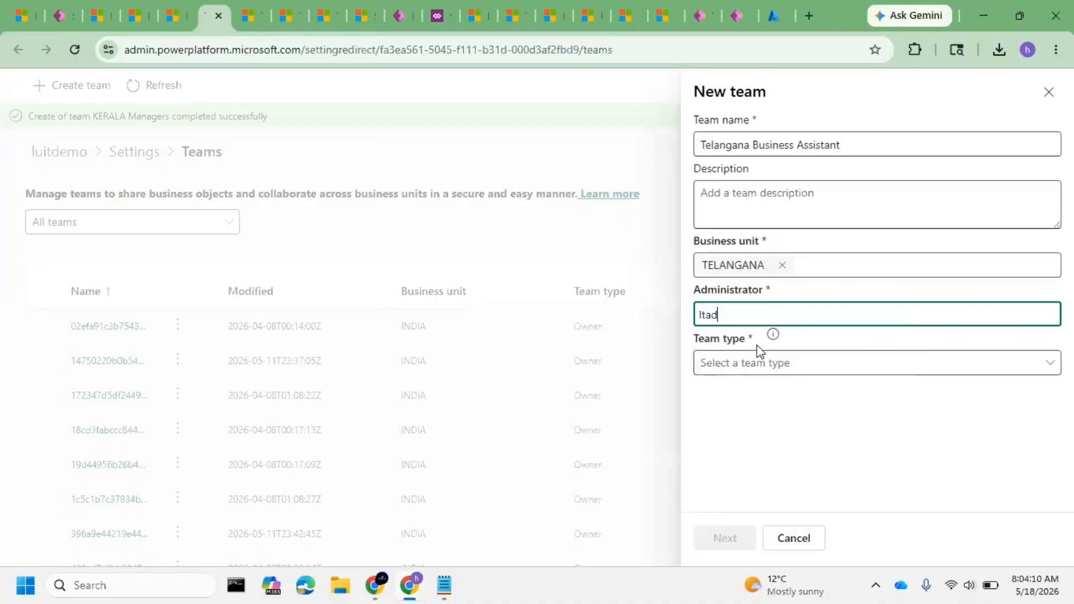
left_click(758, 350)
left_click(762, 364)
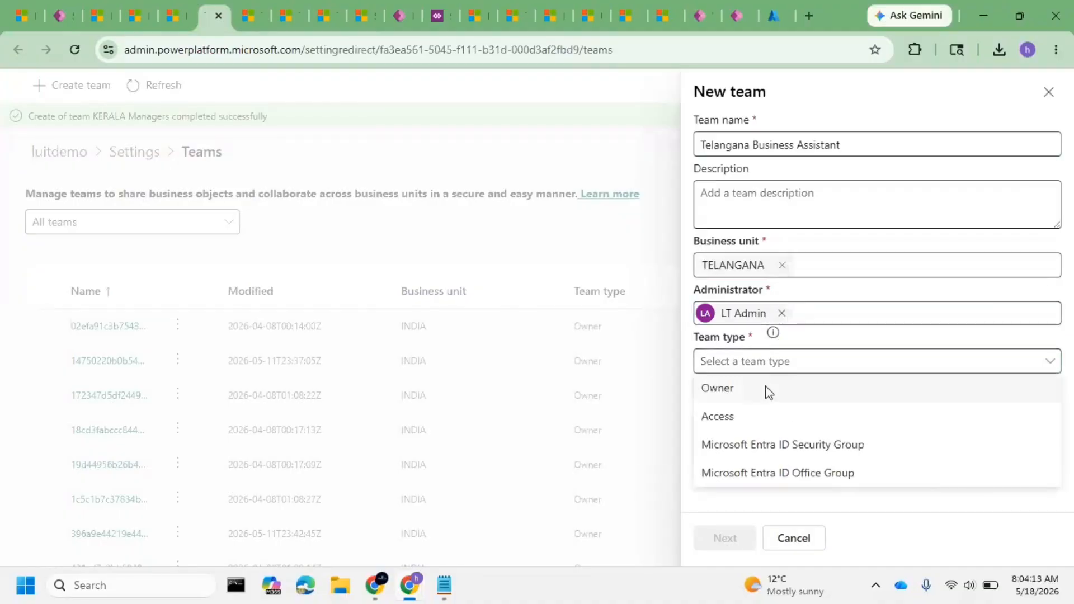
left_click(767, 386)
left_click(741, 538)
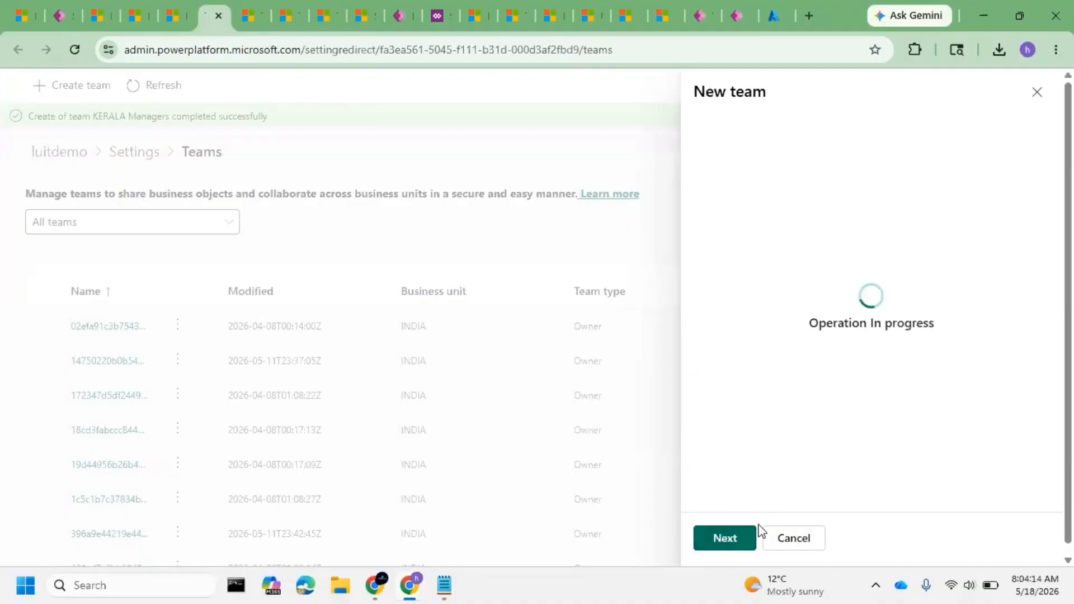
- Add the practice2 user as a member of the Telangana Business Assistant team and continue to its security roles
left_click(790, 171)
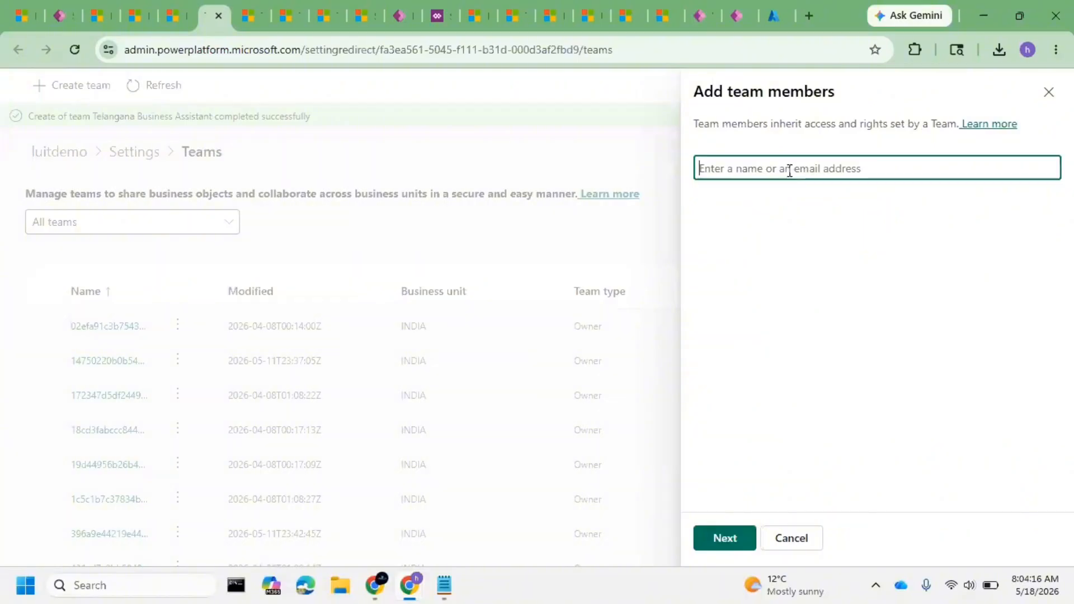
type("luit")
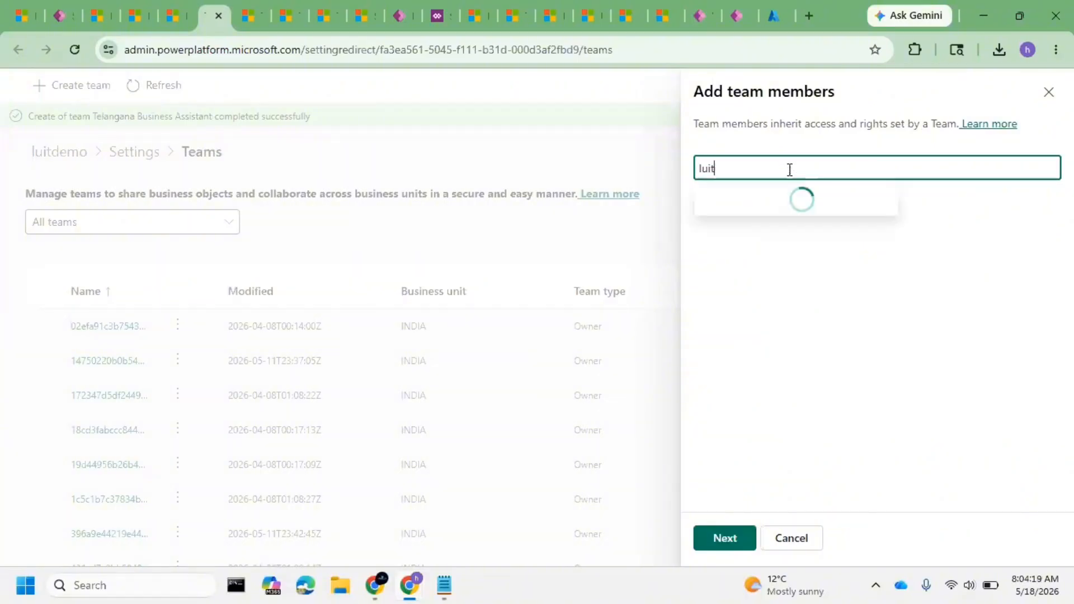
left_click(820, 232)
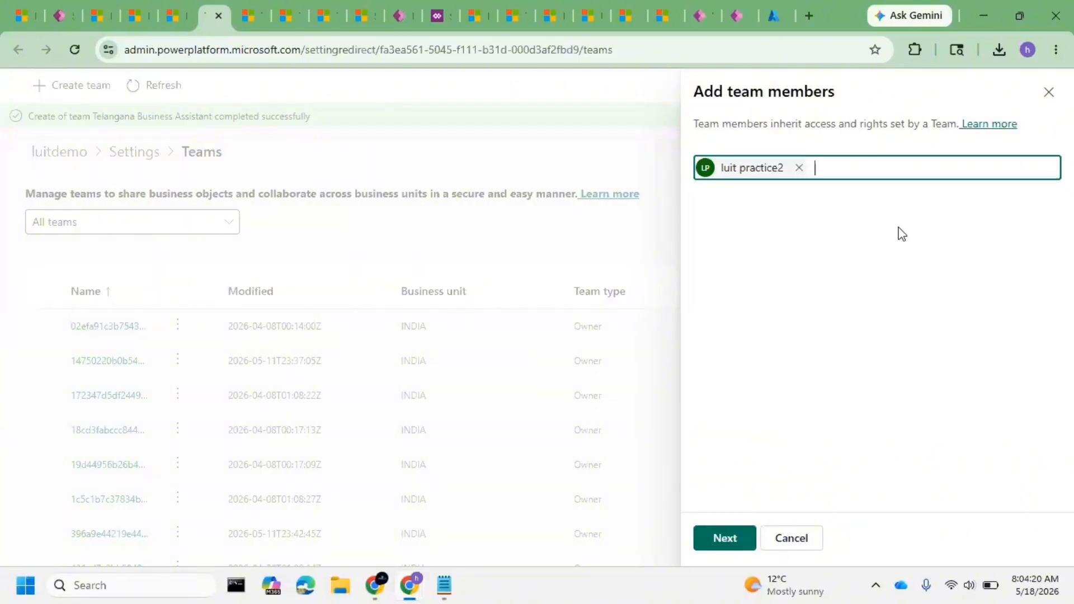
left_click(744, 540)
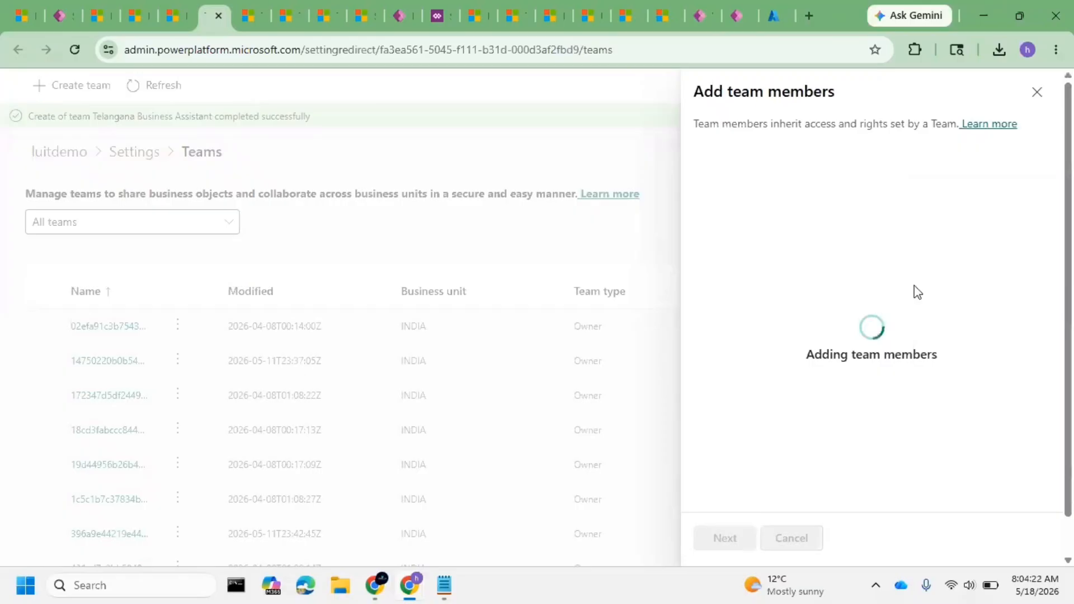
- Assign the SNIQ Businesss Assistant security role to the Telangana Business Assistant team and save the role assignment
scroll(783, 336, "down", 20)
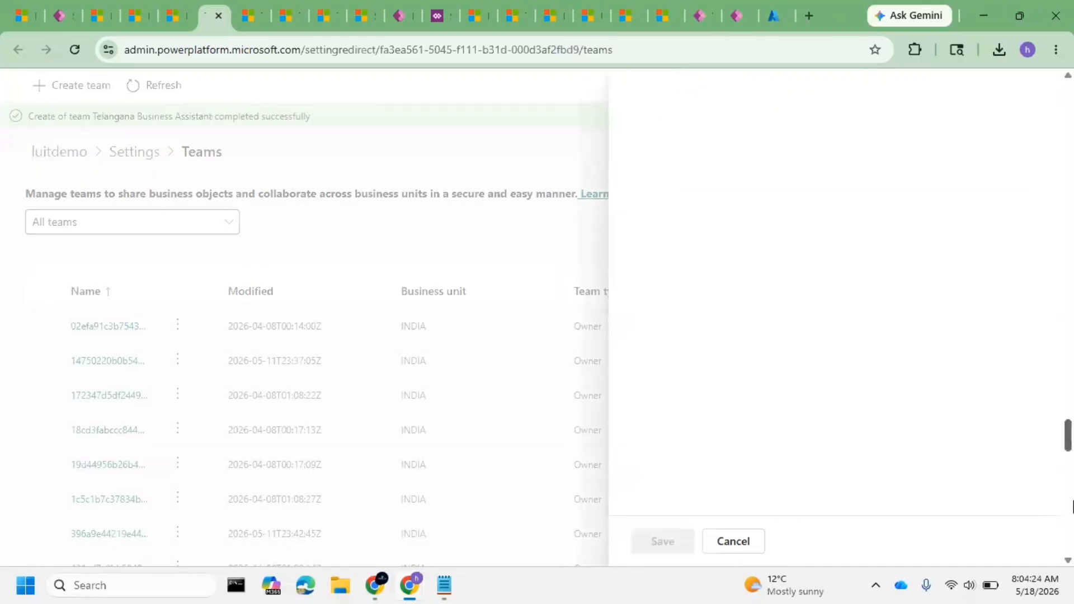
scroll(739, 266, "up", 8)
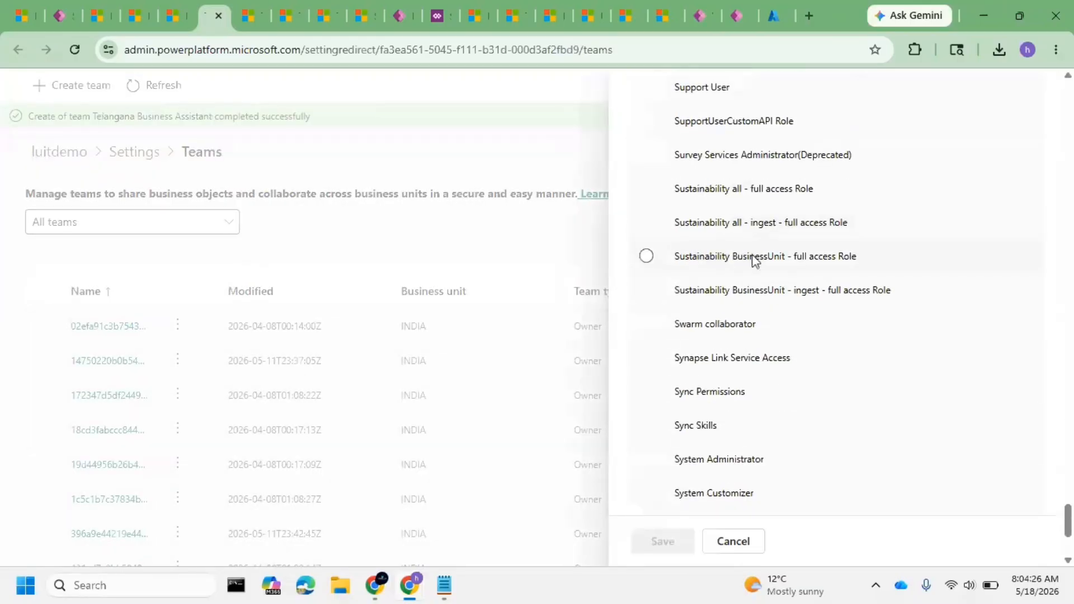
left_click(747, 190)
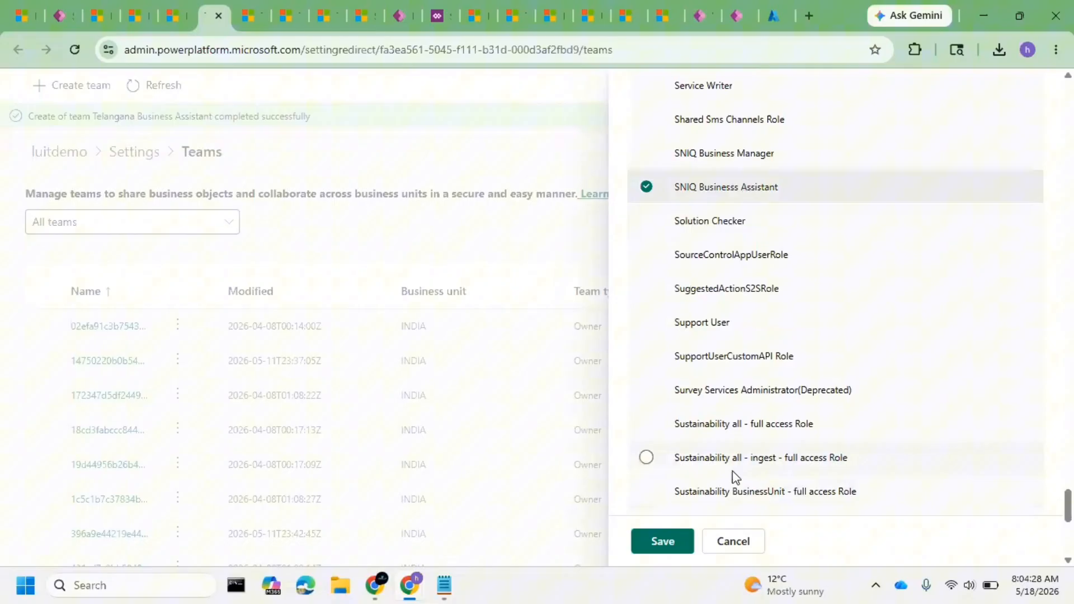
left_click(663, 541)
left_click(567, 417)
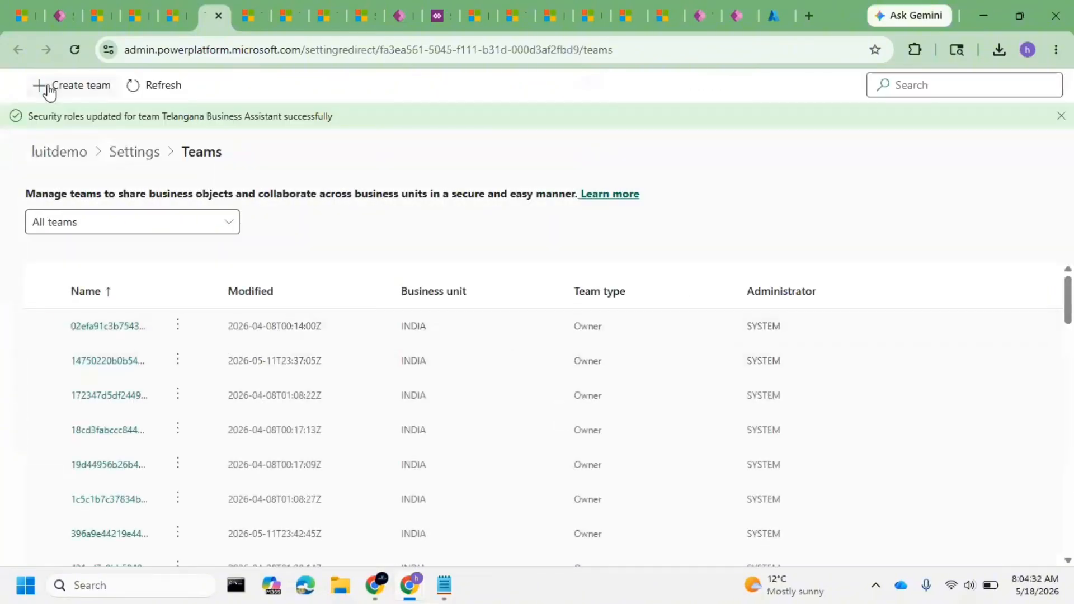
- Return to the SNIQ Business app and reopen deal D1 from the deals list to review its name and owner
left_click(26, 2)
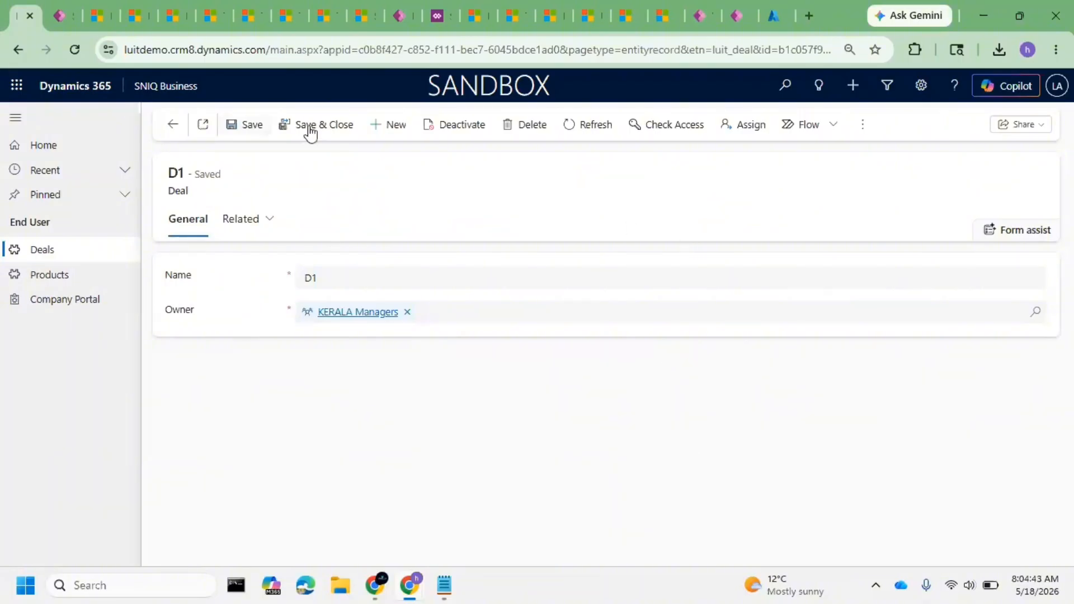
left_click(580, 126)
left_click_drag(202, 85, 132, 87)
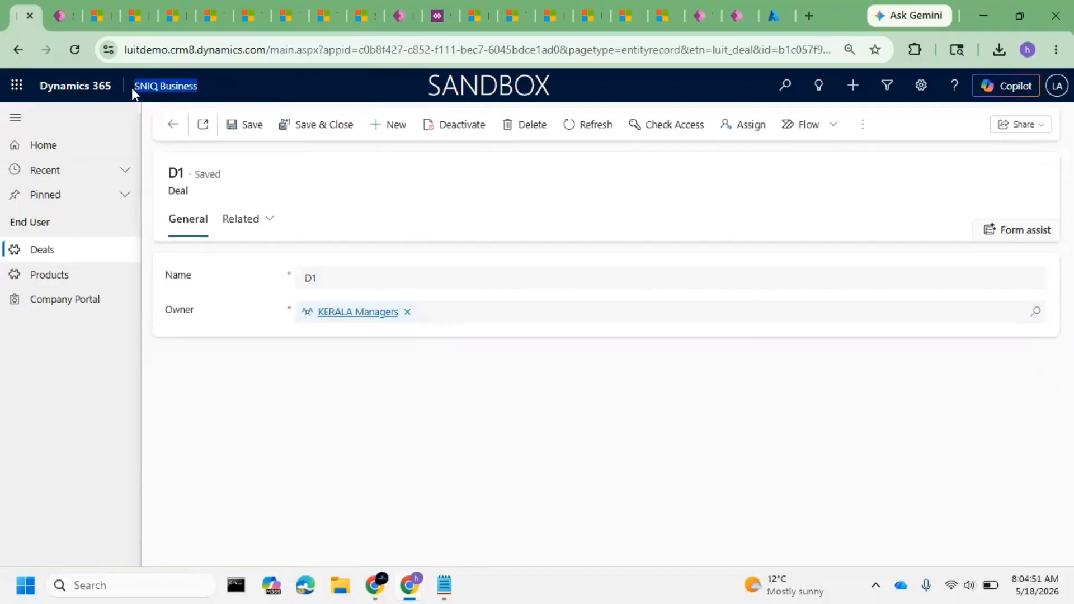
left_click(132, 87)
left_click(58, 260)
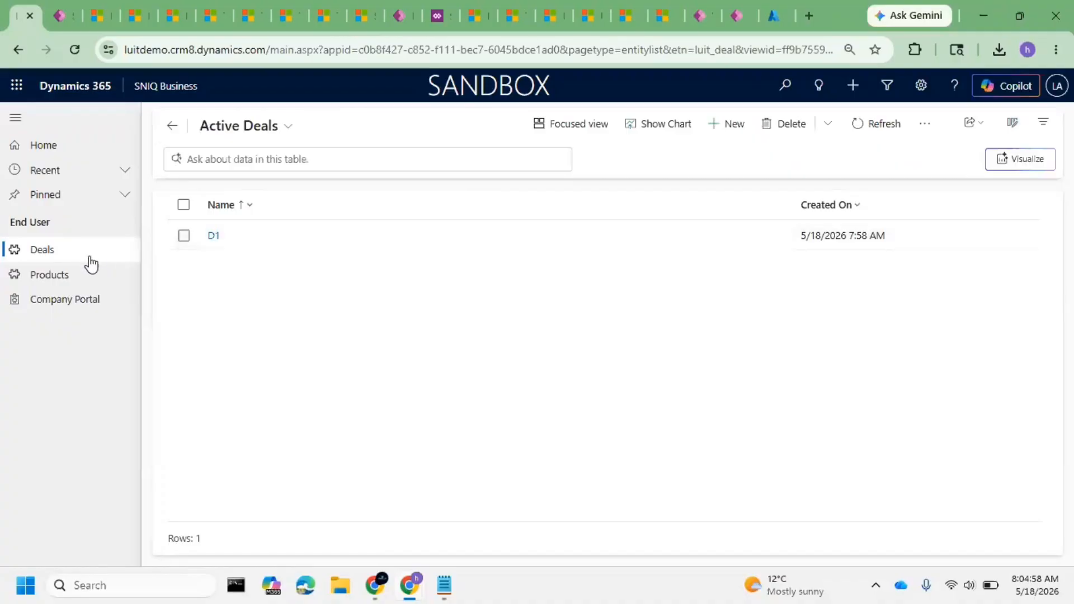
left_click(214, 238)
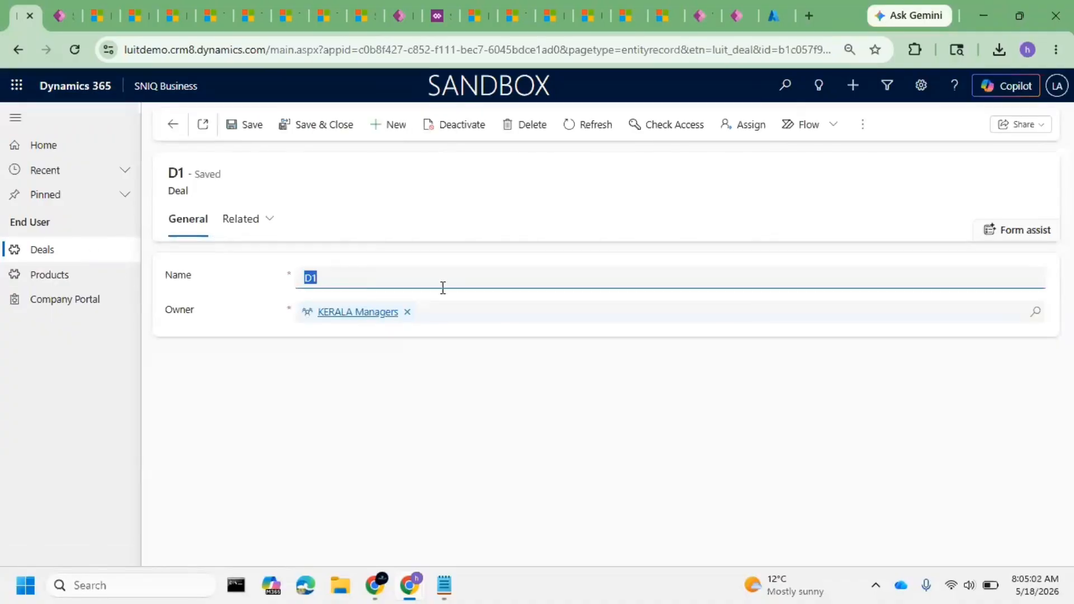
left_click(419, 365)
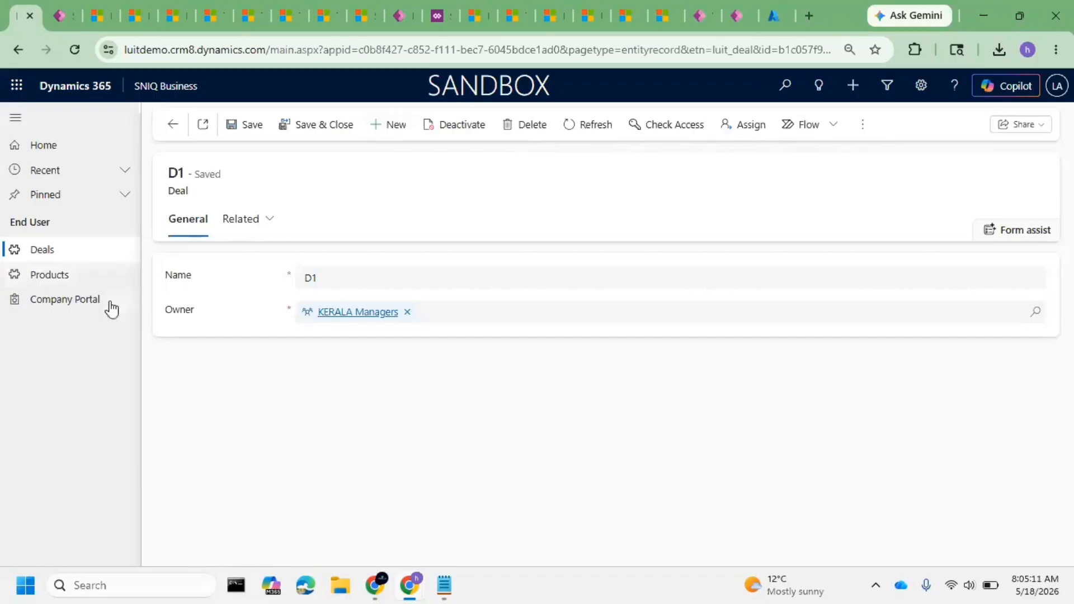
- Open product P1 to check its form for an owner field, and return to the products list
left_click(99, 278)
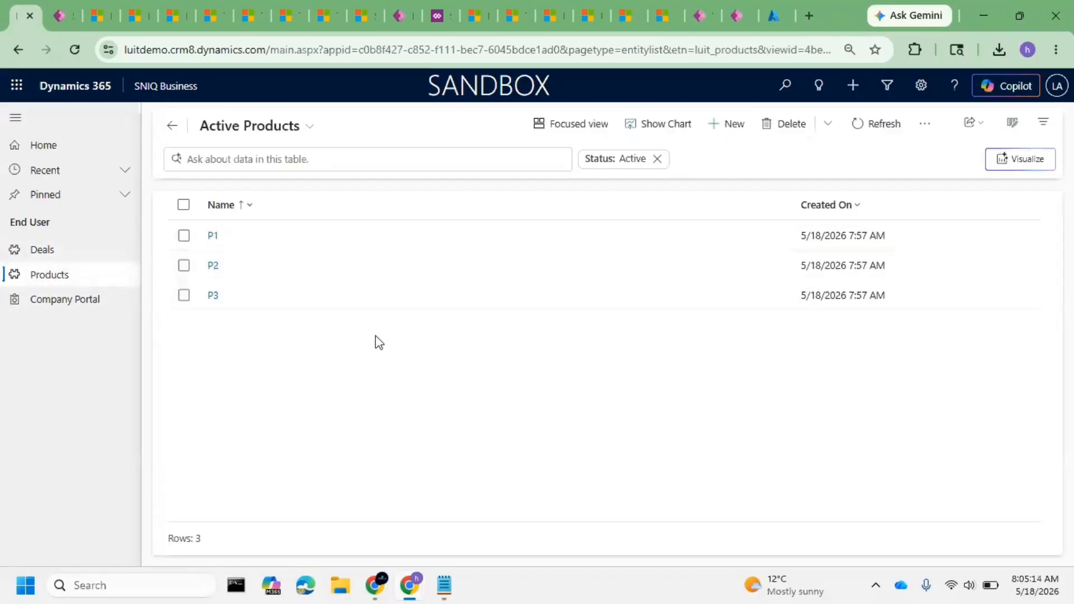
left_click(215, 237)
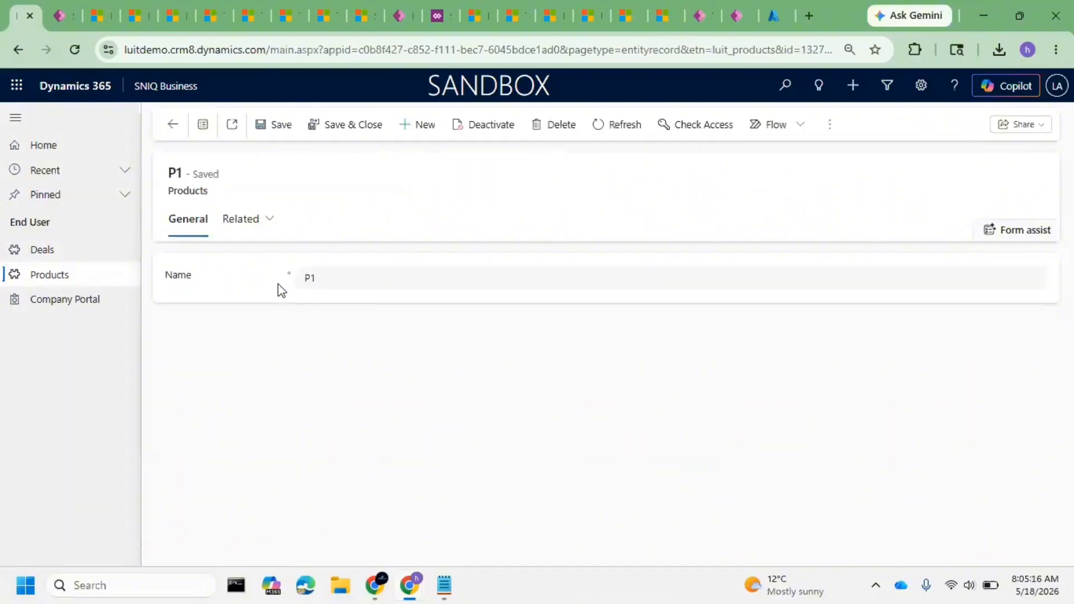
left_click(172, 124)
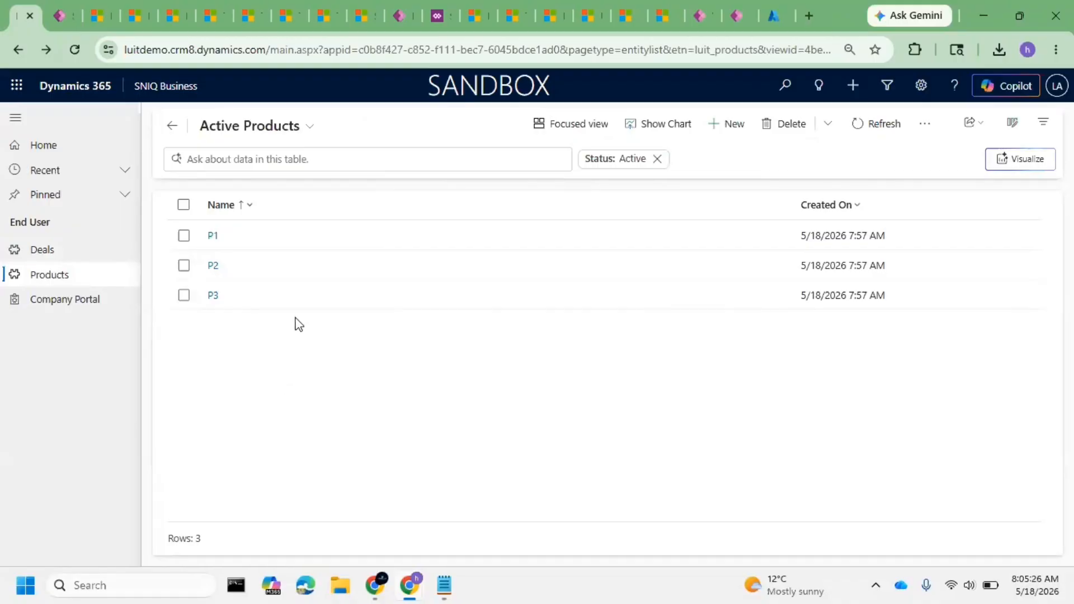
left_click(249, 305)
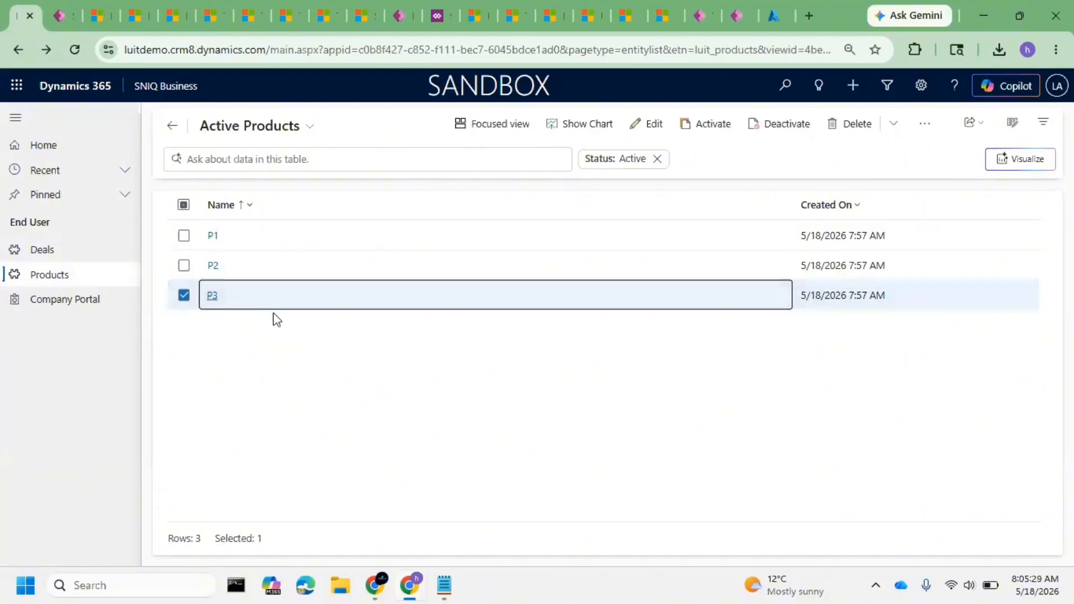